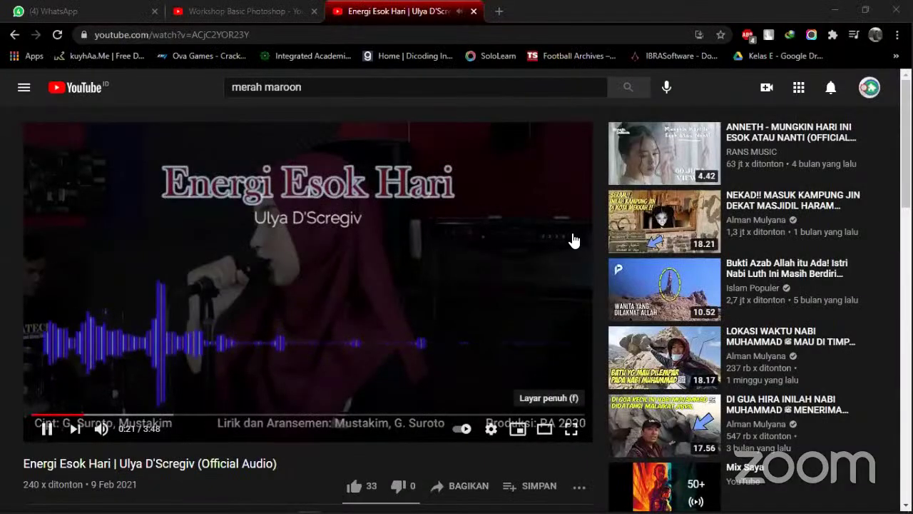
After viewing the music video full screen, switch to the Workshop Basic Photoshop stream, left muted.
key(f)
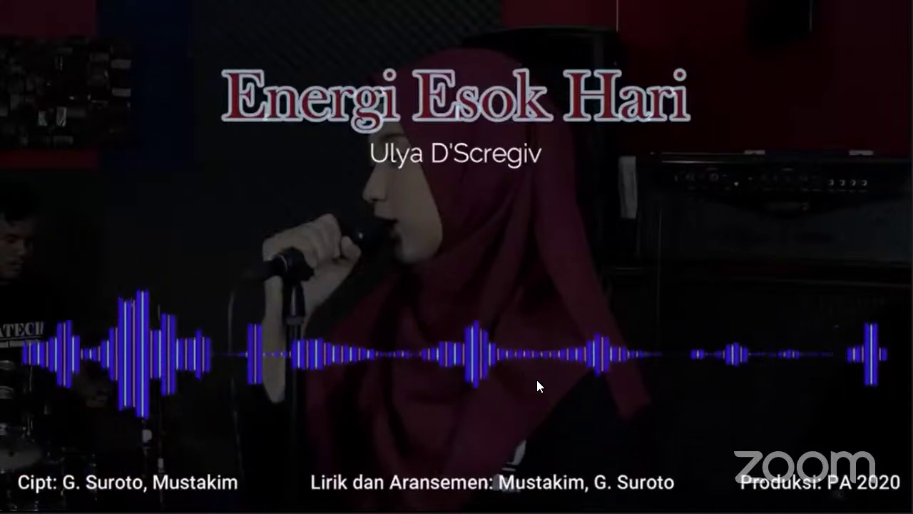
key(Escape)
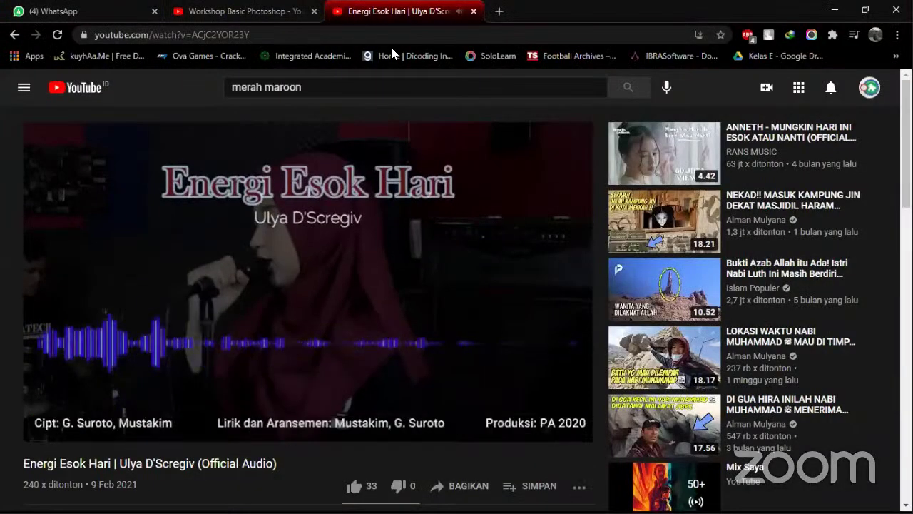
click(247, 11)
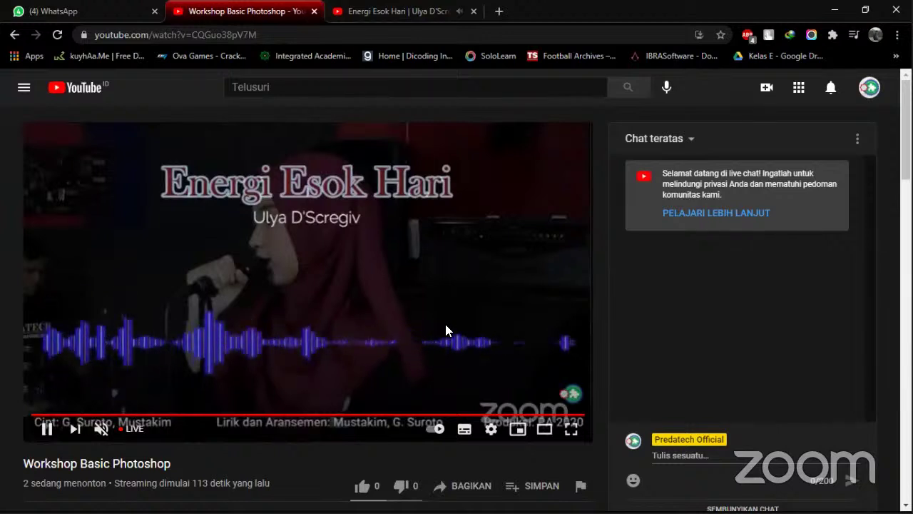
click(102, 429)
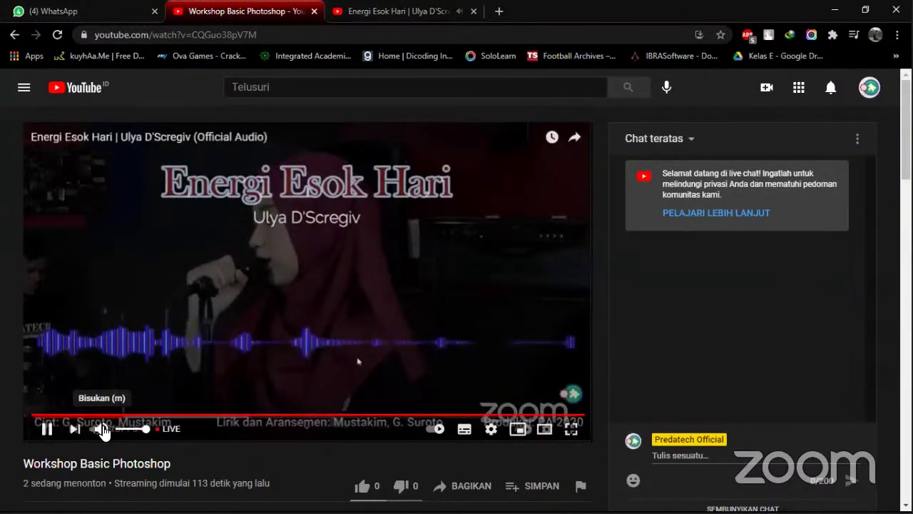
click(102, 428)
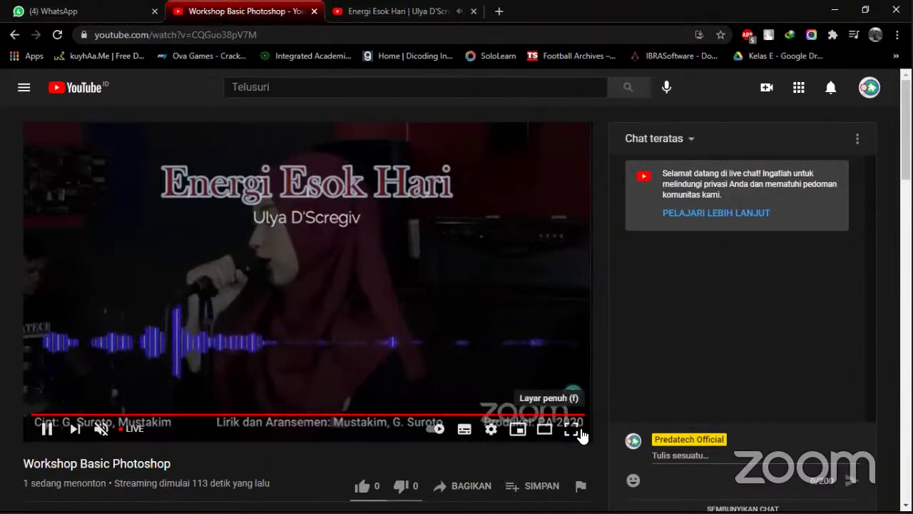
Watch the Workshop Basic Photoshop stream full screen, then return to its normal watch page.
key(F11)
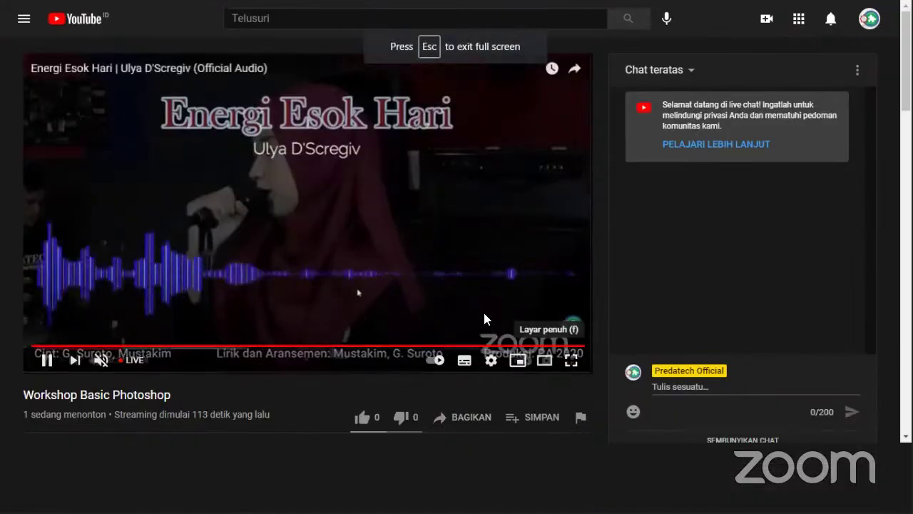
double_click(484, 323)
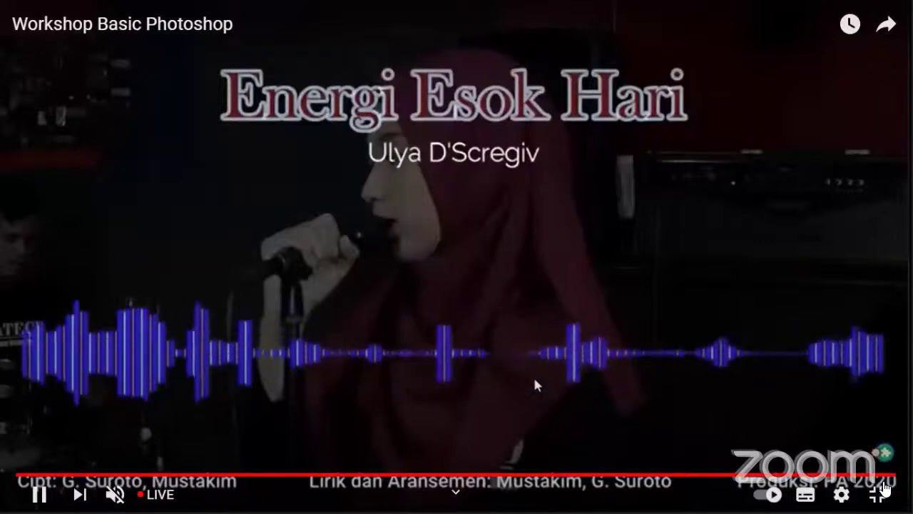
key(F11)
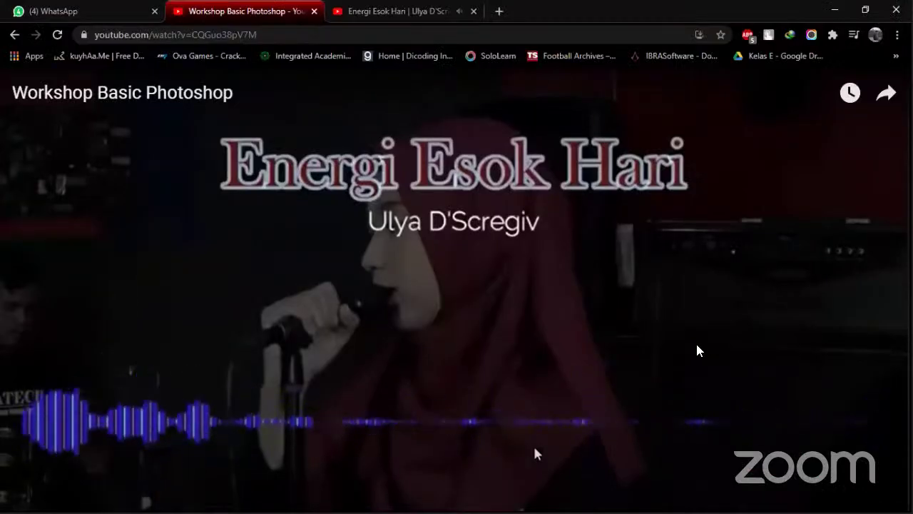
key(Escape)
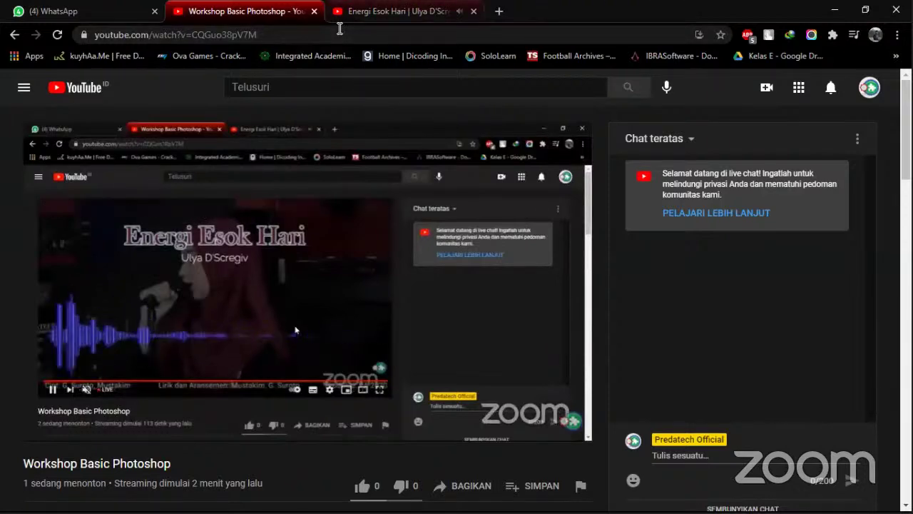
Look over the Energi Esok Hari description and comments, then go to WhatsApp Web.
click(360, 11)
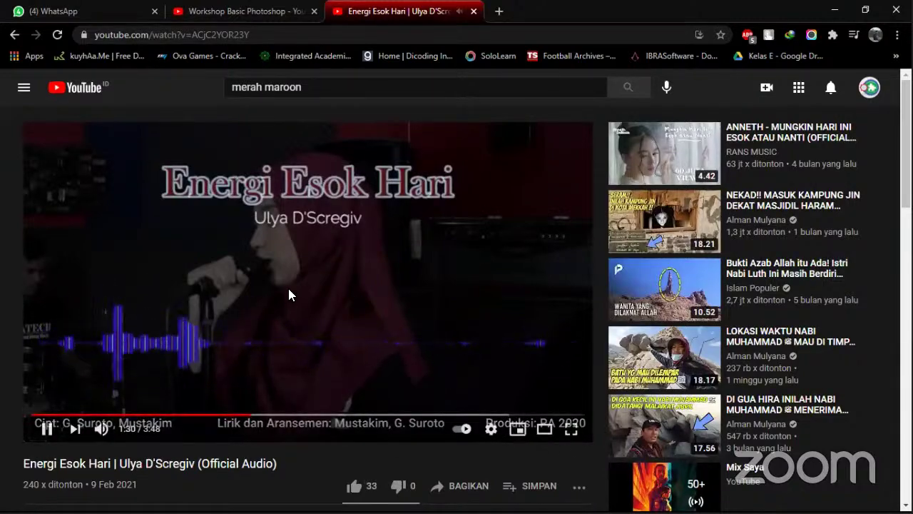
scroll(263, 324, down, 4)
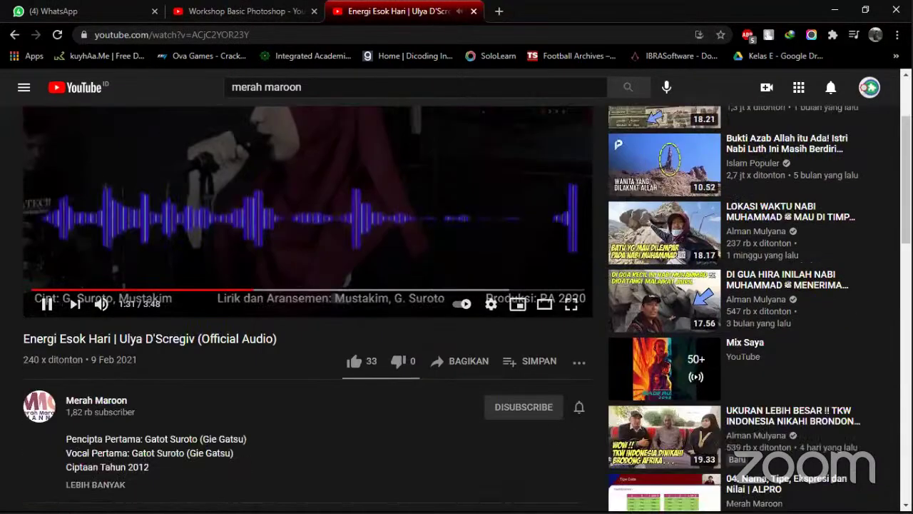
scroll(300, 494, up, 3)
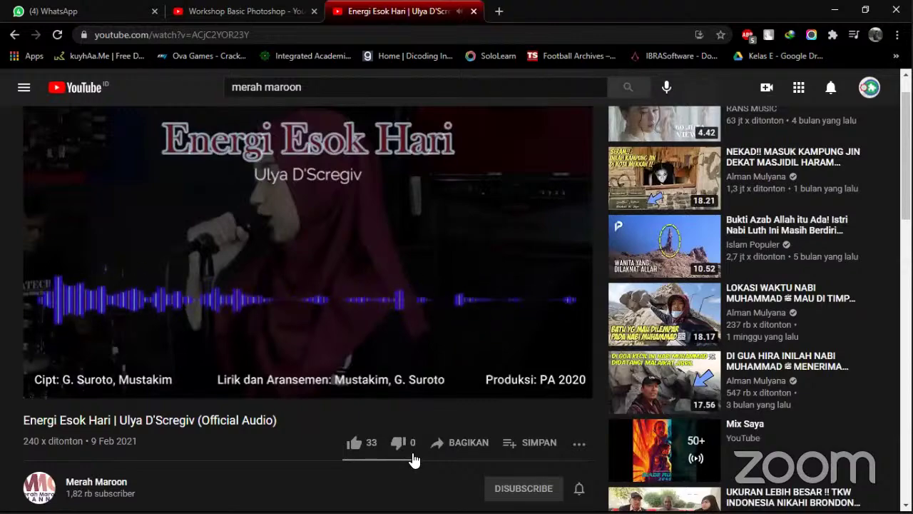
scroll(414, 457, down, 1)
scroll(414, 450, down, 7)
scroll(414, 451, up, 4)
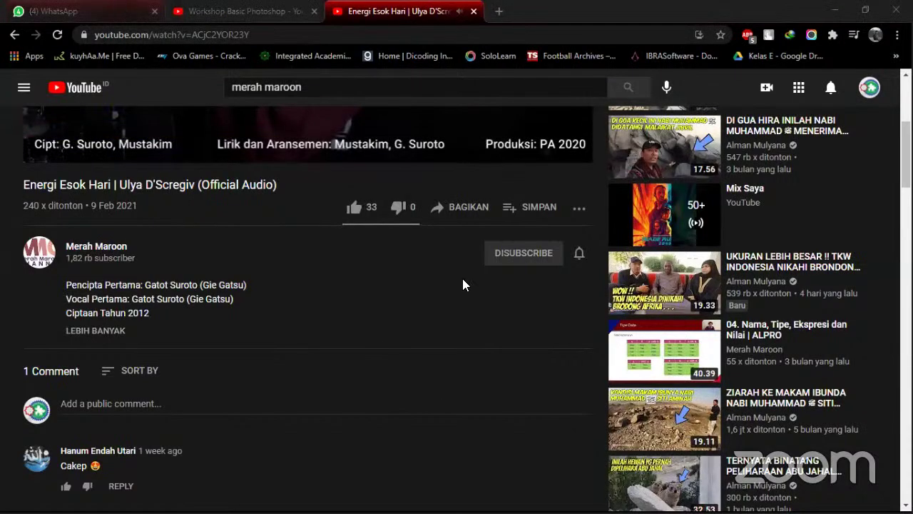
key(ctrl+1)
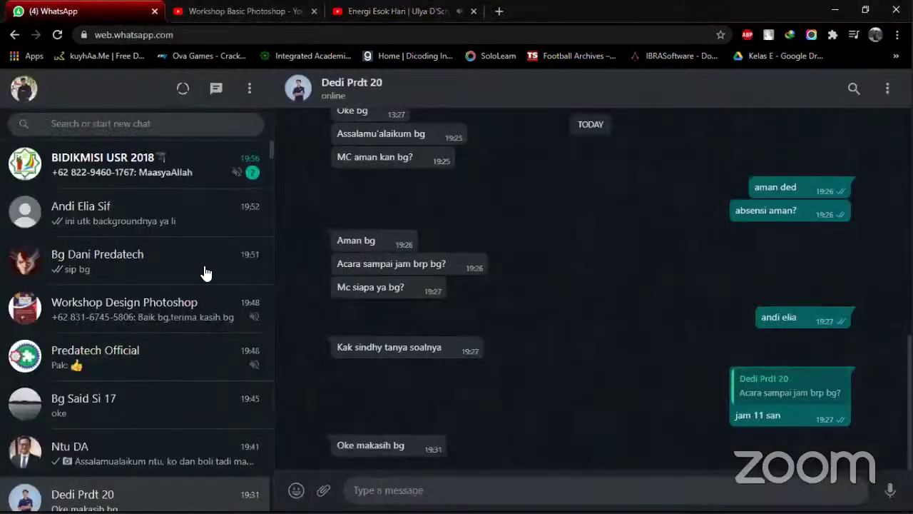
Read the Workshop Design Photoshop group chat, then go back to the live stream tab.
click(155, 275)
click(155, 309)
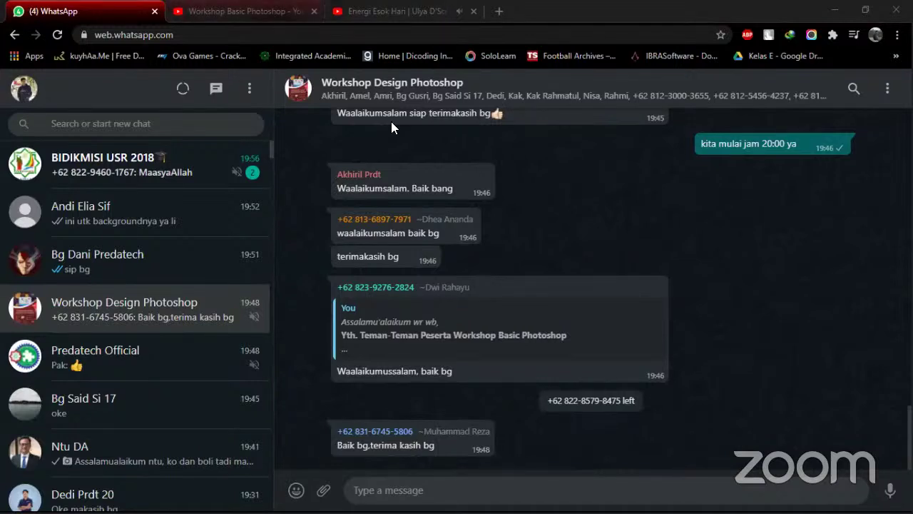
key(ctrl+Tab)
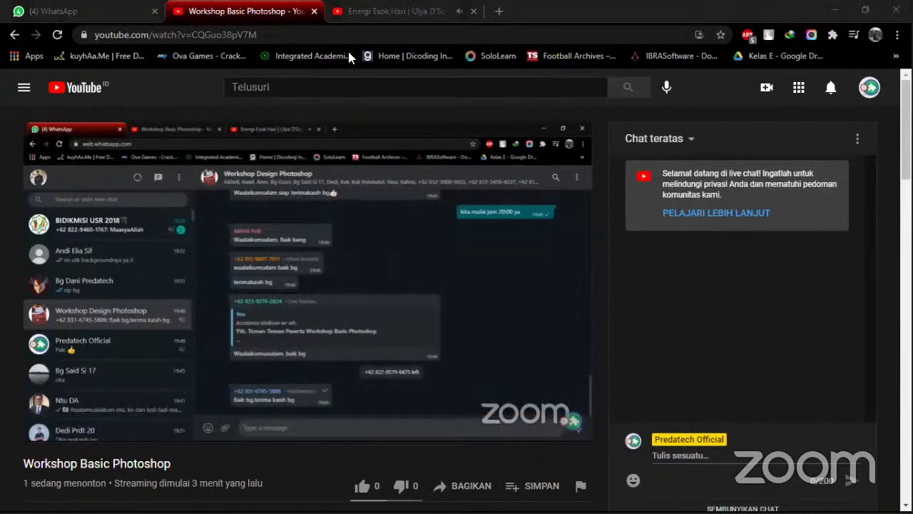
Glance at the Energi Esok Hari tab, then return to the stream showing the module PDF.
key(ctrl+Tab)
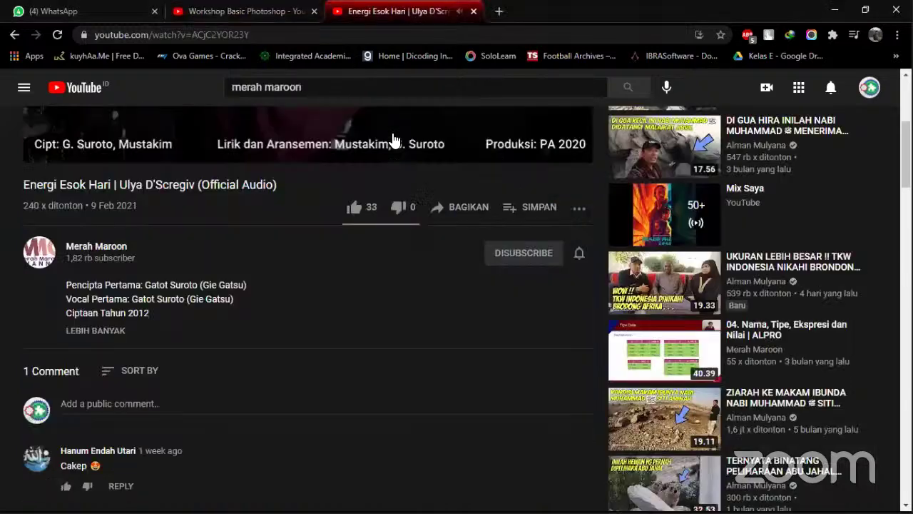
scroll(290, 126, up, 4)
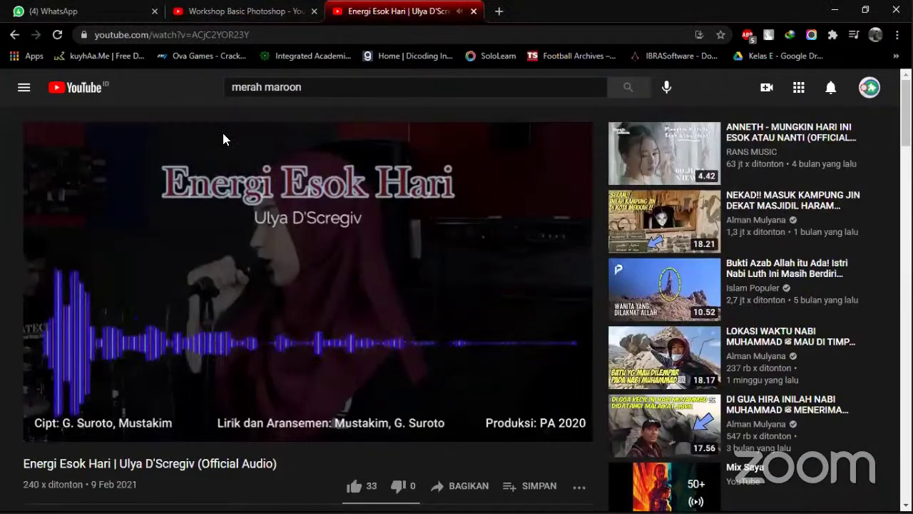
key(ctrl+shift+Tab)
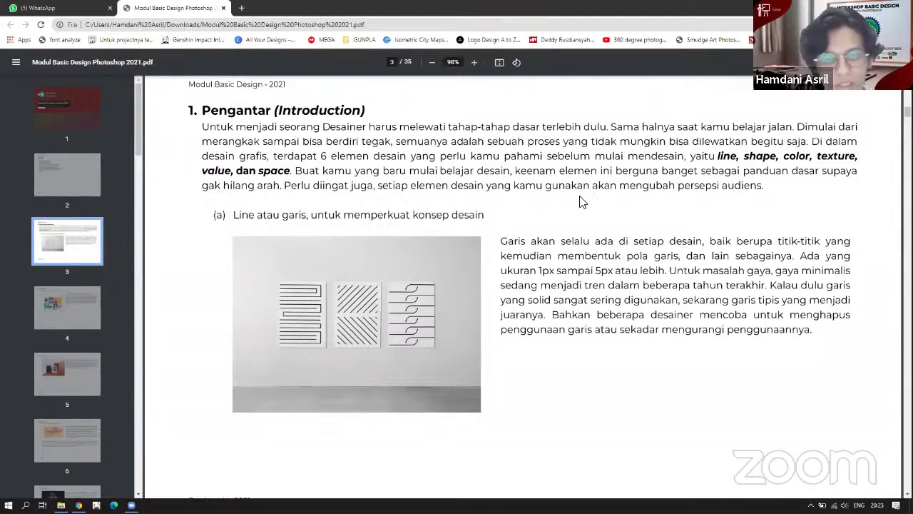
Scroll the module from page 3's Introduction into the Shape (b) and Tekstur (c) sections.
scroll(580, 202, down, 1)
scroll(580, 202, up, 4)
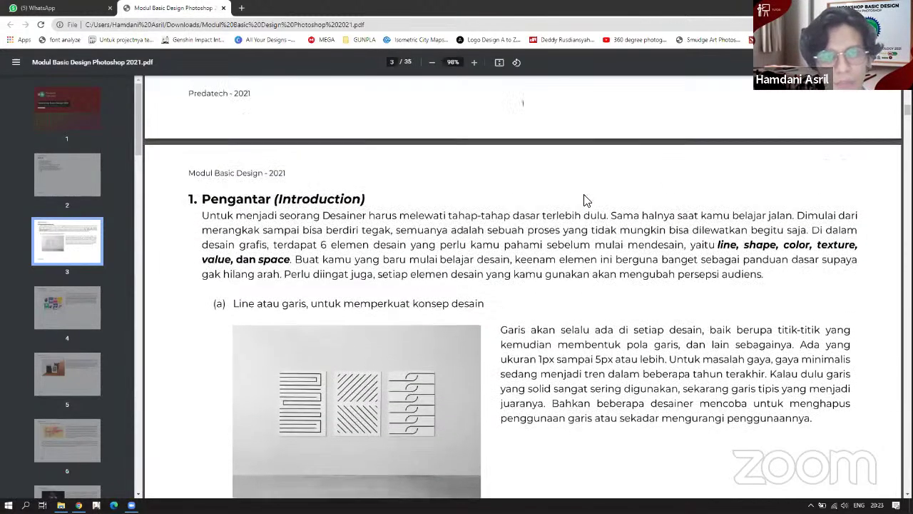
scroll(585, 203, down, 2)
scroll(585, 204, down, 1)
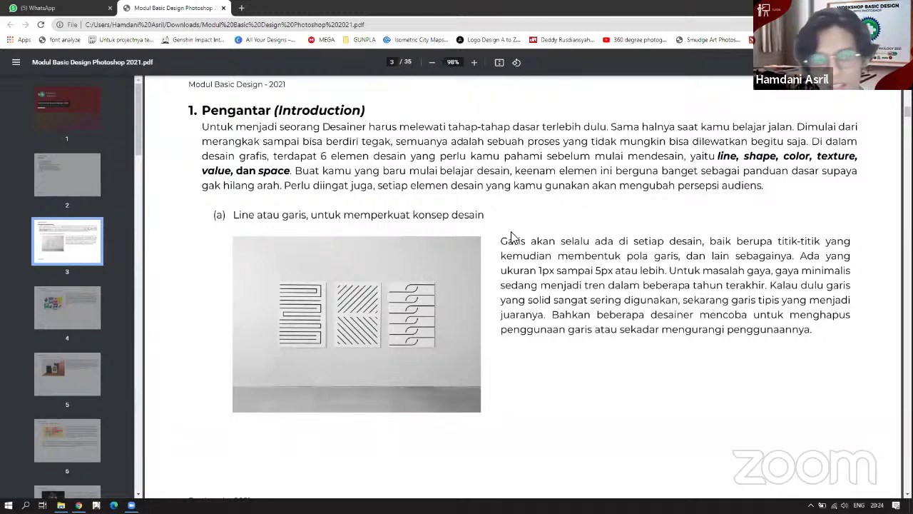
scroll(511, 237, down, 1)
scroll(511, 237, up, 1)
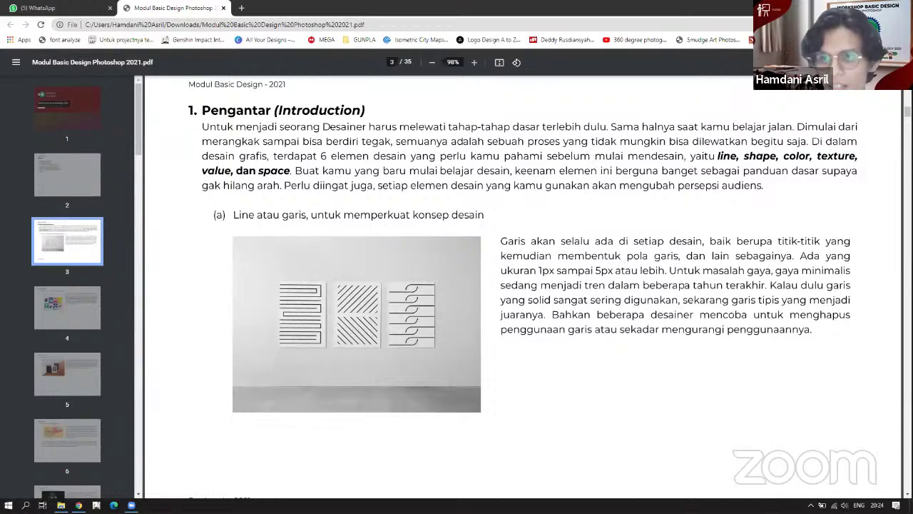
scroll(569, 130, down, 1)
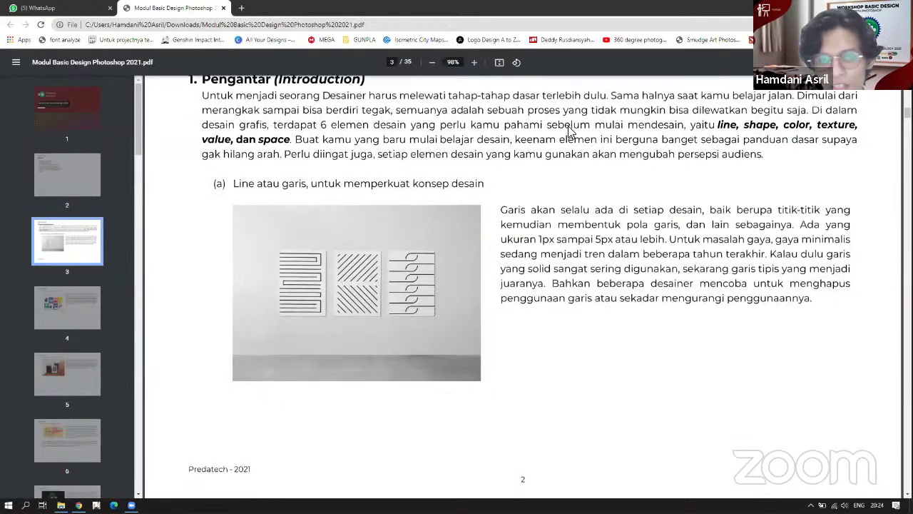
scroll(569, 130, up, 1)
scroll(571, 143, down, 3)
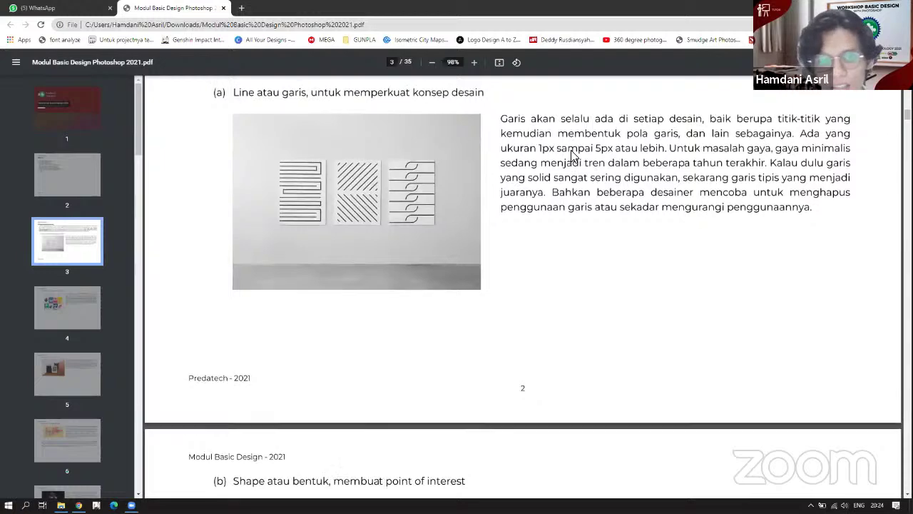
scroll(574, 154, up, 3)
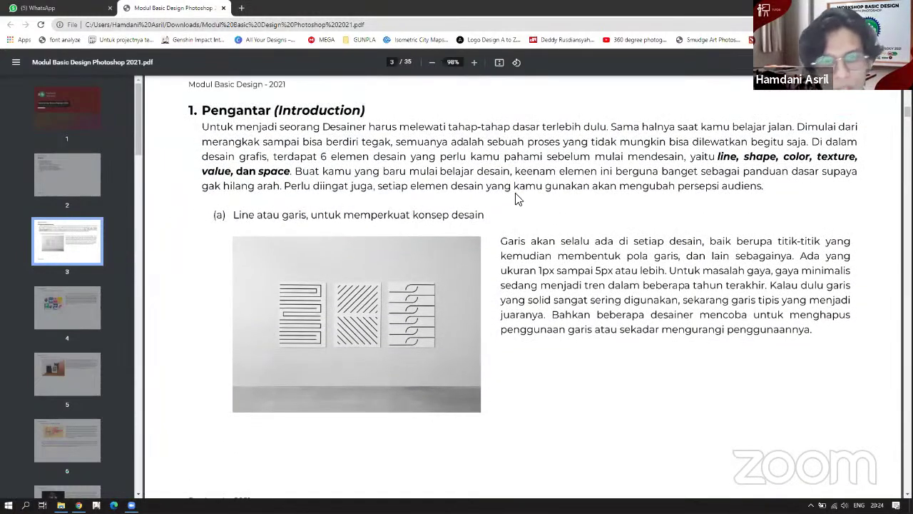
scroll(517, 199, down, 6)
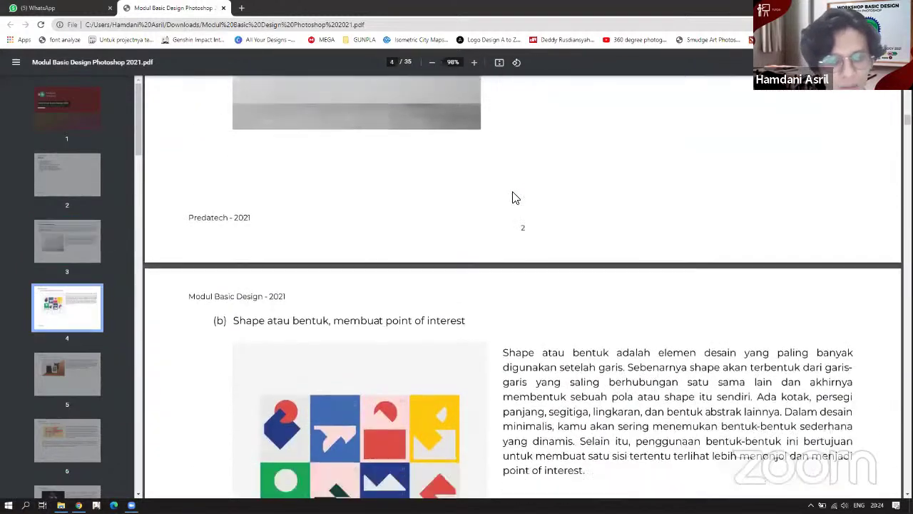
scroll(514, 198, down, 3)
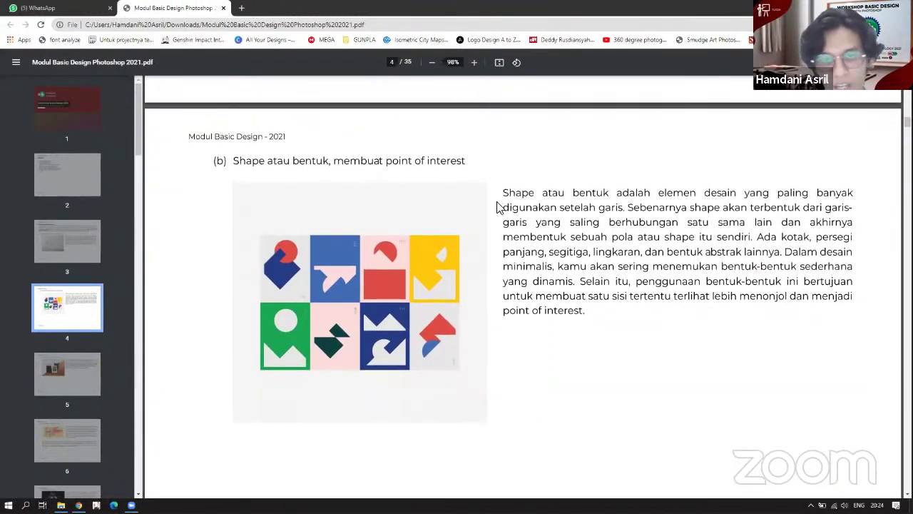
scroll(498, 207, down, 3)
scroll(500, 202, up, 2)
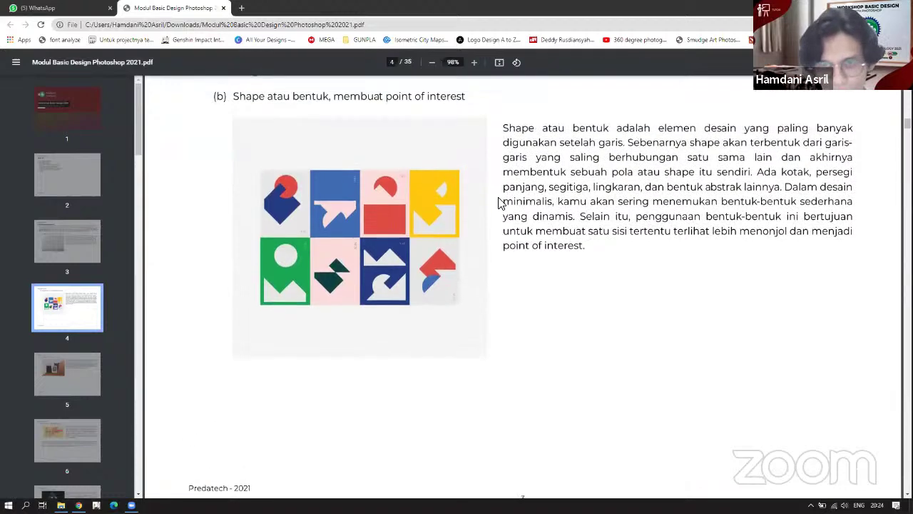
scroll(498, 203, up, 1)
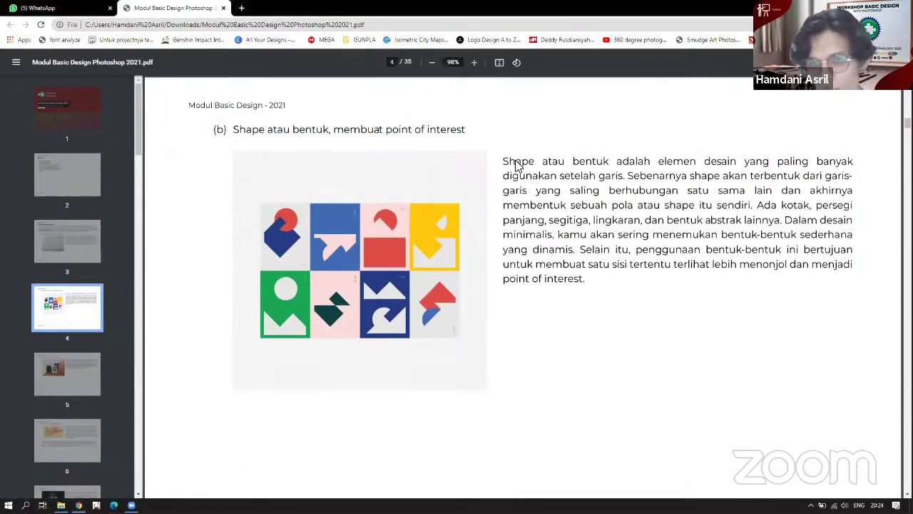
Continue scrolling through the Color (d) section to the Value (e) section on page 7.
scroll(455, 147, down, 1)
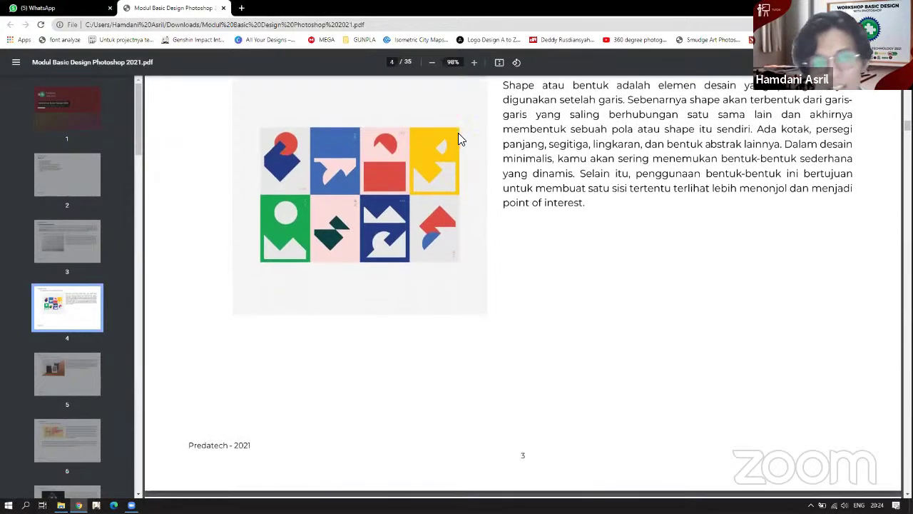
scroll(458, 133, down, 3)
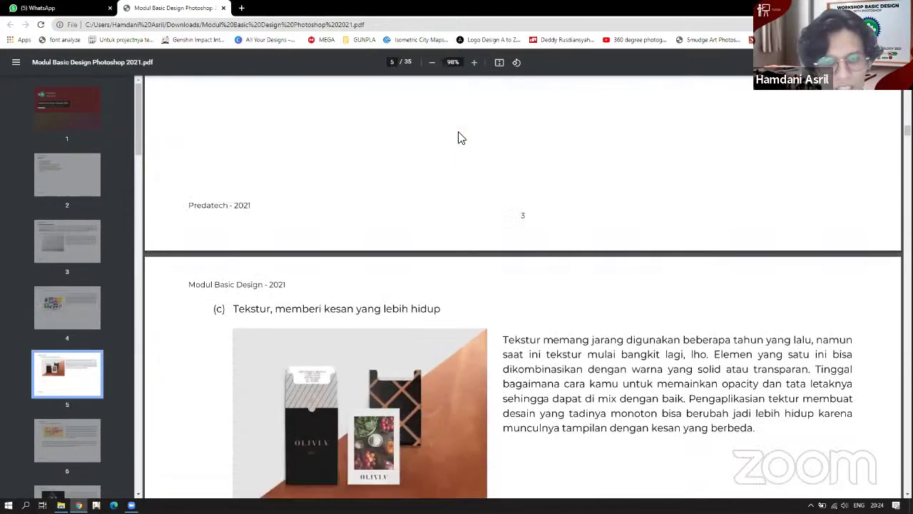
scroll(461, 138, down, 2)
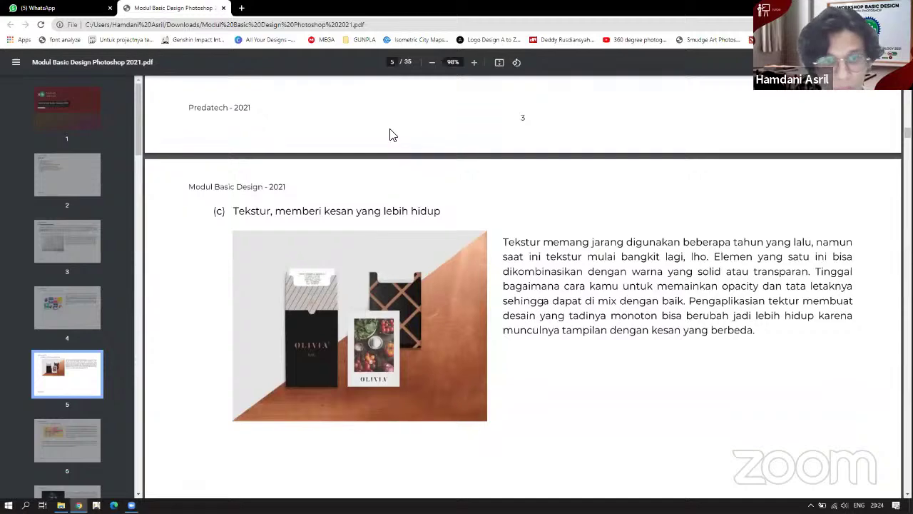
scroll(391, 134, down, 1)
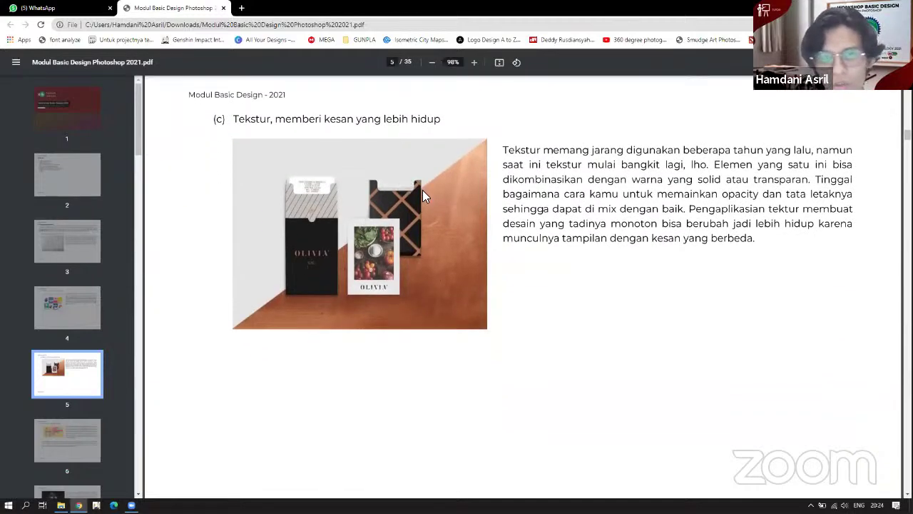
scroll(423, 191, down, 1)
scroll(423, 191, up, 1)
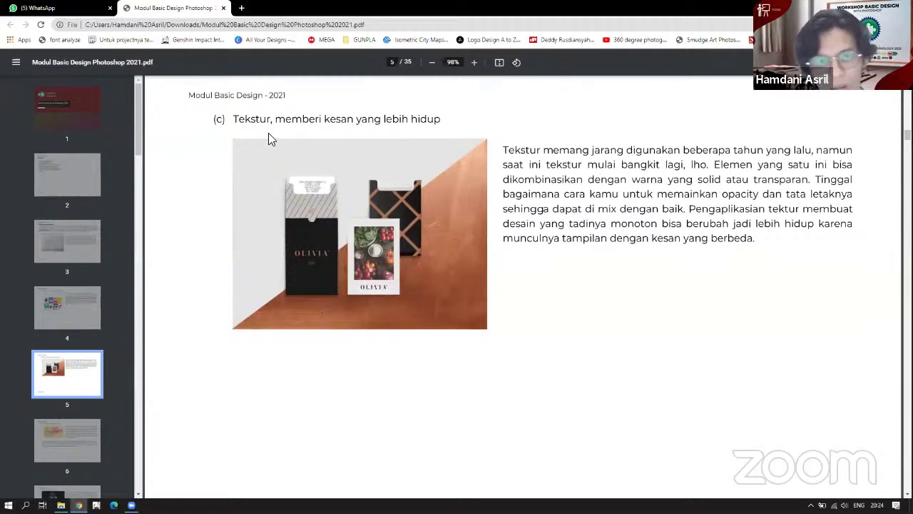
scroll(267, 150, down, 3)
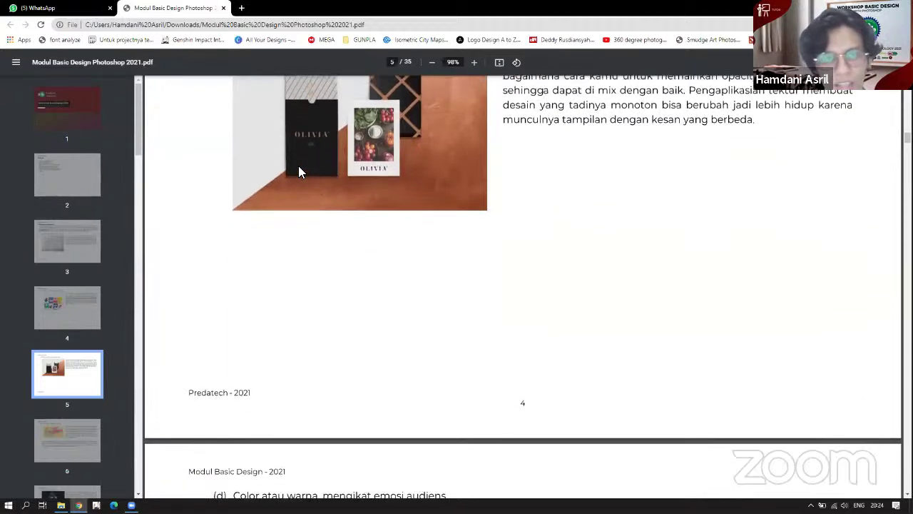
scroll(298, 166, up, 1)
scroll(298, 167, down, 4)
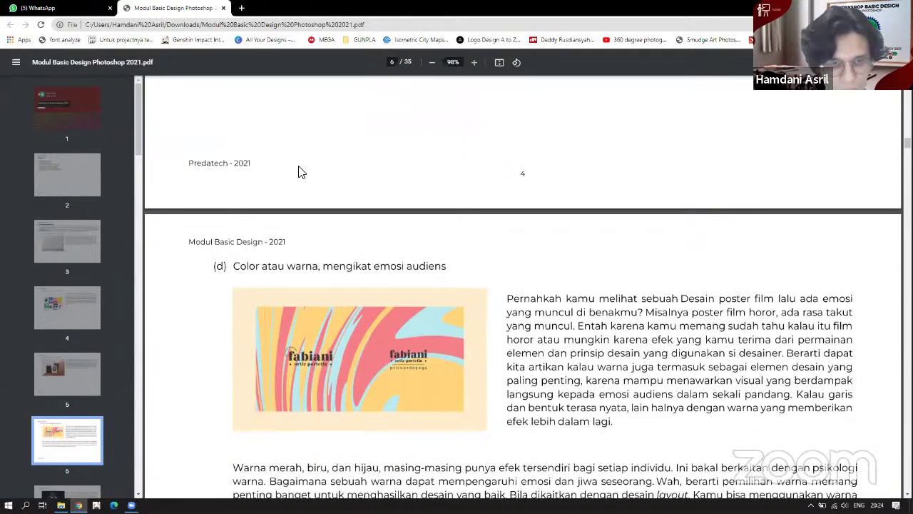
scroll(298, 172, down, 2)
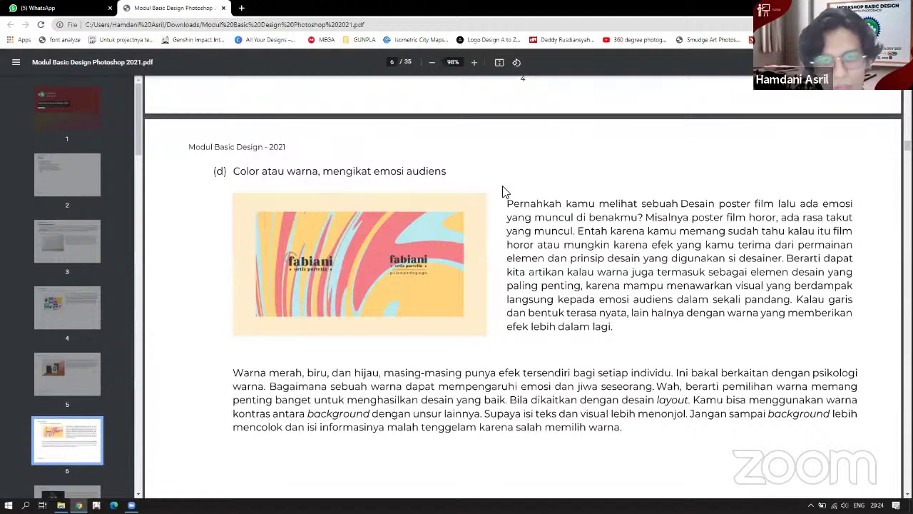
scroll(503, 192, down, 1)
scroll(503, 191, down, 1)
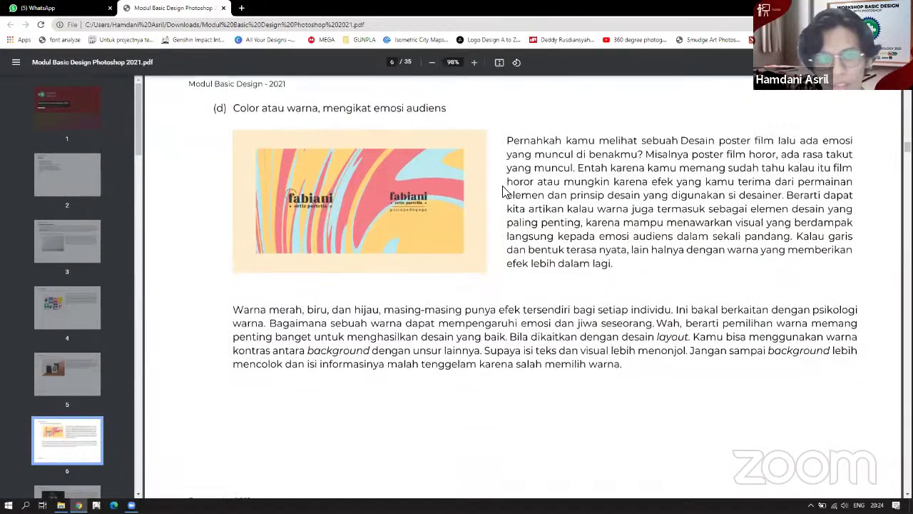
scroll(502, 192, up, 1)
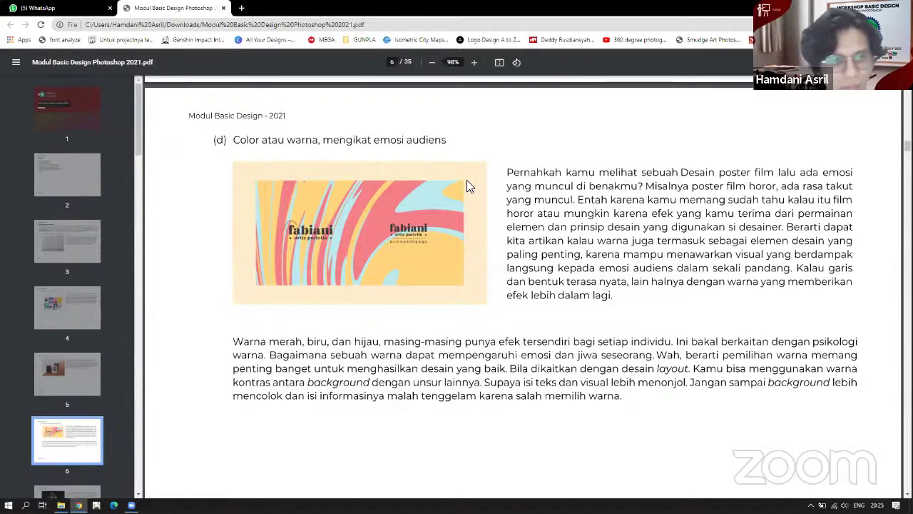
scroll(467, 180, down, 1)
scroll(466, 184, down, 5)
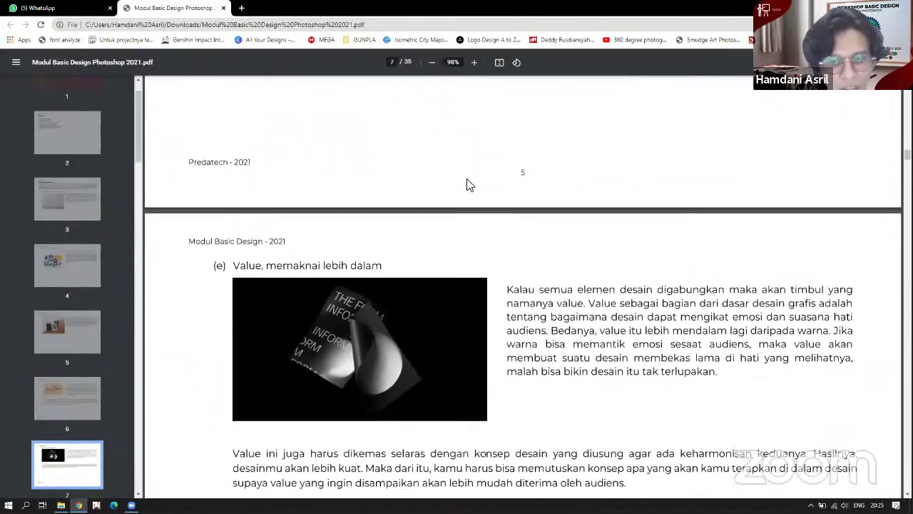
Scroll from Value (e) through Space (f) to the '2. Prinsip Desain Grafis' heading on page 8.
scroll(466, 184, down, 2)
scroll(470, 184, down, 1)
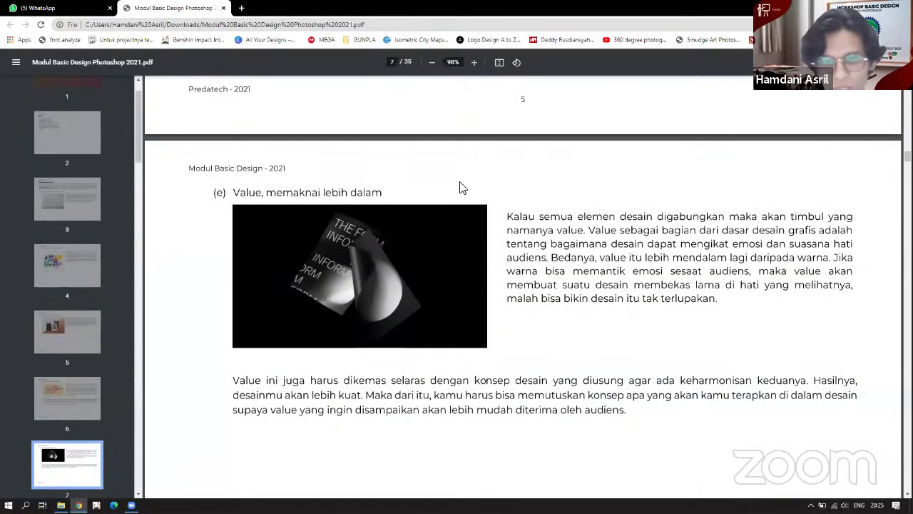
scroll(464, 178, down, 1)
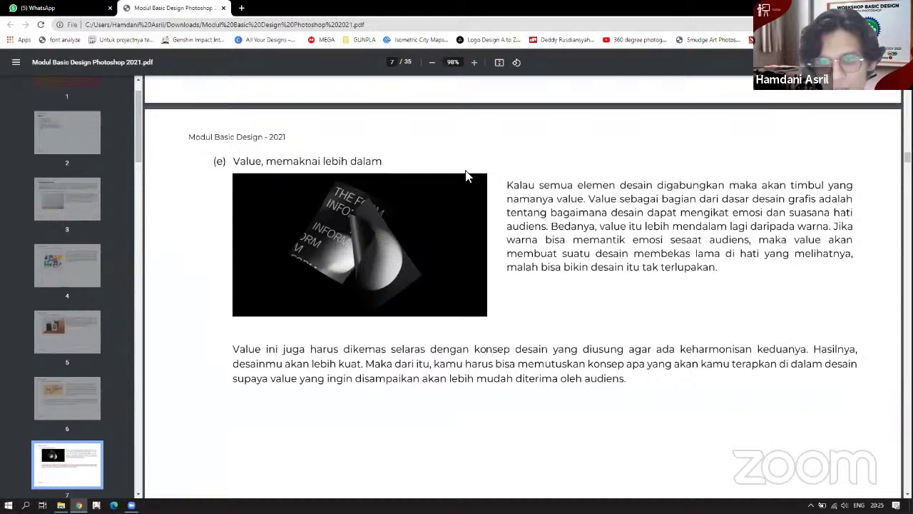
scroll(465, 193, down, 1)
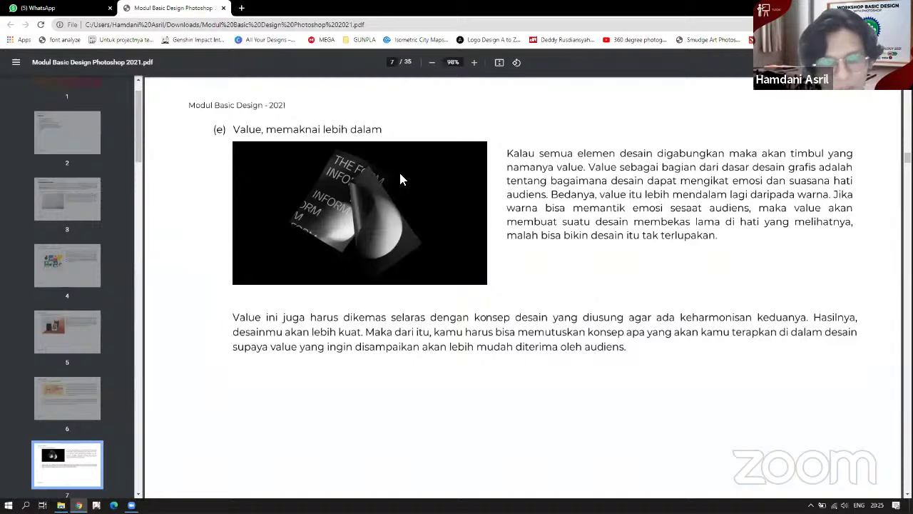
scroll(389, 184, down, 1)
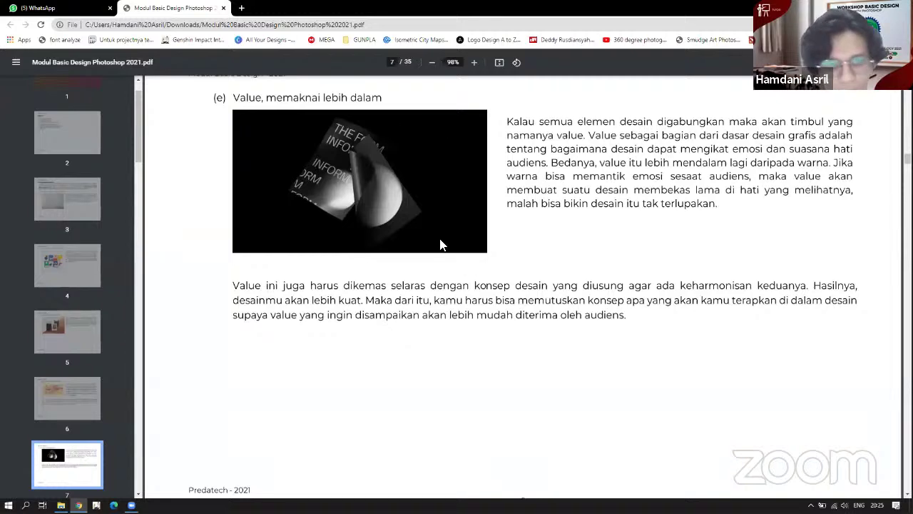
scroll(440, 244, down, 1)
scroll(440, 244, up, 1)
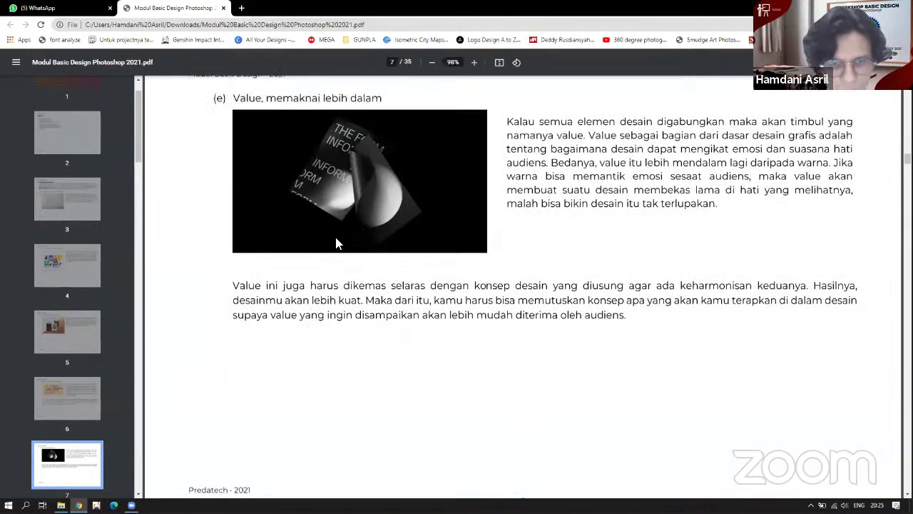
scroll(460, 164, down, 1)
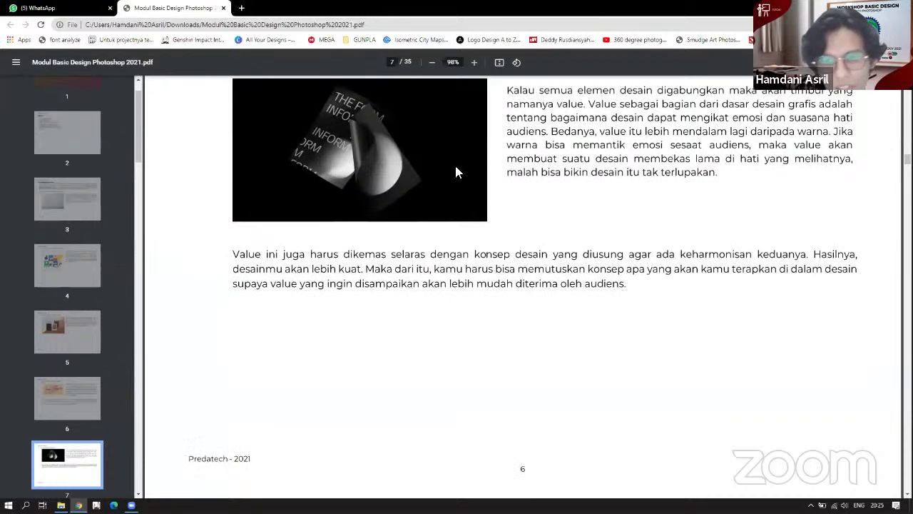
scroll(335, 128, up, 1)
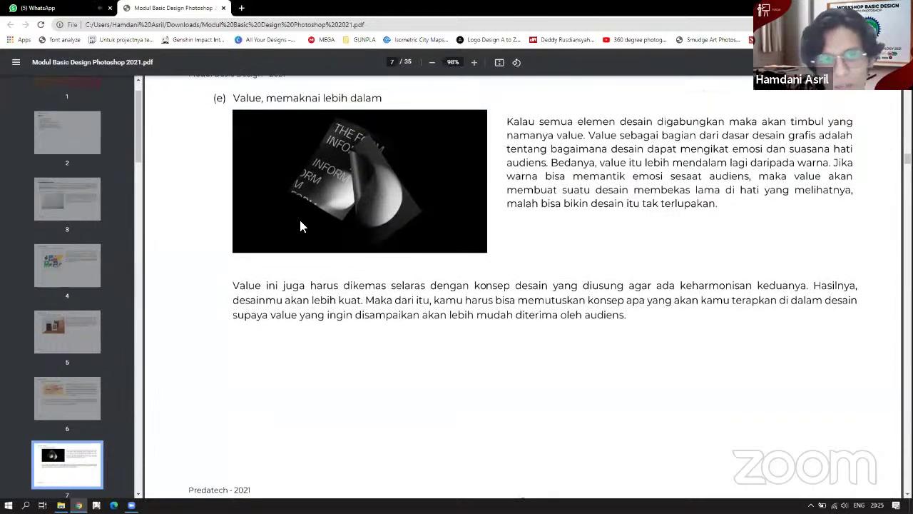
scroll(338, 182, down, 5)
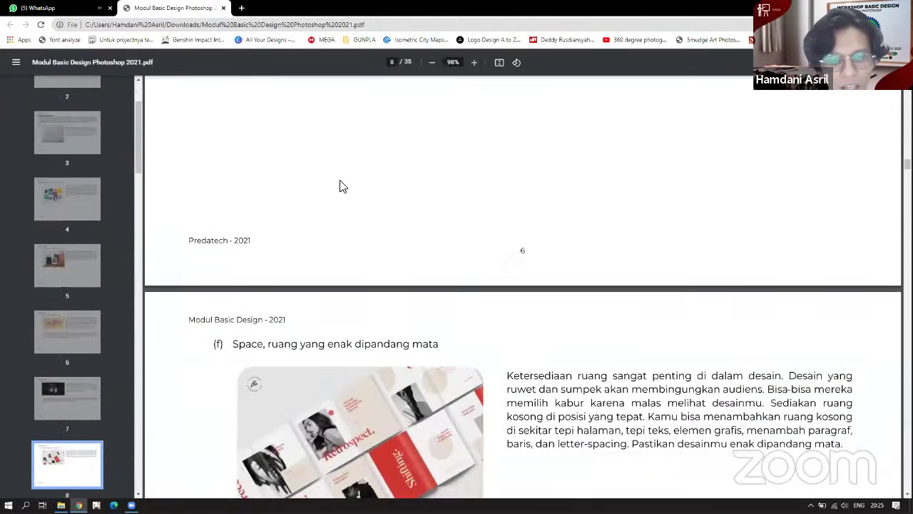
scroll(341, 187, down, 3)
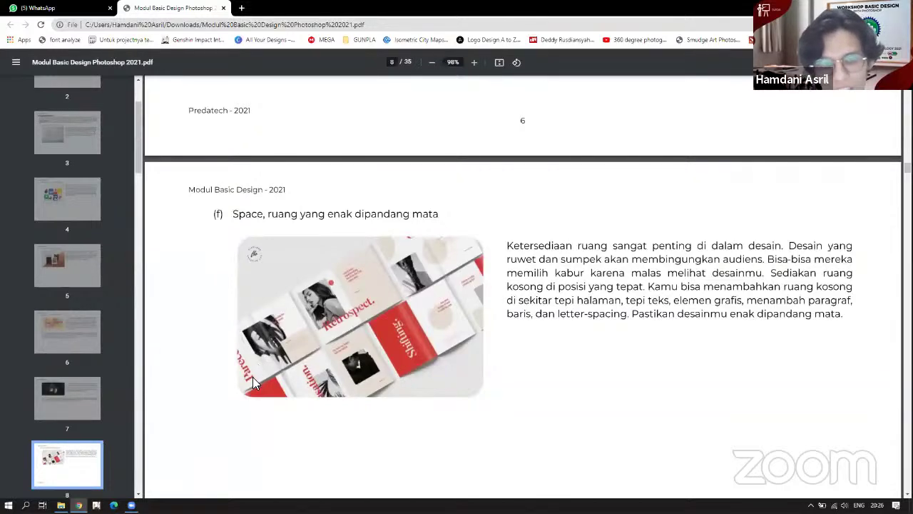
scroll(401, 351, down, 1)
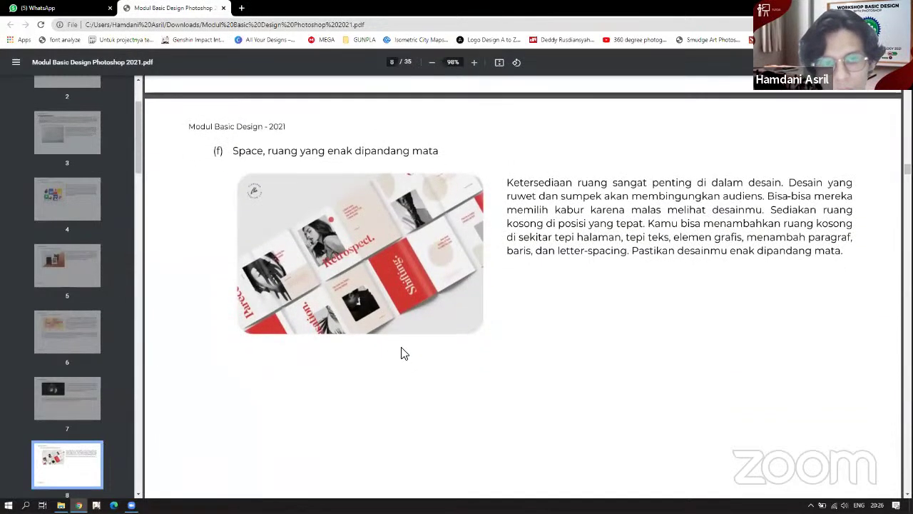
scroll(401, 351, down, 5)
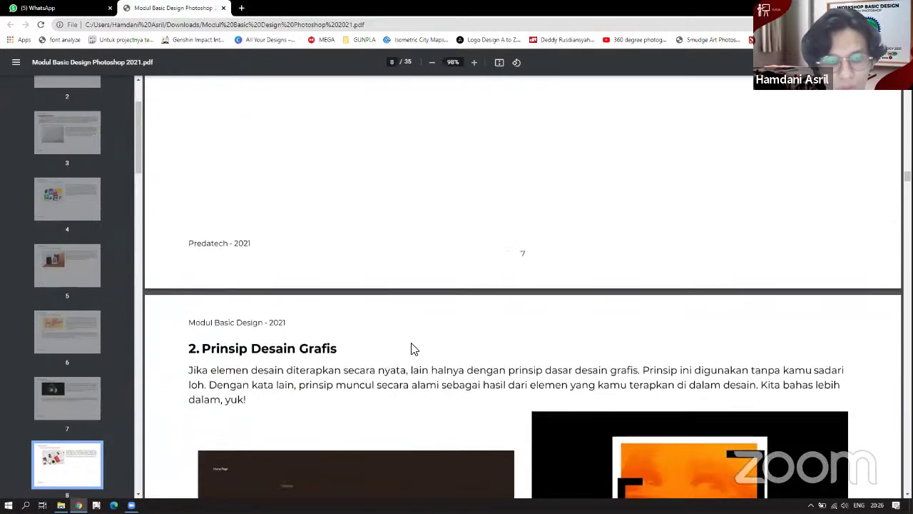
Bring page 9's Balance and Dominance and priority example images fully into view.
scroll(412, 348, down, 3)
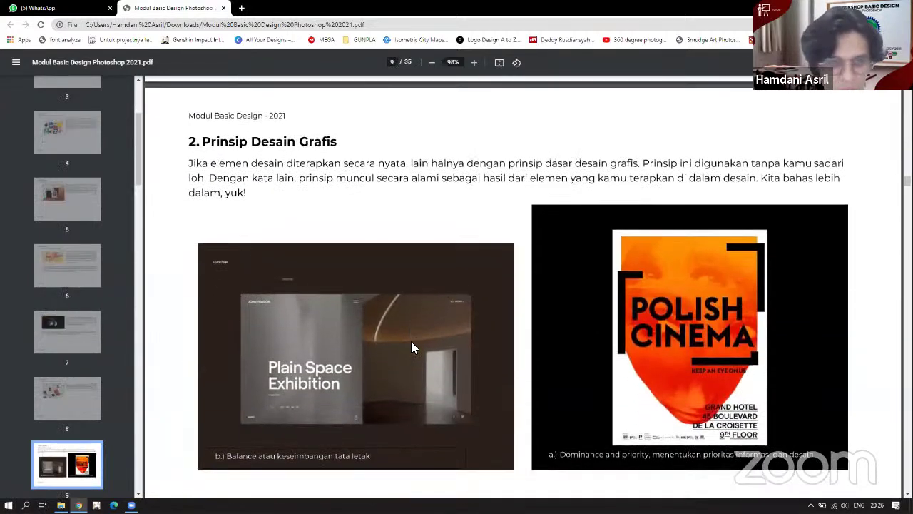
scroll(412, 347, down, 1)
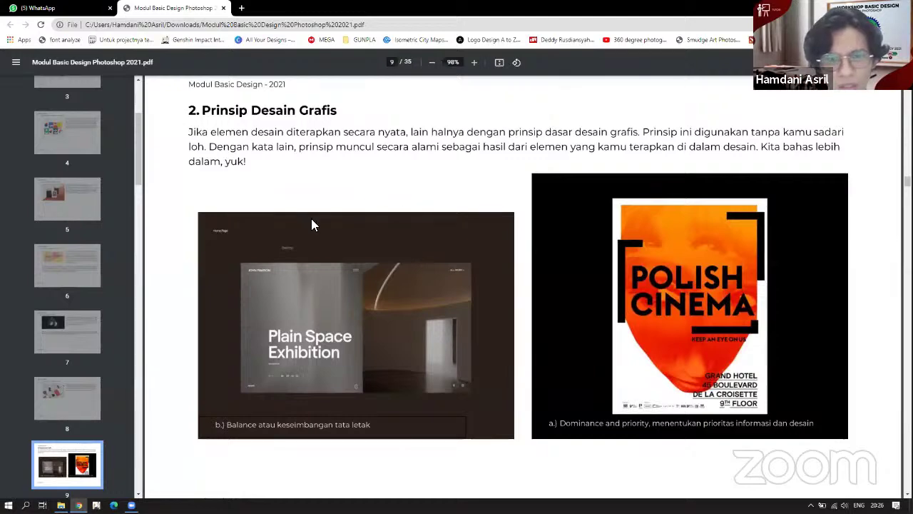
scroll(299, 230, down, 1)
scroll(271, 224, up, 1)
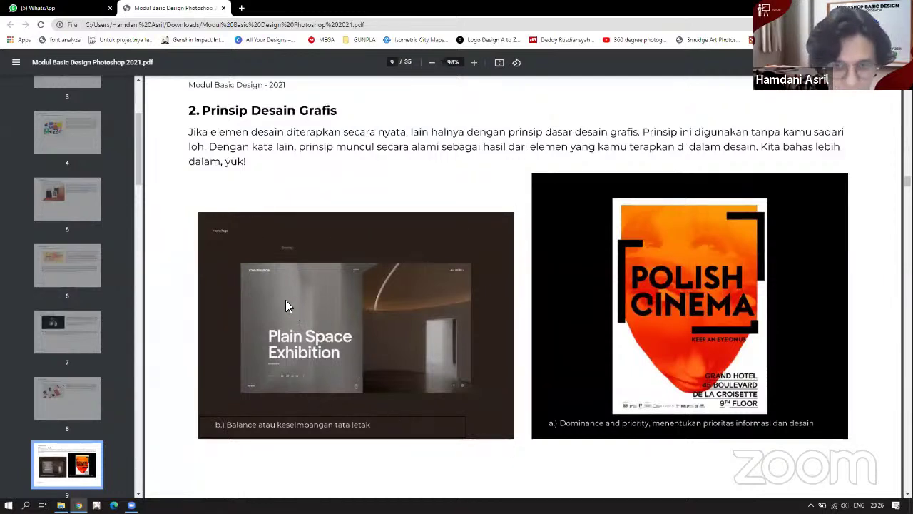
scroll(228, 274, down, 3)
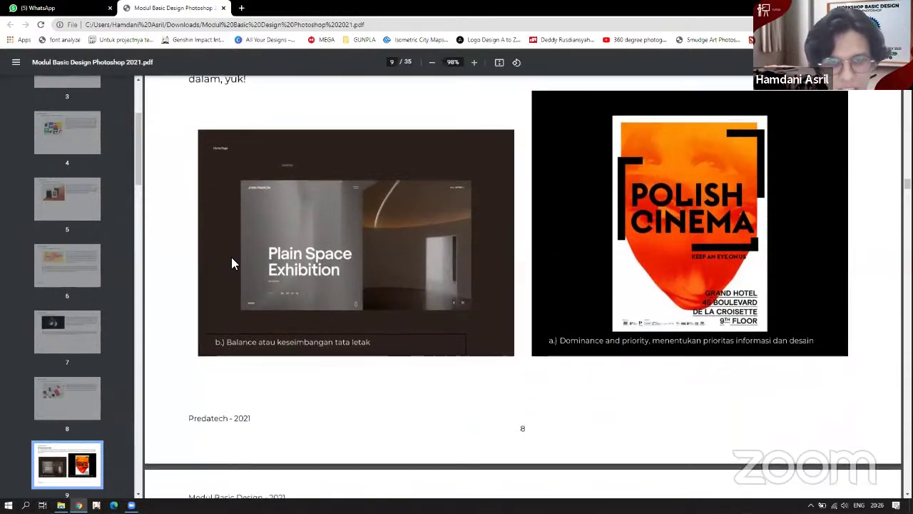
scroll(231, 260, up, 1)
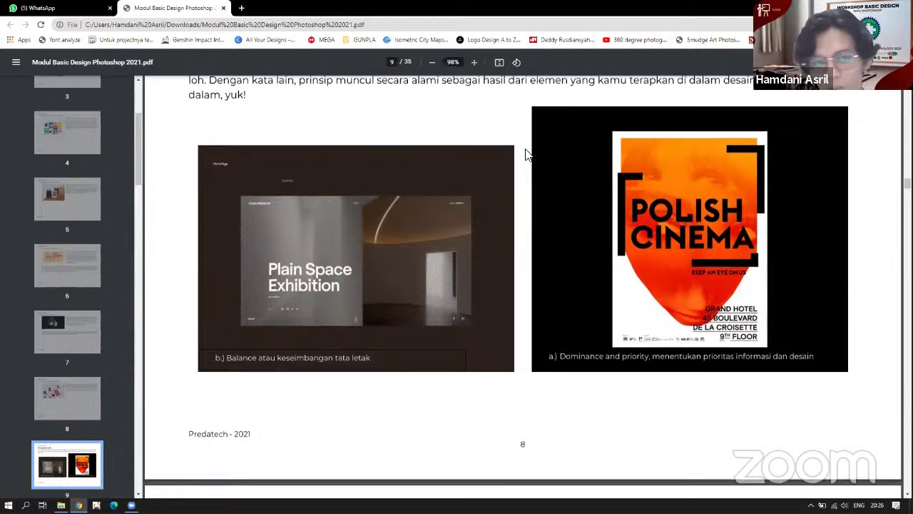
scroll(526, 155, down, 1)
scroll(526, 156, up, 1)
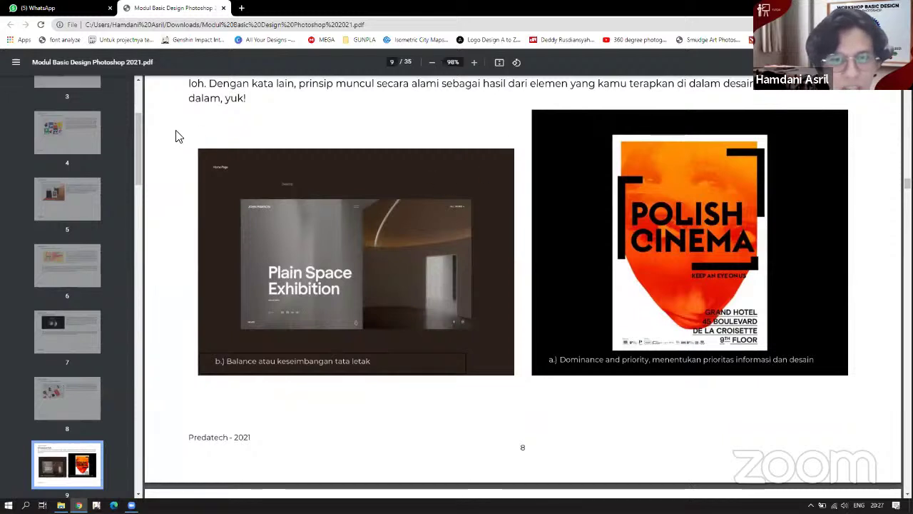
scroll(405, 203, down, 1)
scroll(405, 204, up, 1)
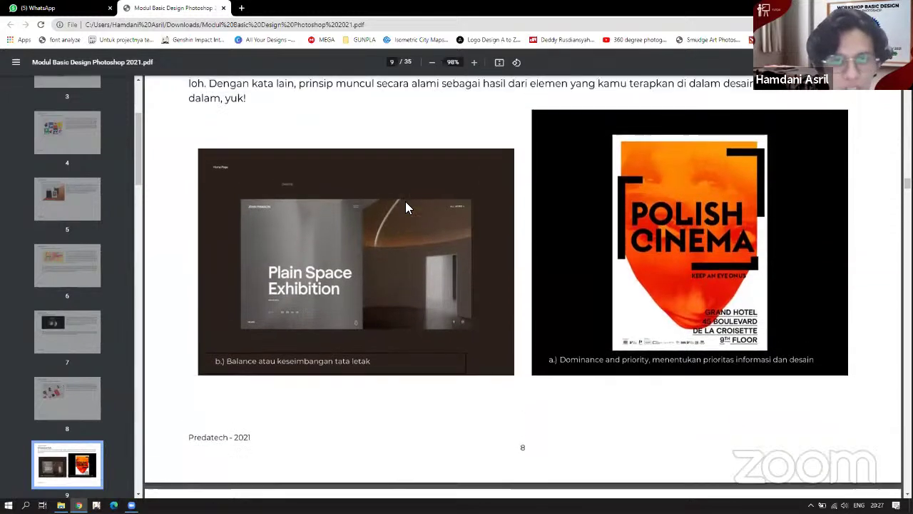
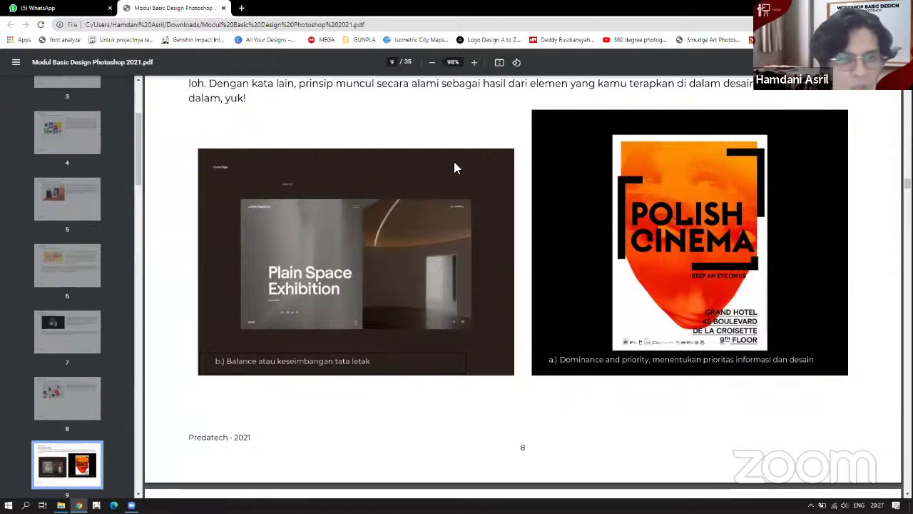
Scroll the module PDF from page 9 down to page 11, the Photoshop Toolbox chart.
scroll(364, 169, down, 2)
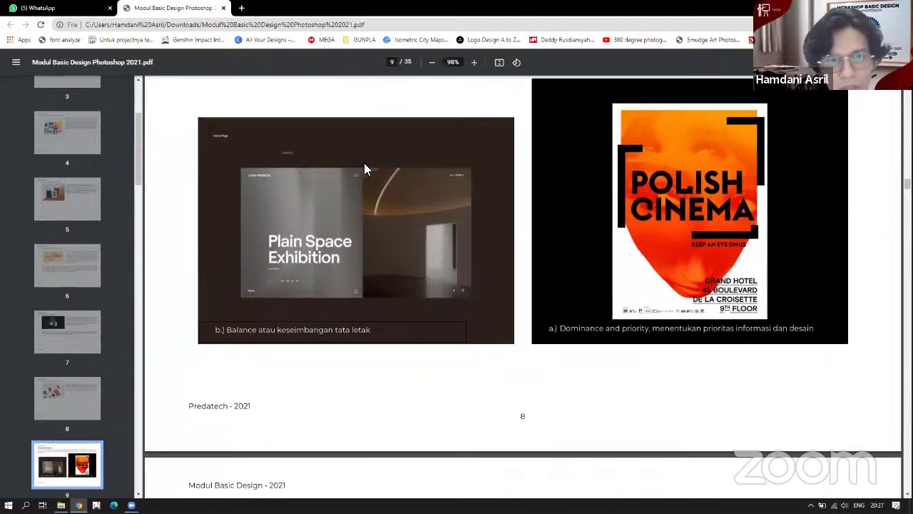
scroll(364, 171, down, 3)
scroll(232, 177, up, 3)
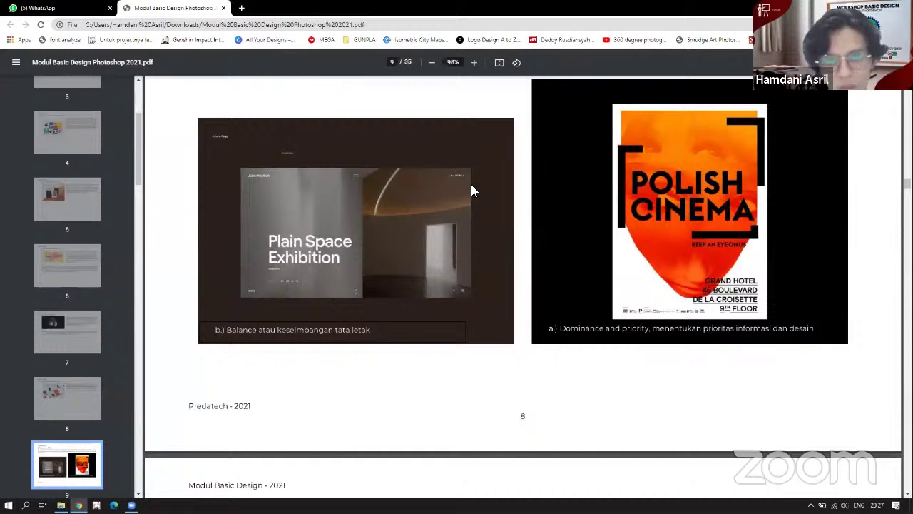
scroll(301, 141, down, 1)
scroll(314, 135, down, 2)
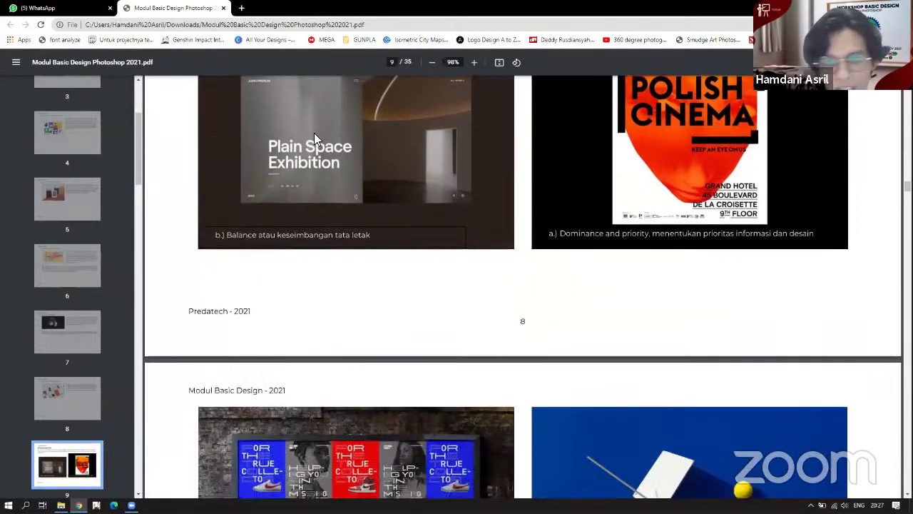
scroll(314, 136, down, 3)
scroll(314, 140, down, 2)
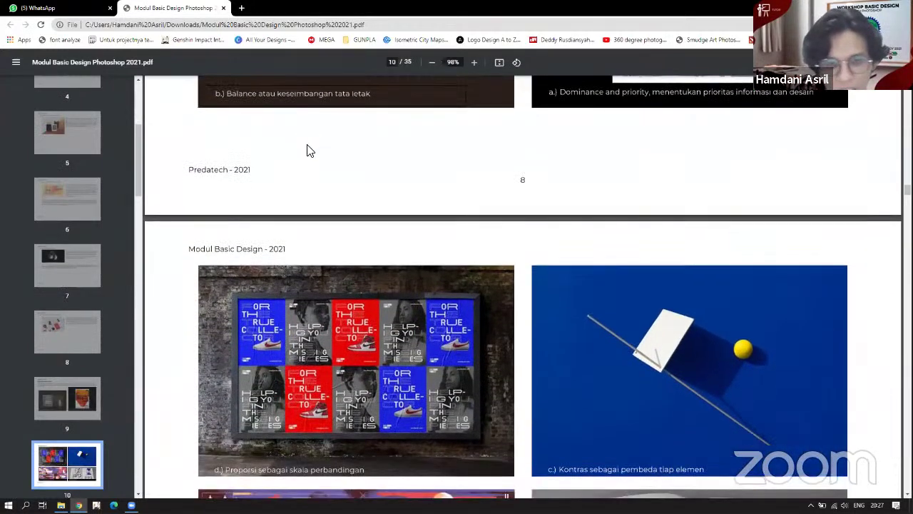
scroll(317, 146, down, 1)
scroll(318, 142, down, 5)
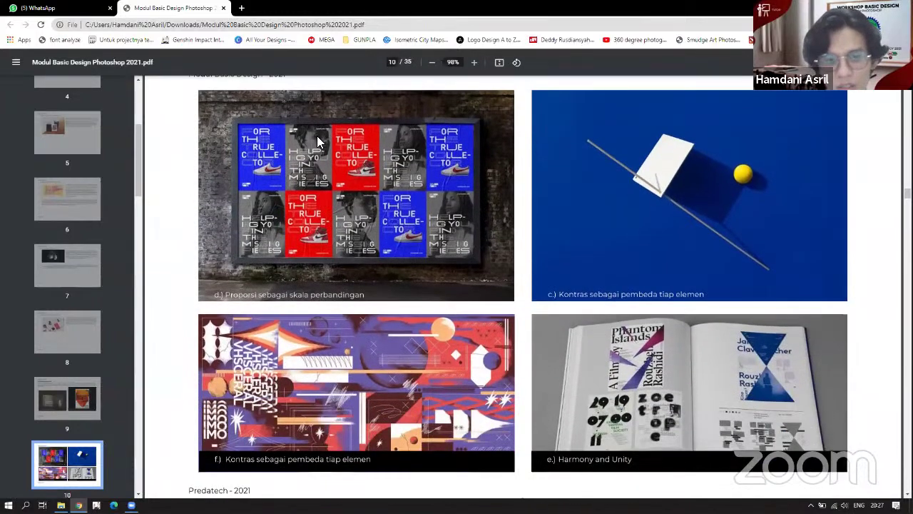
scroll(318, 135, up, 4)
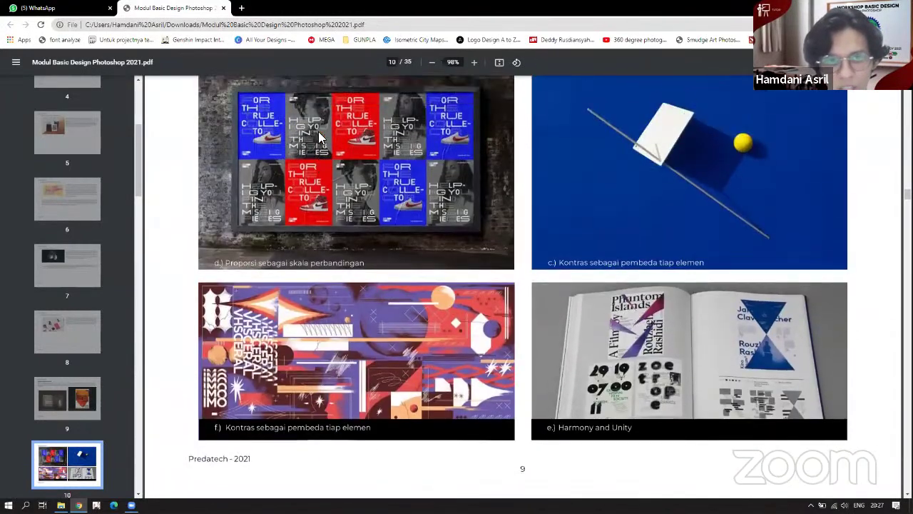
scroll(398, 154, down, 4)
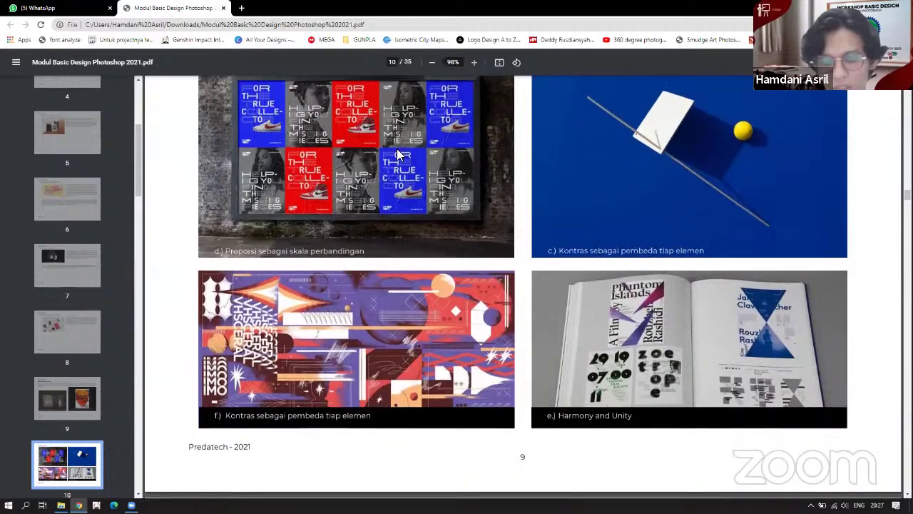
scroll(398, 146, down, 4)
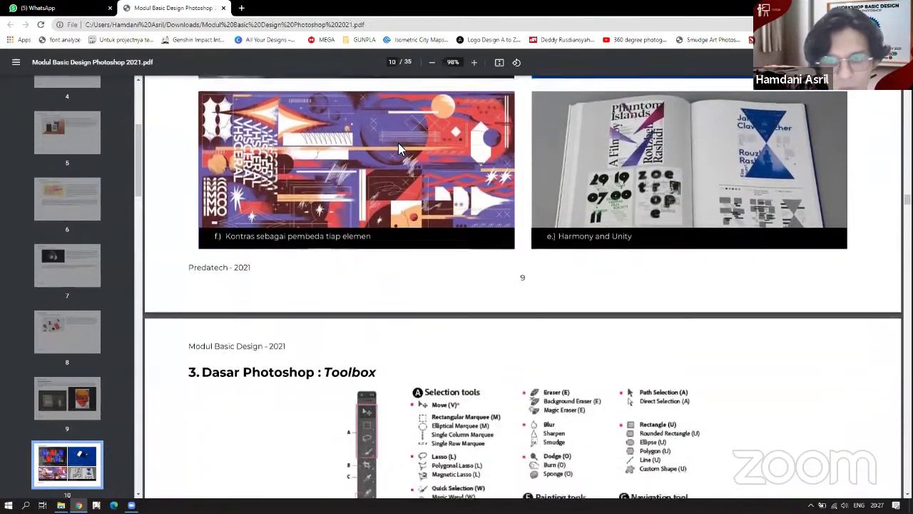
scroll(352, 135, down, 5)
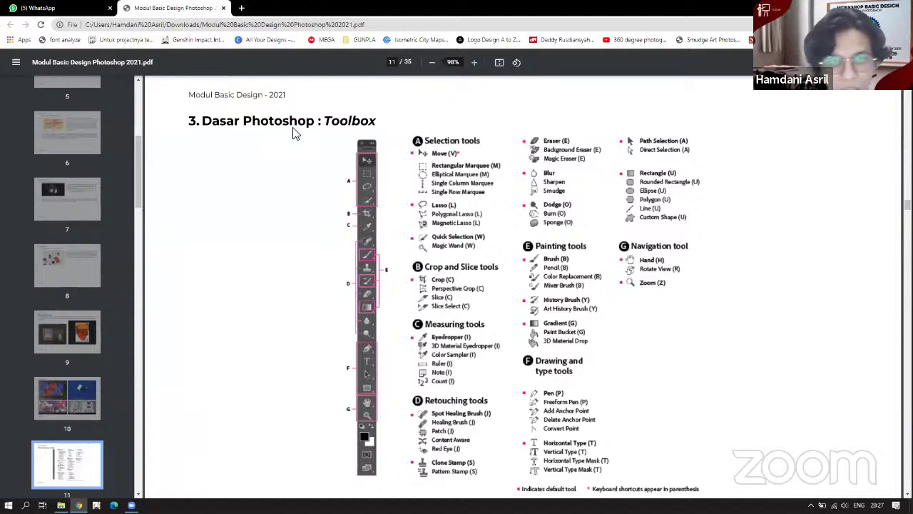
scroll(357, 139, down, 1)
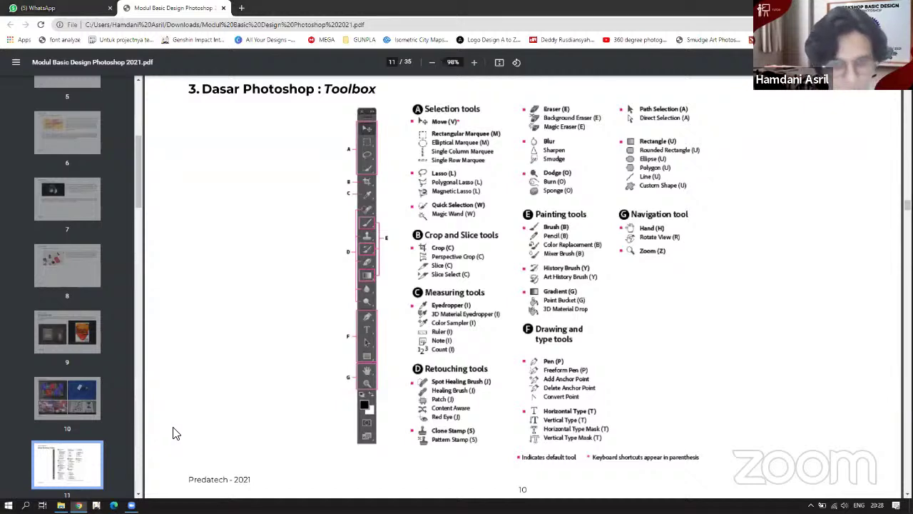
Launch Adobe Photoshop 2021 from the Start menu search for 'pho'.
key(super)
text(ph)
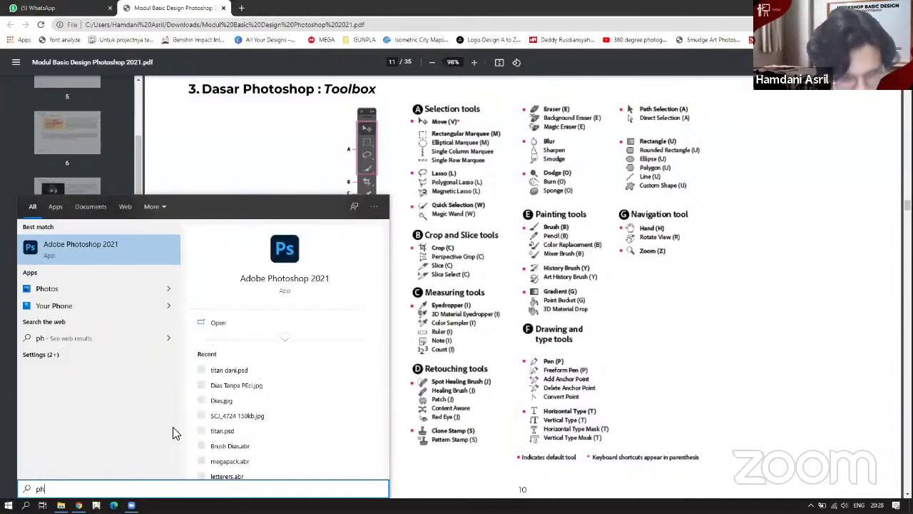
text(o)
key(Return)
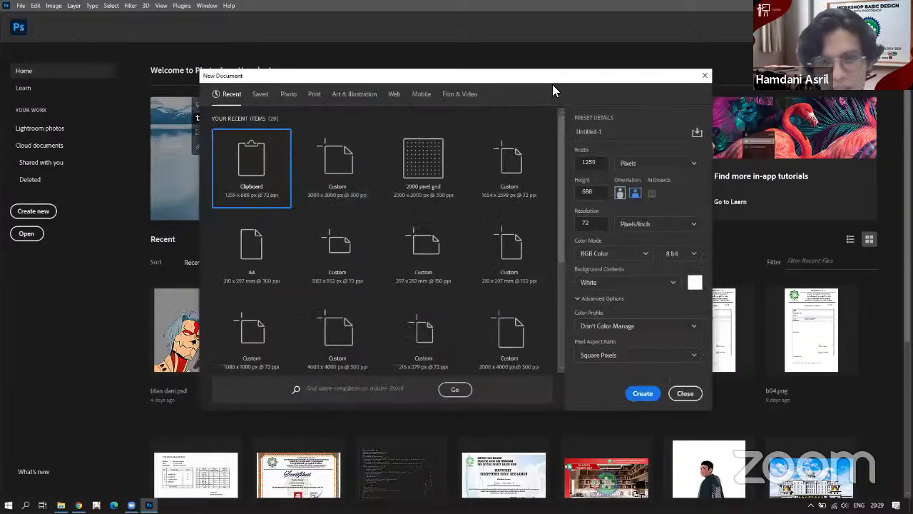
Shift the startup New Document dialog left, then dismiss it.
drag(552, 81, 507, 88)
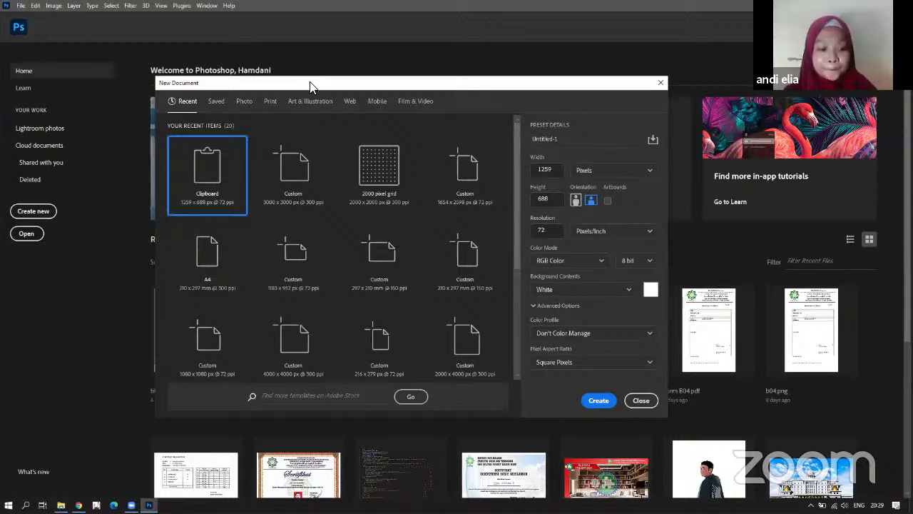
drag(353, 84, 342, 85)
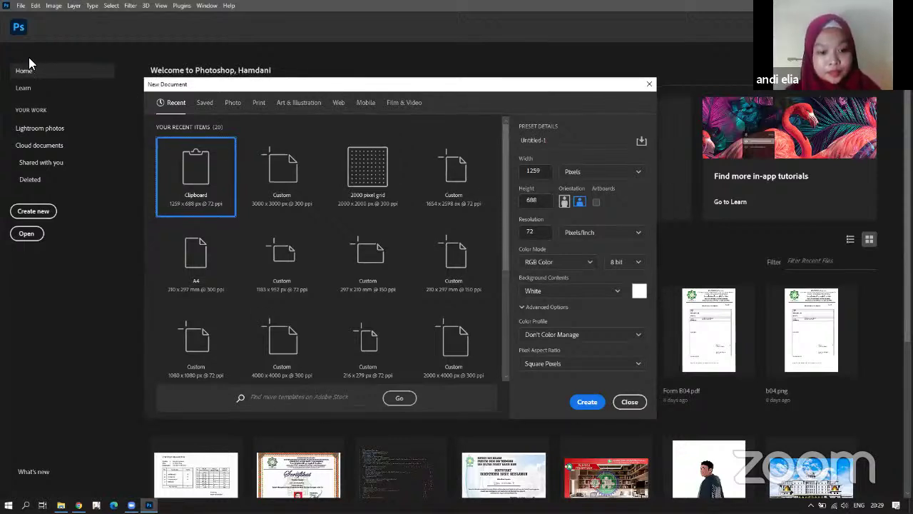
click(628, 403)
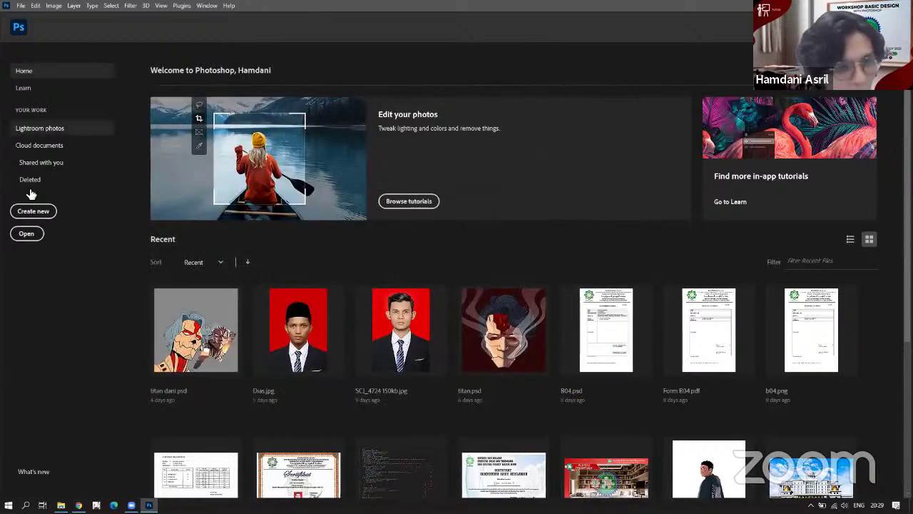
click(34, 211)
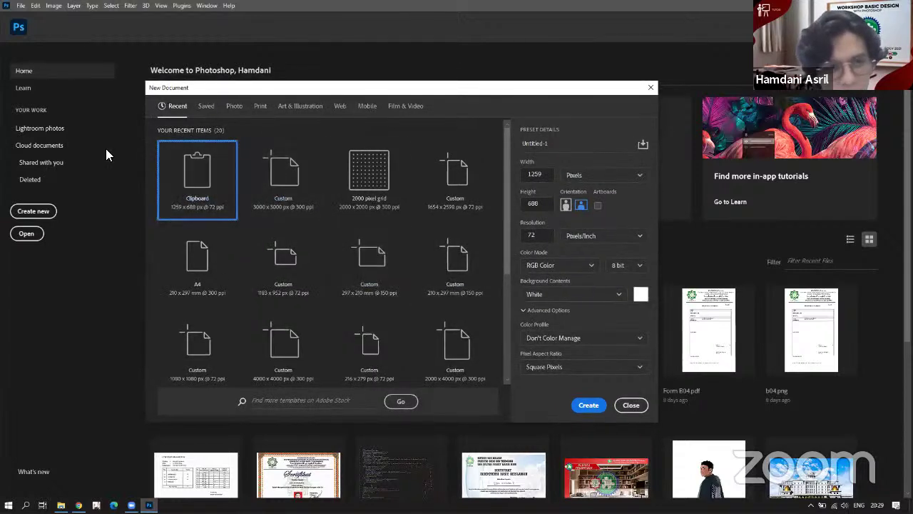
click(631, 408)
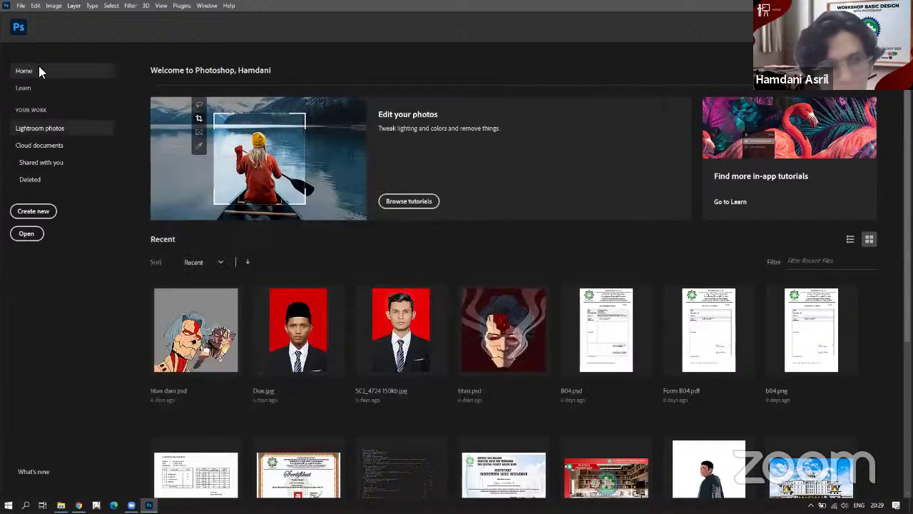
Create a new document from the A3 print preset at 150 ppi resolution.
click(21, 6)
click(29, 17)
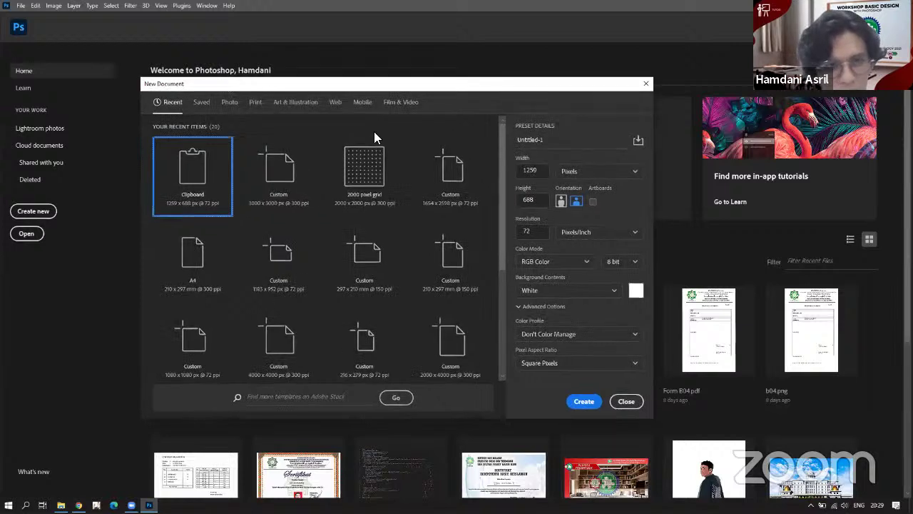
click(255, 102)
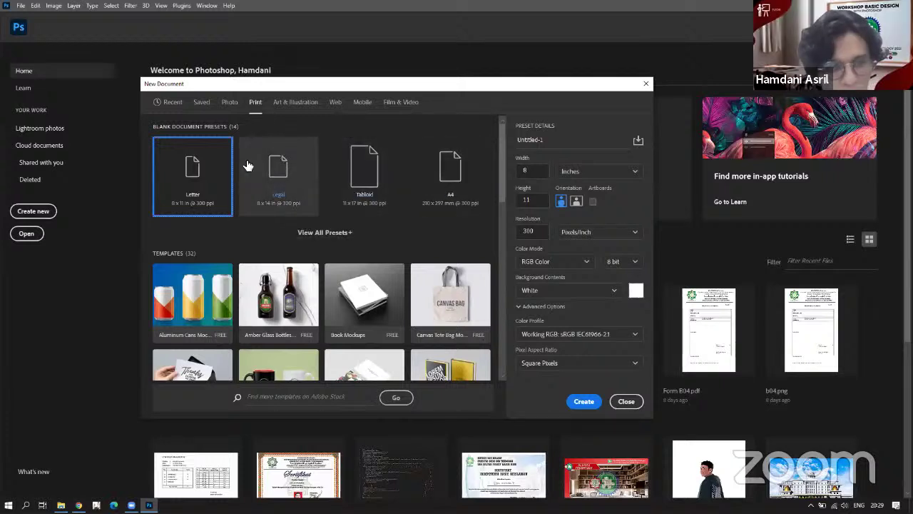
click(330, 233)
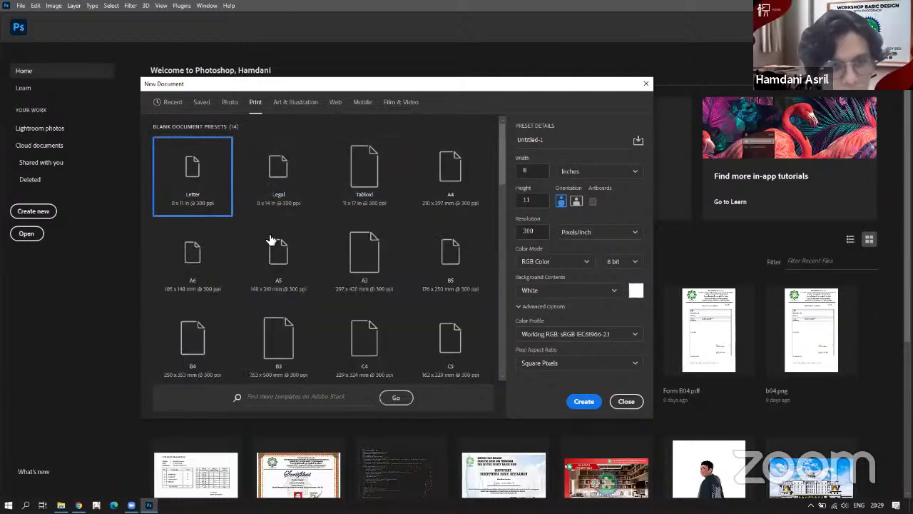
scroll(350, 287, down, 1)
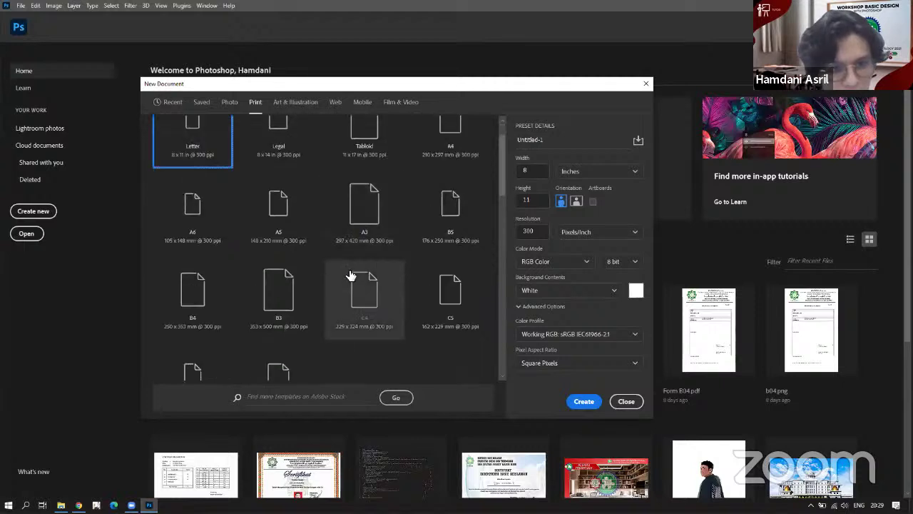
scroll(352, 283, down, 1)
scroll(350, 280, up, 2)
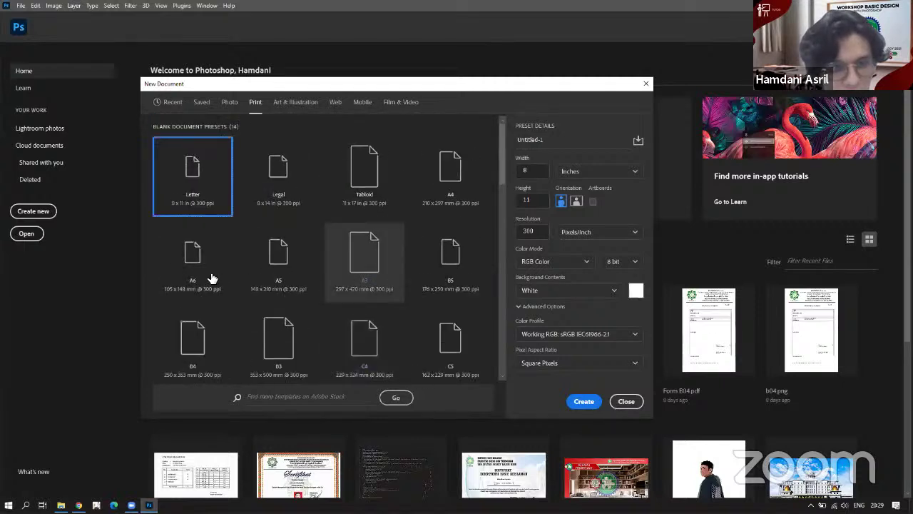
click(345, 255)
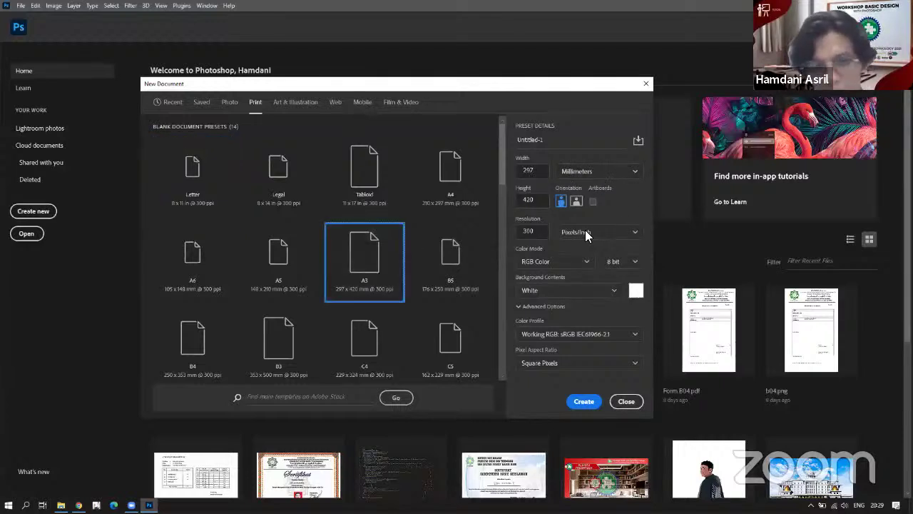
click(530, 234)
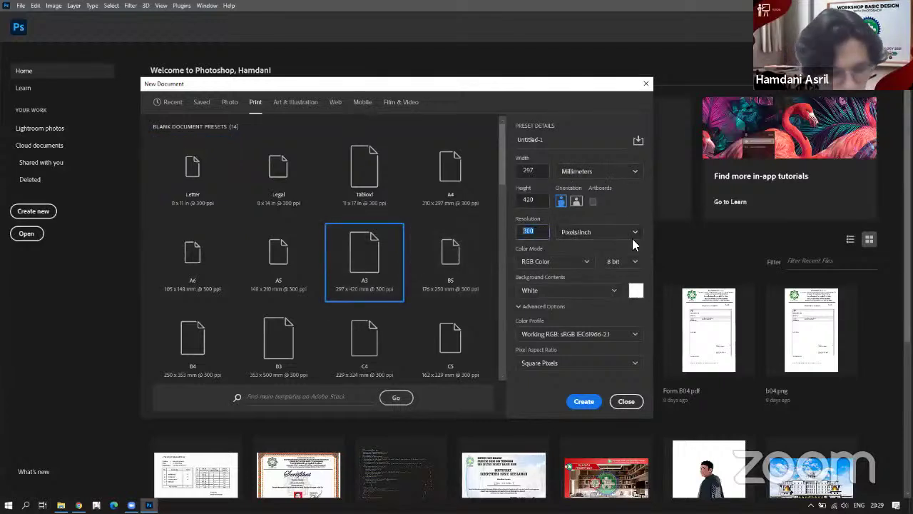
text(150)
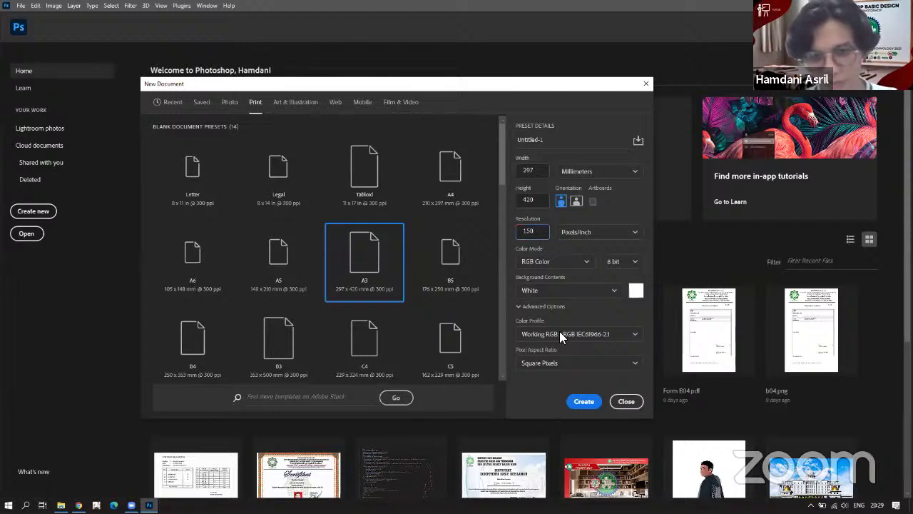
click(581, 403)
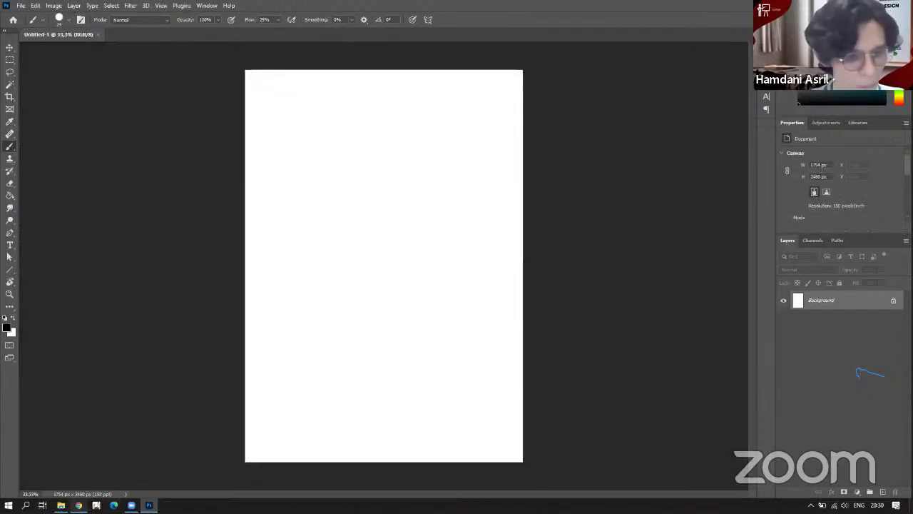
Bring up the Chrome window preview from the taskbar while the blank 1754 × 2480 px canvas waits.
mouse_move(79, 505)
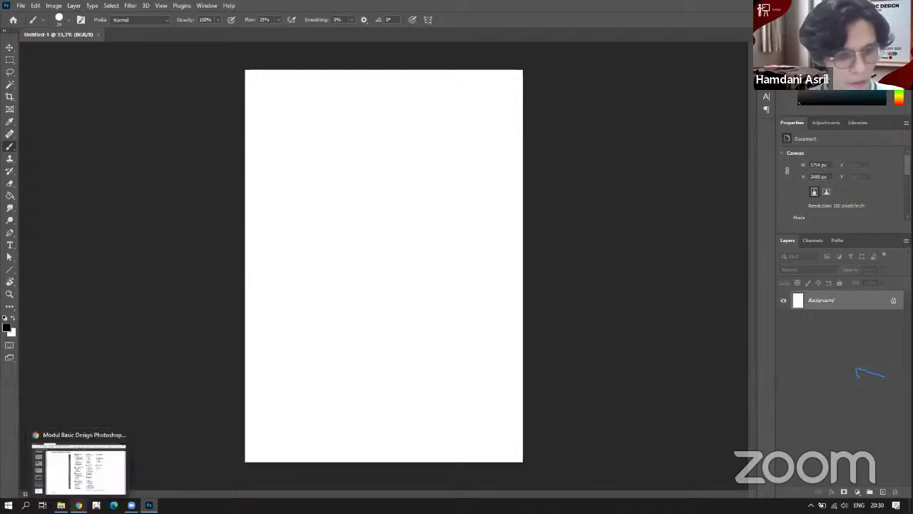
click(163, 449)
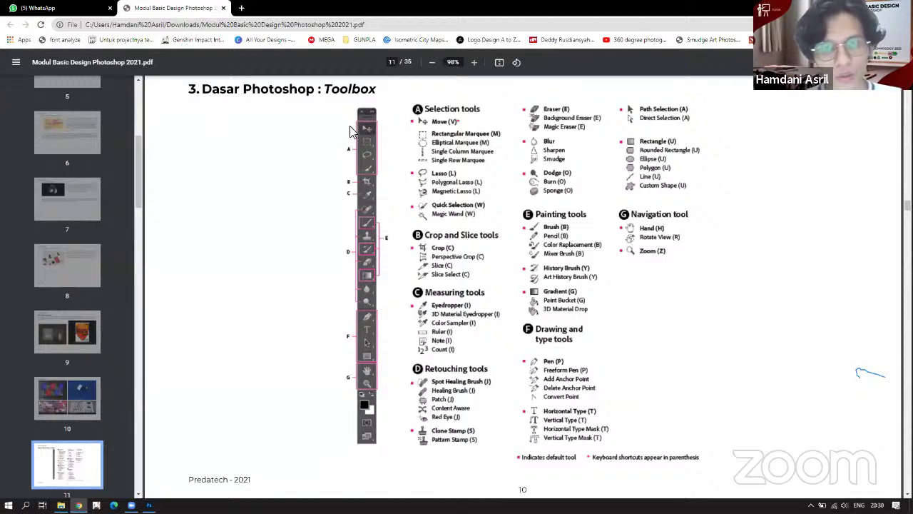
key(alt+Tab)
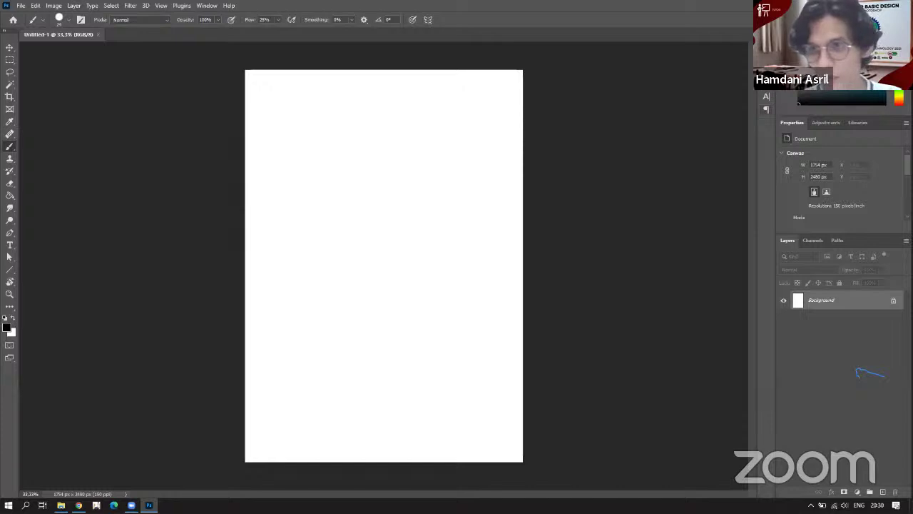
Add Layer 1, draw a hooked black circle, and Alt-drag a copy to its right.
click(883, 492)
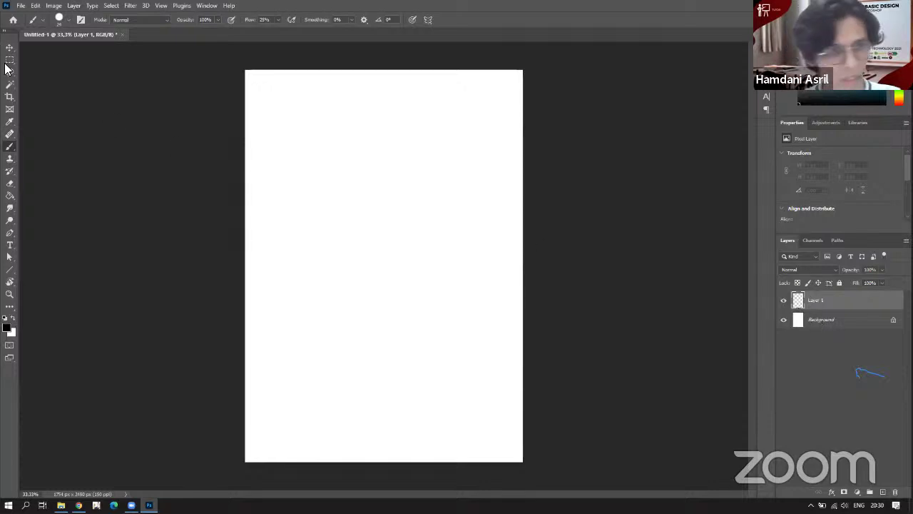
mouse_move(368, 204)
mouse_down()
mouse_move(359, 236)
mouse_move(363, 200)
mouse_move(349, 223)
mouse_up()
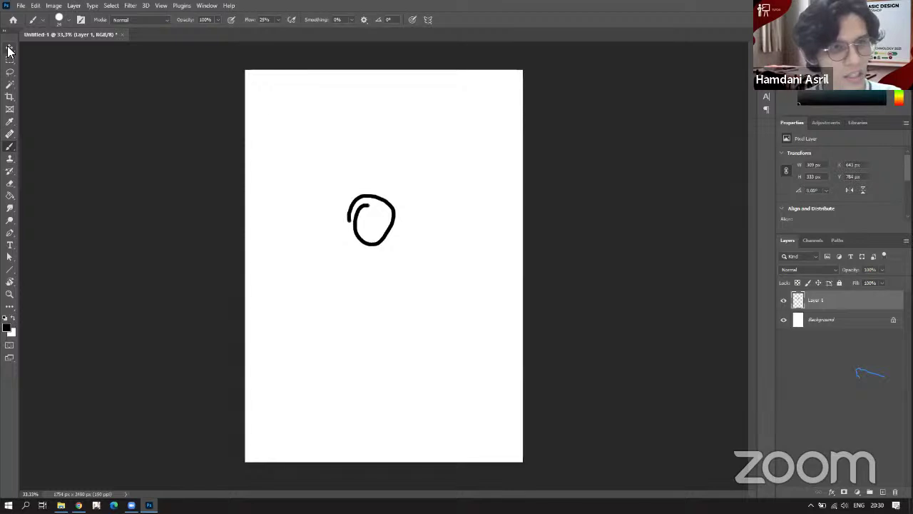
click(9, 48)
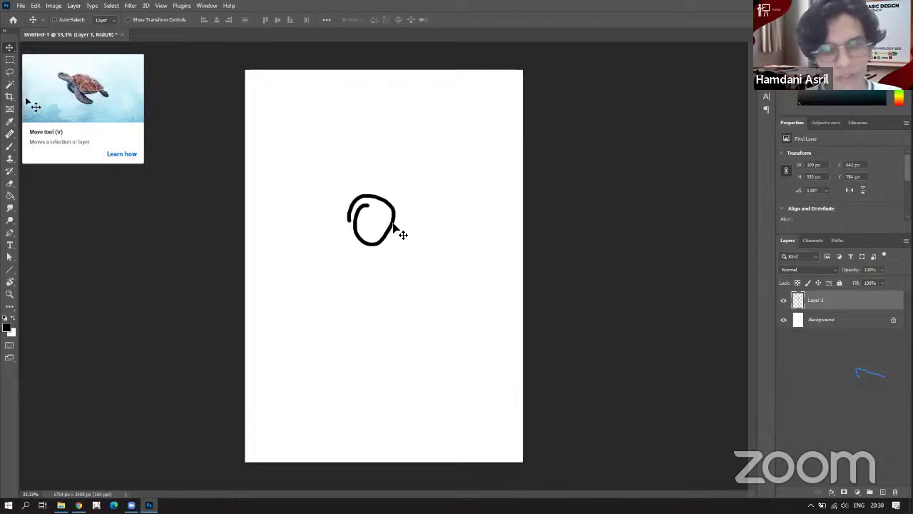
mouse_move(378, 226)
mouse_down()
mouse_move(328, 211)
mouse_move(381, 178)
mouse_move(369, 228)
mouse_move(403, 206)
mouse_move(369, 221)
mouse_move(386, 208)
mouse_move(362, 202)
mouse_move(383, 197)
mouse_up()
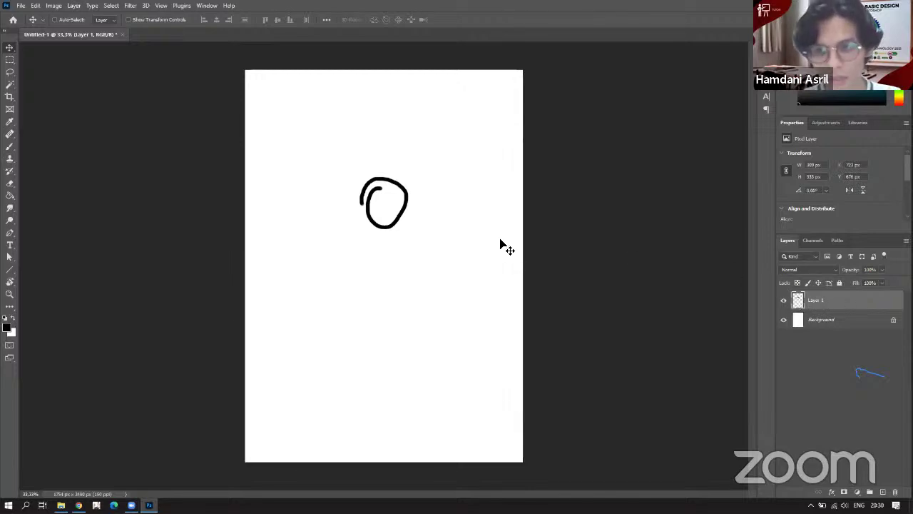
drag(404, 223, 467, 202)
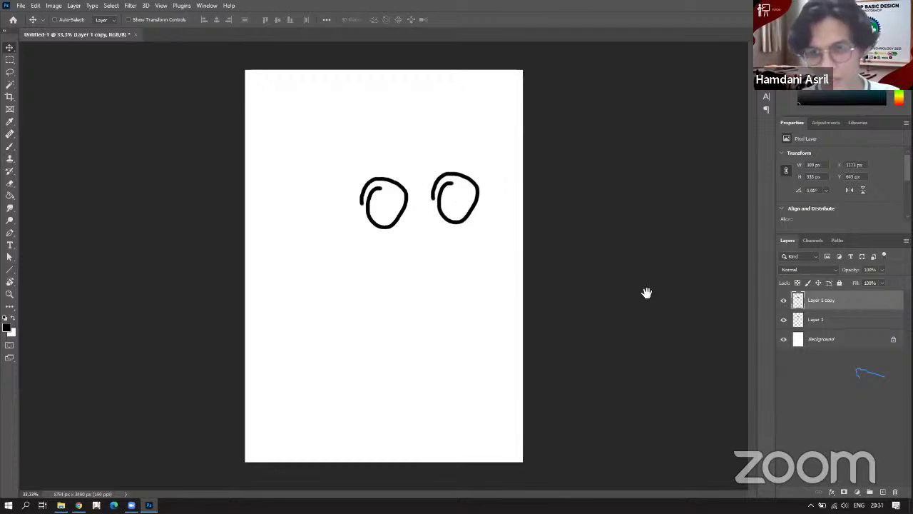
Zoom in on the circles and move the Layer 1 circle left and up.
scroll(477, 246, up, 5)
scroll(602, 312, down, 2)
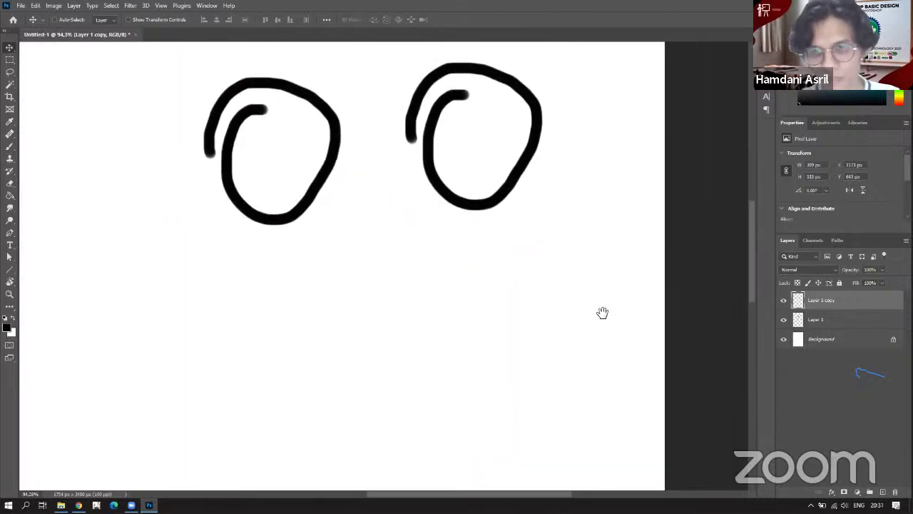
drag(601, 312, 673, 387)
click(820, 323)
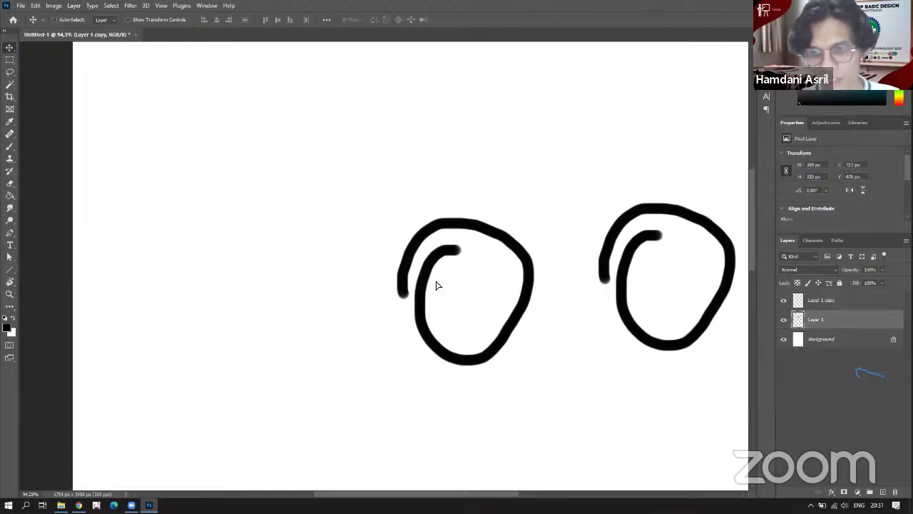
drag(434, 286, 283, 257)
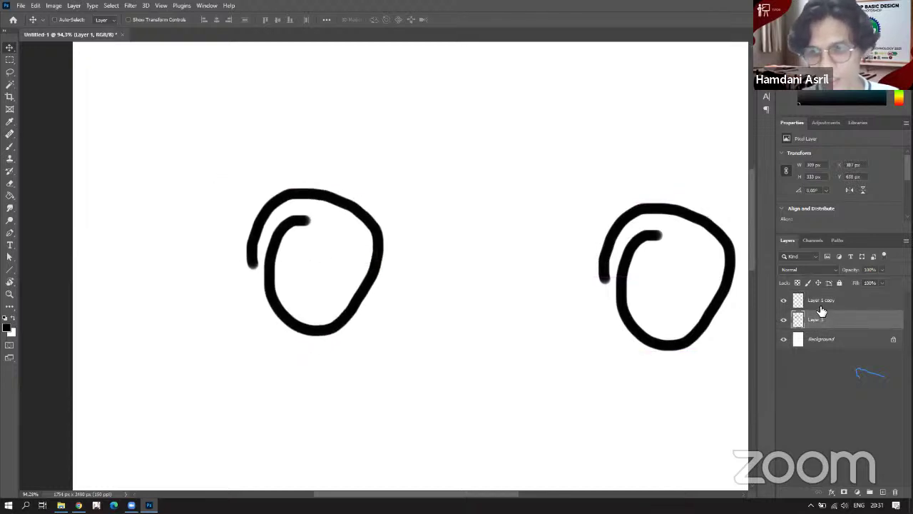
Rename the Layer 1 copy layer to 'Layer 2'.
double_click(821, 303)
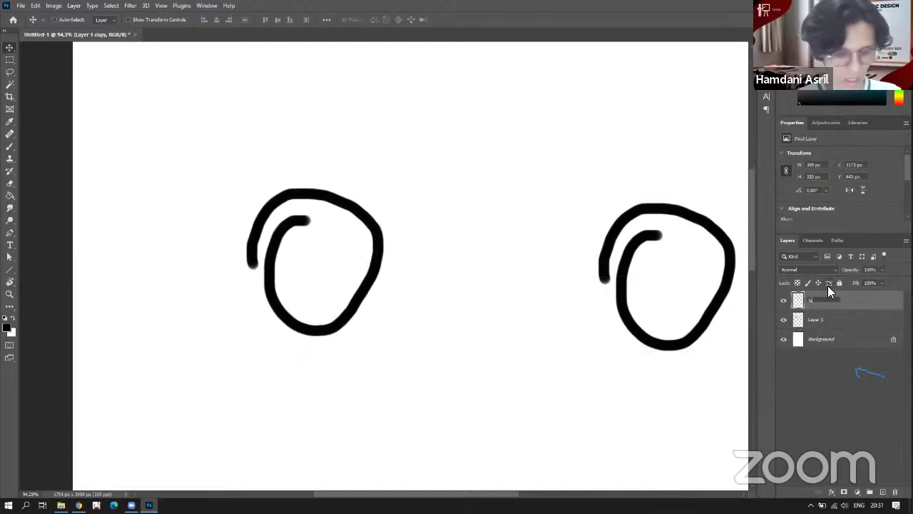
text(Layer 2)
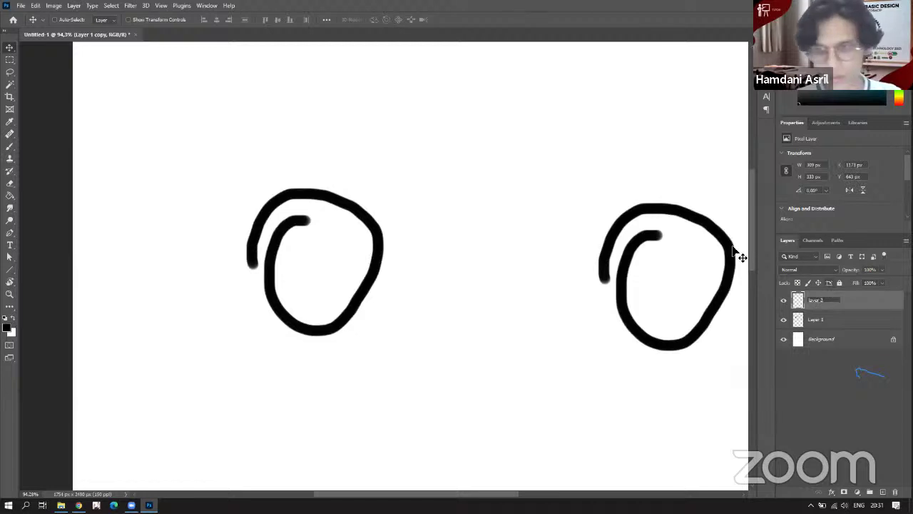
click(473, 310)
Nudge the left and right circles until they sit level beside each other.
drag(677, 273, 644, 263)
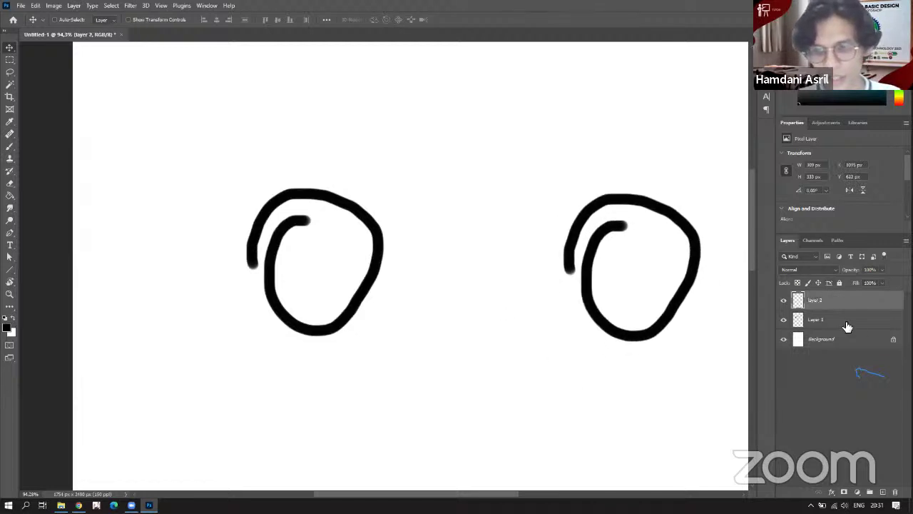
drag(289, 271, 350, 274)
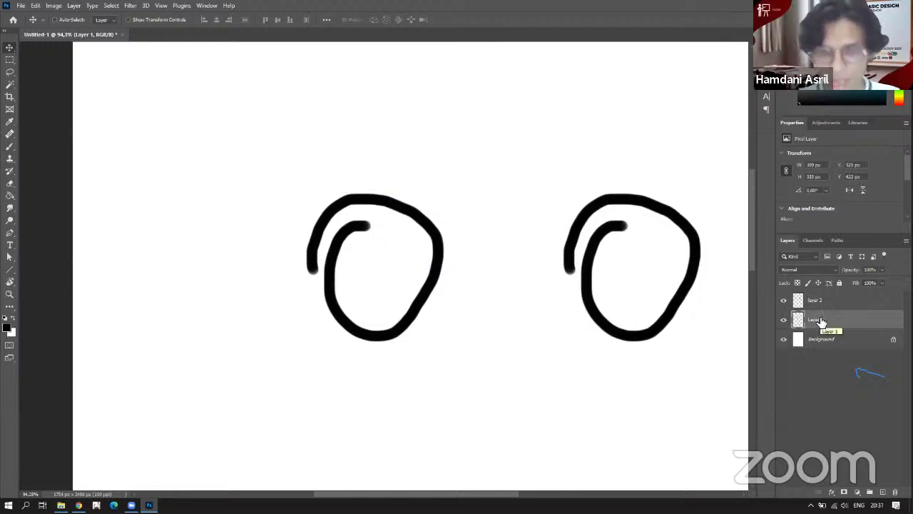
drag(627, 272, 644, 257)
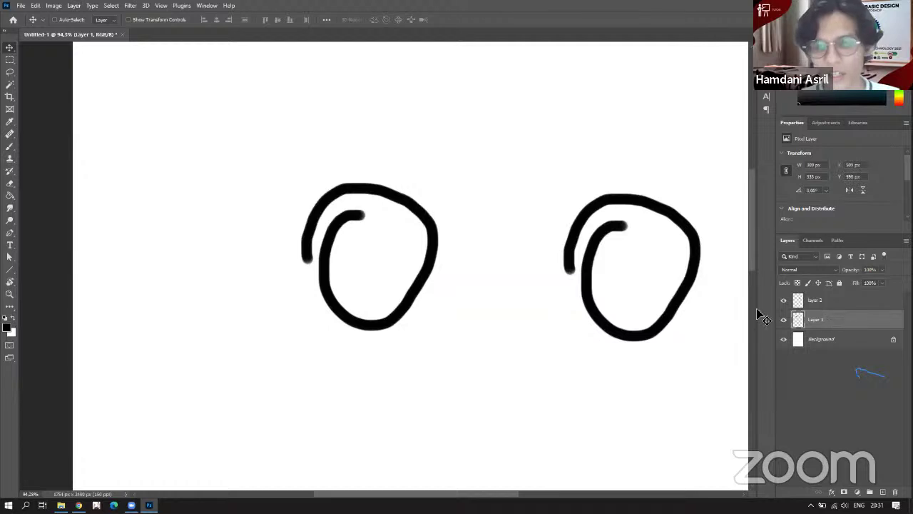
drag(390, 266, 416, 269)
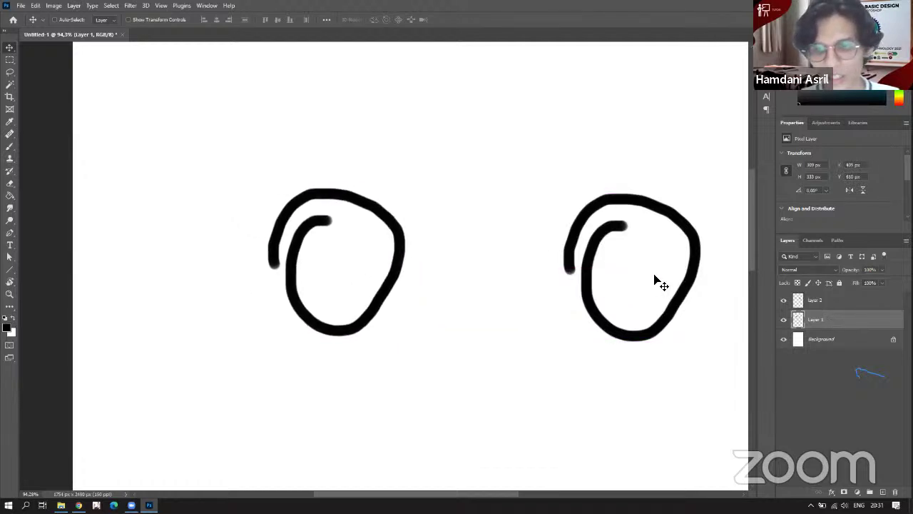
click(830, 305)
drag(643, 227, 547, 259)
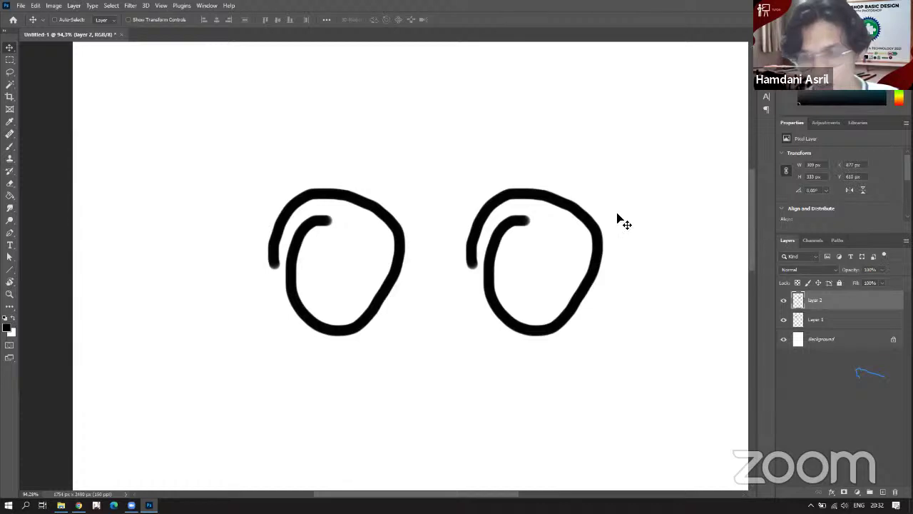
Switch the toolbar to a two-column layout.
click(8, 32)
click(7, 32)
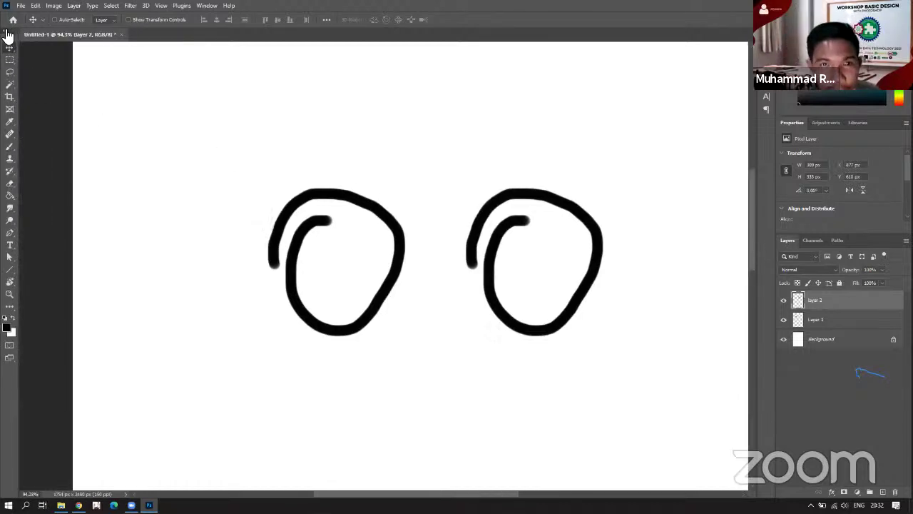
click(7, 32)
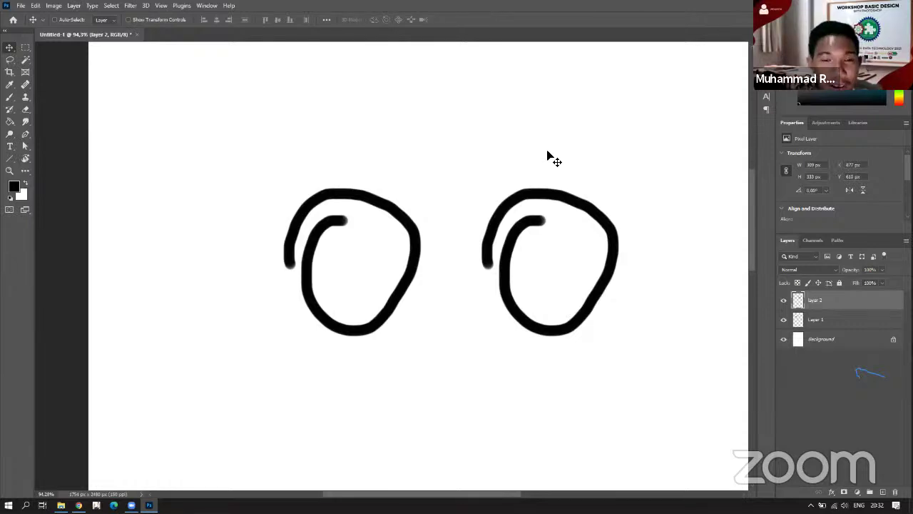
Move the circles apart on Layer 1 and Layer 2, nudging the right one with Shift+arrow keys.
click(810, 319)
drag(412, 255, 342, 255)
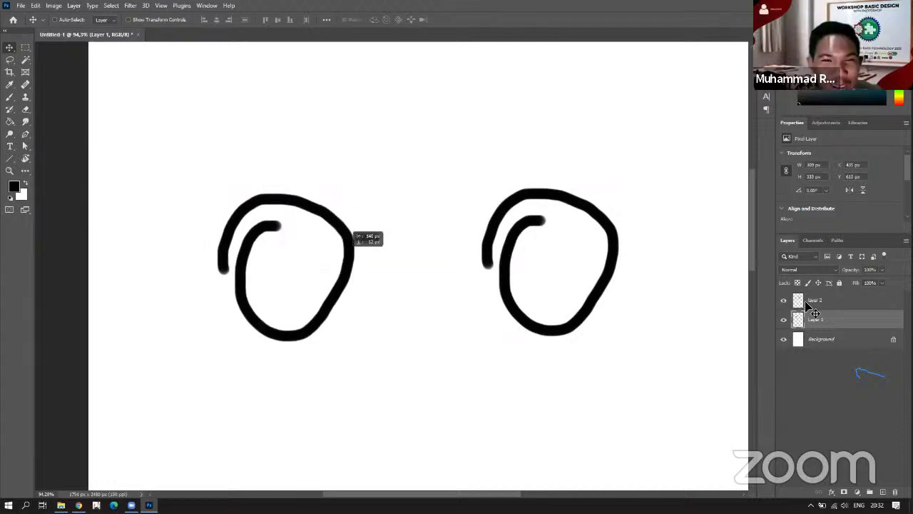
drag(579, 280, 507, 276)
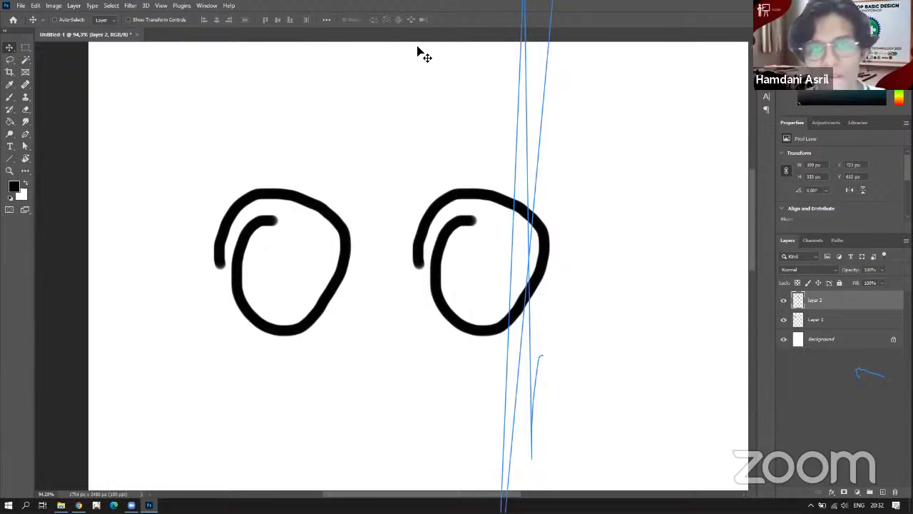
drag(297, 223, 376, 247)
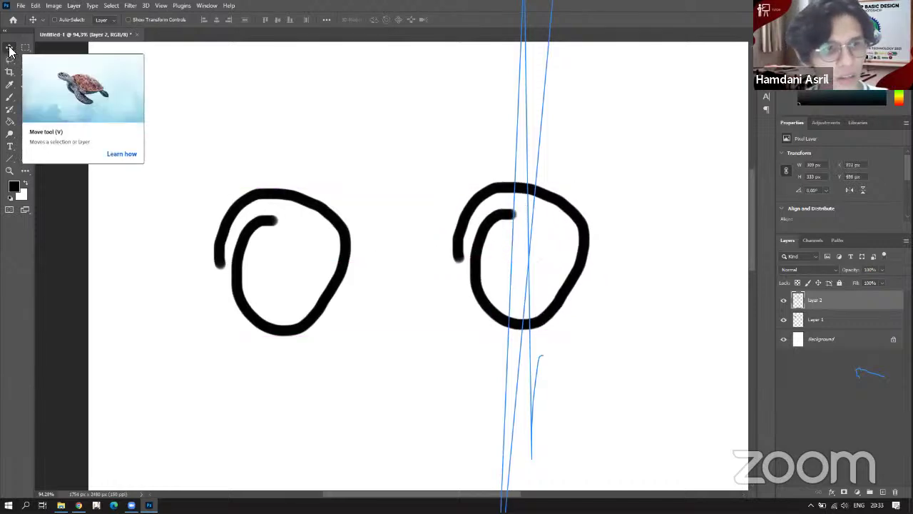
key(shift+Right)
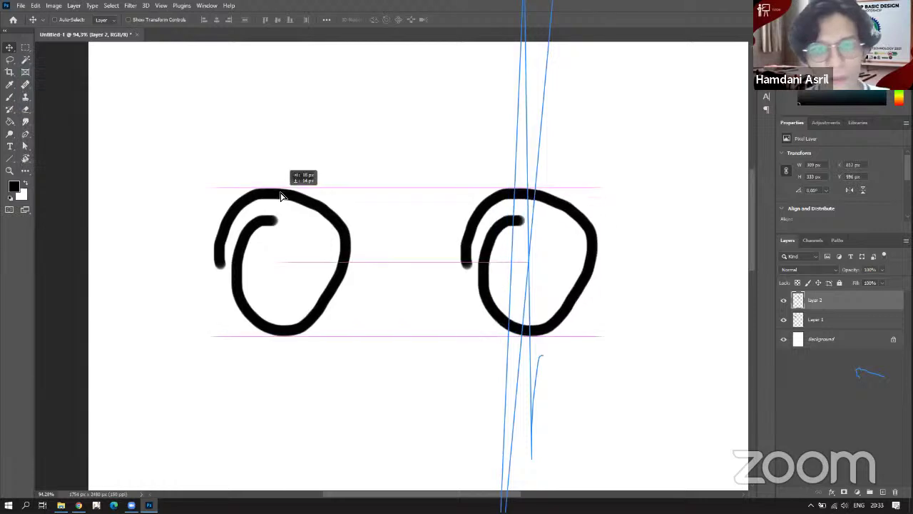
key(shift+Down)
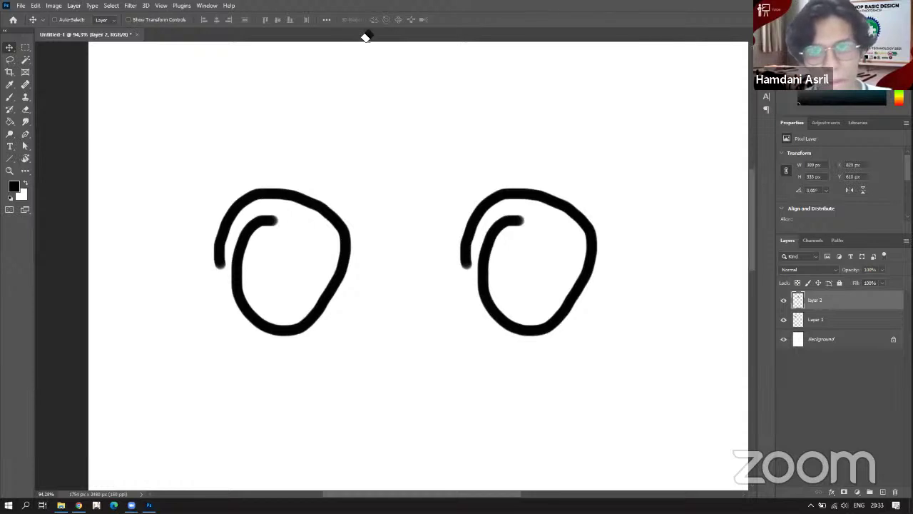
mouse_move(387, 253)
mouse_down()
mouse_move(377, 232)
mouse_move(360, 255)
mouse_up()
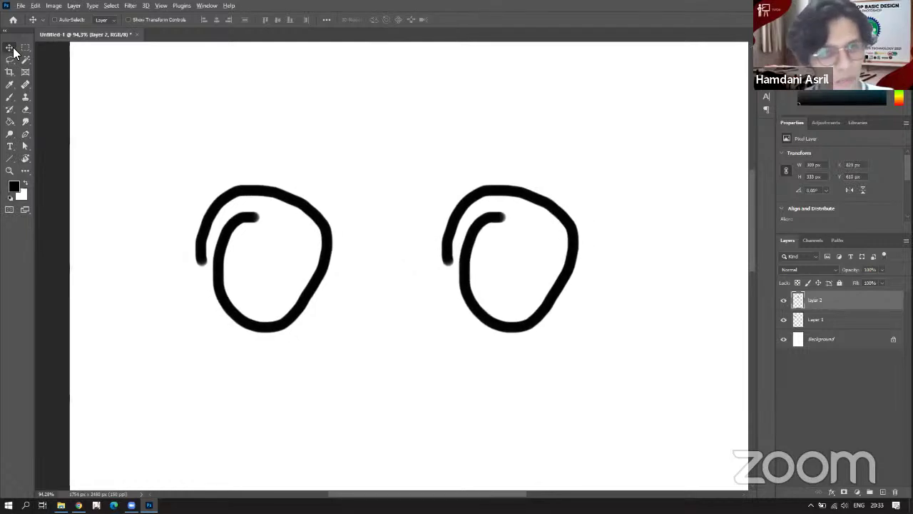
Check the Toolbox page of the module PDF in Chrome.
key(alt+Tab)
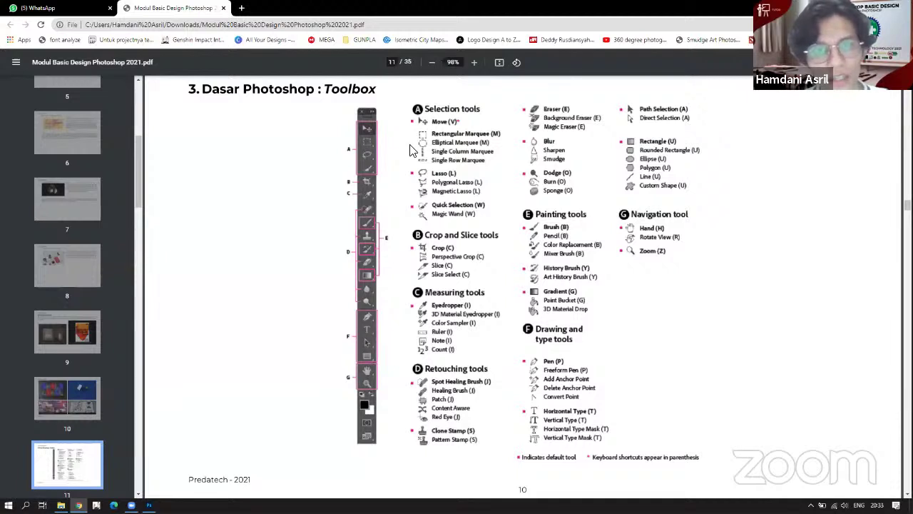
key(alt+Tab)
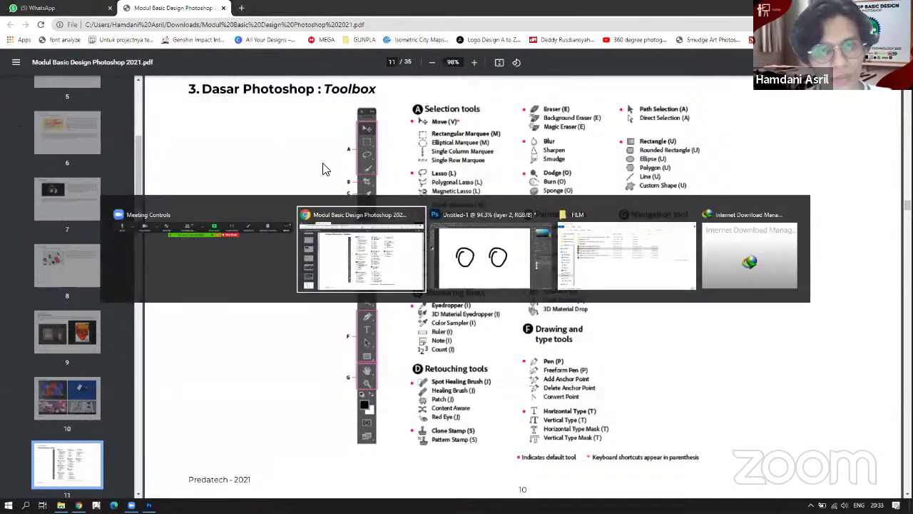
Back in Photoshop, delete Layer 2 along with its right circle.
key(alt+Tab)
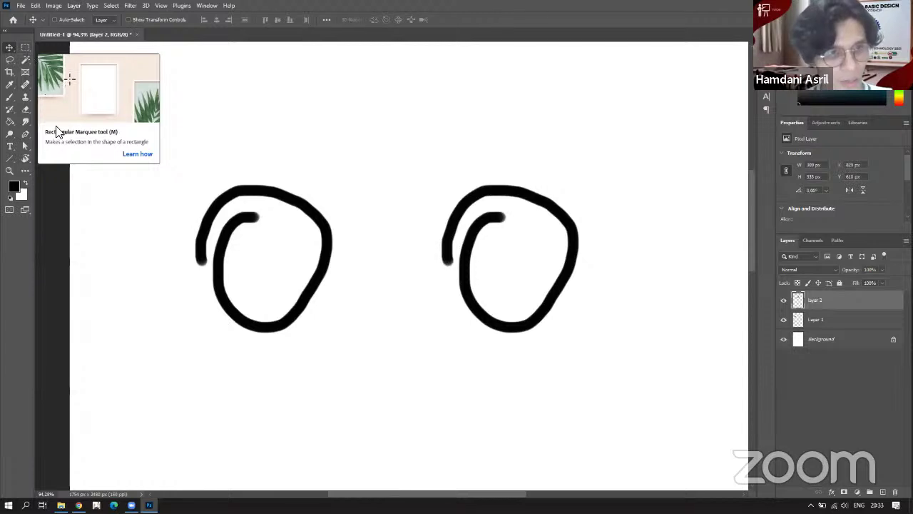
click(24, 47)
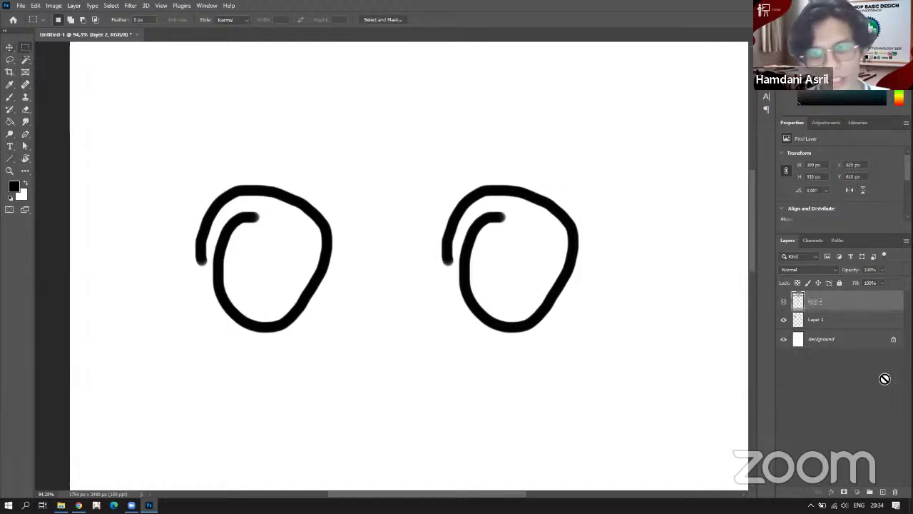
key(Delete)
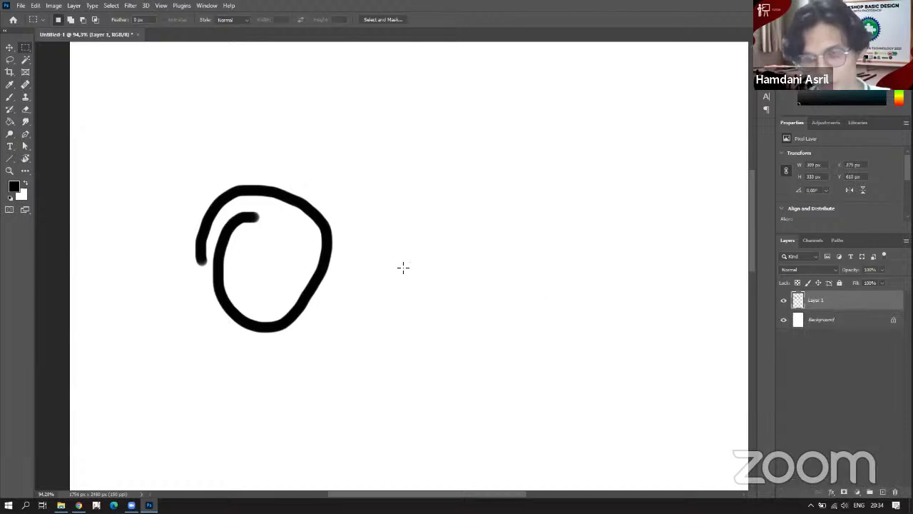
Brush a wider eye shape on Layer 1, then shift both shapes slightly right and down.
key(b)
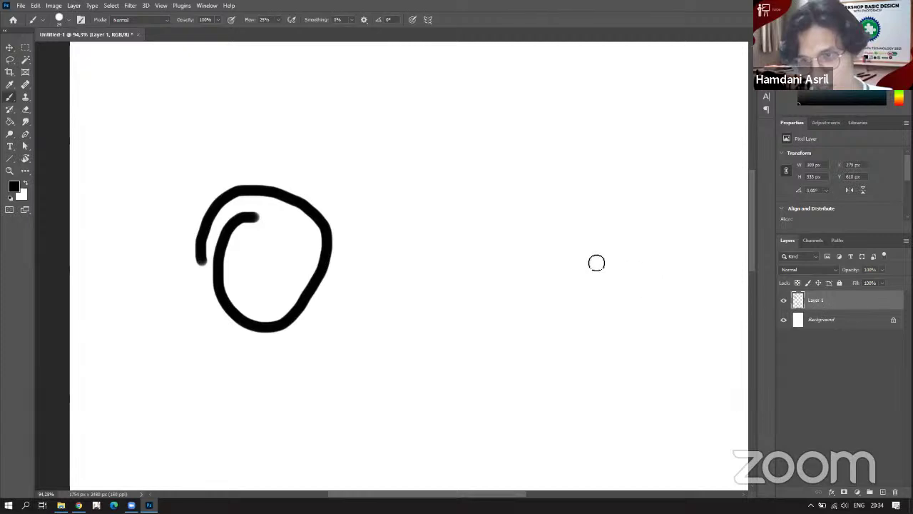
mouse_move(489, 226)
mouse_down()
mouse_move(428, 230)
mouse_move(448, 259)
mouse_up()
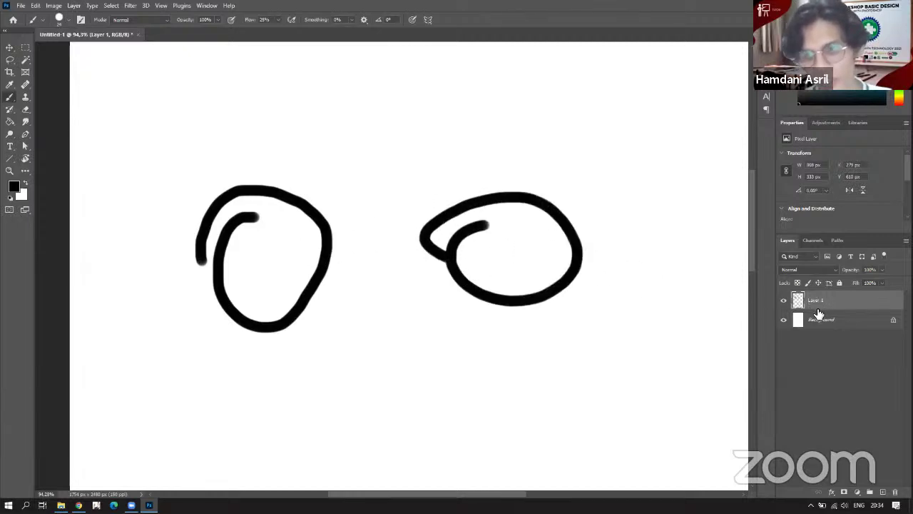
click(8, 48)
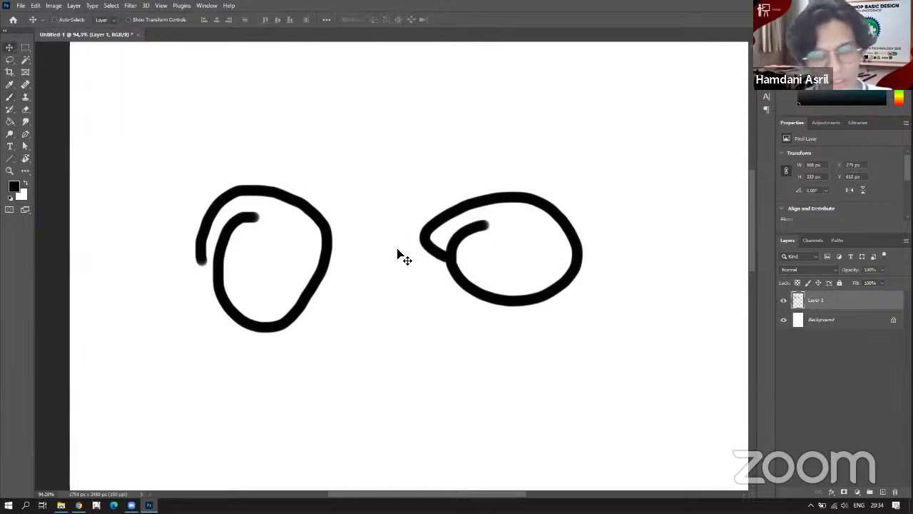
drag(400, 246, 422, 255)
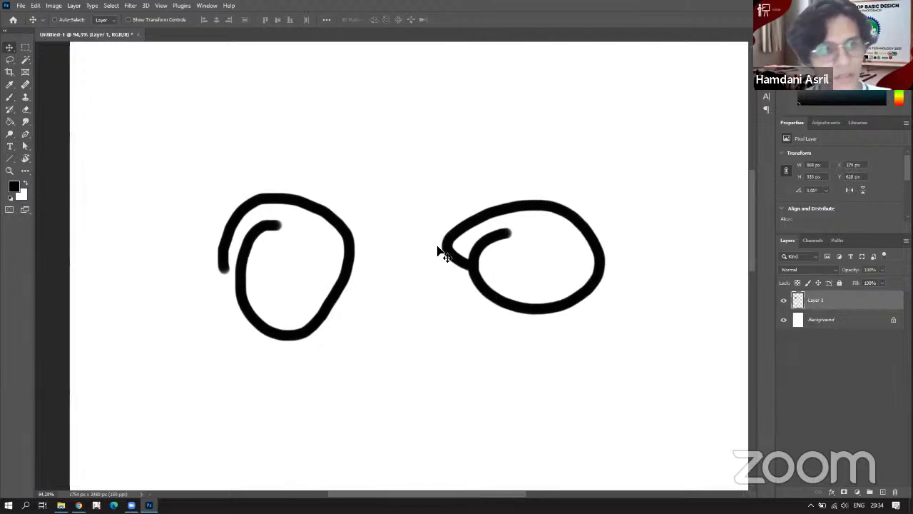
click(27, 47)
Select the right loop with a rectangular marquee and move it up and to the left.
right_click(24, 47)
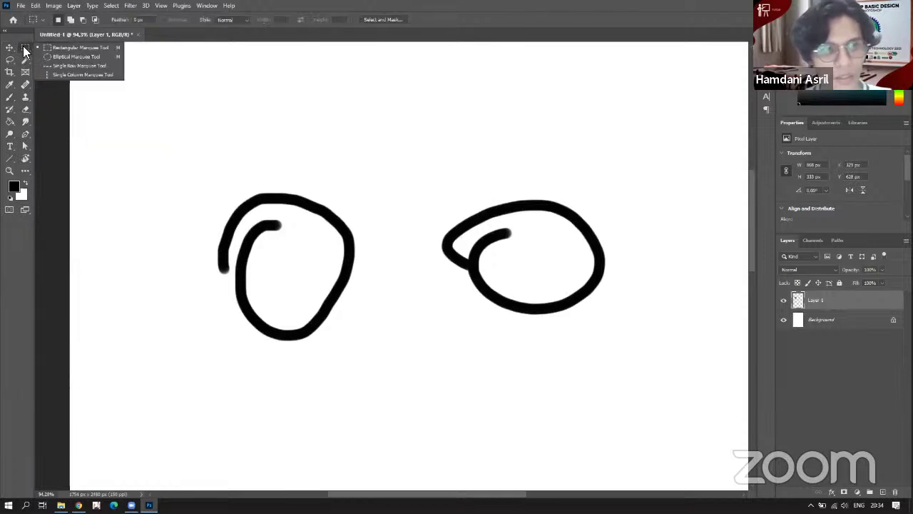
click(64, 48)
drag(386, 148, 651, 369)
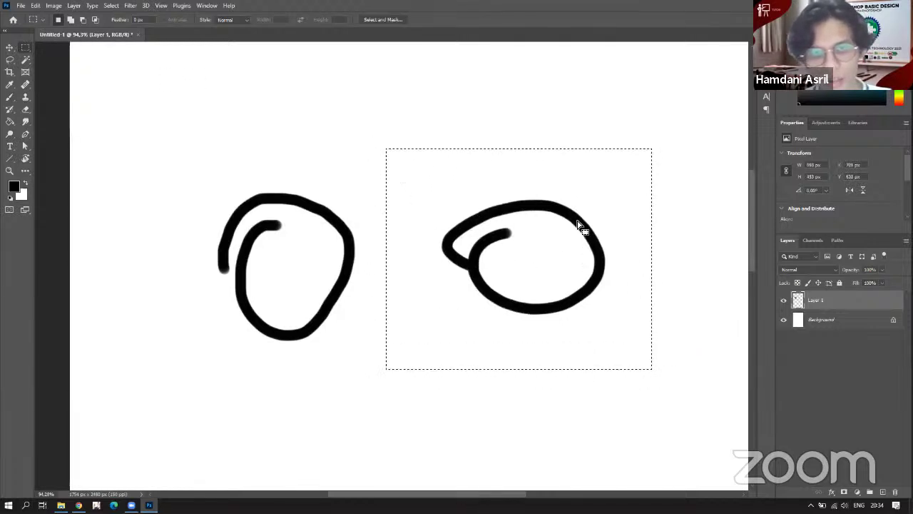
click(9, 49)
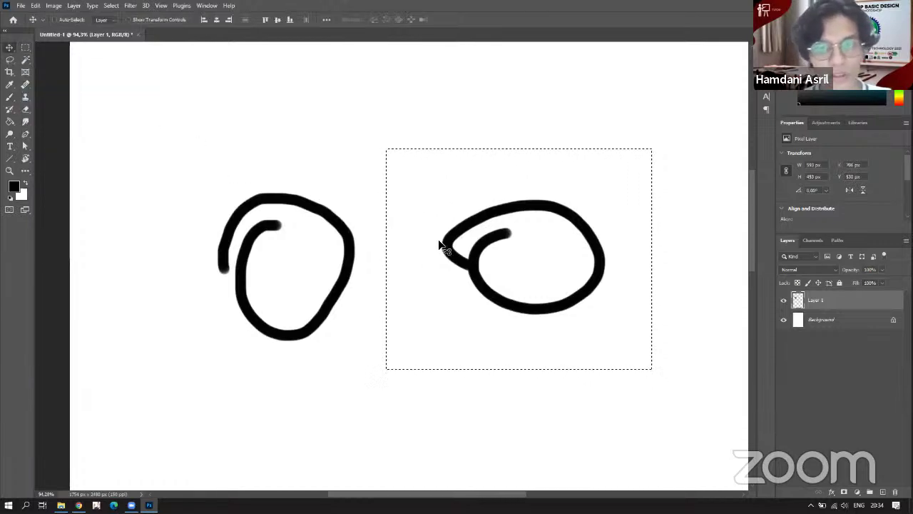
mouse_move(547, 287)
mouse_down()
mouse_move(571, 279)
mouse_move(542, 293)
mouse_move(538, 266)
mouse_up()
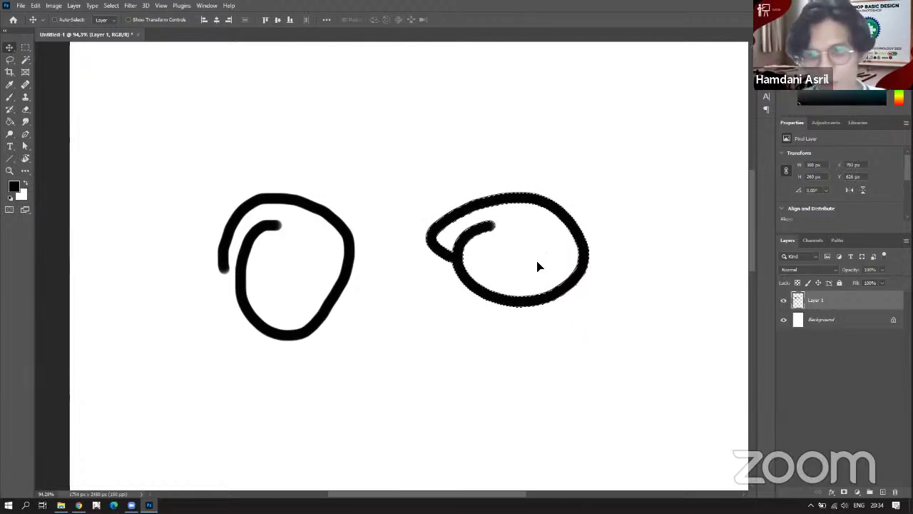
drag(528, 265, 500, 176)
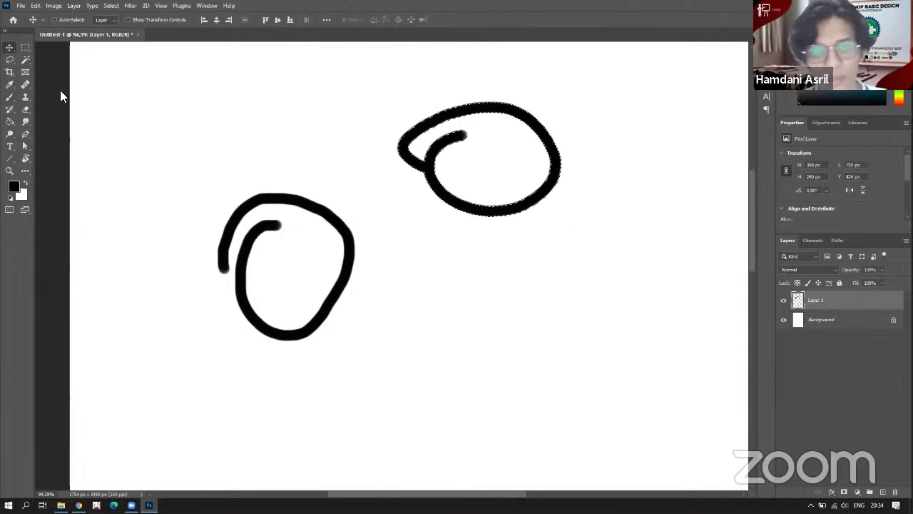
click(26, 45)
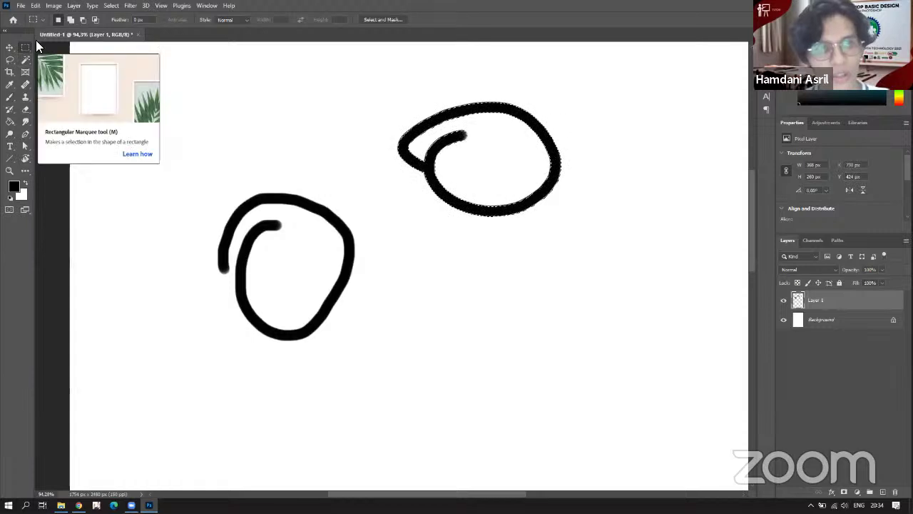
click(207, 127)
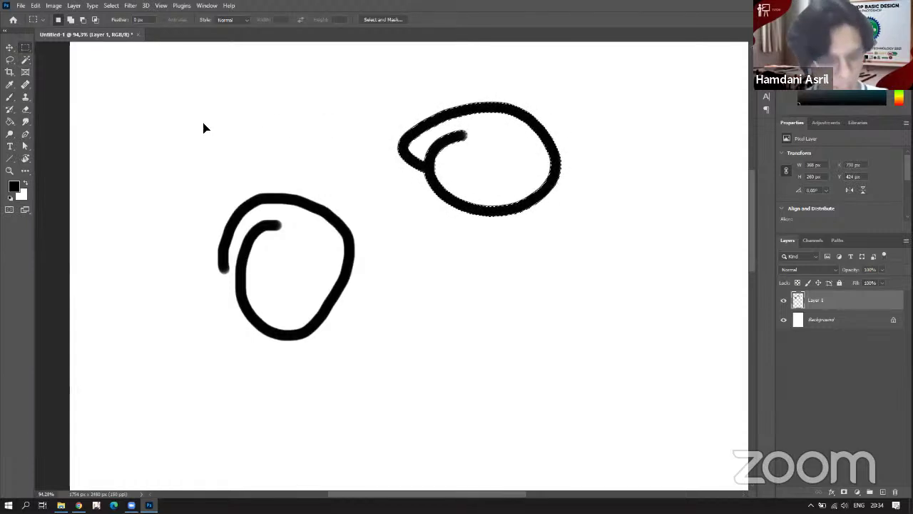
Select the loop with an elliptical marquee and move it back down beside the left loop.
right_click(25, 48)
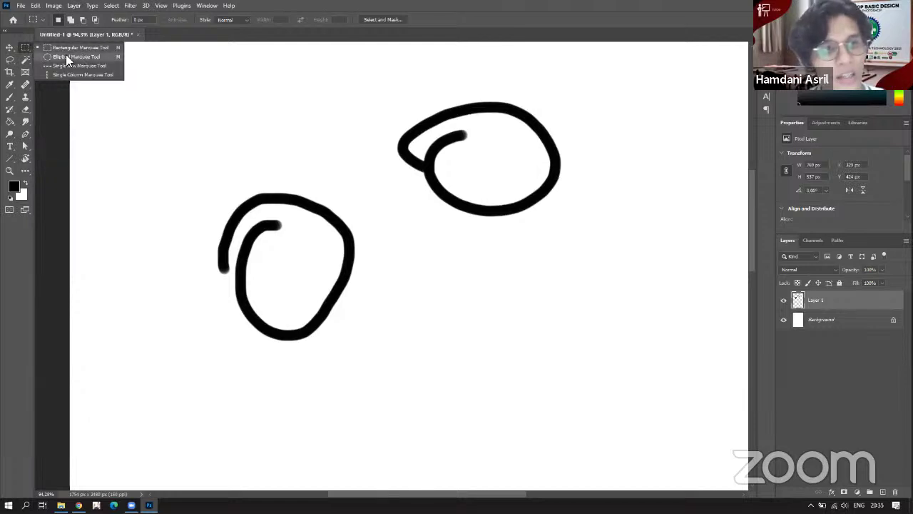
click(66, 56)
drag(371, 68, 601, 252)
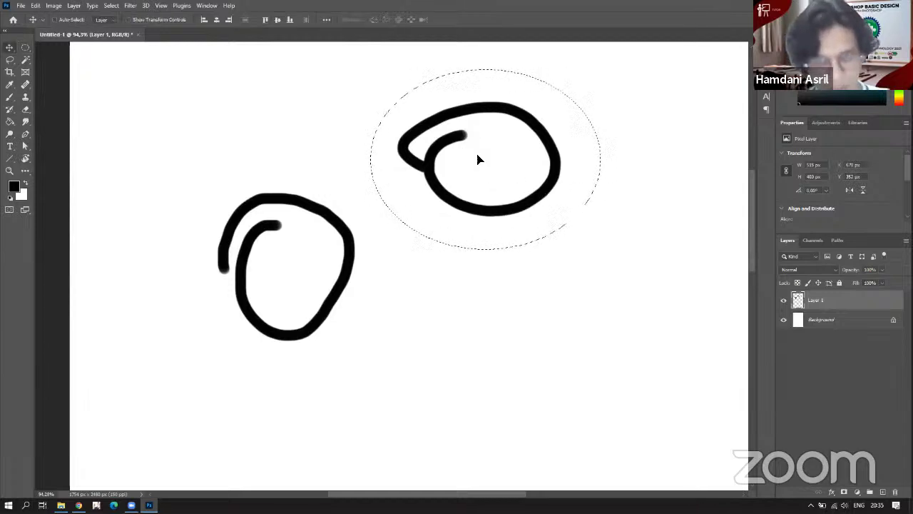
drag(477, 157, 491, 261)
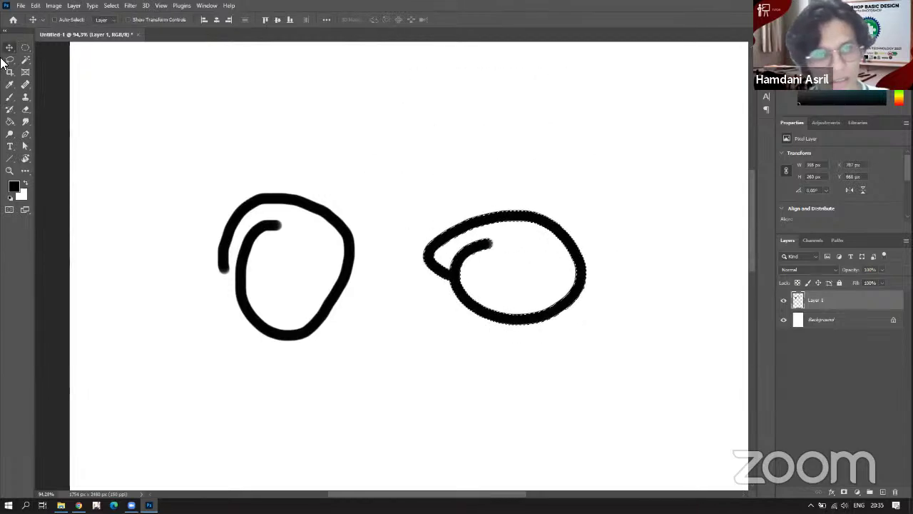
Switch between the Lasso and Rectangular Marquee selection tools.
right_click(24, 49)
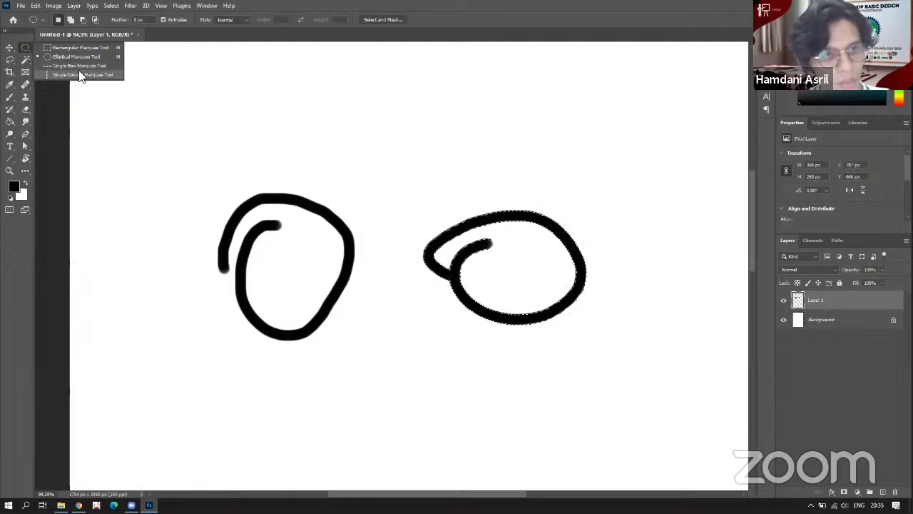
click(24, 44)
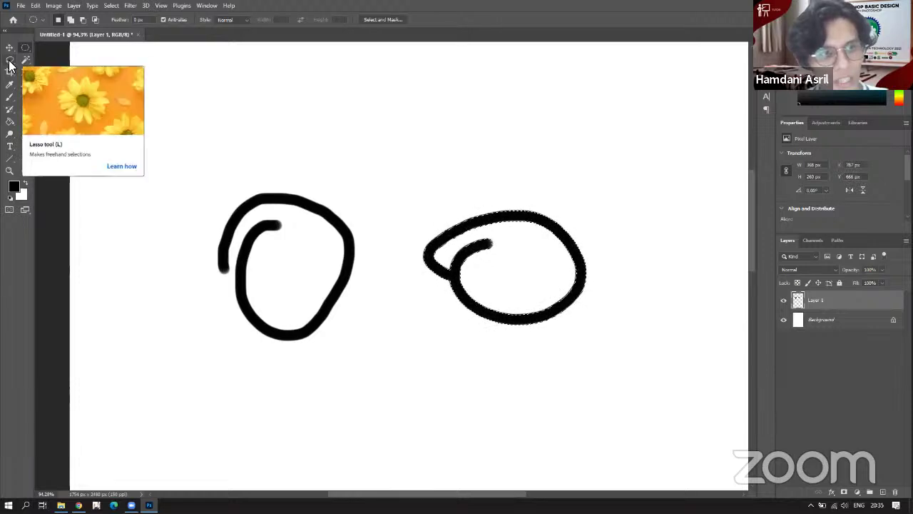
click(9, 62)
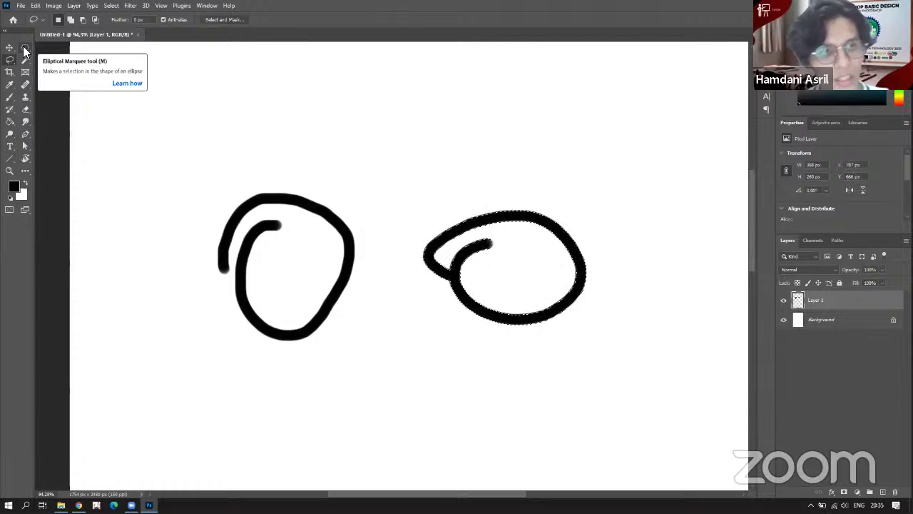
right_click(23, 50)
click(50, 46)
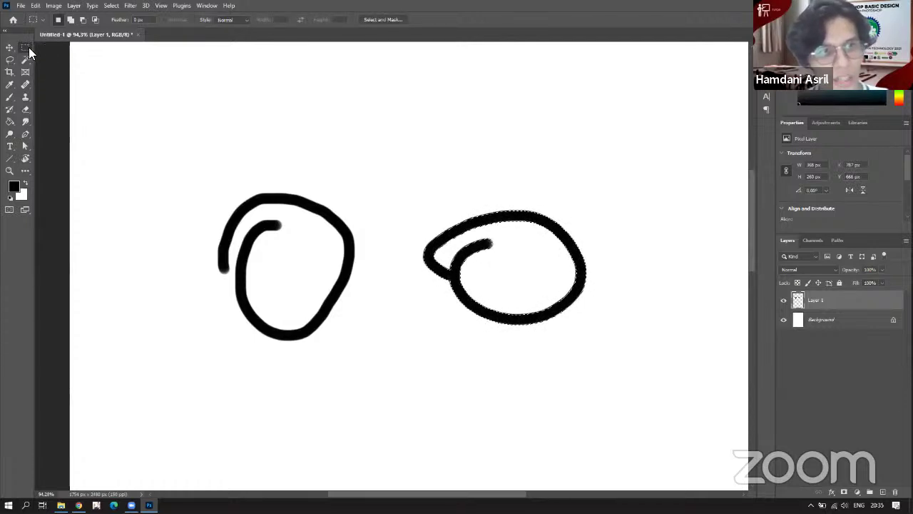
right_click(28, 47)
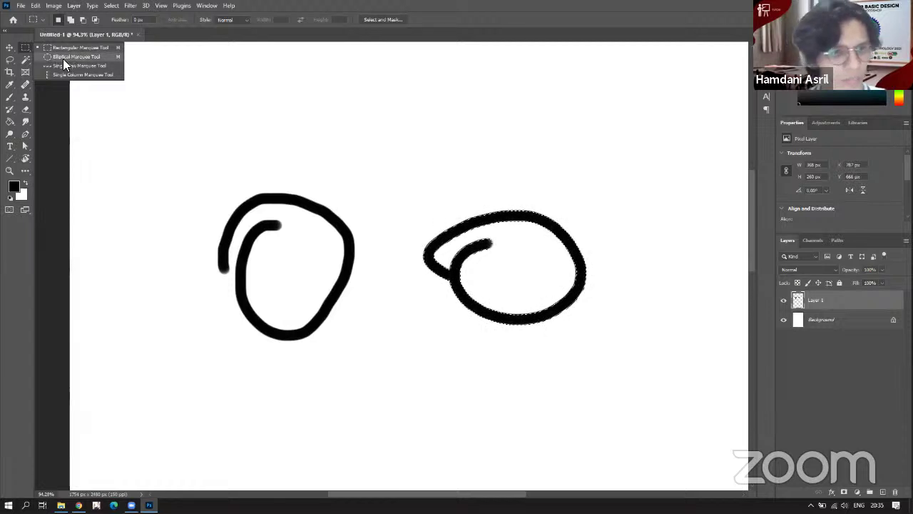
Lasso the right loop, nudge it slightly up and right, and deselect.
click(10, 59)
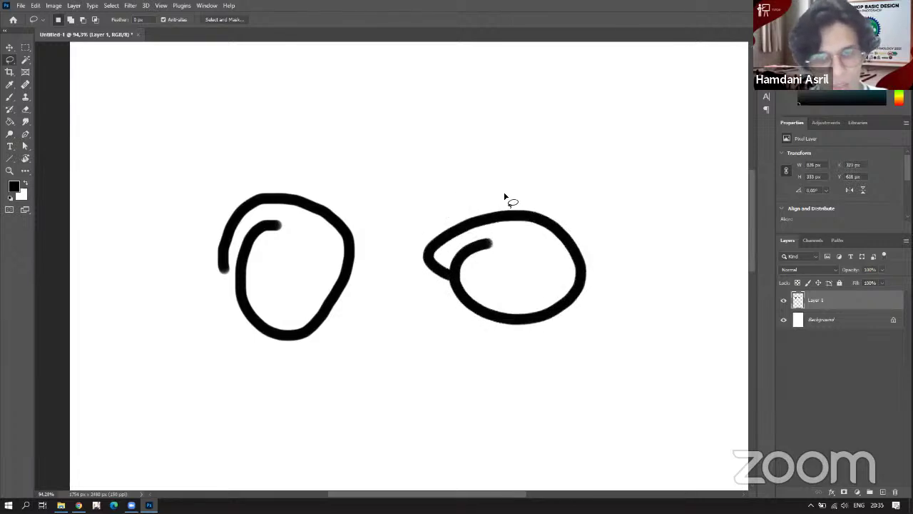
mouse_move(433, 217)
mouse_down()
mouse_move(406, 256)
mouse_move(433, 296)
mouse_up()
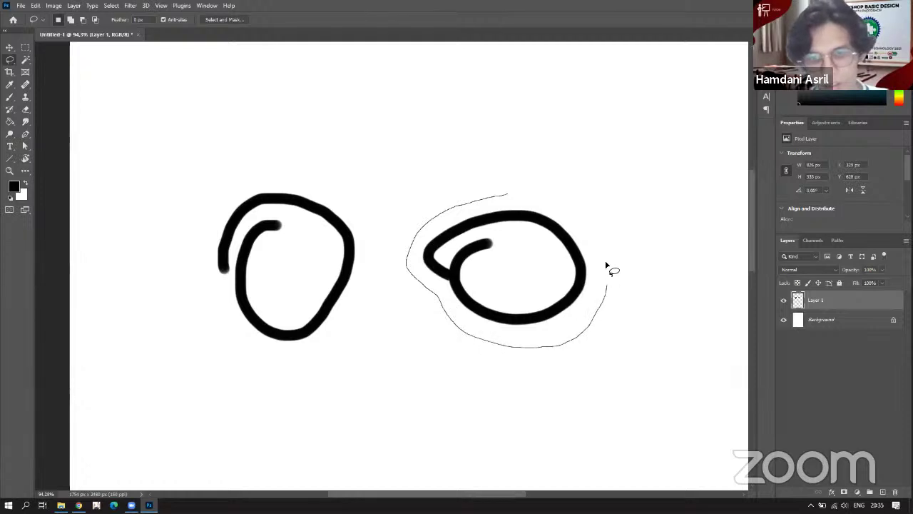
drag(497, 195, 503, 194)
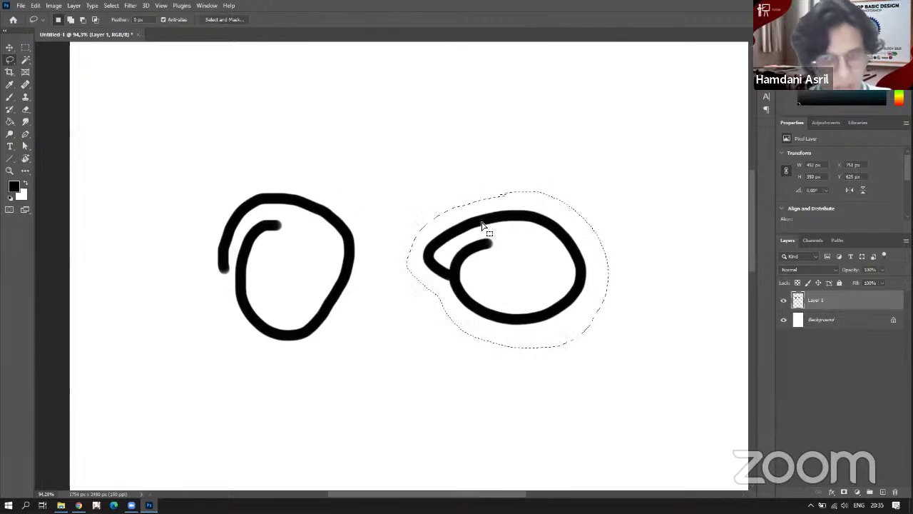
click(10, 49)
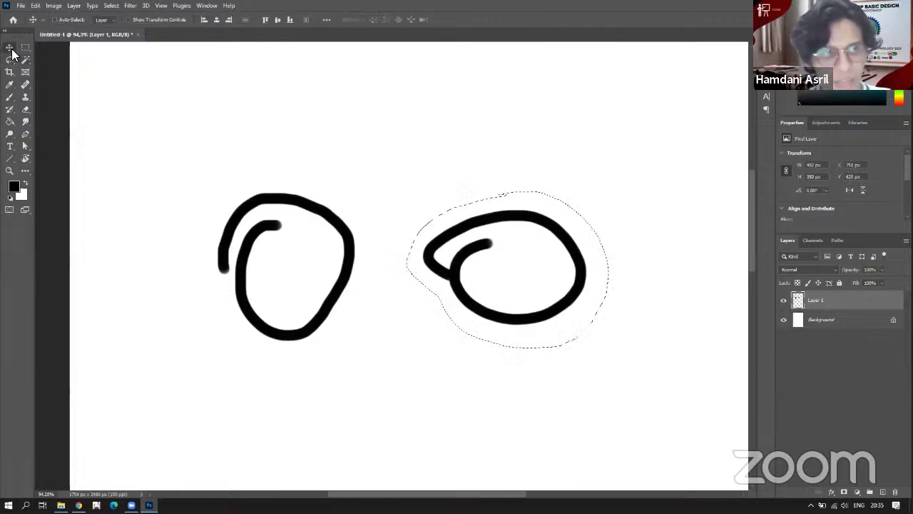
drag(493, 271, 507, 256)
key(ctrl+d)
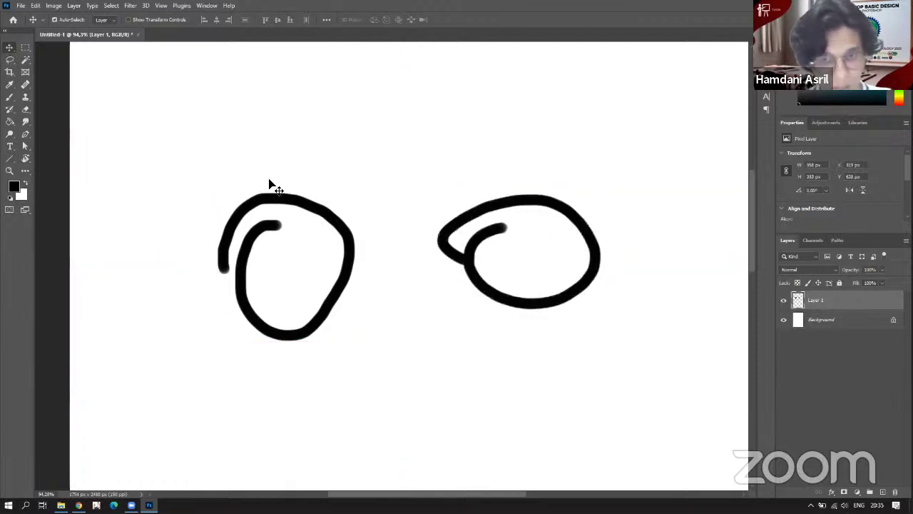
Lasso the loop's upper-right arc, pull it away, then drag it back to close the loop.
click(9, 61)
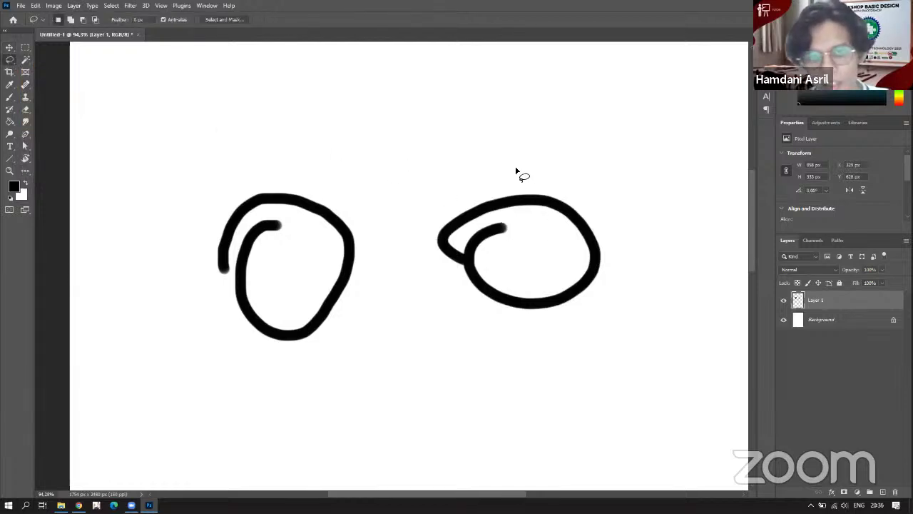
drag(529, 168, 532, 204)
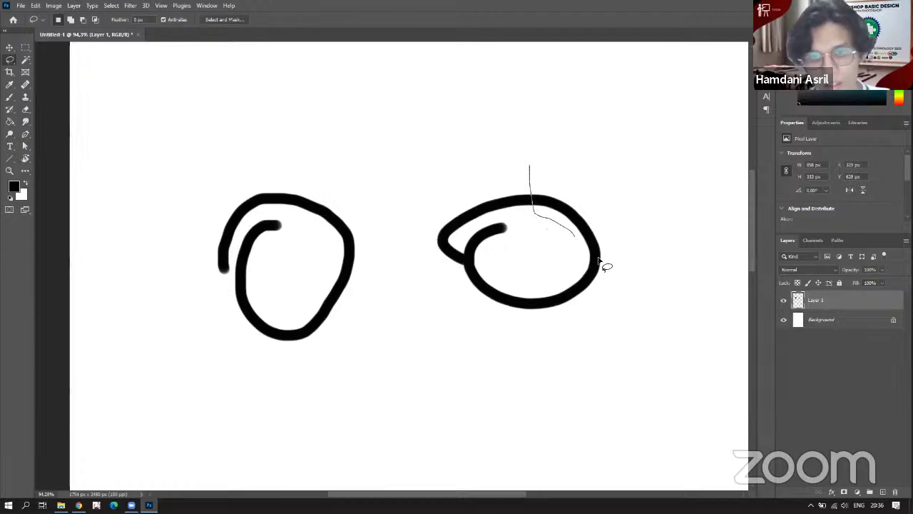
mouse_move(590, 172)
mouse_down()
mouse_move(552, 183)
mouse_move(565, 218)
mouse_move(553, 206)
mouse_move(536, 213)
mouse_up()
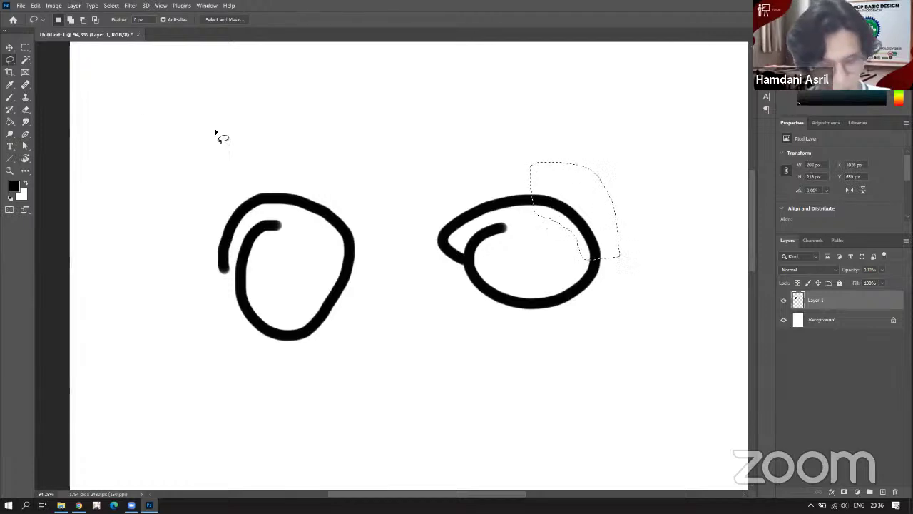
click(10, 48)
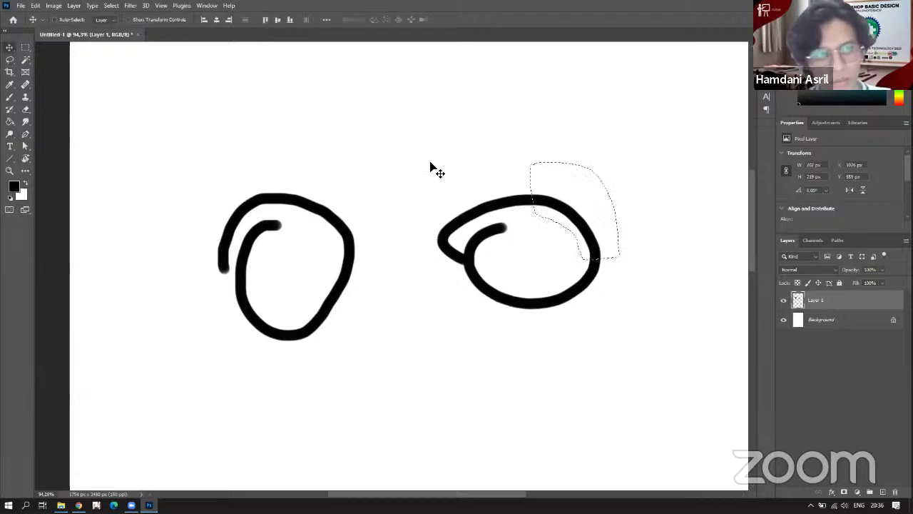
mouse_move(555, 197)
mouse_down()
mouse_move(589, 165)
mouse_move(569, 168)
mouse_up()
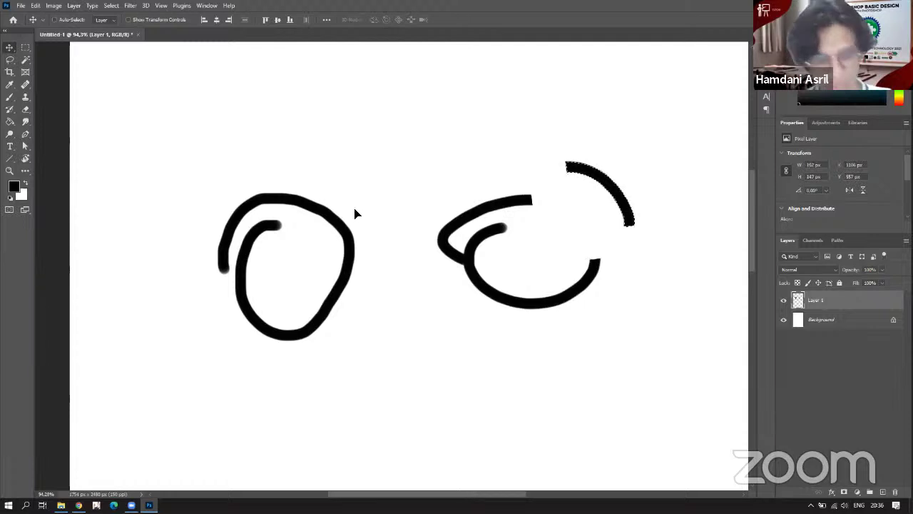
key(ctrl)
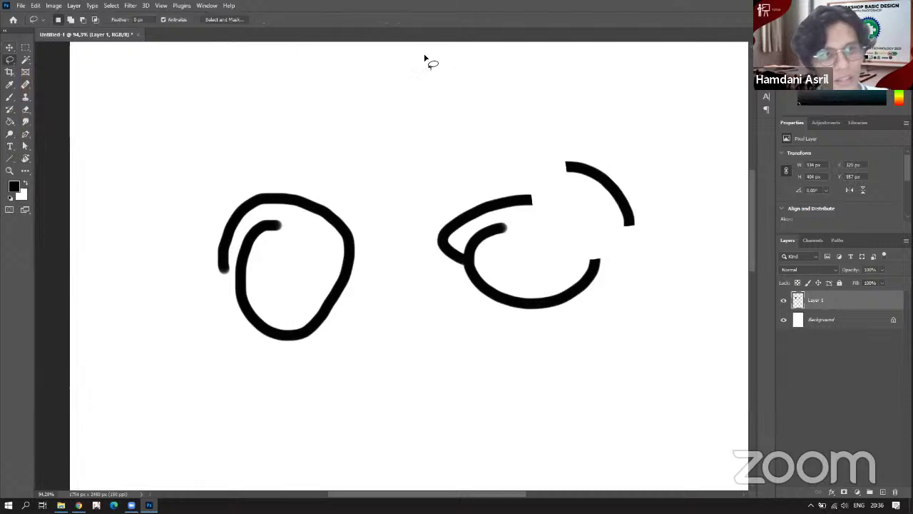
click(24, 50)
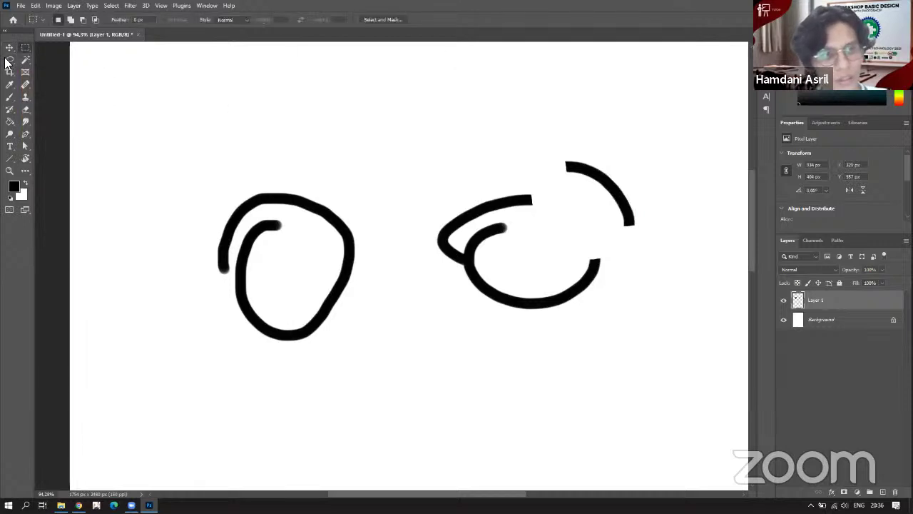
click(8, 60)
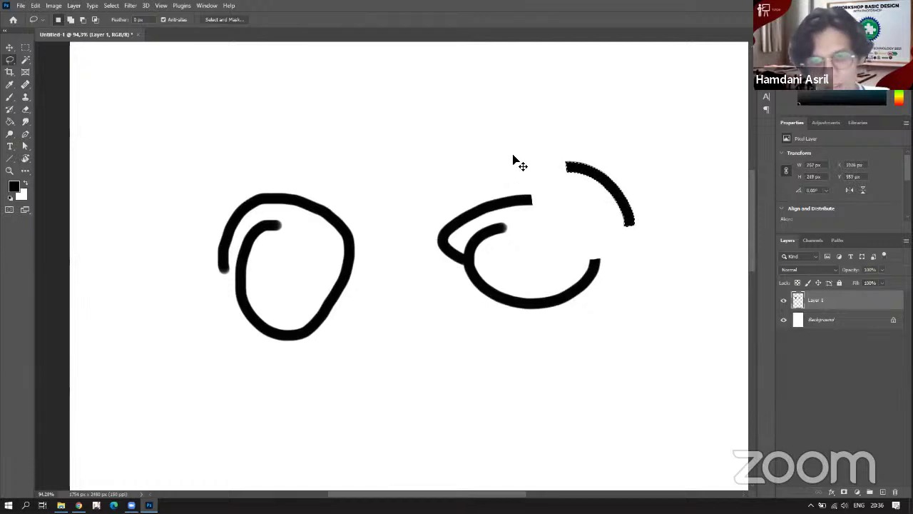
drag(626, 149, 591, 184)
click(499, 181)
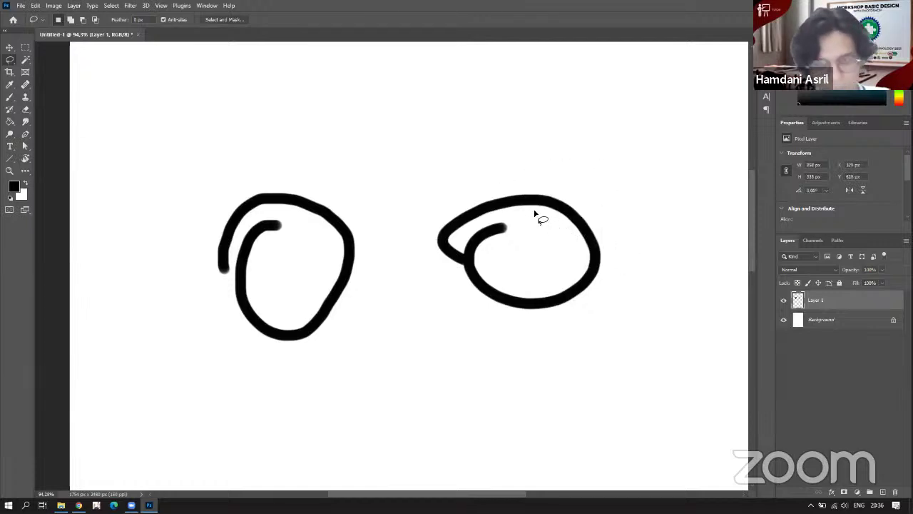
scroll(480, 211, down, 3)
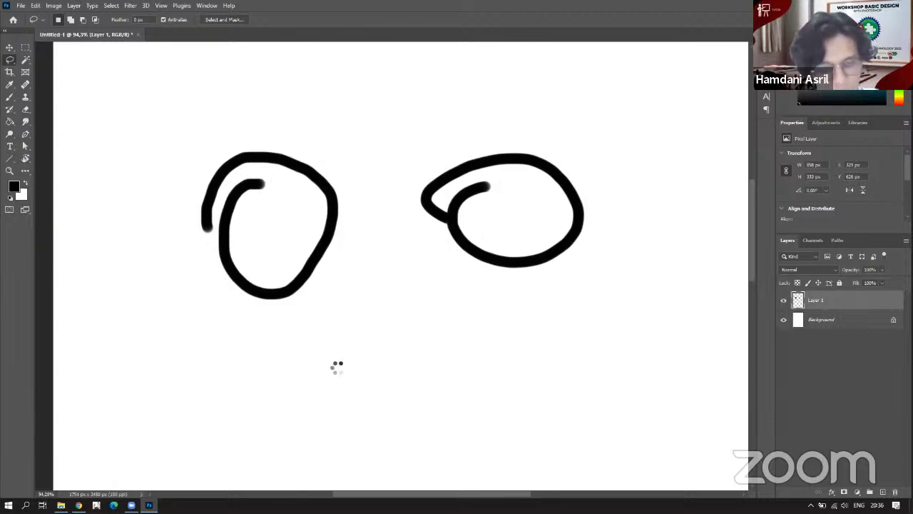
Type the red caption 'Ctrl + Alt + Z' and move it to the canvas's bottom-left.
key(t)
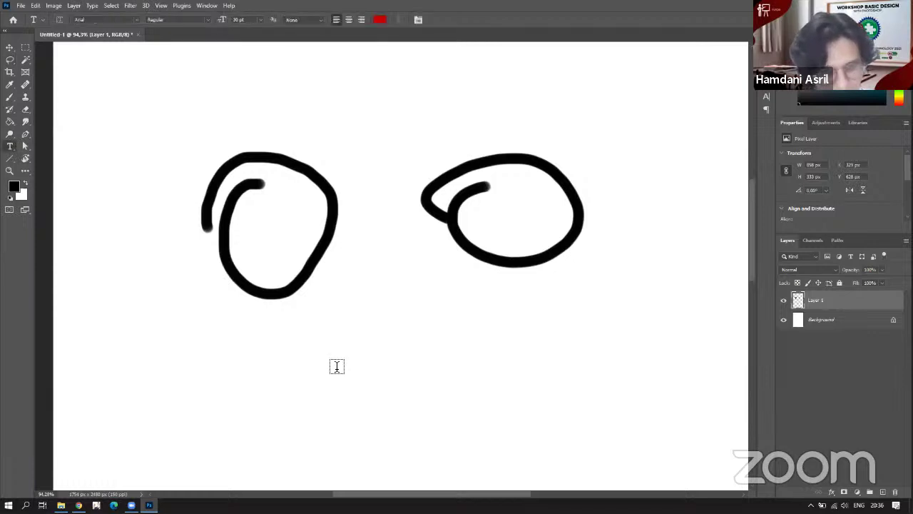
click(481, 371)
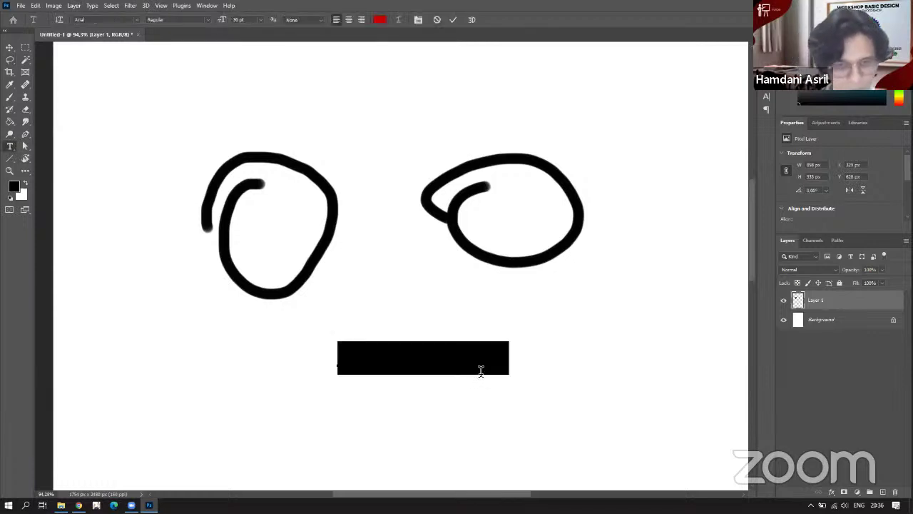
text(Ctrl)
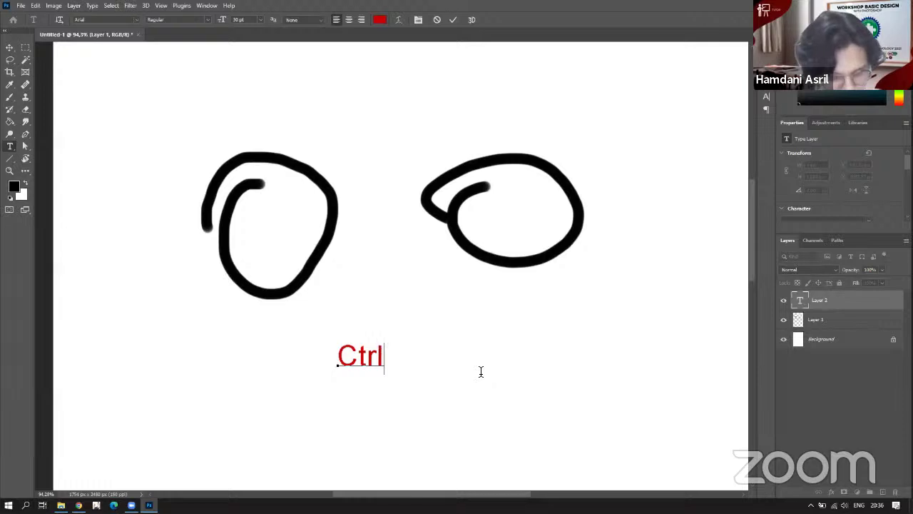
text( + Alt )
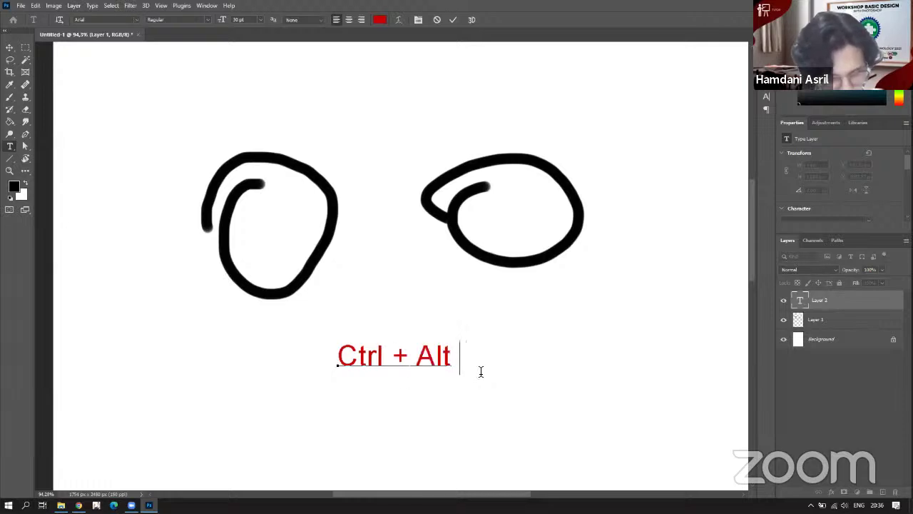
text(+ Z)
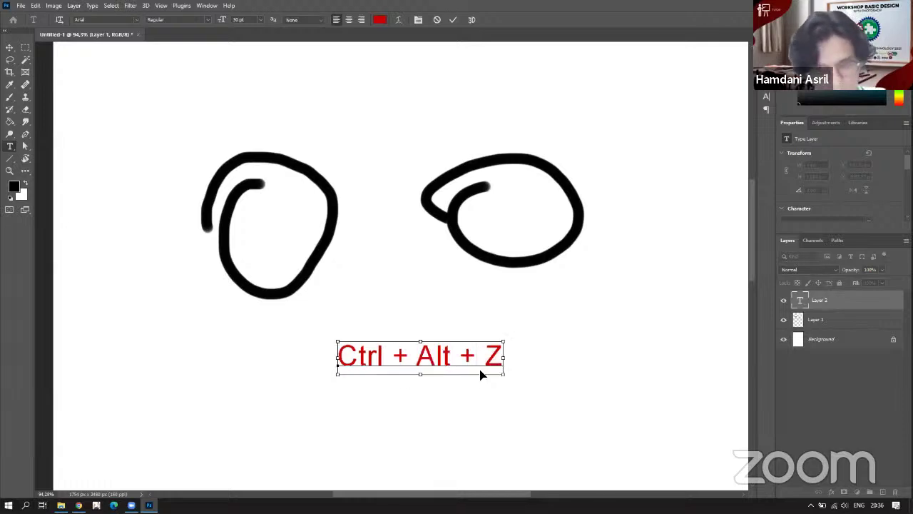
key(ctrl+Return)
key(v)
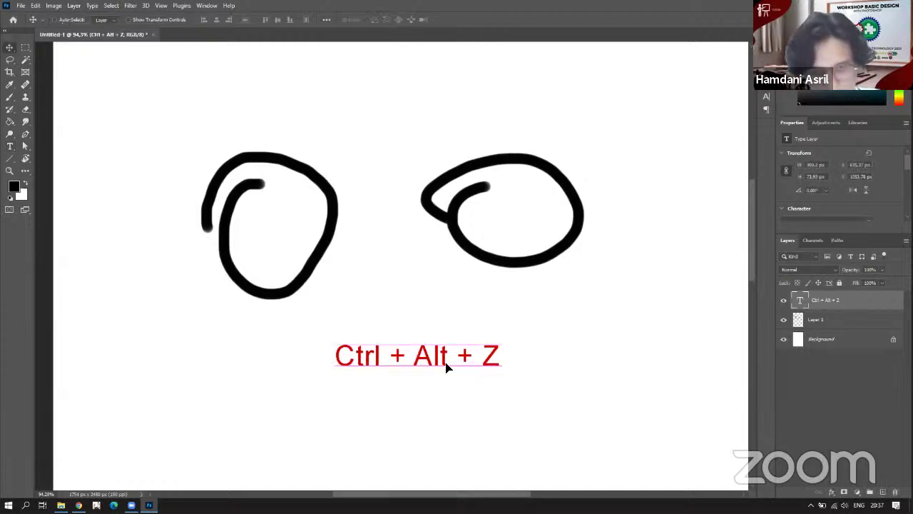
drag(445, 367, 151, 460)
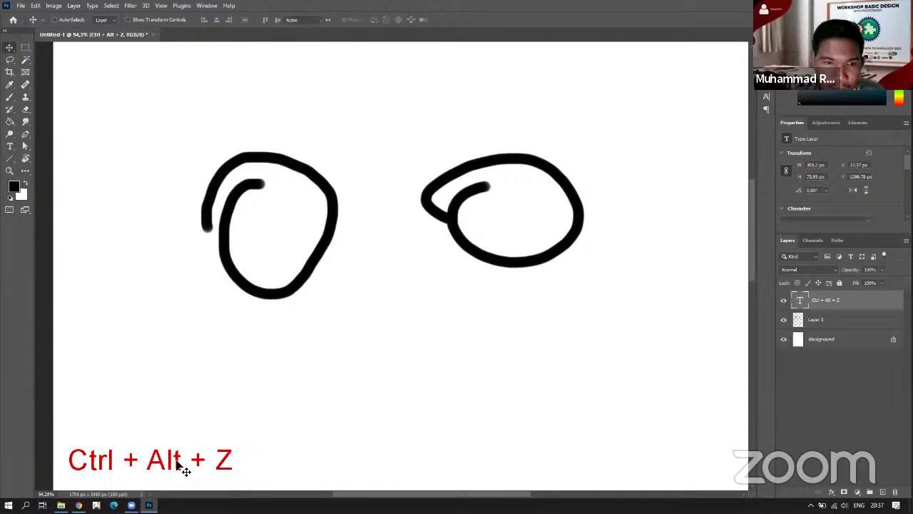
Extend the caption with '= undo' so it reads 'Ctrl + Alt + Z = undo'.
key(t)
click(262, 465)
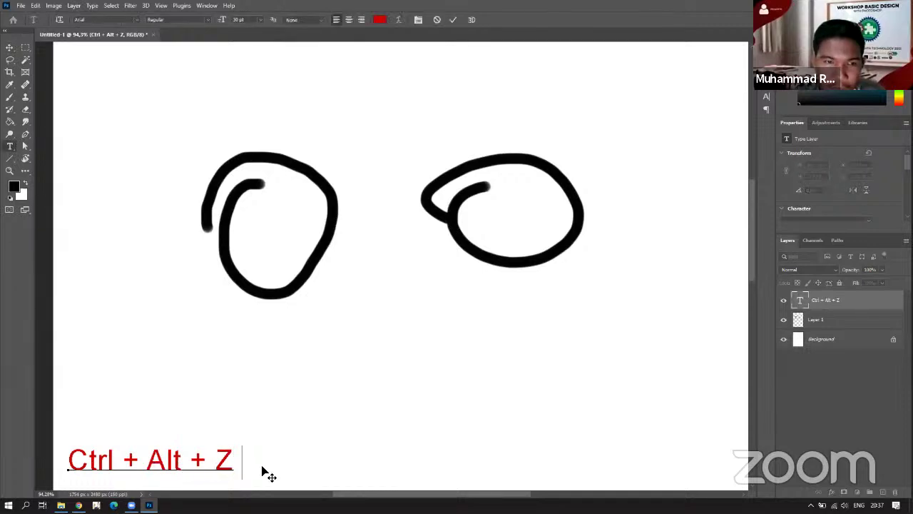
text(= undo)
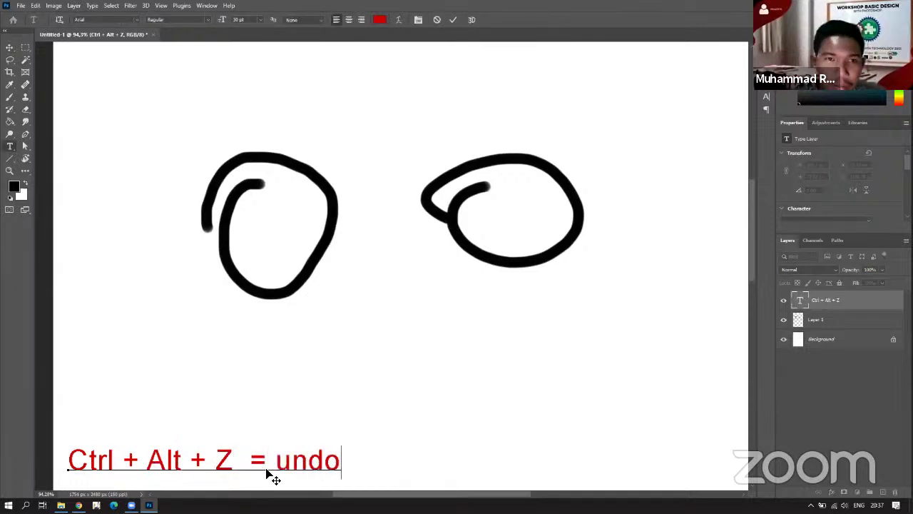
key(ctrl+Return)
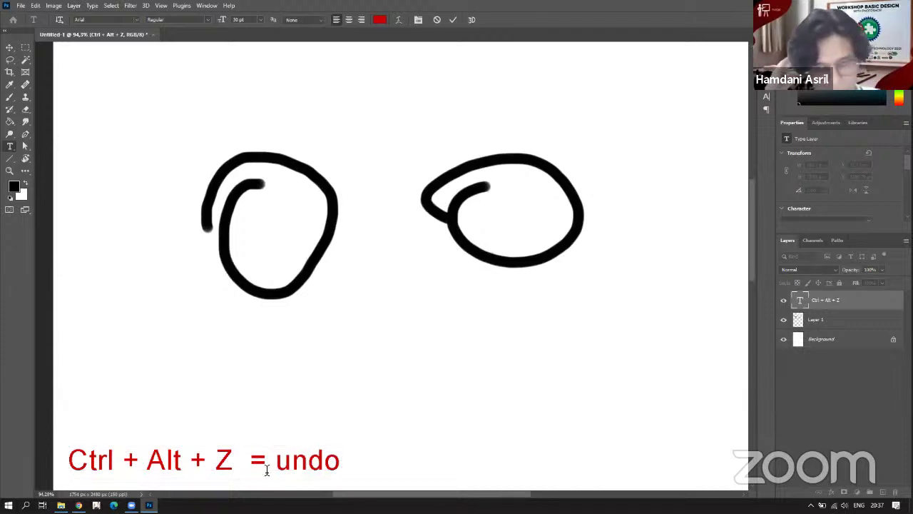
key(ctrl+Return)
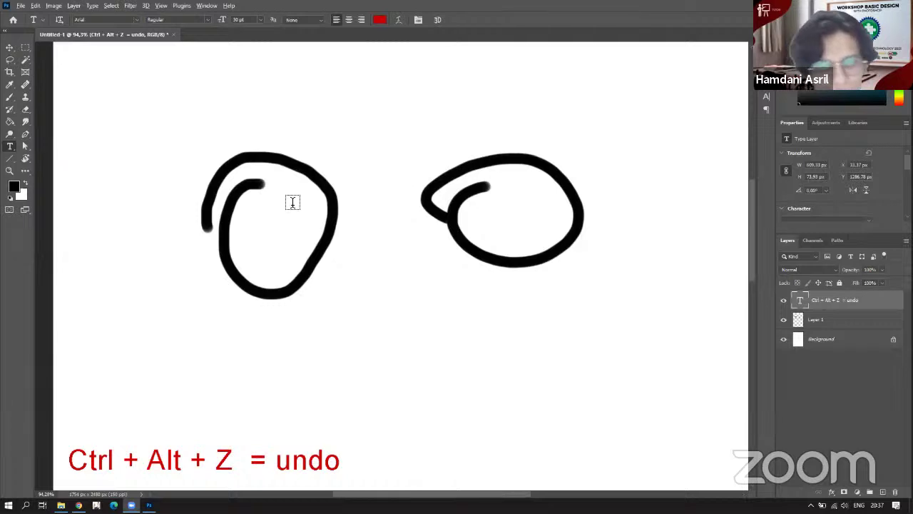
Glance at the Modul Basic Design Photoshop 2021 PDF and return to Photoshop.
key(alt+Tab)
click(459, 244)
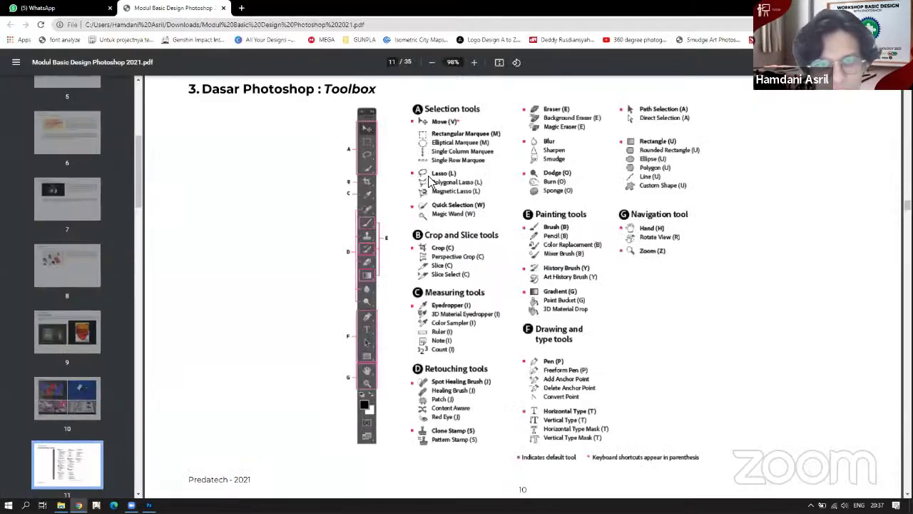
key(alt+Tab)
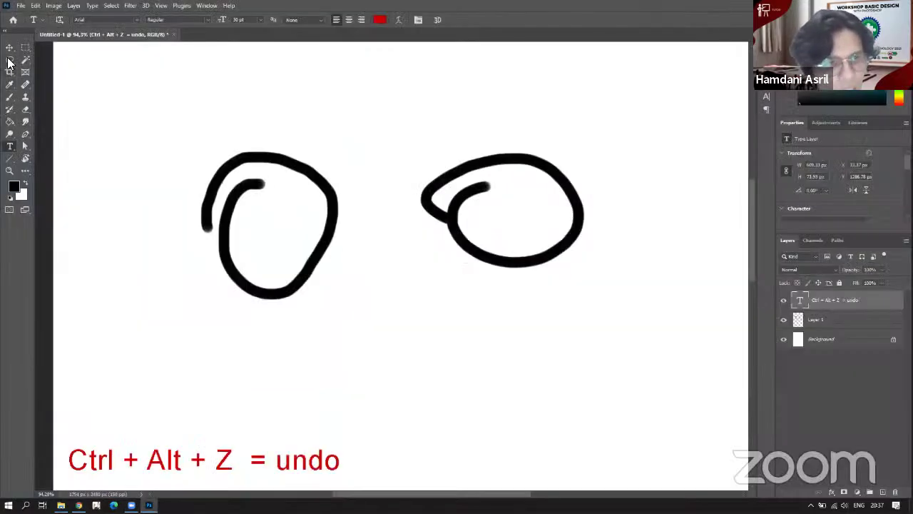
Try the Polygonal Lasso and freehand Lasso variants on the right circle.
right_click(21, 57)
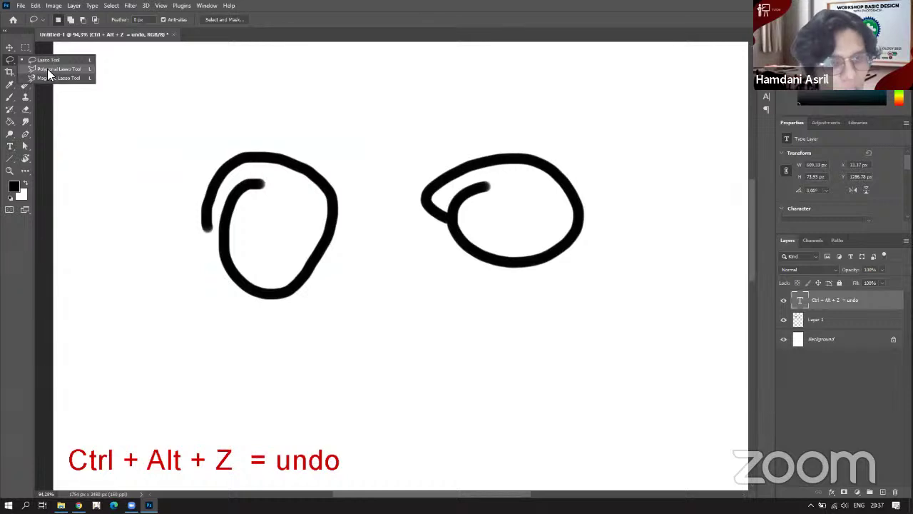
click(47, 68)
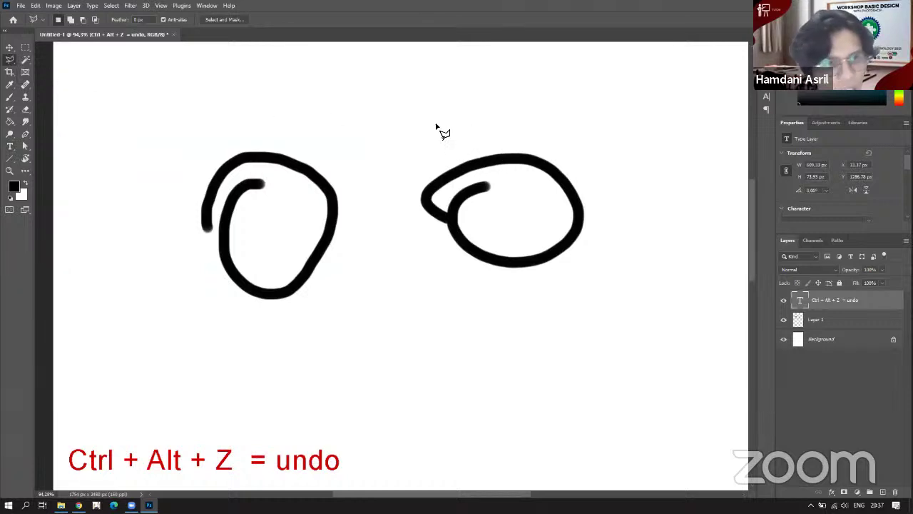
right_click(8, 61)
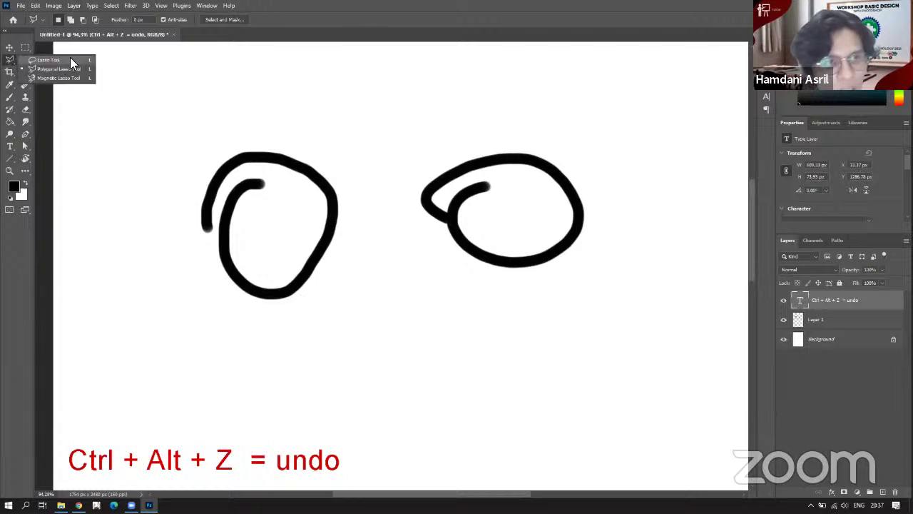
click(68, 60)
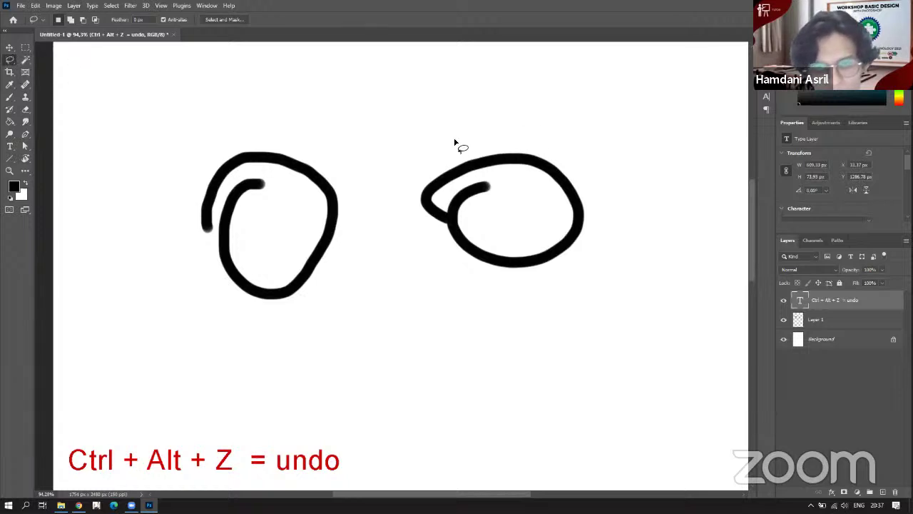
mouse_move(533, 134)
mouse_down()
mouse_move(404, 184)
mouse_move(435, 265)
mouse_move(613, 267)
mouse_move(525, 136)
mouse_up()
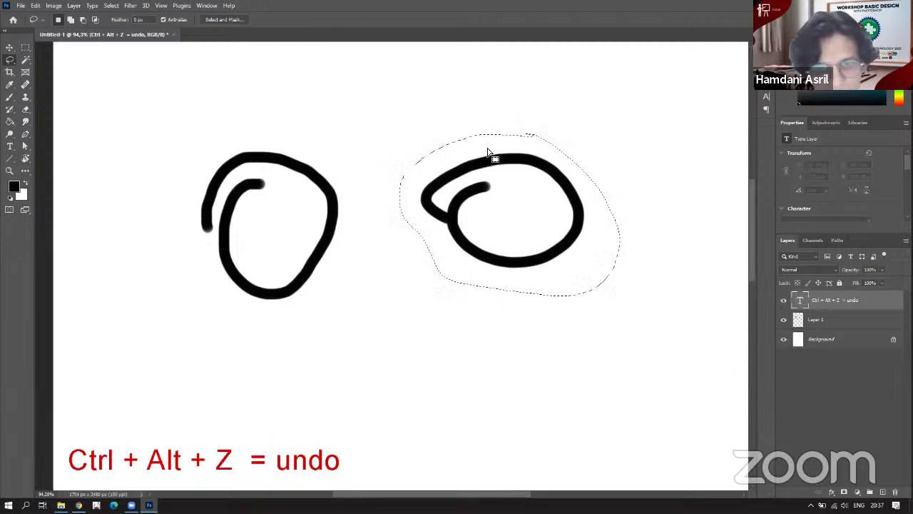
mouse_move(510, 106)
mouse_down()
mouse_move(513, 192)
mouse_move(593, 193)
mouse_move(573, 102)
mouse_move(511, 107)
mouse_up()
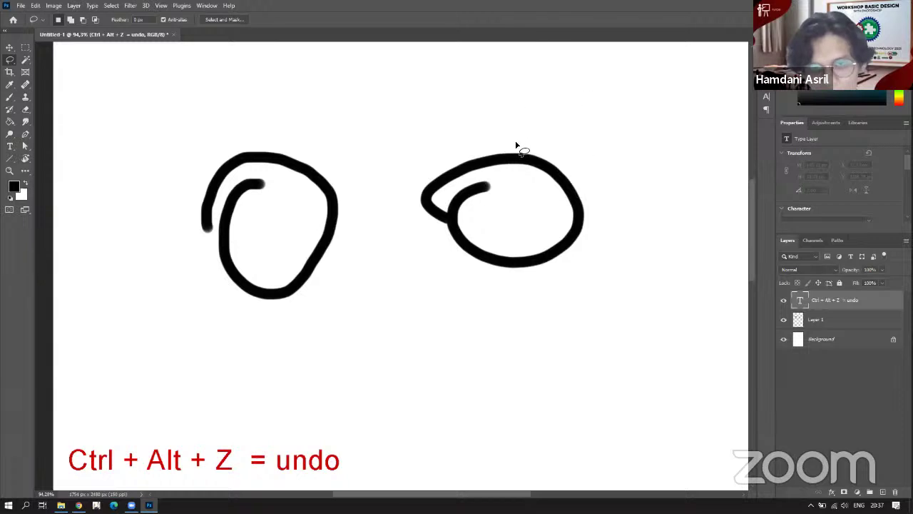
Enclose the right circle with a nine-corner Polygonal Lasso selection.
right_click(11, 63)
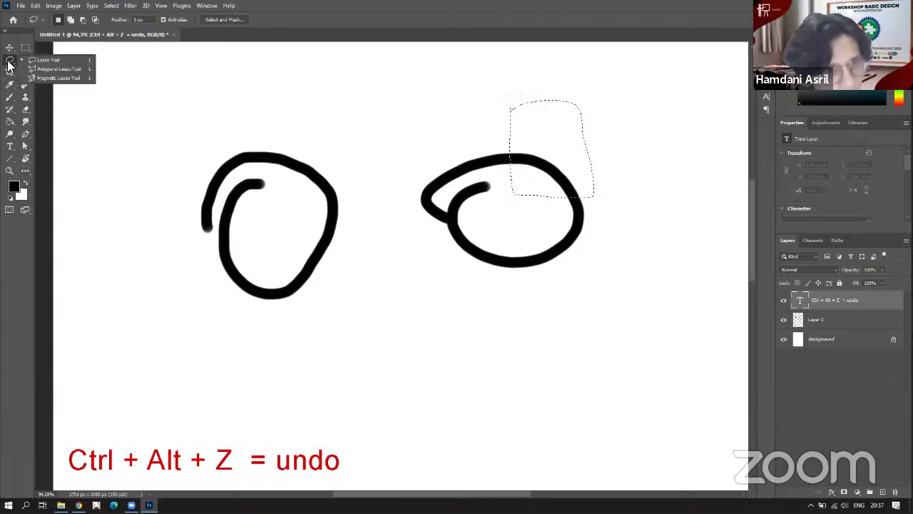
click(57, 69)
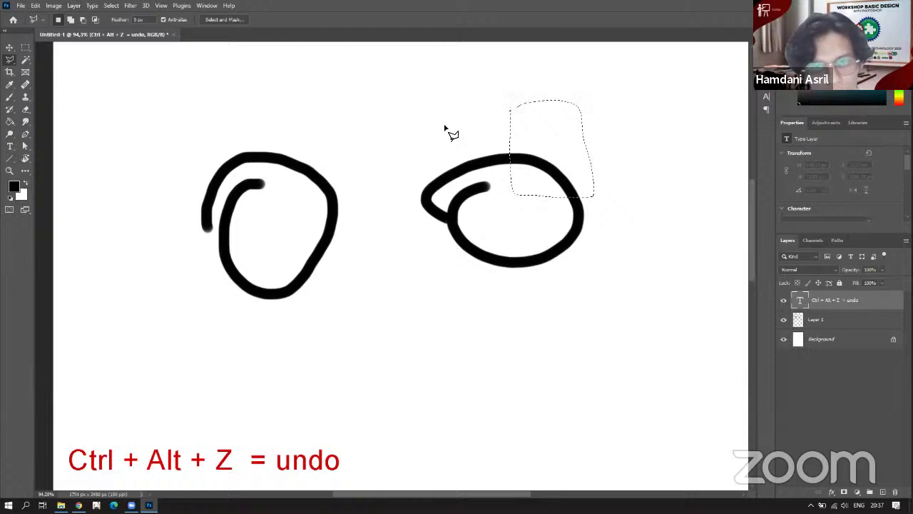
click(508, 107)
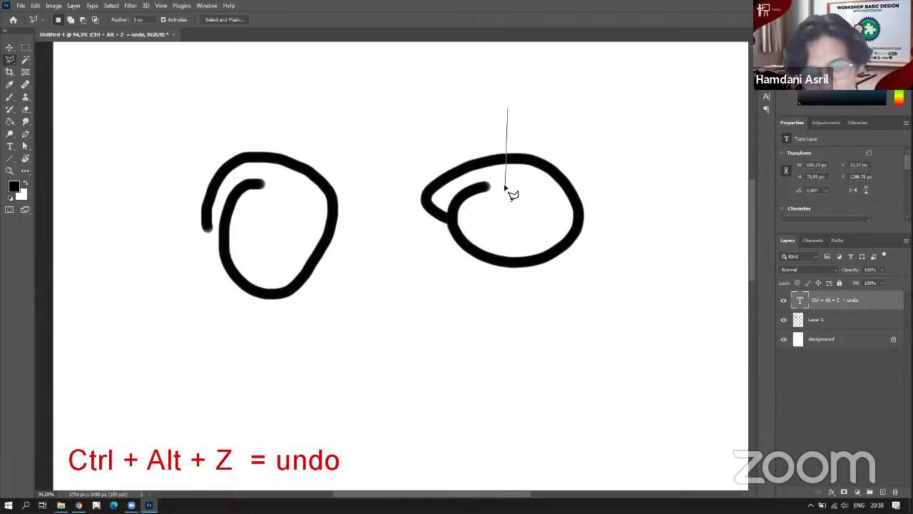
click(582, 132)
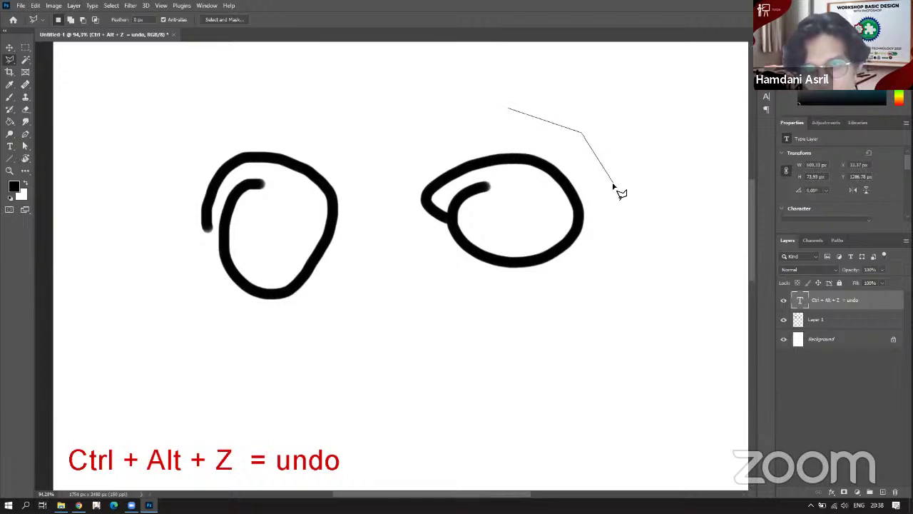
click(614, 249)
click(534, 292)
click(457, 286)
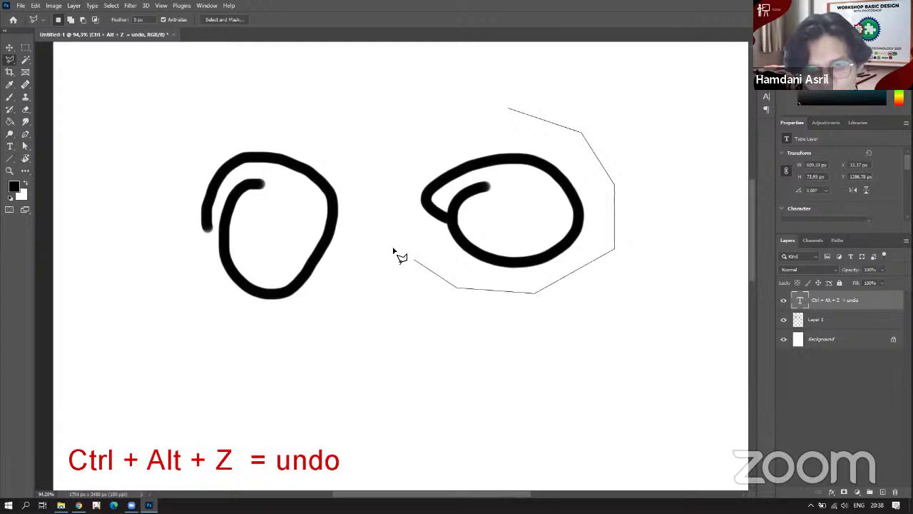
click(433, 234)
click(397, 217)
click(401, 152)
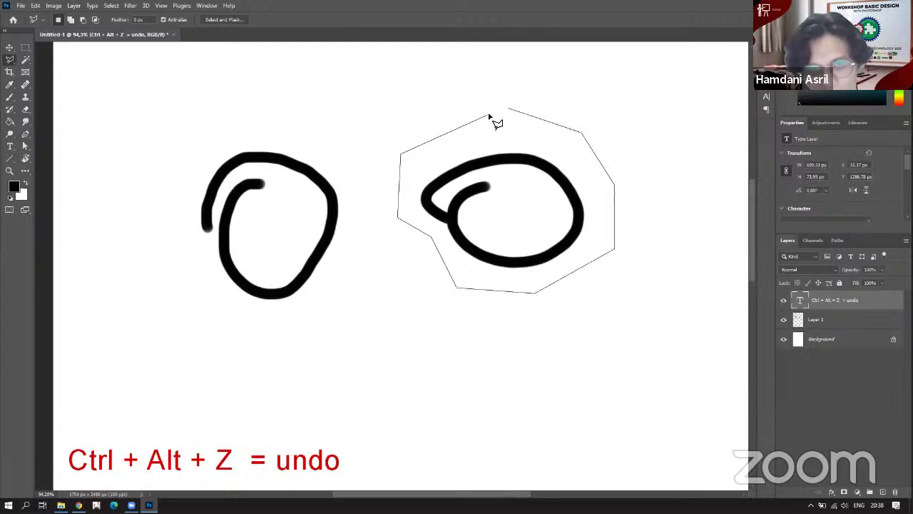
click(491, 121)
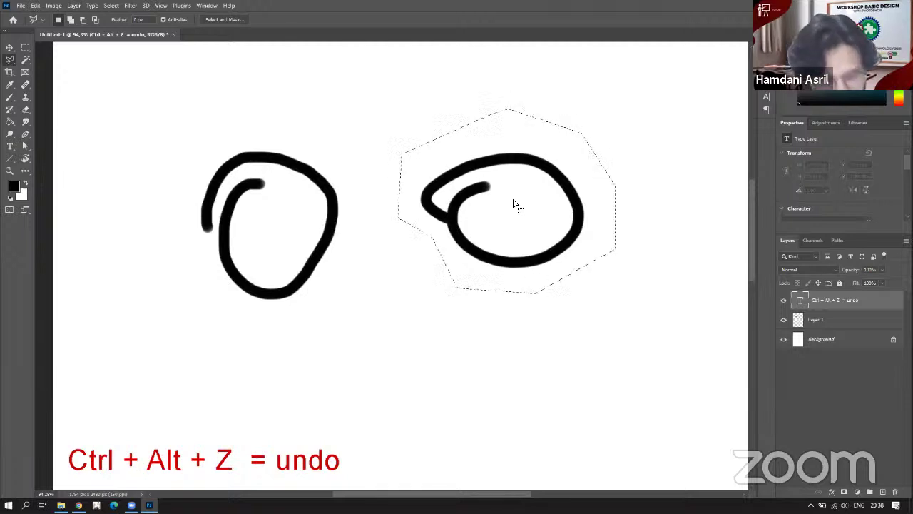
Move the selected right circle slightly lower-right on Layer 1, undoing a stray move, then deselect.
key(v)
mouse_move(509, 229)
mouse_down()
mouse_move(479, 279)
mouse_move(473, 272)
mouse_up()
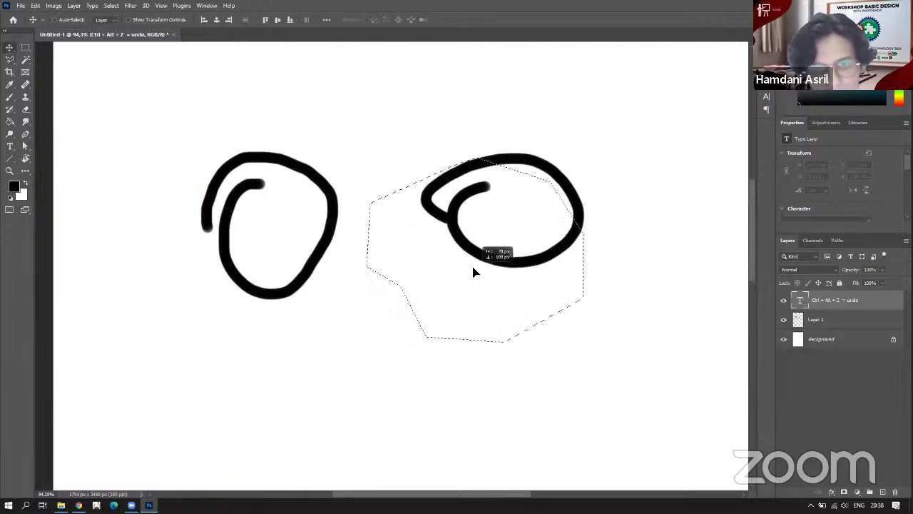
key(ctrl+alt+z)
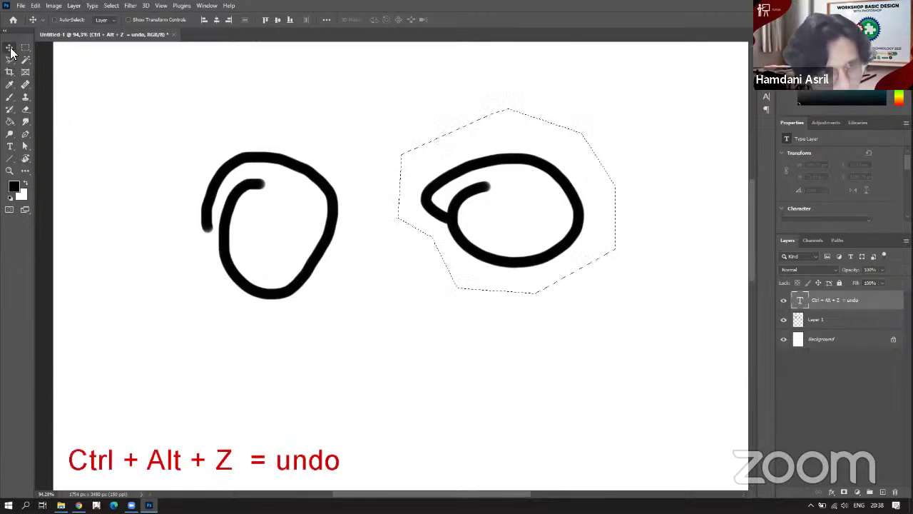
mouse_move(523, 191)
mouse_down()
mouse_move(512, 194)
mouse_move(516, 170)
mouse_move(529, 185)
mouse_up()
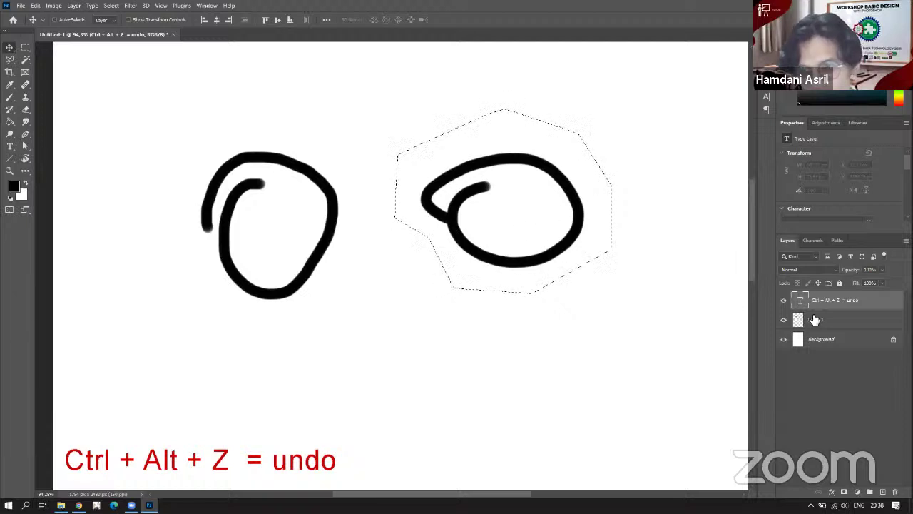
click(839, 323)
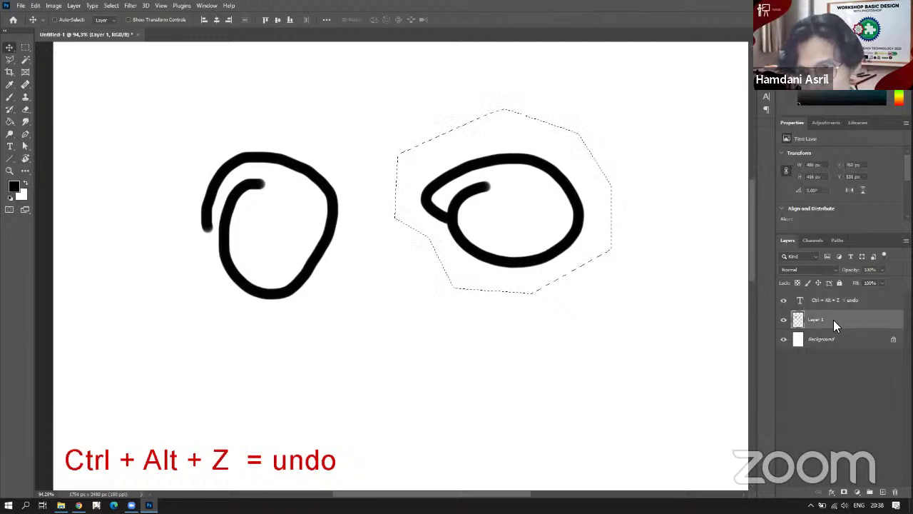
mouse_move(554, 230)
mouse_down()
mouse_move(547, 314)
mouse_move(563, 210)
mouse_move(561, 271)
mouse_up()
key(ctrl+d)
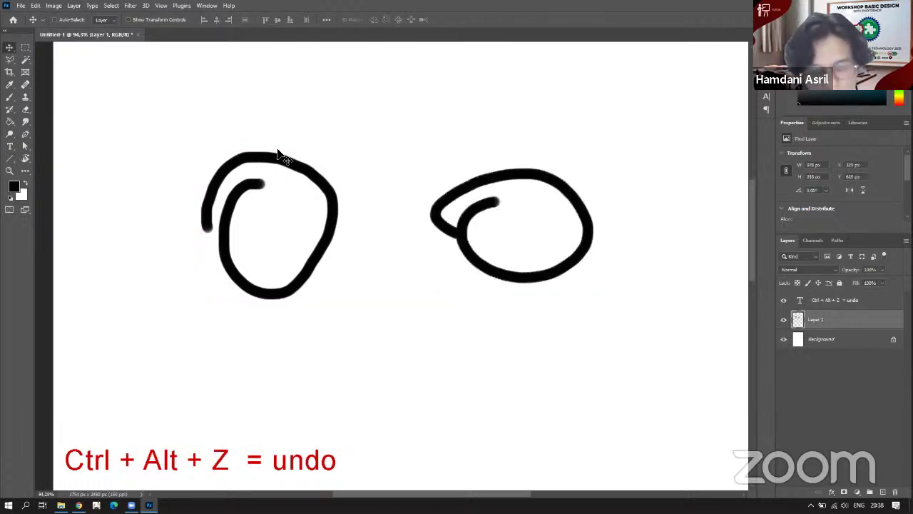
Lasso the left circle, reposition it, deselect, and switch to the toolbox PDF.
click(10, 59)
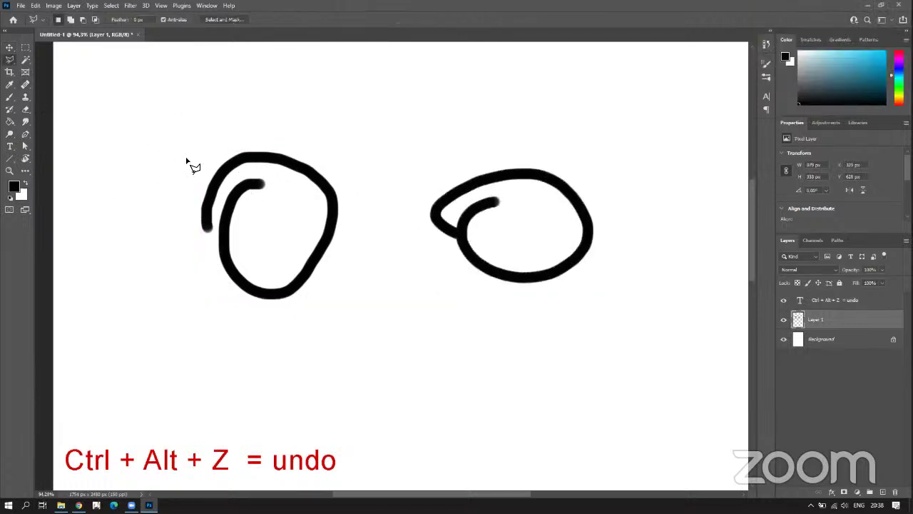
mouse_move(187, 158)
mouse_down()
mouse_move(191, 289)
mouse_move(361, 304)
mouse_move(310, 129)
mouse_move(216, 122)
mouse_move(188, 156)
mouse_up()
mouse_move(265, 218)
mouse_down()
mouse_move(255, 248)
mouse_move(270, 221)
mouse_move(264, 214)
mouse_move(257, 231)
mouse_move(307, 236)
mouse_move(292, 224)
mouse_up()
key(v)
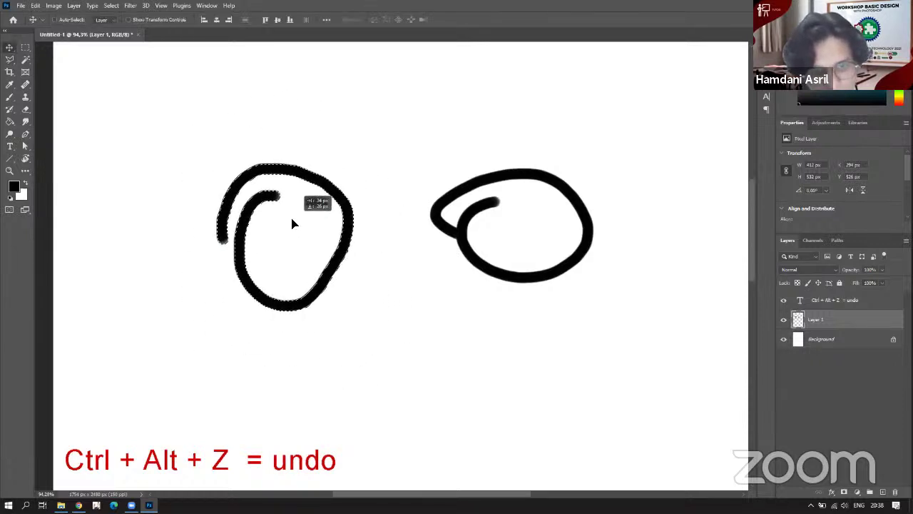
key(ctrl+d)
click(292, 225)
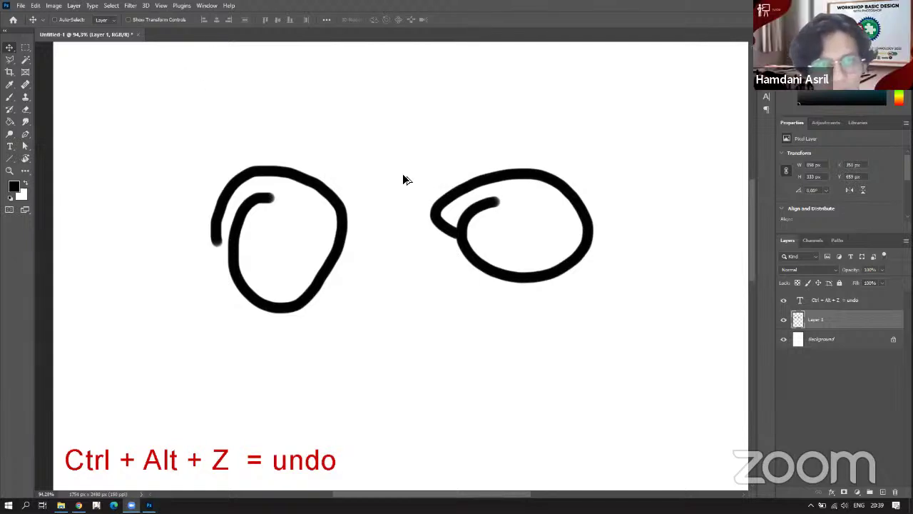
key(alt+Tab)
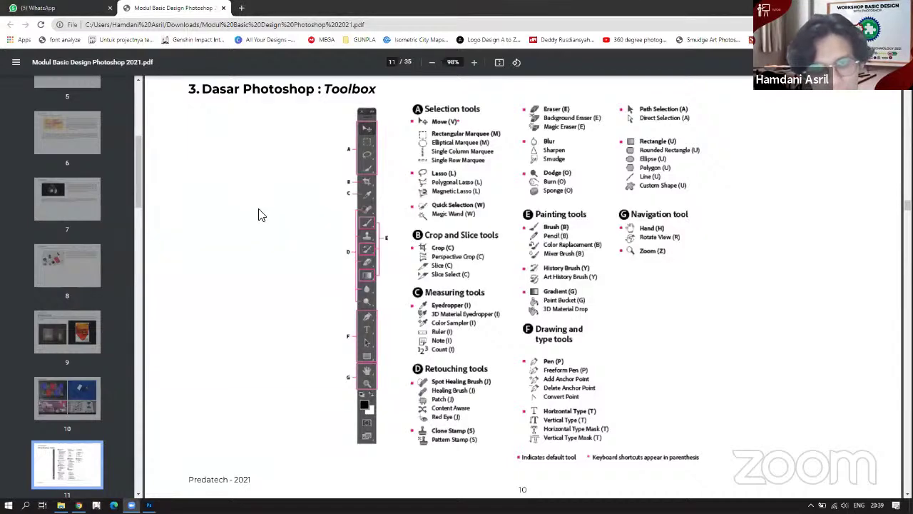
Return to Photoshop and zoom out to 33.3% to show the whole A3 page.
key(alt+Tab)
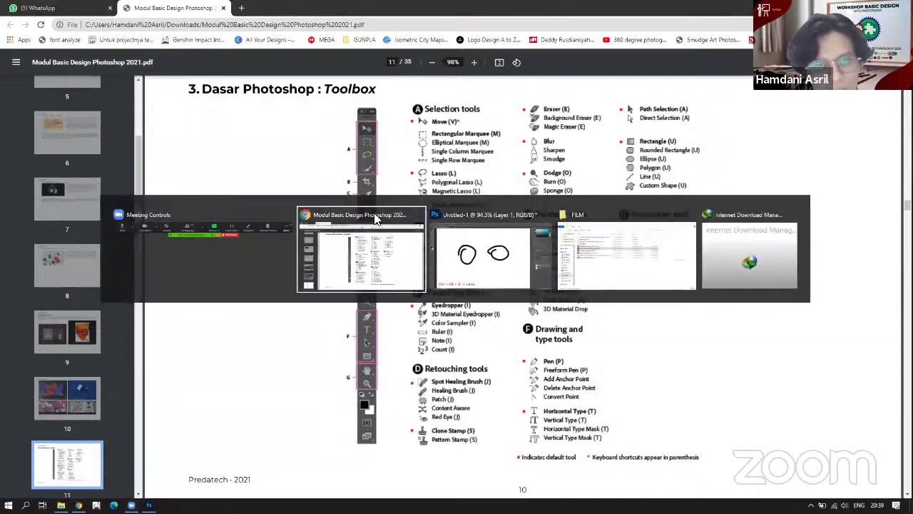
key(alt+Tab)
key(ctrl+minus)
key(ctrl+minus)
key(ctrl+minus)
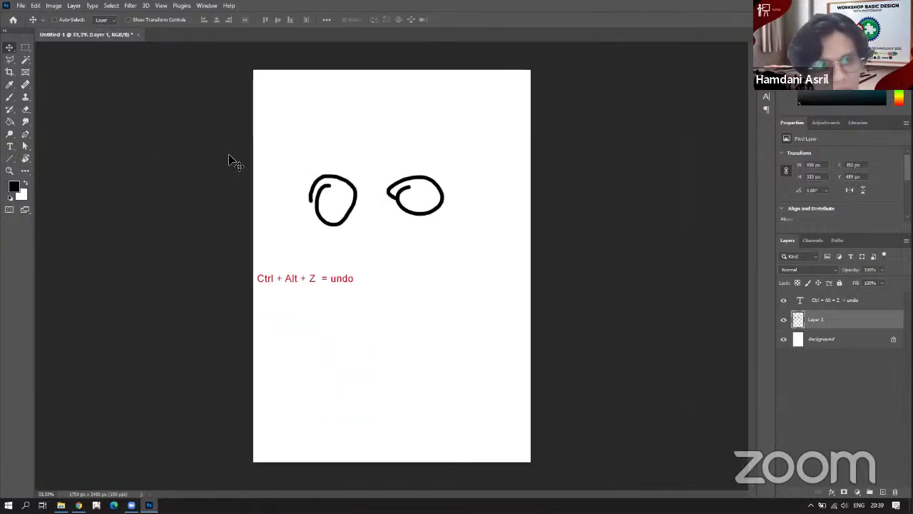
Preview a 3:4 Ratio crop box on the page, then cancel, keeping it 1754 × 2480 px.
click(9, 74)
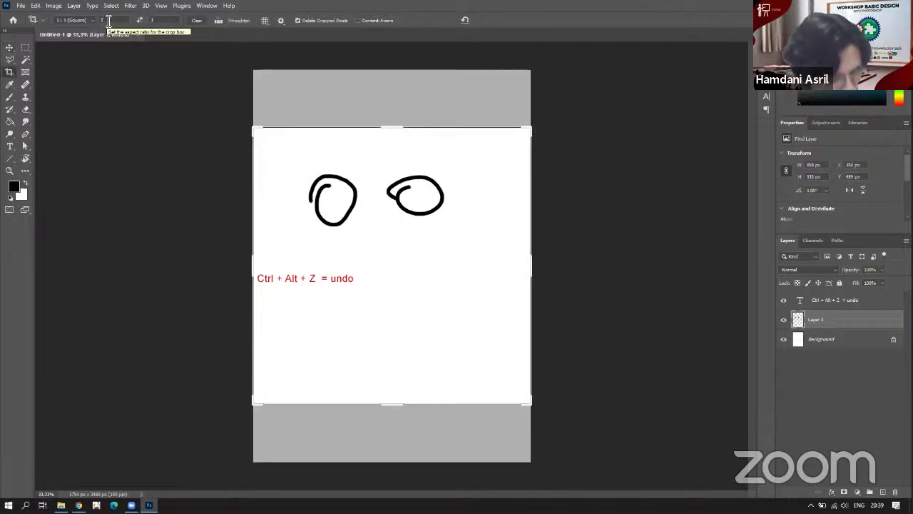
click(100, 20)
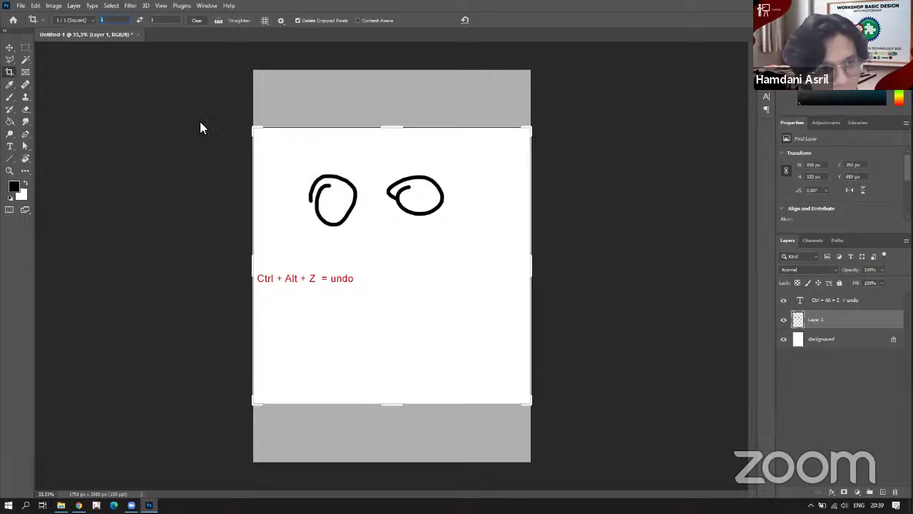
click(94, 21)
click(96, 26)
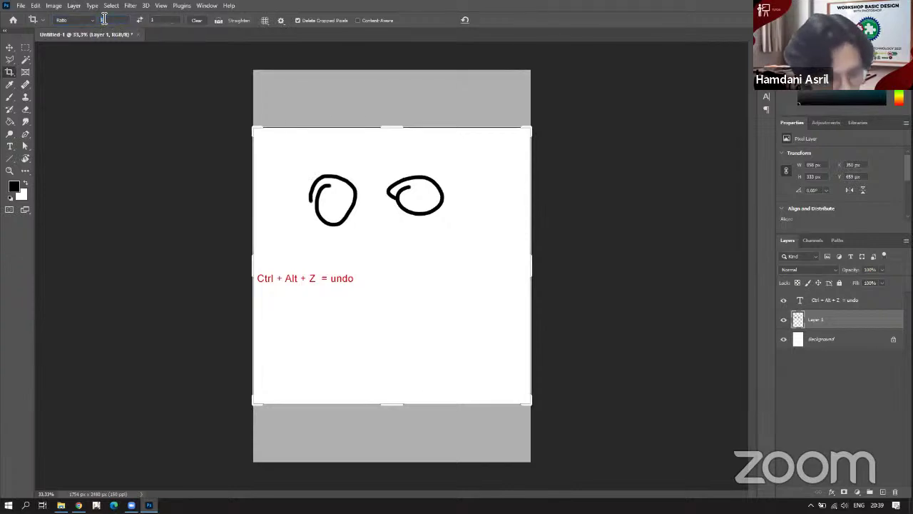
key(Tab)
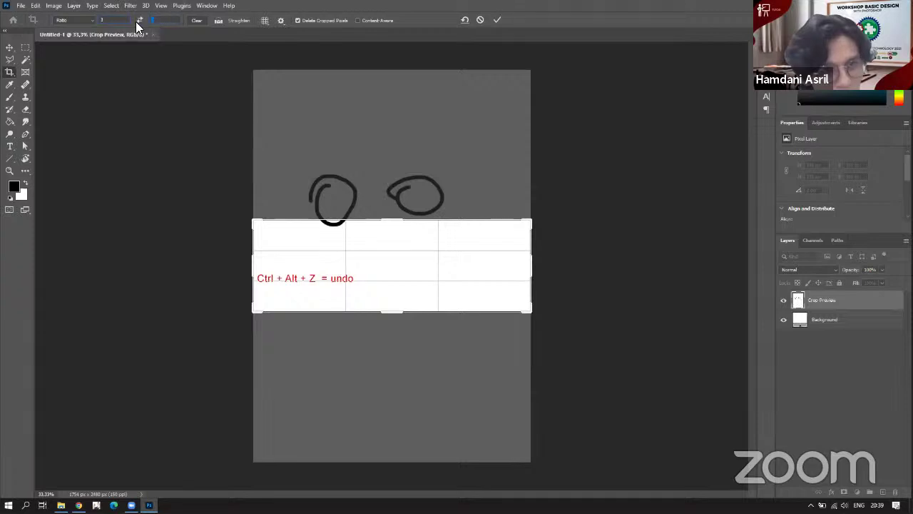
text(4)
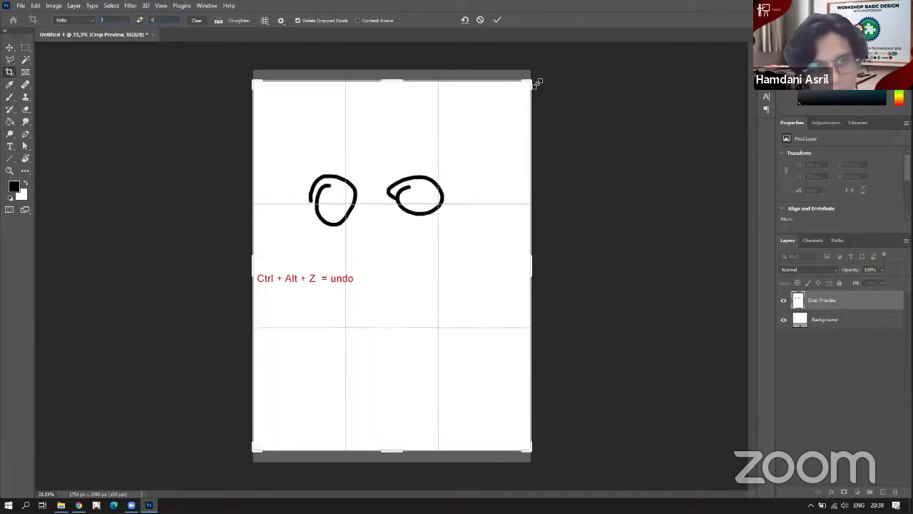
drag(530, 82, 510, 98)
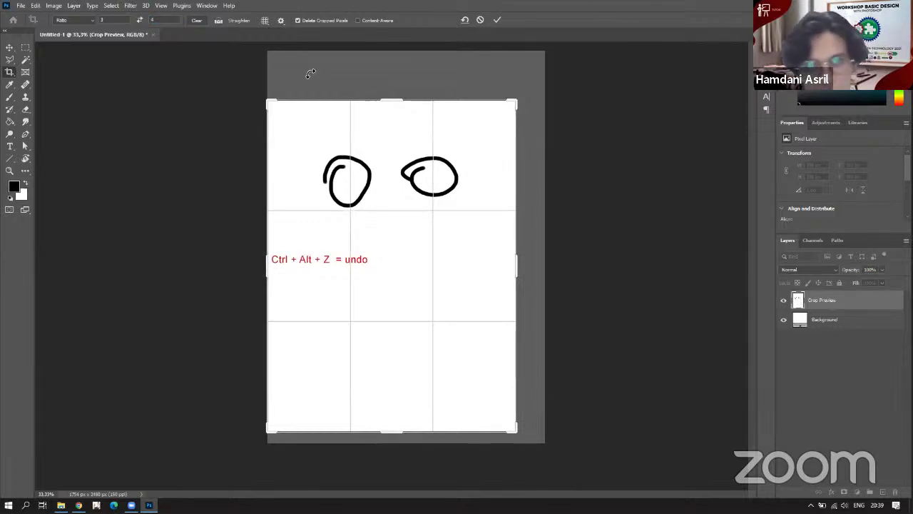
click(480, 20)
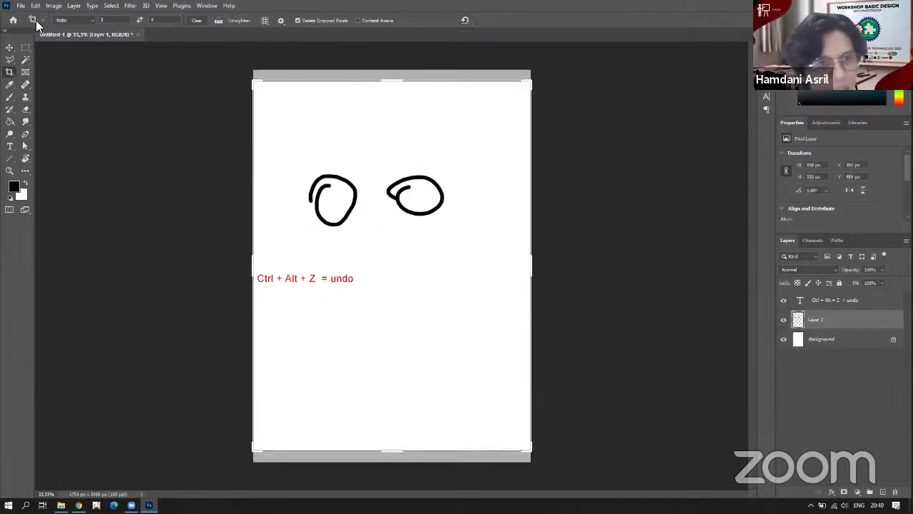
Crop the page to the left circle using the Original Ratio preset.
click(74, 20)
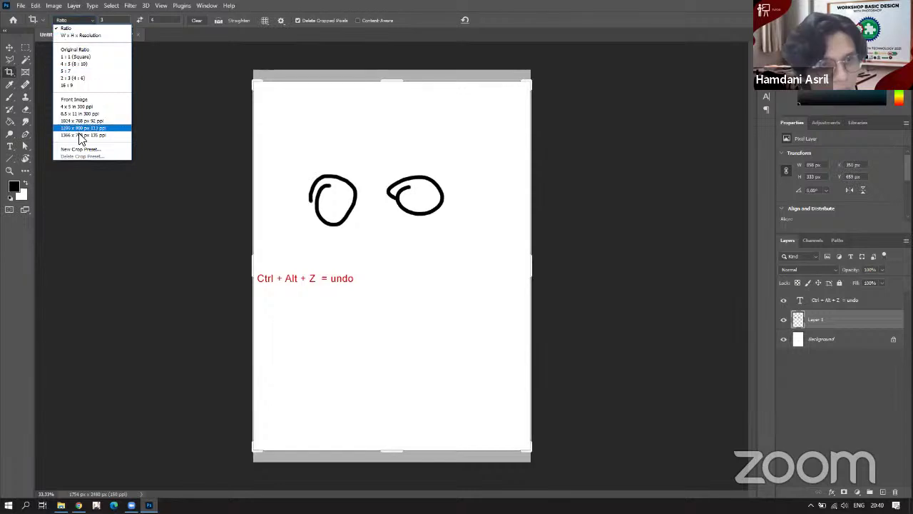
click(76, 50)
mouse_move(388, 72)
mouse_down()
mouse_move(397, 123)
mouse_move(397, 41)
mouse_move(398, 87)
mouse_move(397, 71)
mouse_up()
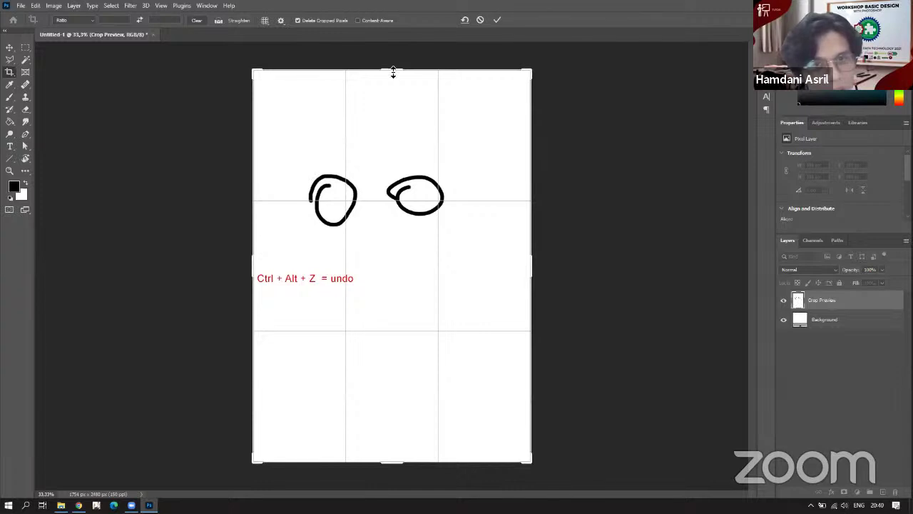
mouse_move(393, 72)
mouse_down()
mouse_move(397, 187)
mouse_move(400, 70)
mouse_up()
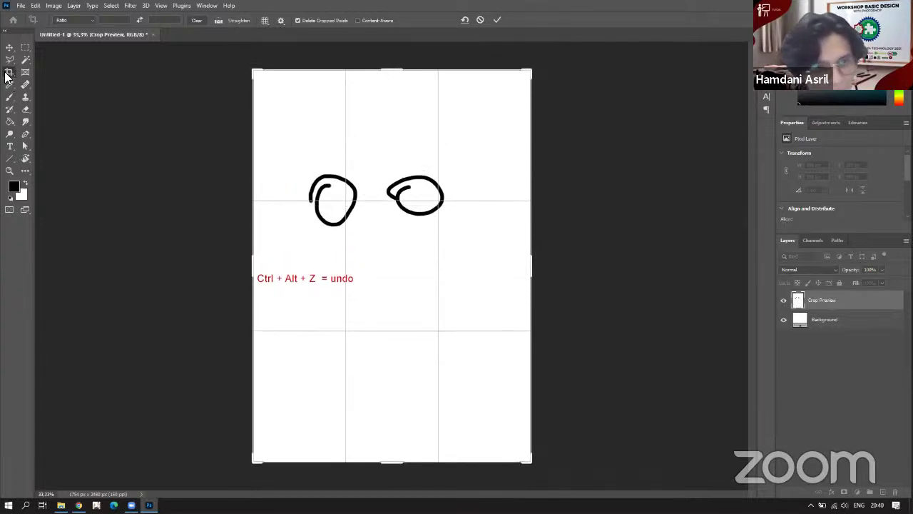
click(497, 20)
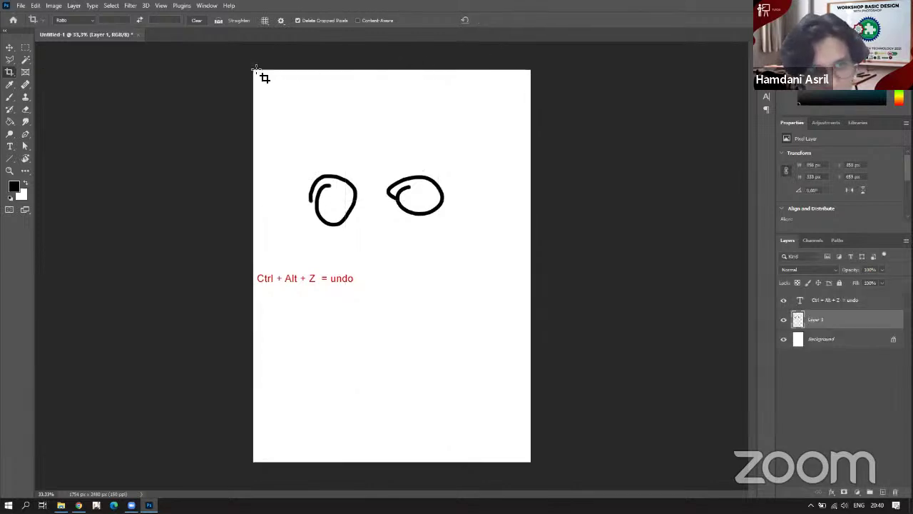
drag(271, 91, 379, 240)
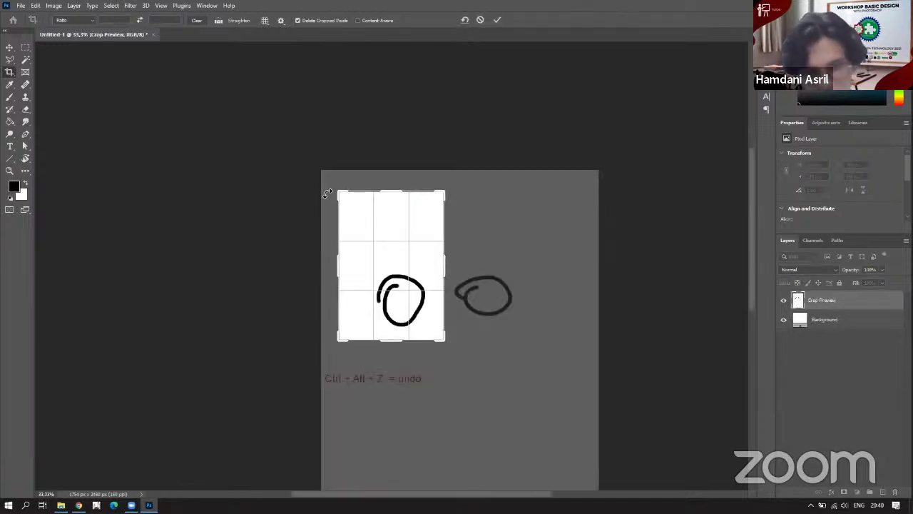
key(Return)
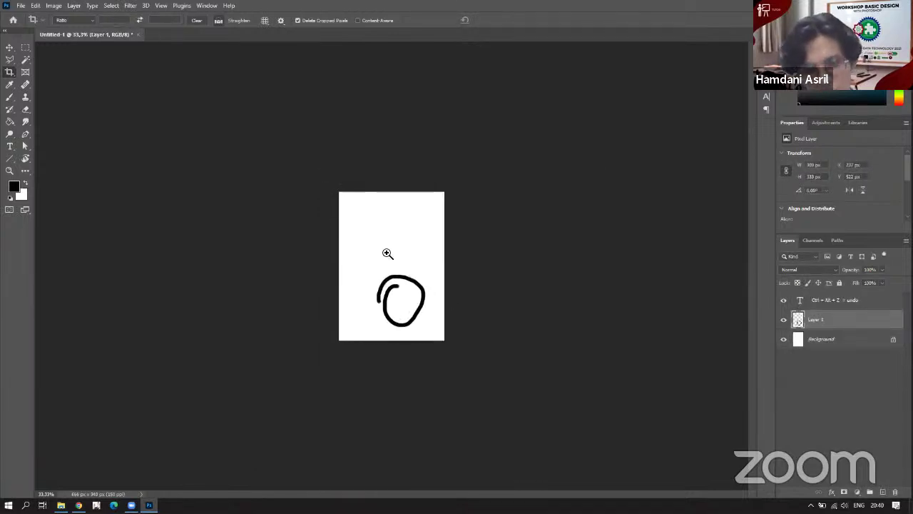
Undo the crop to restore the full page, check the zoom, and switch to the PDF.
drag(387, 254, 376, 228)
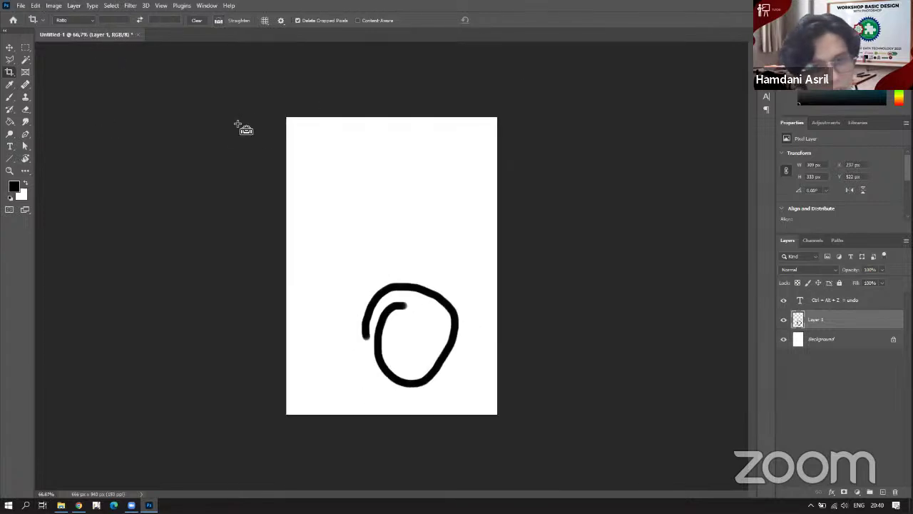
key(ctrl+alt+z)
alt+click(426, 148)
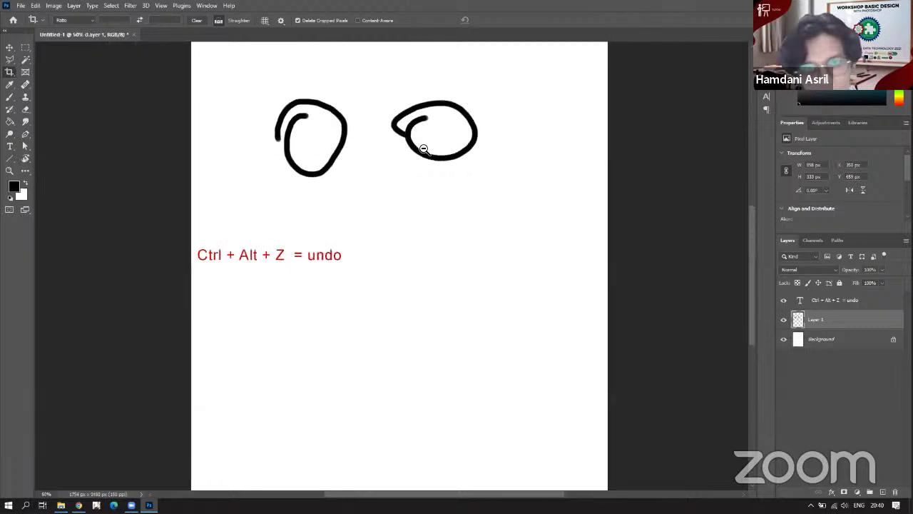
alt+click(418, 142)
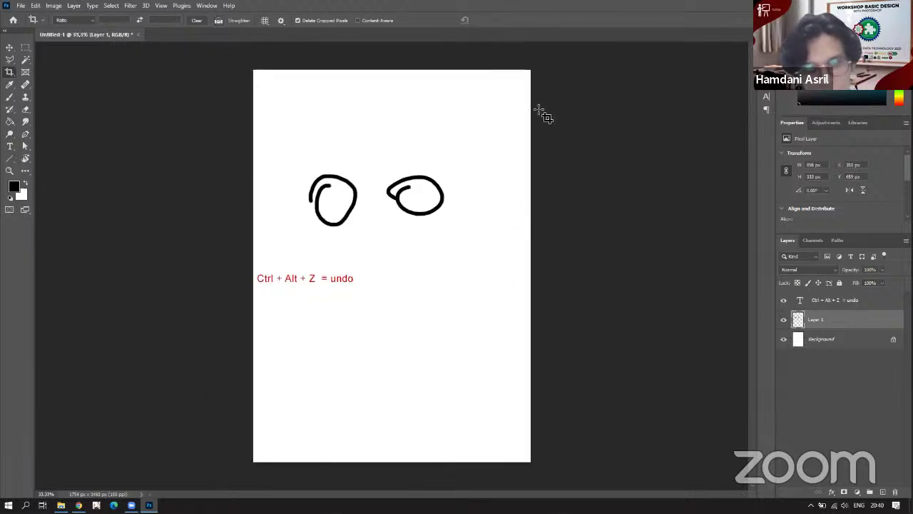
click(331, 226)
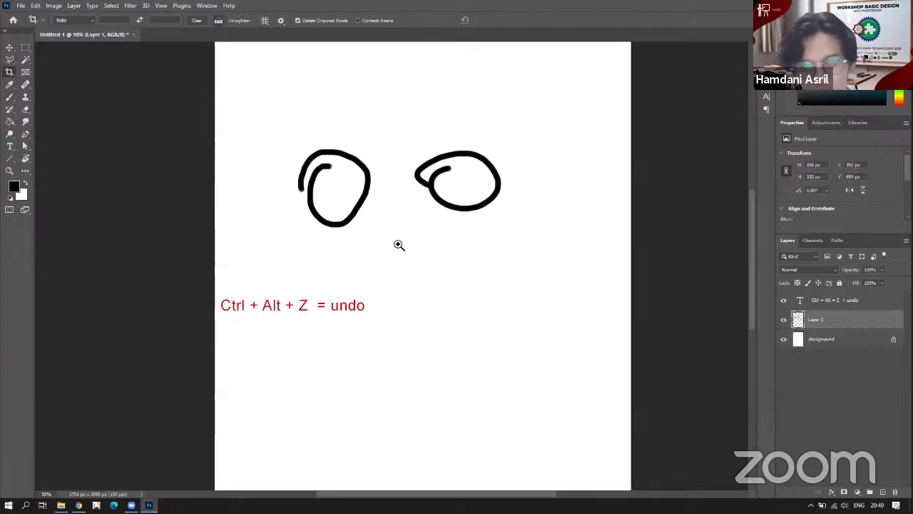
alt+click(398, 239)
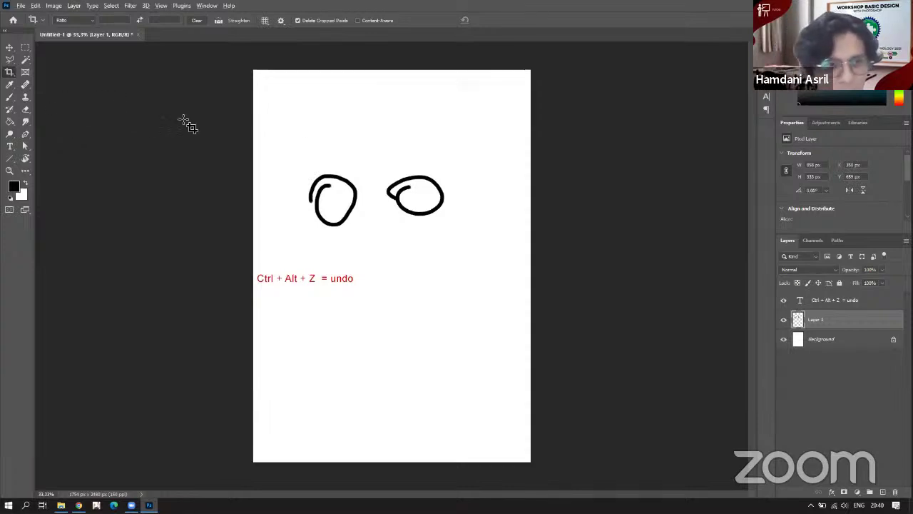
key(alt+Tab)
key(alt+Tab)
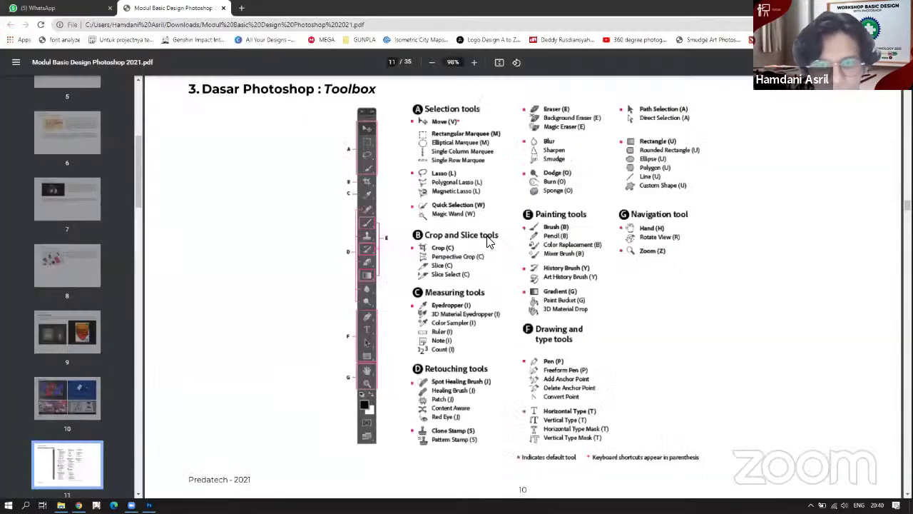
Review the Measuring tools on the toolbox PDF page, then return to Photoshop.
click(485, 241)
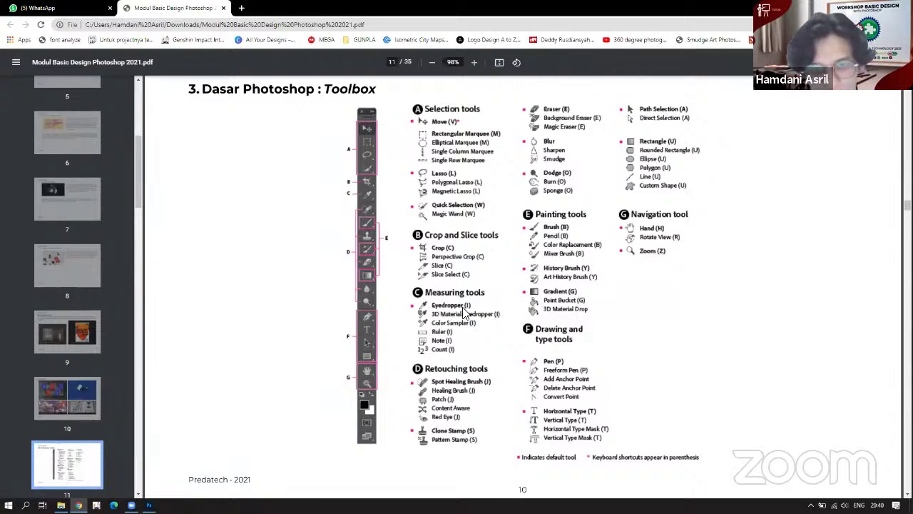
key(alt+Tab)
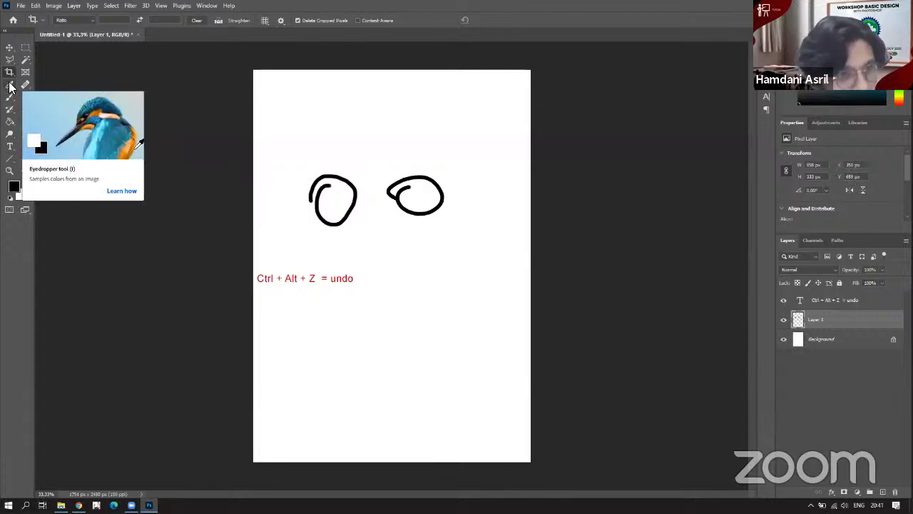
Brush a black blob above the left circle.
click(10, 86)
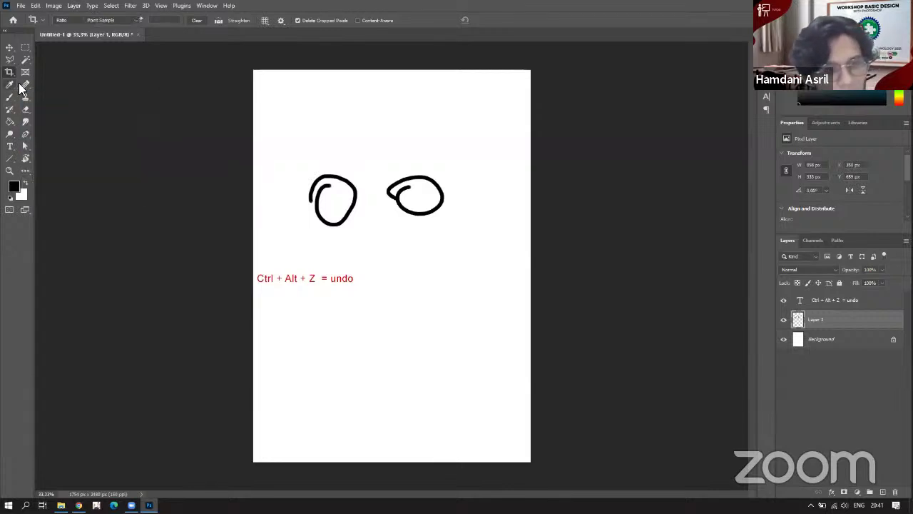
click(10, 97)
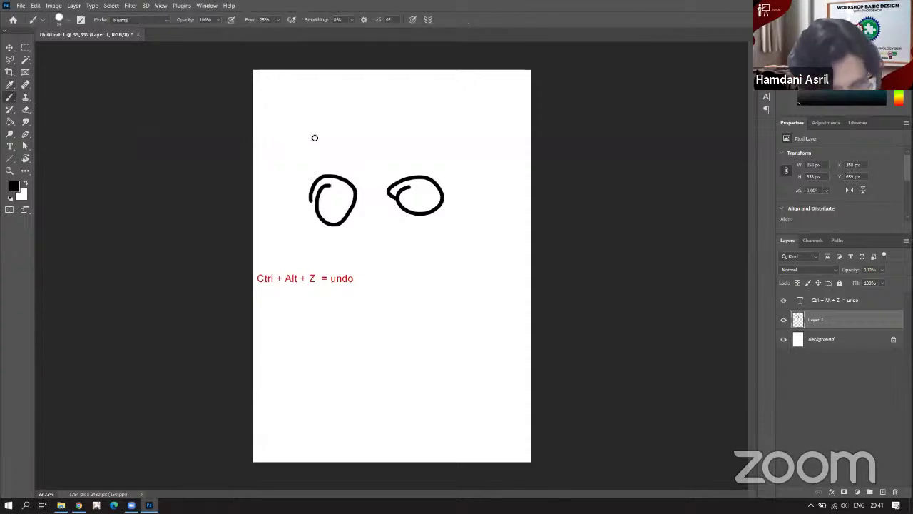
mouse_move(327, 101)
mouse_down()
mouse_move(306, 100)
mouse_move(322, 92)
mouse_up()
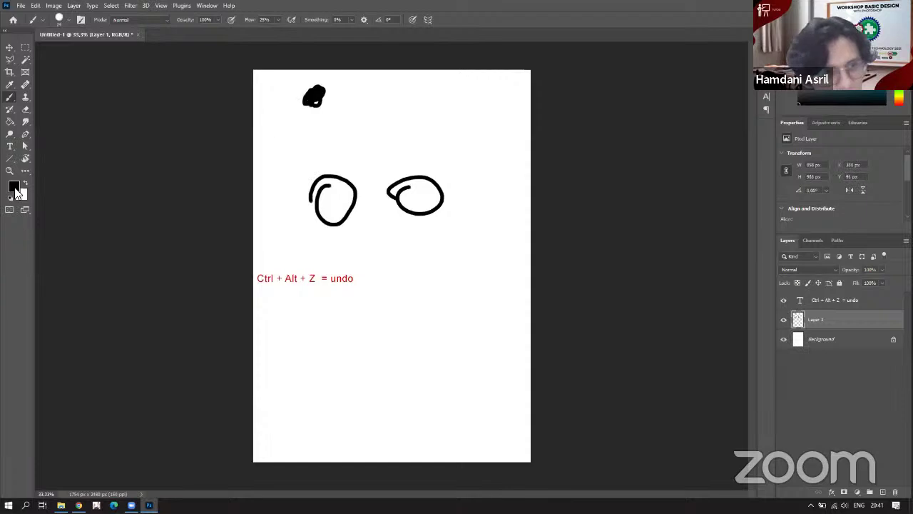
Set the foreground to red #e73030 and scribble a red blob beside the black one.
click(14, 187)
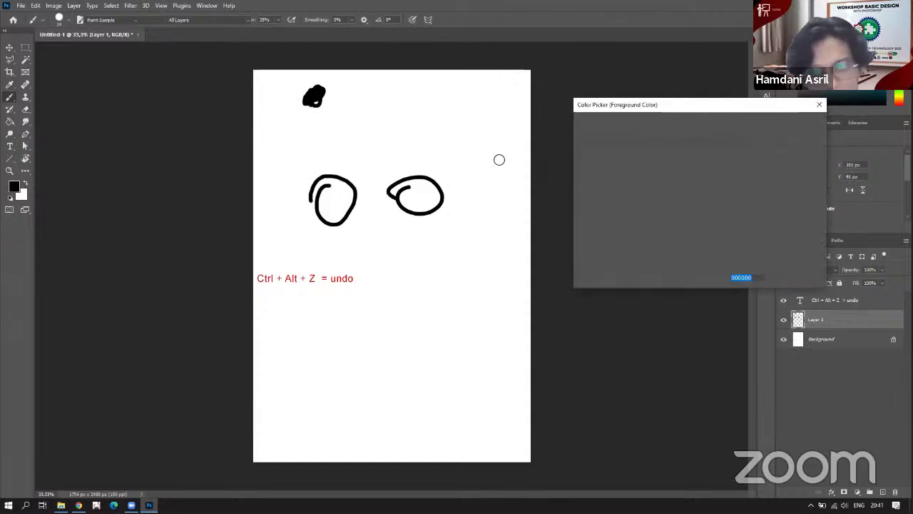
click(663, 140)
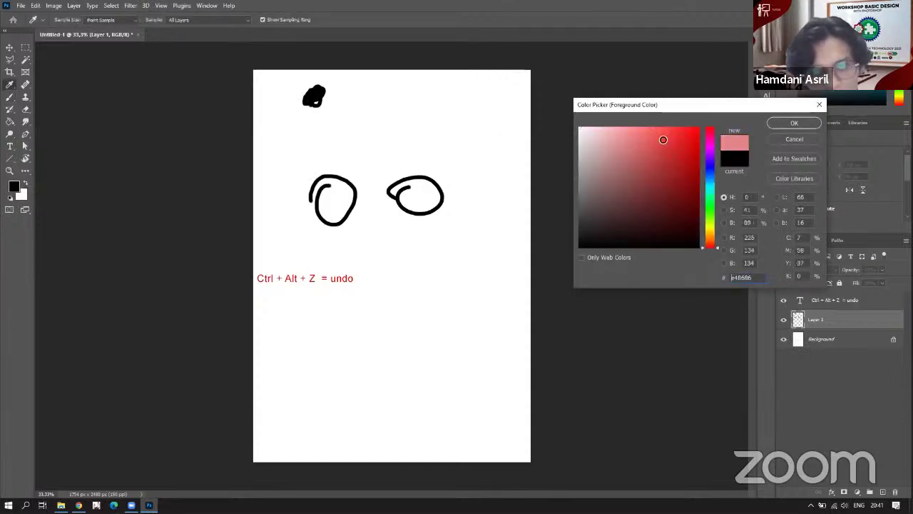
click(674, 138)
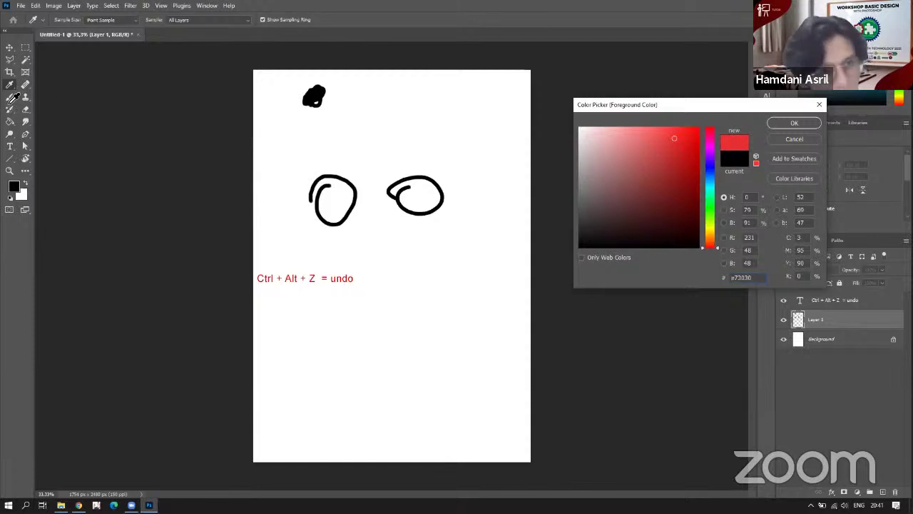
drag(653, 104, 498, 112)
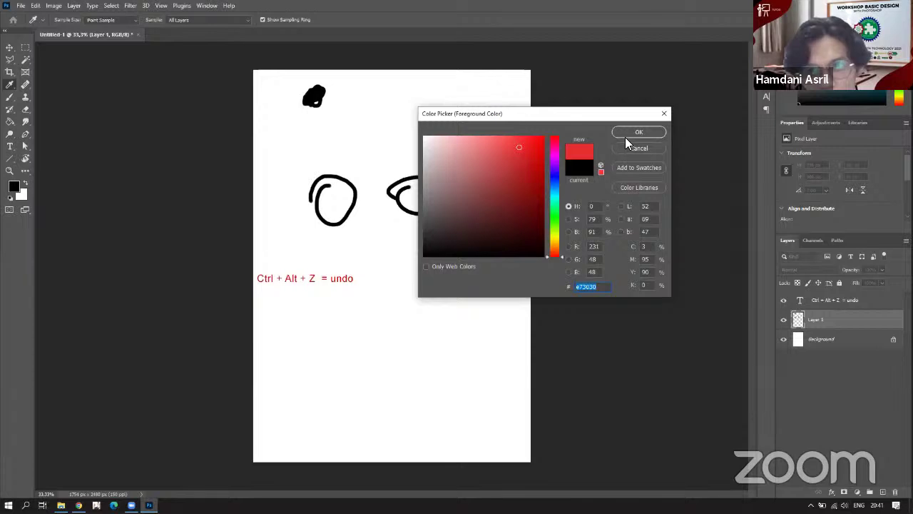
click(626, 134)
key(b)
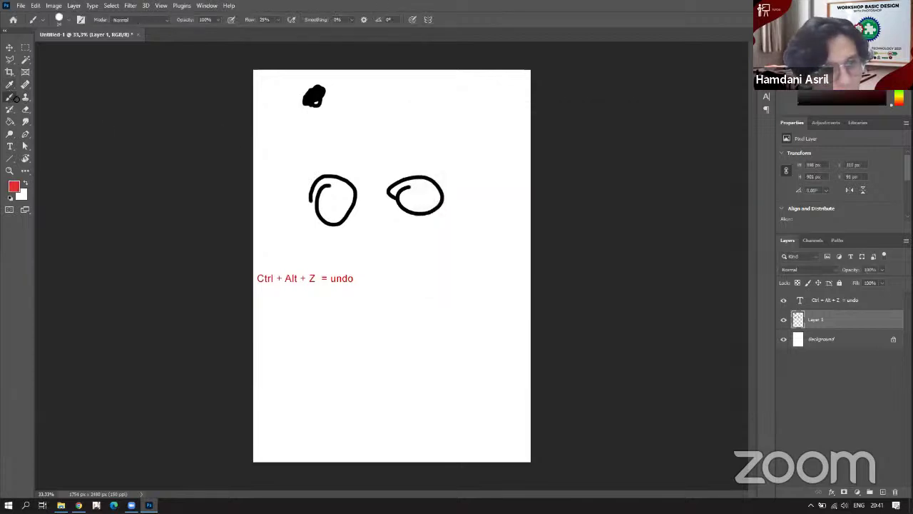
drag(356, 107, 371, 90)
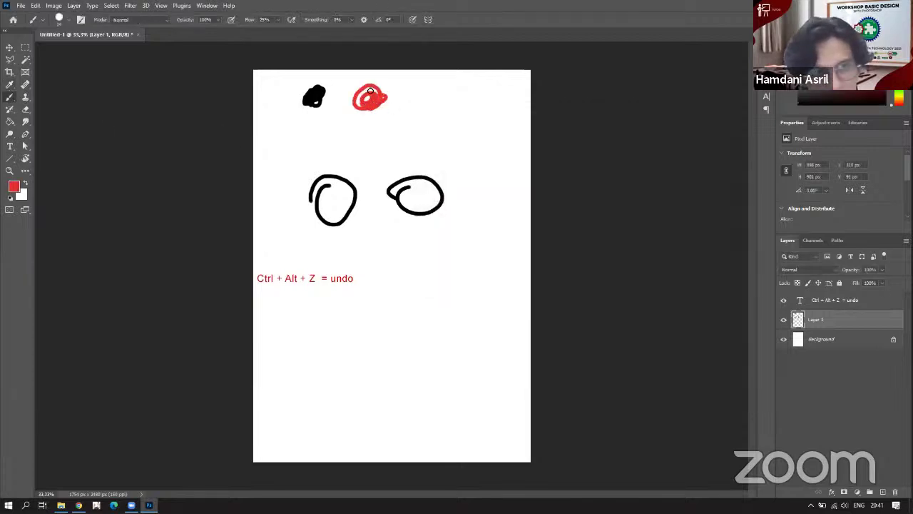
key(ctrl+space)
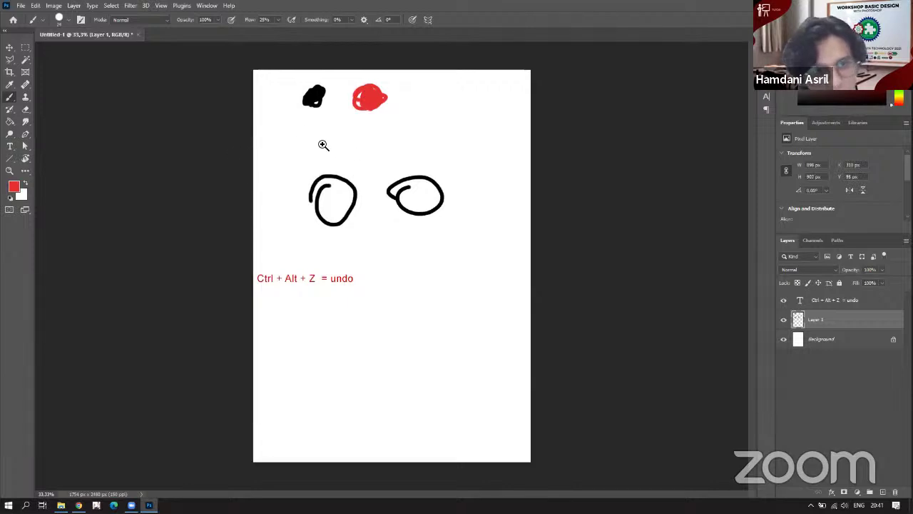
mouse_move(322, 143)
mouse_down()
mouse_move(367, 151)
mouse_move(221, 221)
mouse_move(157, 326)
mouse_move(183, 269)
mouse_up()
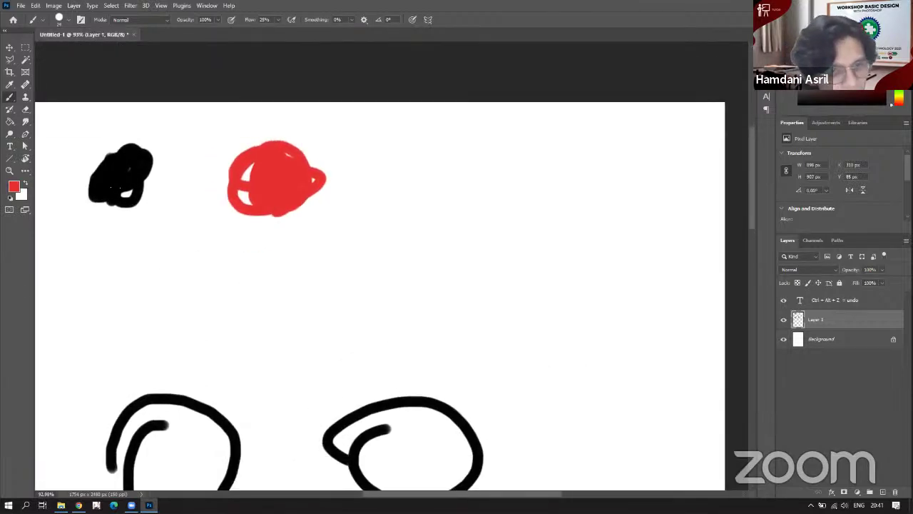
Paint a red S-shaped stroke extending downward.
click(10, 100)
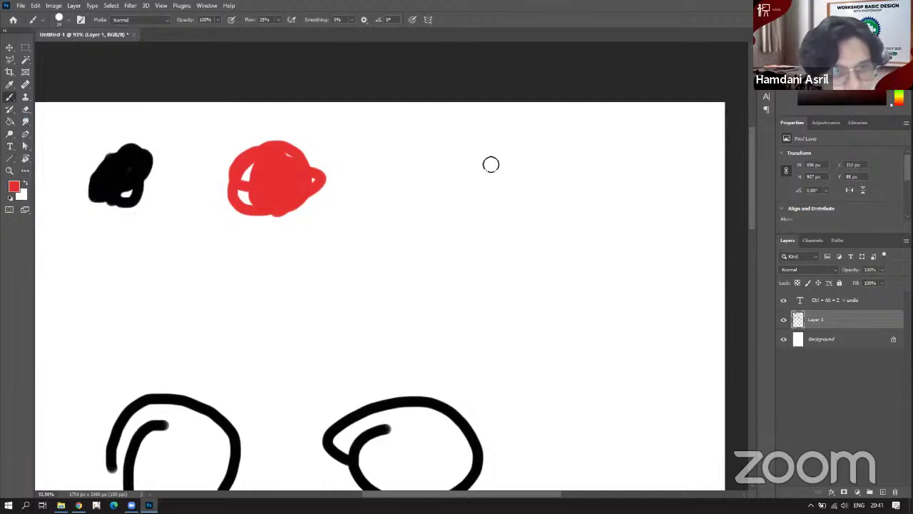
drag(484, 161, 478, 224)
drag(478, 264, 475, 281)
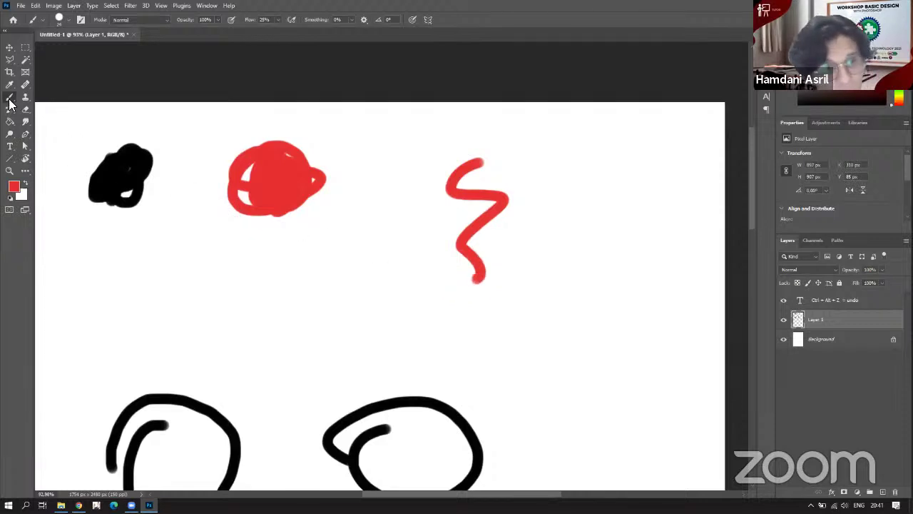
Set the foreground to near-black and brush a small dot near the centre.
click(16, 188)
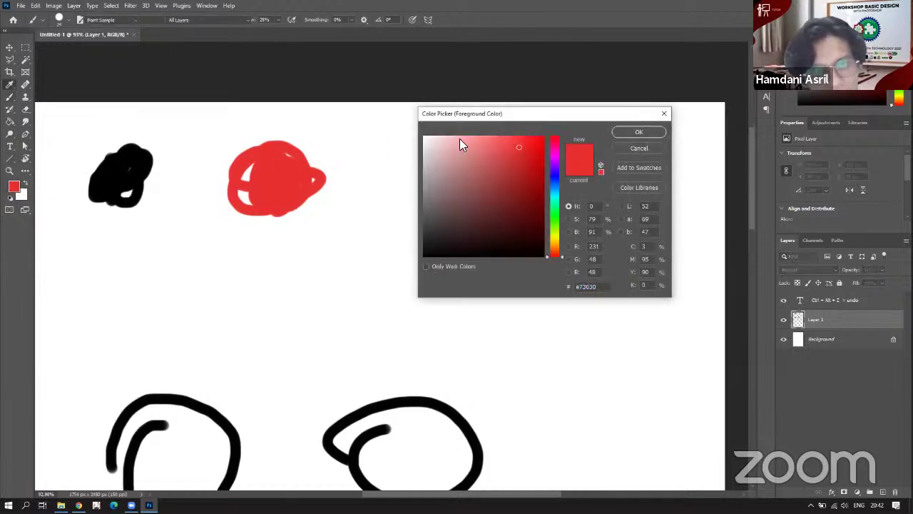
drag(528, 116, 406, 97)
drag(335, 203, 290, 240)
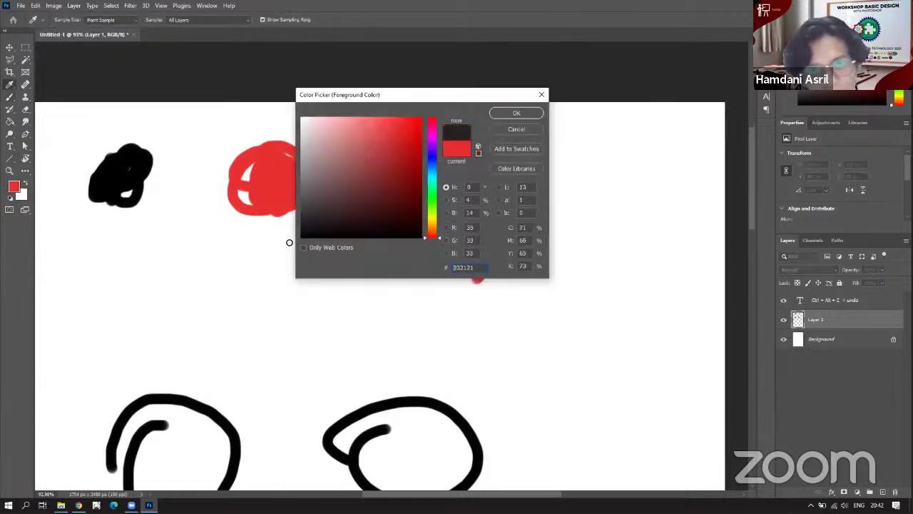
click(517, 114)
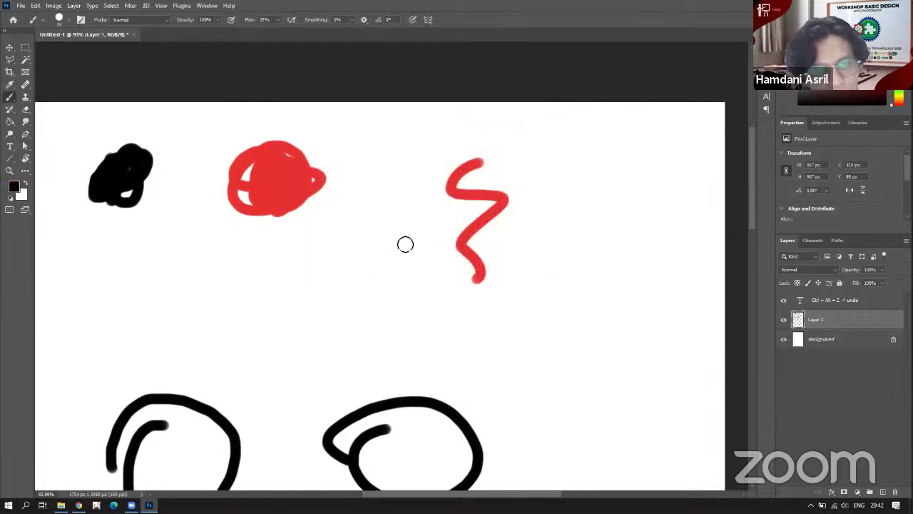
mouse_move(404, 245)
mouse_down()
mouse_move(388, 230)
mouse_move(401, 237)
mouse_move(414, 213)
mouse_move(407, 207)
mouse_move(416, 230)
mouse_move(397, 220)
mouse_move(408, 227)
mouse_up()
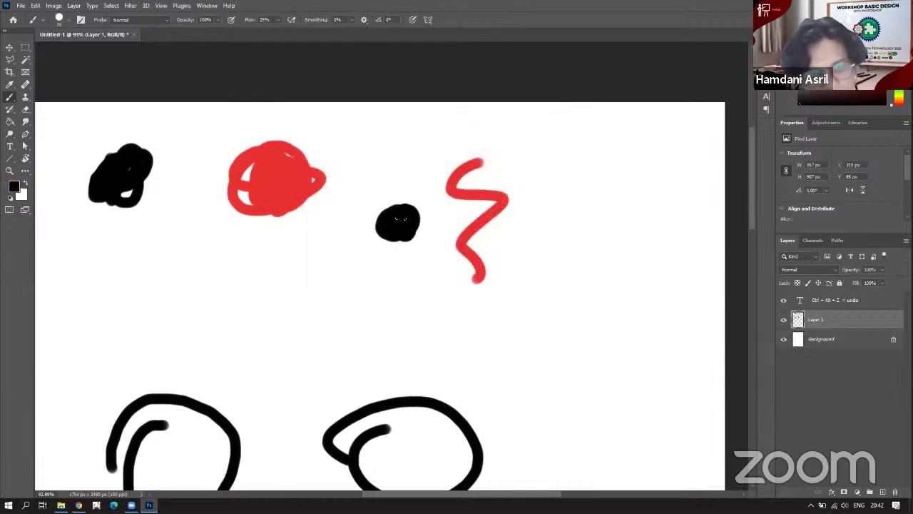
Sample red from the canvas and paint a red blob below the black dot.
click(9, 85)
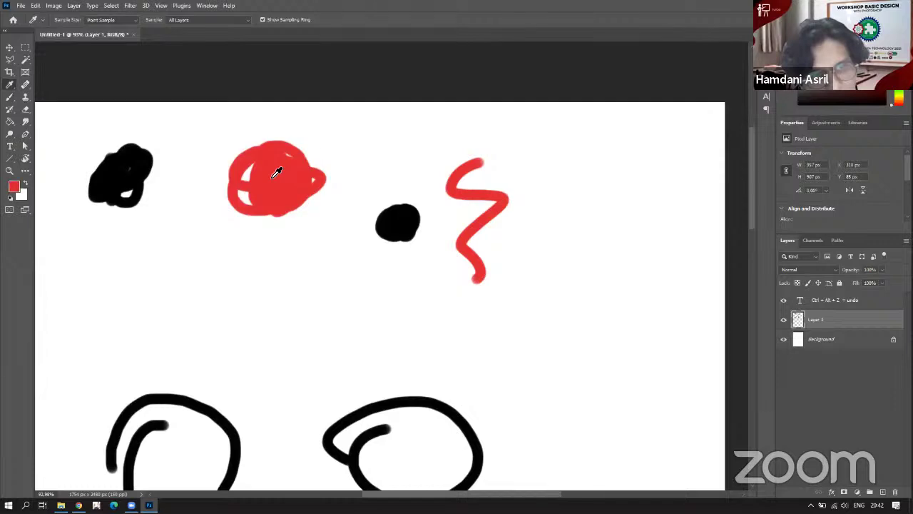
click(9, 98)
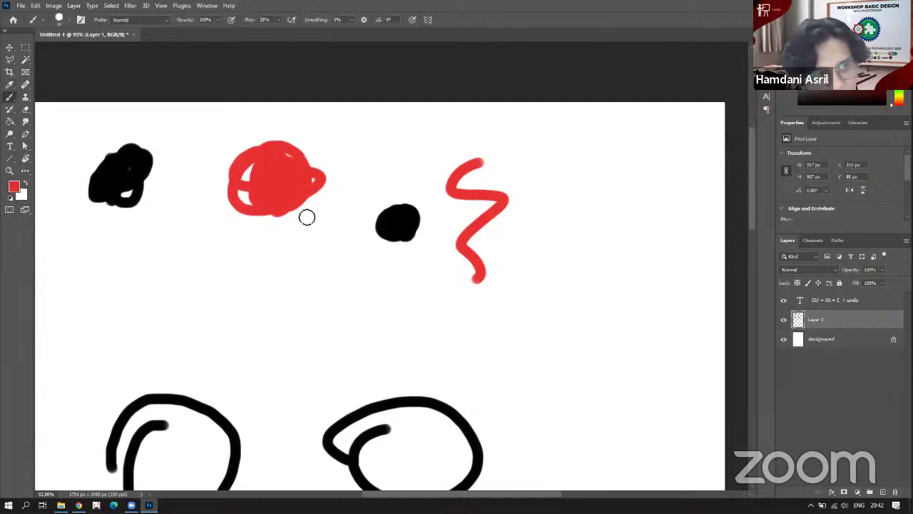
mouse_move(393, 267)
mouse_down()
mouse_move(379, 269)
mouse_move(395, 263)
mouse_move(397, 273)
mouse_up()
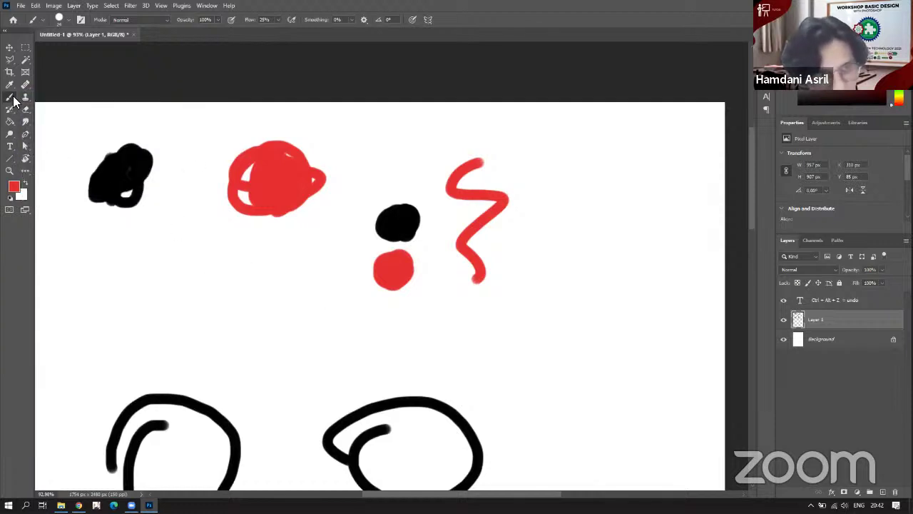
Paint a red blob on the left, then sample black and paint a black blob below it.
mouse_move(255, 282)
mouse_down()
mouse_move(252, 302)
mouse_move(269, 290)
mouse_up()
key(i)
click(117, 171)
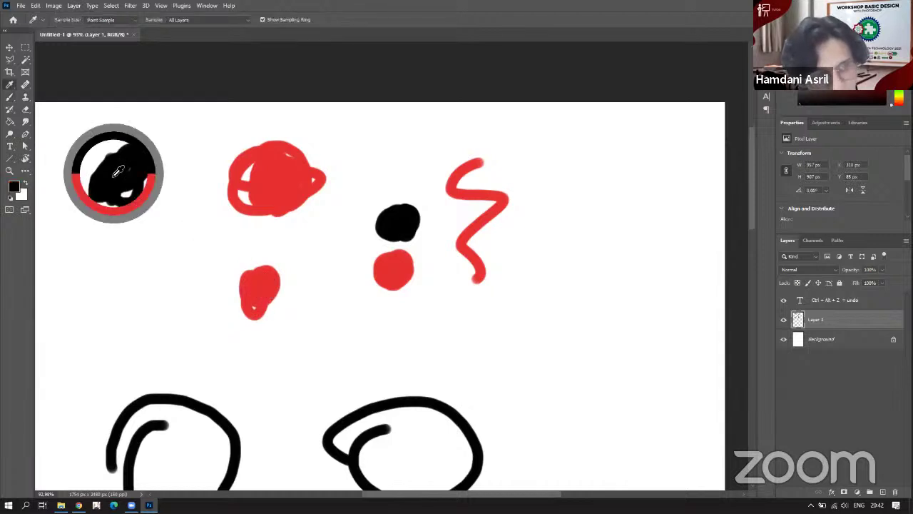
key(b)
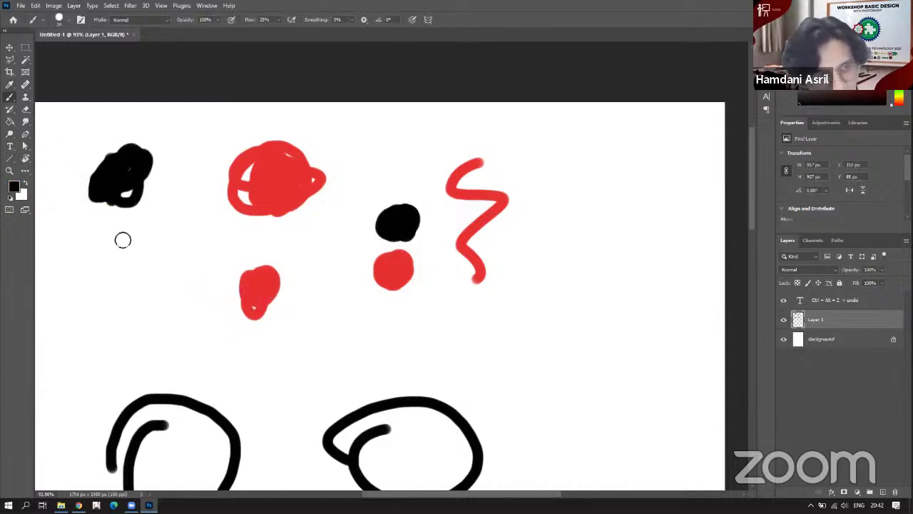
click(172, 275)
mouse_move(187, 301)
mouse_down()
mouse_move(175, 299)
mouse_move(168, 275)
mouse_up()
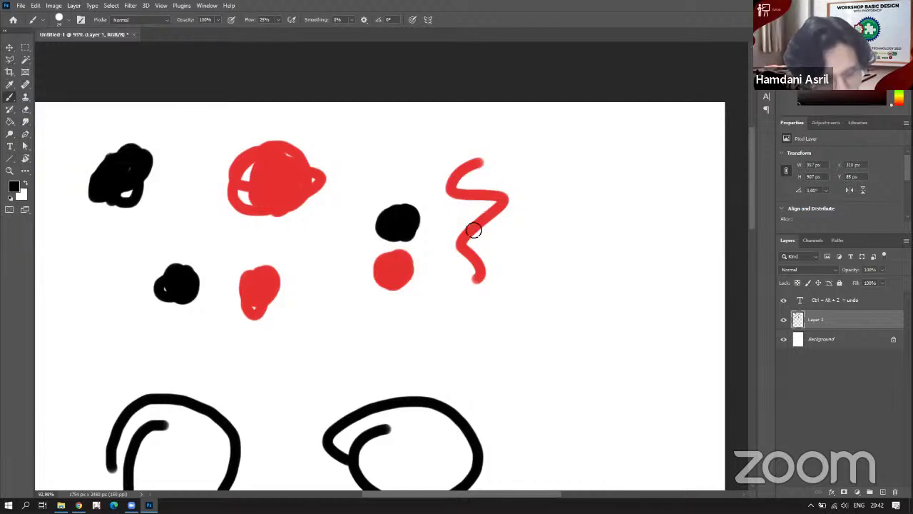
Shift Layer 1's drawings right and down, add a red blob beneath, and glance at the Toolbox PDF.
key(v)
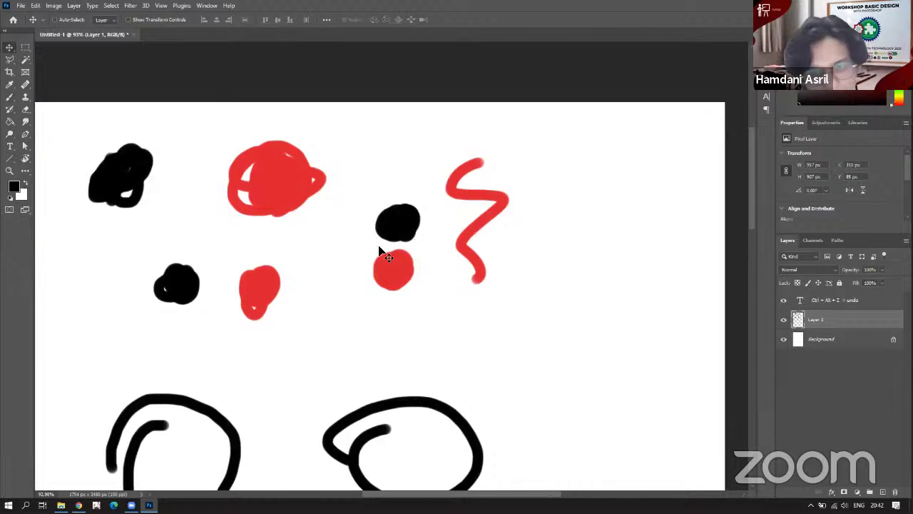
mouse_move(379, 251)
mouse_down()
mouse_move(424, 265)
mouse_move(418, 253)
mouse_move(376, 264)
mouse_move(335, 293)
mouse_up()
key(b)
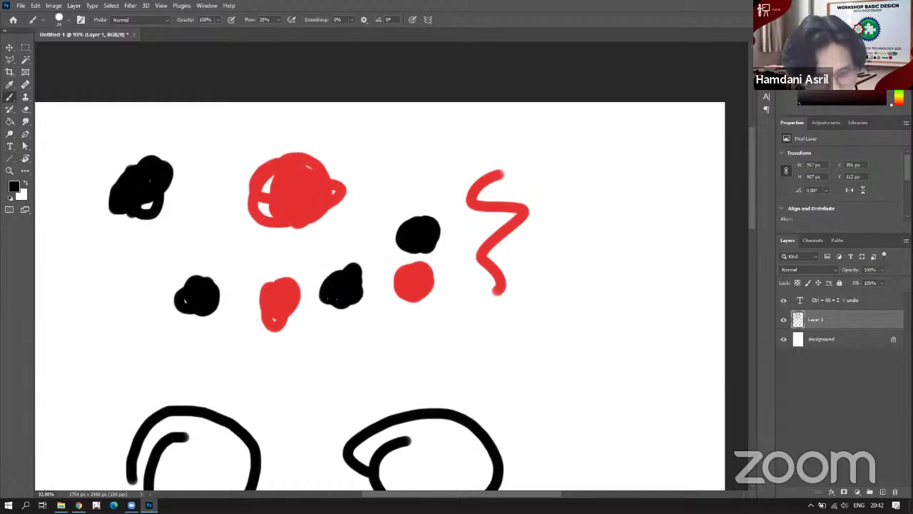
key(i)
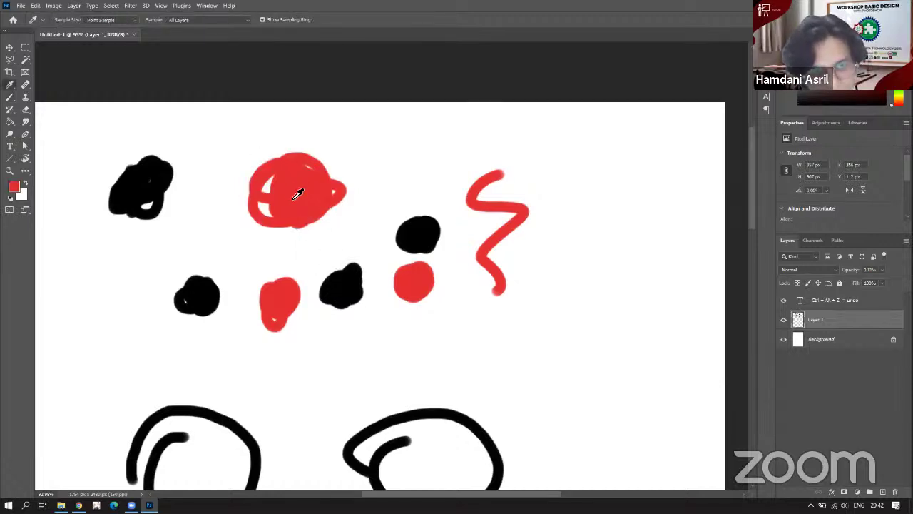
key(b)
mouse_move(345, 335)
mouse_down()
mouse_move(351, 371)
mouse_move(352, 338)
mouse_move(361, 346)
mouse_up()
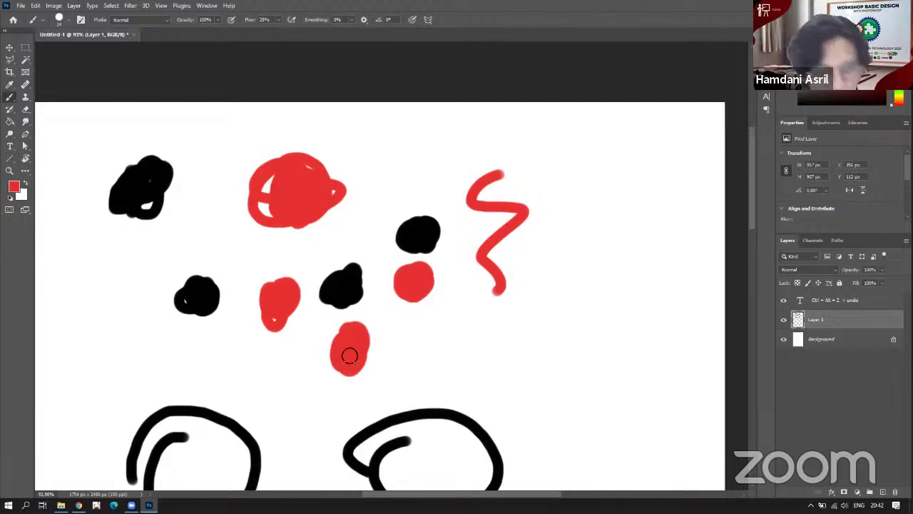
click(9, 85)
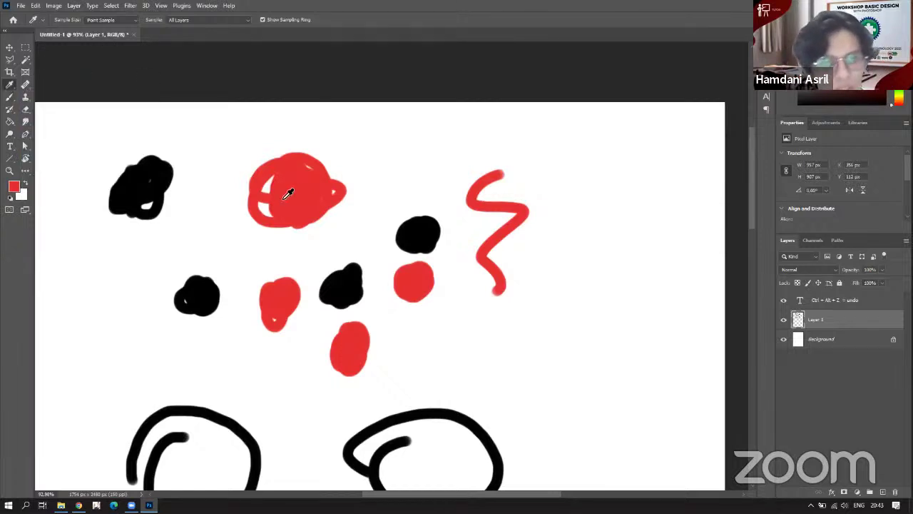
key(alt+Tab)
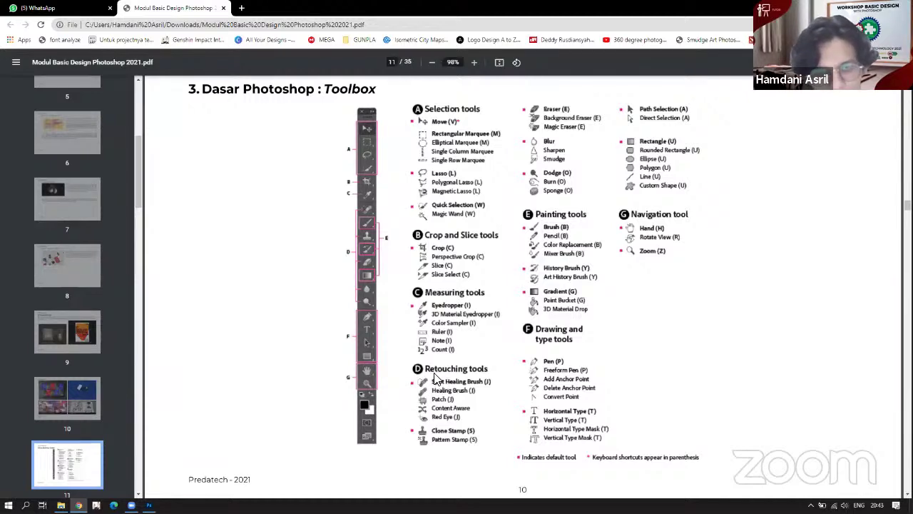
key(alt+Tab)
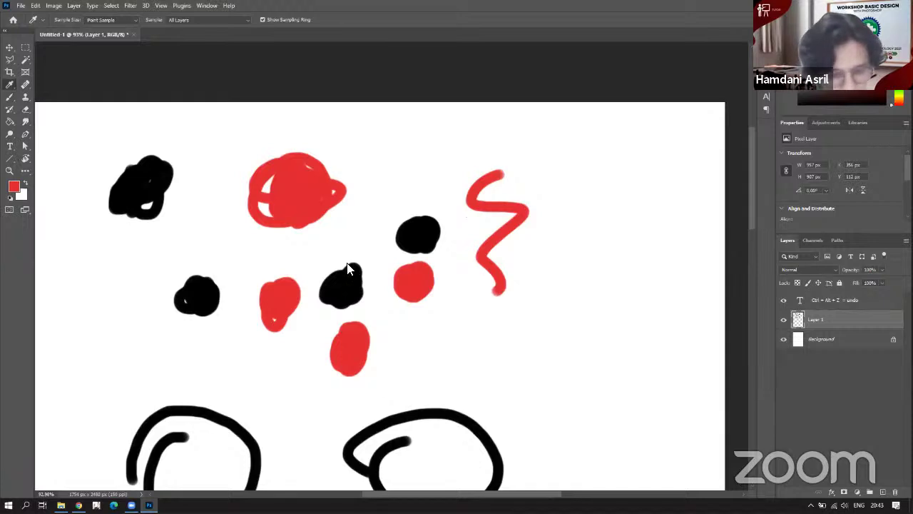
Open the passport photo without the cap from disk.
key(ctrl+o)
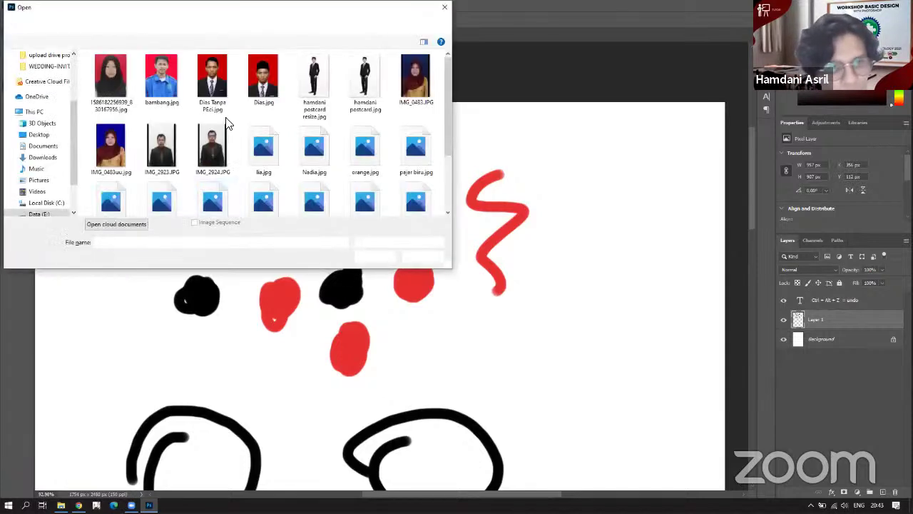
scroll(233, 126, down, 1)
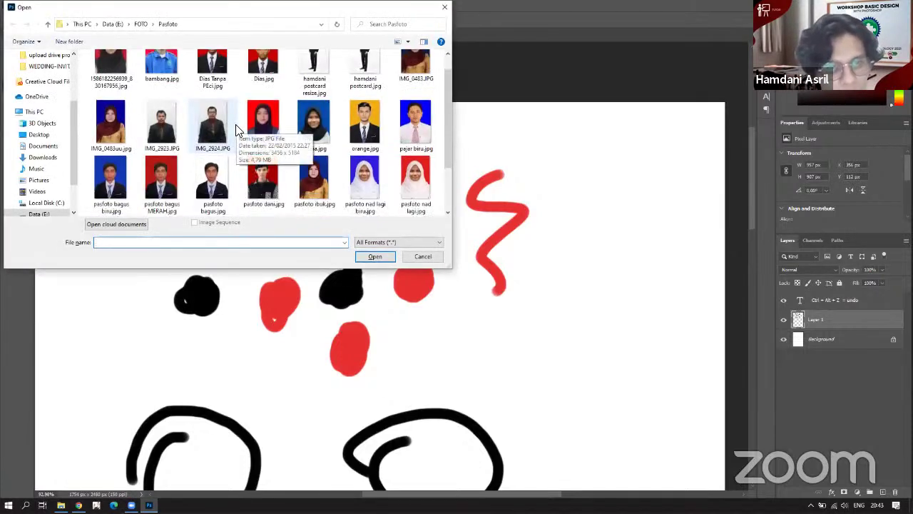
scroll(235, 125, up, 1)
click(225, 112)
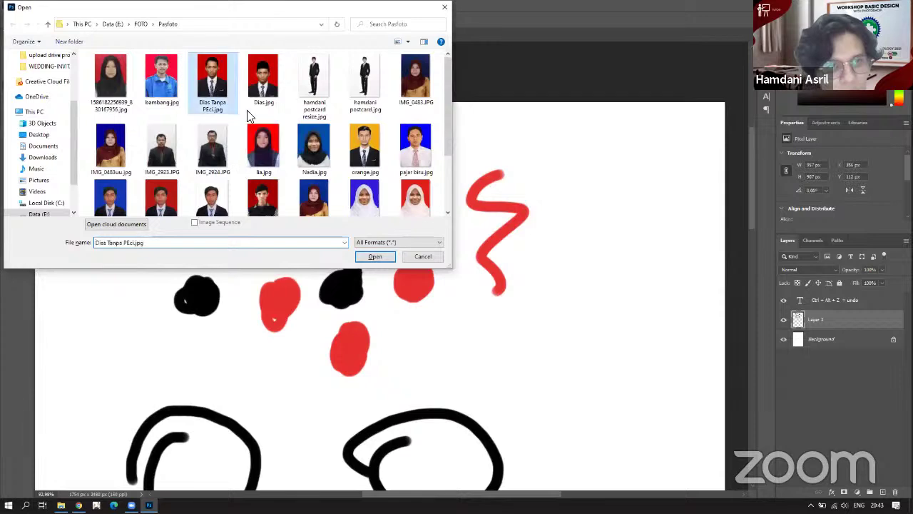
click(376, 257)
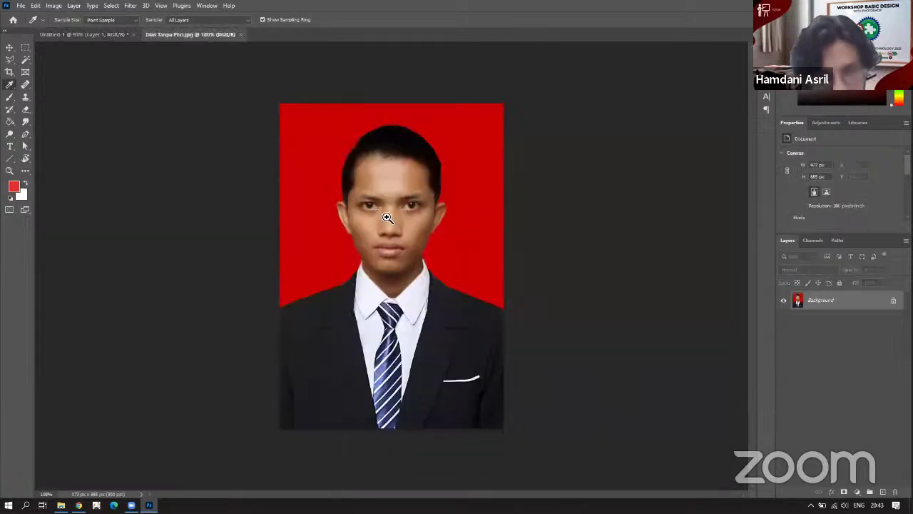
Pan the photo to the lower face after checking the Toolbox PDF, and select the healing tools.
scroll(377, 211, up, 5)
scroll(385, 207, down, 3)
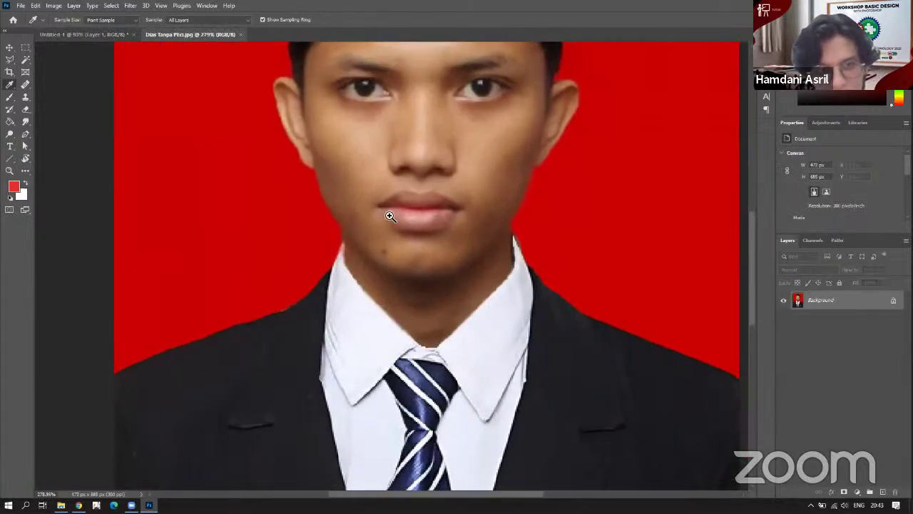
scroll(396, 217, up, 5)
drag(233, 206, 212, 207)
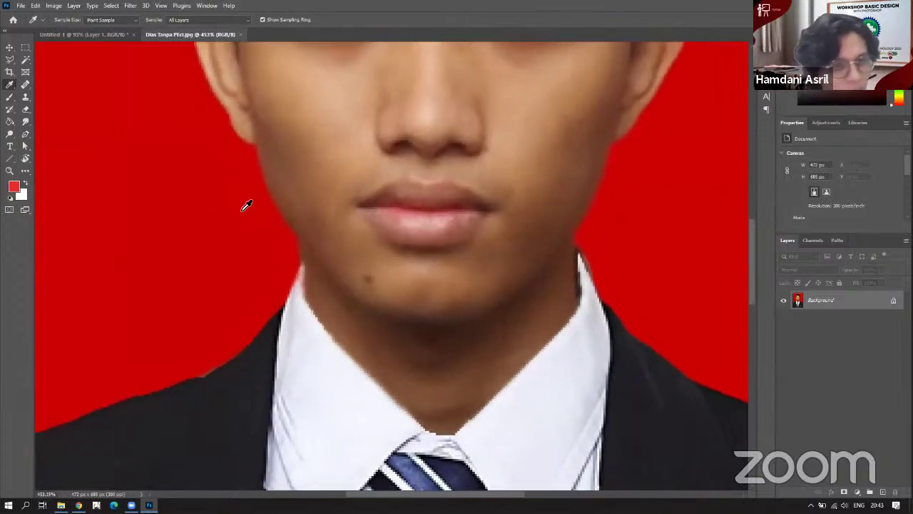
key(alt+Tab)
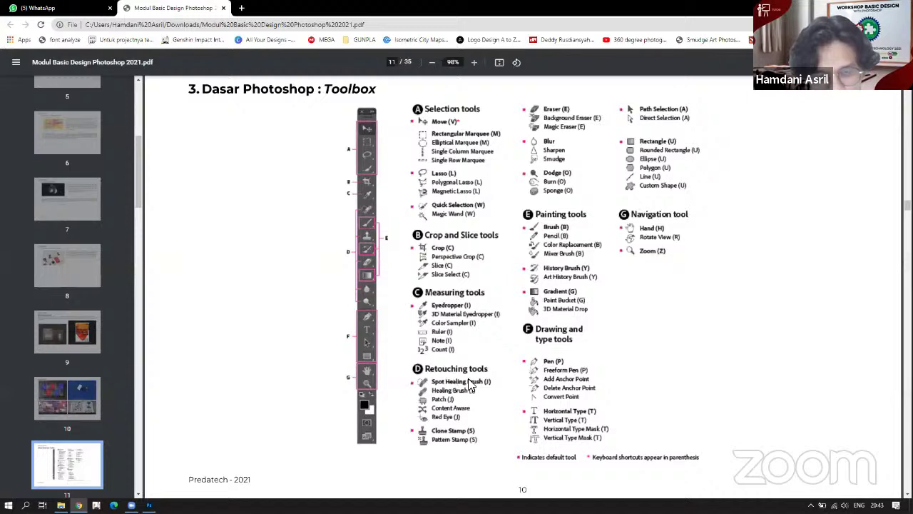
key(alt+Tab)
drag(335, 245, 363, 251)
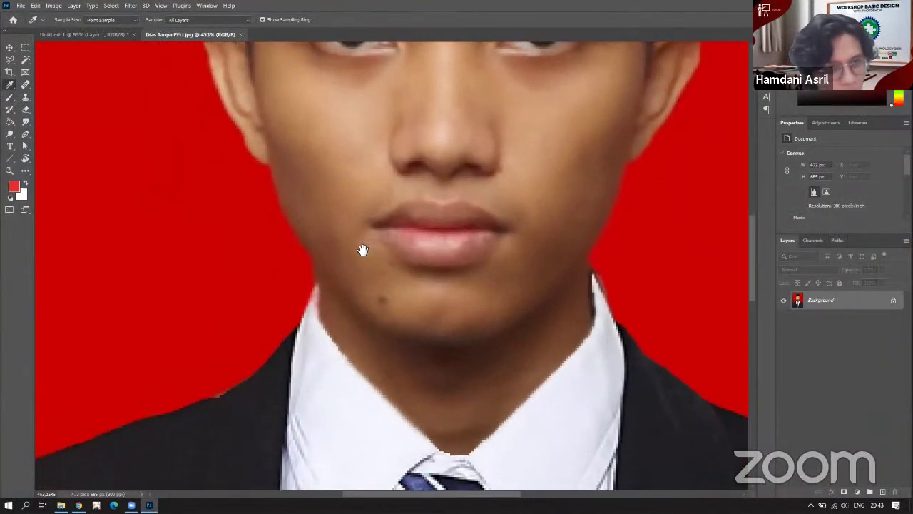
click(24, 85)
Use a half-size Spot Healing Brush to heal the chin mole and a spot near the lips.
click(29, 84)
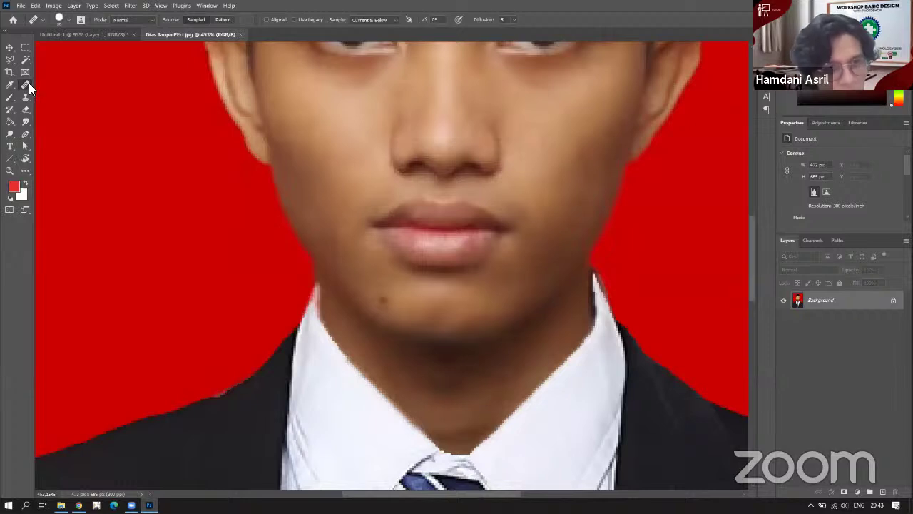
key(shift+j)
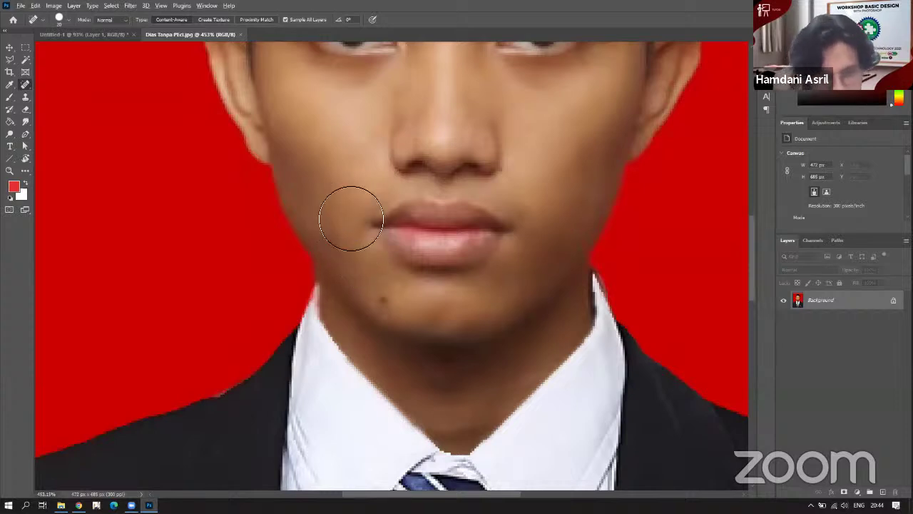
key(bracketleft)
key(bracketleft)
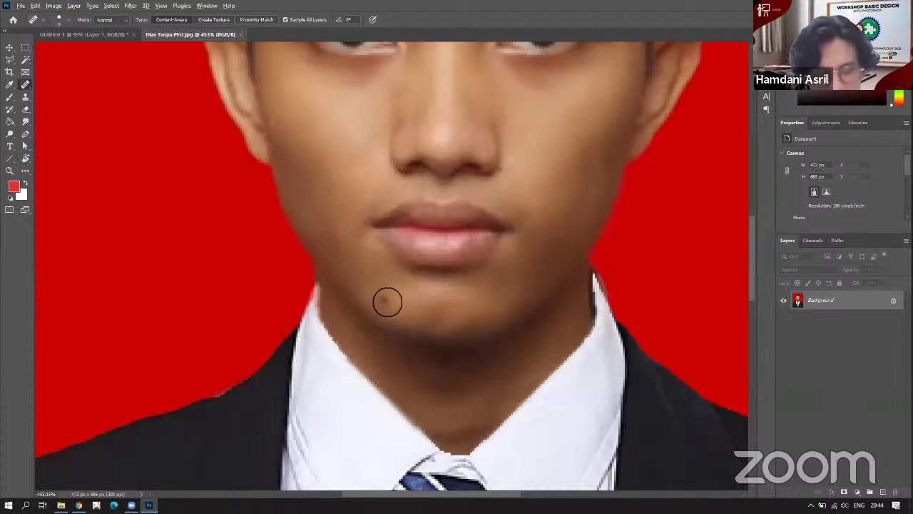
click(390, 299)
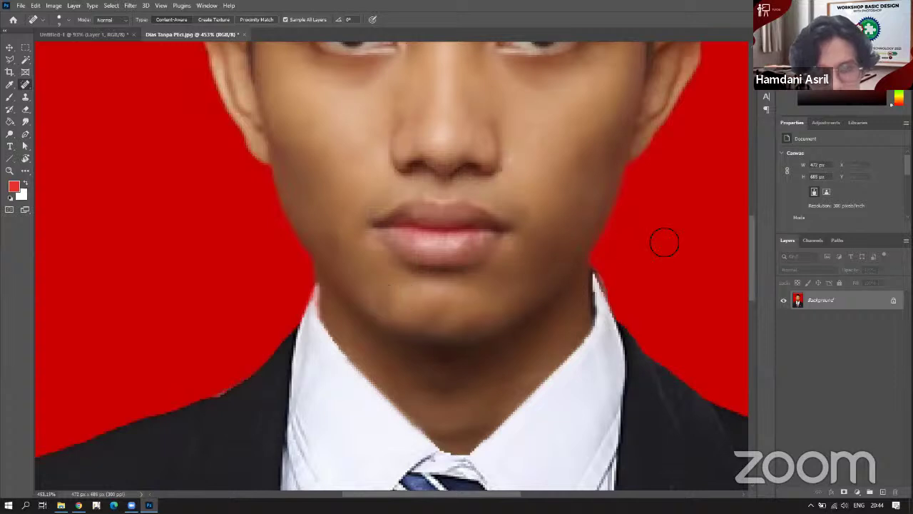
click(471, 221)
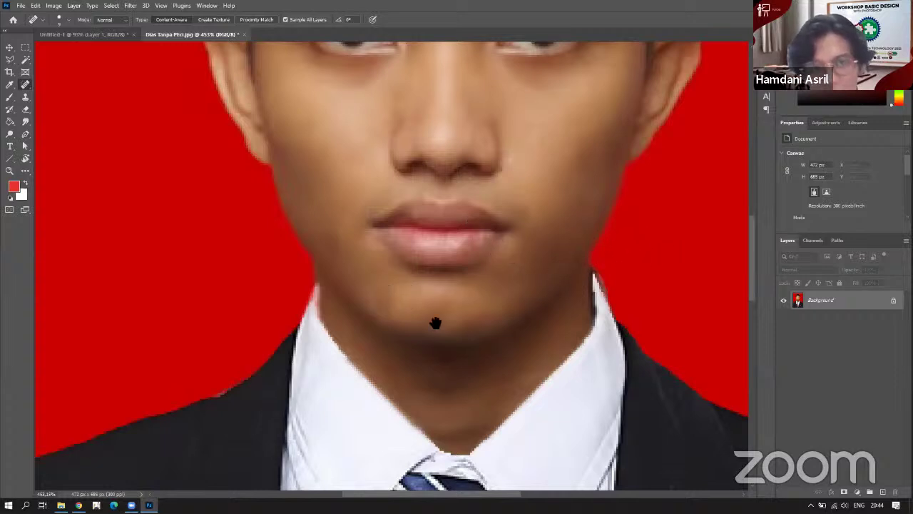
mouse_move(435, 323)
mouse_down()
mouse_move(363, 322)
mouse_move(371, 361)
mouse_up()
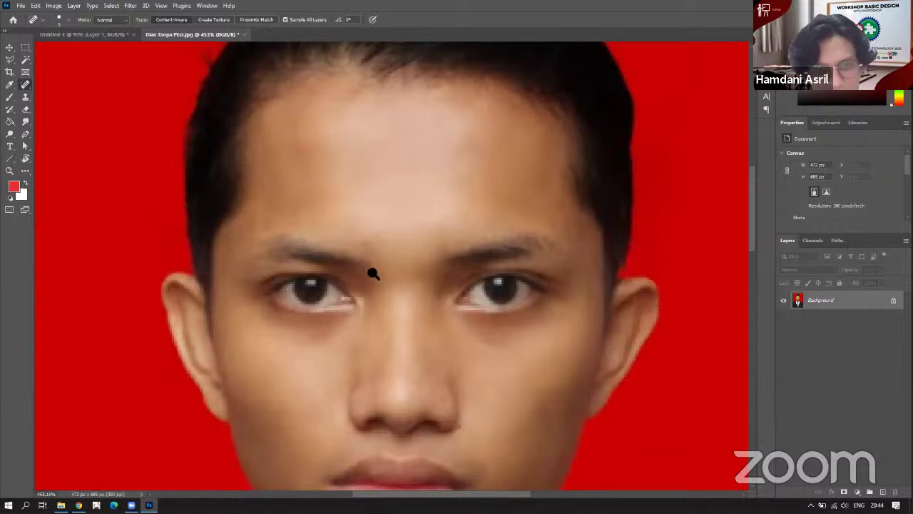
scroll(372, 273, up, 2)
scroll(357, 267, up, 1)
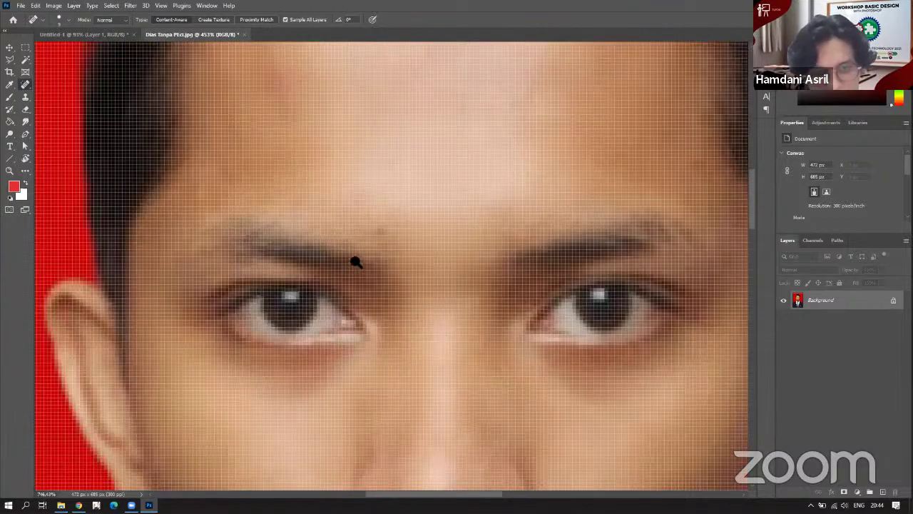
scroll(356, 261, down, 4)
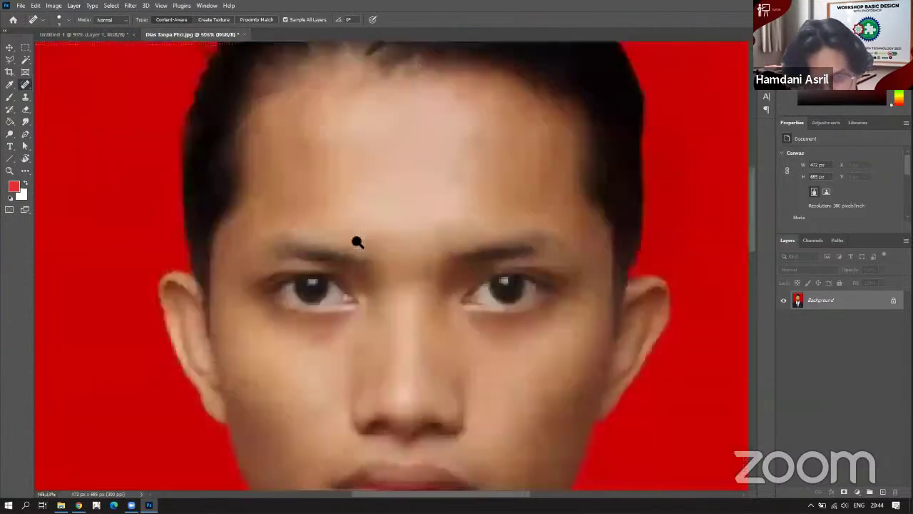
scroll(356, 242, down, 1)
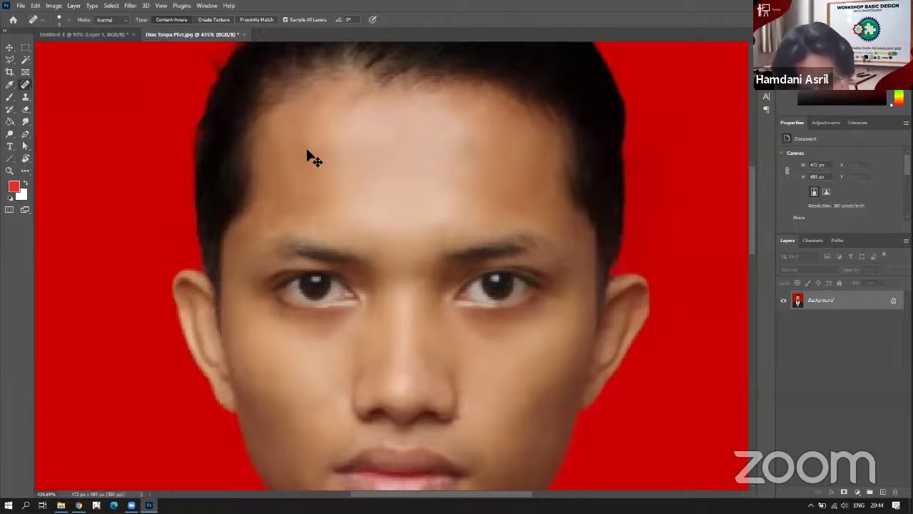
Enlarge the Spot Healing Brush and heal across the forehead, lips, mouth and cheeks.
key(bracketright)
drag(309, 152, 338, 198)
mouse_move(428, 234)
mouse_down()
mouse_move(432, 136)
mouse_move(436, 143)
mouse_up()
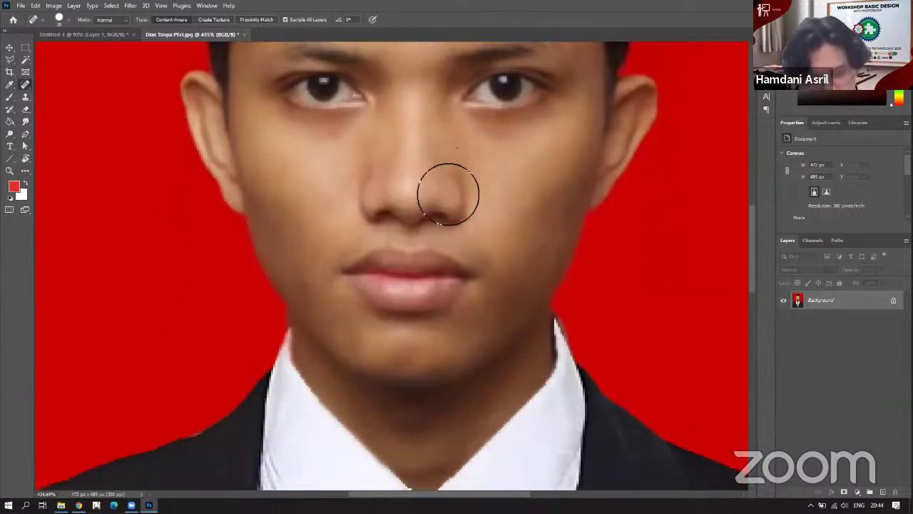
key(bracketright)
key(bracketright)
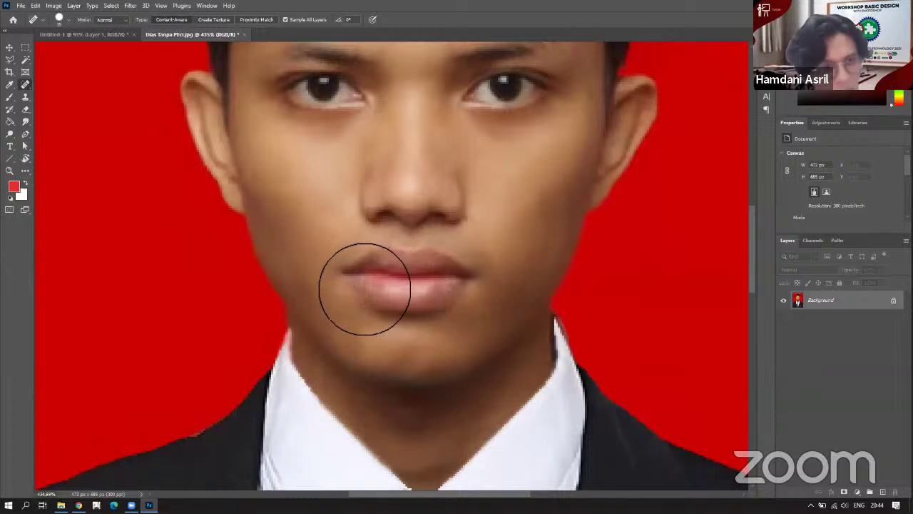
mouse_move(365, 289)
mouse_down()
mouse_move(466, 280)
mouse_move(480, 293)
mouse_move(376, 306)
mouse_move(542, 298)
mouse_up()
mouse_move(397, 320)
mouse_down()
mouse_move(455, 331)
mouse_move(503, 266)
mouse_move(407, 272)
mouse_up()
click(350, 250)
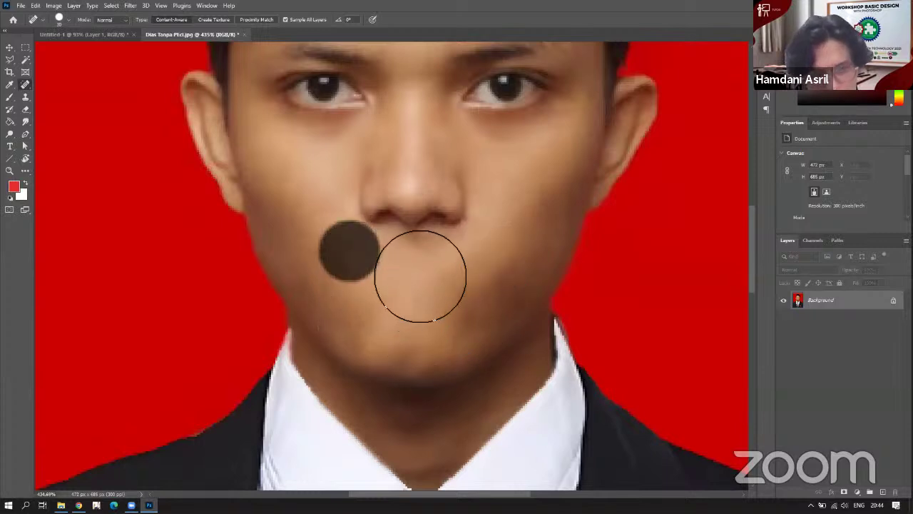
click(387, 259)
click(441, 255)
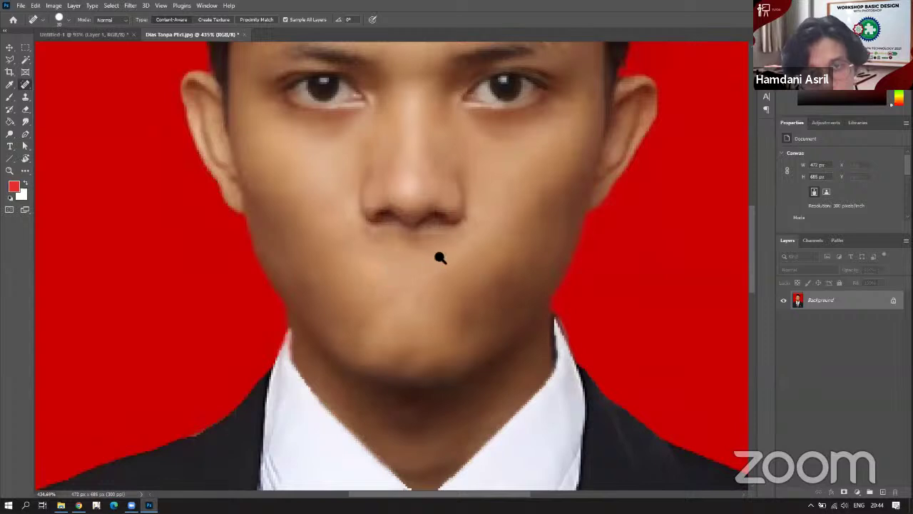
Heal over the nose, upper lip and both eyes, then briefly check the Toolbox PDF.
scroll(440, 258, down, 3)
click(398, 214)
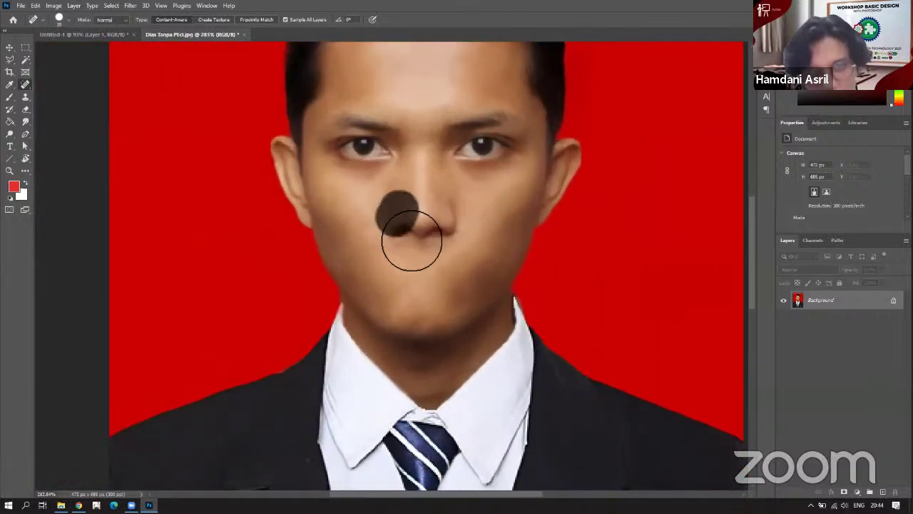
mouse_move(434, 239)
mouse_down()
mouse_move(409, 233)
mouse_move(418, 247)
mouse_move(511, 245)
mouse_move(444, 271)
mouse_move(418, 243)
mouse_move(443, 223)
mouse_move(404, 241)
mouse_move(373, 271)
mouse_up()
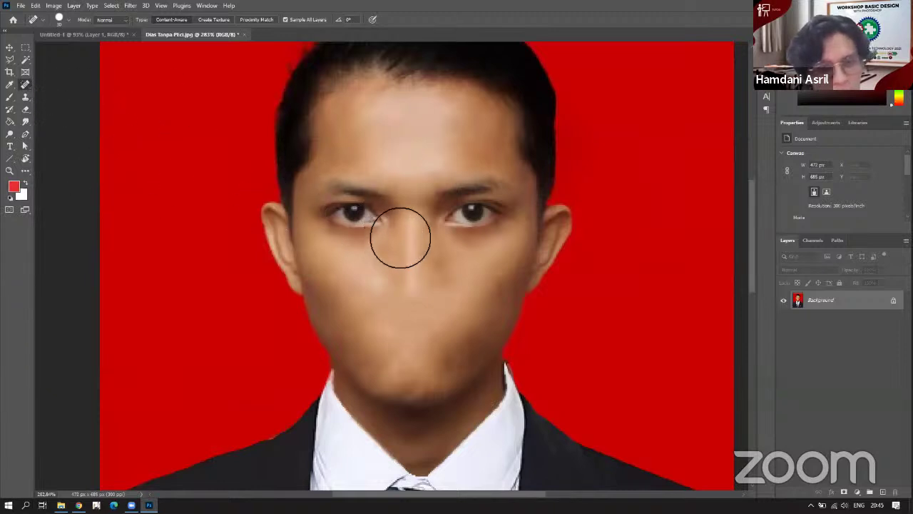
mouse_move(388, 220)
mouse_down()
mouse_move(336, 202)
mouse_move(347, 224)
mouse_move(385, 224)
mouse_move(362, 228)
mouse_move(376, 233)
mouse_move(336, 211)
mouse_move(351, 236)
mouse_move(375, 218)
mouse_move(356, 205)
mouse_move(386, 234)
mouse_up()
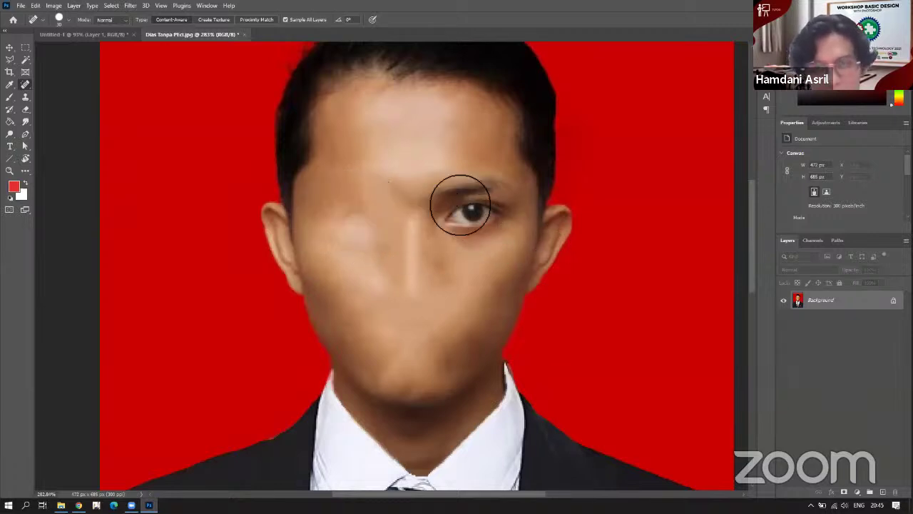
mouse_move(460, 205)
mouse_down()
mouse_move(469, 238)
mouse_move(409, 247)
mouse_up()
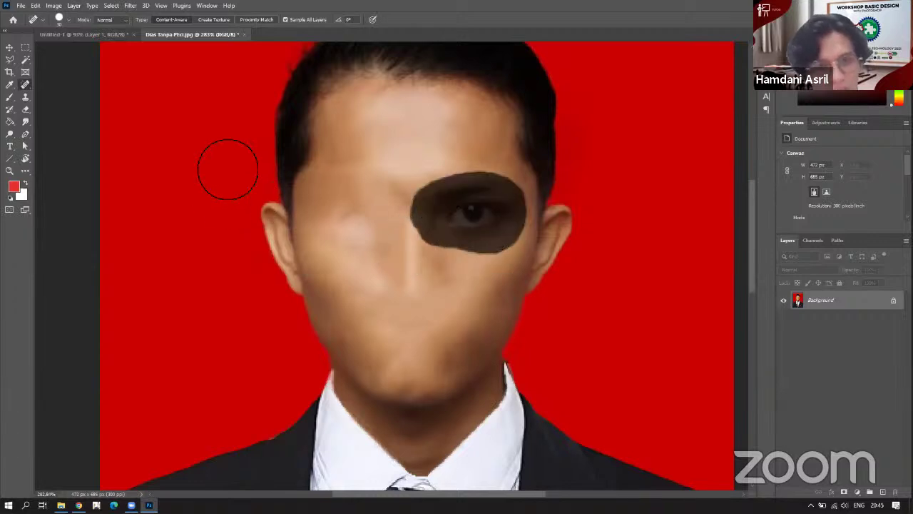
mouse_move(399, 204)
mouse_down()
mouse_move(413, 222)
mouse_move(405, 193)
mouse_move(425, 205)
mouse_move(442, 182)
mouse_up()
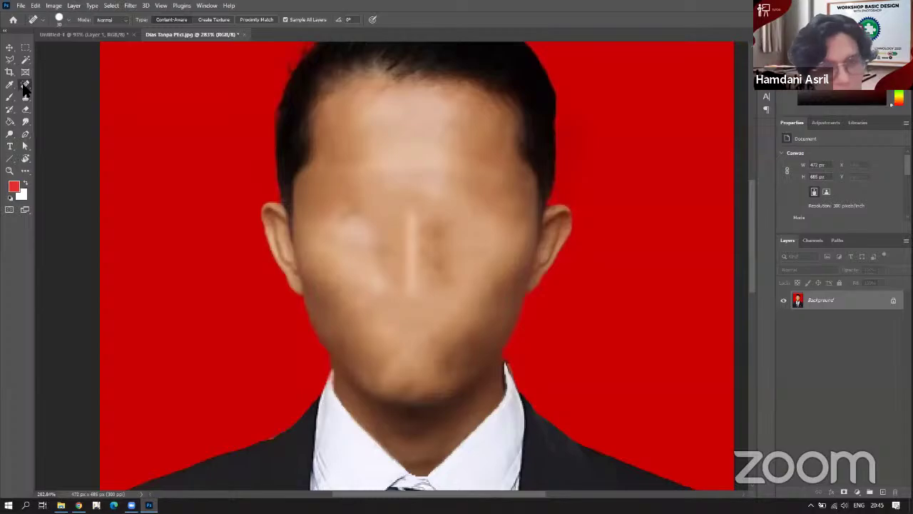
key(alt+Tab)
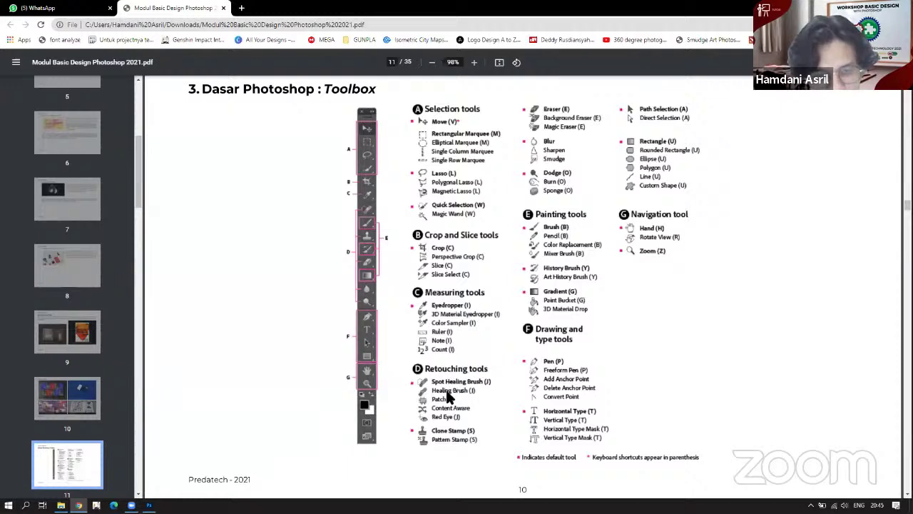
key(alt+Tab)
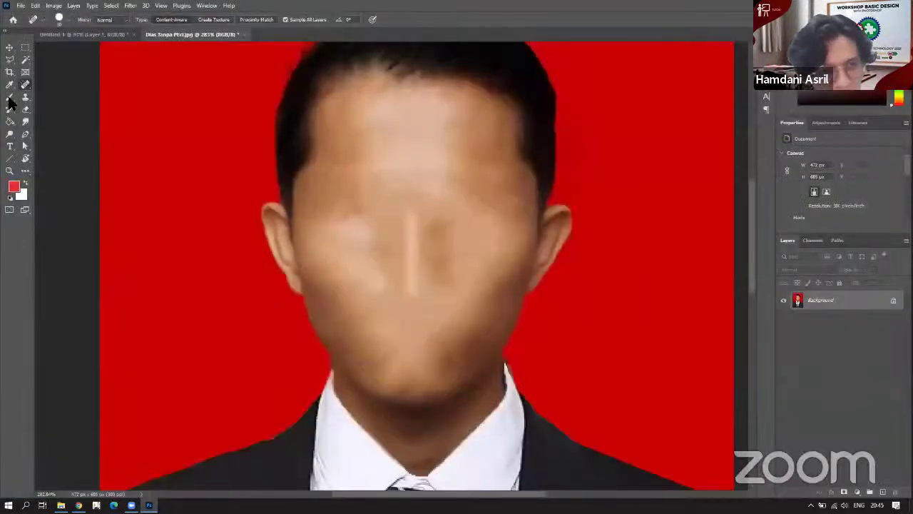
Undo the smeared healing strokes and bring up the healing tool variants flyout.
key(ctrl+z)
key(ctrl+z)
key(ctrl+z)
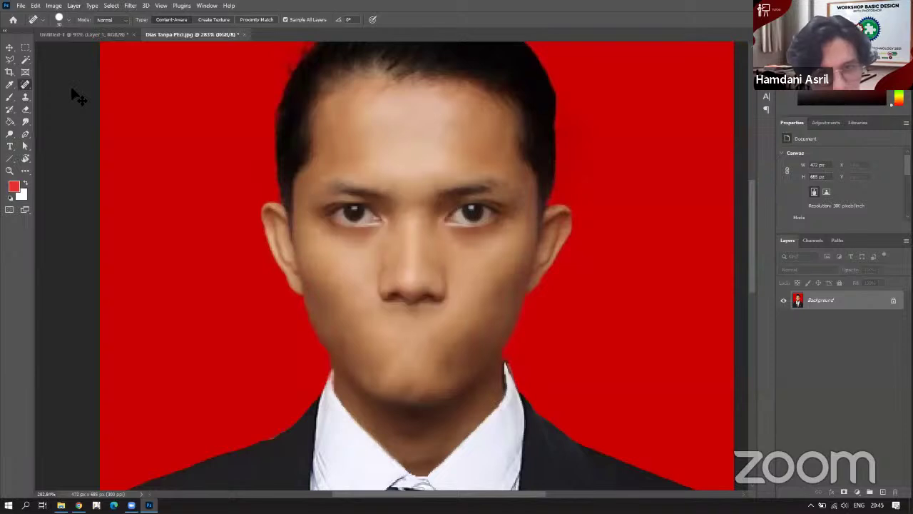
key(ctrl+z)
key(ctrl+z)
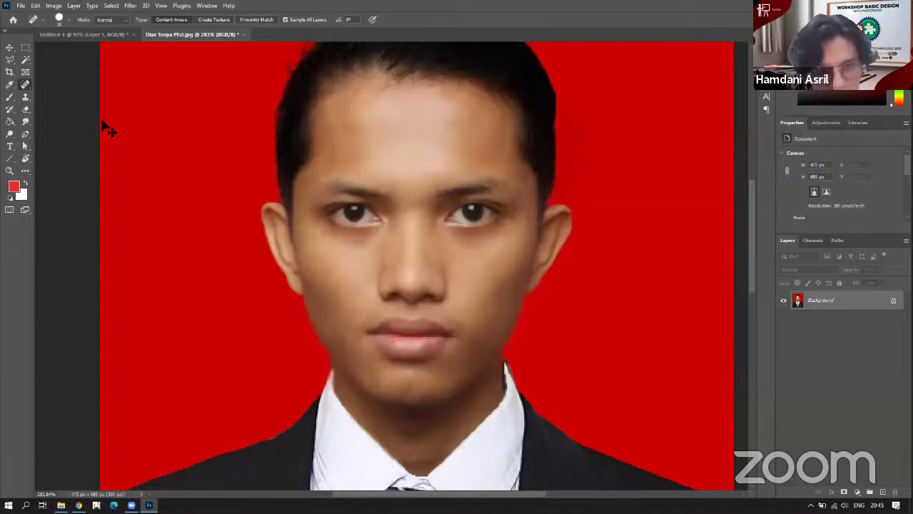
right_click(25, 86)
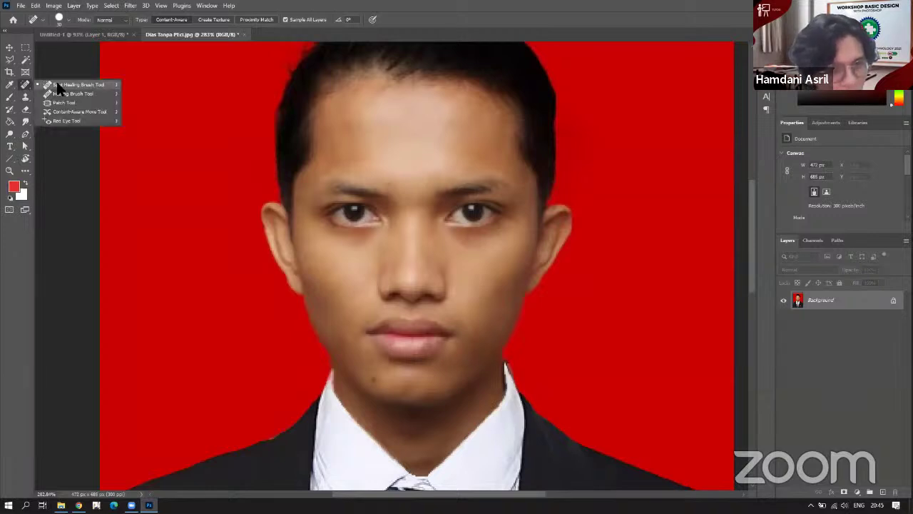
click(25, 85)
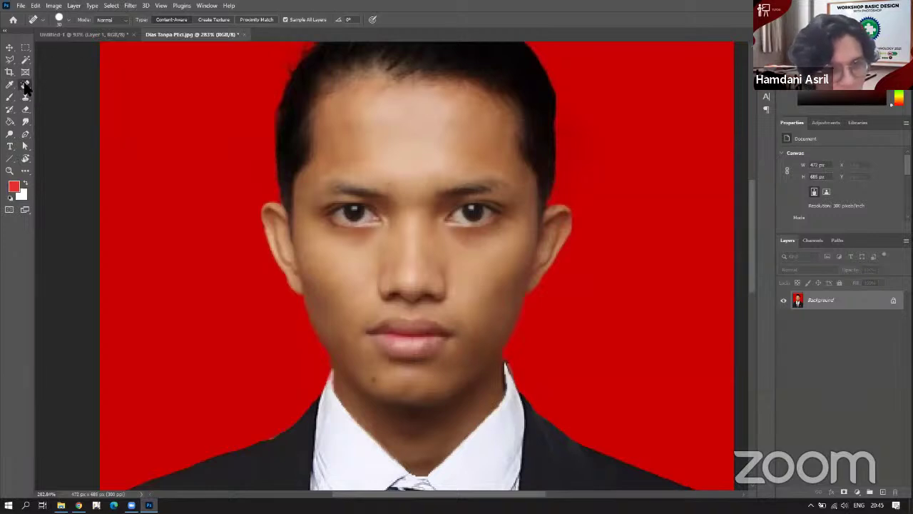
right_click(25, 88)
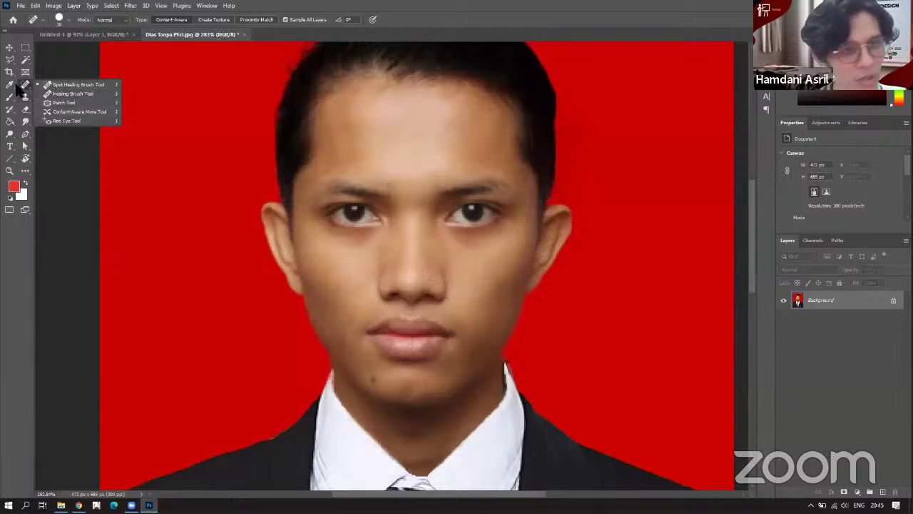
click(64, 61)
right_click(25, 84)
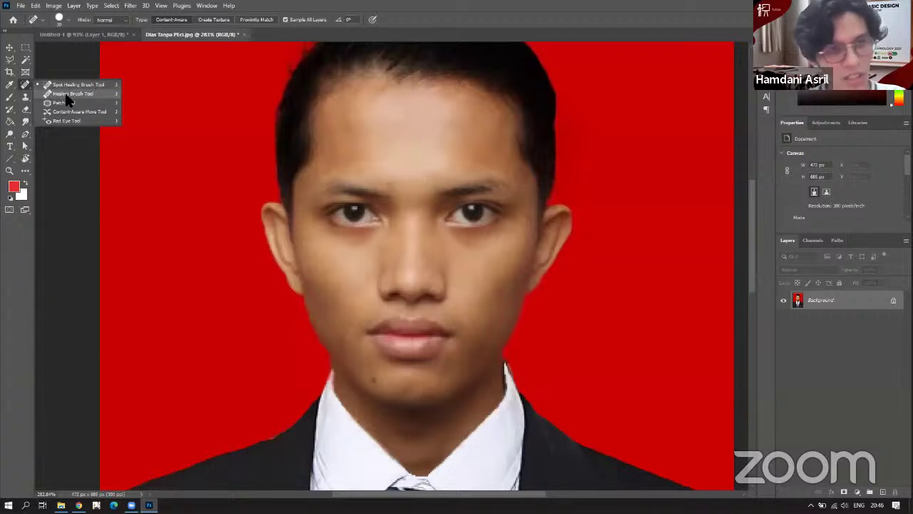
Select the regular Healing Brush at half size and sample nose skin as the source.
click(62, 96)
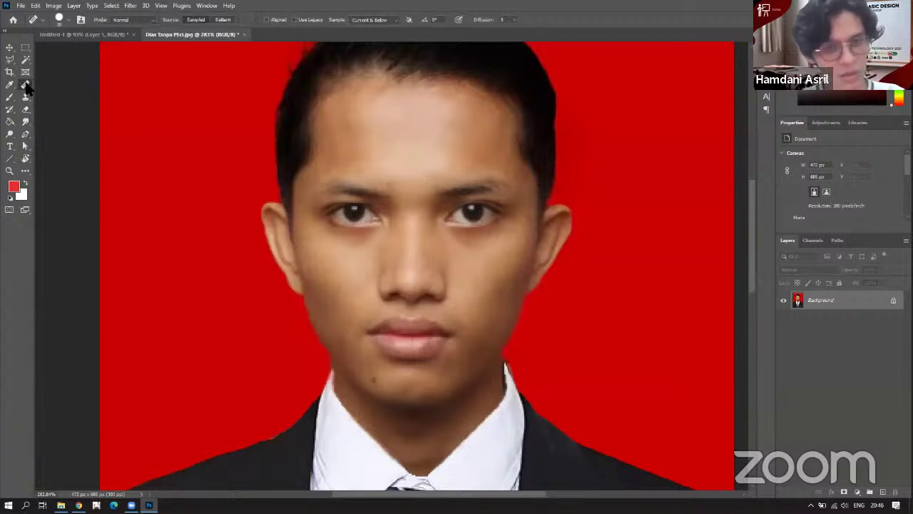
key(bracketleft)
key(bracketleft)
key(bracketleft)
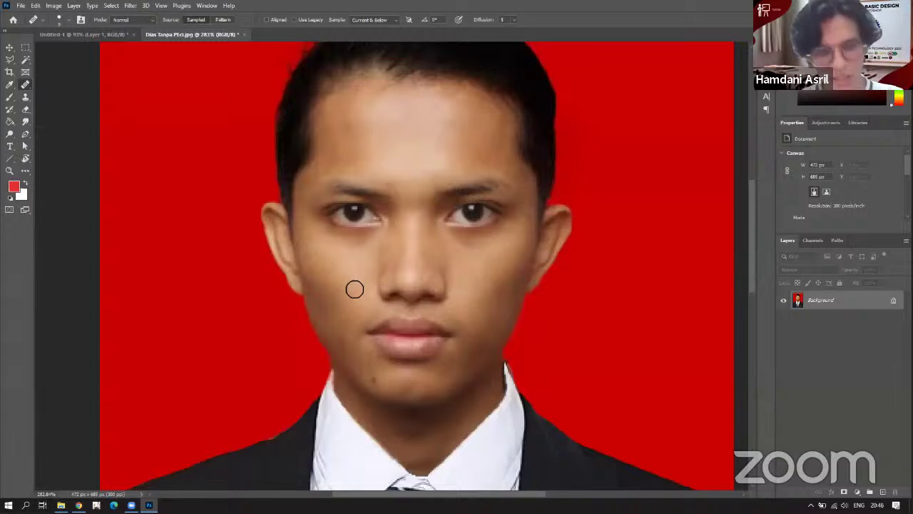
scroll(420, 319, up, 5)
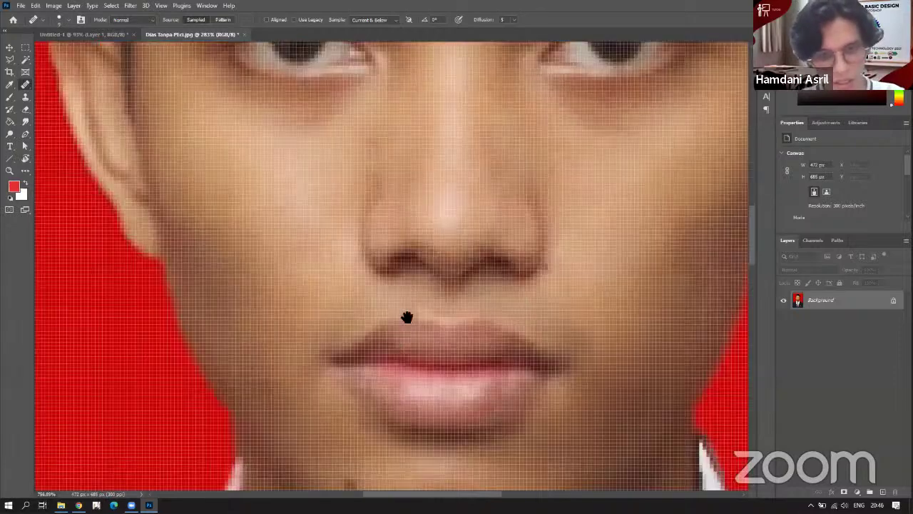
scroll(376, 217, down, 5)
scroll(381, 273, down, 3)
scroll(338, 229, up, 2)
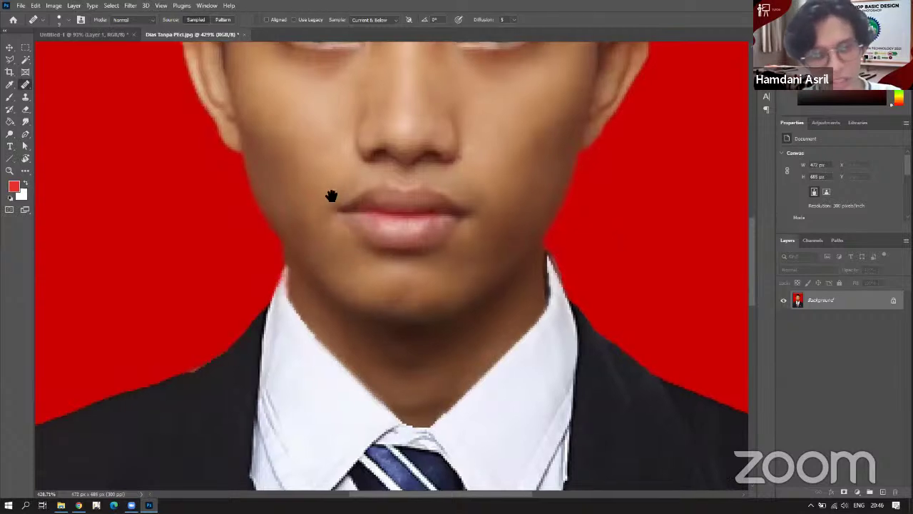
mouse_move(331, 195)
mouse_down()
mouse_move(307, 237)
mouse_move(322, 282)
mouse_up()
right_click(25, 86)
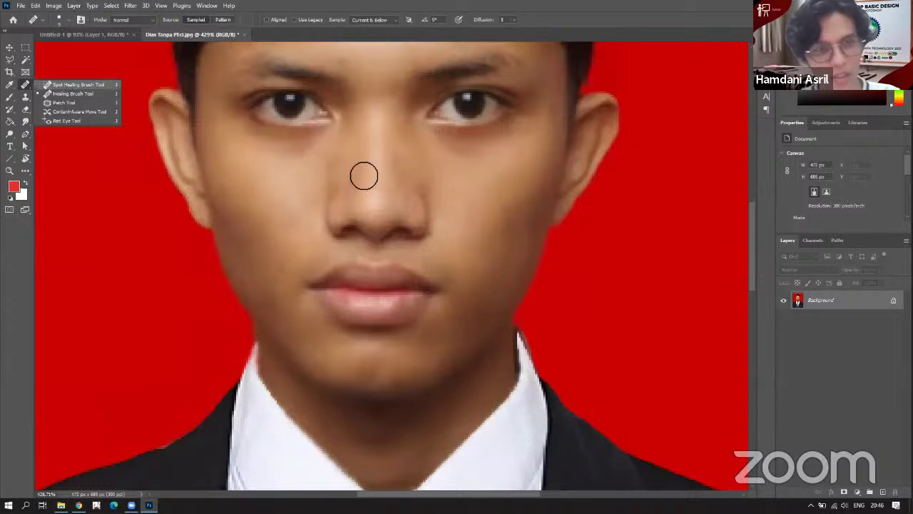
alt+click(339, 187)
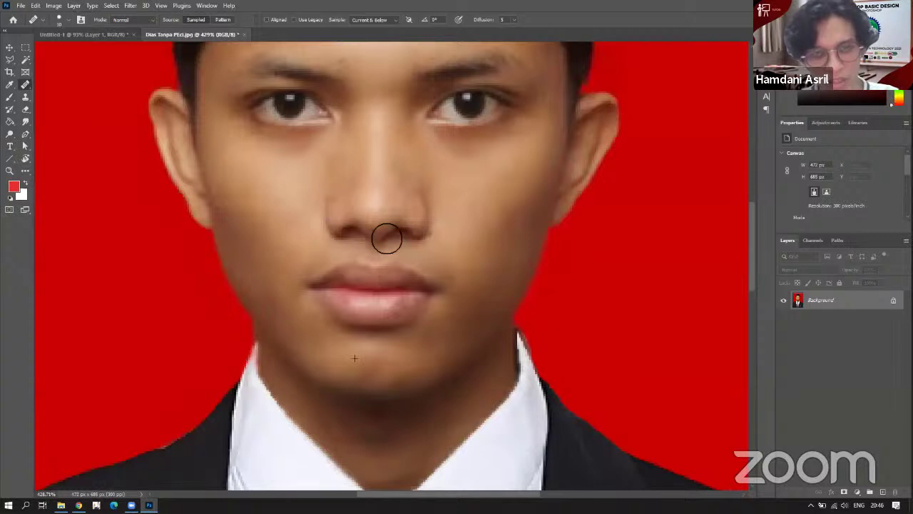
right_click(26, 85)
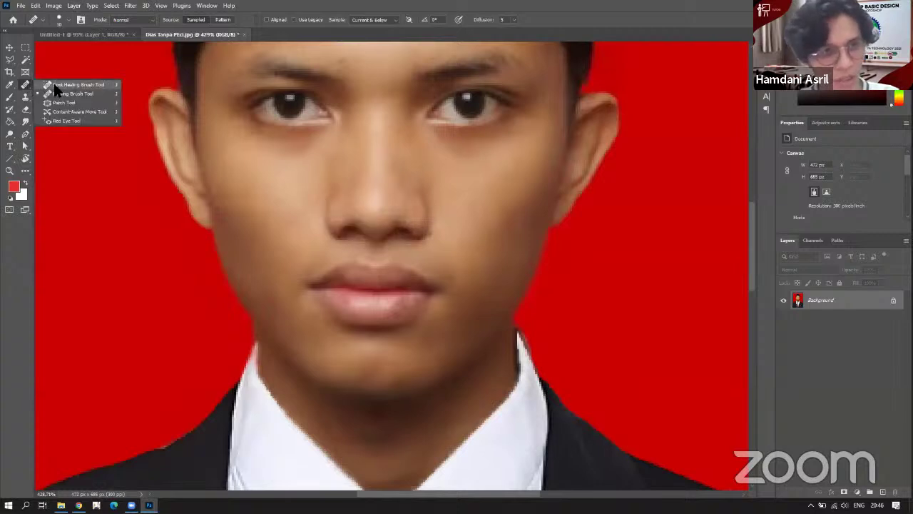
click(55, 85)
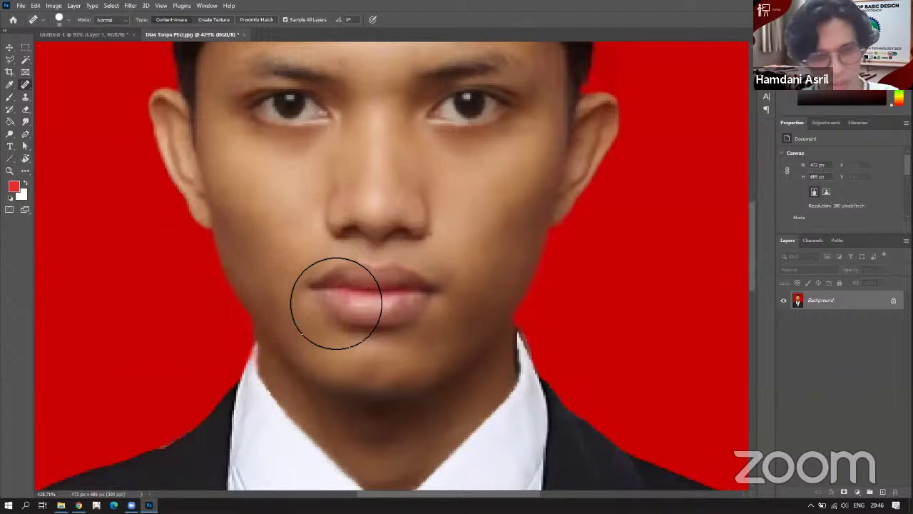
mouse_move(336, 303)
mouse_down()
mouse_move(433, 305)
mouse_move(430, 321)
mouse_move(350, 320)
mouse_move(388, 310)
mouse_move(383, 296)
mouse_move(363, 296)
mouse_move(355, 305)
mouse_move(395, 310)
mouse_up()
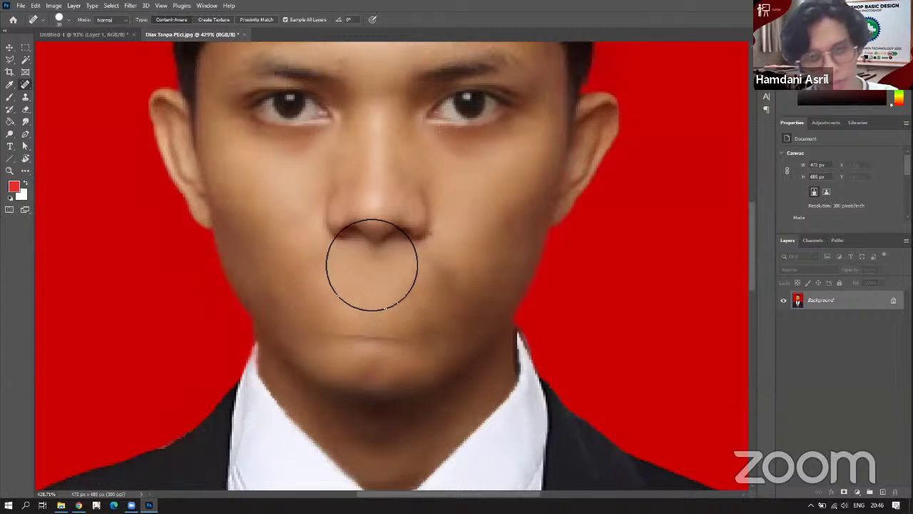
key(bracketleft)
key(bracketleft)
key(bracketleft)
key(bracketleft)
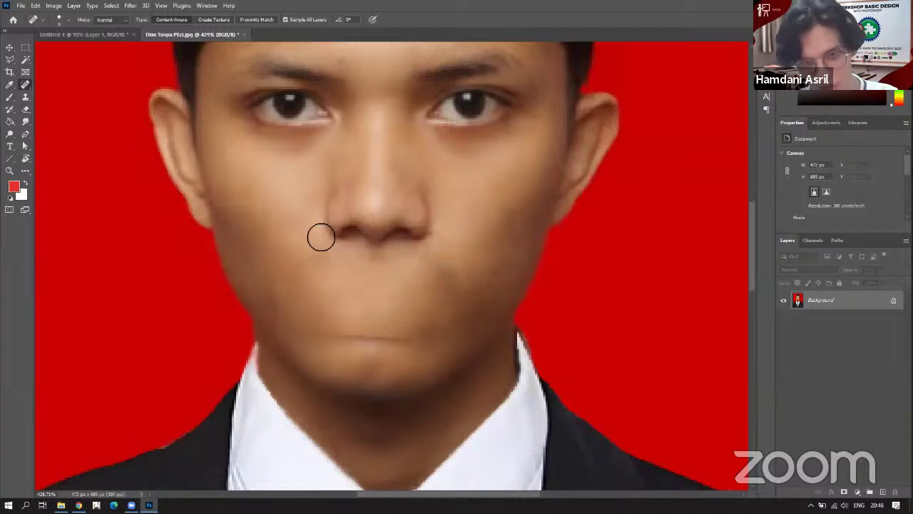
mouse_move(285, 313)
mouse_down()
mouse_move(341, 351)
mouse_move(438, 351)
mouse_move(453, 297)
mouse_move(369, 251)
mouse_move(294, 278)
mouse_move(291, 324)
mouse_move(253, 322)
mouse_up()
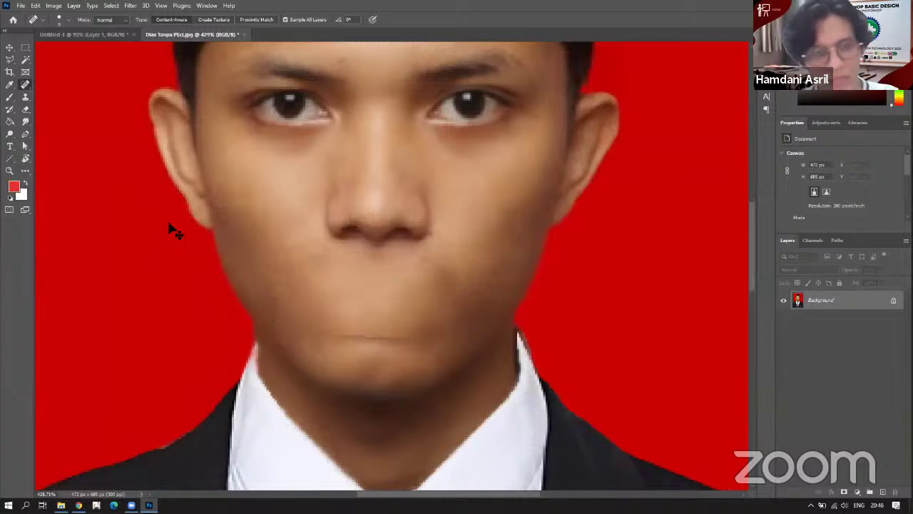
key(ctrl+z)
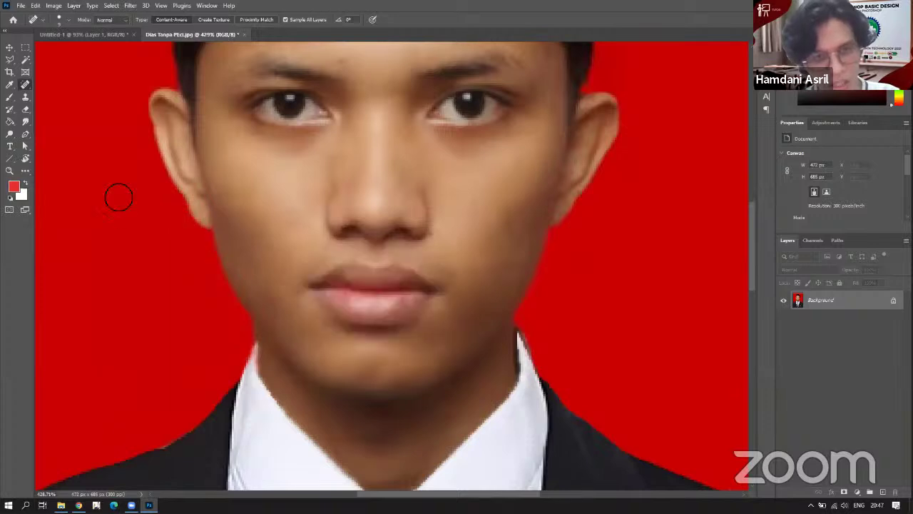
right_click(25, 84)
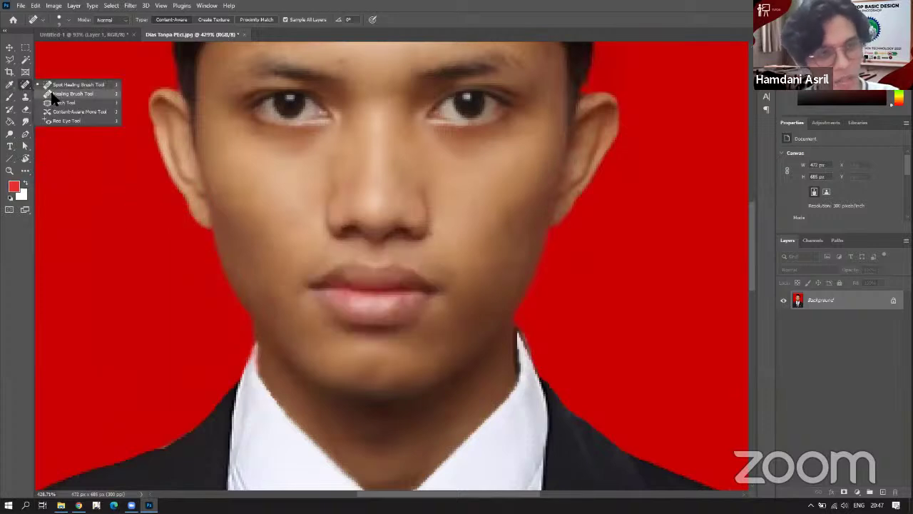
Sample forehead skin with the Healing Brush and heal between the eyebrows, then view the Toolbox PDF.
click(53, 95)
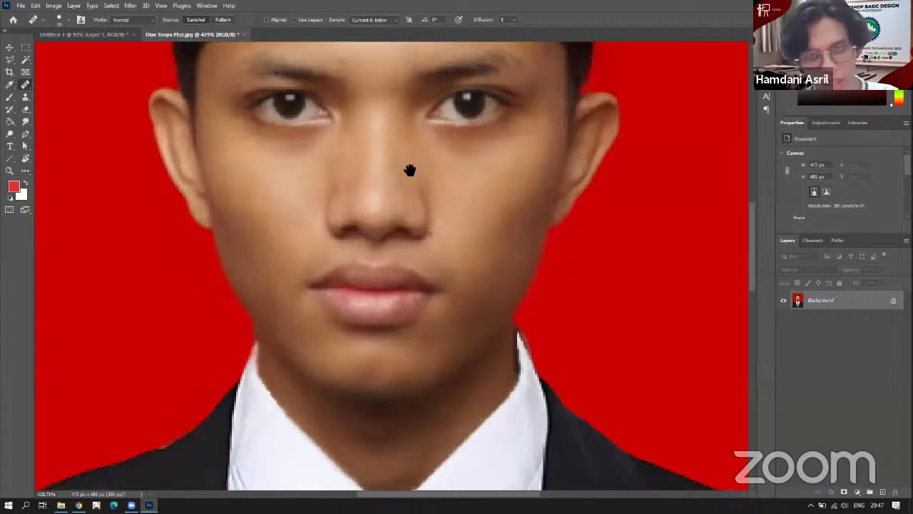
mouse_move(410, 170)
mouse_down()
mouse_move(396, 183)
mouse_move(385, 281)
mouse_up()
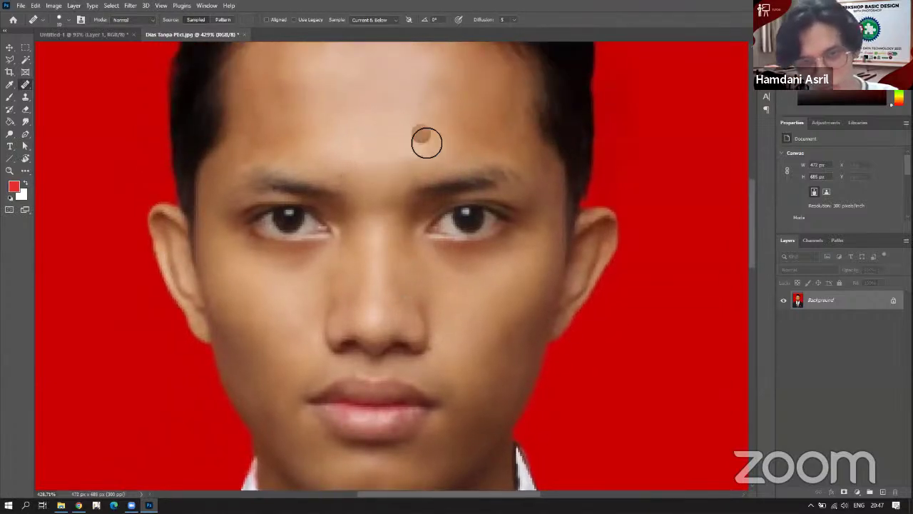
click(421, 143)
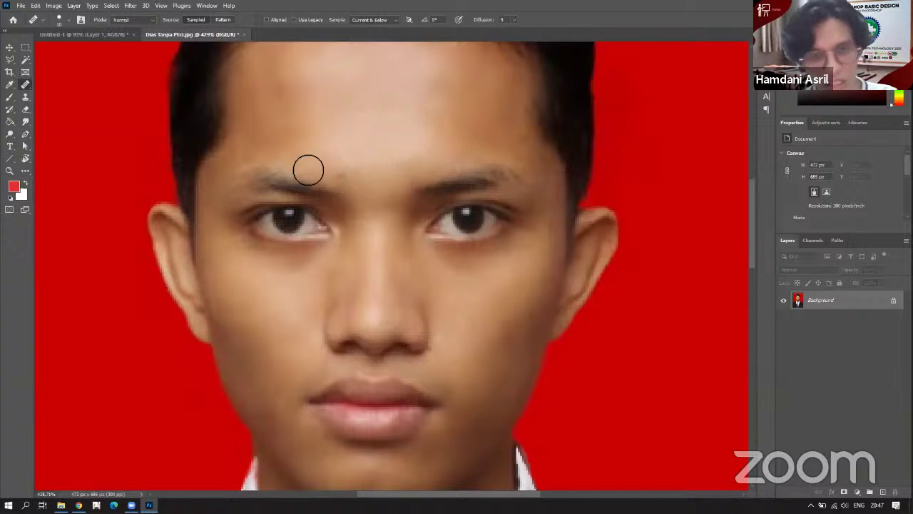
drag(349, 175, 353, 170)
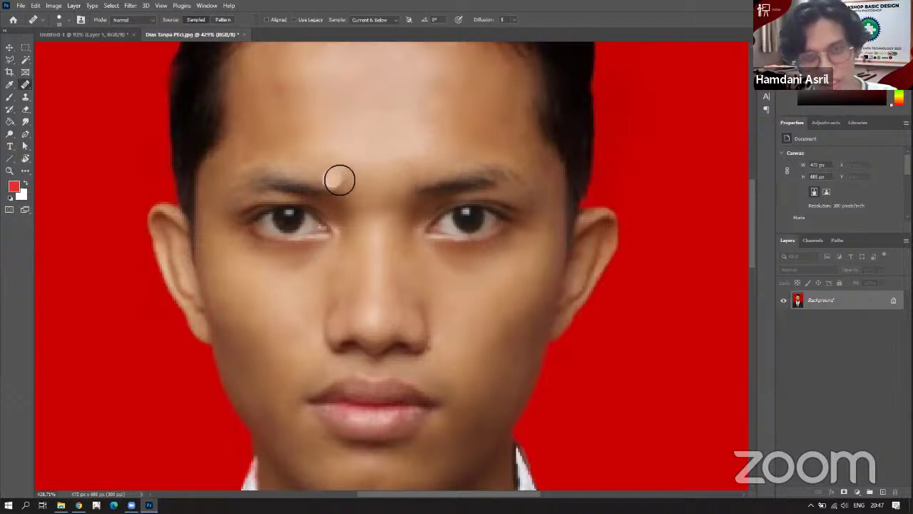
mouse_move(347, 175)
mouse_down()
mouse_move(277, 136)
mouse_move(351, 154)
mouse_move(347, 173)
mouse_move(304, 150)
mouse_move(335, 150)
mouse_move(365, 178)
mouse_move(322, 155)
mouse_move(311, 168)
mouse_move(359, 188)
mouse_move(288, 154)
mouse_move(351, 189)
mouse_move(294, 181)
mouse_move(330, 194)
mouse_move(263, 175)
mouse_move(356, 190)
mouse_move(348, 180)
mouse_move(296, 189)
mouse_move(259, 175)
mouse_move(247, 192)
mouse_move(320, 181)
mouse_move(342, 195)
mouse_move(313, 193)
mouse_up()
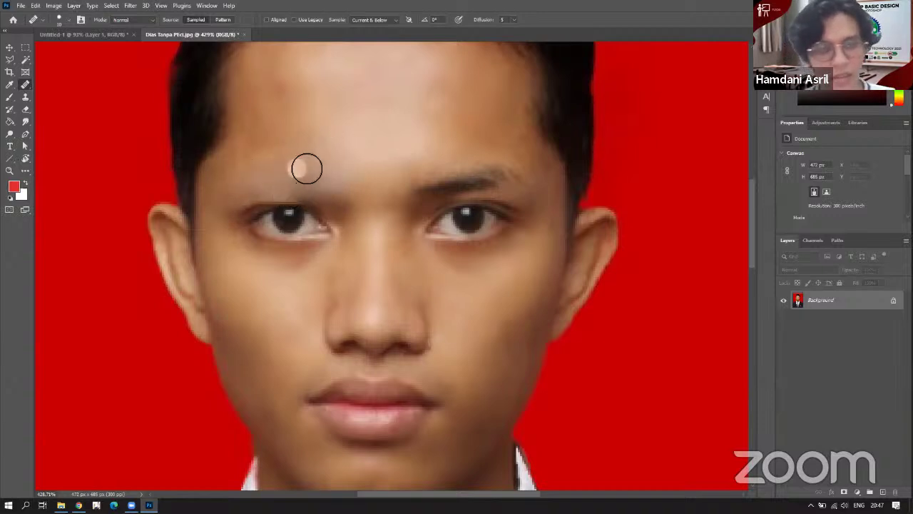
key(alt+Tab)
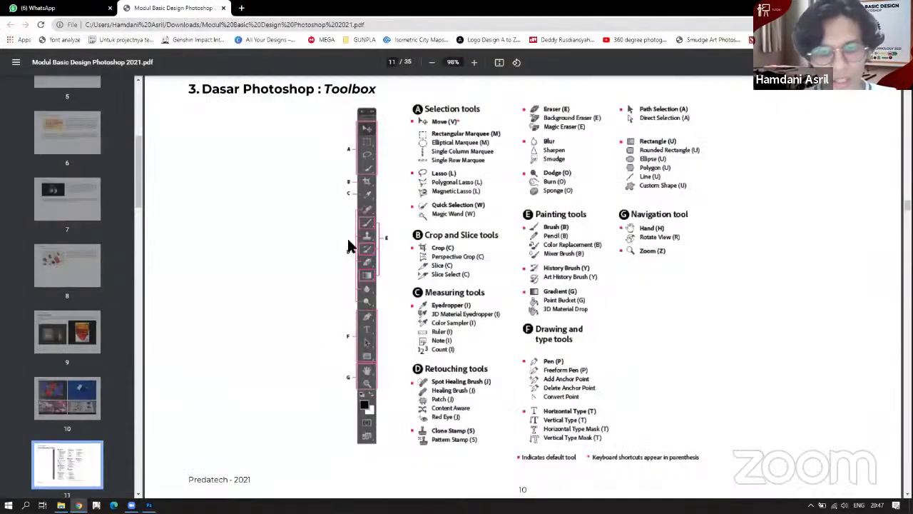
Back in Photoshop, erase a white patch over the portrait's left eye with the Eraser Tool.
key(alt+Tab)
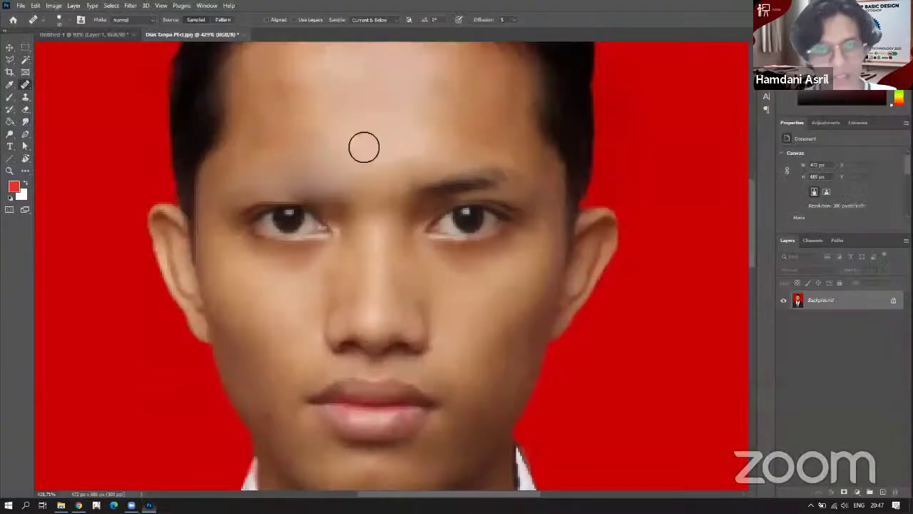
right_click(25, 110)
click(86, 109)
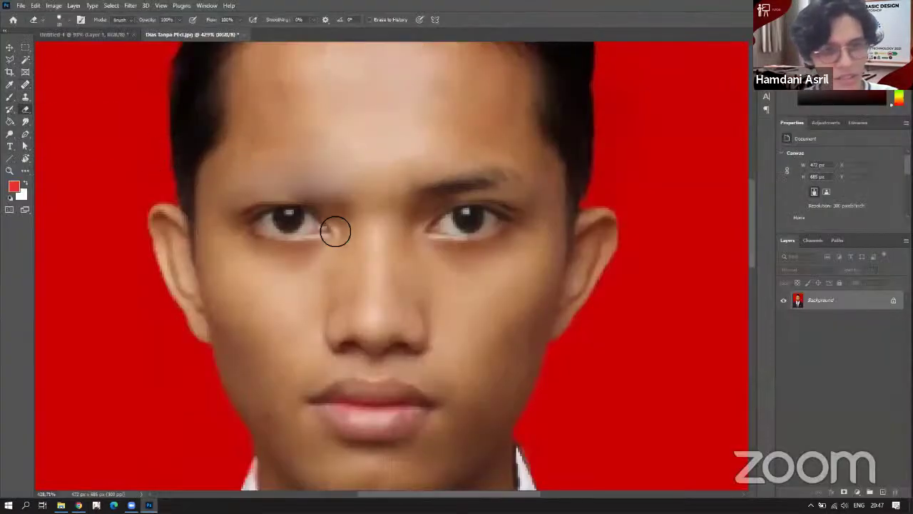
mouse_move(332, 228)
mouse_down()
mouse_move(274, 246)
mouse_move(289, 222)
mouse_move(279, 206)
mouse_move(307, 217)
mouse_up()
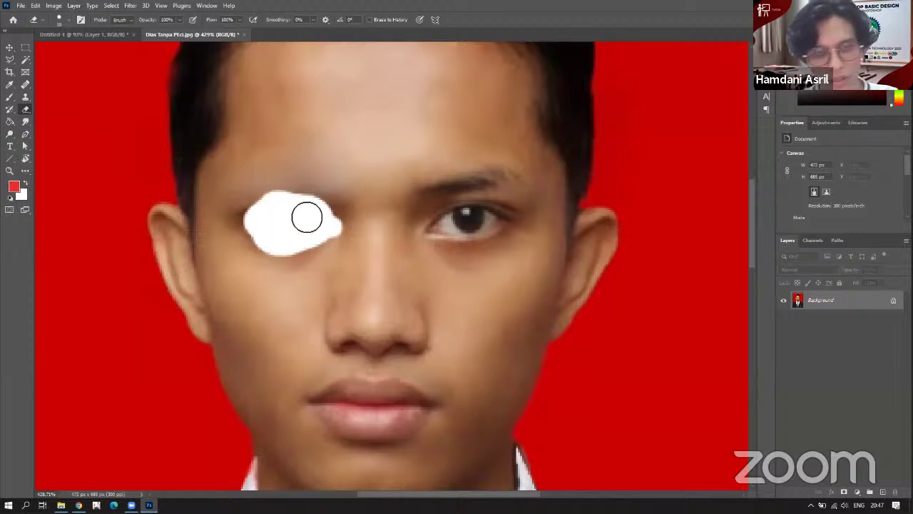
Close the portrait without saving, then erase the red squiggle and upper-right black blob.
click(244, 35)
click(455, 190)
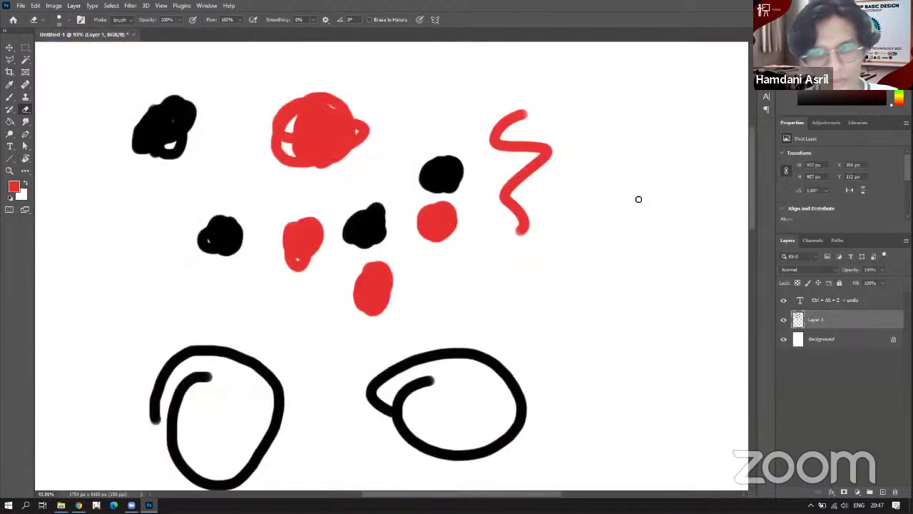
mouse_move(523, 124)
mouse_down()
mouse_move(511, 150)
mouse_move(554, 159)
mouse_move(519, 181)
mouse_move(510, 230)
mouse_move(525, 251)
mouse_move(526, 221)
mouse_up()
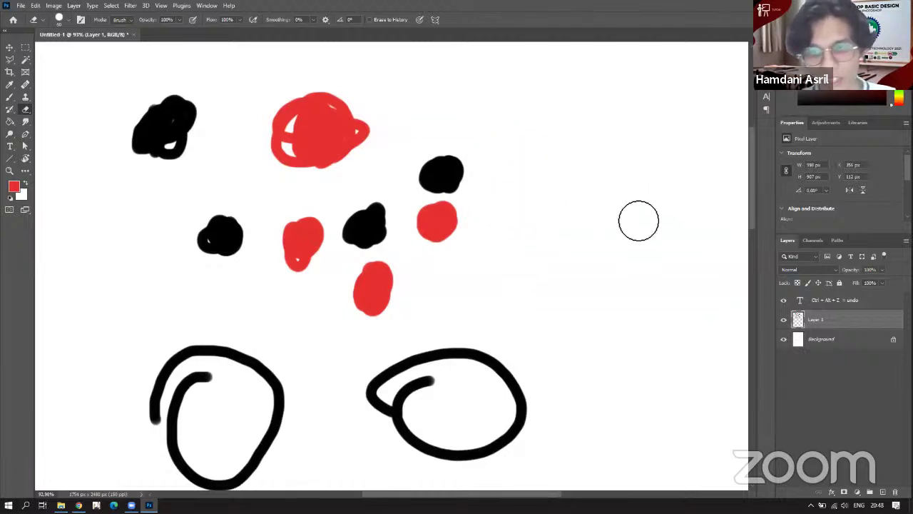
scroll(546, 236, down, 1)
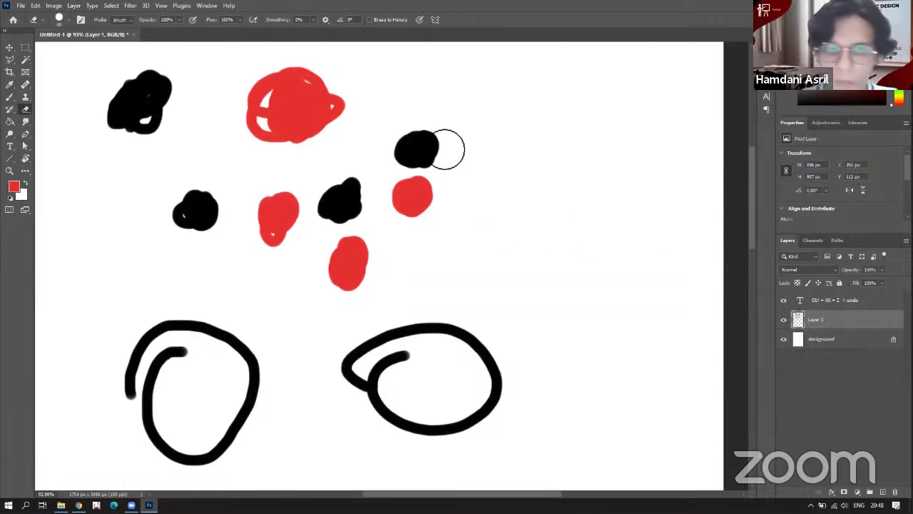
mouse_move(422, 145)
mouse_down()
mouse_move(414, 153)
mouse_move(433, 139)
mouse_up()
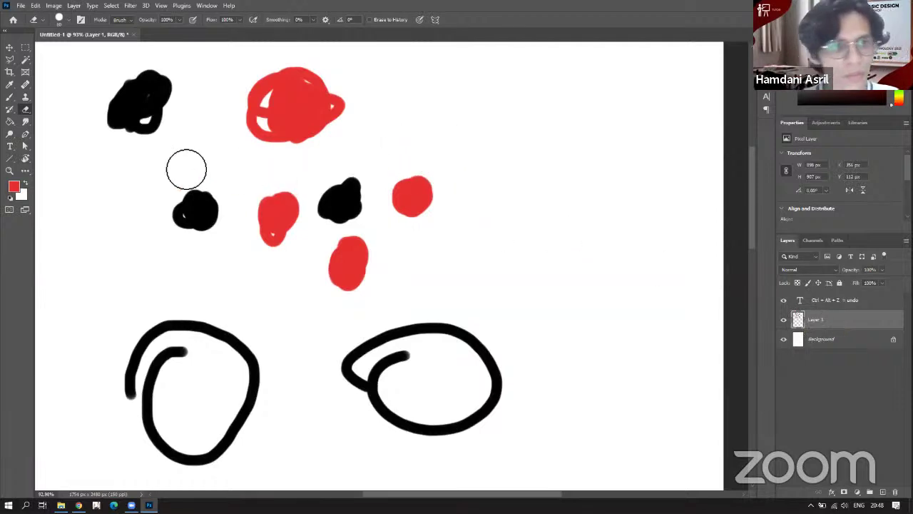
Check the Toolbox PDF, then bring the canvas's middle blobs into view.
key(alt+Tab)
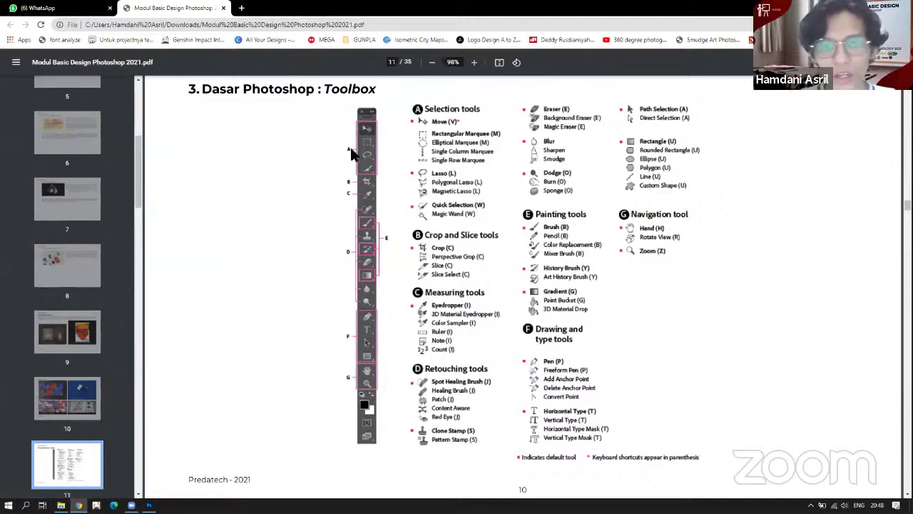
key(alt+Tab)
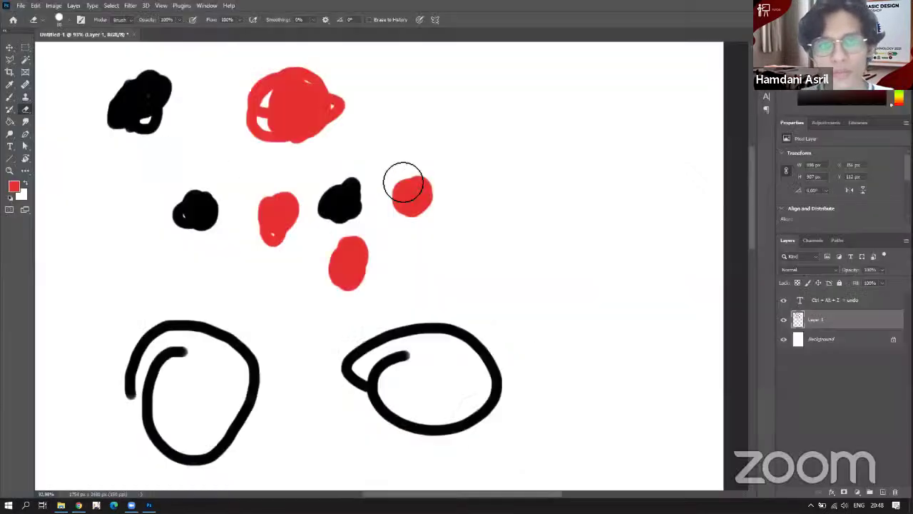
scroll(335, 185, up, 4)
scroll(350, 187, down, 3)
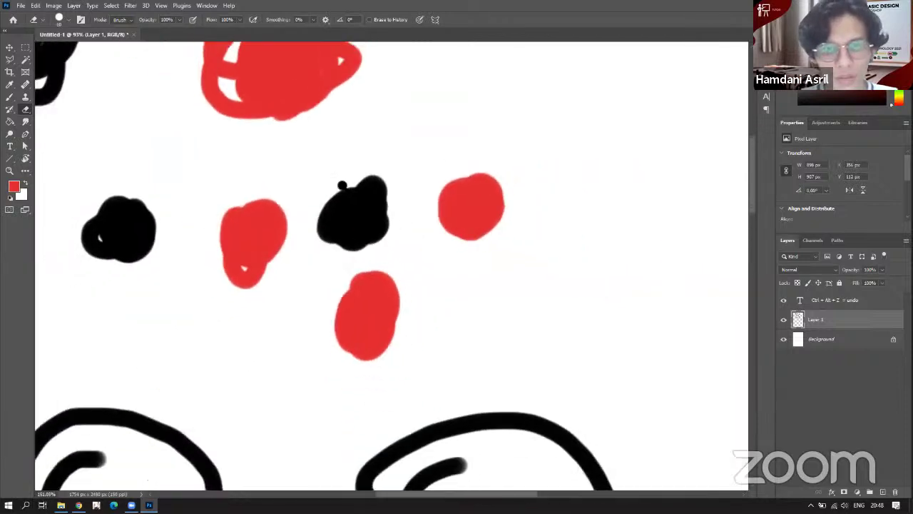
drag(316, 179, 274, 164)
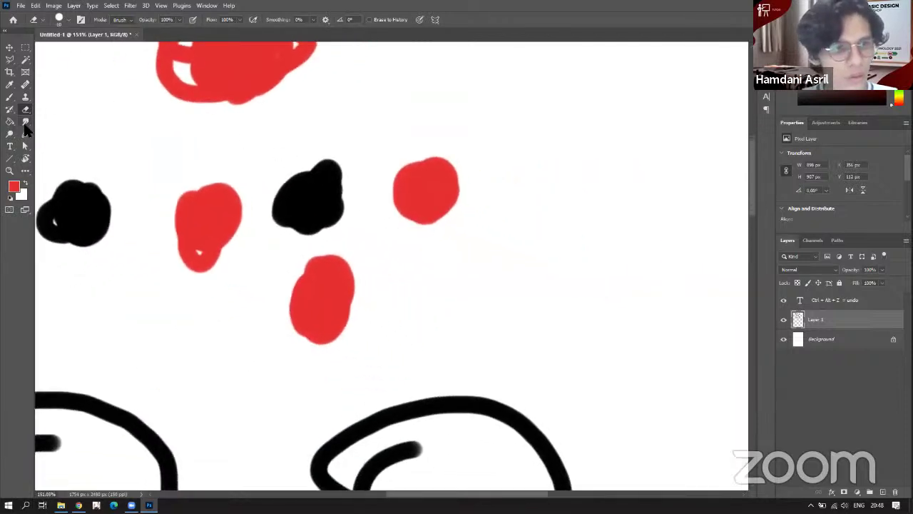
Soften the right red blob's edges with an enlarged Blur tool brush.
click(25, 123)
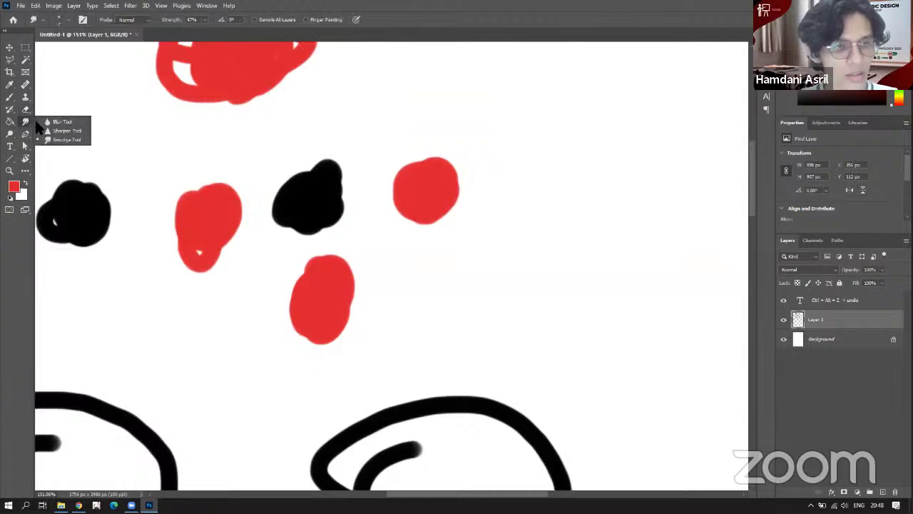
click(51, 122)
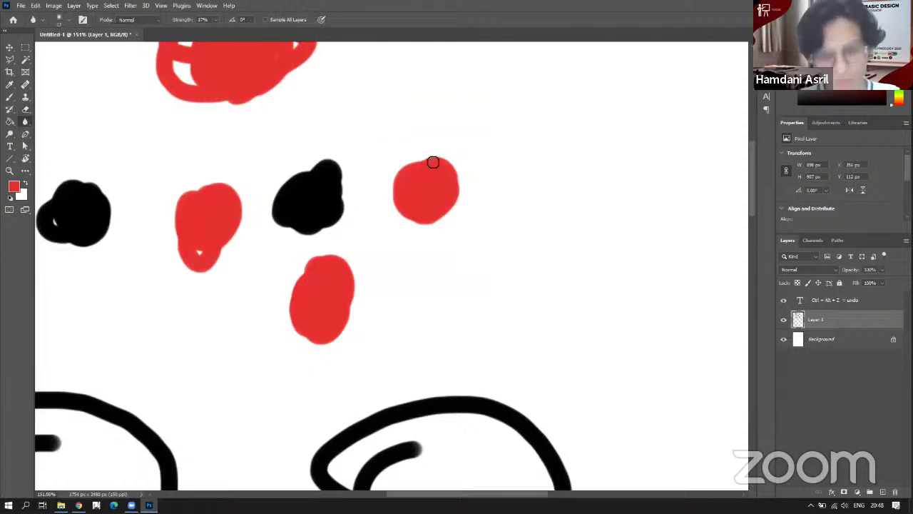
key(bracketright)
key(bracketright)
key(bracketright)
key(bracketright)
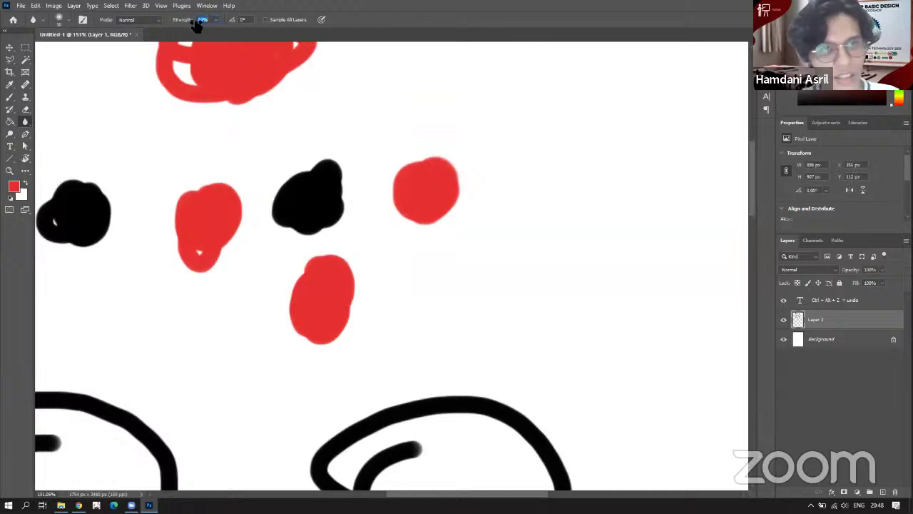
key(Return)
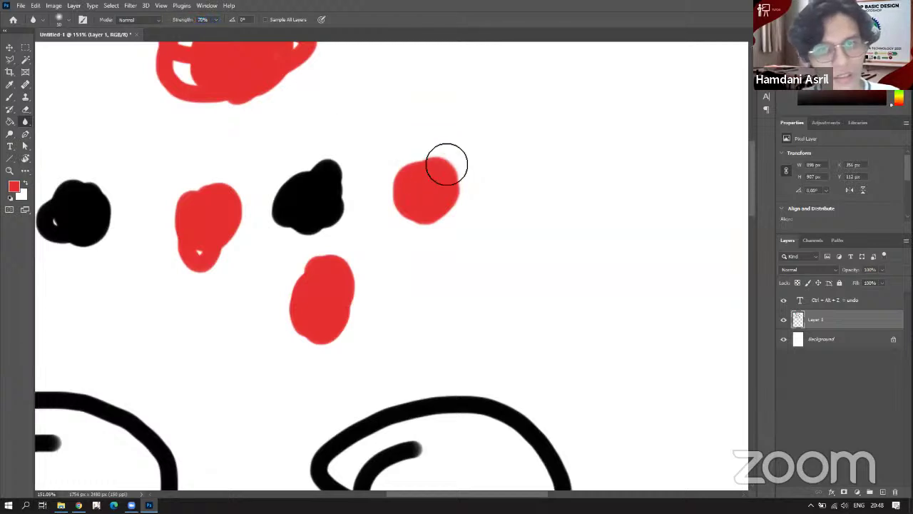
mouse_move(464, 204)
mouse_down()
mouse_move(440, 183)
mouse_move(429, 192)
mouse_move(412, 180)
mouse_move(417, 199)
mouse_move(443, 201)
mouse_move(434, 219)
mouse_move(462, 198)
mouse_move(441, 158)
mouse_move(448, 170)
mouse_move(412, 202)
mouse_move(422, 205)
mouse_move(455, 179)
mouse_move(451, 203)
mouse_move(446, 151)
mouse_move(442, 172)
mouse_move(430, 169)
mouse_move(437, 164)
mouse_move(408, 191)
mouse_move(420, 232)
mouse_move(440, 223)
mouse_move(452, 170)
mouse_move(434, 188)
mouse_up()
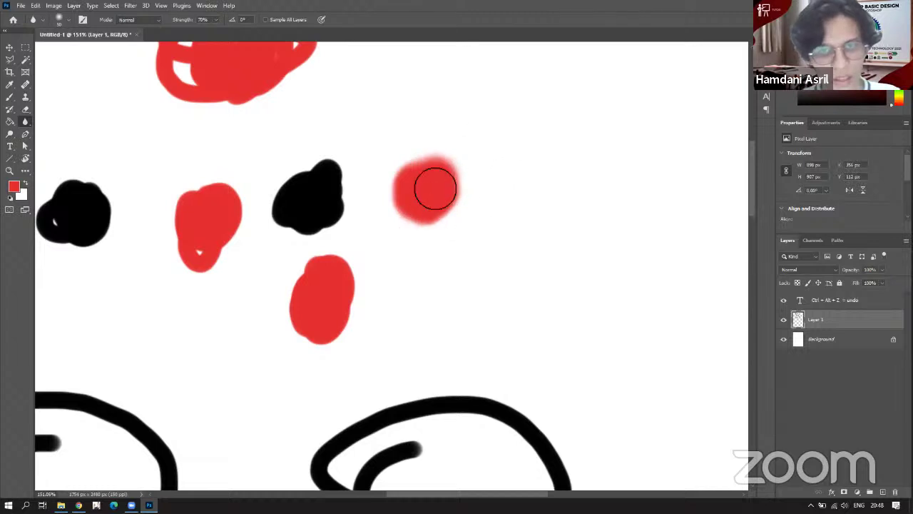
click(10, 60)
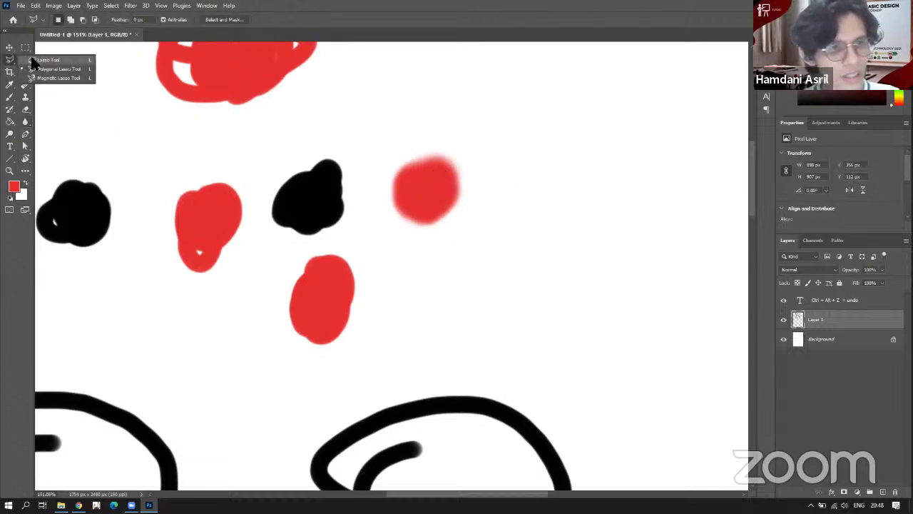
Lasso the blurred red blob, move it down beside the lower red blob, and deselect.
click(32, 60)
mouse_move(378, 165)
mouse_down()
mouse_move(378, 212)
mouse_move(372, 205)
mouse_up()
drag(476, 206, 384, 146)
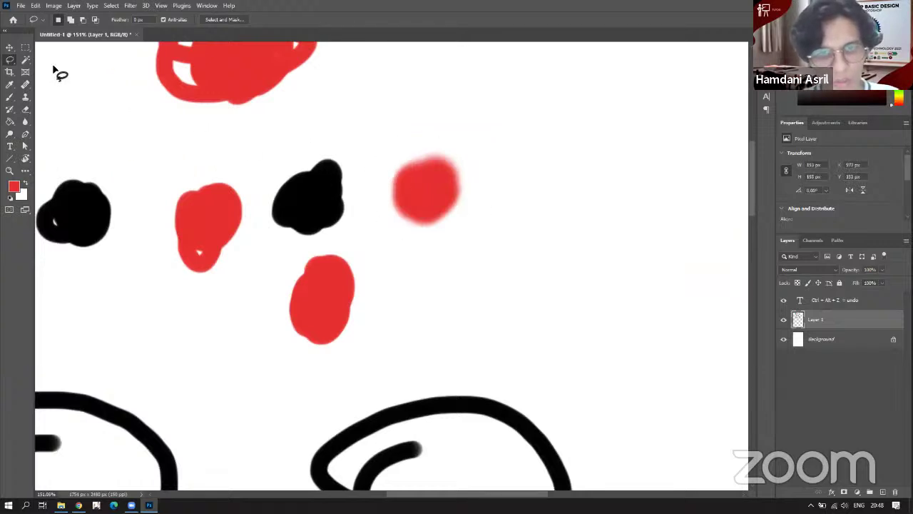
click(10, 48)
scroll(393, 264, down, 2)
scroll(393, 264, left, 1)
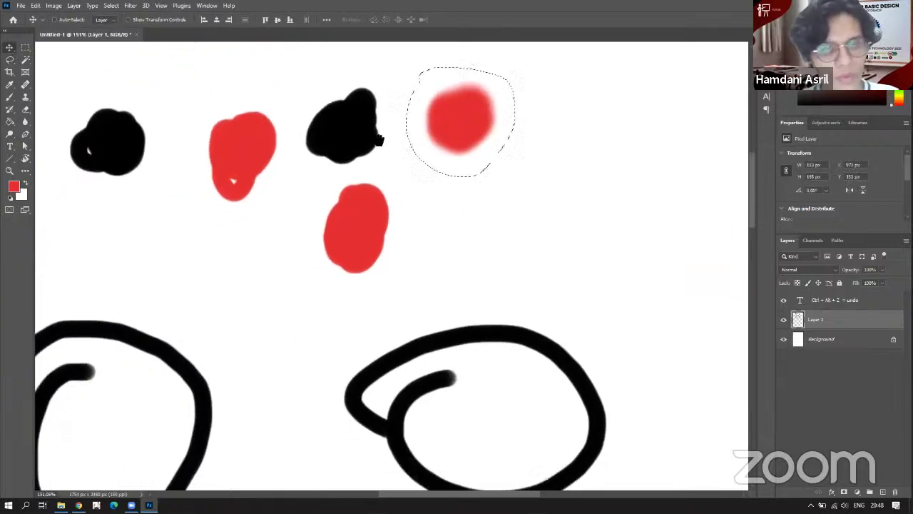
drag(441, 132, 394, 268)
key(ctrl+d)
Look over the canvas, then switch to the module PDF in Chrome.
scroll(393, 230, up, 3)
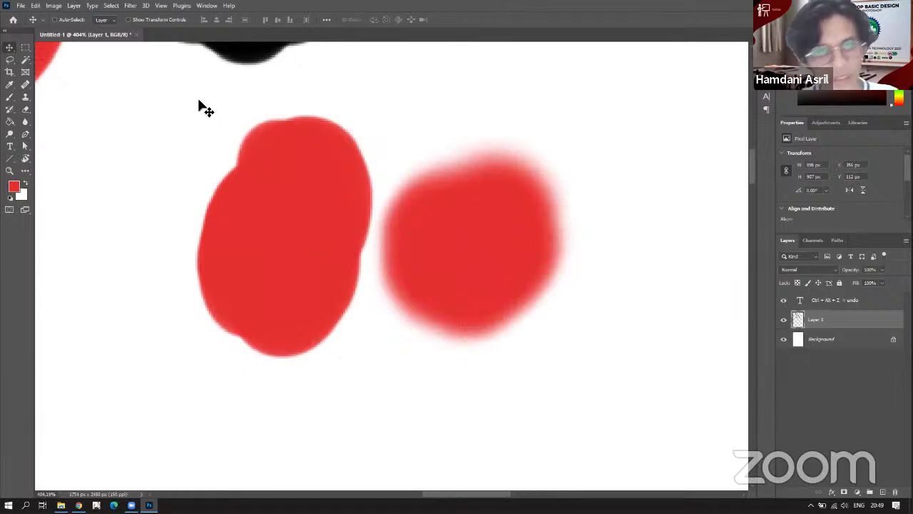
scroll(337, 188, down, 2)
scroll(337, 187, down, 1)
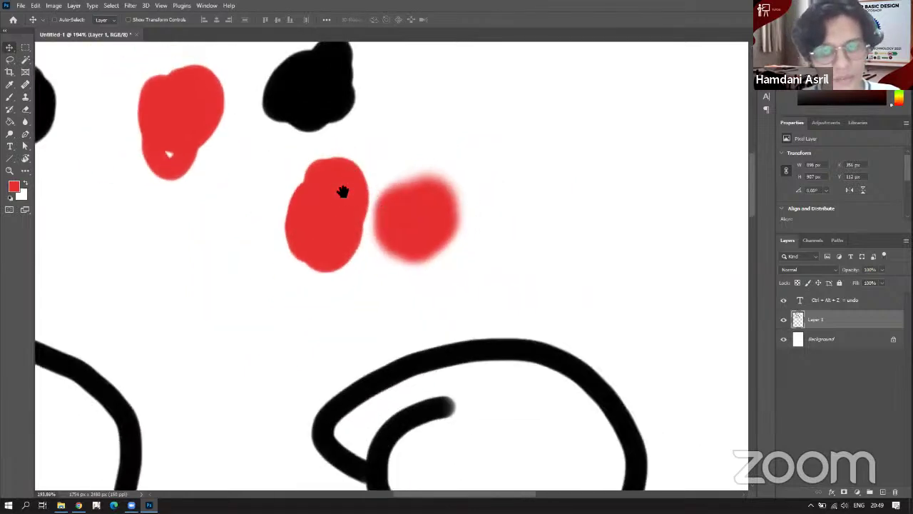
scroll(357, 228, up, 2)
scroll(369, 268, left, 2)
scroll(214, 261, up, 2)
scroll(214, 261, left, 1)
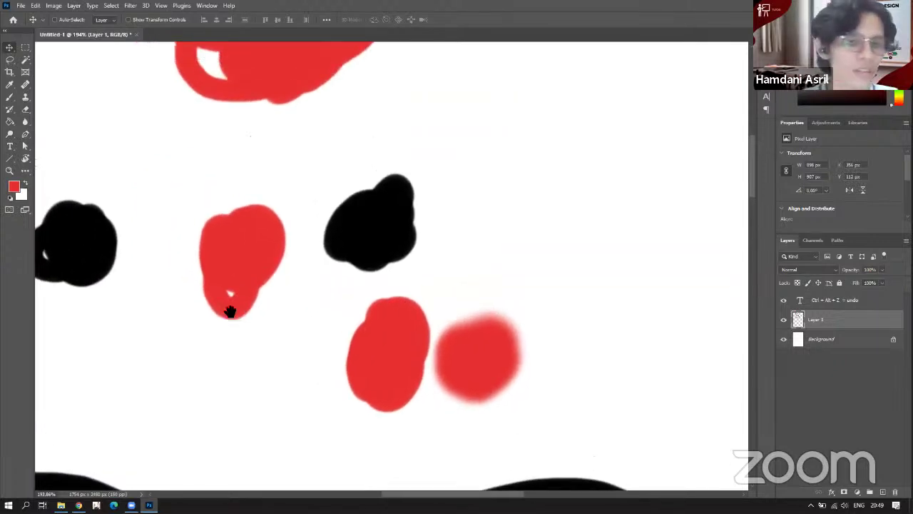
scroll(231, 310, right, 2)
scroll(212, 271, down, 3)
scroll(212, 271, left, 1)
scroll(241, 332, up, 3)
scroll(261, 322, down, 1)
scroll(261, 321, left, 1)
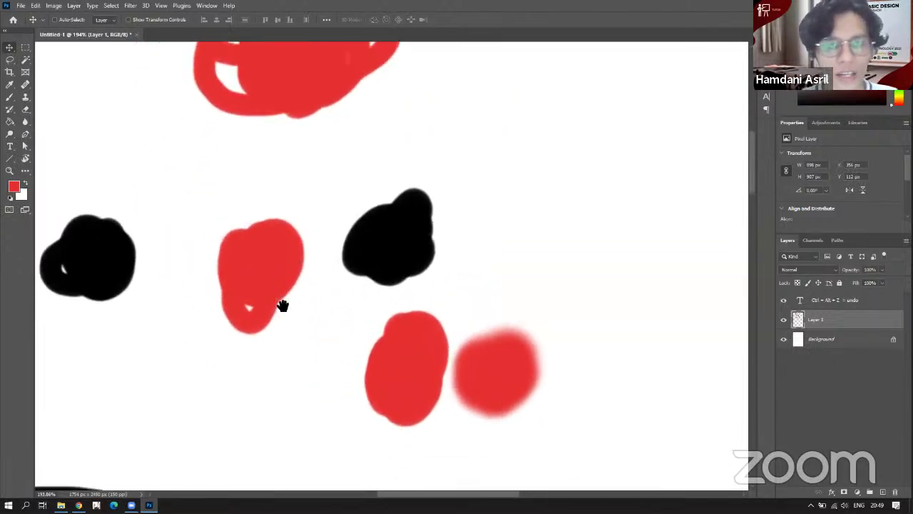
scroll(358, 310, up, 1)
scroll(332, 310, down, 3)
scroll(331, 310, up, 3)
scroll(349, 318, down, 3)
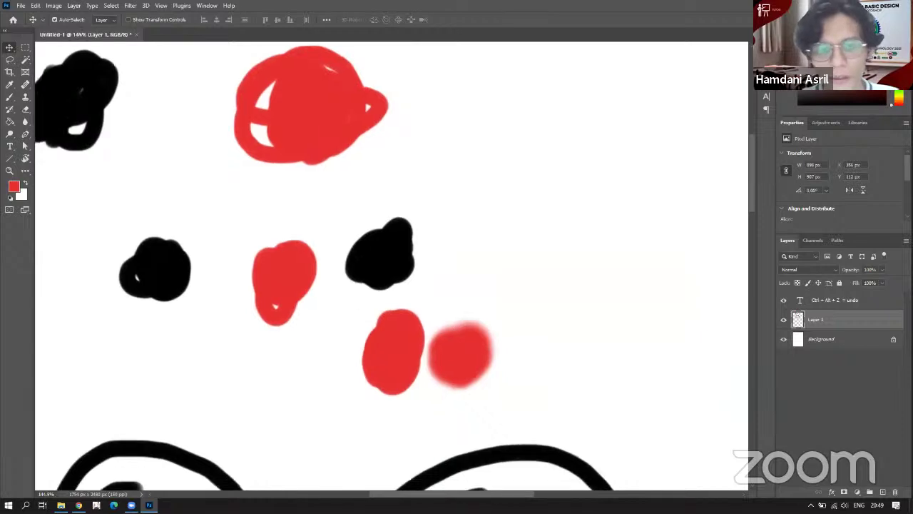
scroll(407, 224, up, 3)
scroll(407, 223, right, 2)
scroll(369, 279, down, 5)
scroll(368, 279, left, 4)
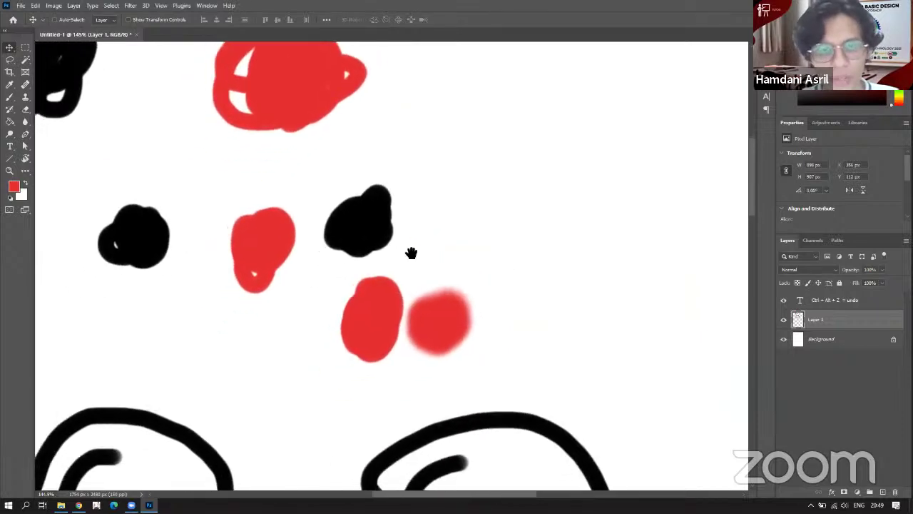
scroll(398, 255, up, 2)
scroll(397, 255, right, 1)
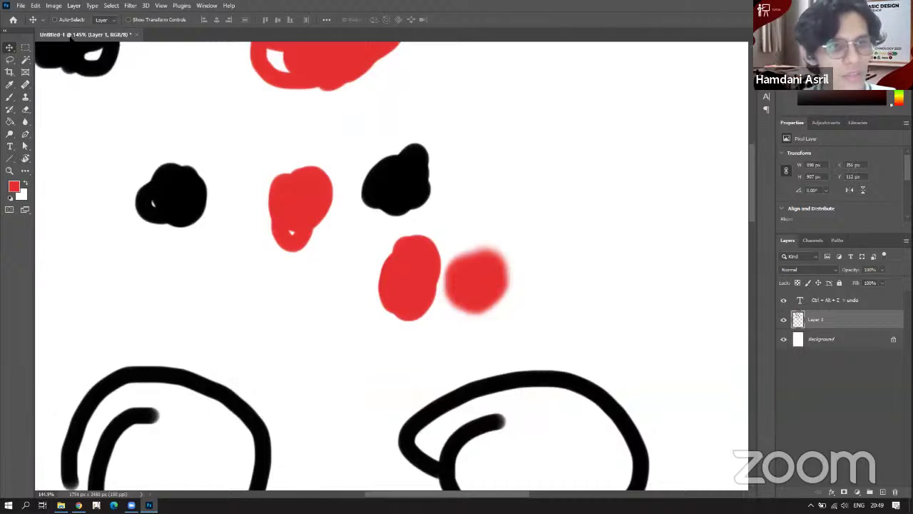
key(alt+Tab)
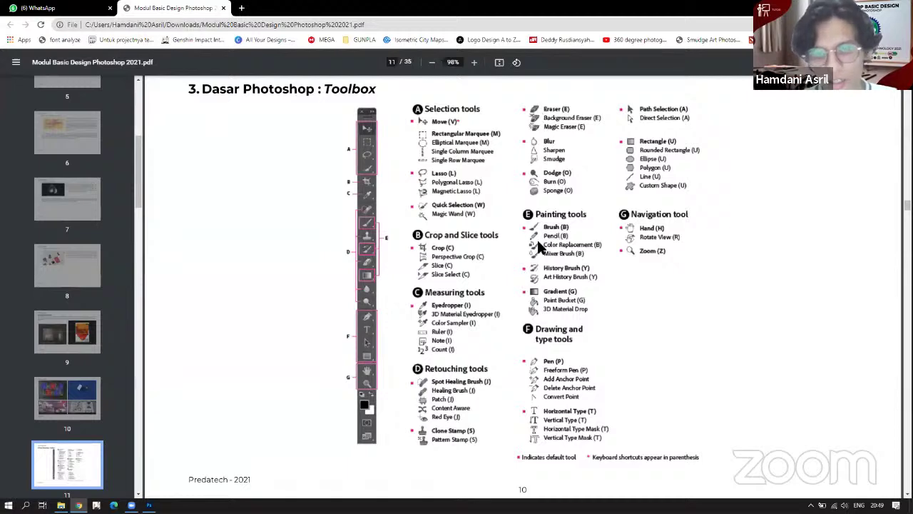
Switch from the Toolbox PDF page back to the Photoshop Untitled-1 canvas.
key(alt+Tab)
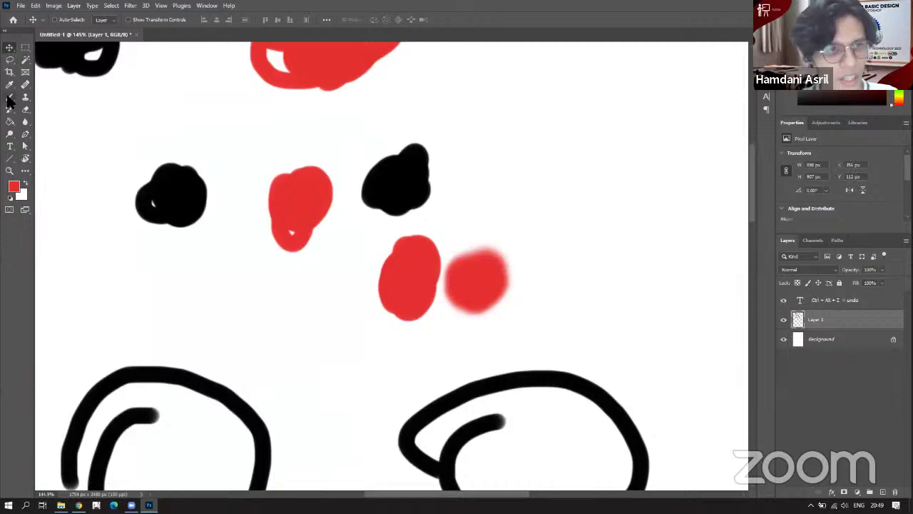
Brush a red zigzag in the empty area, then a black (000000) zigzag beside it.
click(9, 97)
mouse_move(674, 109)
mouse_down()
mouse_move(468, 139)
mouse_move(381, 132)
mouse_move(361, 147)
mouse_up()
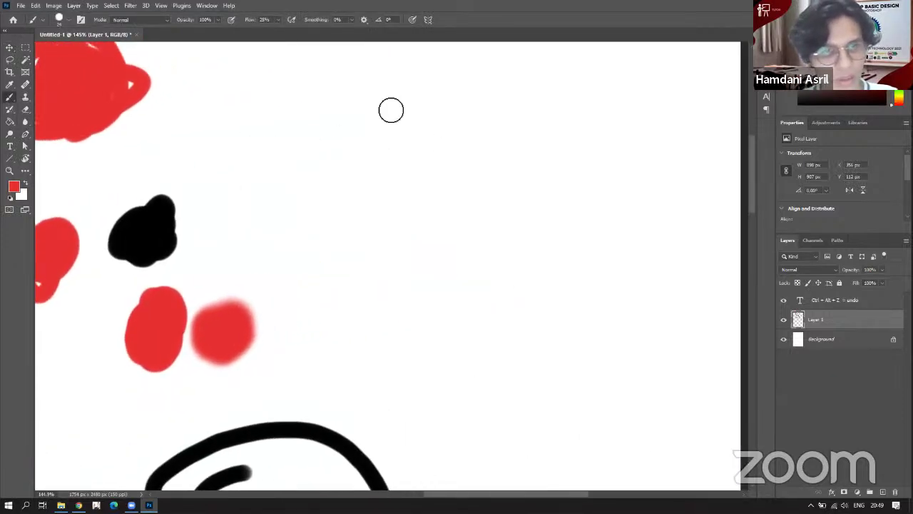
drag(455, 102, 378, 367)
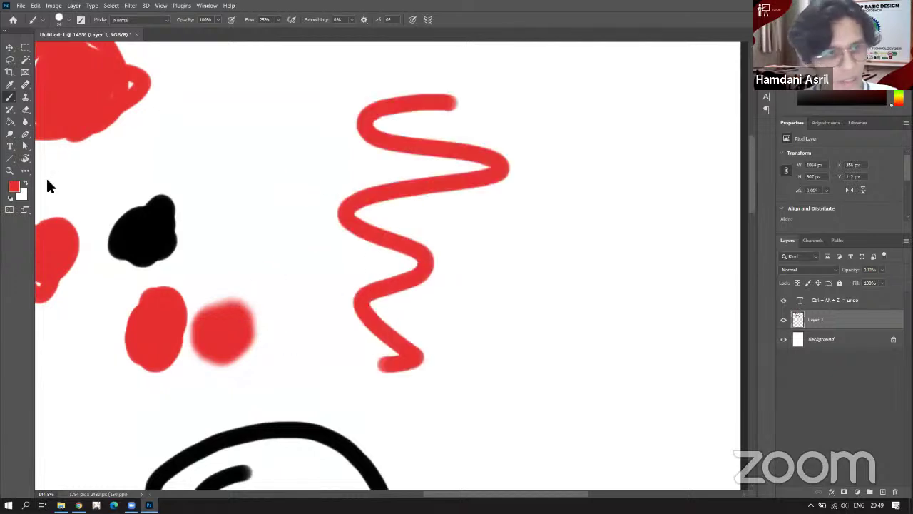
click(13, 188)
text(000000)
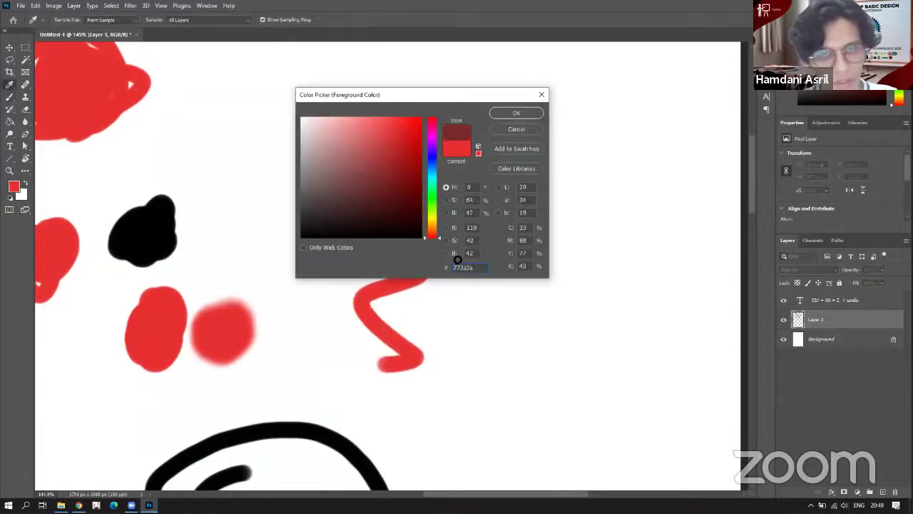
click(519, 114)
mouse_move(536, 107)
mouse_down()
mouse_move(585, 193)
mouse_move(596, 279)
mouse_up()
Paint a soft grey wavy stroke with the Soft Round Pressure Opacity brush.
scroll(336, 265, right, 5)
scroll(400, 250, down, 3)
scroll(399, 251, left, 5)
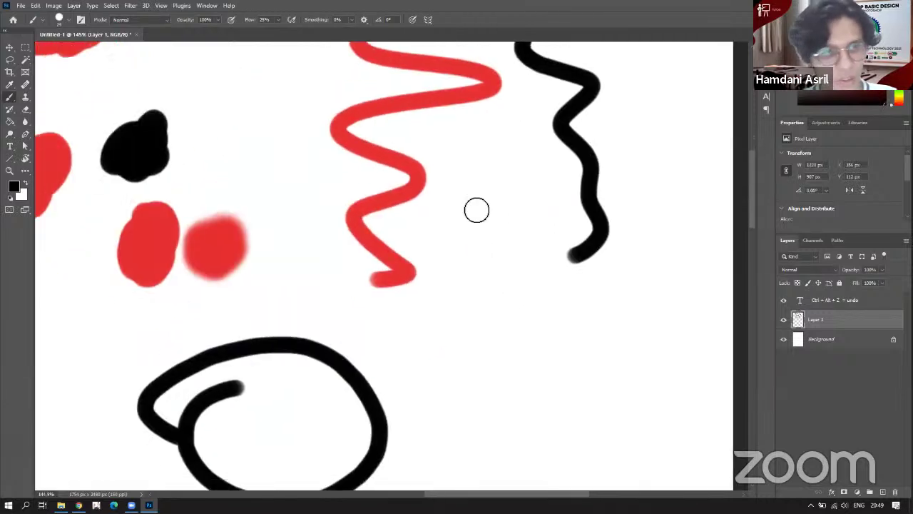
drag(388, 197, 381, 189)
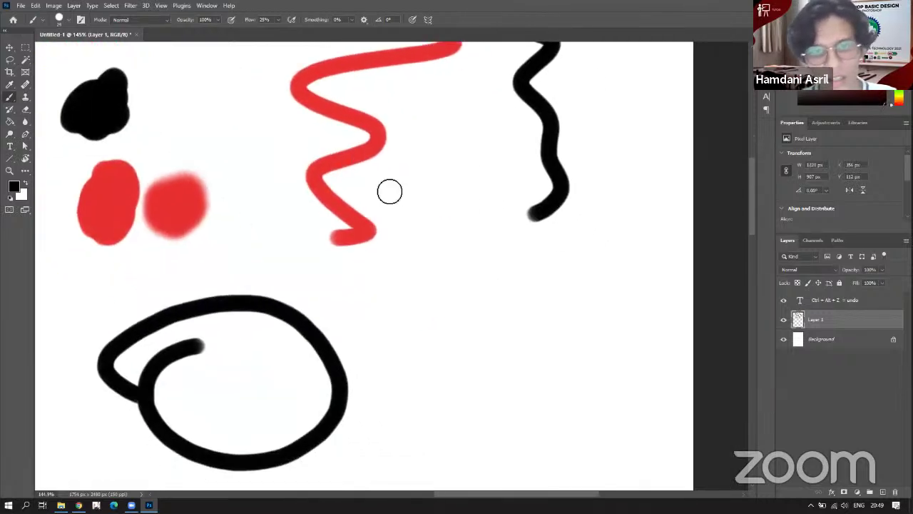
right_click(390, 191)
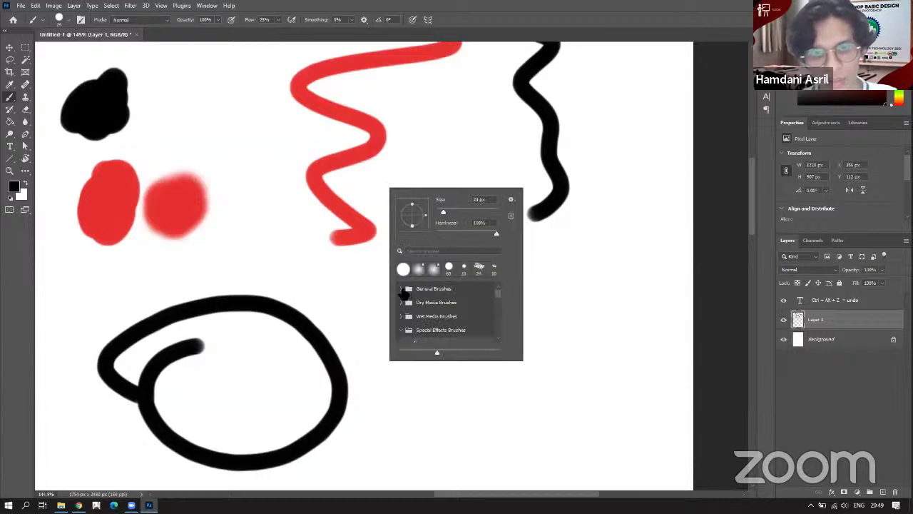
click(402, 290)
scroll(498, 295, down, 5)
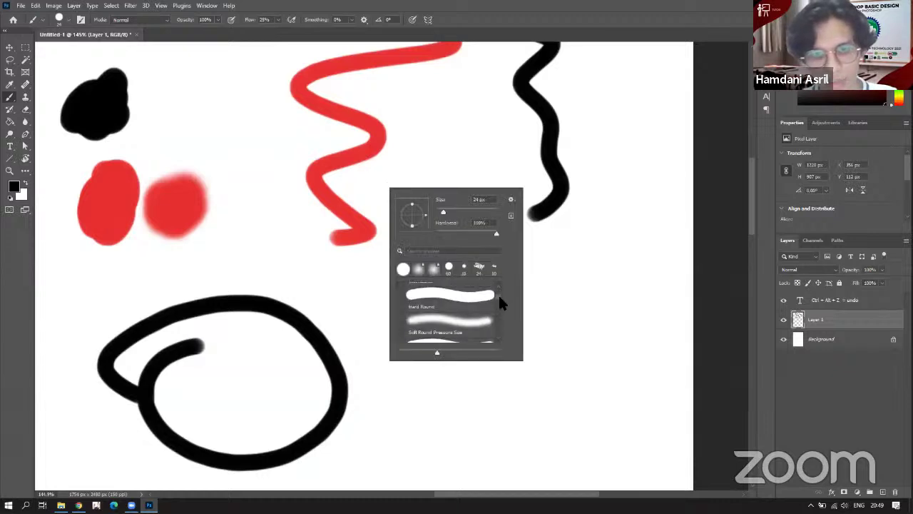
click(476, 308)
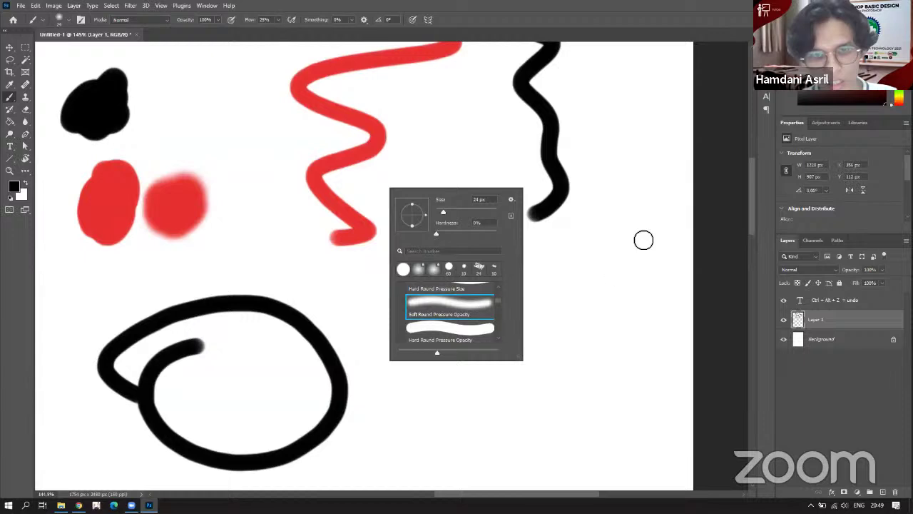
mouse_move(620, 214)
mouse_down()
mouse_move(562, 264)
mouse_move(558, 303)
mouse_move(535, 344)
mouse_move(525, 385)
mouse_up()
Switch to an enlarged KYLE Ultimate Pencil Hard brush and paint a dab and a bristle stroke.
right_click(431, 283)
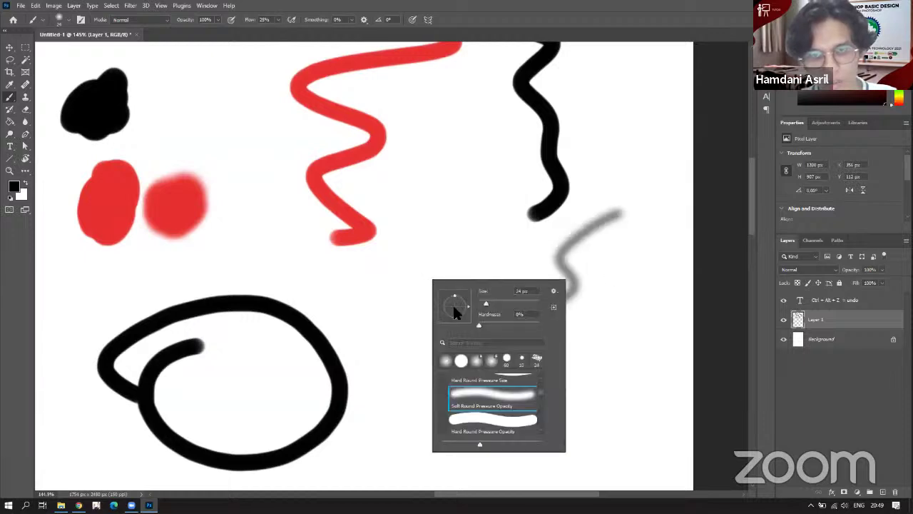
scroll(538, 391, down, 2)
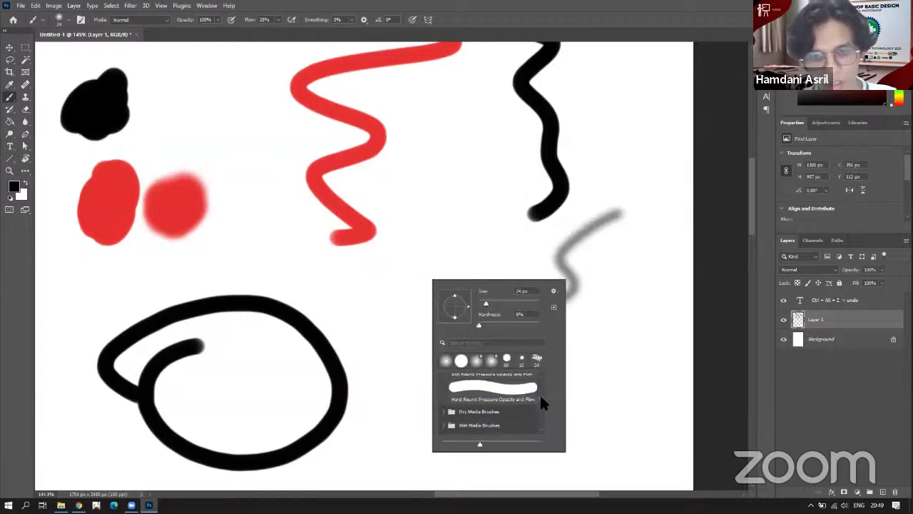
click(438, 399)
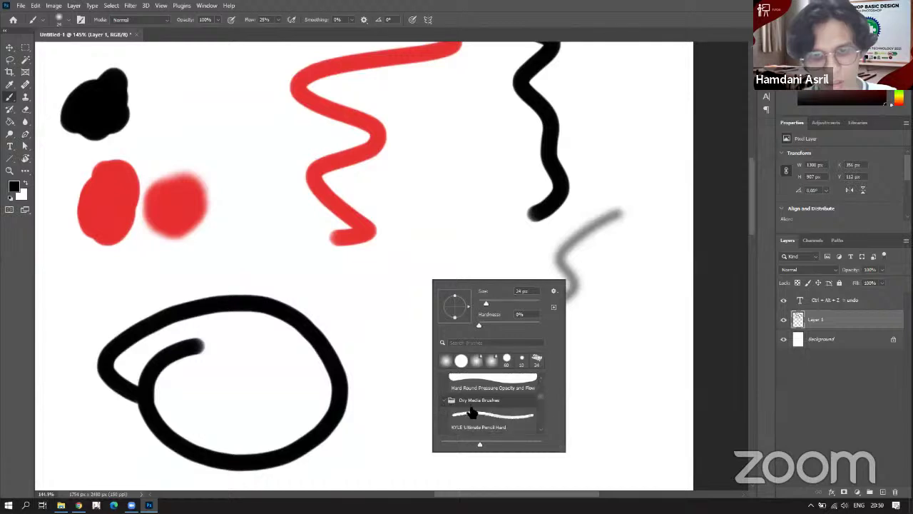
click(472, 412)
drag(483, 302, 493, 306)
click(439, 246)
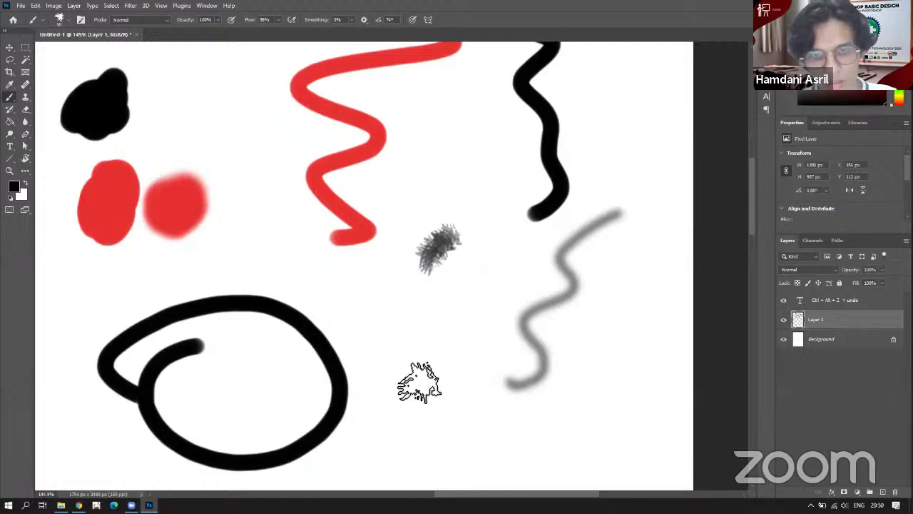
drag(419, 382, 418, 407)
Add a large bristle loop and a lower horizontal textured stroke, then return to Chrome.
scroll(365, 187, down, 3)
scroll(365, 187, right, 2)
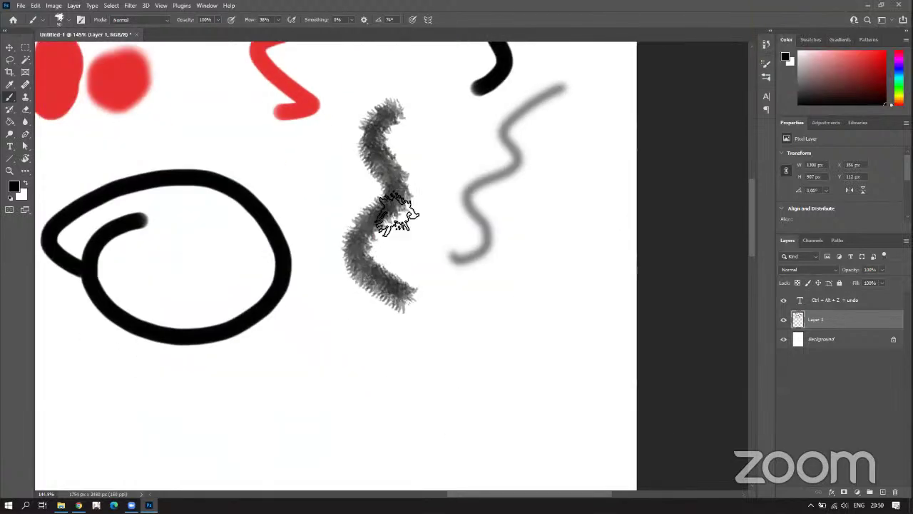
mouse_move(396, 214)
mouse_down()
mouse_move(365, 332)
mouse_move(329, 256)
mouse_move(344, 207)
mouse_move(341, 152)
mouse_move(454, 141)
mouse_move(446, 361)
mouse_up()
scroll(517, 216, down, 5)
scroll(517, 216, left, 6)
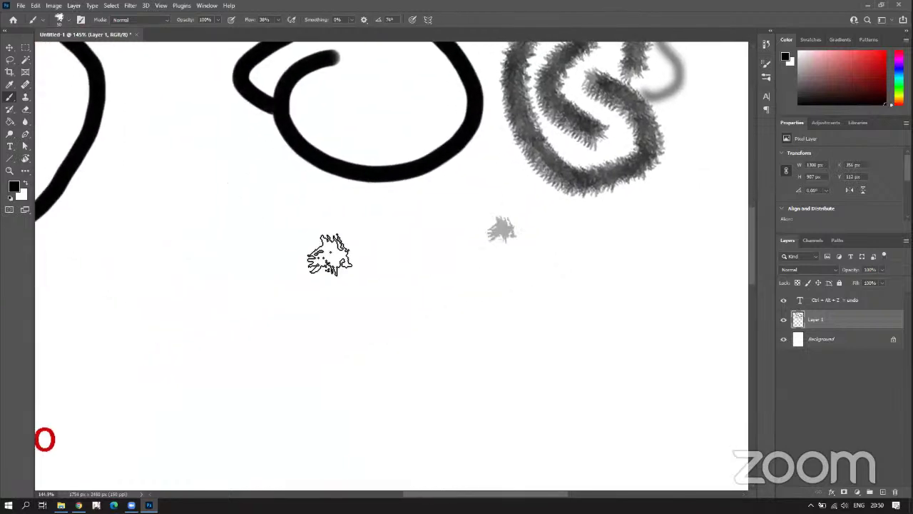
mouse_move(512, 224)
mouse_down()
mouse_move(267, 284)
mouse_move(428, 349)
mouse_up()
scroll(261, 259, down, 1)
scroll(261, 259, right, 2)
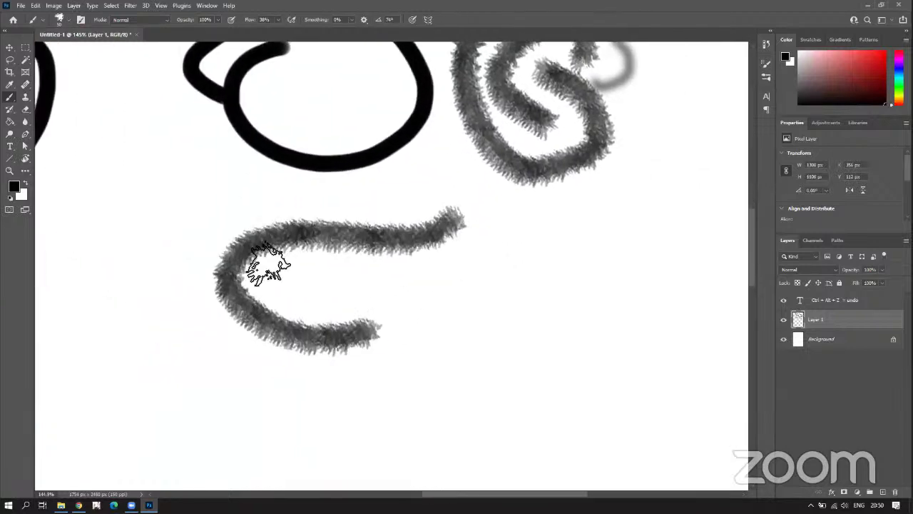
key(alt+Tab)
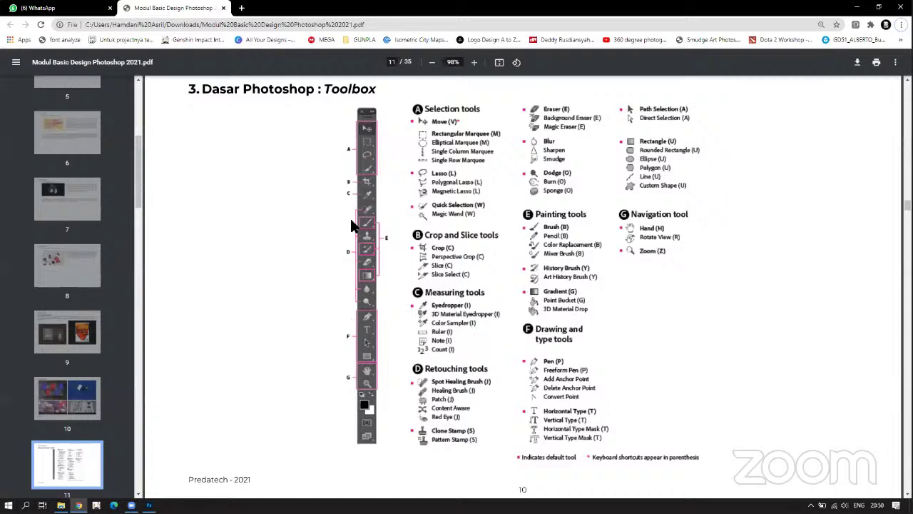
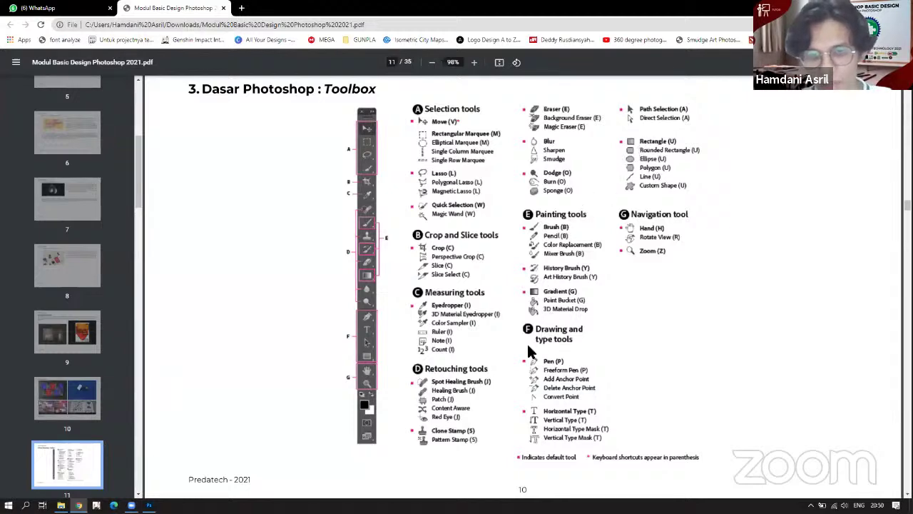
Switch from the Chrome PDF Toolbox page back to the Photoshop canvas.
key(alt+Tab)
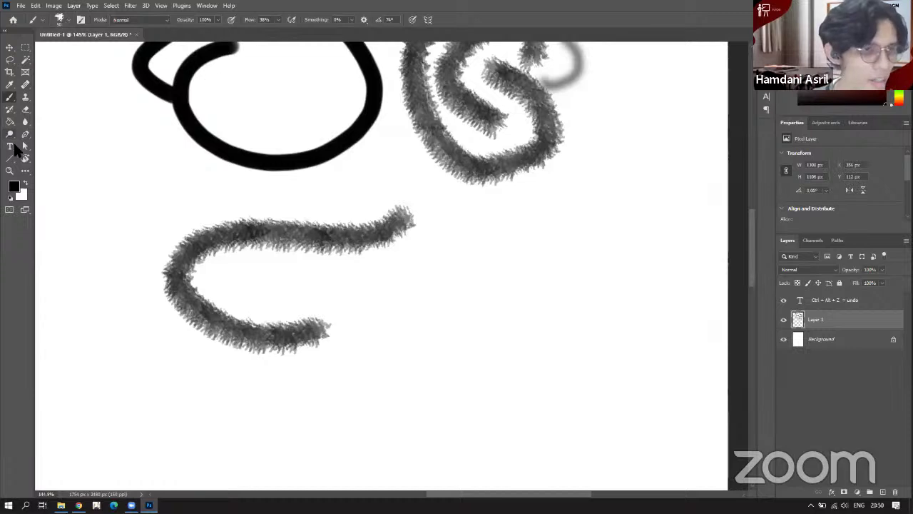
Draw a black rectangle below the grey wavy stroke with the Rectangle Tool.
click(10, 158)
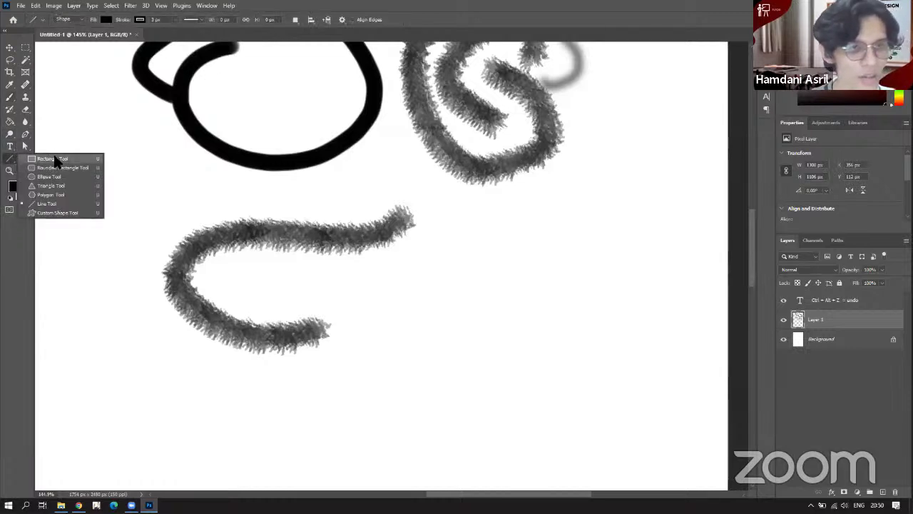
click(53, 159)
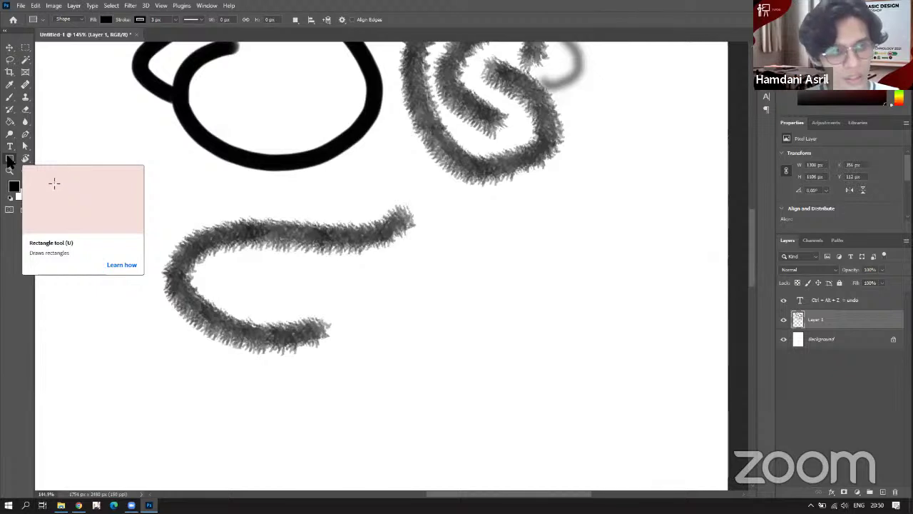
right_click(8, 159)
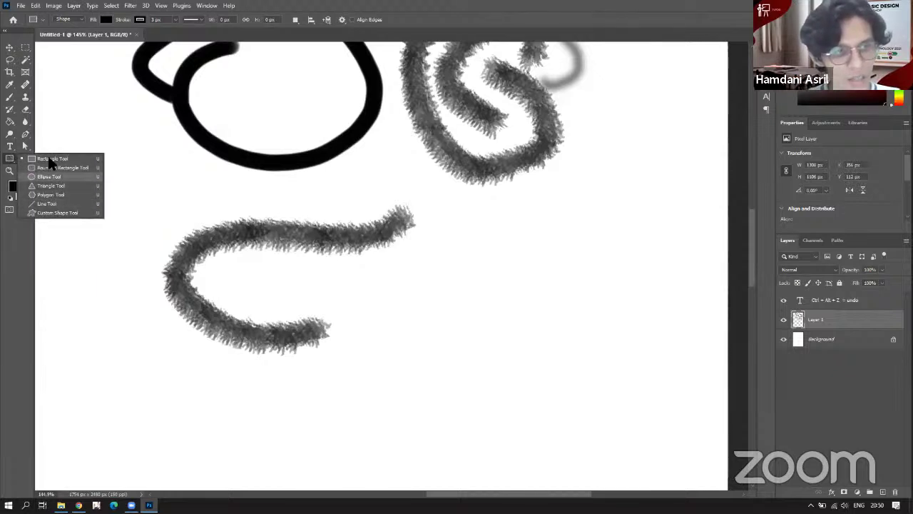
click(50, 159)
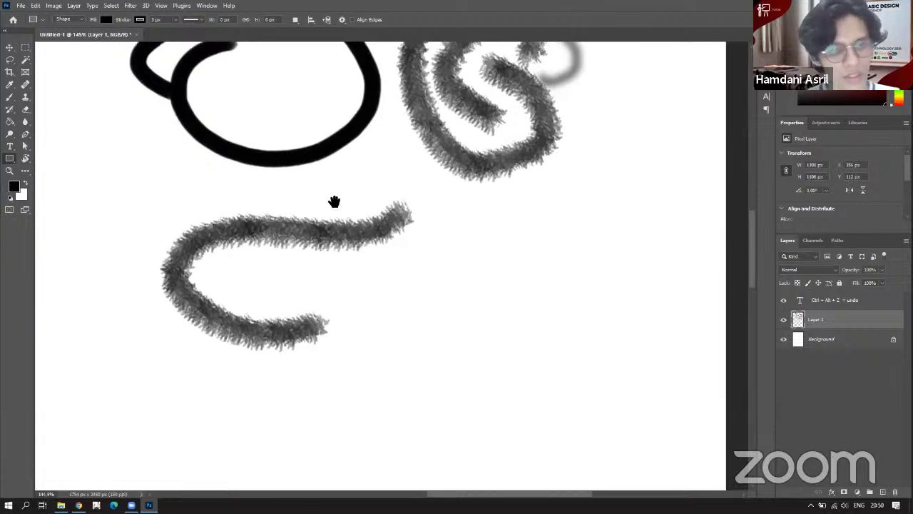
drag(334, 200, 230, 155)
drag(282, 216, 512, 367)
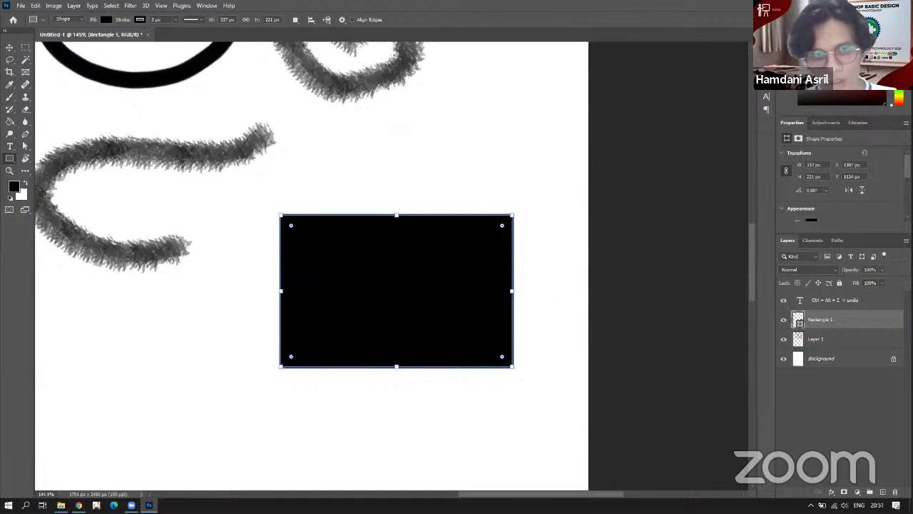
Switch to the Path Selection tool, pan to review, and return to the PDF Toolbox page.
key(a)
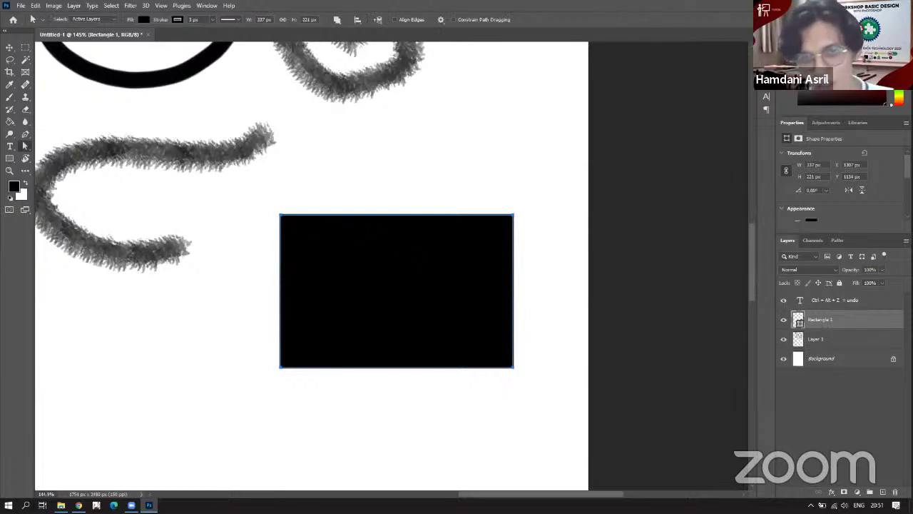
drag(457, 209, 546, 260)
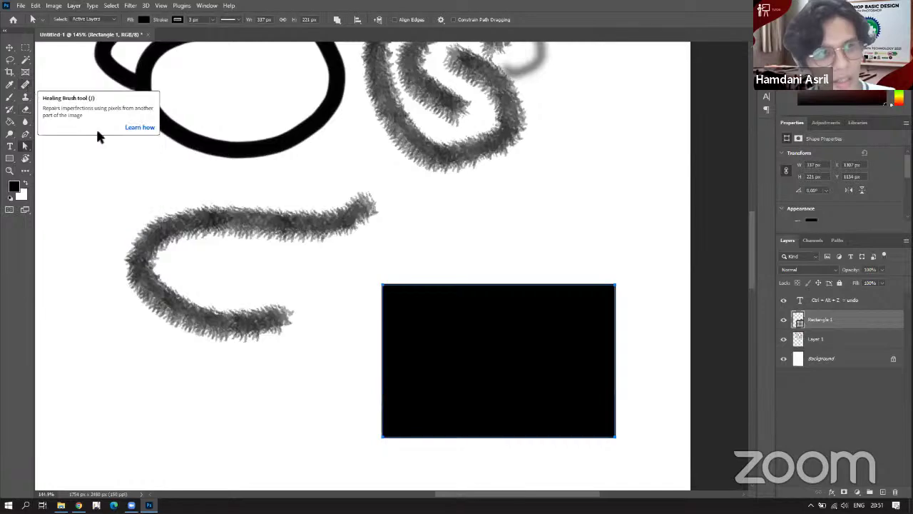
key(alt+Tab)
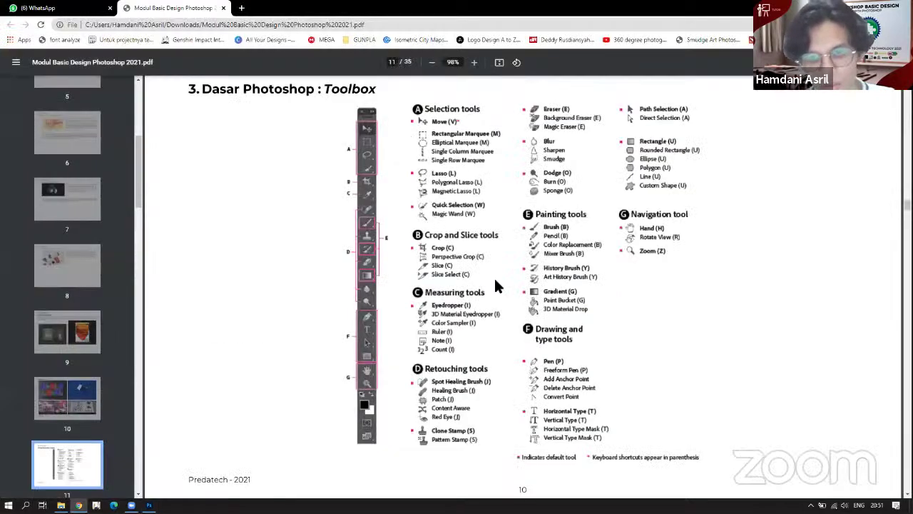
Return to Photoshop and select the Paint Bucket Tool.
key(alt+Tab)
right_click(9, 123)
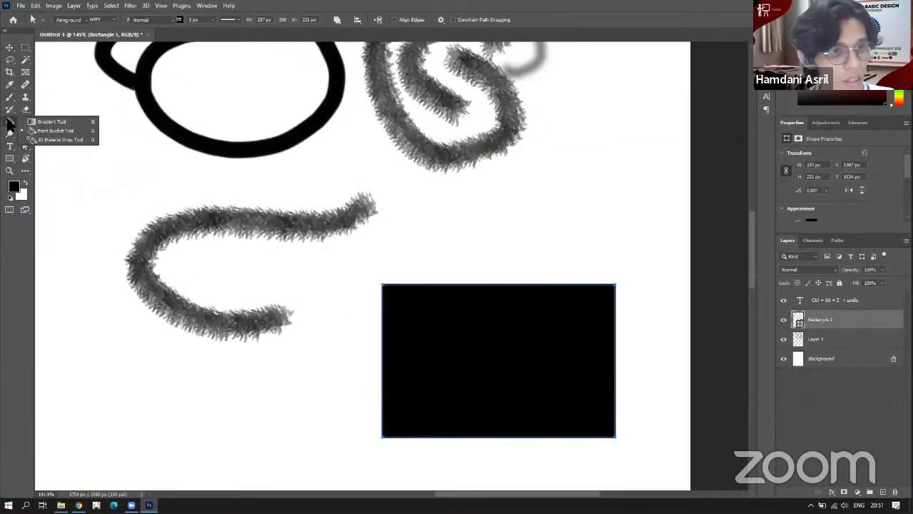
click(10, 123)
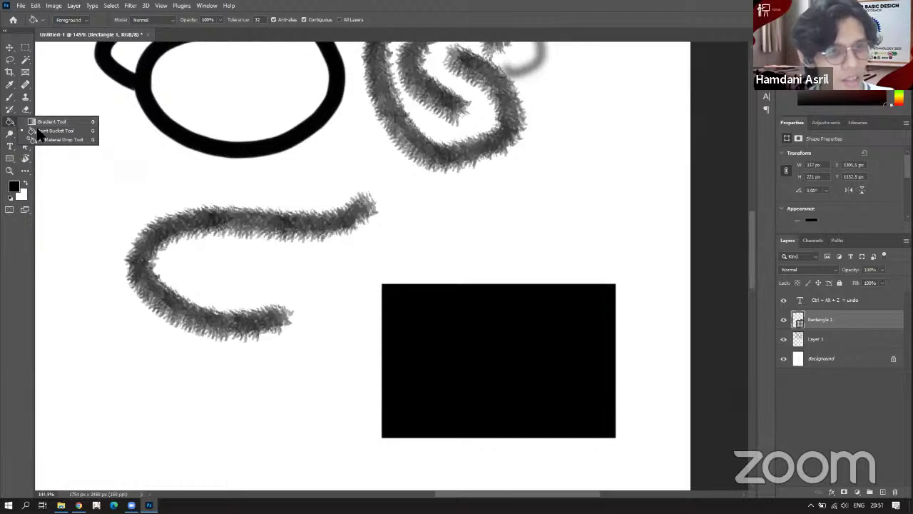
click(8, 126)
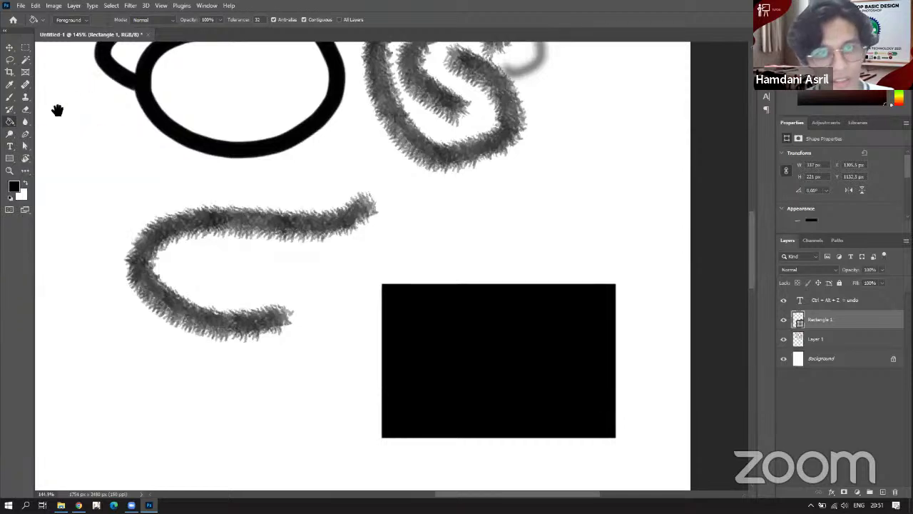
Fit the whole canvas on screen and make Layer 1 the active layer.
drag(57, 111, 266, 225)
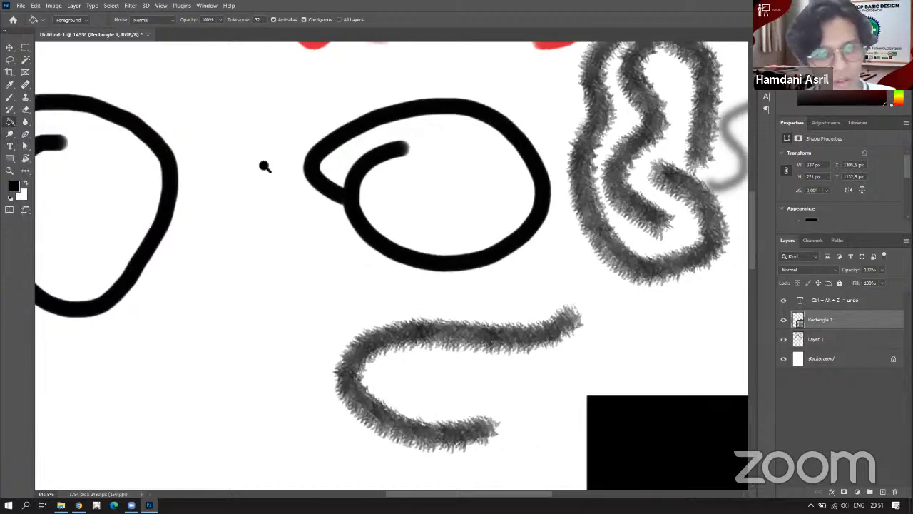
key(ctrl+0)
drag(279, 163, 264, 254)
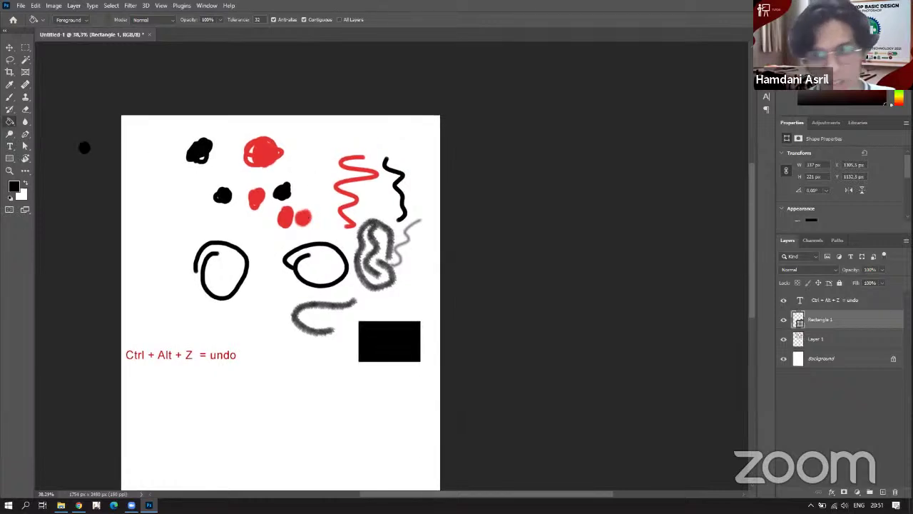
key(alt+bracketleft)
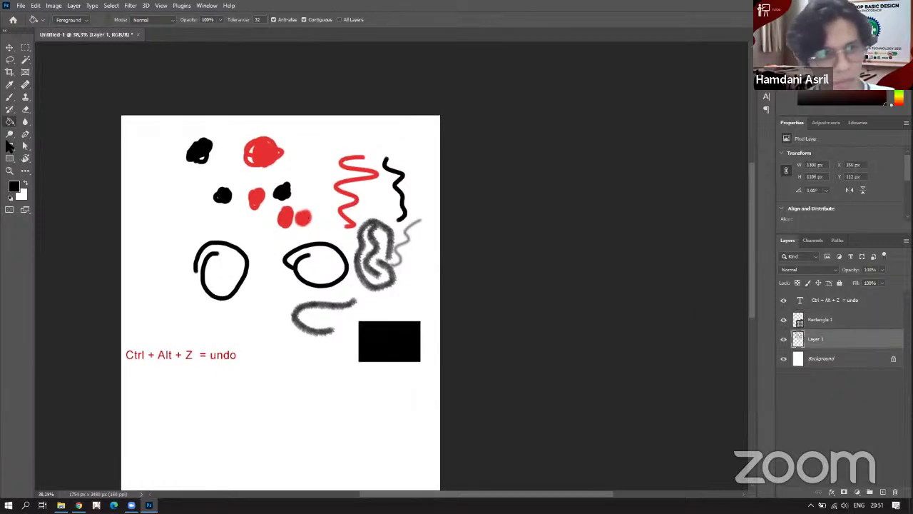
Set the foreground colour to blue.
click(13, 188)
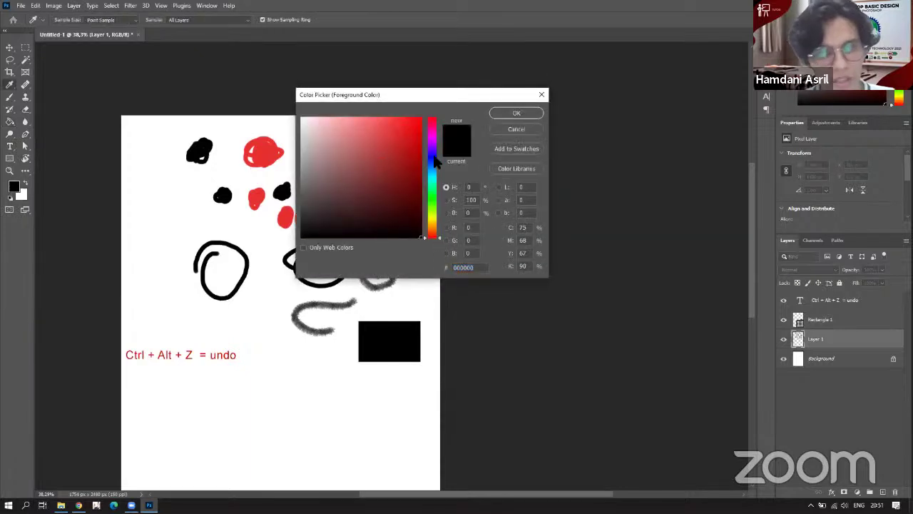
click(431, 154)
click(387, 146)
click(516, 113)
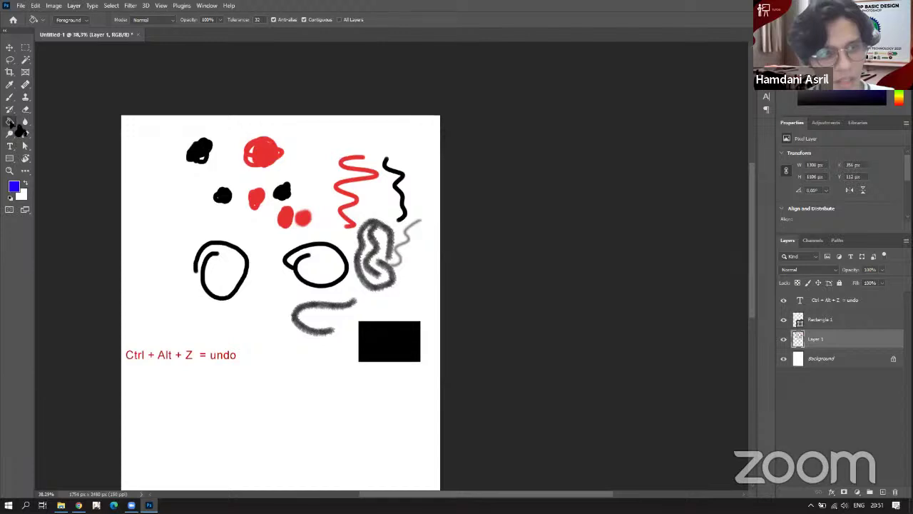
Try a blue paint-bucket fill on Layer 1, then undo it.
click(190, 194)
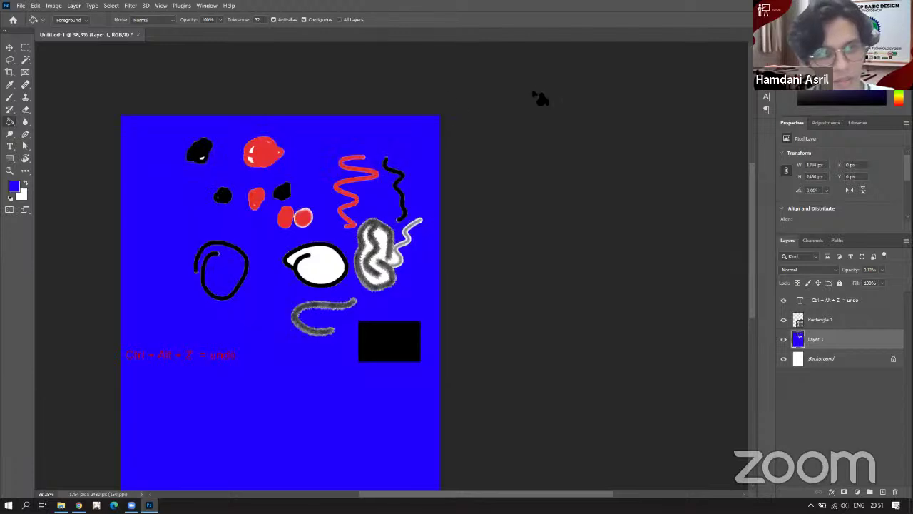
scroll(381, 117, up, 3)
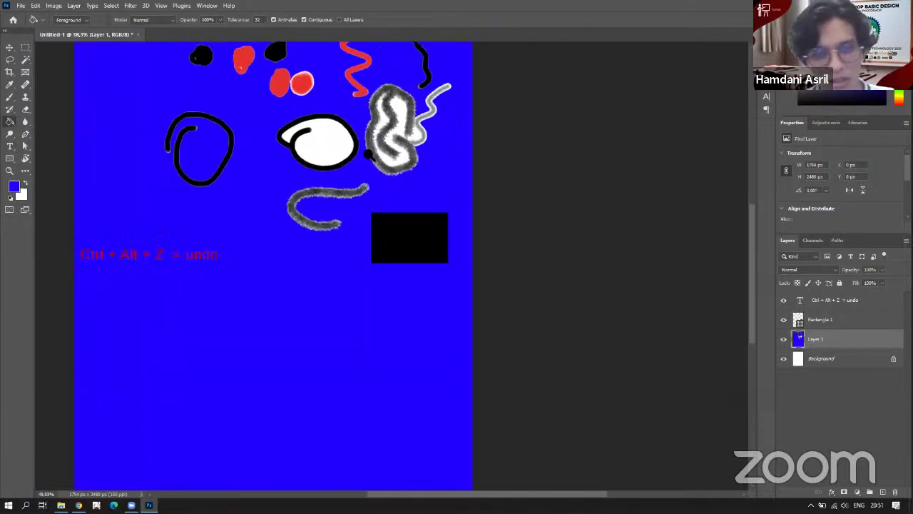
scroll(356, 149, up, 4)
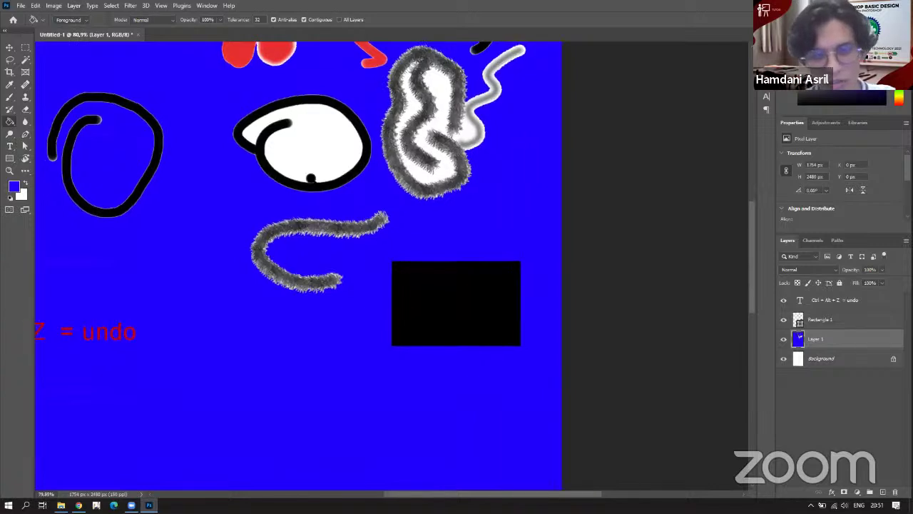
scroll(381, 225, down, 5)
scroll(381, 225, up, 1)
scroll(381, 225, down, 1)
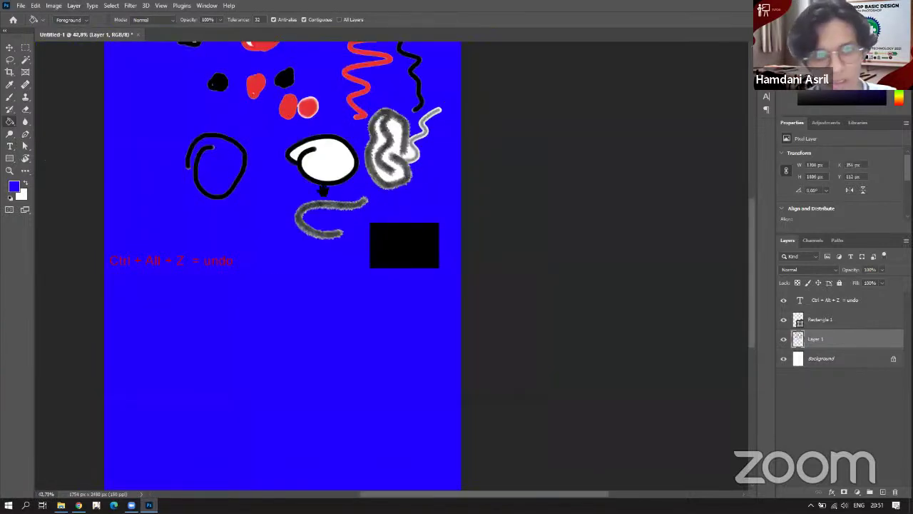
key(ctrl+alt+z)
Select the Gradient Tool and check the blue-to-white gradient in the Gradient Editor.
right_click(10, 125)
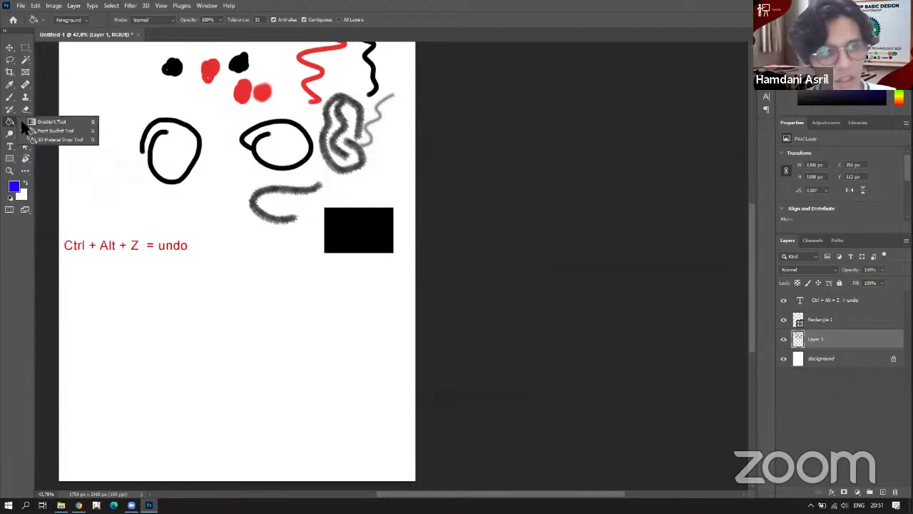
click(44, 122)
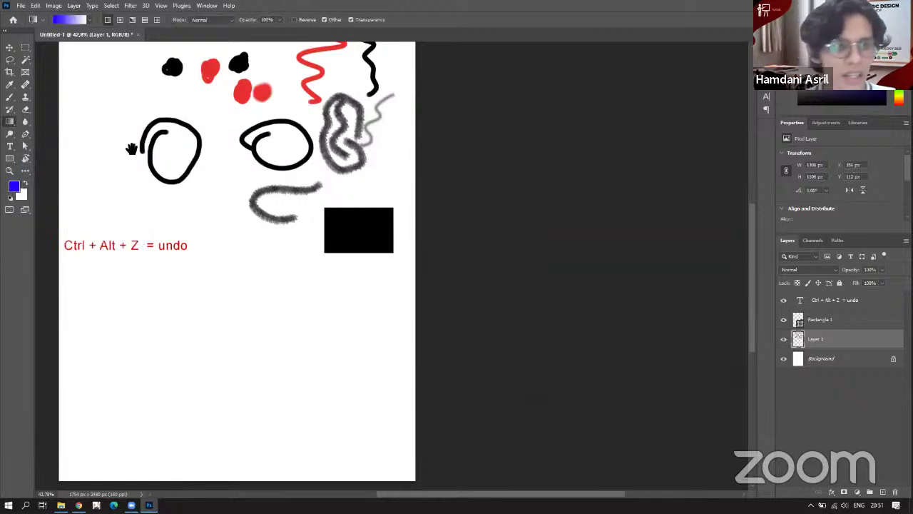
drag(131, 148, 312, 184)
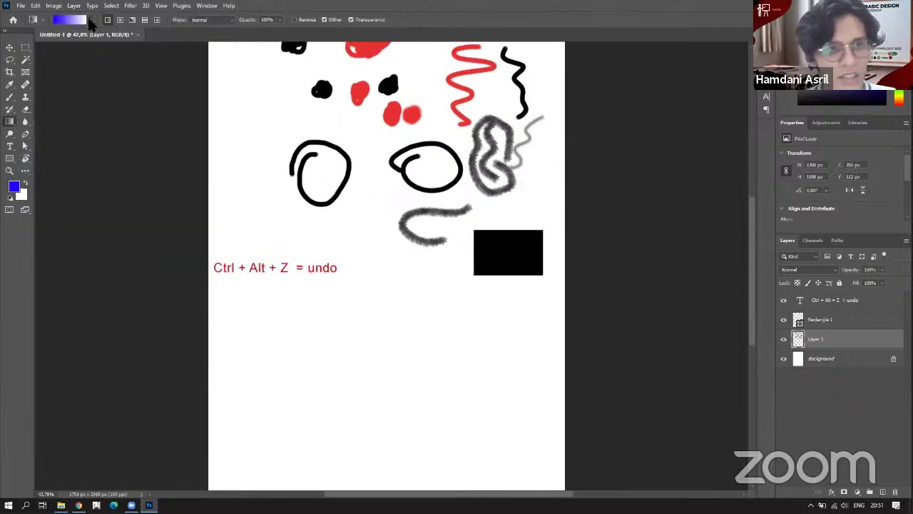
click(89, 20)
click(71, 20)
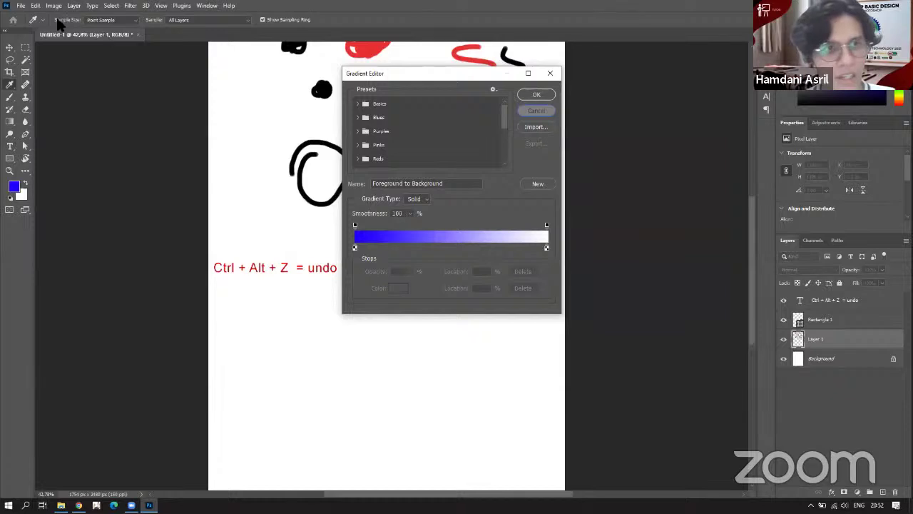
key(Escape)
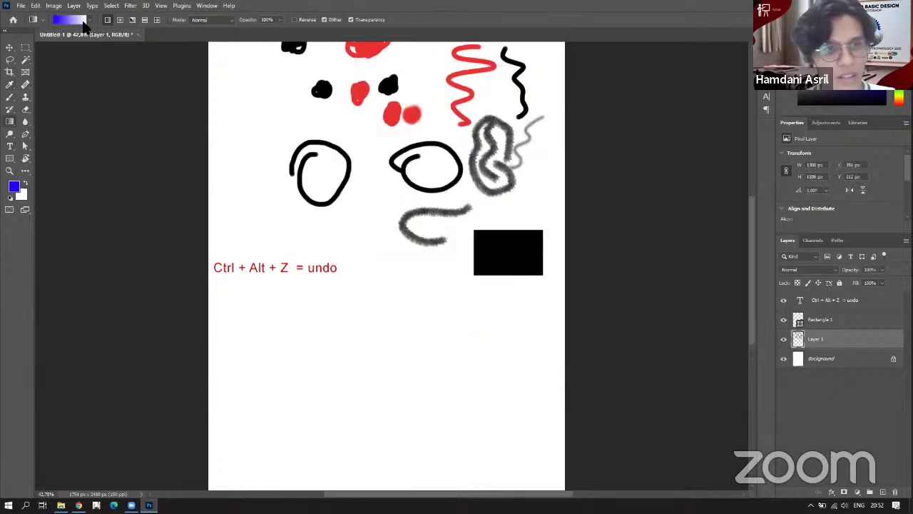
Try the gradient on the Rectangle 1 shape layer, dismiss the error, and add Layer 2 above Background.
drag(361, 215, 217, 221)
click(821, 319)
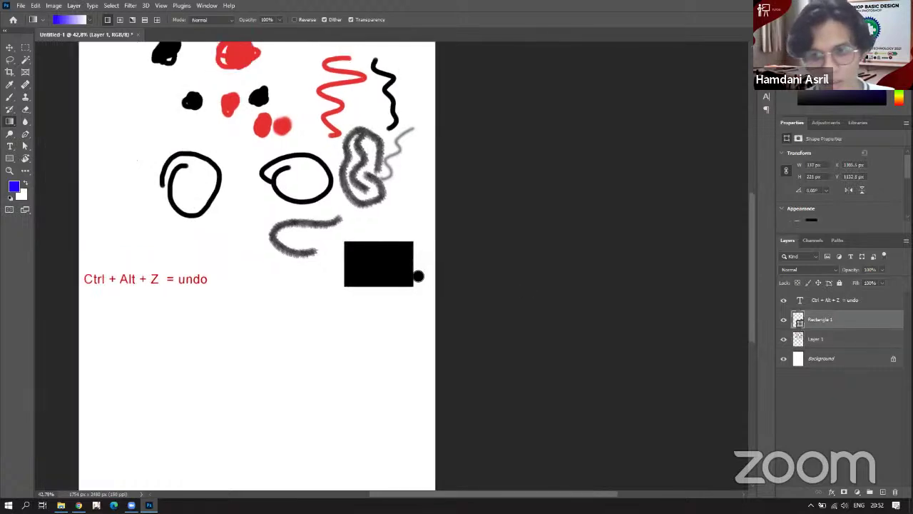
click(218, 245)
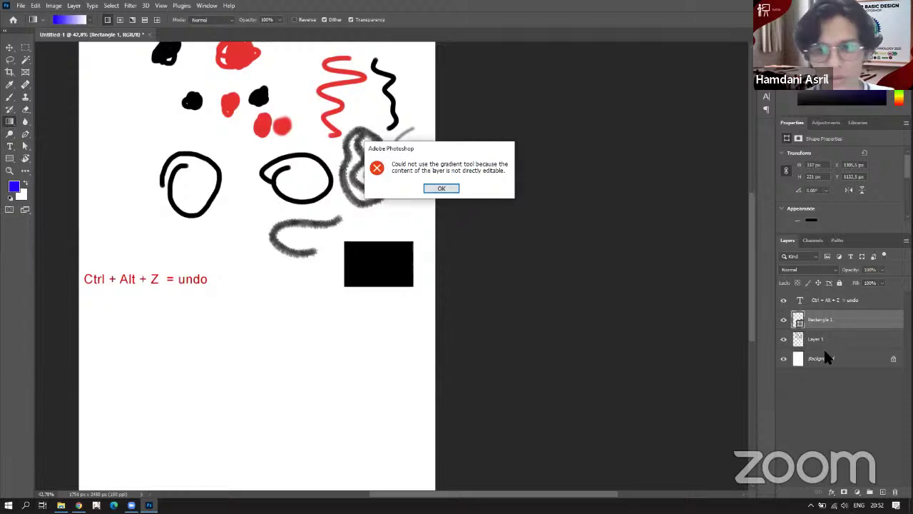
click(441, 189)
click(847, 358)
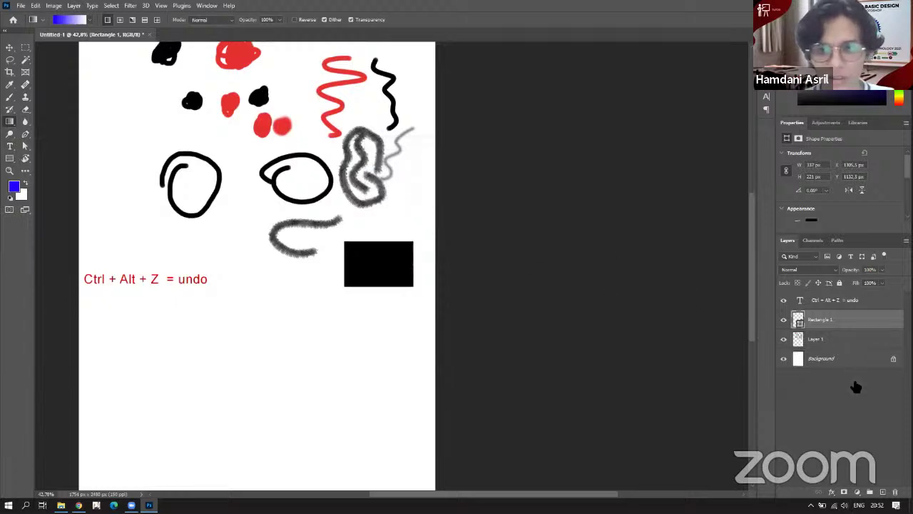
click(883, 492)
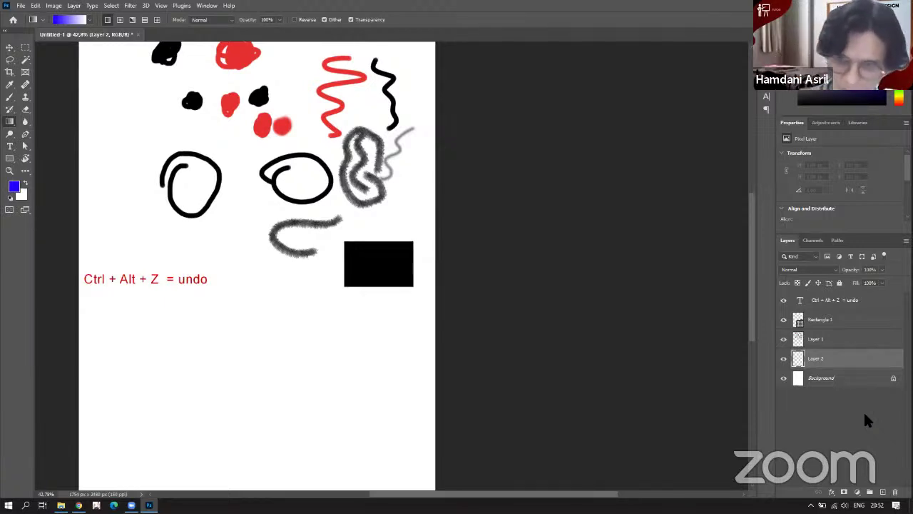
Zoom to 33.3% and drag a blue-to-white gradient across Layer 2 from top-left to bottom-right.
key(ctrl+0)
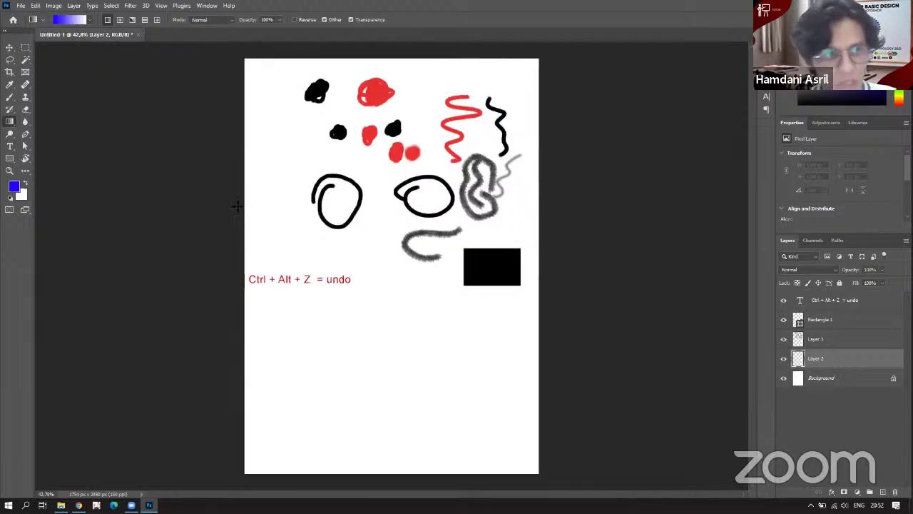
key(ctrl+minus)
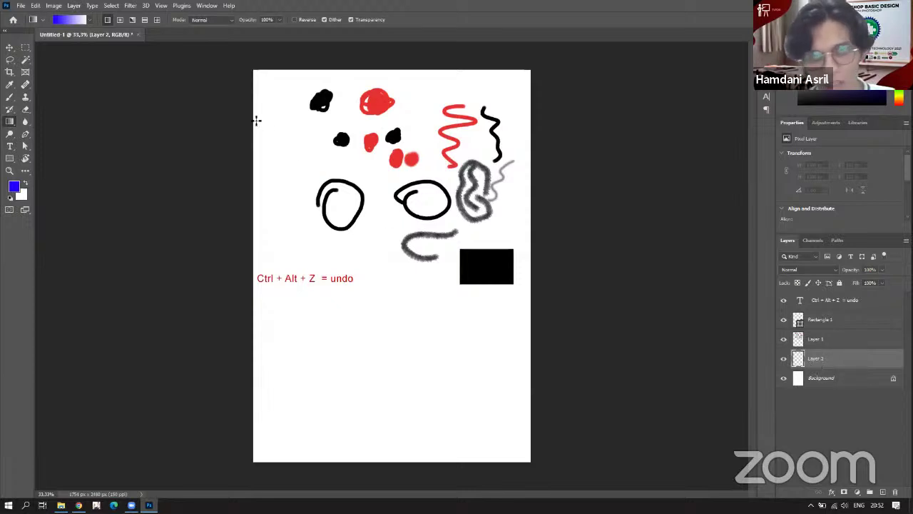
drag(256, 120, 521, 430)
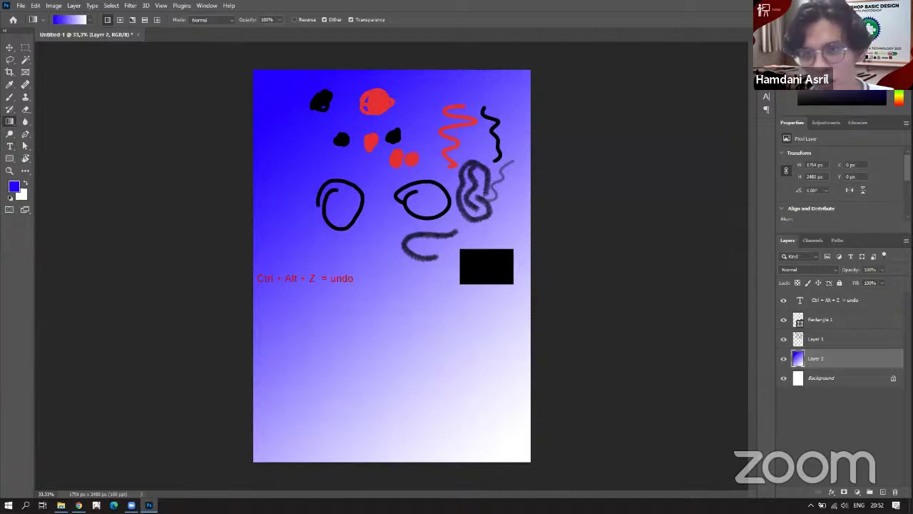
In the Gradient Editor, change the left colour stop from blue to red.
click(69, 20)
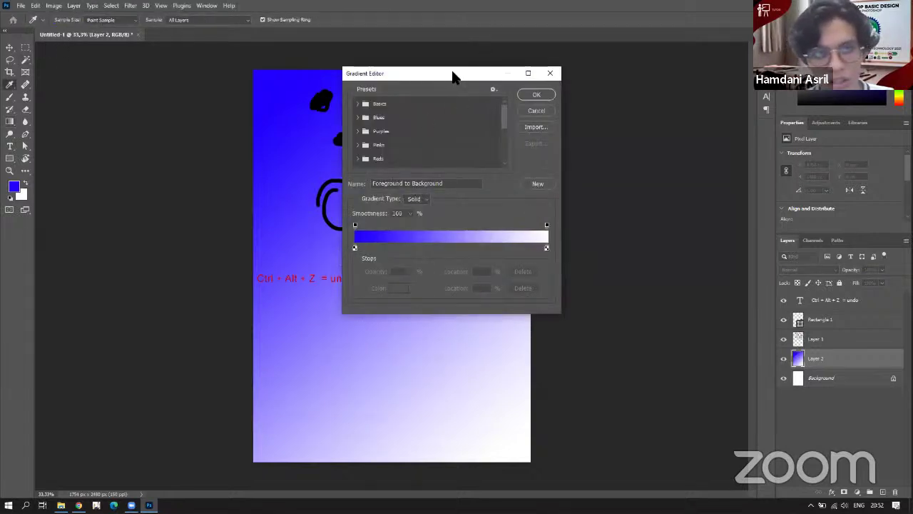
drag(453, 76, 647, 78)
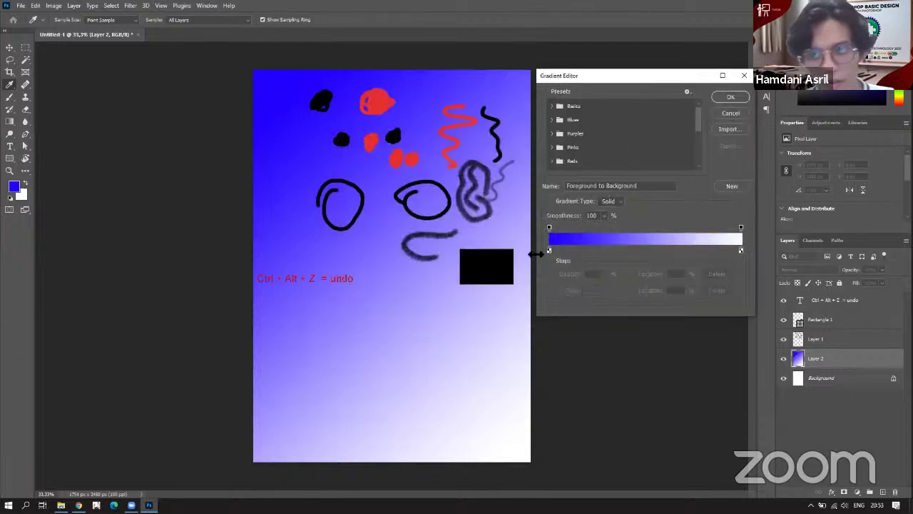
click(550, 252)
click(592, 290)
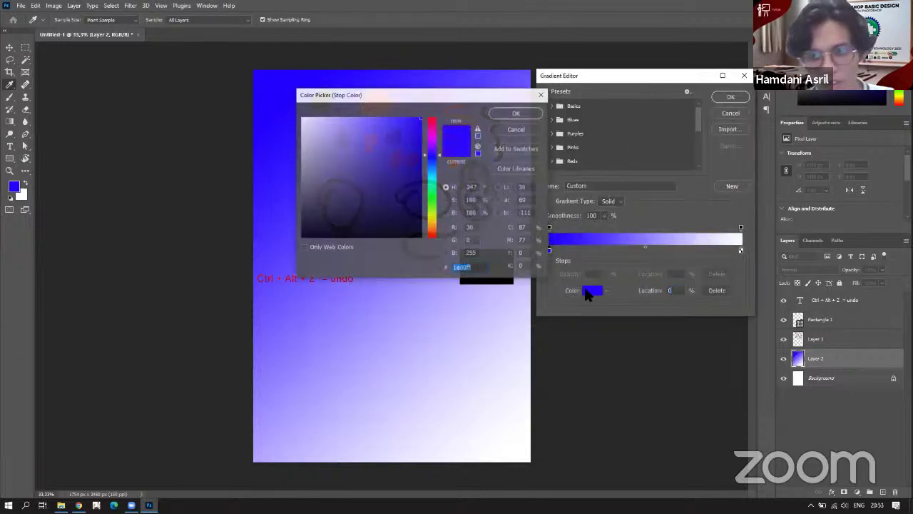
drag(432, 153, 432, 116)
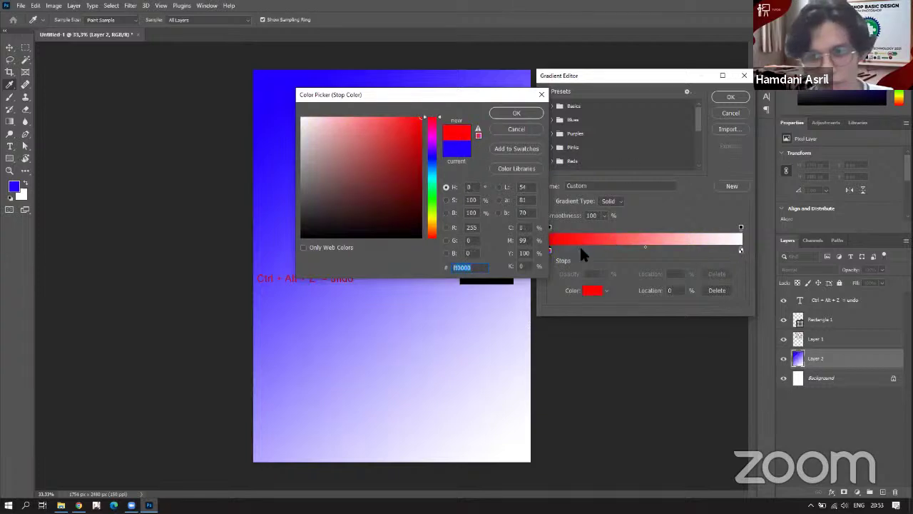
click(517, 113)
Set the right colour stop to bright yellow and apply the red-to-yellow gradient.
click(741, 251)
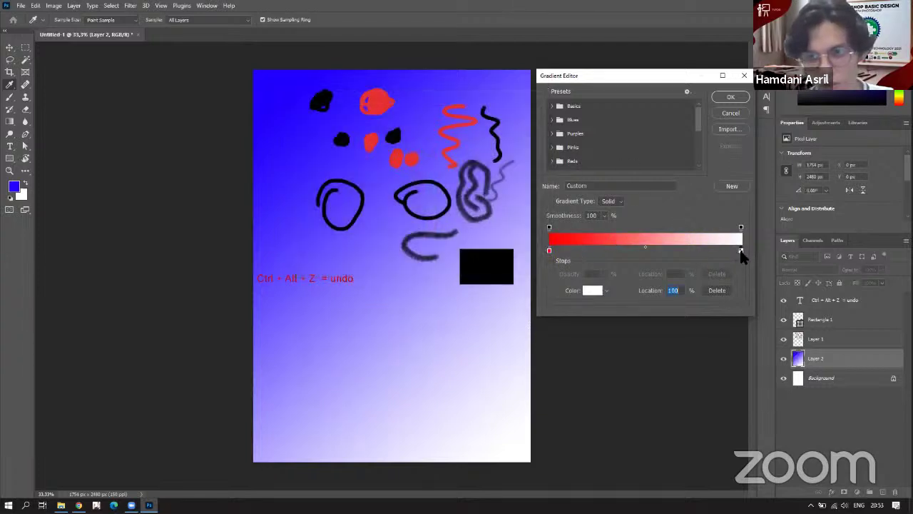
double_click(740, 251)
click(432, 214)
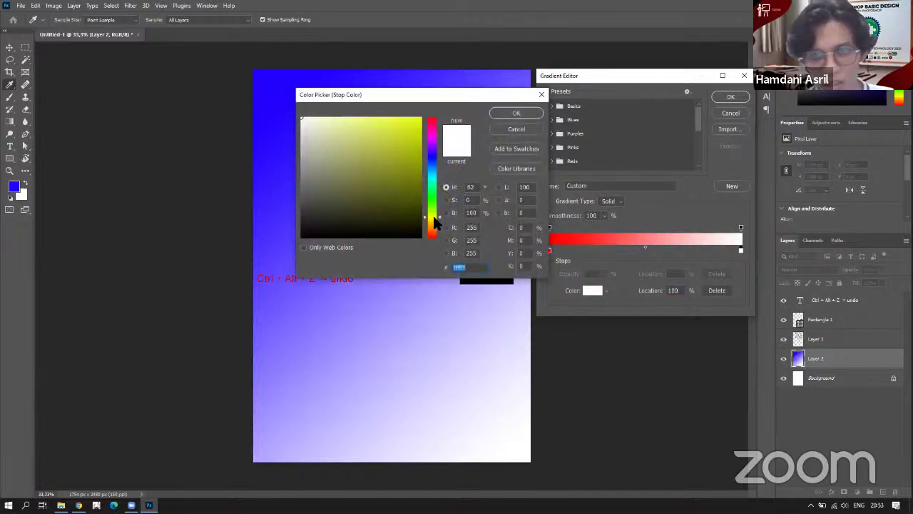
drag(418, 198, 428, 116)
click(513, 111)
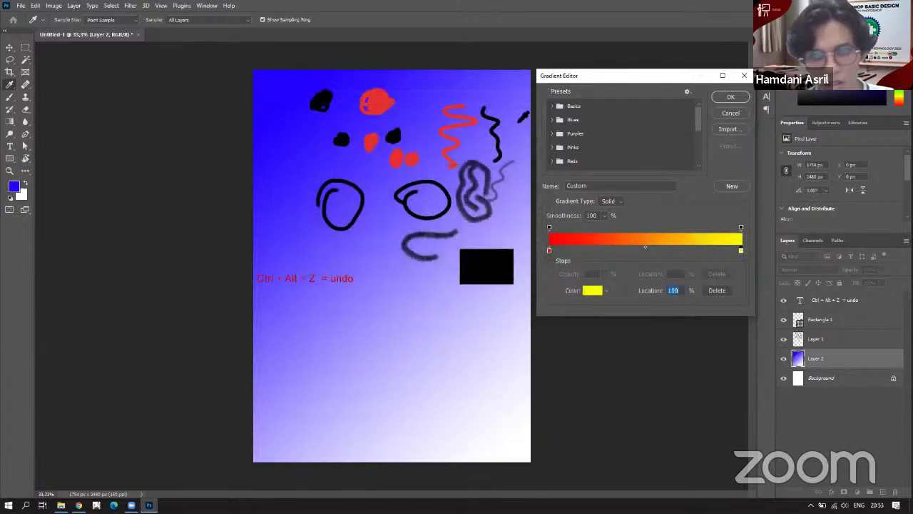
click(724, 99)
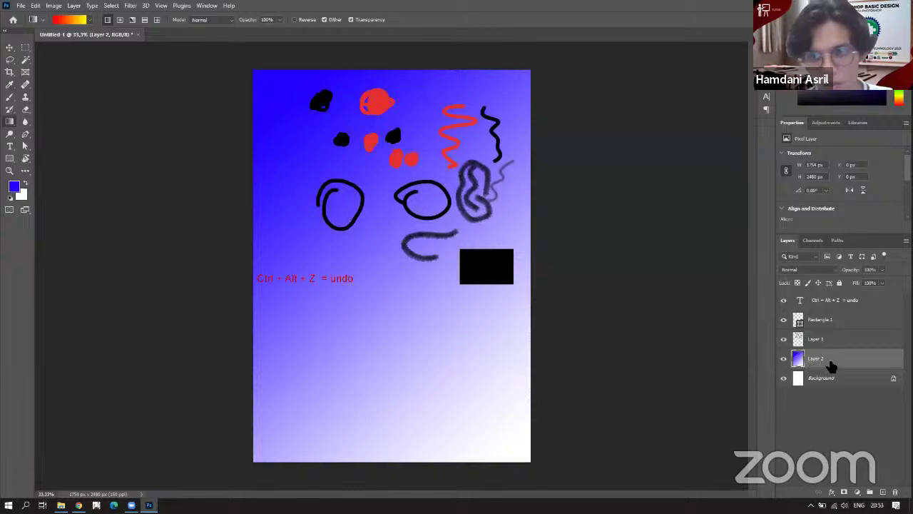
Delete the blue gradient layers and undo to get an empty Layer 2 back.
drag(829, 361, 885, 493)
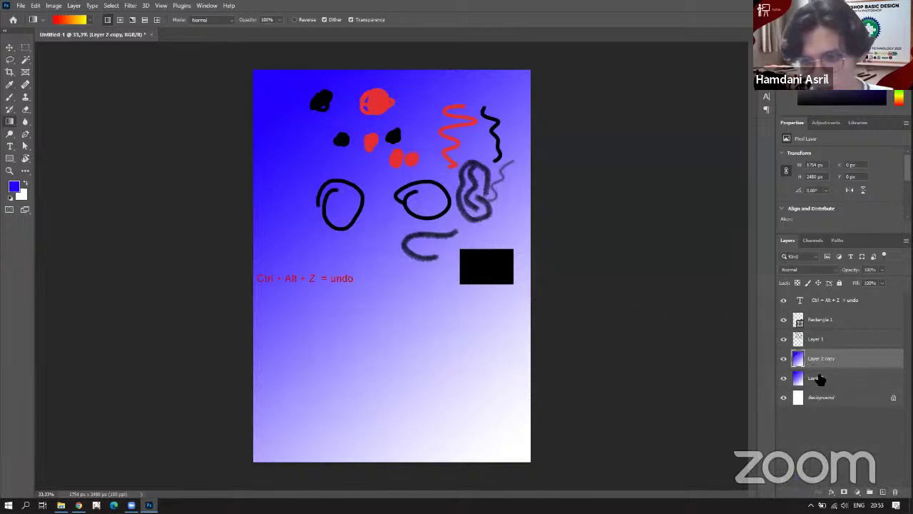
drag(817, 364, 895, 490)
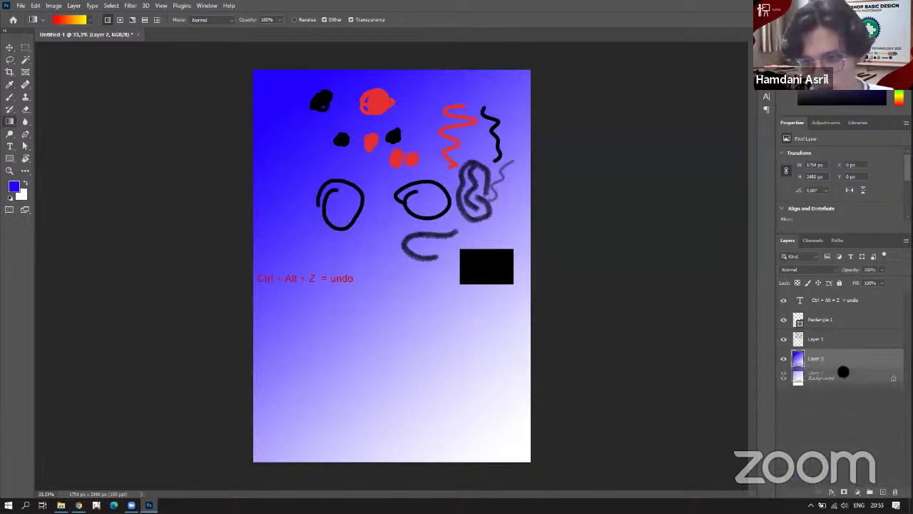
drag(842, 364, 895, 491)
key(ctrl+z)
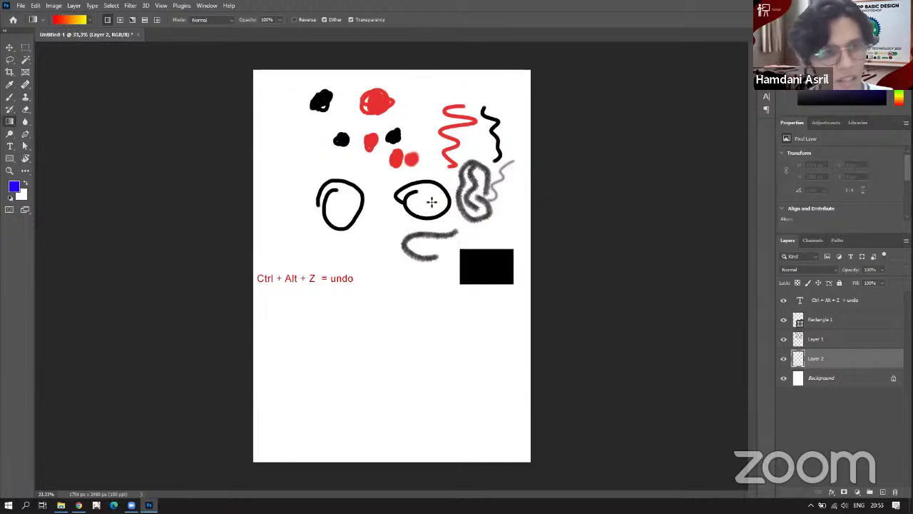
double_click(817, 360)
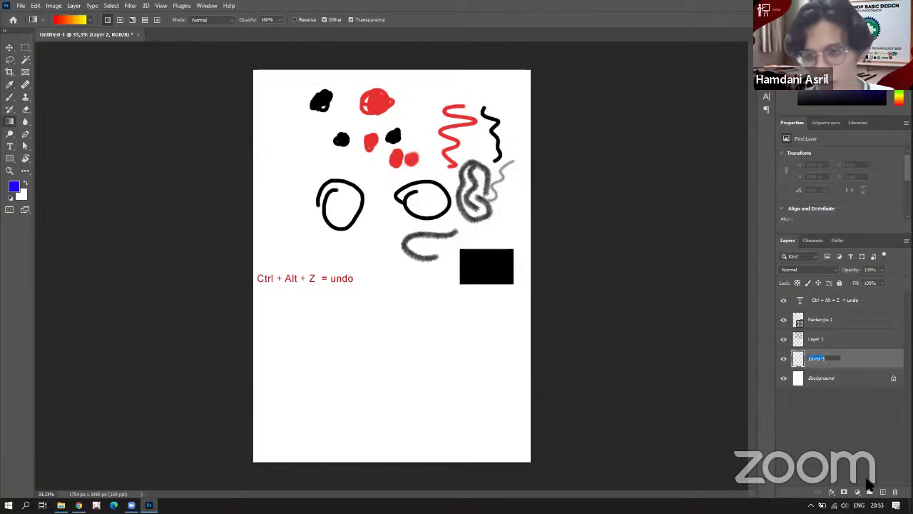
Add Layer 3, delete Layer 2, and move Layer 3 just above Background.
click(834, 417)
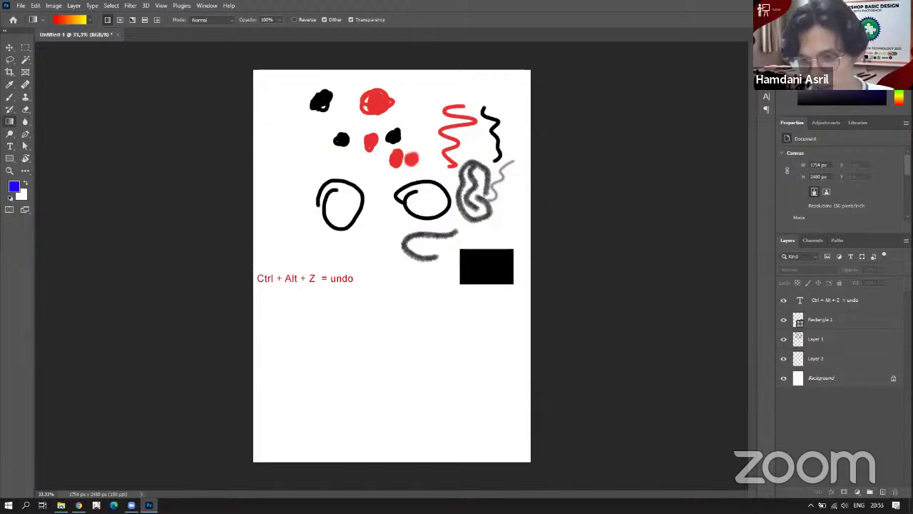
click(882, 492)
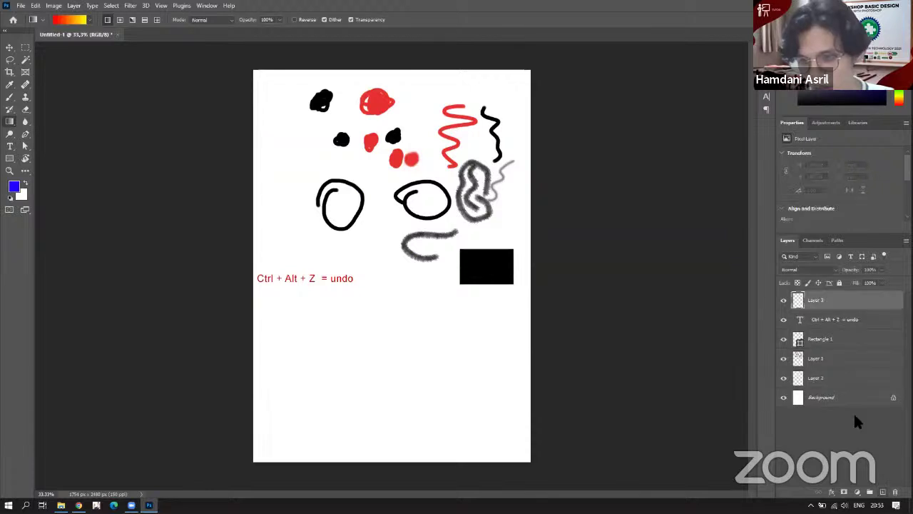
drag(835, 380, 895, 492)
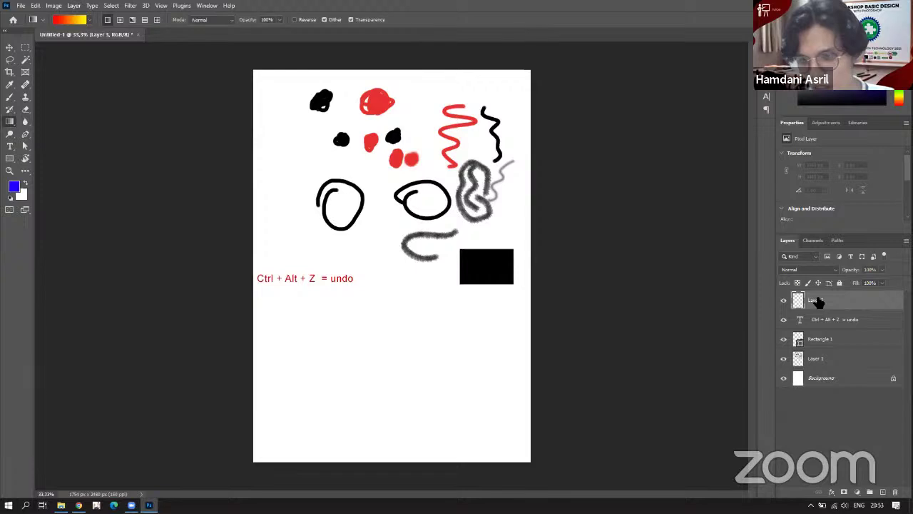
drag(815, 308, 826, 365)
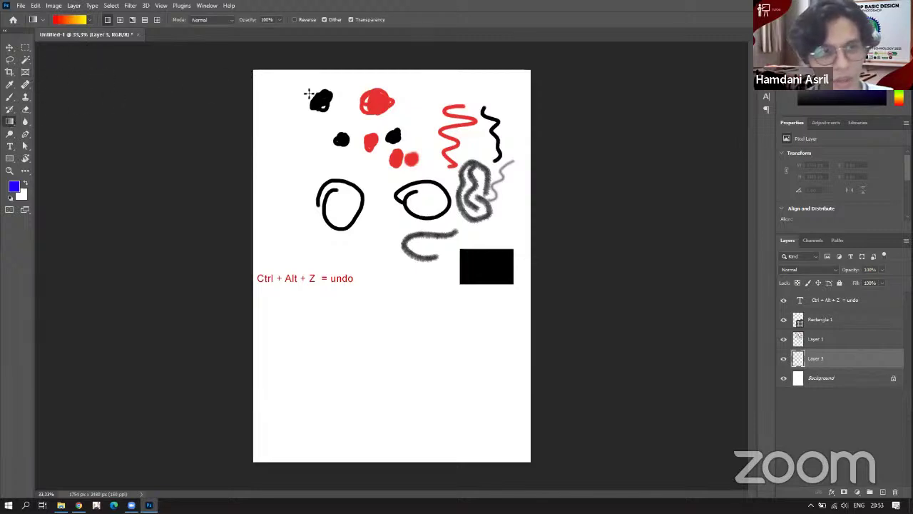
Fill Layer 3 with a gradient, red at bottom-left to yellow at top-right.
drag(268, 86, 520, 454)
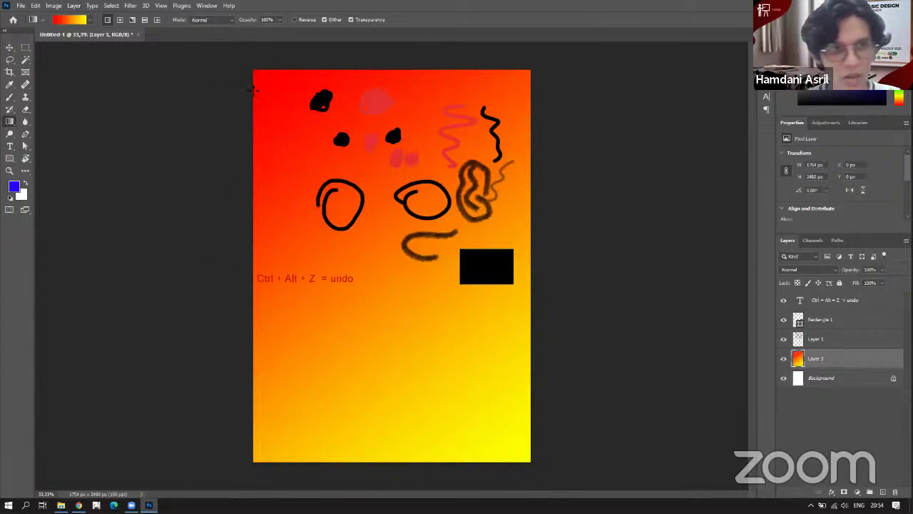
drag(424, 346, 498, 443)
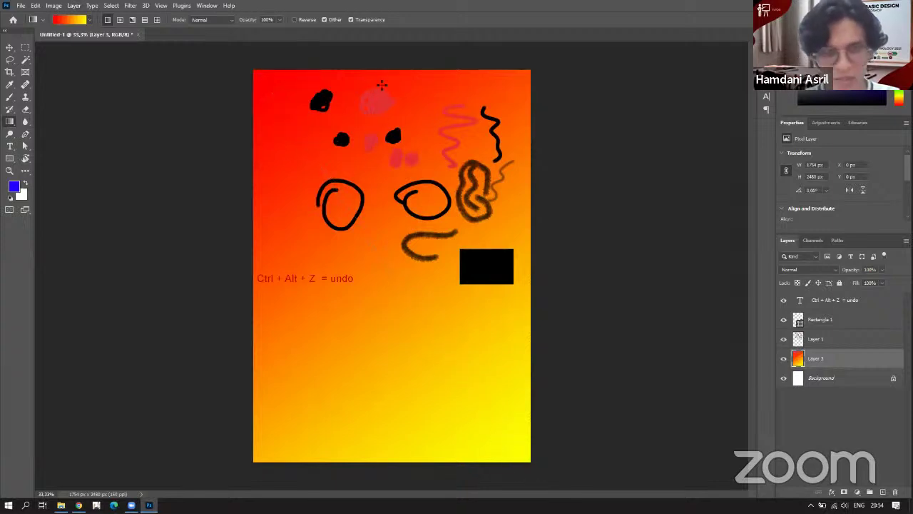
drag(376, 309, 371, 443)
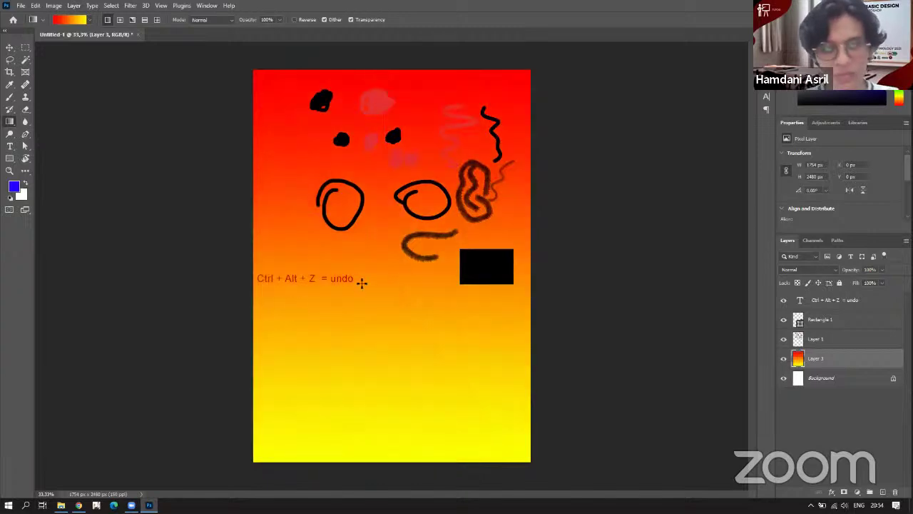
drag(522, 267, 524, 267)
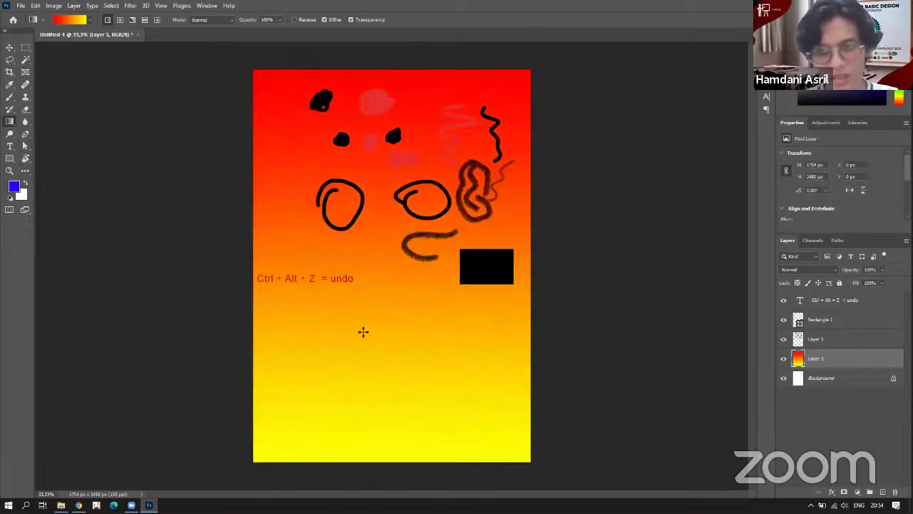
drag(528, 139, 539, 122)
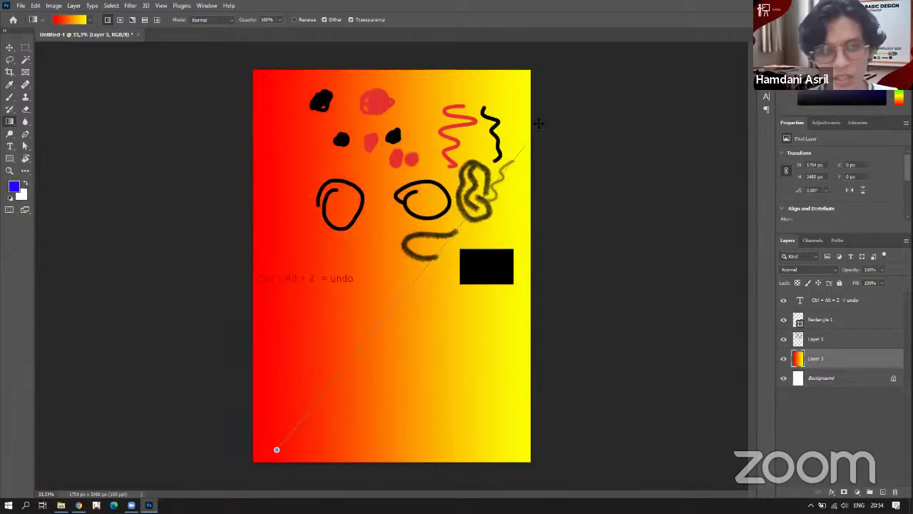
drag(217, 293, 205, 303)
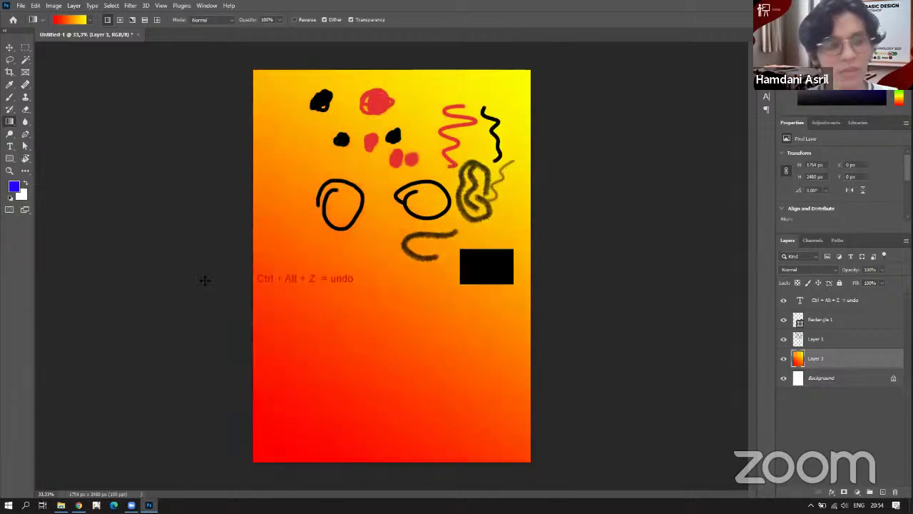
Glance at the PDF Toolbox page in Chrome and return to Photoshop.
key(alt+Tab)
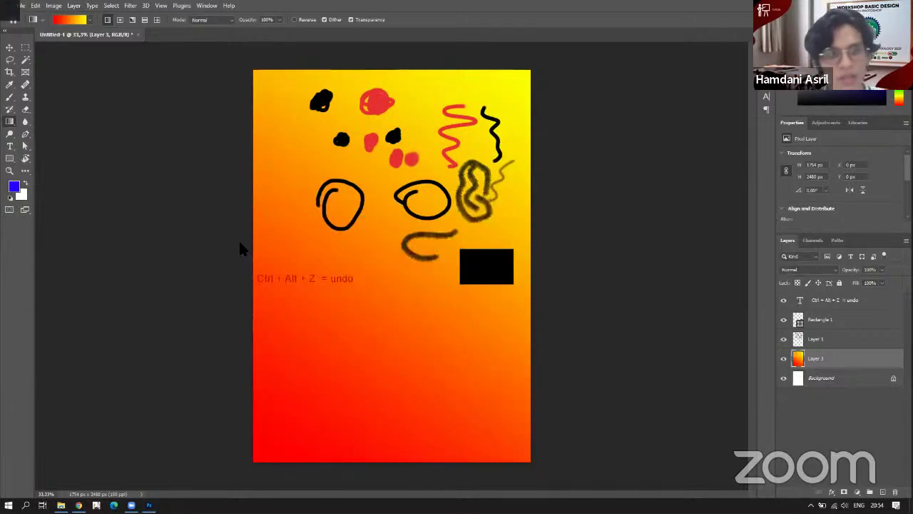
key(alt+Tab)
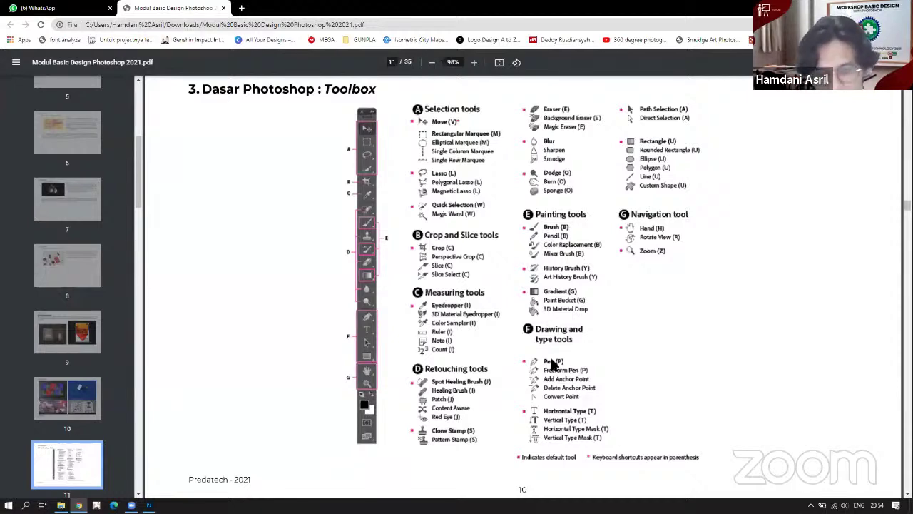
key(alt+Tab)
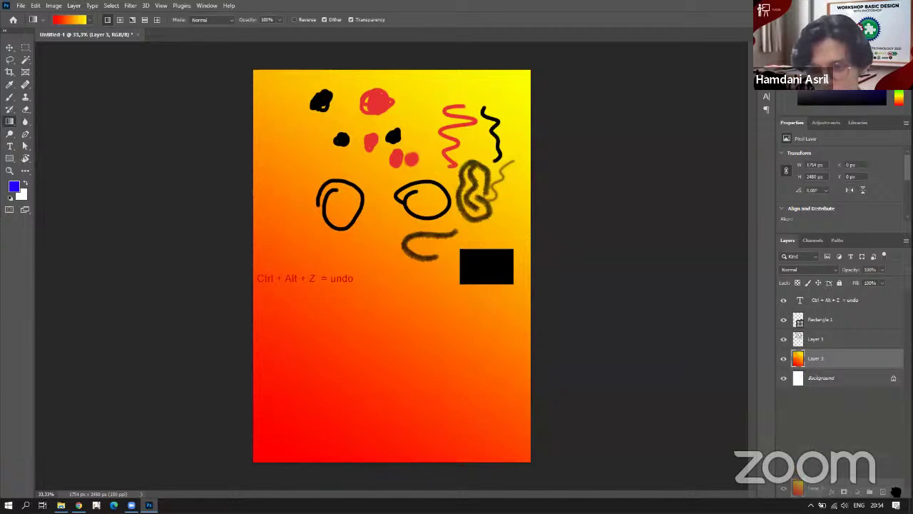
Delete the Layer 3 gradient, select the Pen tool, and bring up the Open file dialog.
key(Delete)
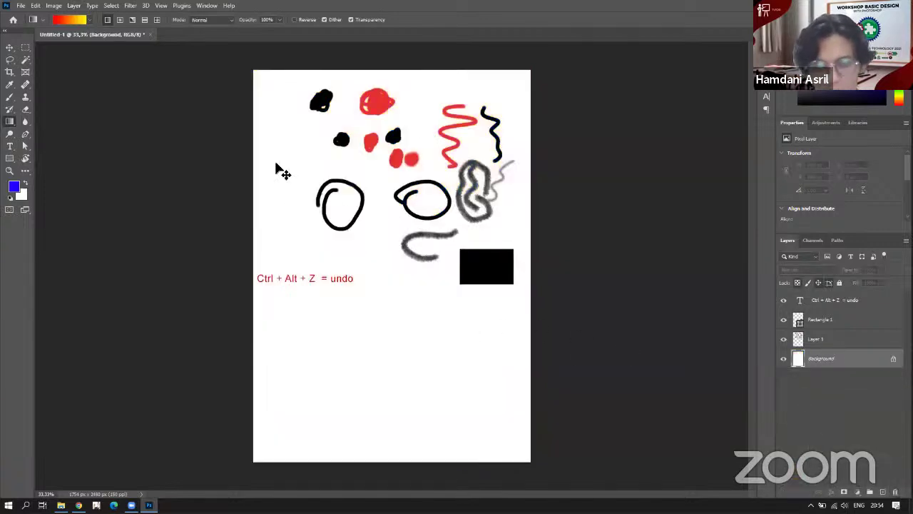
scroll(397, 182, up, 5)
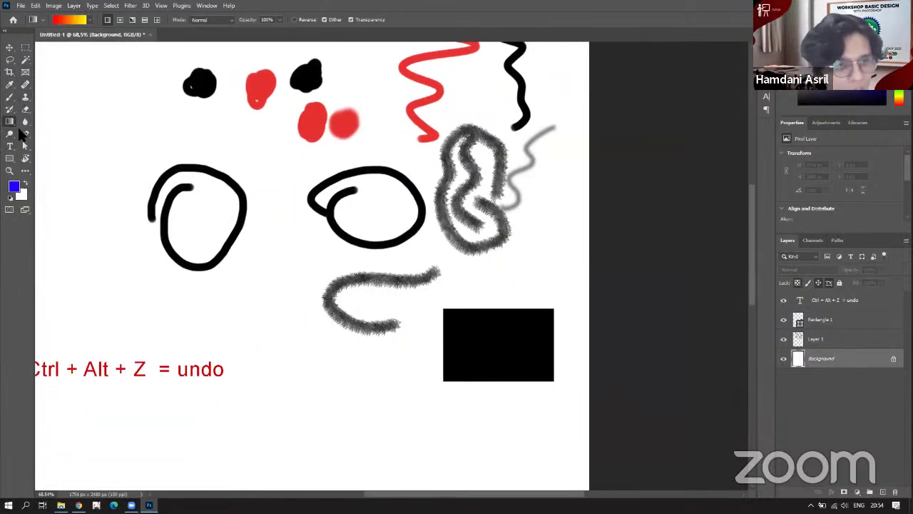
click(25, 133)
drag(107, 214, 202, 190)
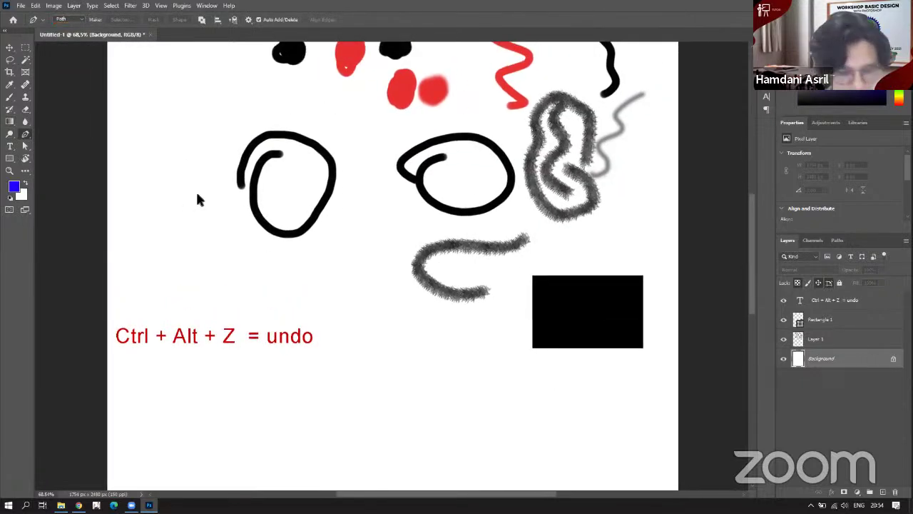
key(ctrl+o)
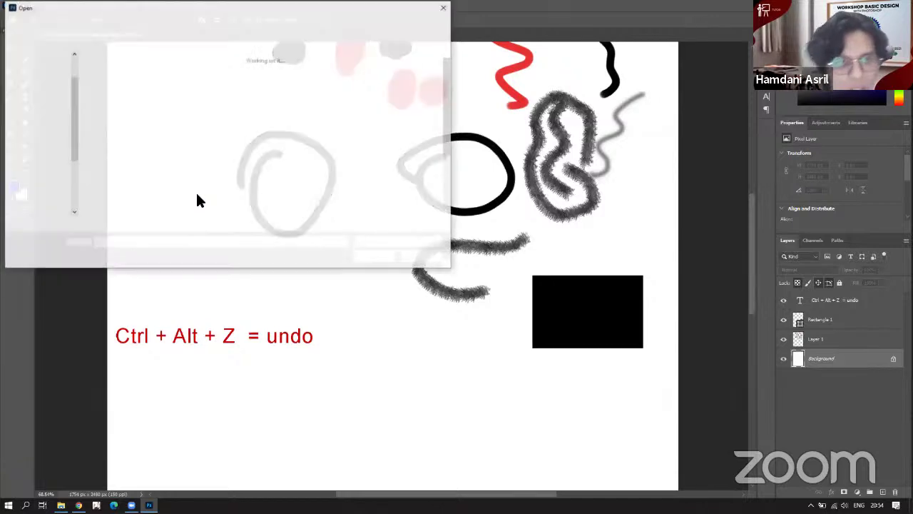
Open Dias.jpg and zoom in closely on the shirt collar and striped tie.
click(263, 77)
click(375, 256)
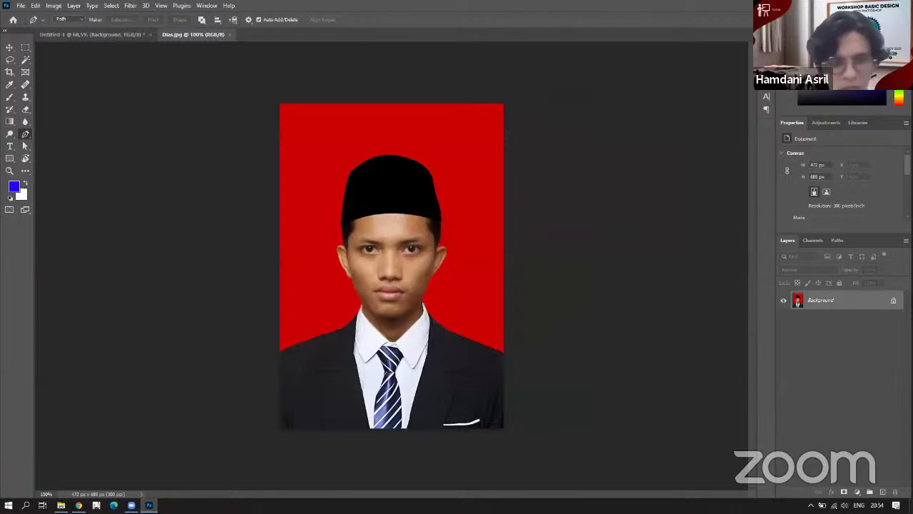
drag(373, 231, 322, 168)
drag(314, 212, 77, 214)
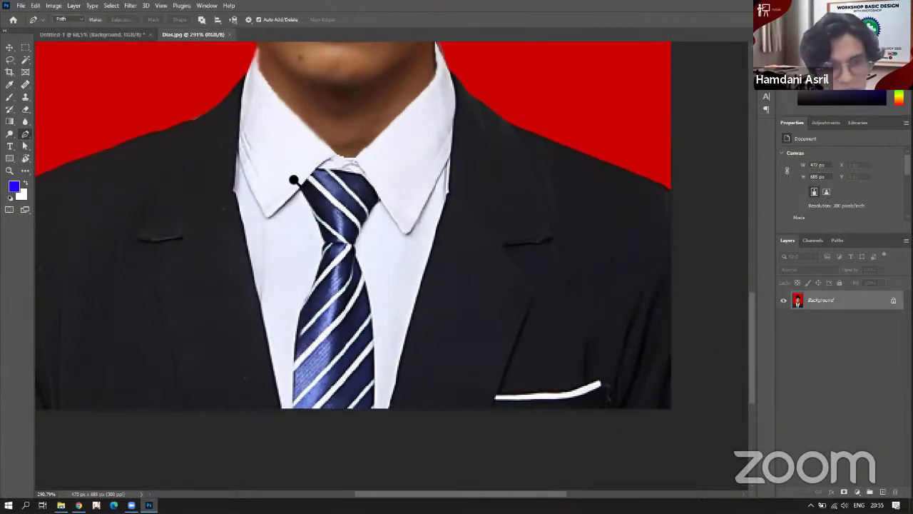
scroll(314, 187, up, 1)
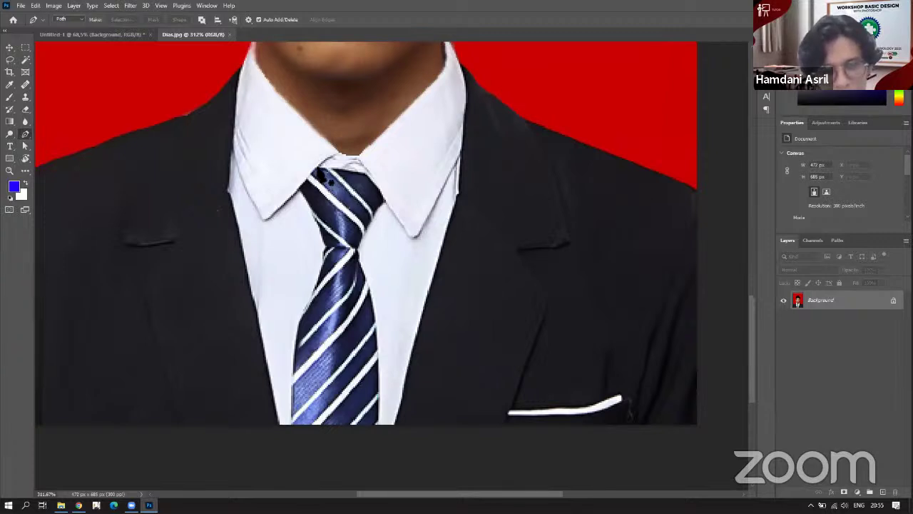
Trace the striped tie with the Lasso tool and test-nudge the selection with the Move tool.
click(10, 61)
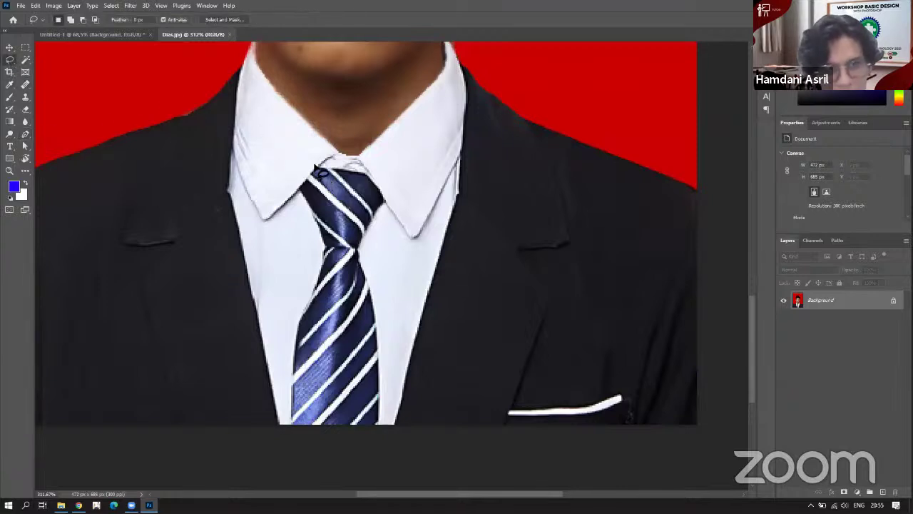
mouse_move(317, 170)
mouse_down()
mouse_move(326, 165)
mouse_move(298, 193)
mouse_move(323, 241)
mouse_move(292, 408)
mouse_move(299, 431)
mouse_move(360, 430)
mouse_move(384, 421)
mouse_move(388, 306)
mouse_move(364, 247)
mouse_move(388, 205)
mouse_move(382, 180)
mouse_move(327, 160)
mouse_up()
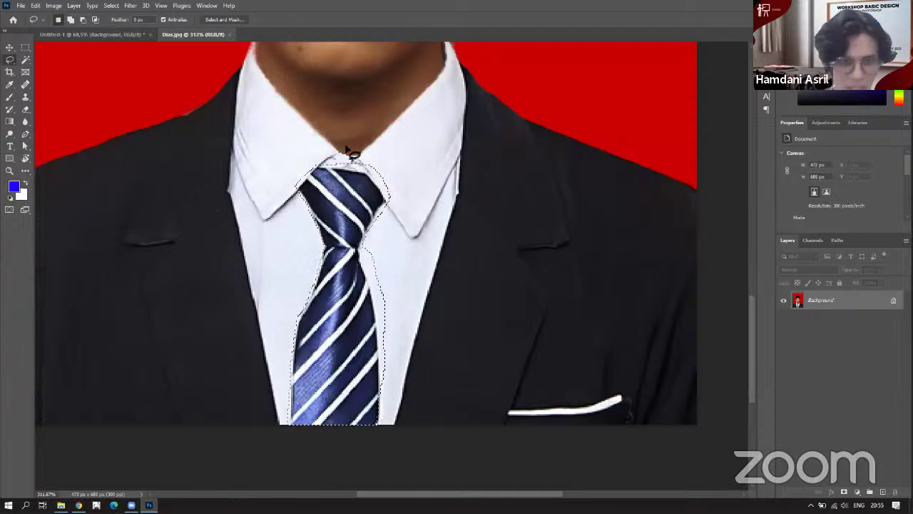
click(10, 47)
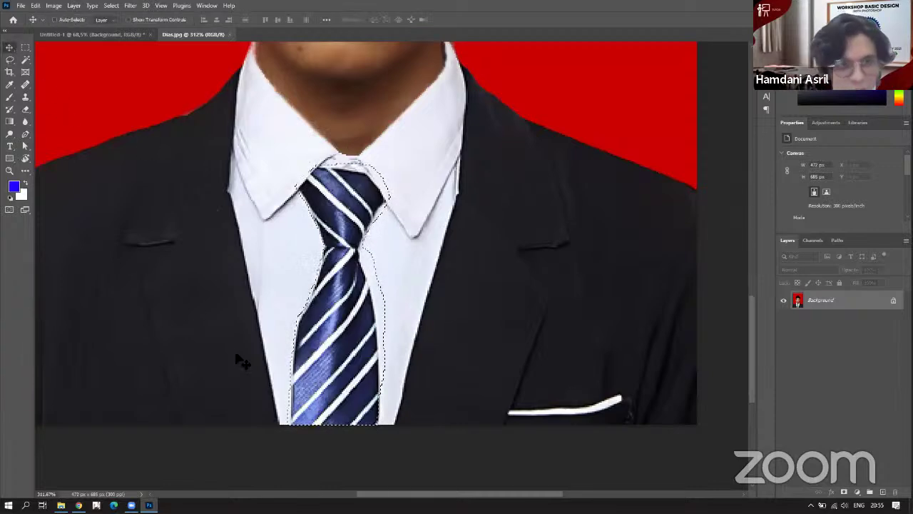
drag(314, 314, 298, 306)
drag(517, 289, 367, 264)
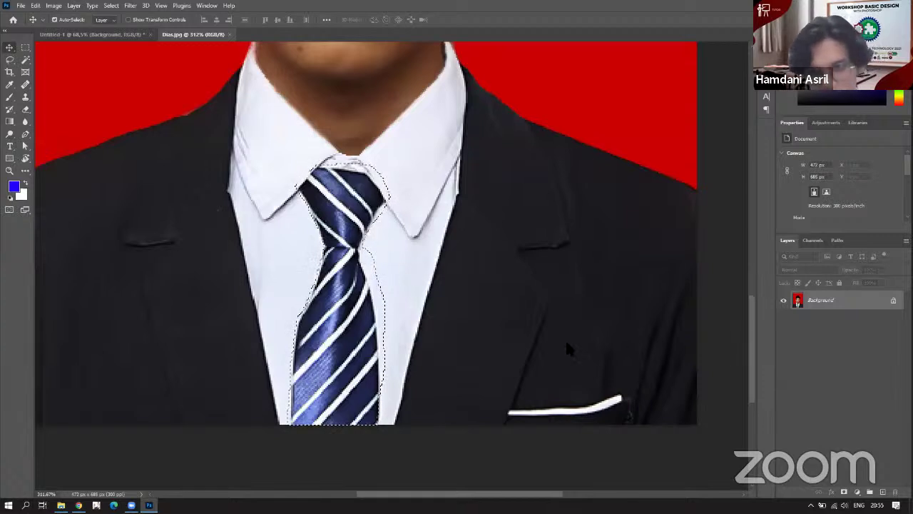
Copy the tie to a trial layer, preview it alone, then undo that layer.
key(ctrl+j)
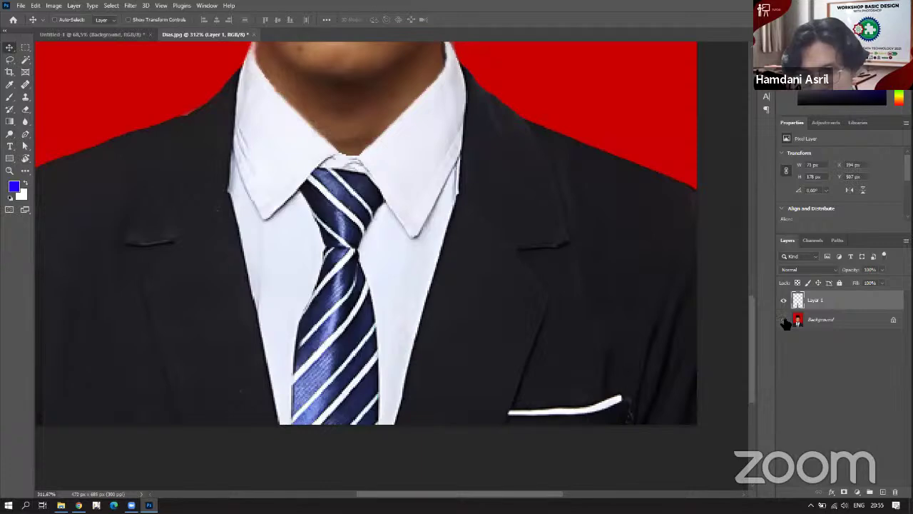
click(784, 321)
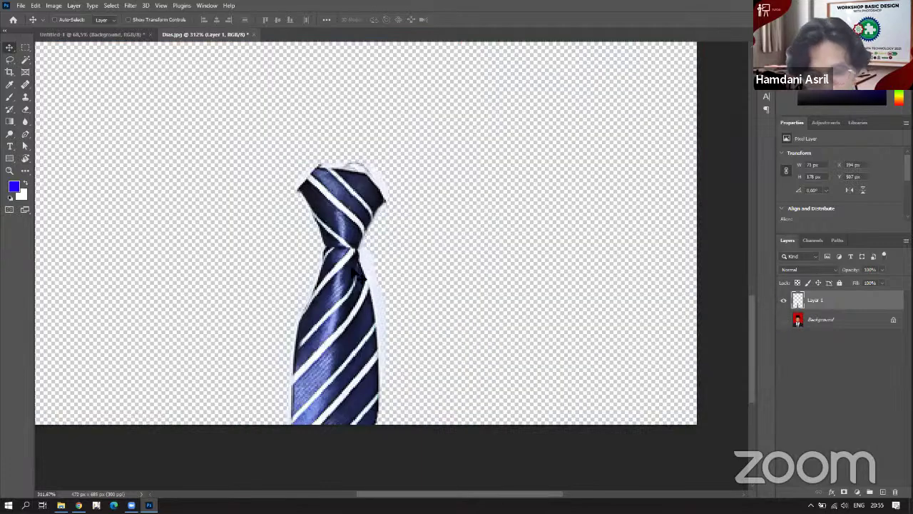
click(784, 321)
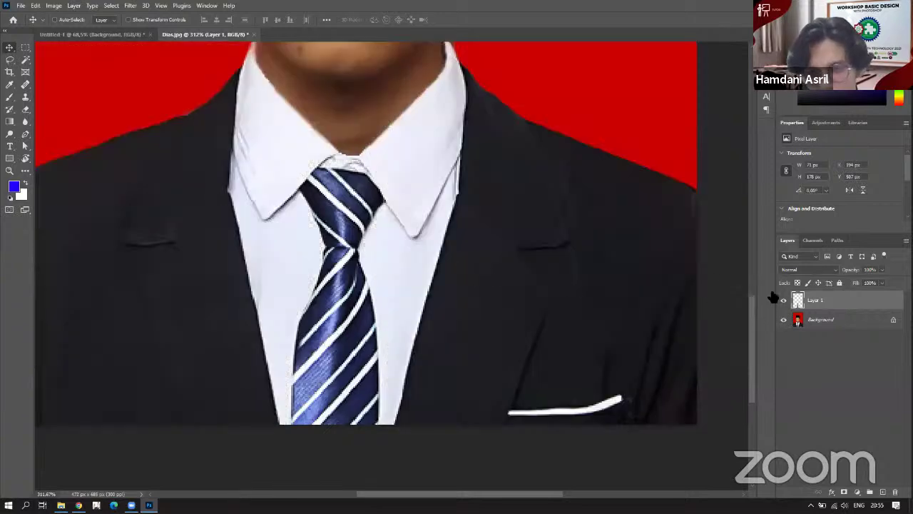
alt+click(784, 299)
key(ctrl+z)
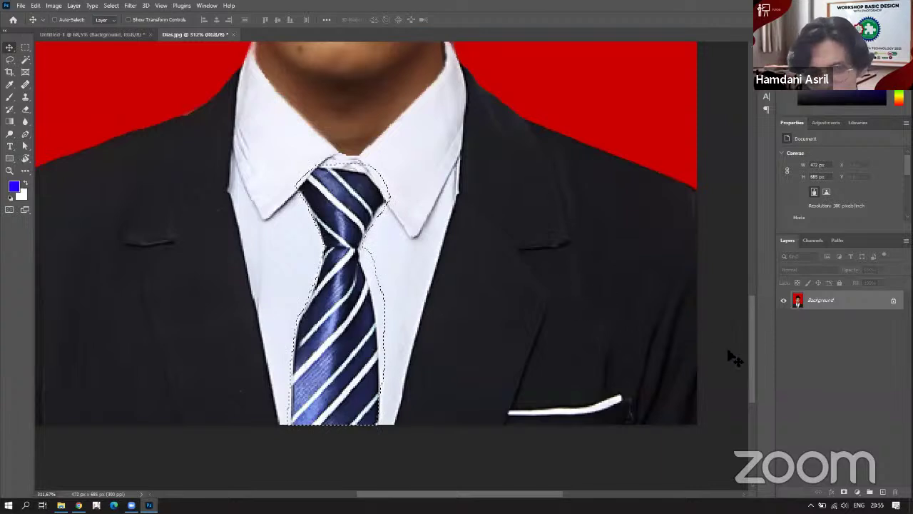
Copy the tie selection to Layer 1, preview it without Background, then delete Layer 1.
right_click(824, 300)
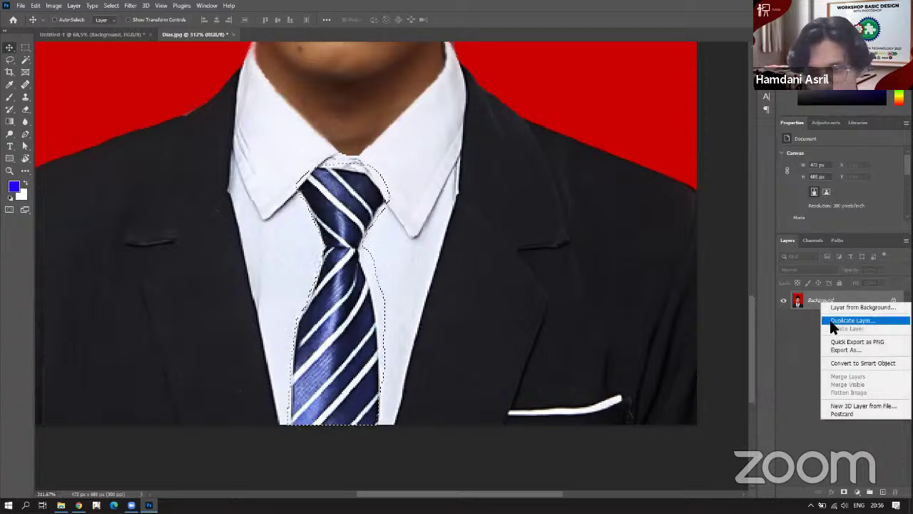
click(829, 320)
click(535, 158)
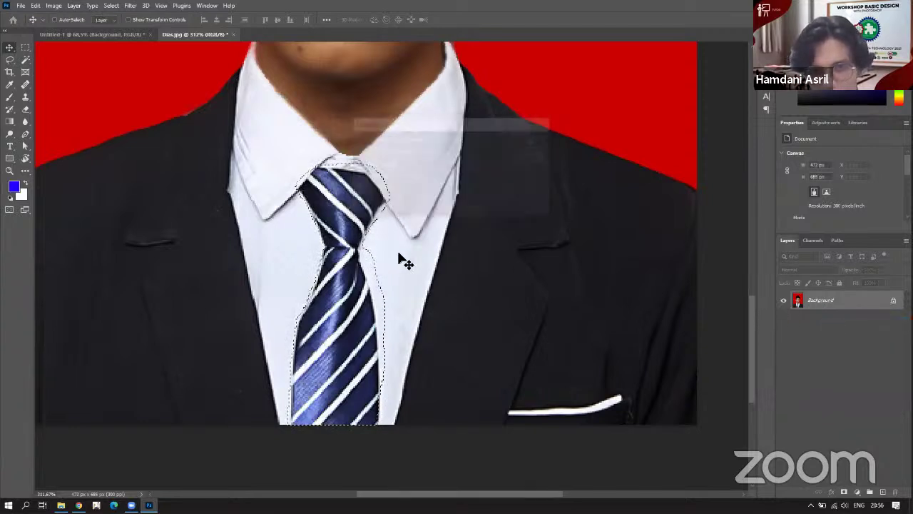
key(ctrl+j)
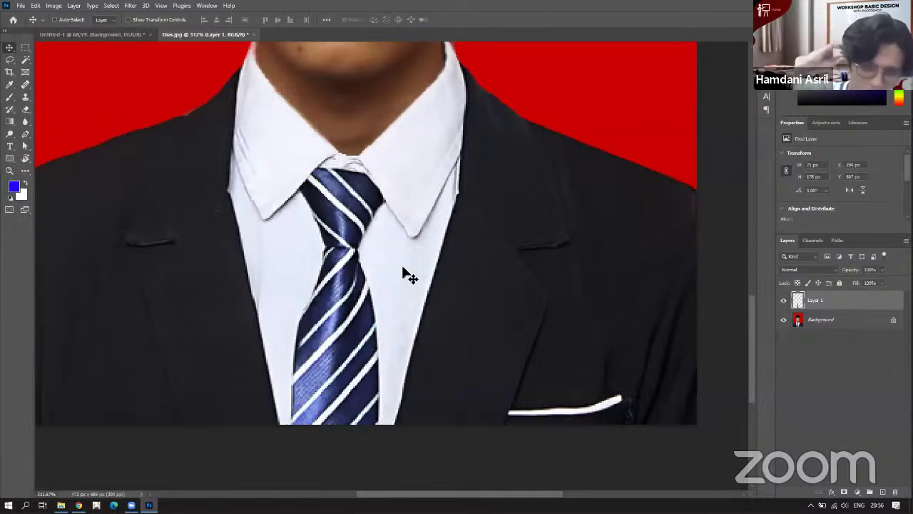
click(783, 320)
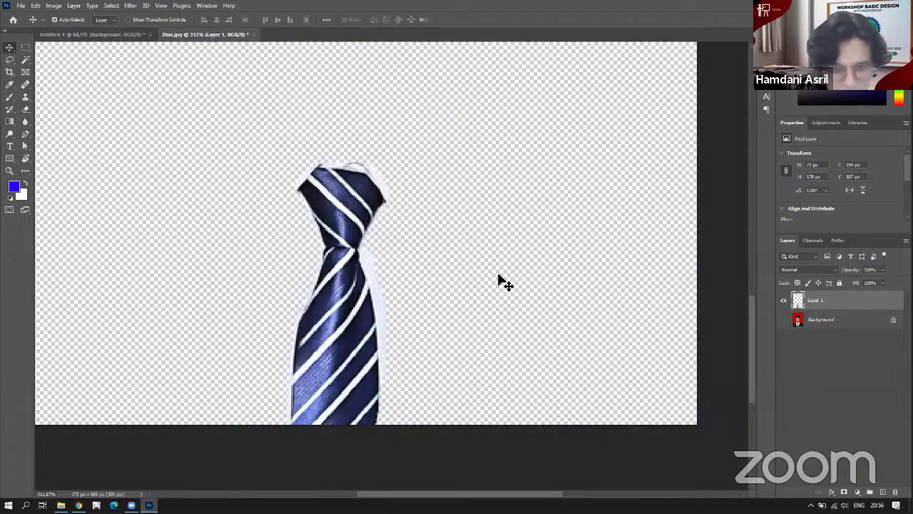
click(784, 320)
drag(797, 300, 896, 492)
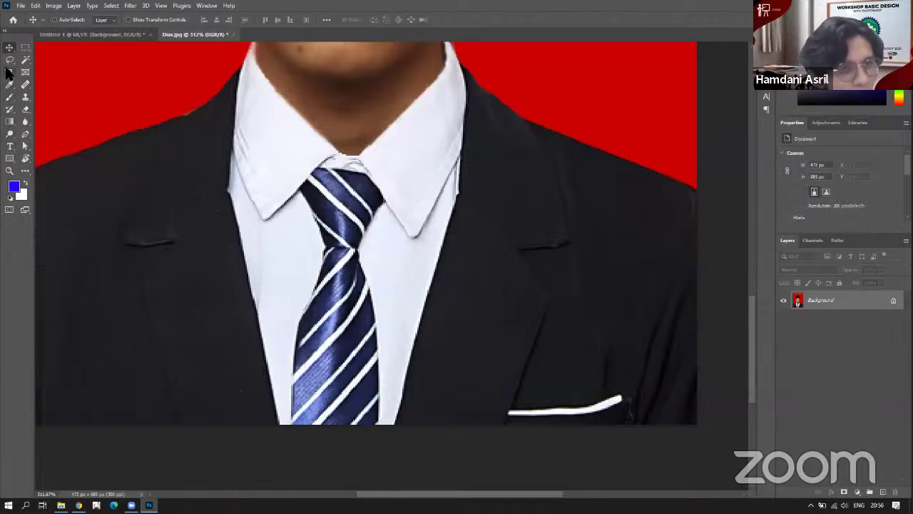
Start a Pen path at the left jaw and curve it down the jawline to the chin.
click(24, 134)
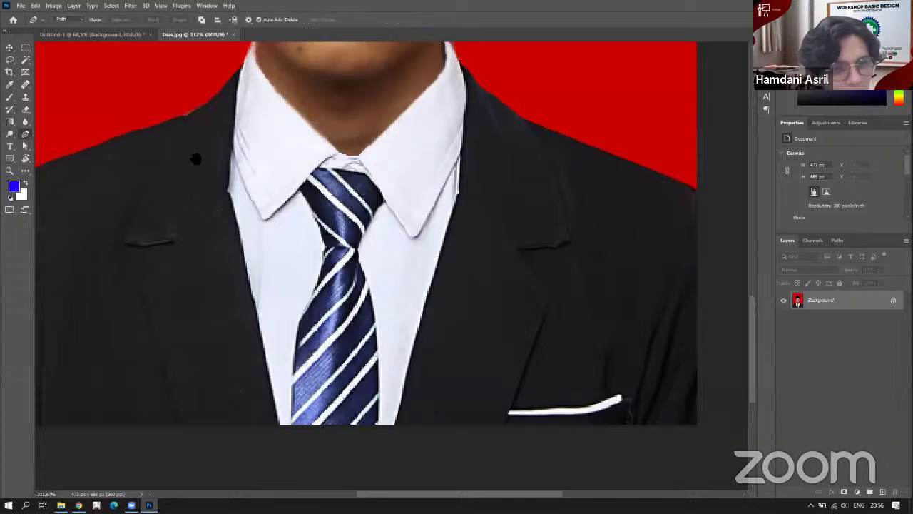
drag(195, 159, 328, 198)
drag(234, 197, 198, 224)
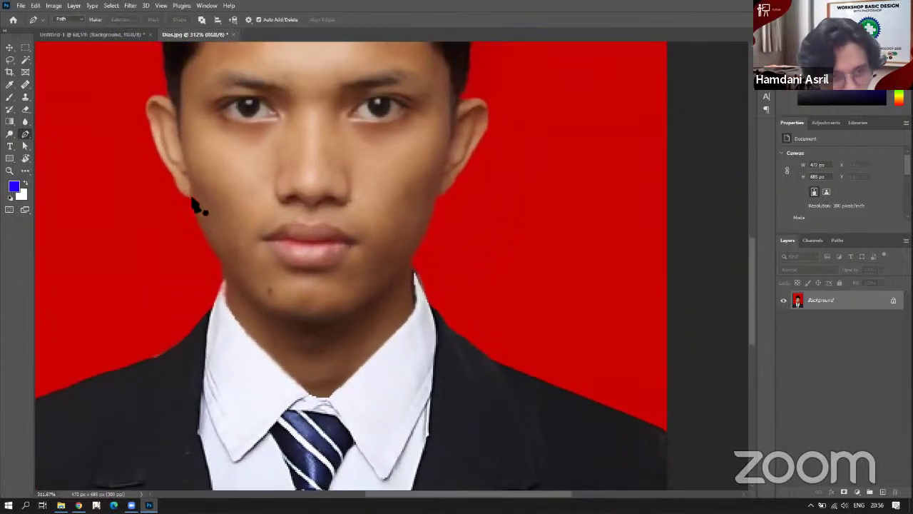
click(192, 199)
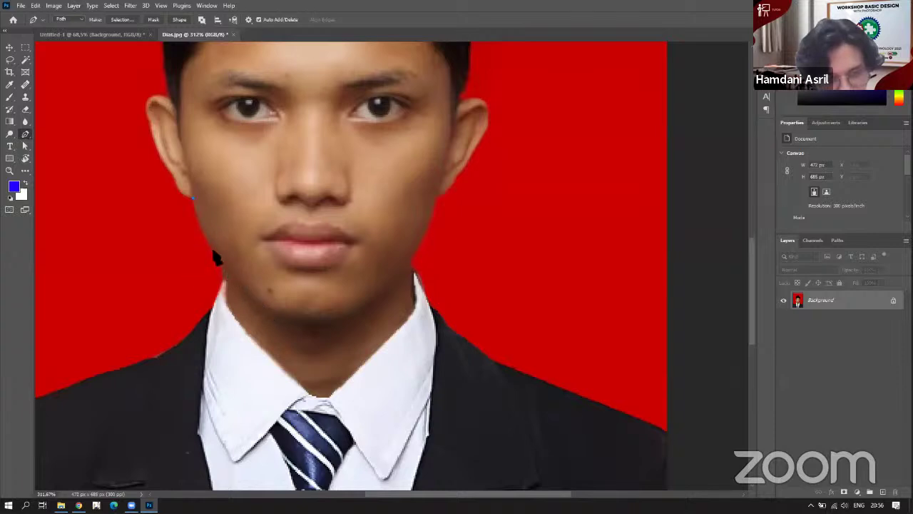
click(214, 252)
drag(214, 252, 246, 255)
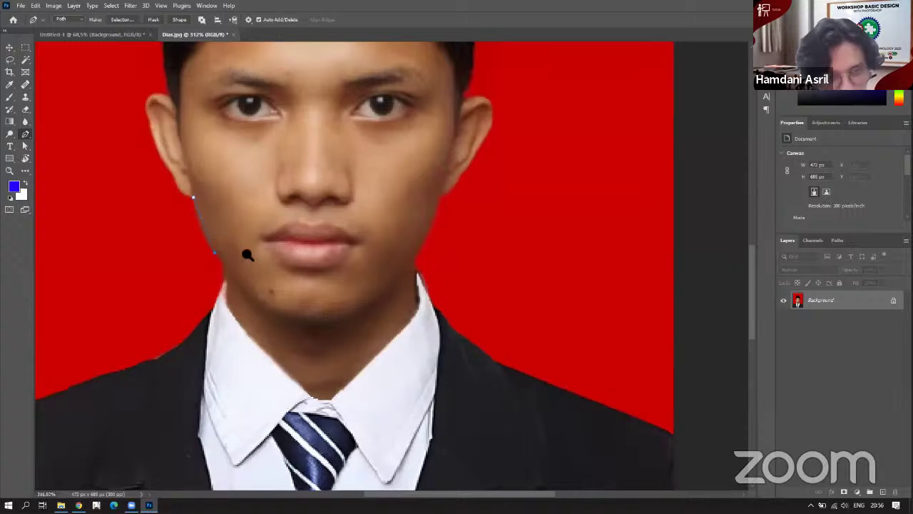
scroll(224, 249, up, 3)
scroll(190, 209, down, 1)
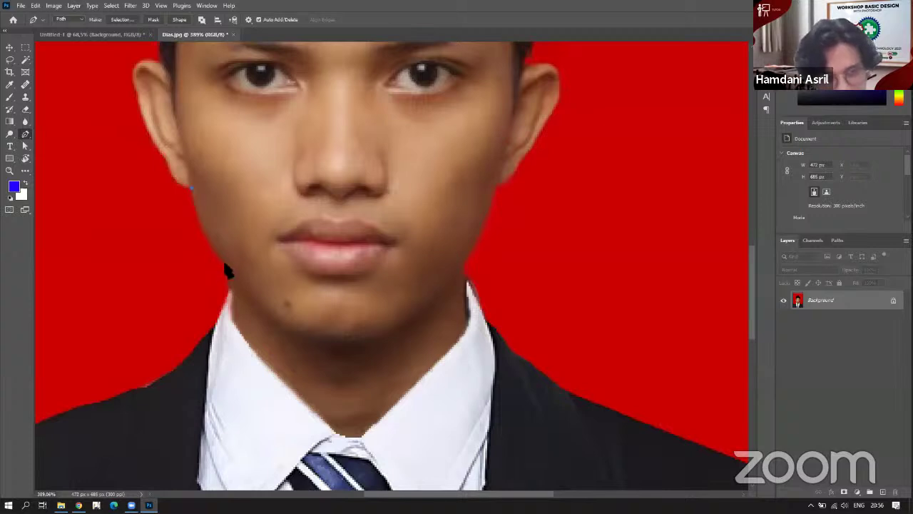
drag(221, 258, 234, 274)
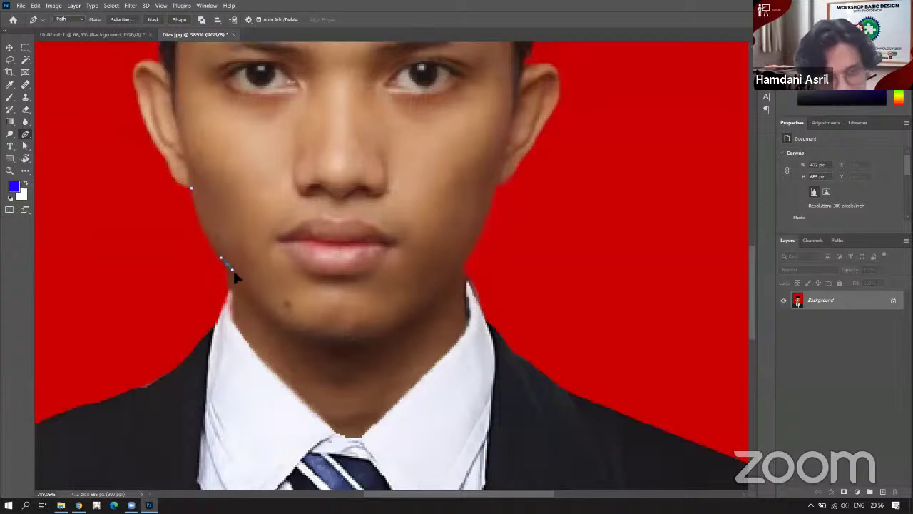
click(256, 299)
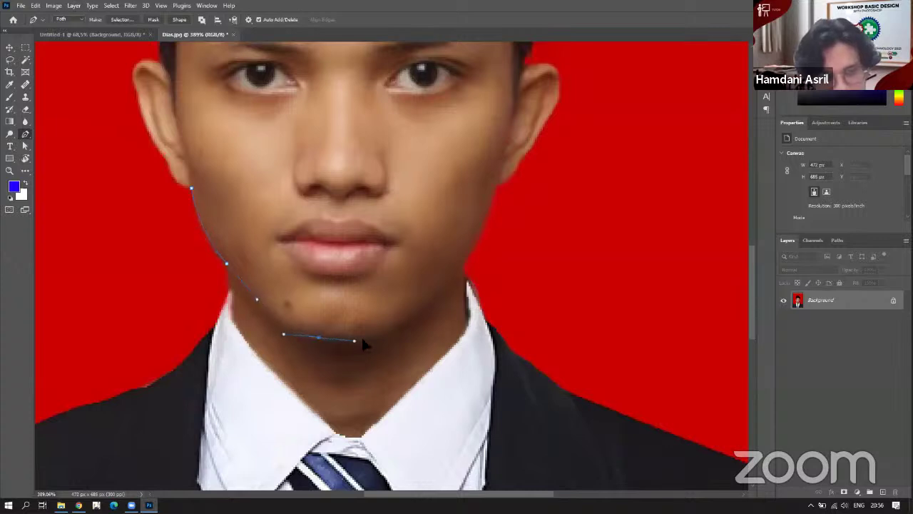
Continue the path up the right jawline and along the ear to its tip.
click(457, 274)
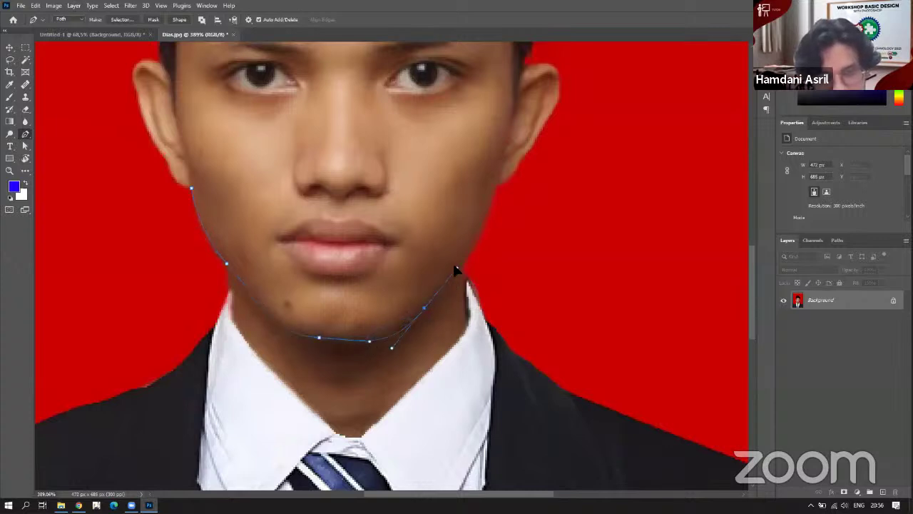
drag(488, 210, 500, 177)
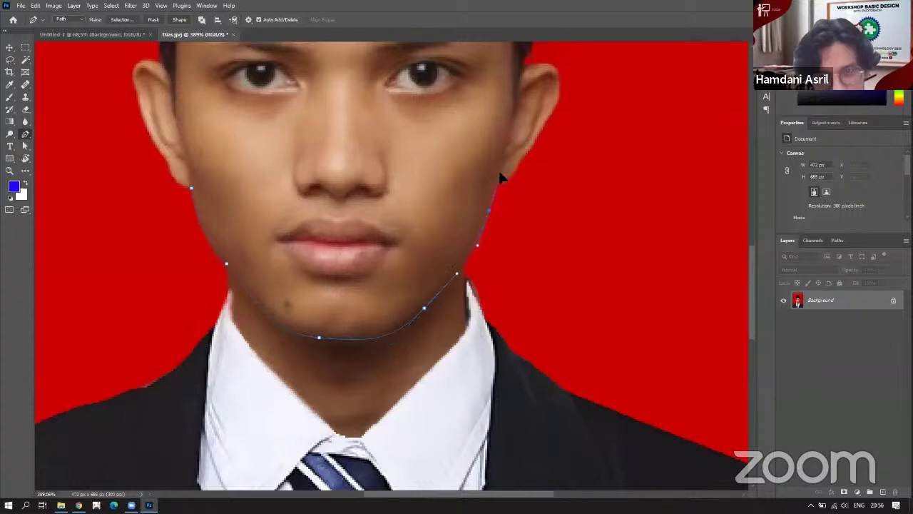
scroll(496, 194, up, 1)
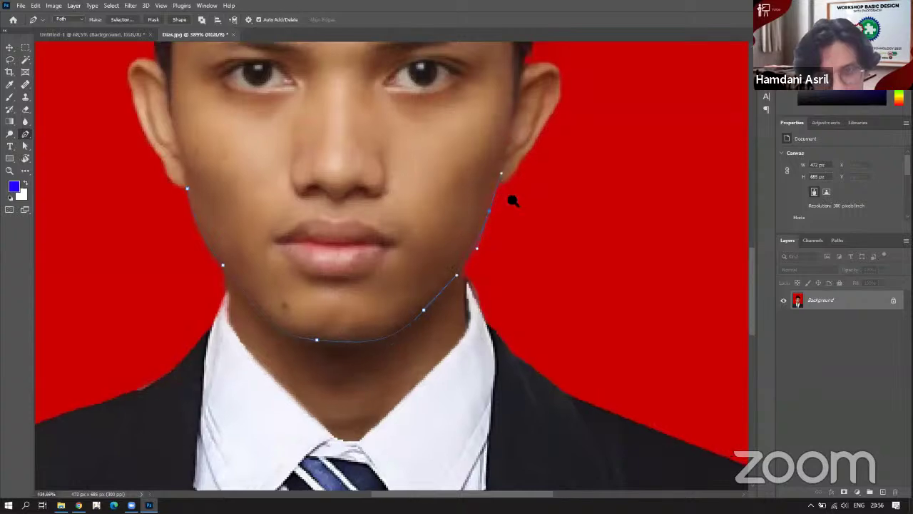
scroll(490, 196, up, 2)
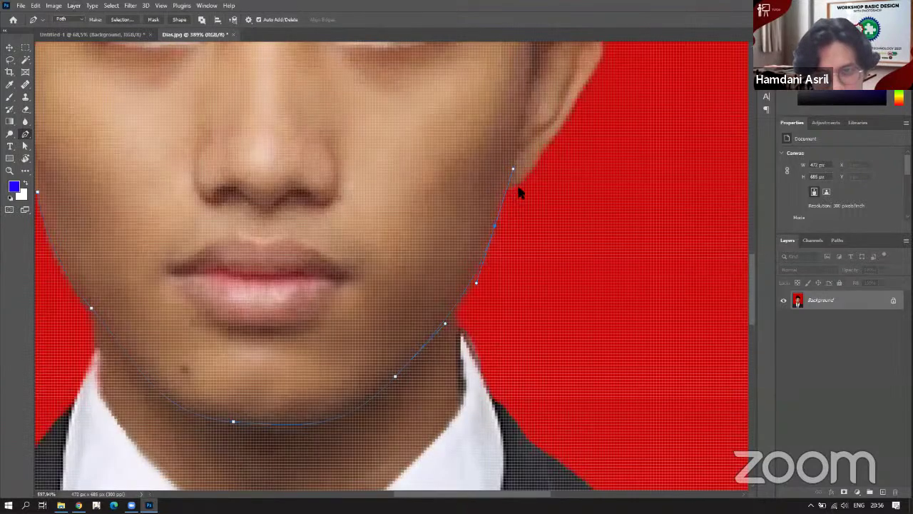
scroll(519, 191, up, 2)
scroll(512, 203, down, 4)
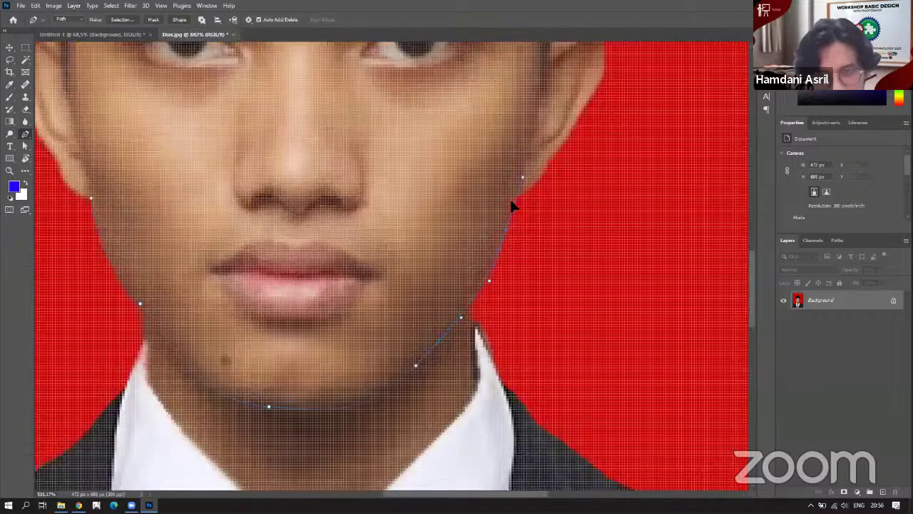
scroll(535, 191, up, 1)
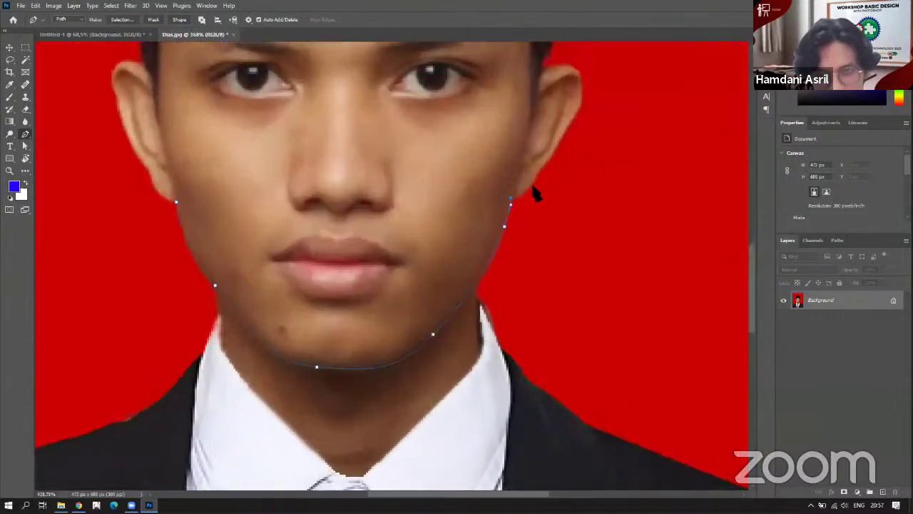
drag(546, 166, 556, 148)
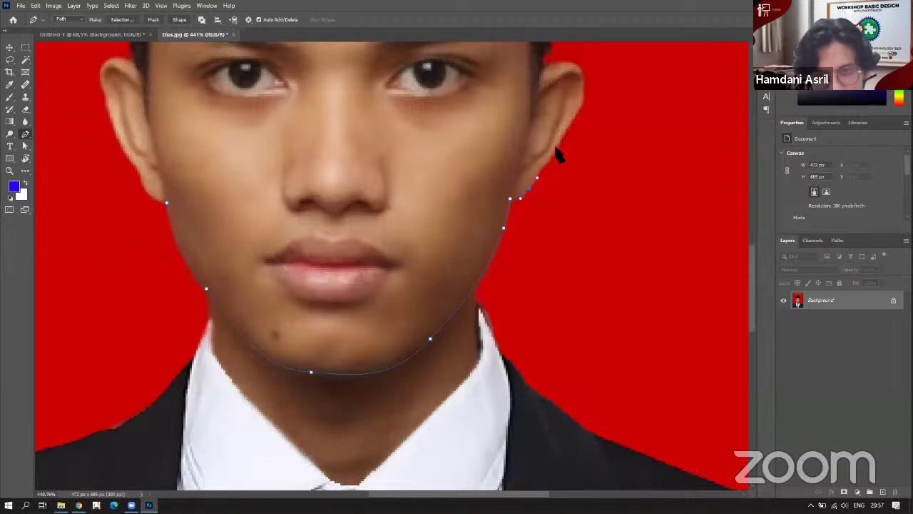
click(574, 117)
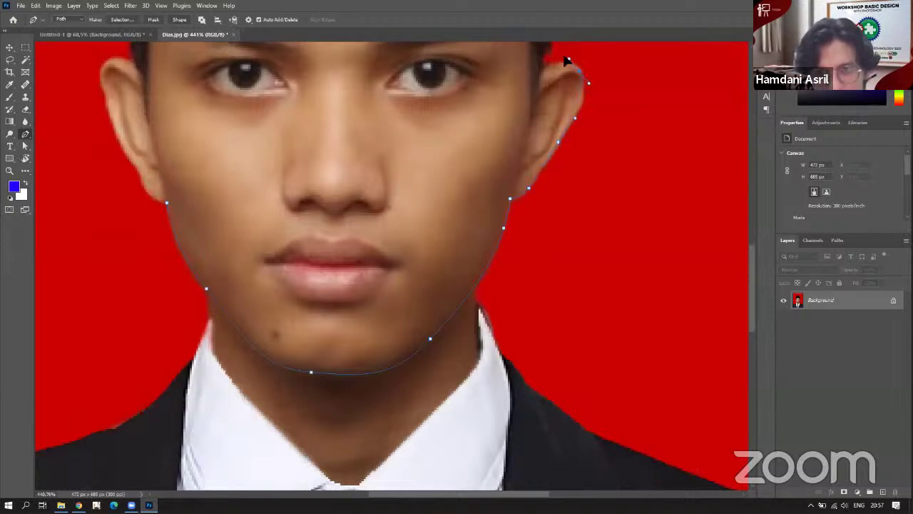
click(564, 57)
Carry the path along the hair edge and around the black cap to complete the head outline.
drag(545, 77, 477, 210)
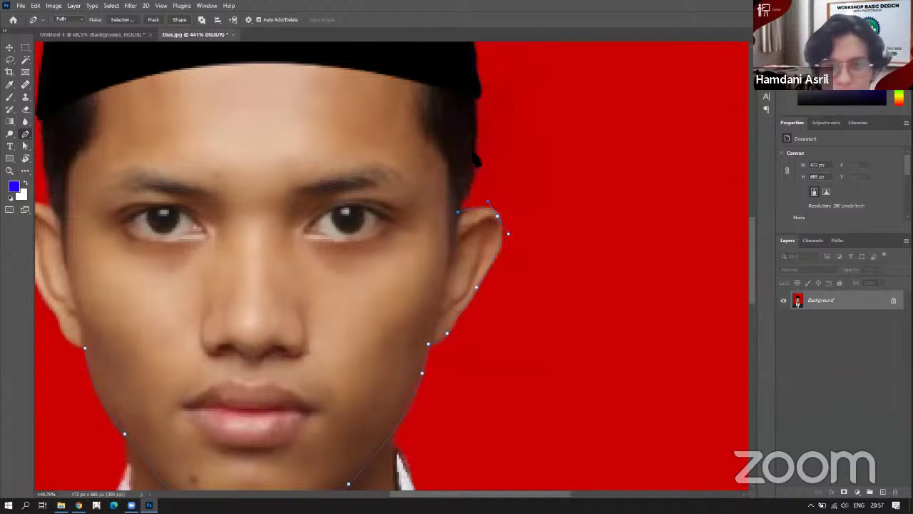
drag(475, 151, 479, 121)
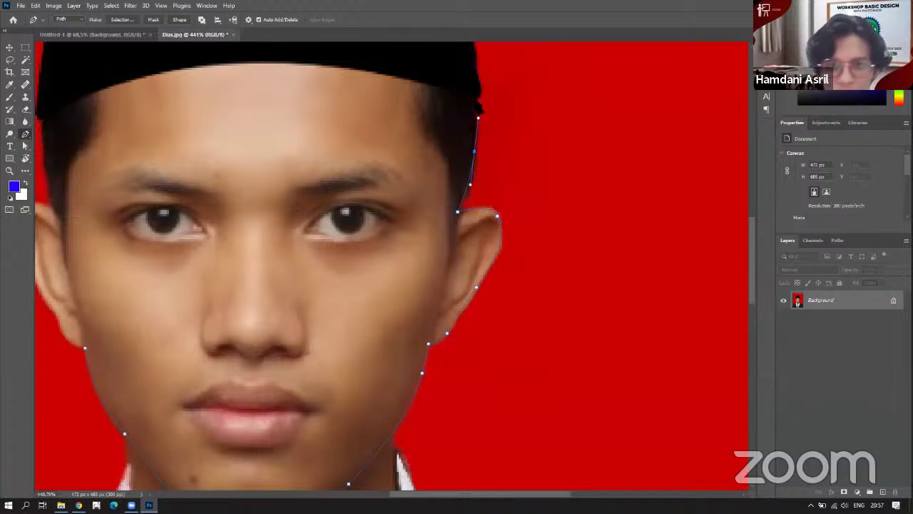
scroll(479, 108, up, 5)
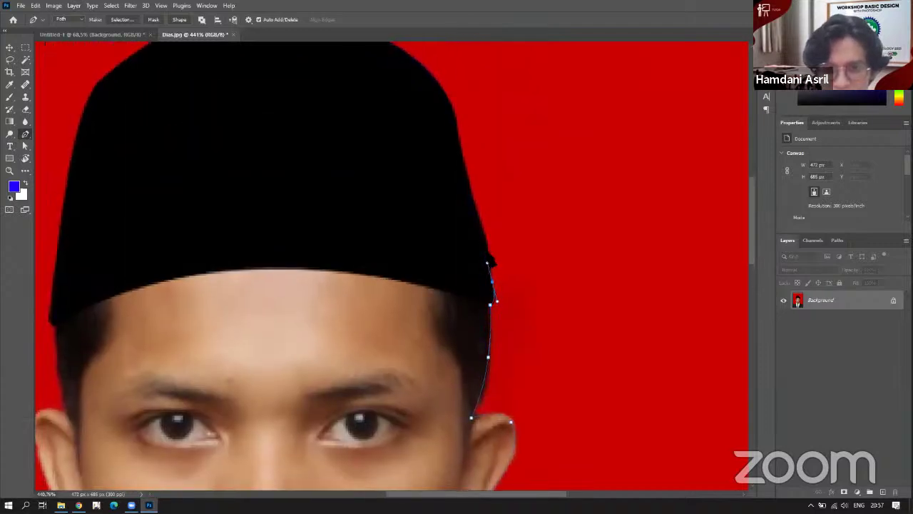
drag(466, 171, 493, 272)
drag(421, 187, 340, 154)
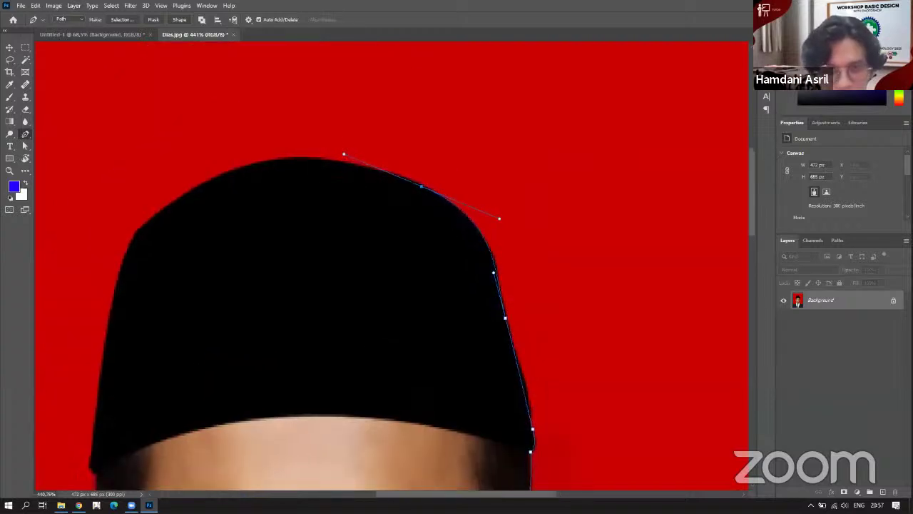
drag(220, 177, 453, 138)
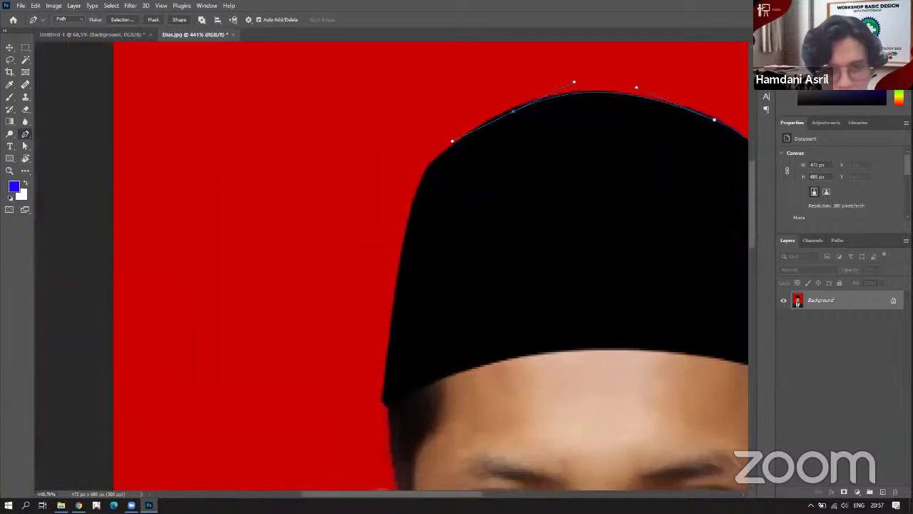
drag(408, 228, 401, 254)
drag(390, 302, 397, 297)
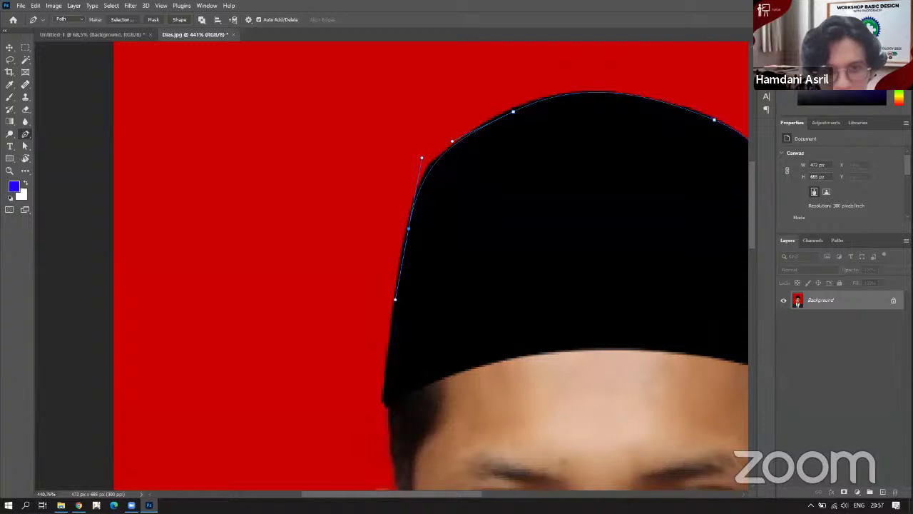
scroll(428, 264, down, 3)
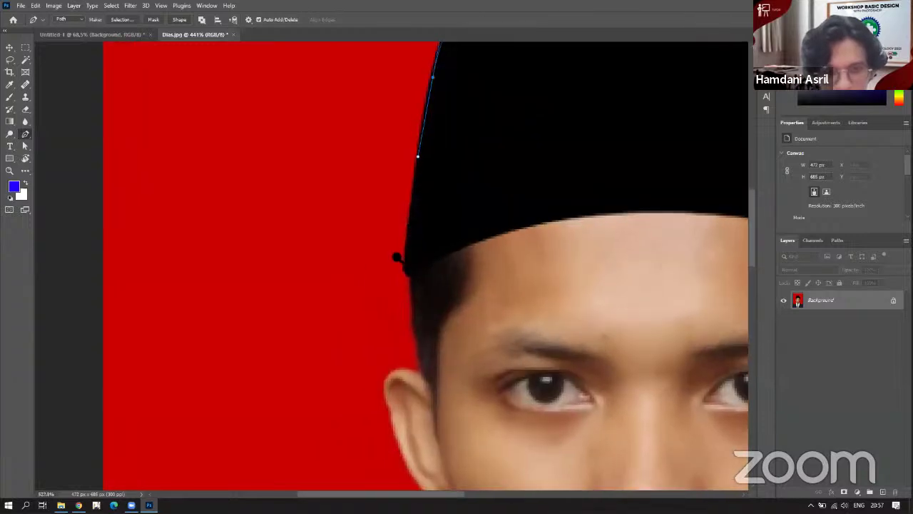
scroll(411, 238, up, 1)
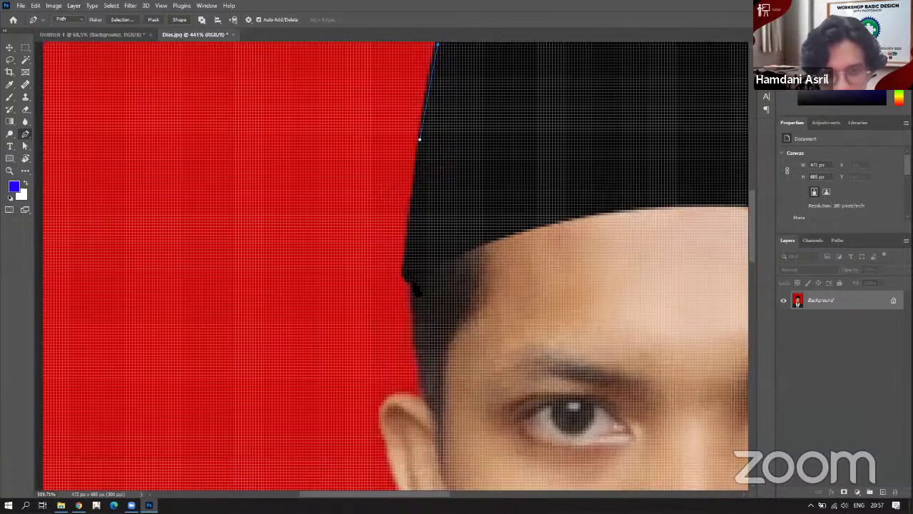
scroll(405, 227, up, 1)
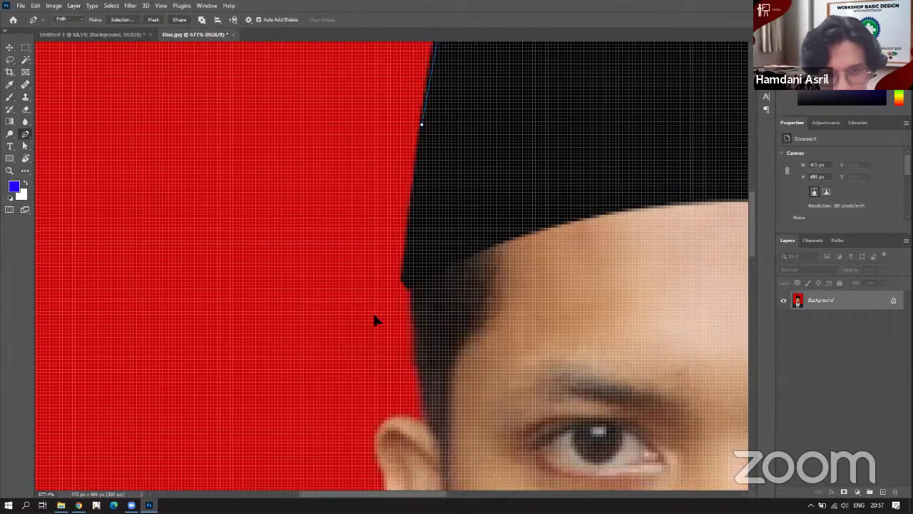
scroll(378, 323, down, 2)
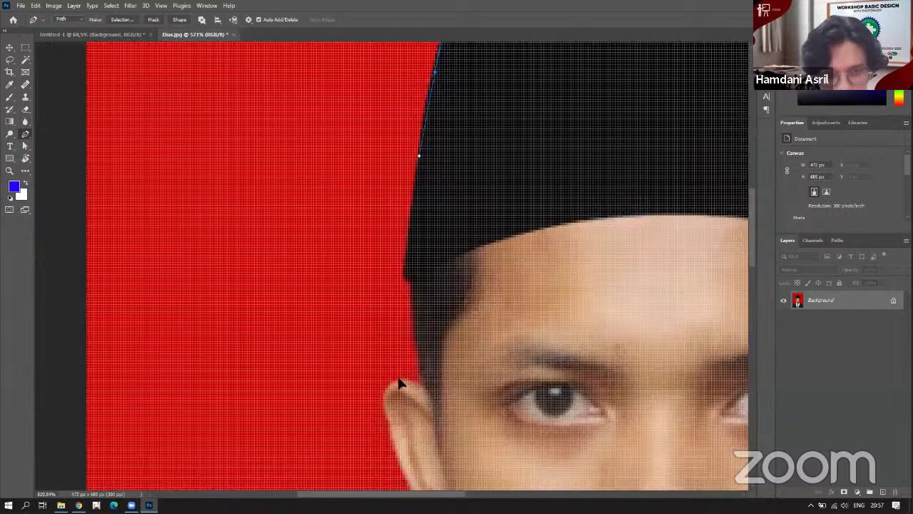
scroll(361, 336, down, 2)
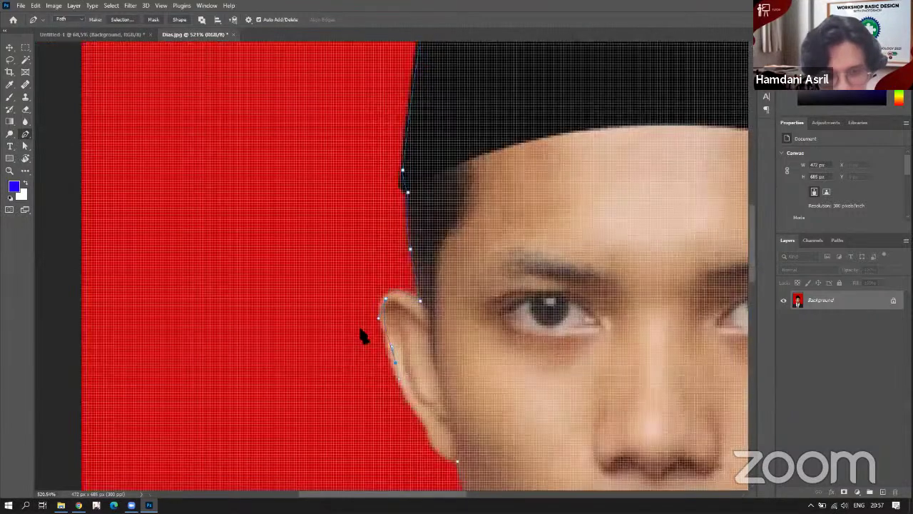
scroll(386, 371, down, 2)
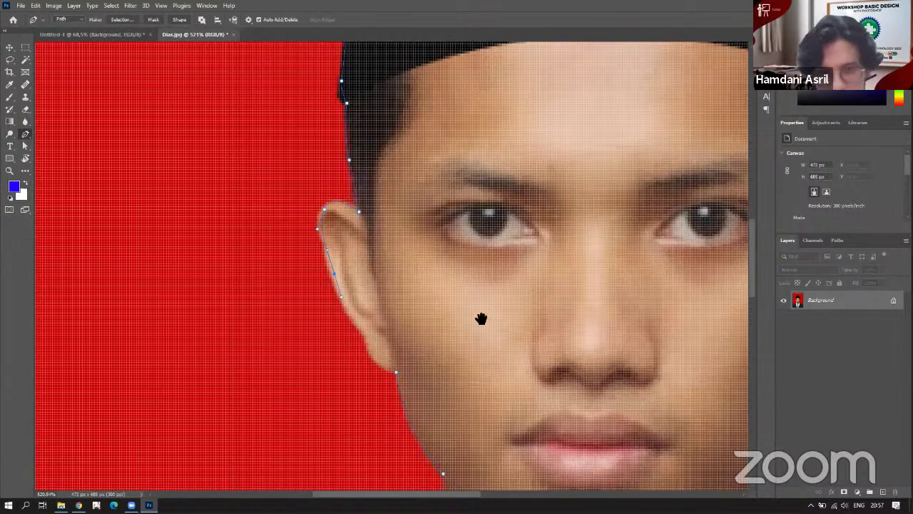
scroll(413, 318, down, 4)
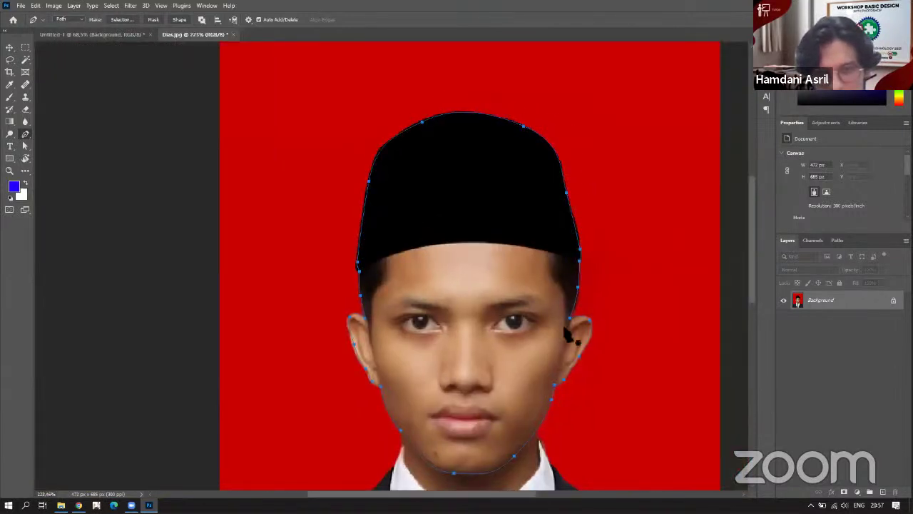
drag(484, 312, 475, 261)
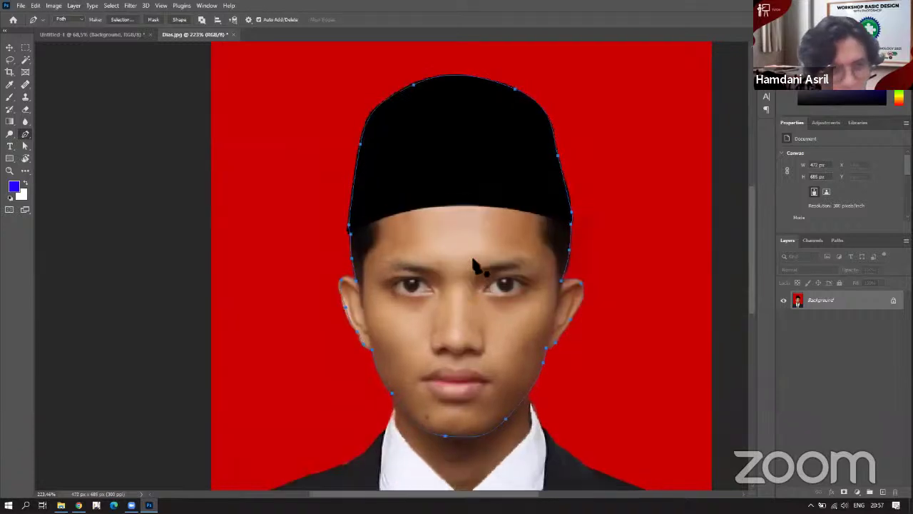
Convert the traced head path into a selection.
right_click(465, 227)
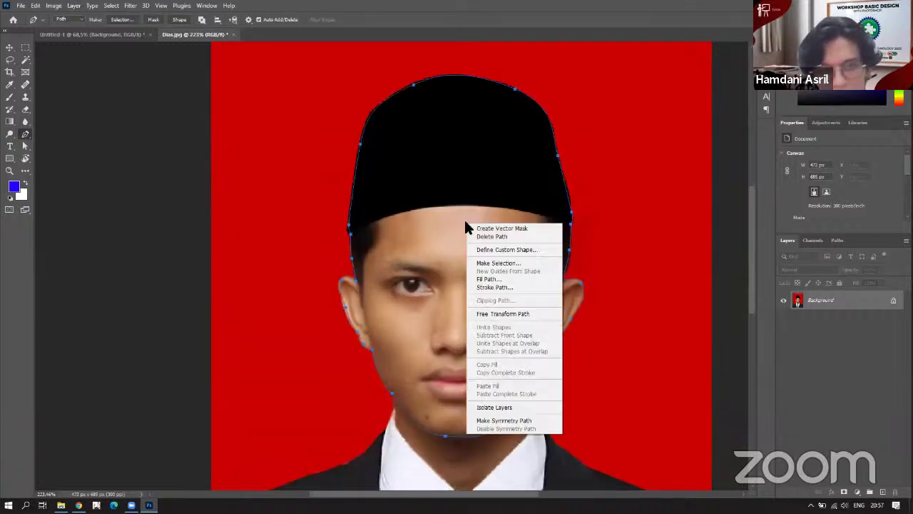
click(497, 263)
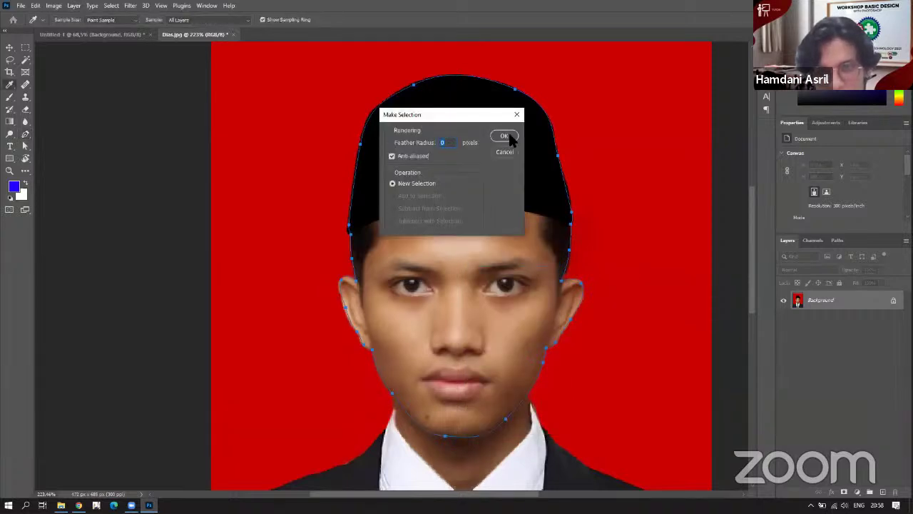
key(Return)
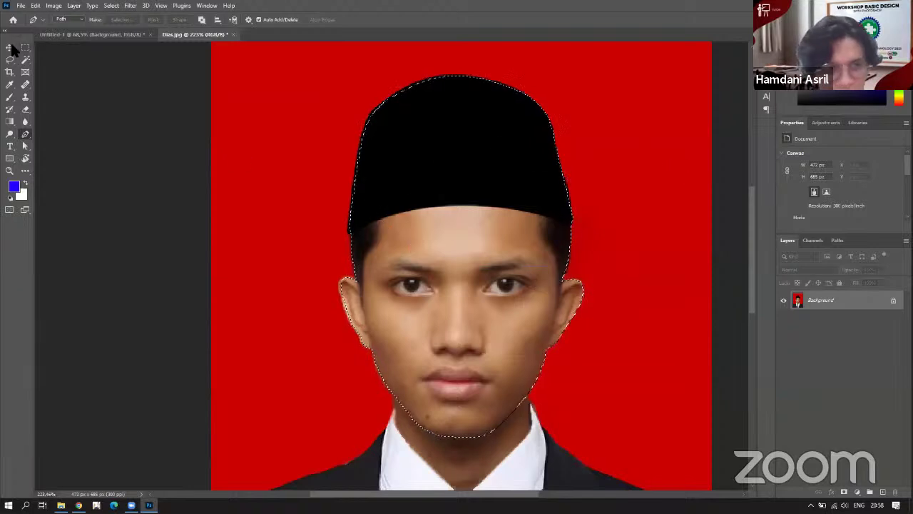
key(v)
drag(522, 299, 500, 259)
key(ctrl+z)
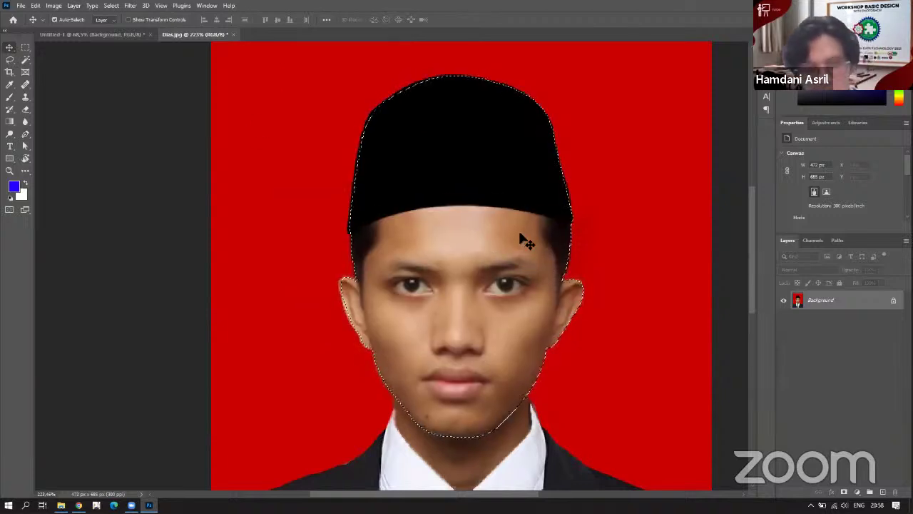
Copy the selected head onto Layer 1 and hide the red Background layer.
key(ctrl+j)
click(784, 320)
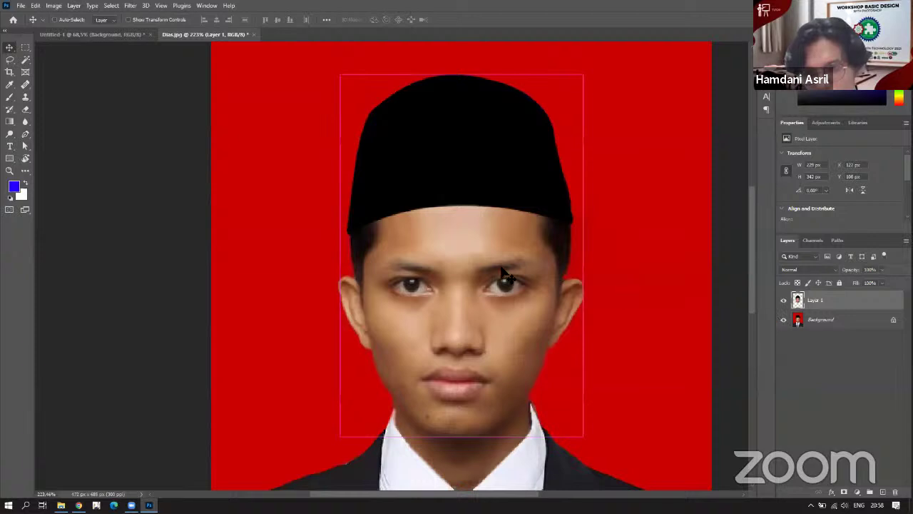
key(ctrl+minus)
key(ctrl+minus)
key(ctrl+minus)
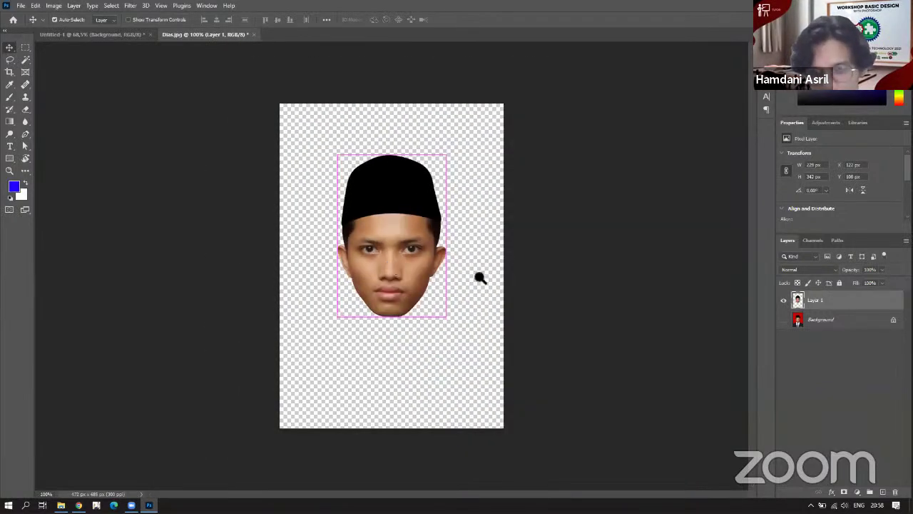
key(ctrl+plus)
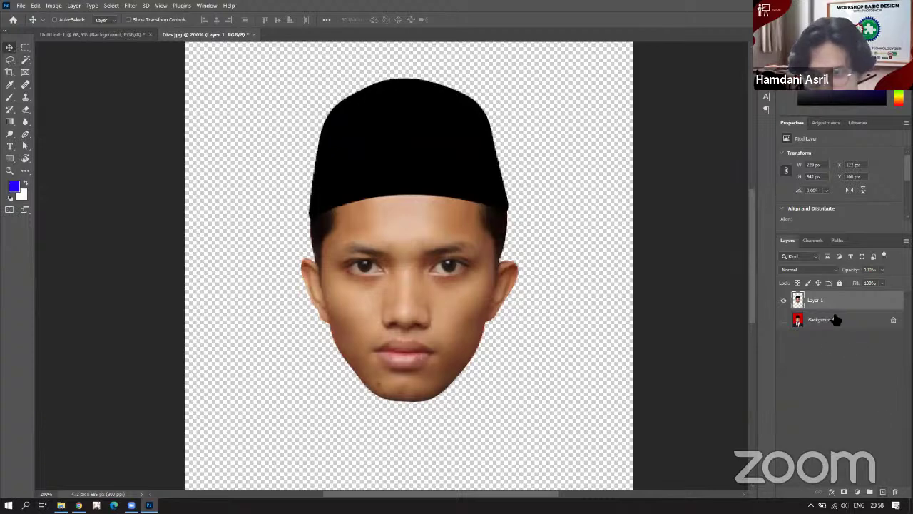
click(882, 492)
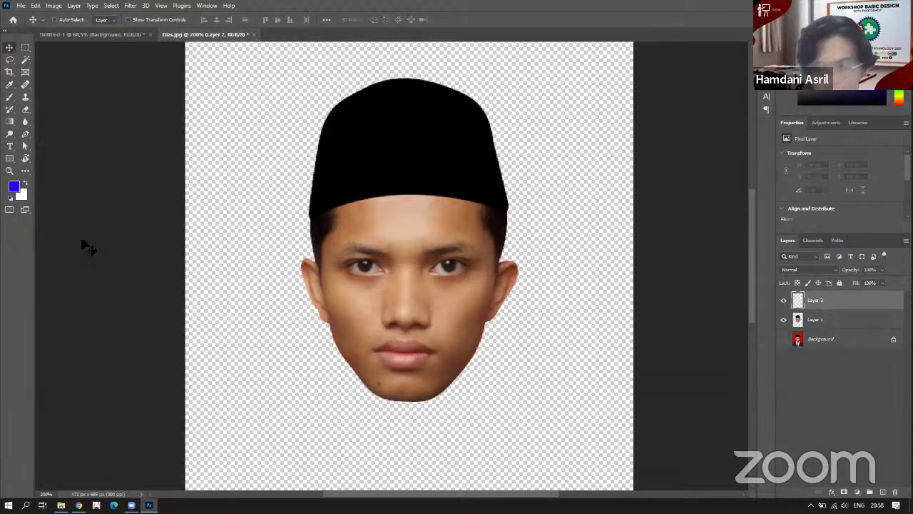
key(ctrl+bracketleft)
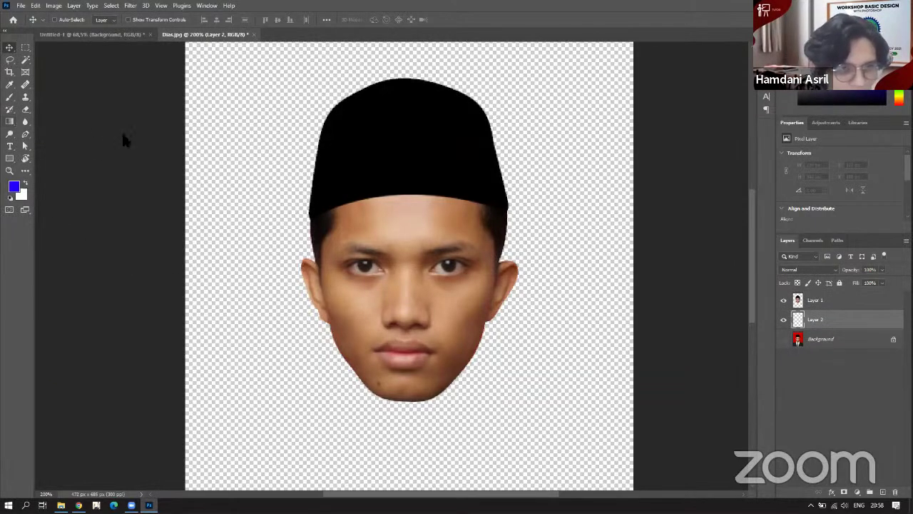
click(9, 121)
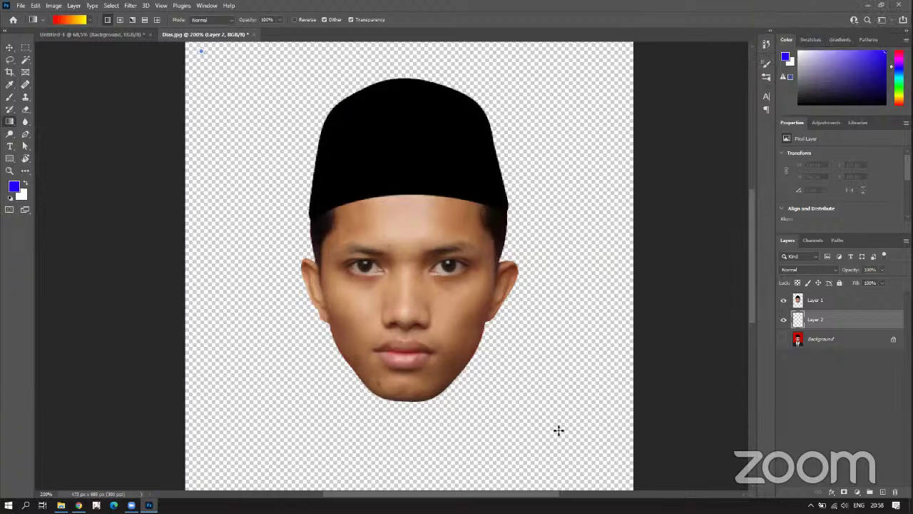
drag(236, 79, 527, 274)
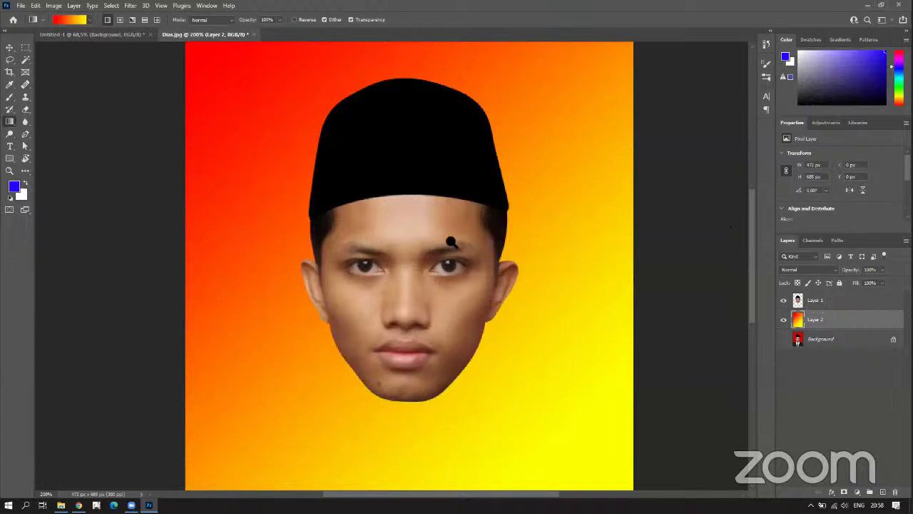
scroll(413, 264, right, 1)
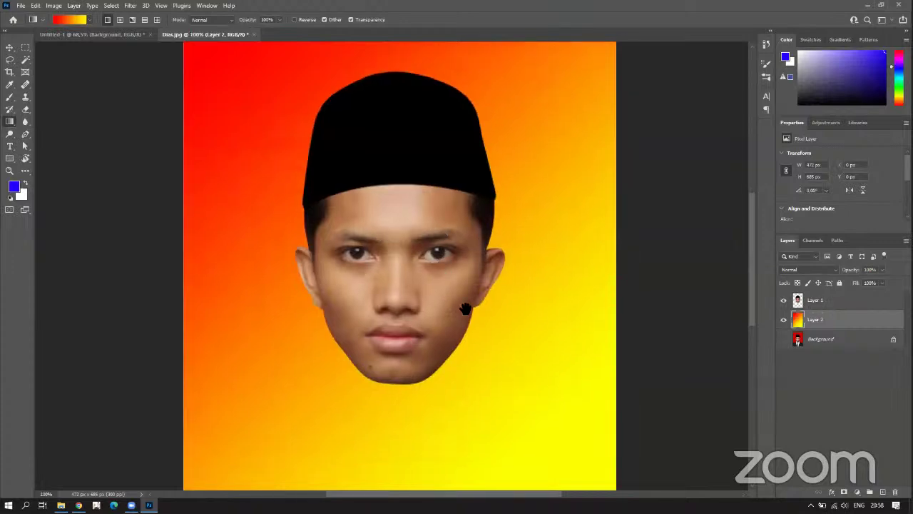
scroll(464, 306, up, 2)
scroll(174, 430, down, 1)
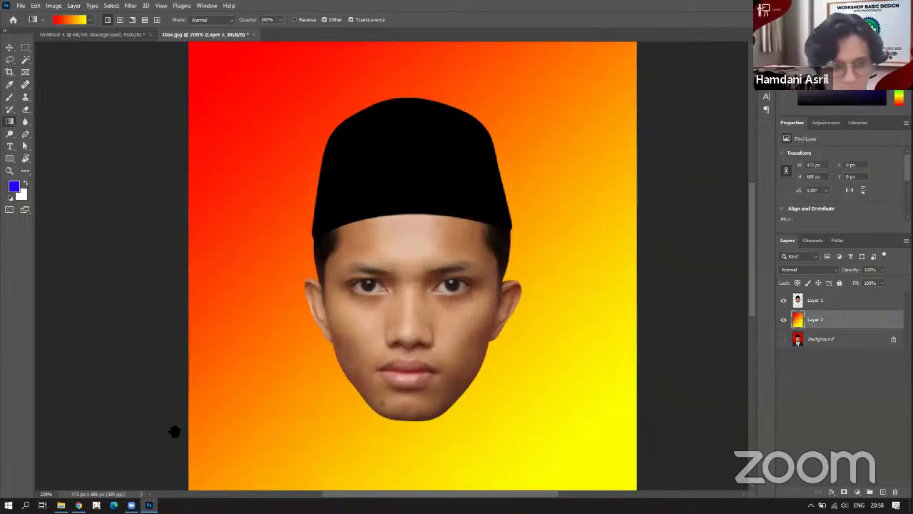
key(alt+Tab)
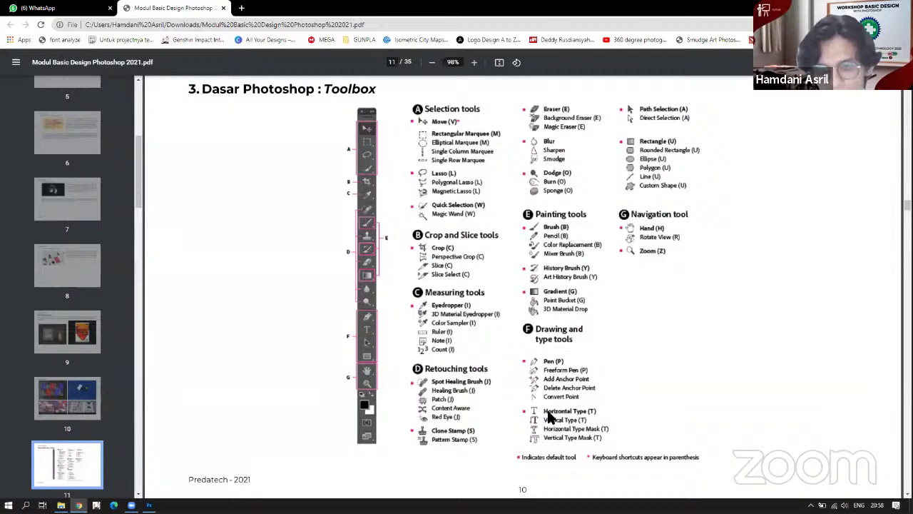
Return to Photoshop and pan the canvas to show the area below the face.
key(alt+Tab)
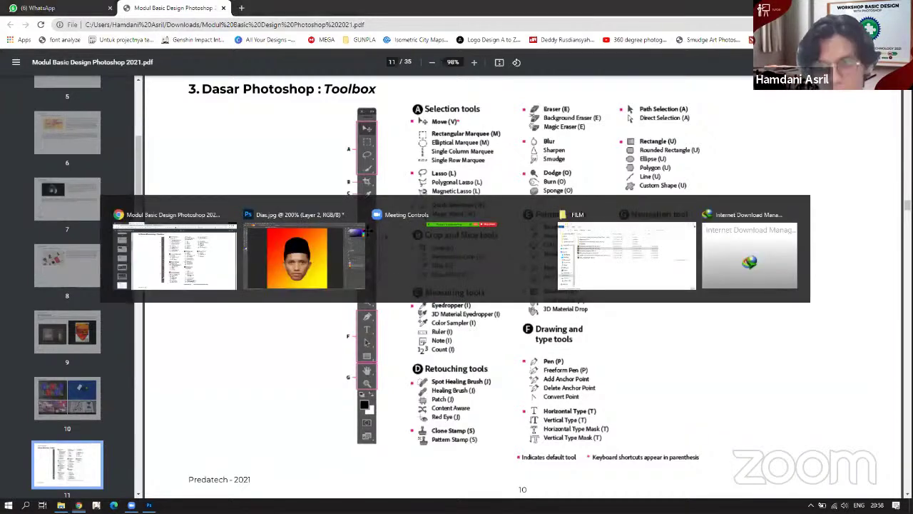
drag(392, 228, 384, 160)
drag(393, 215, 397, 201)
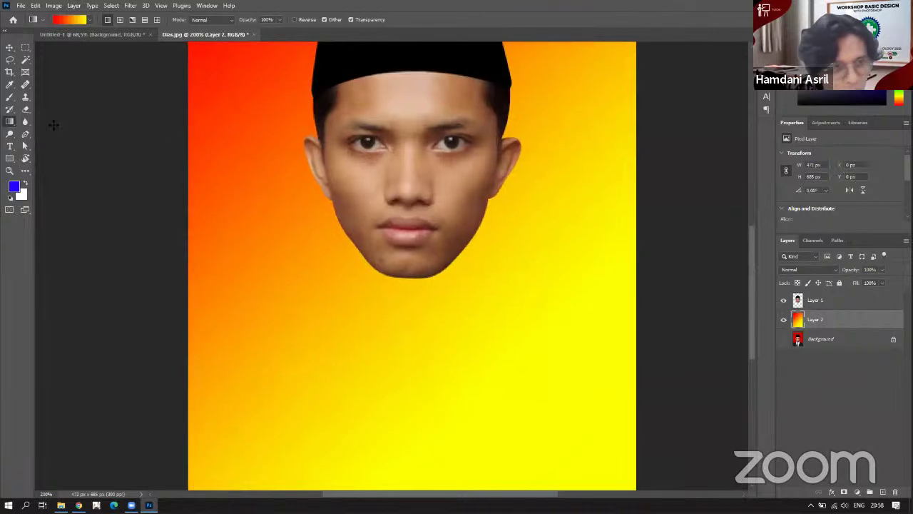
Type 'Tes Tes' below the face and commit the text layer.
key(t)
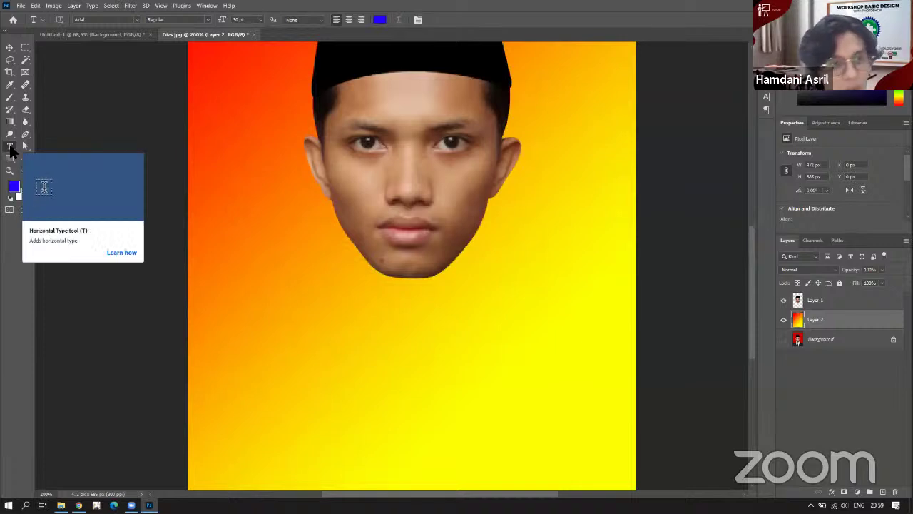
click(314, 360)
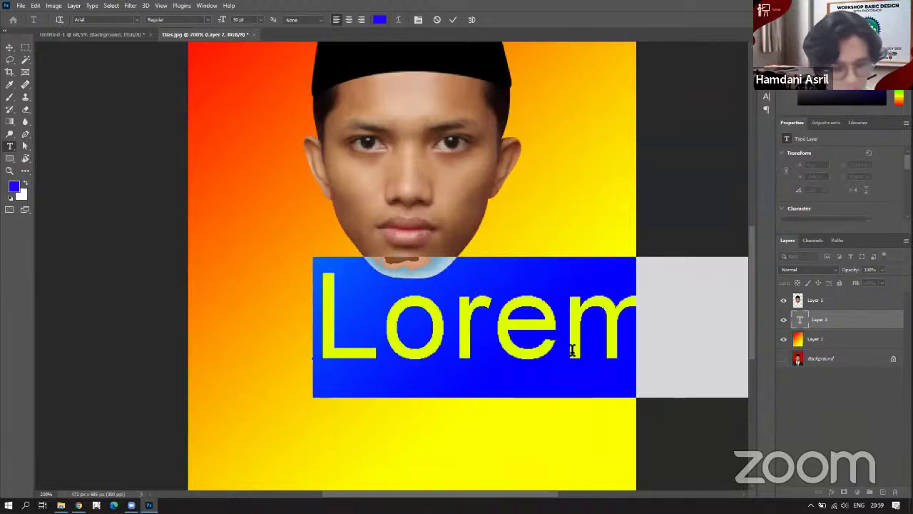
text(TE)
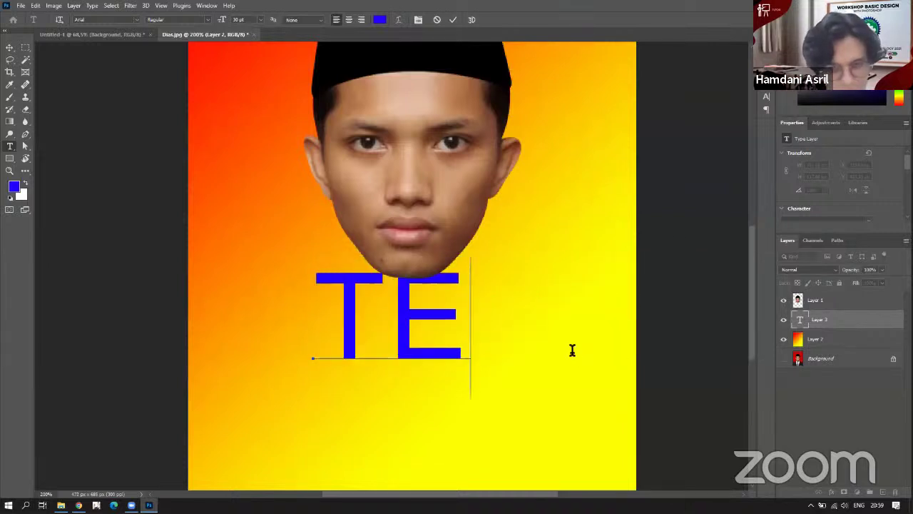
key(BackSpace)
text(es Te)
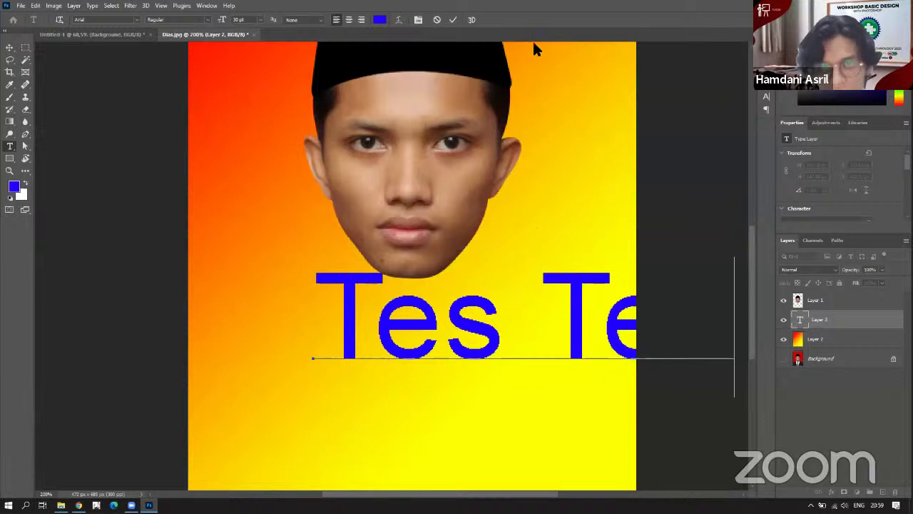
click(451, 19)
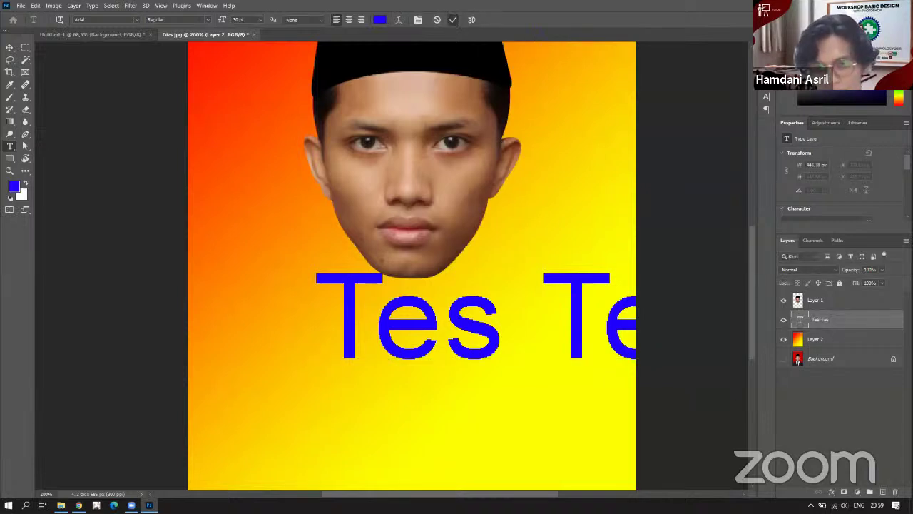
key(v)
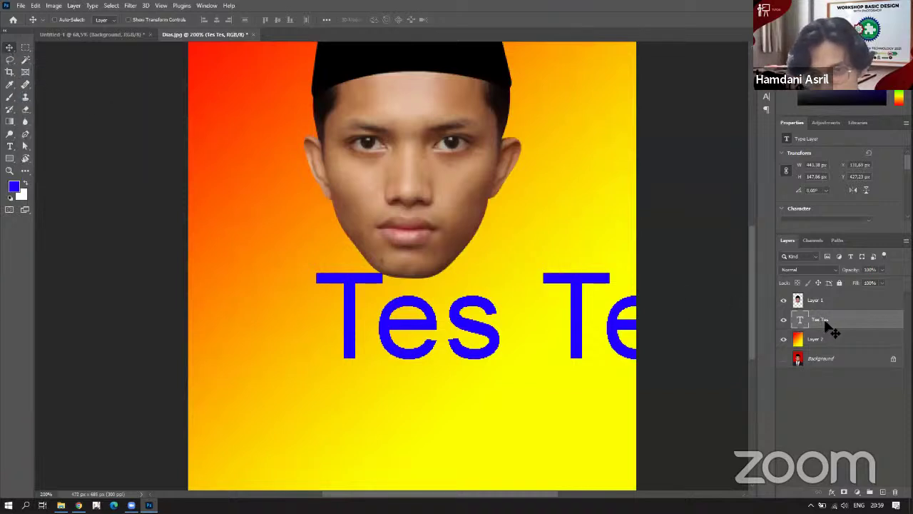
Move the Tes Tes text onto the lower-left canvas and shrink it to 12 pt.
drag(574, 311, 469, 335)
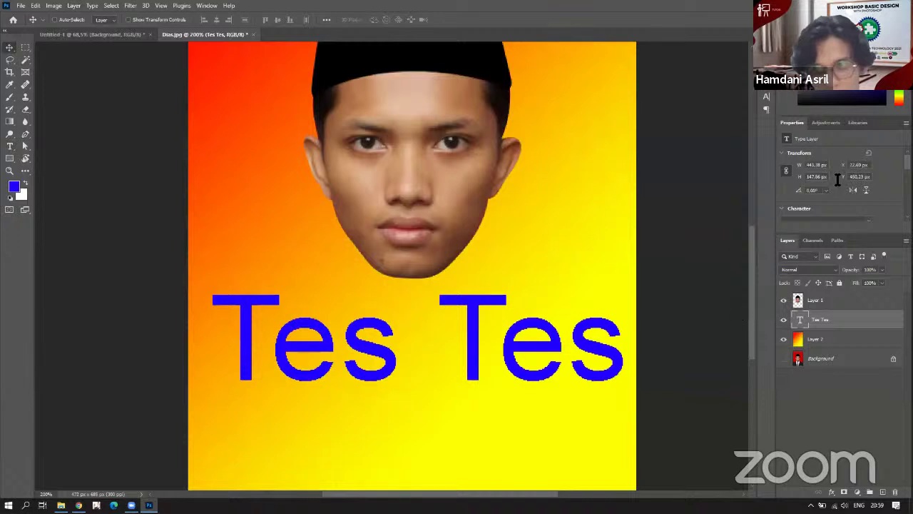
scroll(885, 165, down, 3)
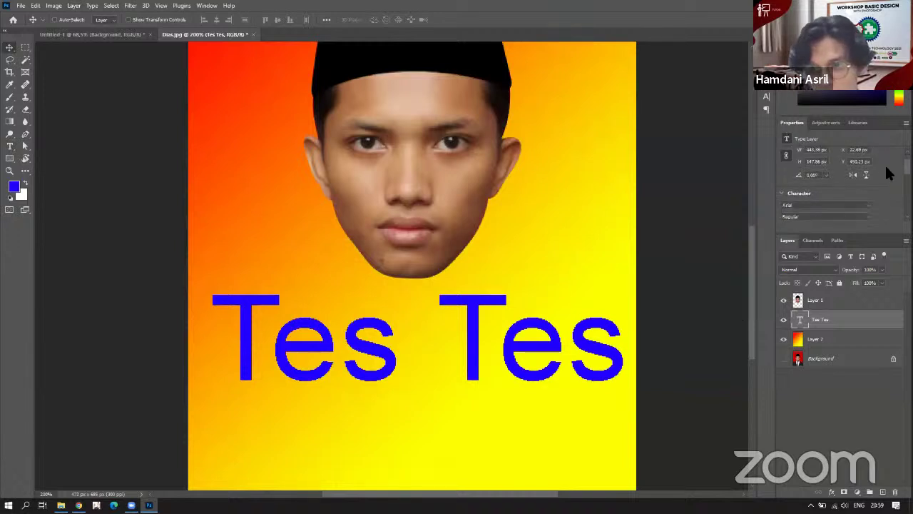
click(815, 192)
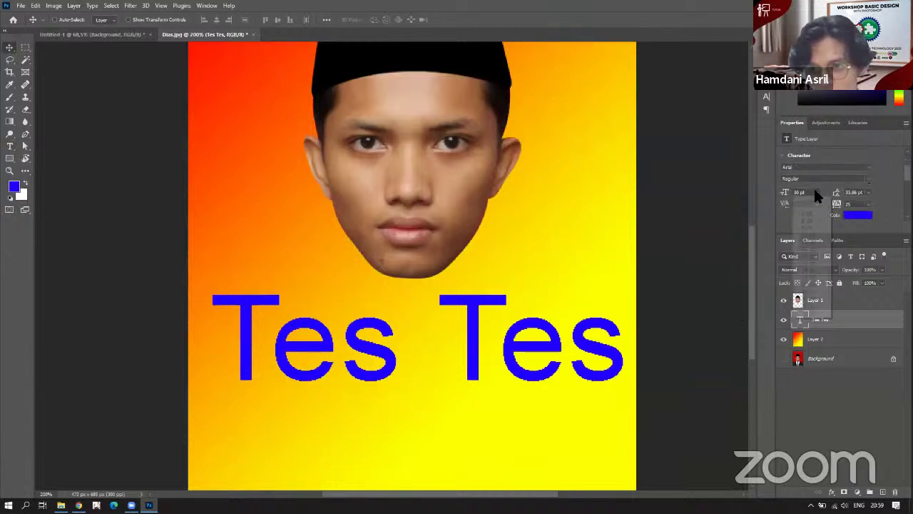
click(807, 257)
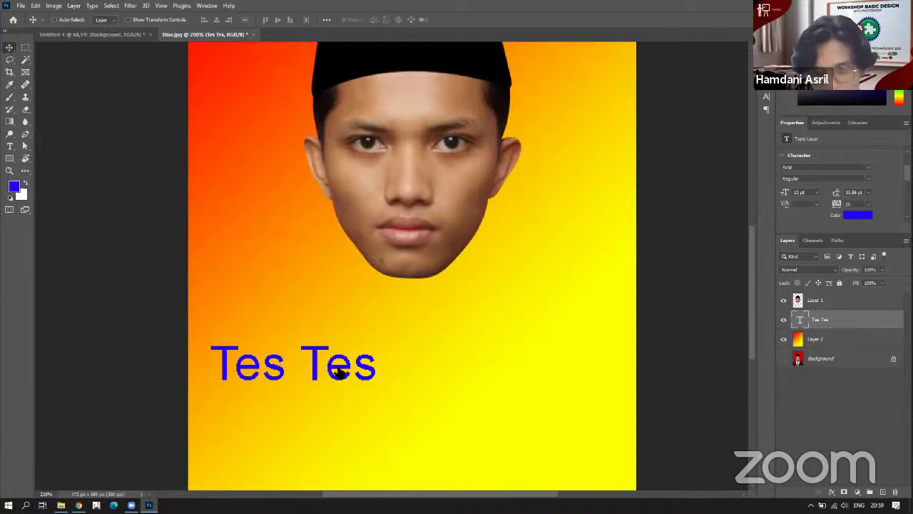
double_click(326, 350)
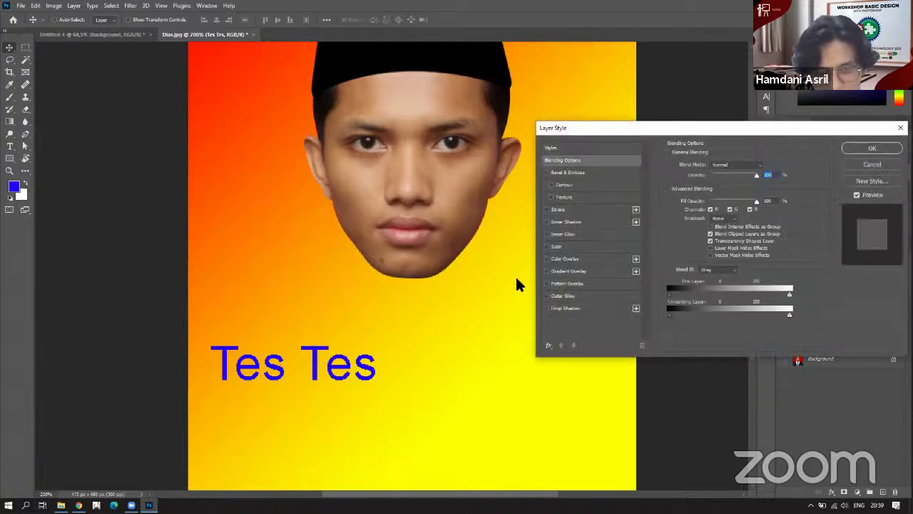
click(849, 167)
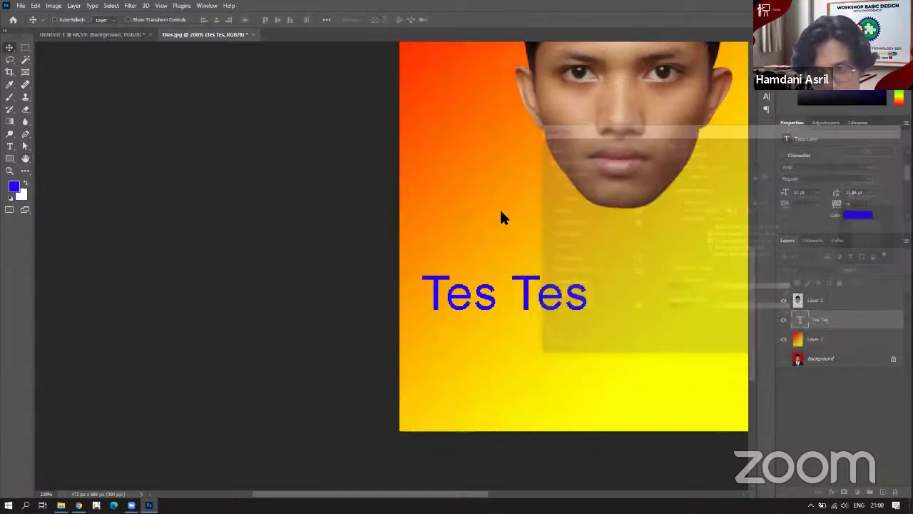
Centre the Tes Tes text horizontally under the face, nudging it slightly lower.
drag(250, 321, 291, 255)
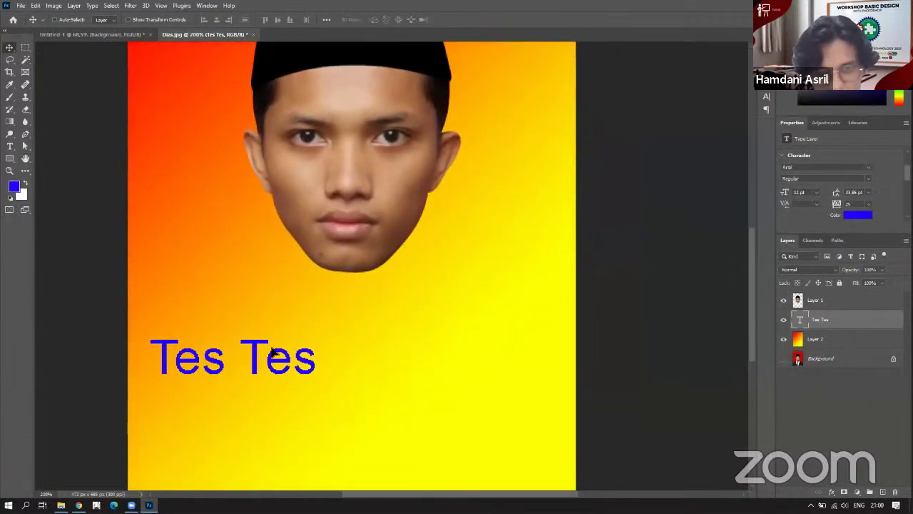
drag(254, 344, 371, 321)
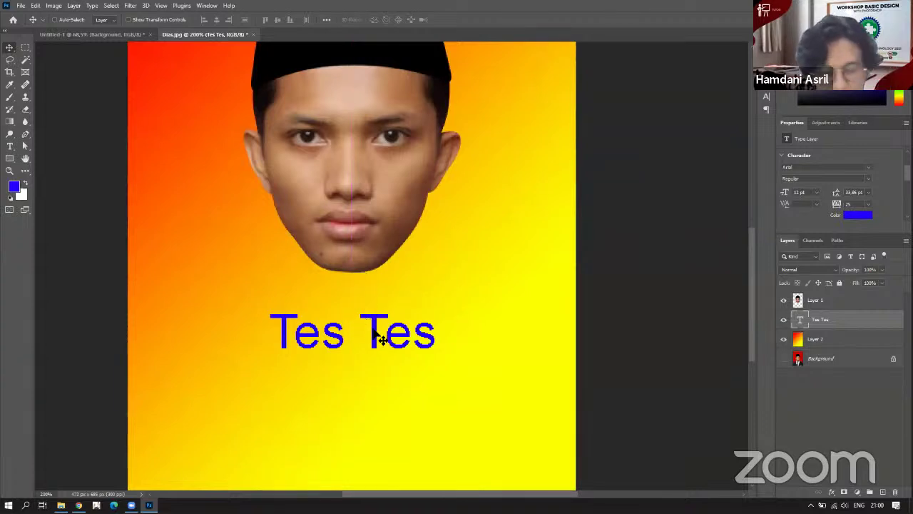
drag(378, 350, 381, 360)
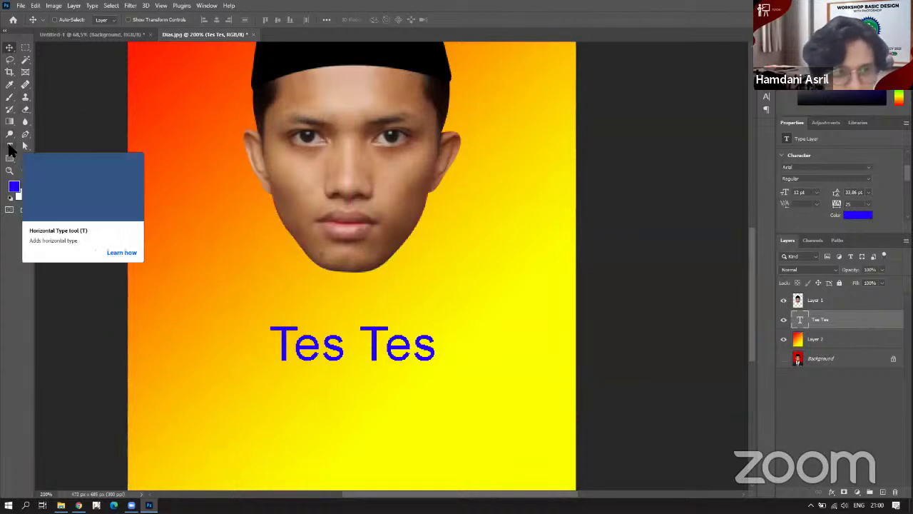
click(9, 146)
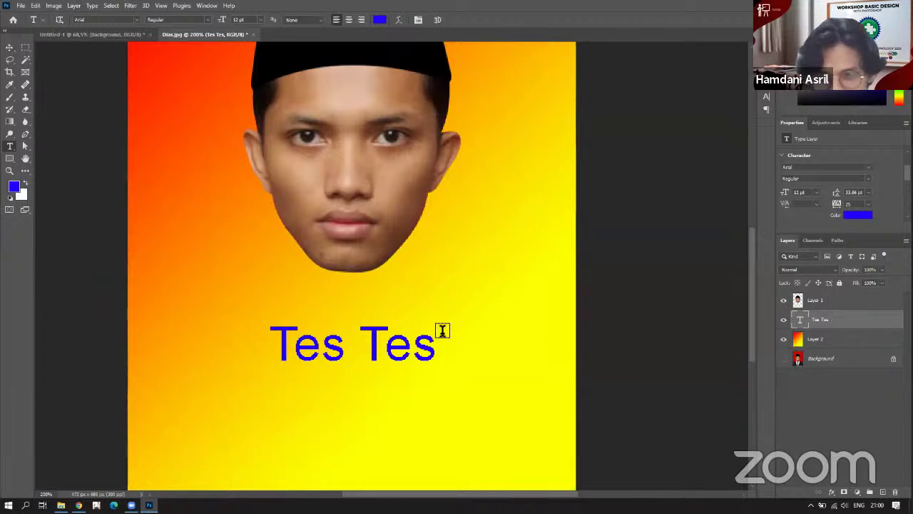
Select the Tes Tes text and change its colour to white.
drag(271, 338, 464, 346)
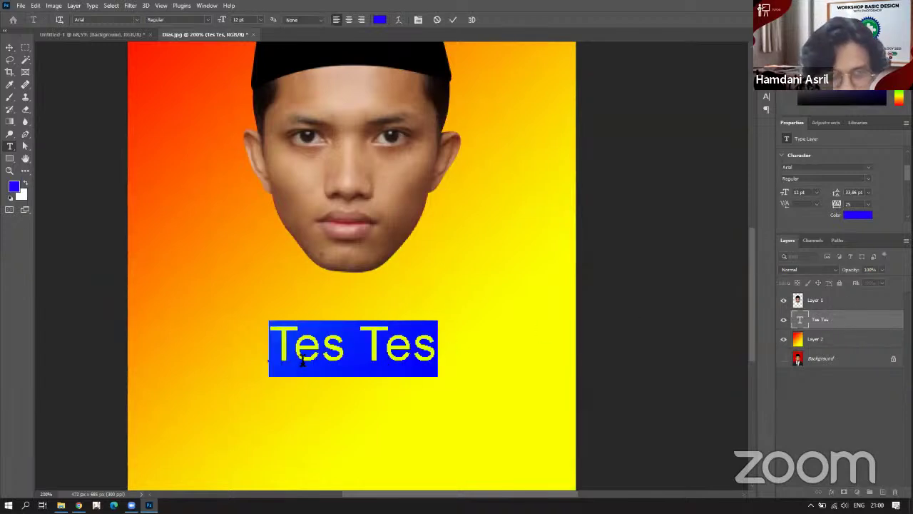
click(379, 19)
drag(359, 207, 285, 105)
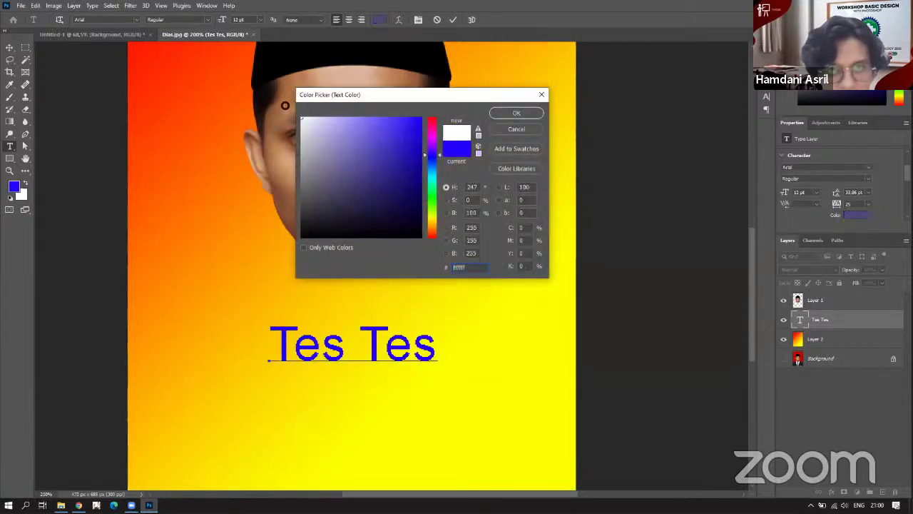
click(499, 113)
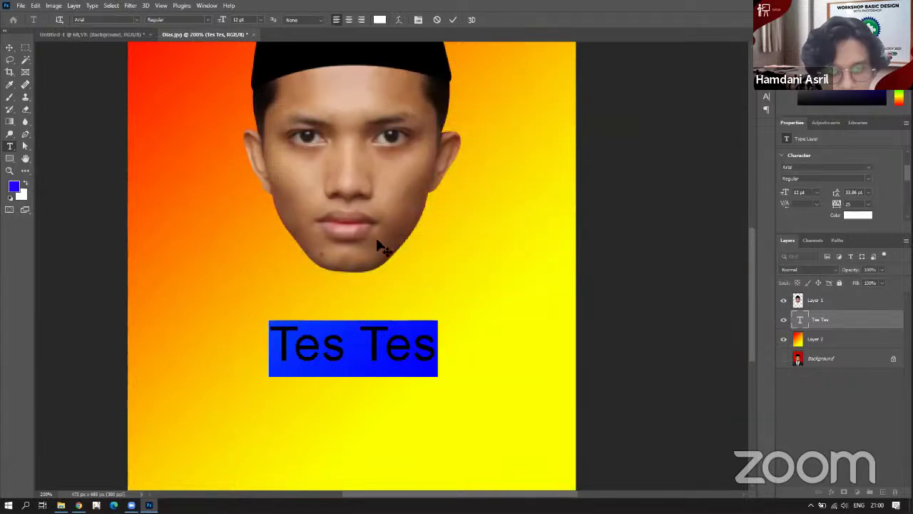
click(452, 20)
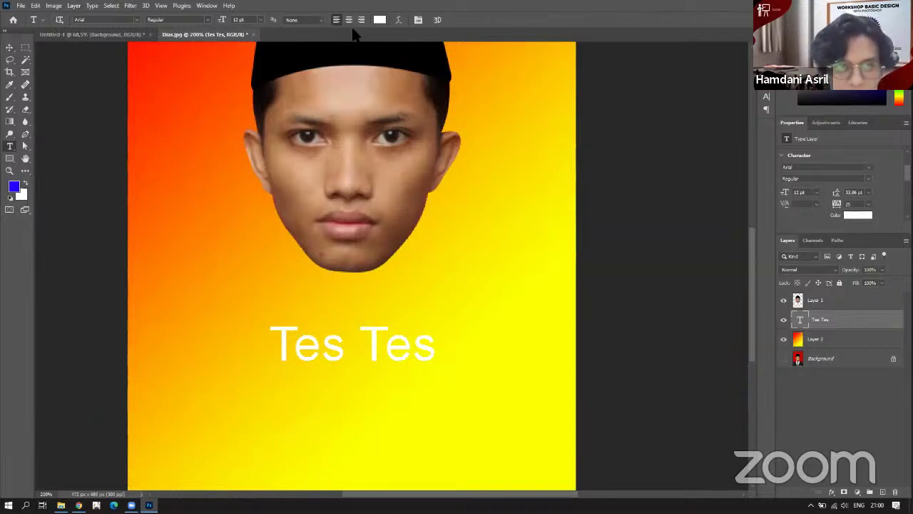
Set the text to the Cartwheel font with colour 3c00ff, then switch to the module PDF.
click(117, 19)
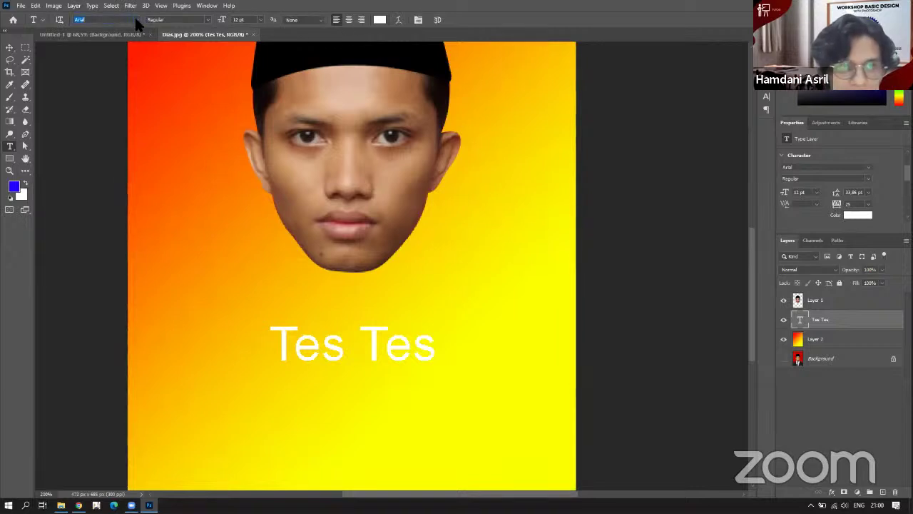
click(136, 20)
click(142, 85)
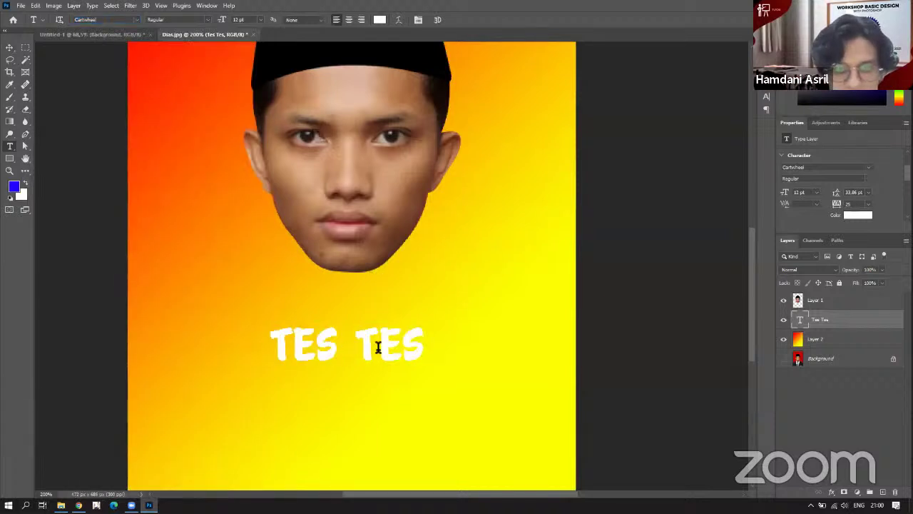
click(380, 19)
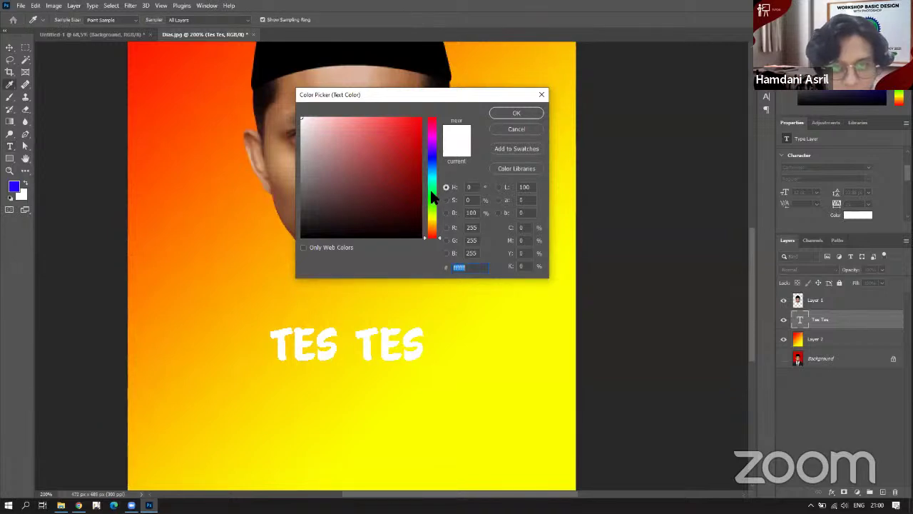
text(3c00ff)
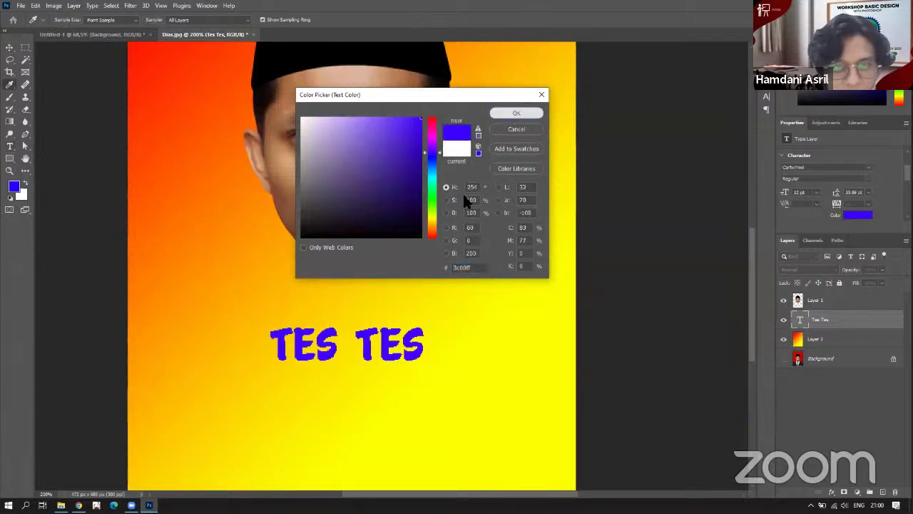
key(Return)
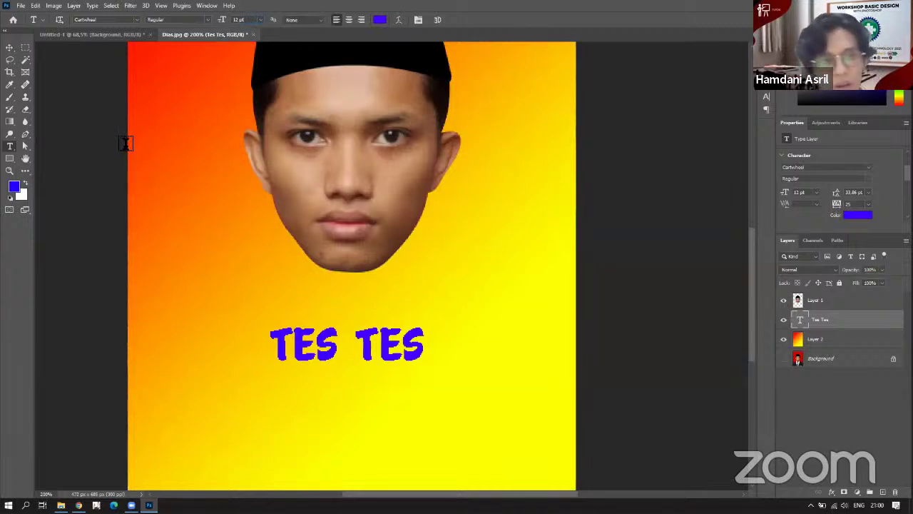
key(alt+Tab)
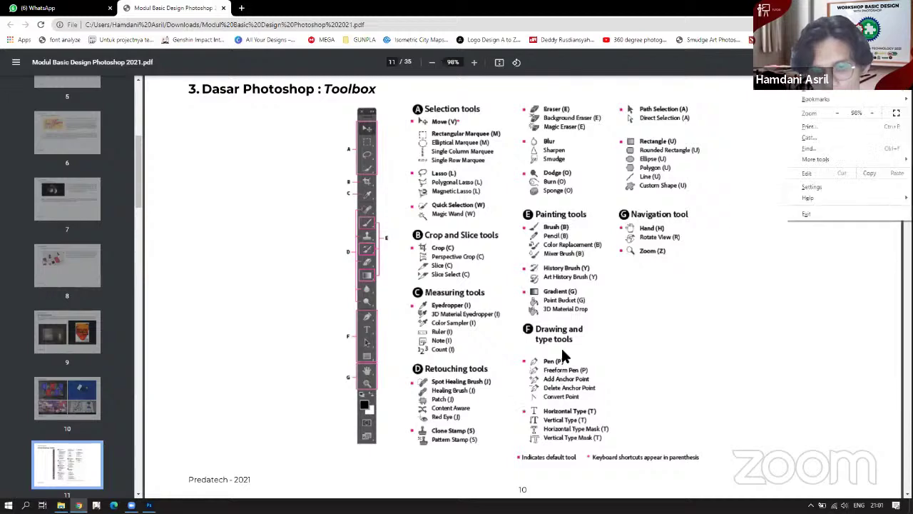
Scroll the module PDF down to section 4 'Membuat Dokumen Baru', then return to Photoshop's Dias.jpg.
scroll(604, 264, down, 15)
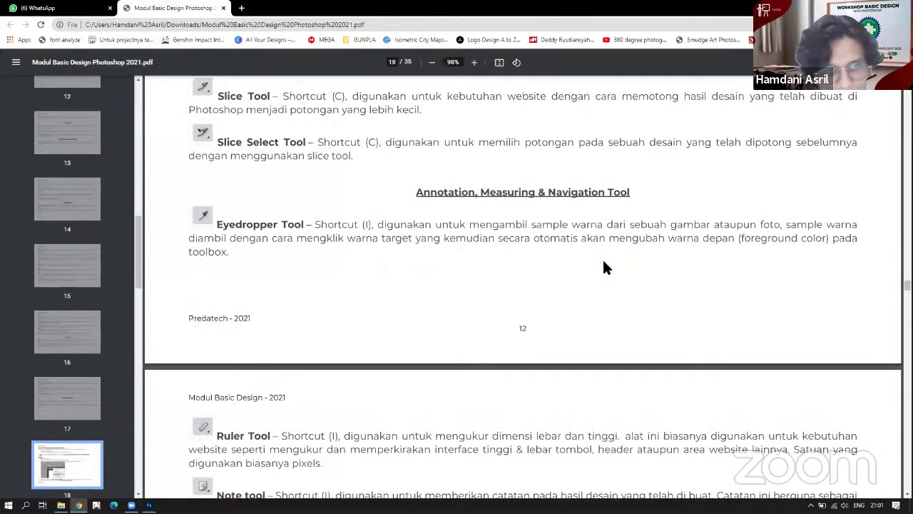
scroll(604, 267, down, 4)
scroll(603, 268, down, 2)
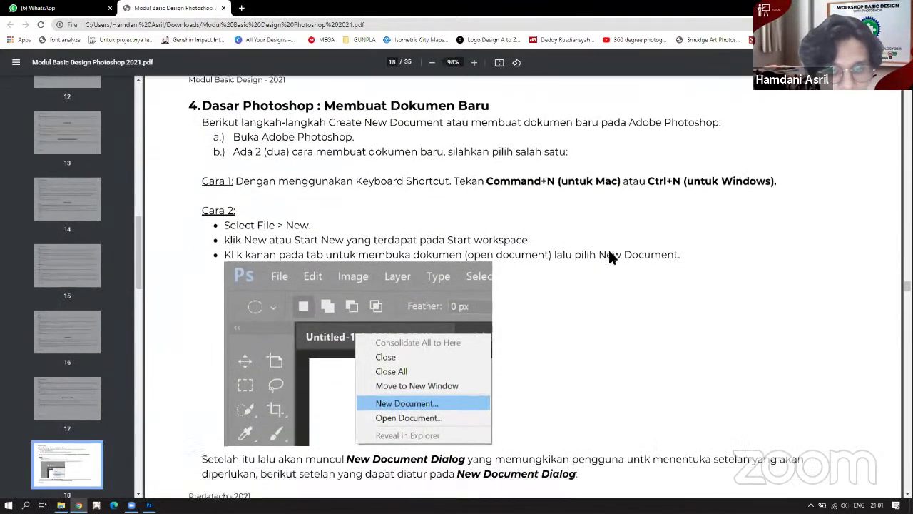
scroll(610, 251, down, 6)
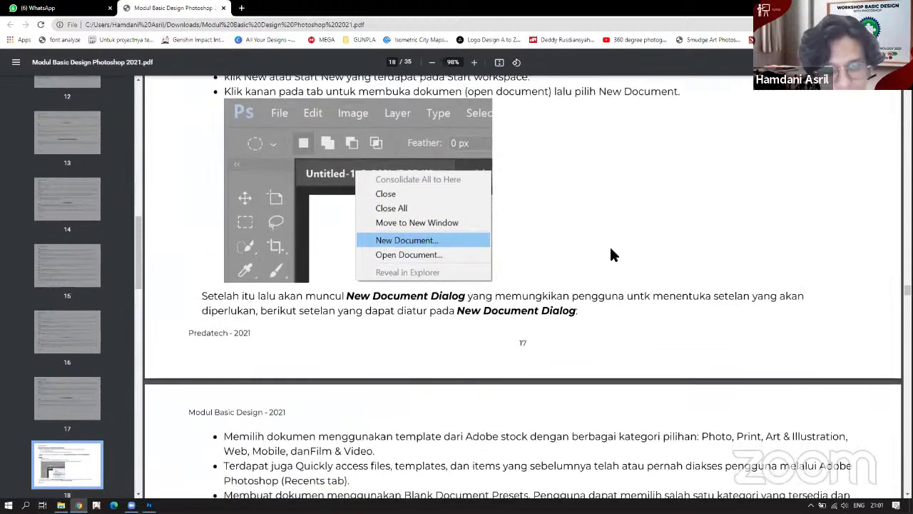
key(alt+Tab)
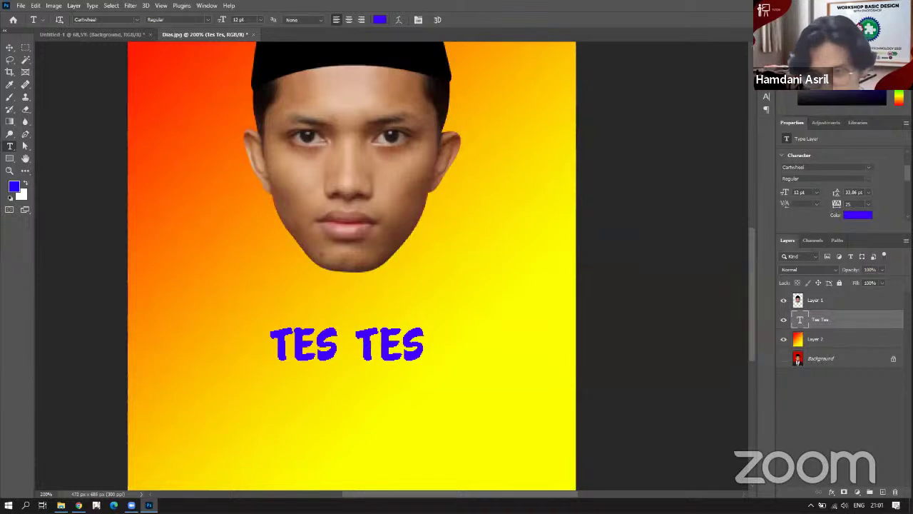
Close Dias.jpg without saving, delete the text, Rectangle 1 and Layer 1 layers, and zoom out.
click(253, 35)
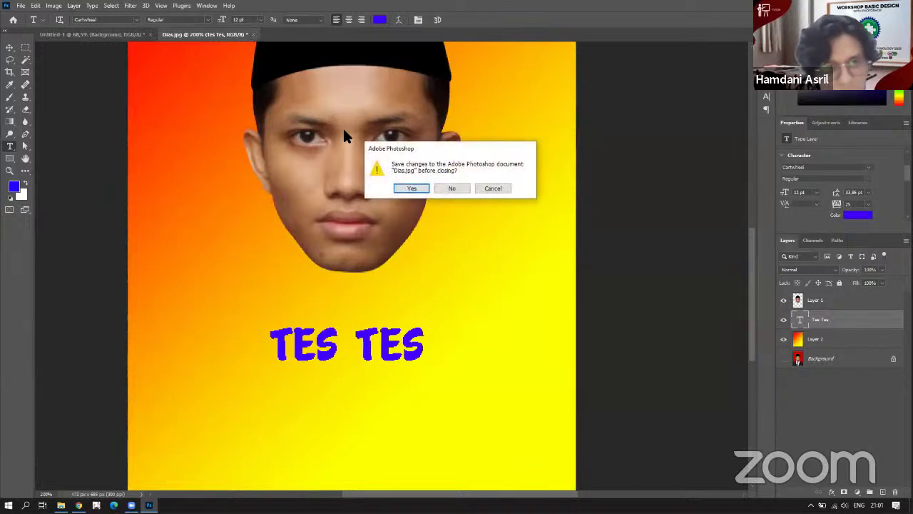
click(449, 189)
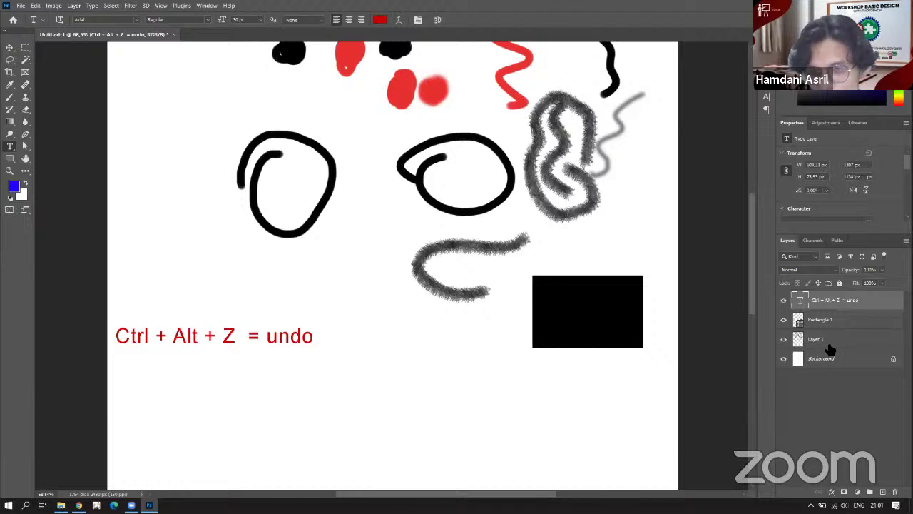
shift+click(835, 348)
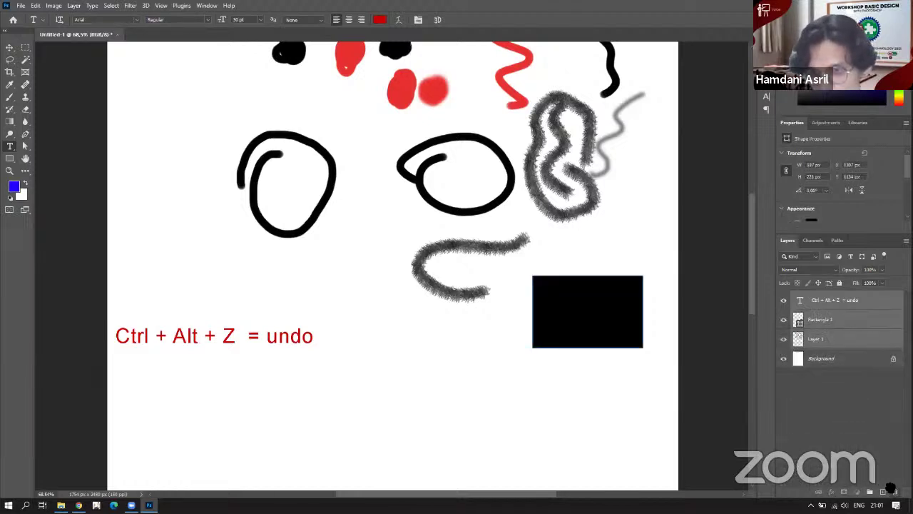
key(ctrl+shift+e)
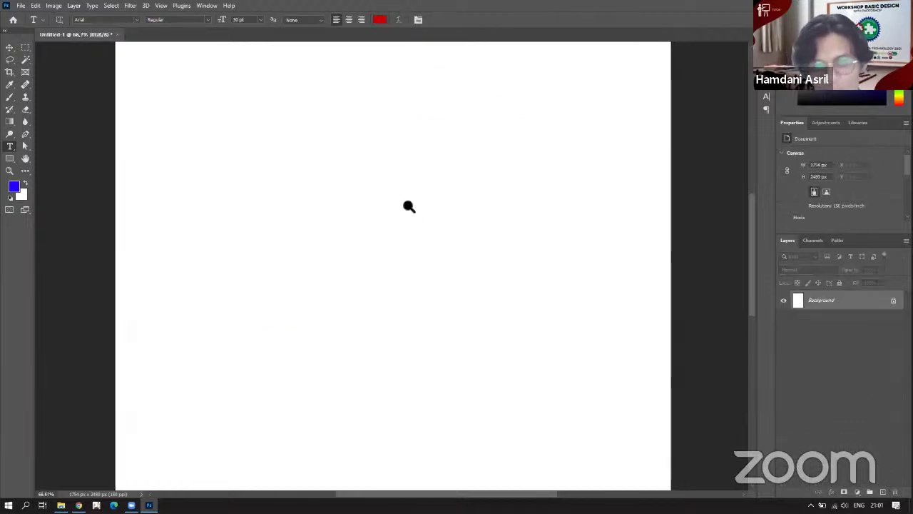
alt+click(407, 206)
alt+click(406, 209)
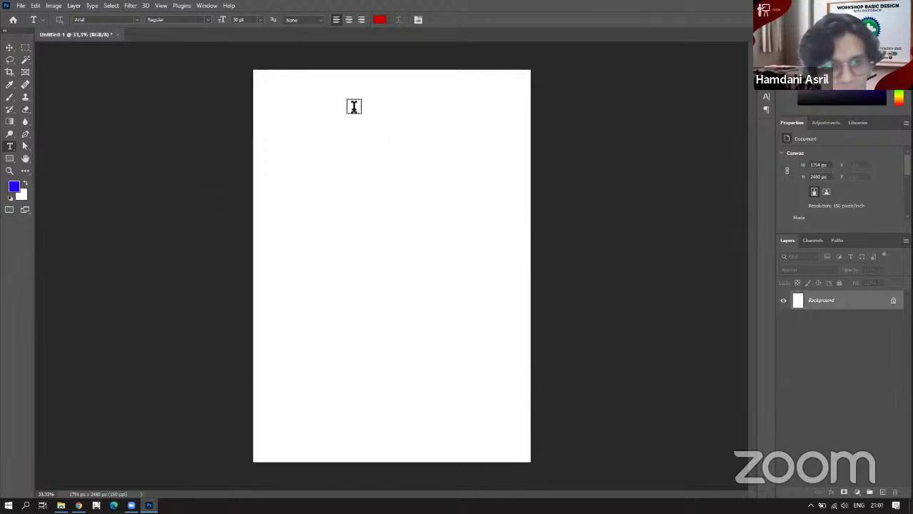
Open Photoshop's File menu and dismiss it without choosing a command.
click(21, 6)
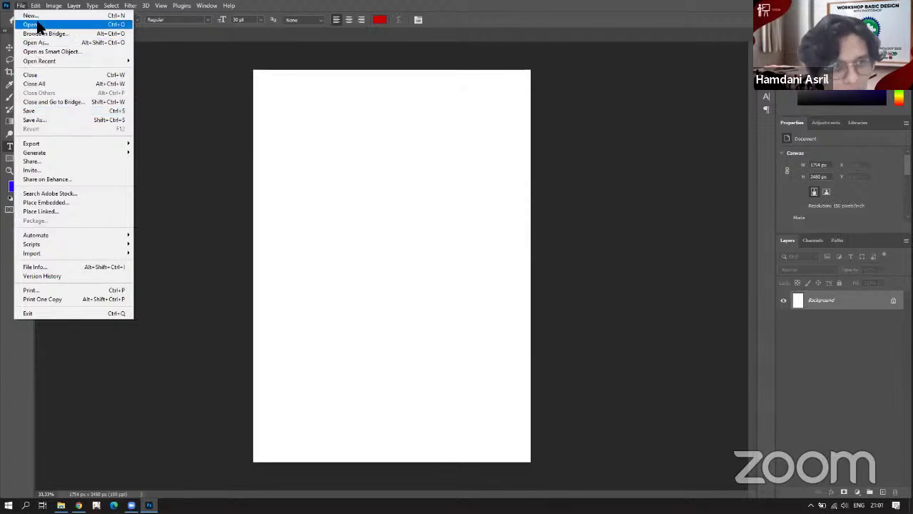
mouse_move(34, 6)
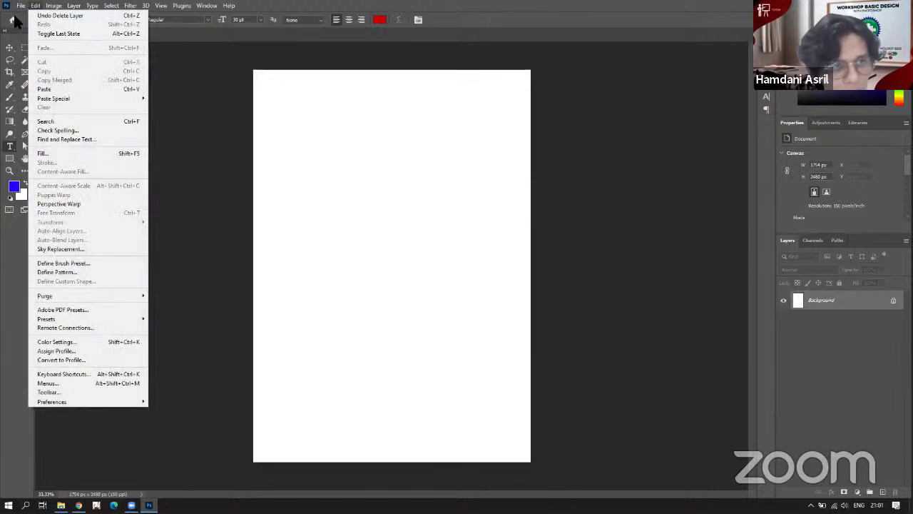
key(Left)
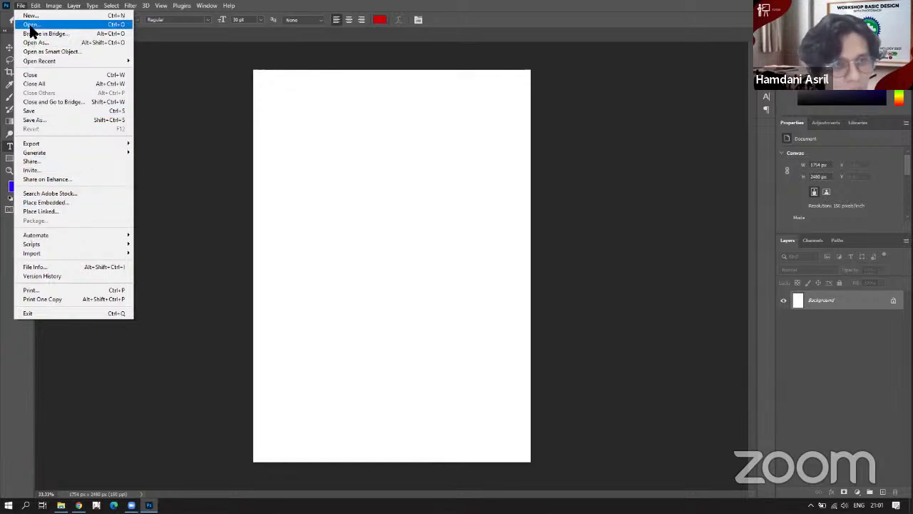
click(229, 102)
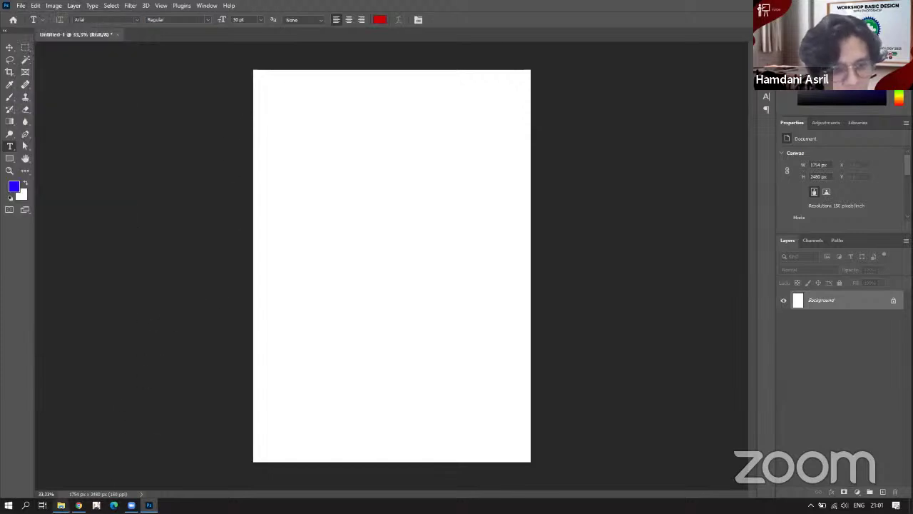
Drag IQ7_3286.jpg from Pictures > Lightroom Saved Photos onto the Untitled-1 canvas.
key(alt+Tab)
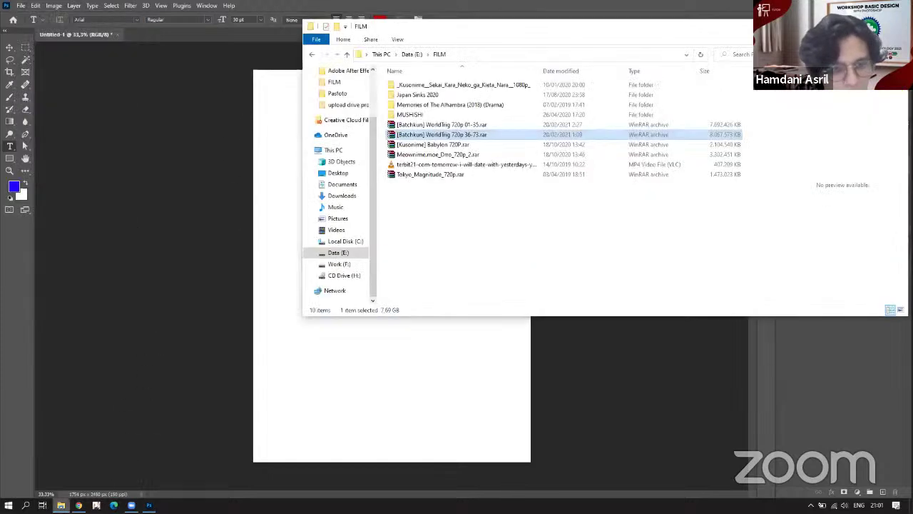
click(332, 219)
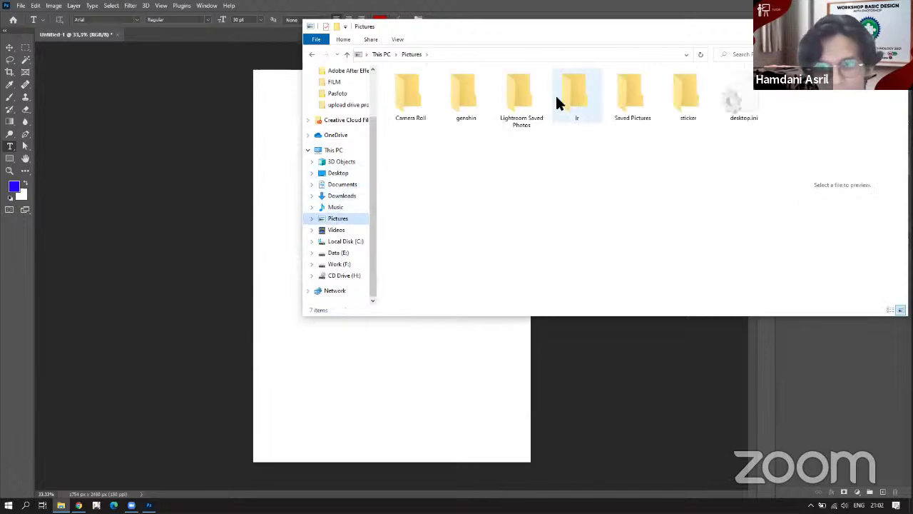
double_click(470, 90)
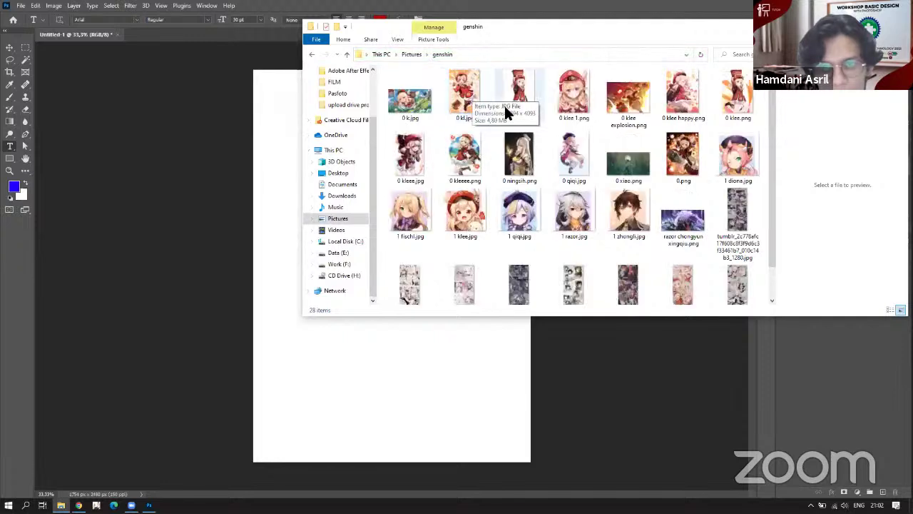
click(408, 54)
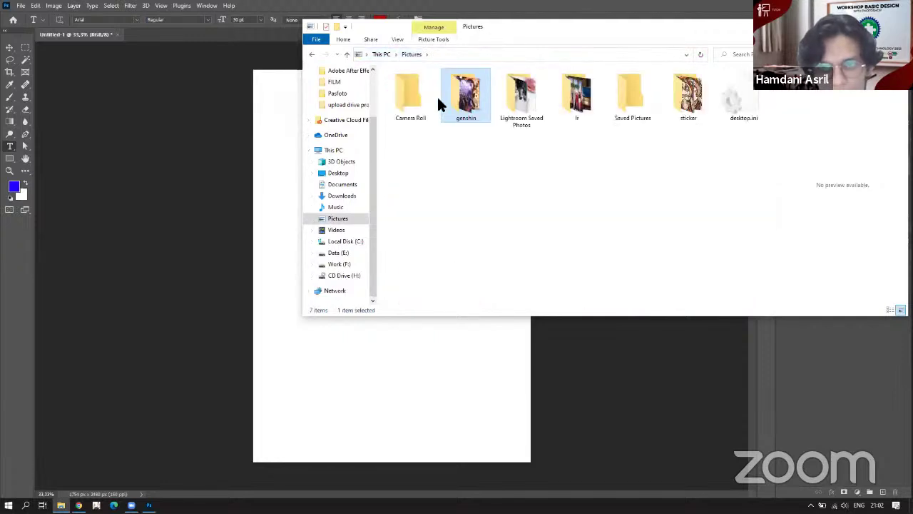
double_click(519, 104)
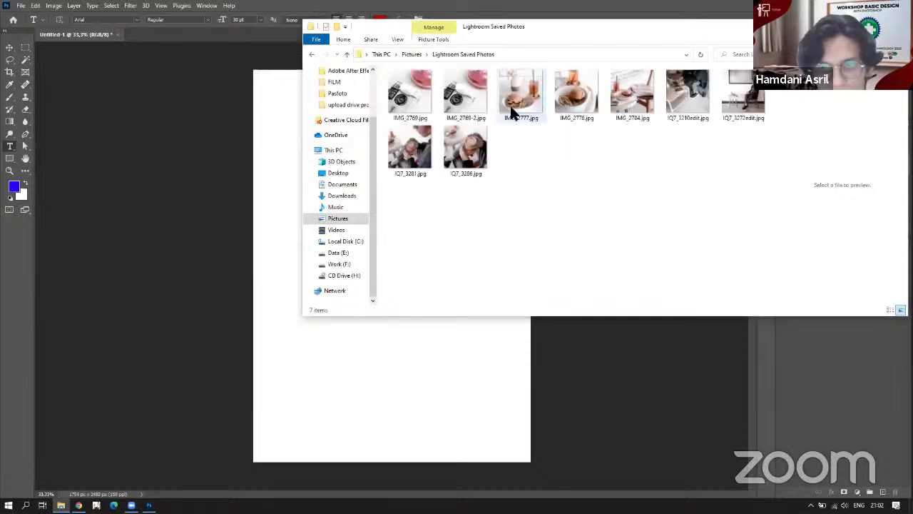
drag(470, 148, 412, 386)
mouse_move(403, 391)
mouse_down()
mouse_move(461, 165)
mouse_move(422, 350)
mouse_move(397, 382)
mouse_up()
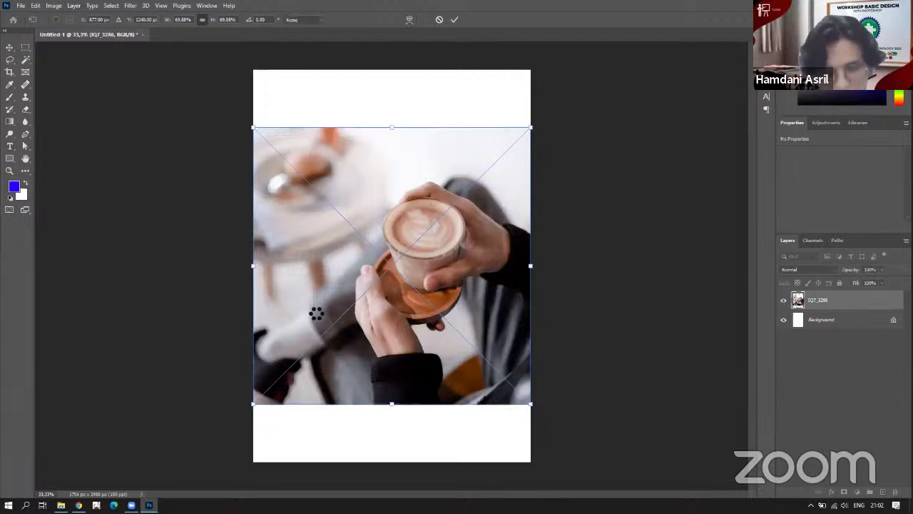
Commit the placed coffee photo and enlarge it to fill the page.
key(Return)
key(t)
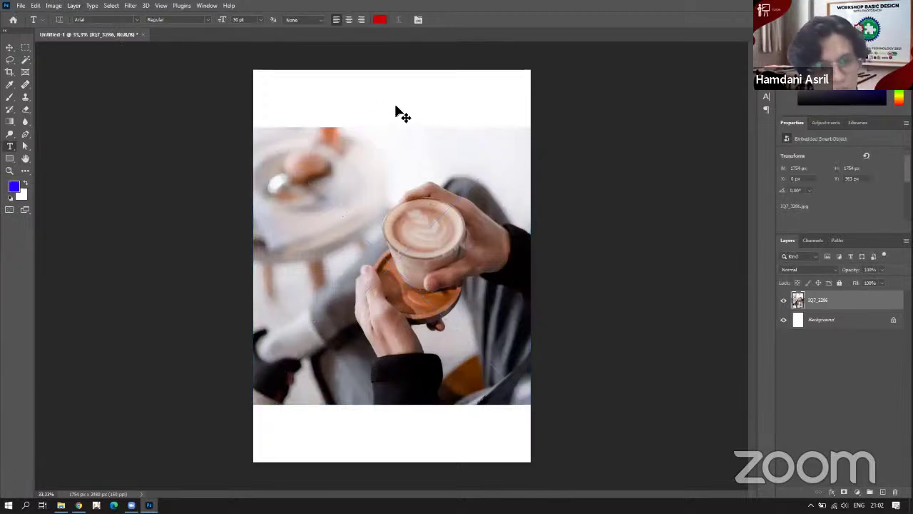
key(ctrl+t)
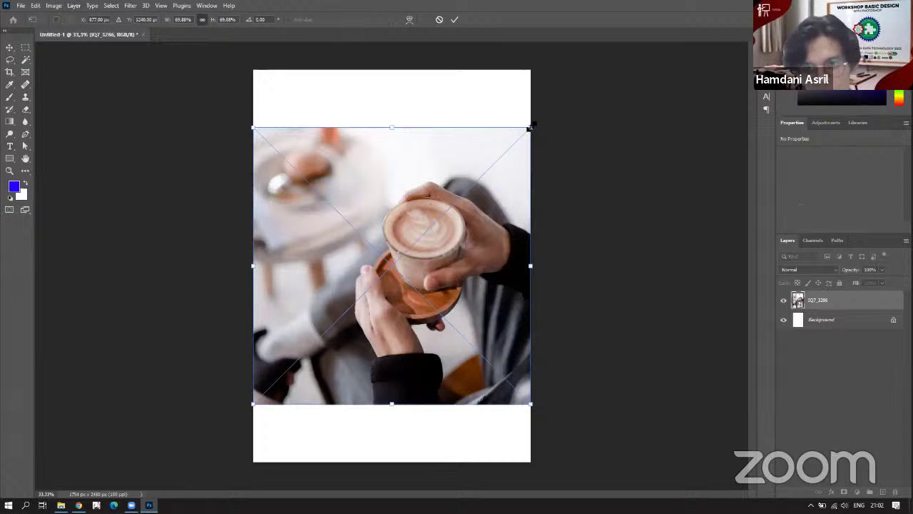
drag(528, 128, 584, 67)
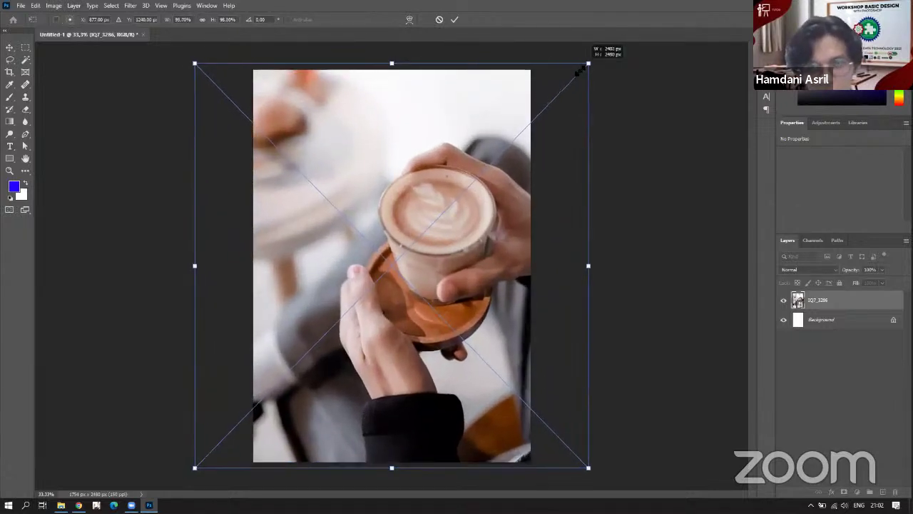
key(Return)
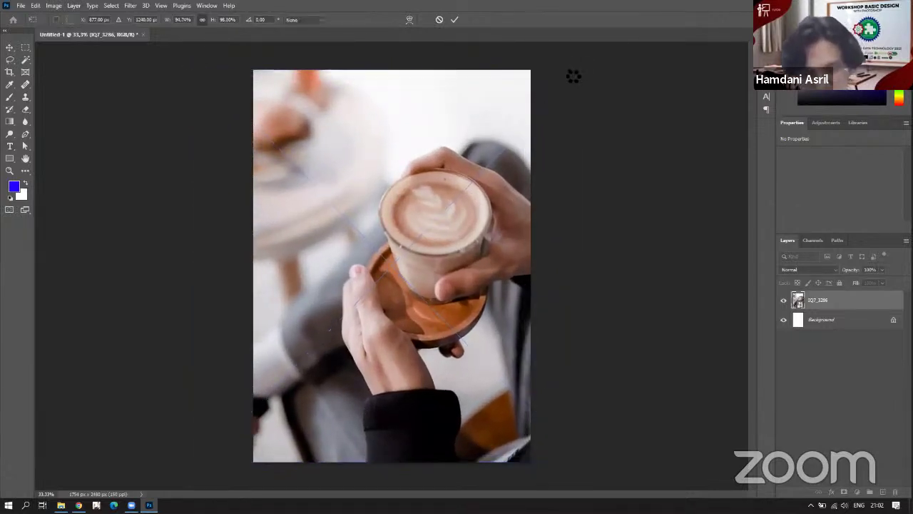
key(t)
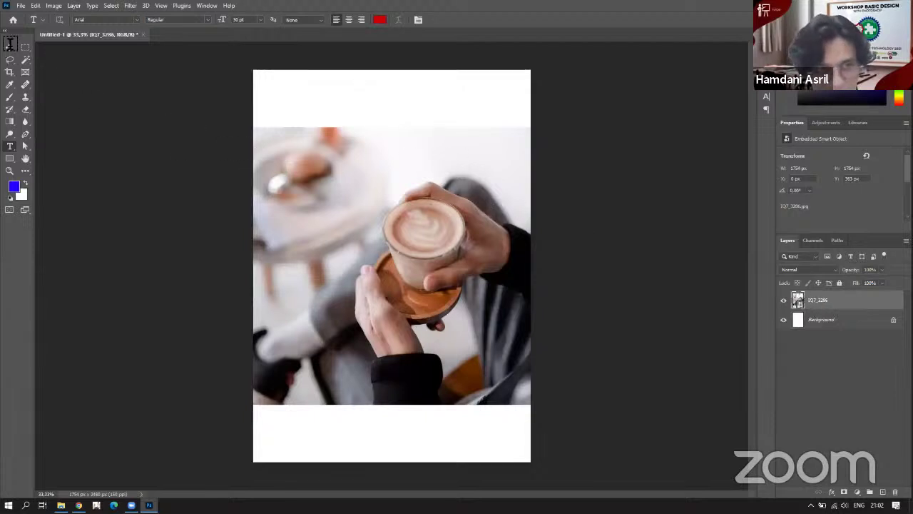
Free-transform the photo again, trying several sizes before stretching it to cover the whole page.
key(ctrl+t)
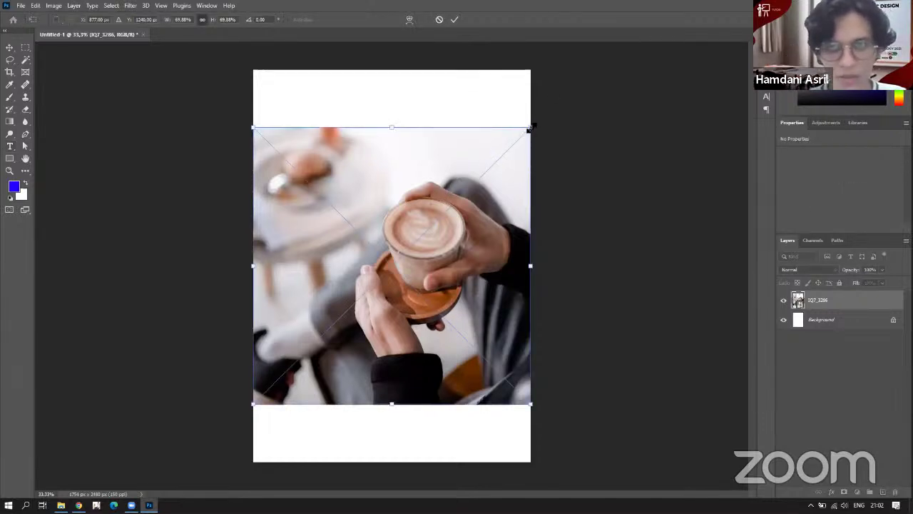
drag(529, 129, 392, 274)
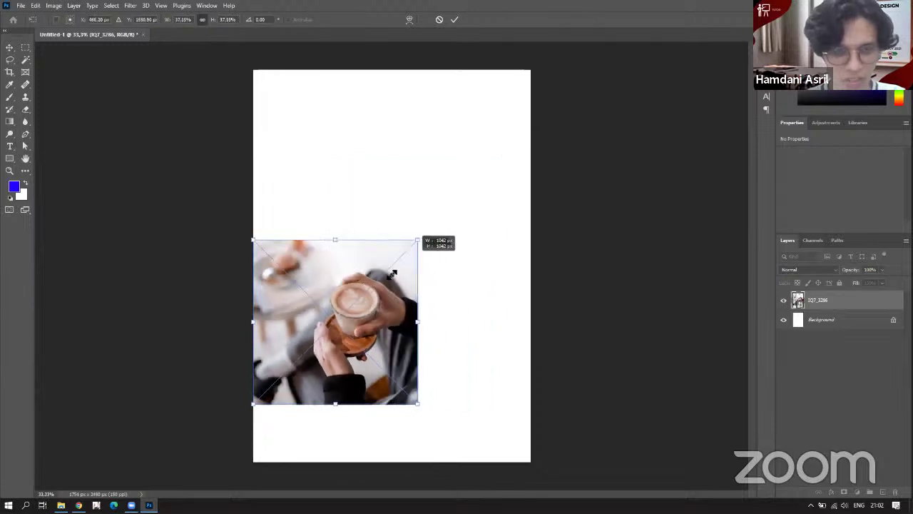
drag(457, 211, 361, 215)
drag(437, 174, 472, 242)
drag(404, 199, 421, 231)
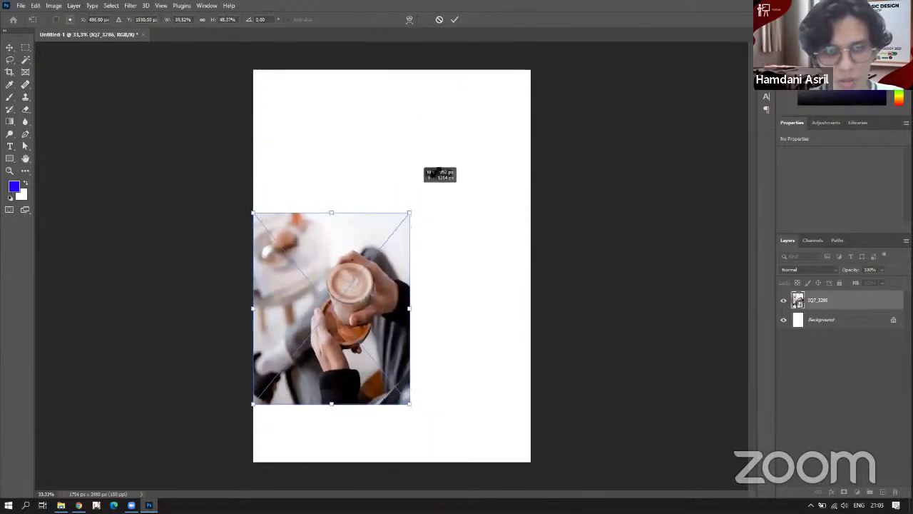
drag(483, 176, 589, 70)
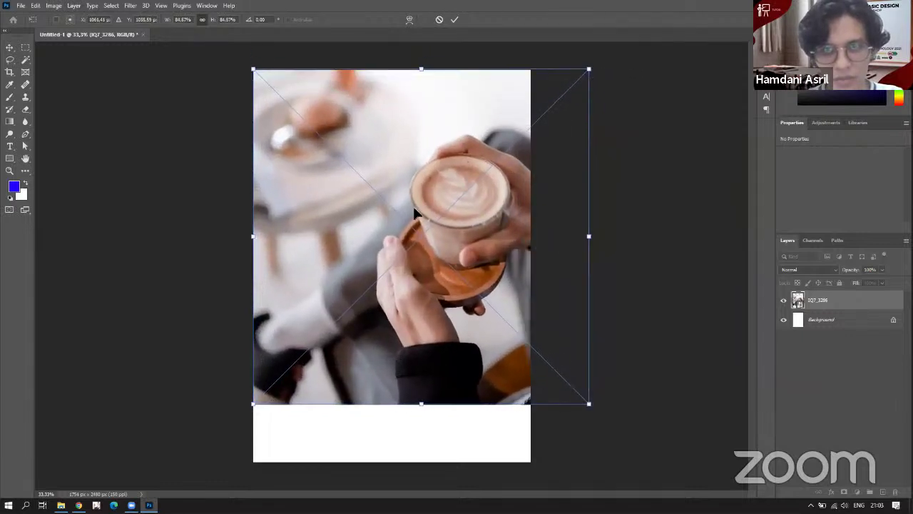
drag(242, 405, 192, 474)
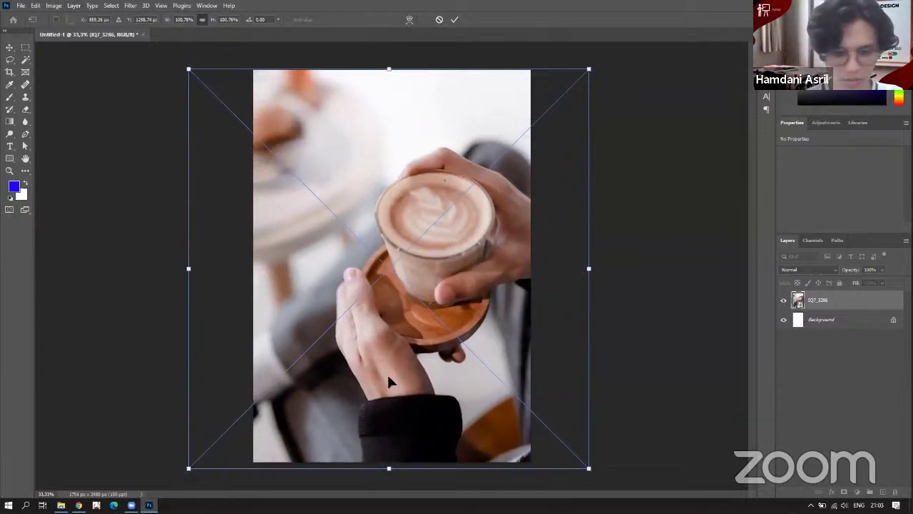
key(Return)
key(t)
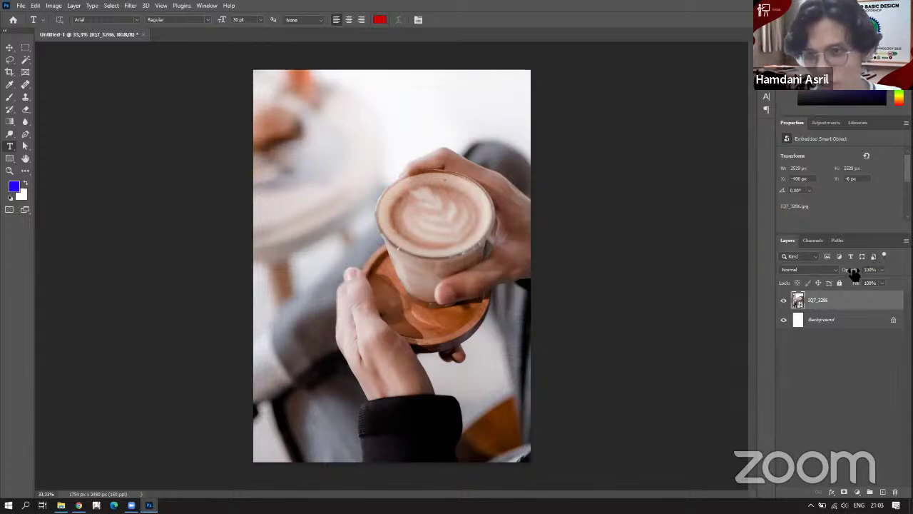
Lower the coffee photo layer's opacity to 46%, then switch to the module PDF.
drag(853, 274, 842, 276)
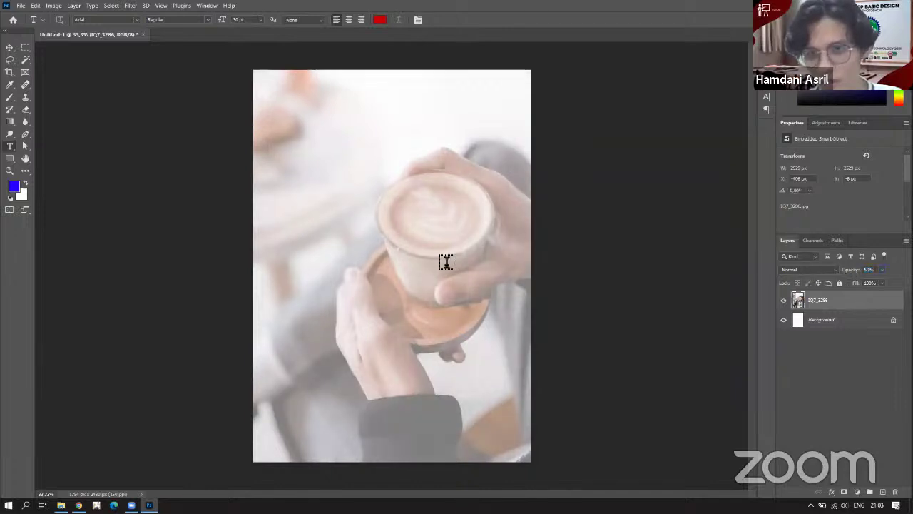
mouse_move(851, 271)
mouse_down()
mouse_move(826, 273)
mouse_move(853, 272)
mouse_up()
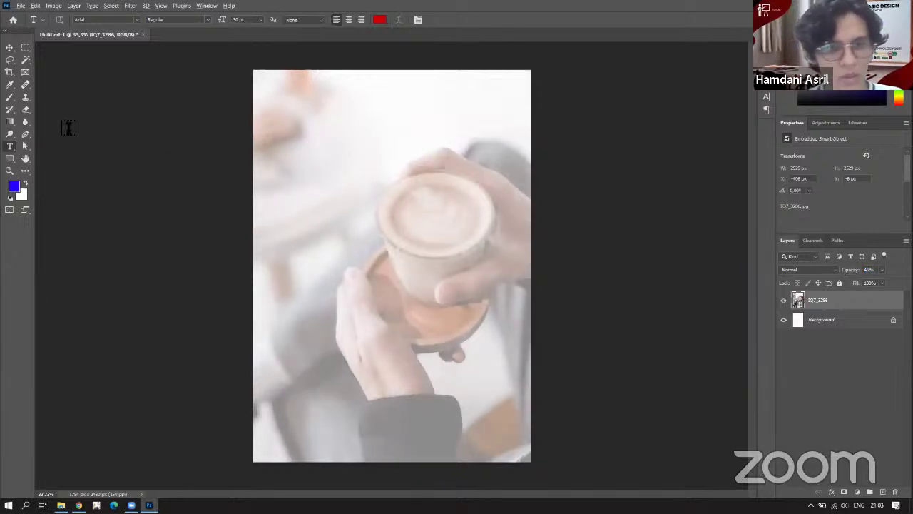
key(alt+Tab)
key(alt+Tab)
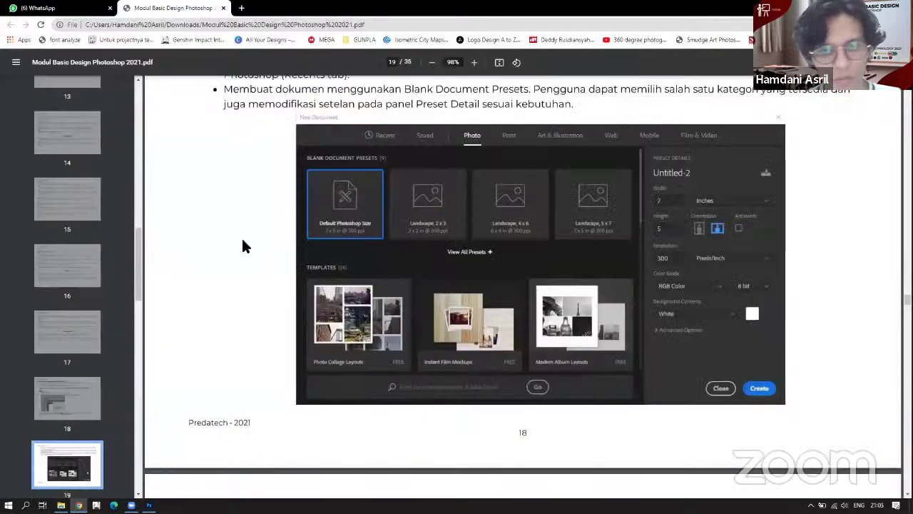
Scroll the module PDF from page 19 to page 24, then switch to Photoshop.
scroll(242, 246, down, 5)
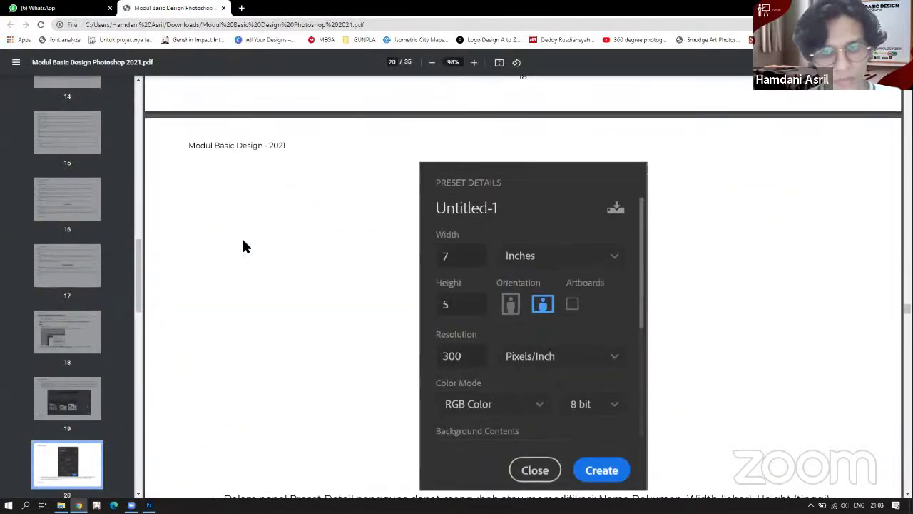
scroll(278, 263, down, 8)
scroll(282, 250, down, 5)
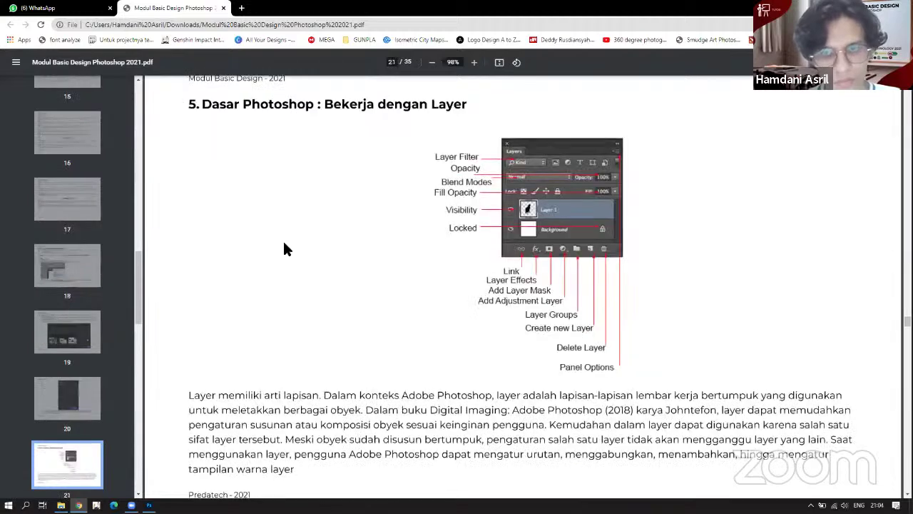
scroll(284, 248, down, 1)
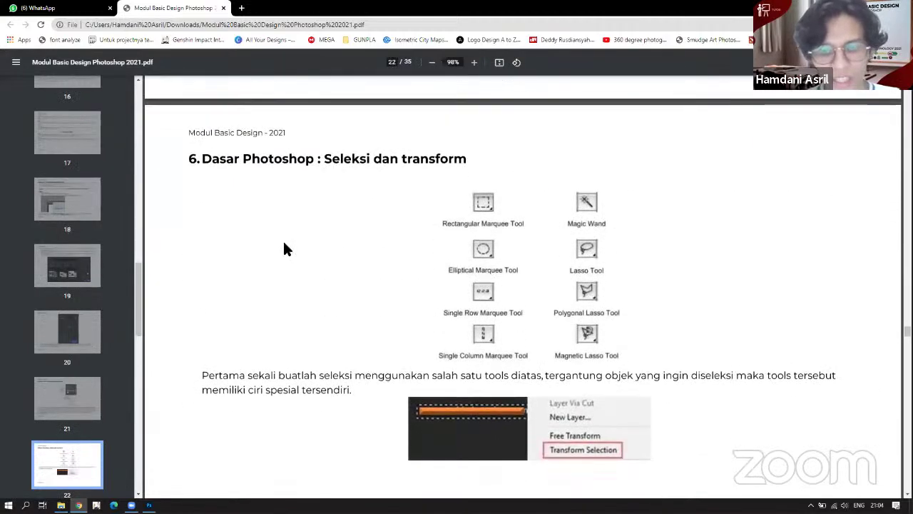
scroll(284, 248, down, 2)
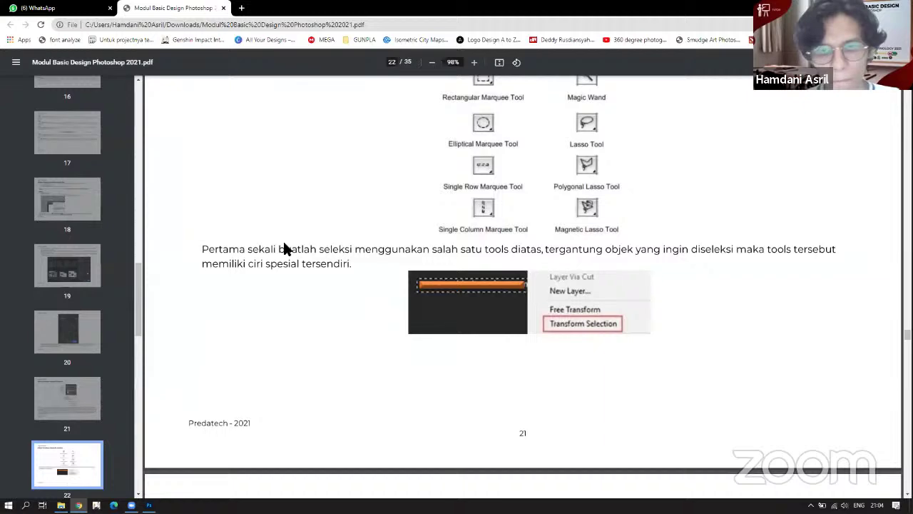
scroll(283, 248, down, 4)
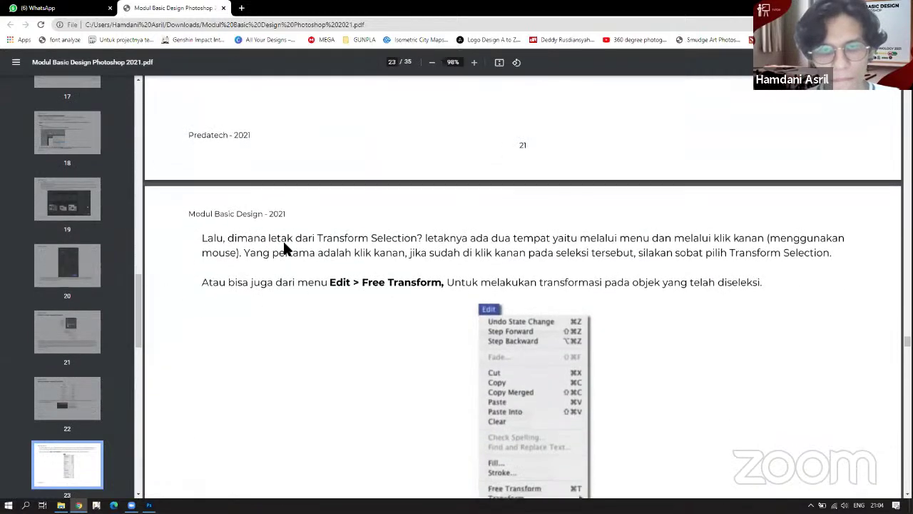
scroll(284, 249, down, 1)
key(alt+Tab)
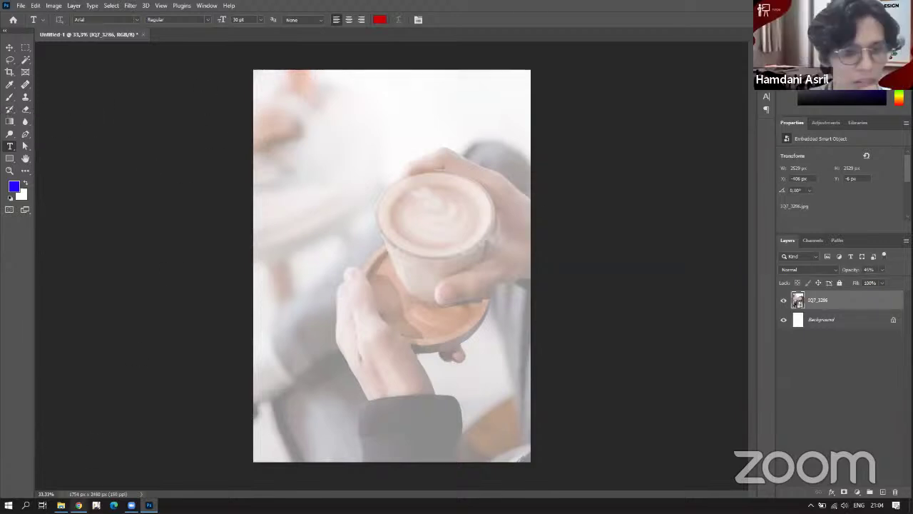
Bring the module PDF back briefly, scroll it, then return to the coffee-photo document.
click(79, 505)
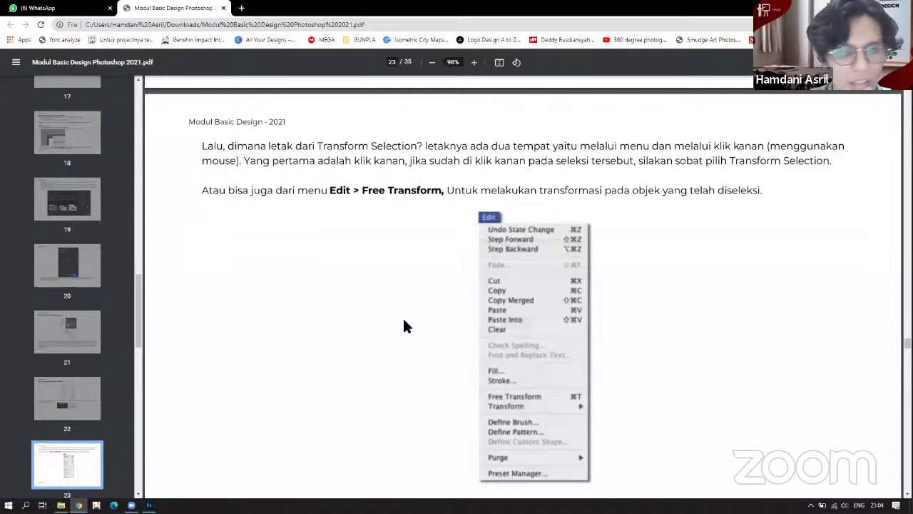
scroll(413, 300, down, 10)
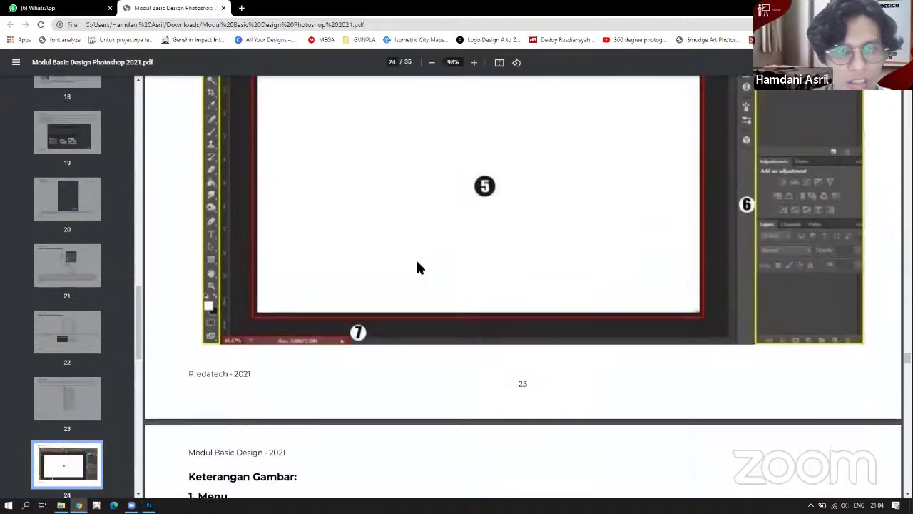
scroll(418, 257, up, 3)
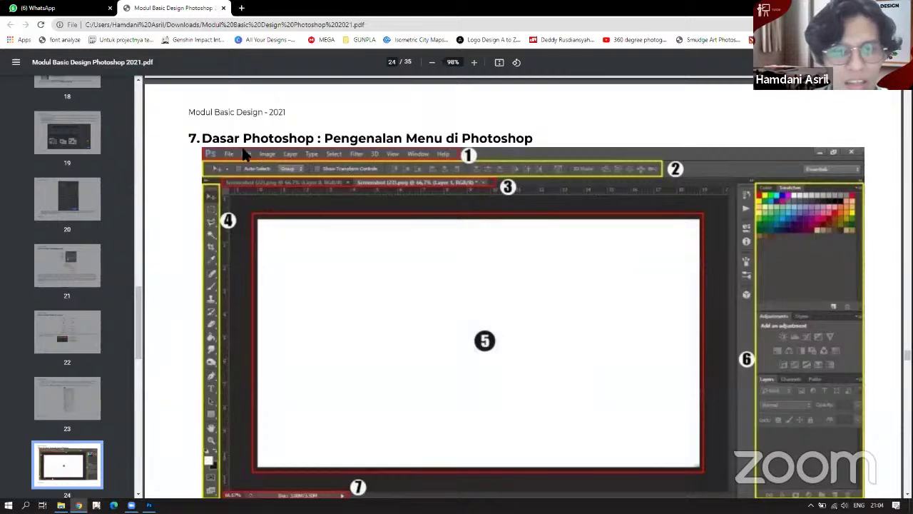
scroll(271, 153, down, 1)
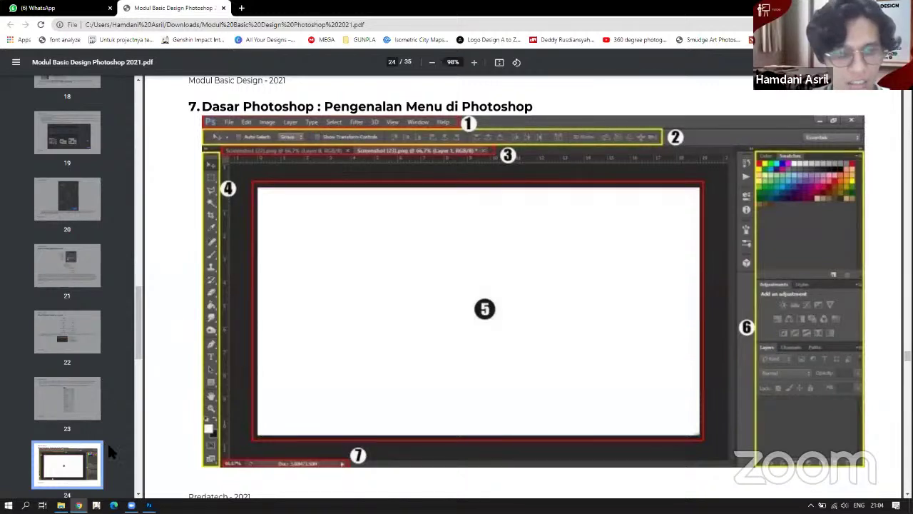
click(149, 505)
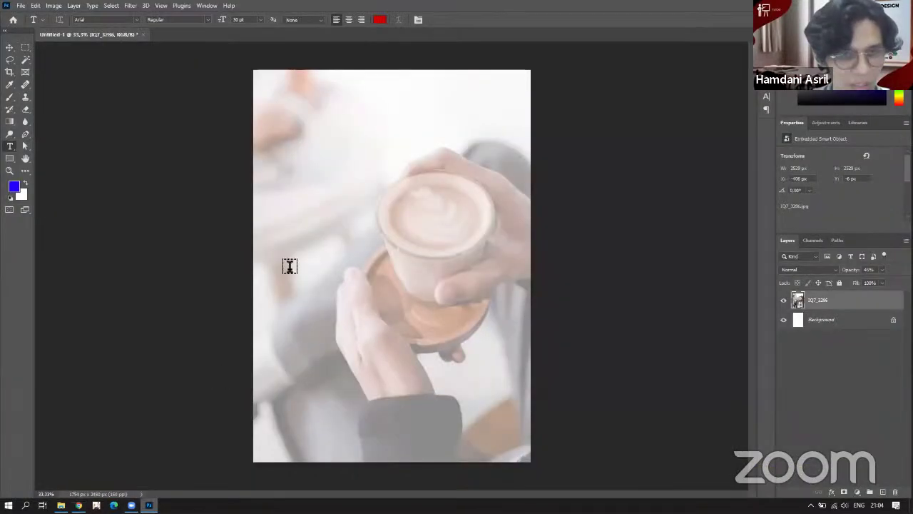
Apply Filter > Blur > Gaussian Blur to the coffee photo with a radius of 8,8 pixels.
click(129, 7)
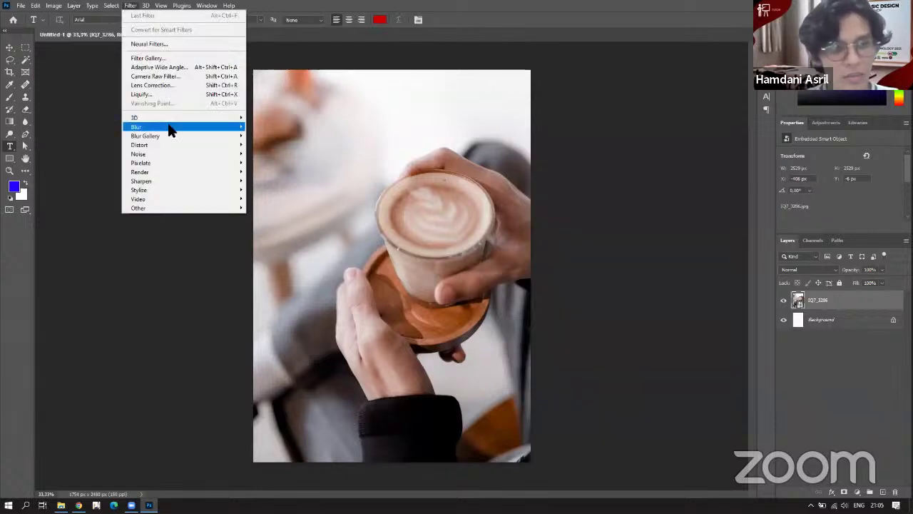
mouse_move(175, 130)
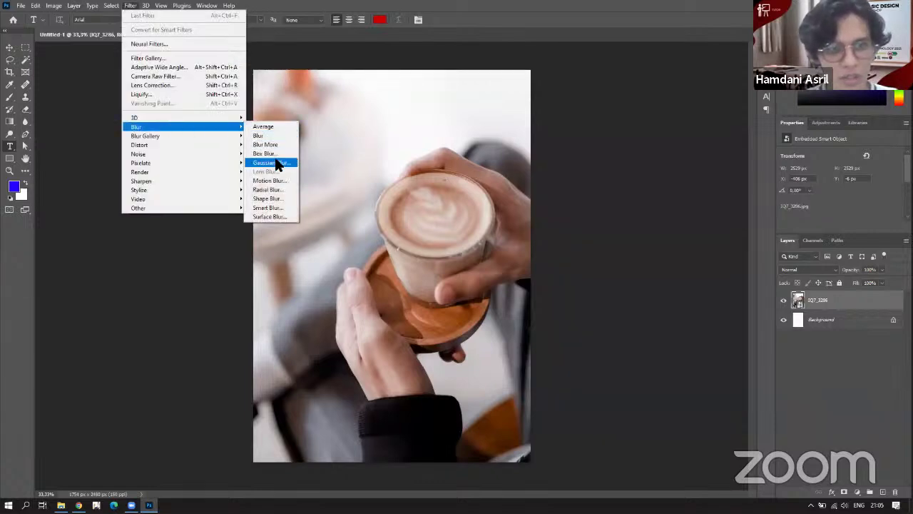
click(271, 162)
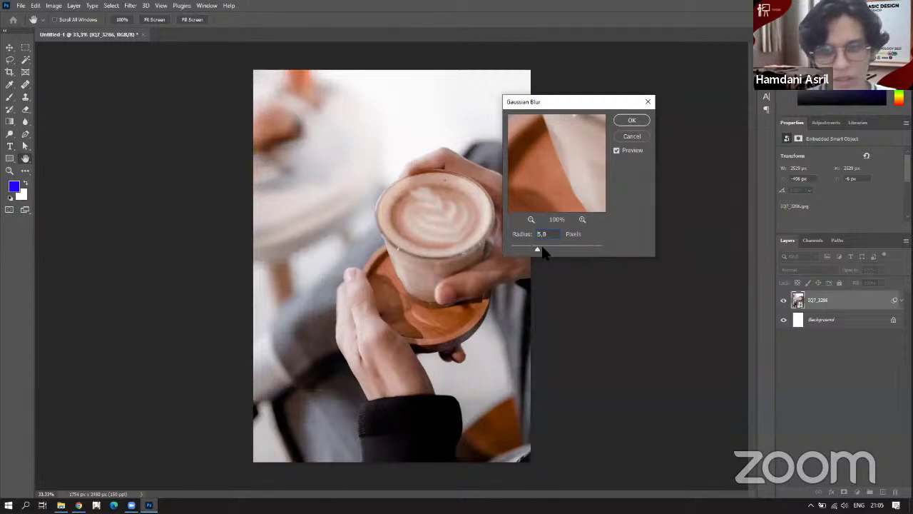
drag(525, 251, 548, 253)
click(626, 125)
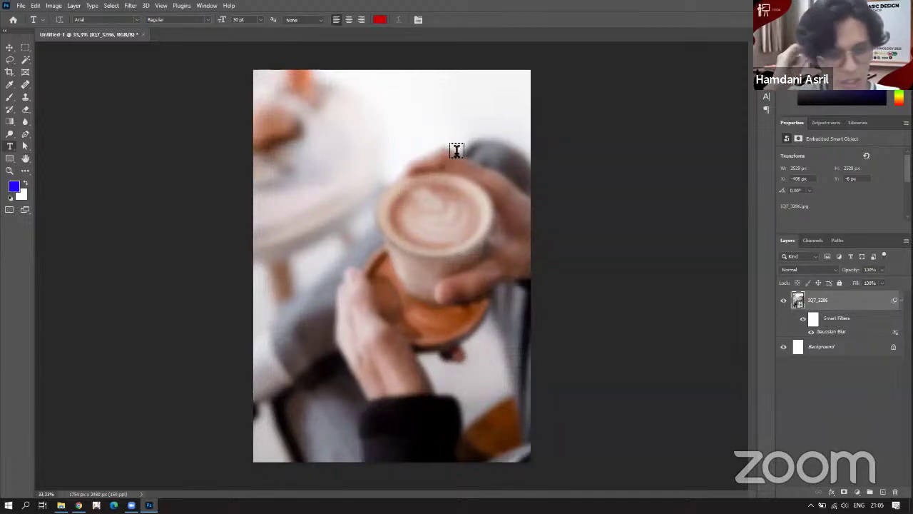
Switch to the module PDF and scroll down to the 'Postingan Sosial Media' example page.
key(alt+Tab)
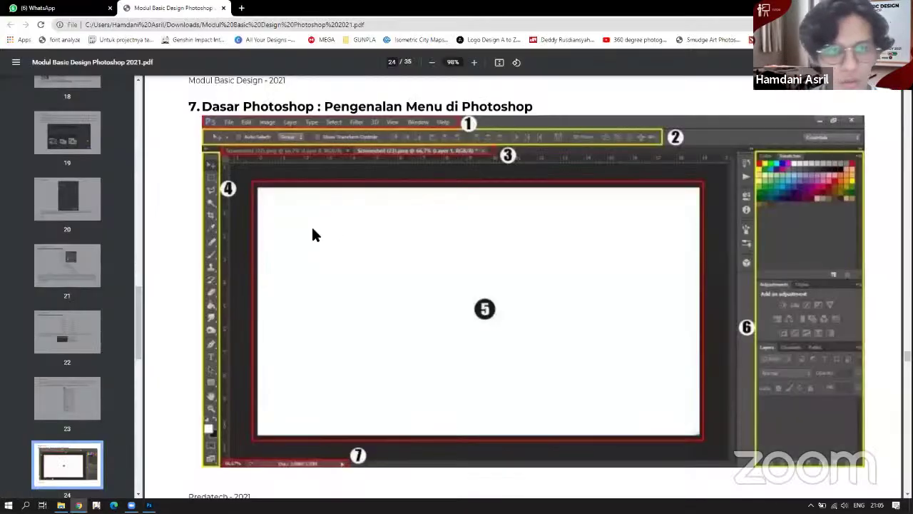
scroll(316, 225, down, 5)
scroll(317, 211, down, 10)
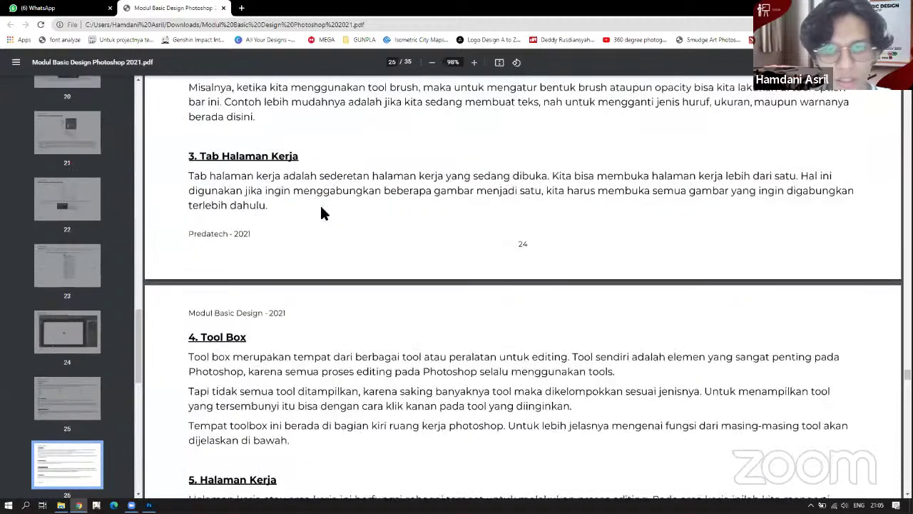
scroll(317, 211, down, 10)
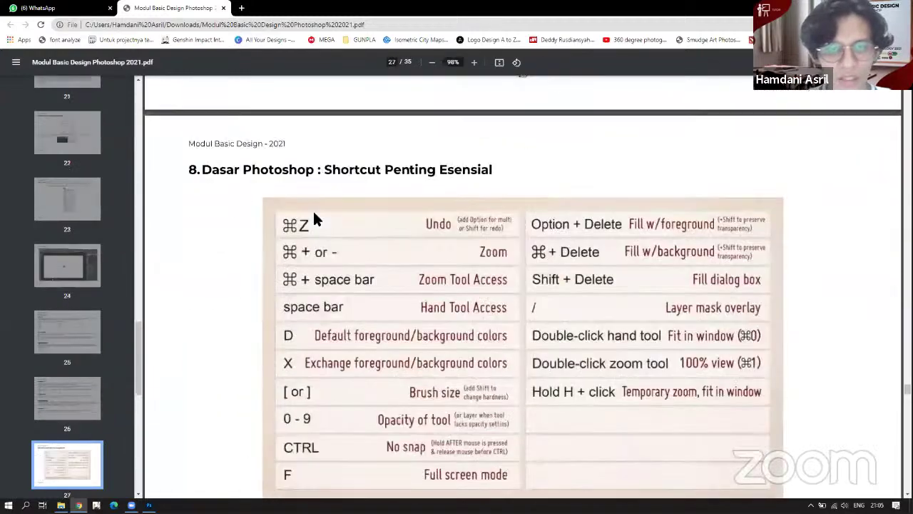
scroll(316, 214, down, 10)
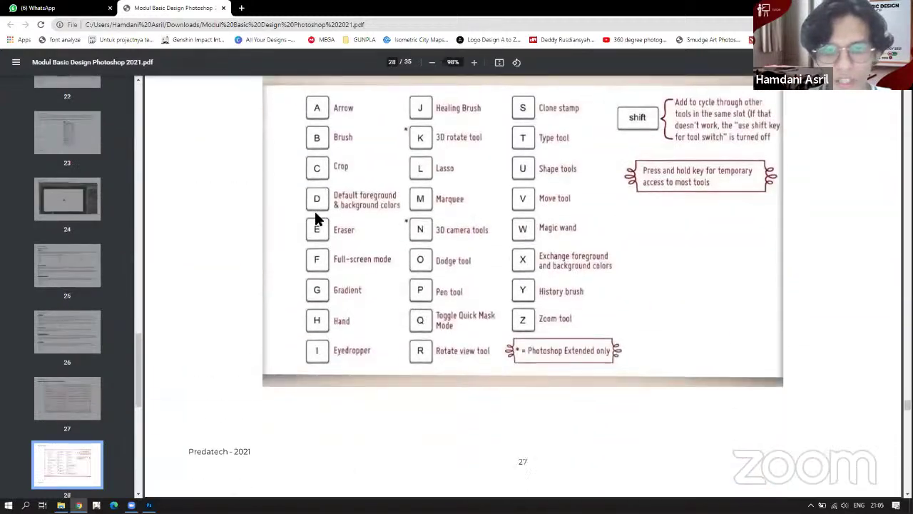
scroll(317, 217, down, 2)
scroll(315, 211, up, 2)
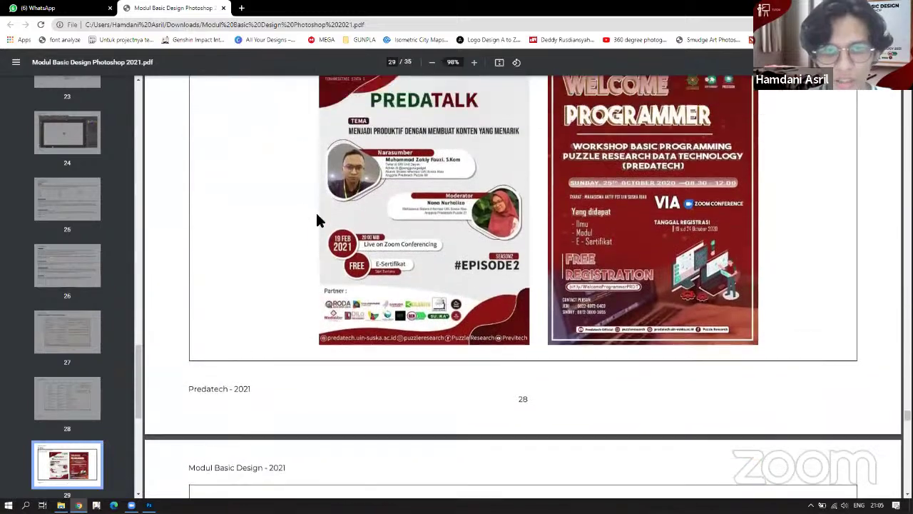
scroll(315, 207, down, 3)
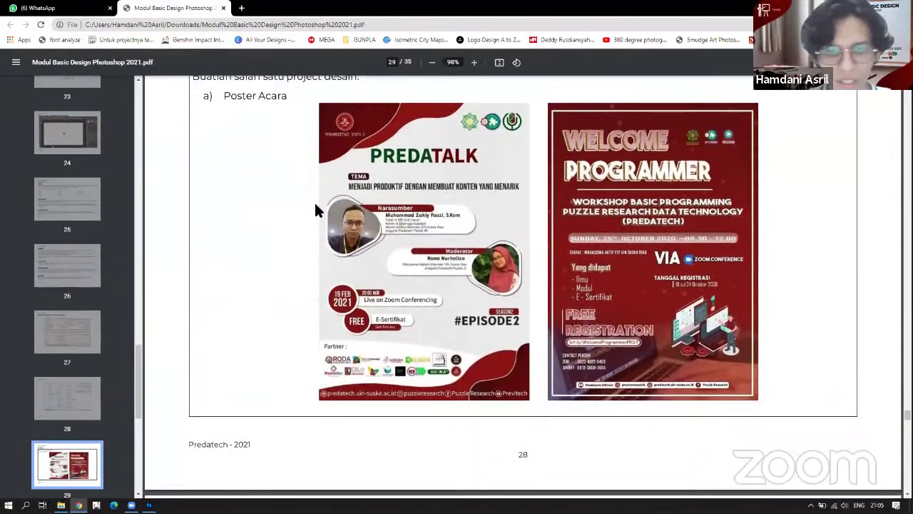
scroll(317, 213, down, 5)
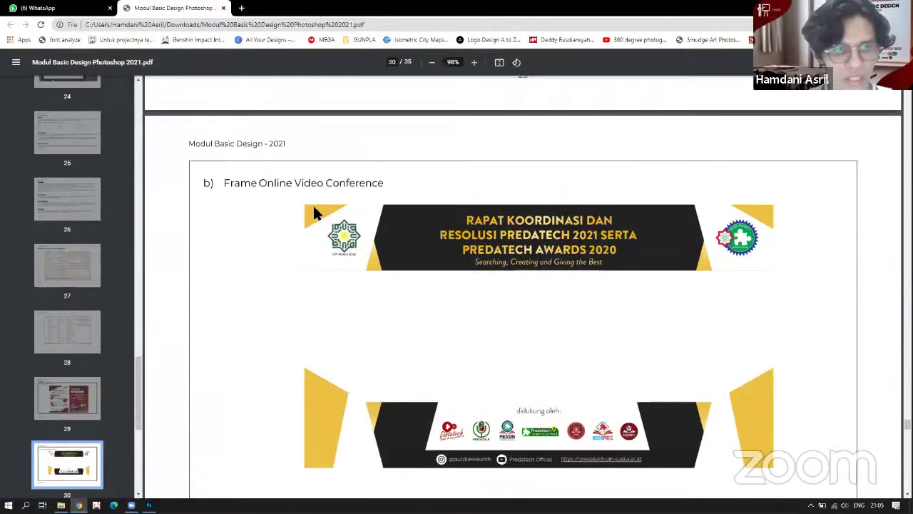
scroll(317, 210, up, 2)
scroll(317, 211, down, 6)
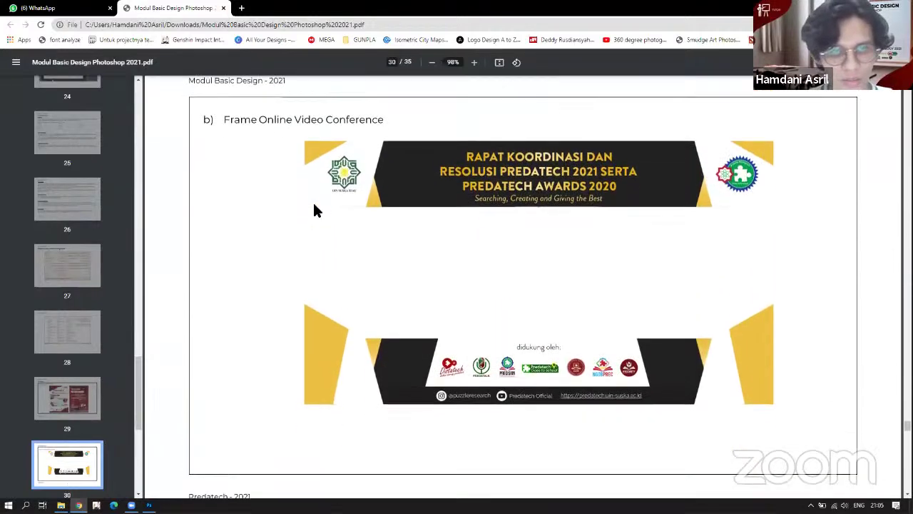
scroll(317, 212, down, 1)
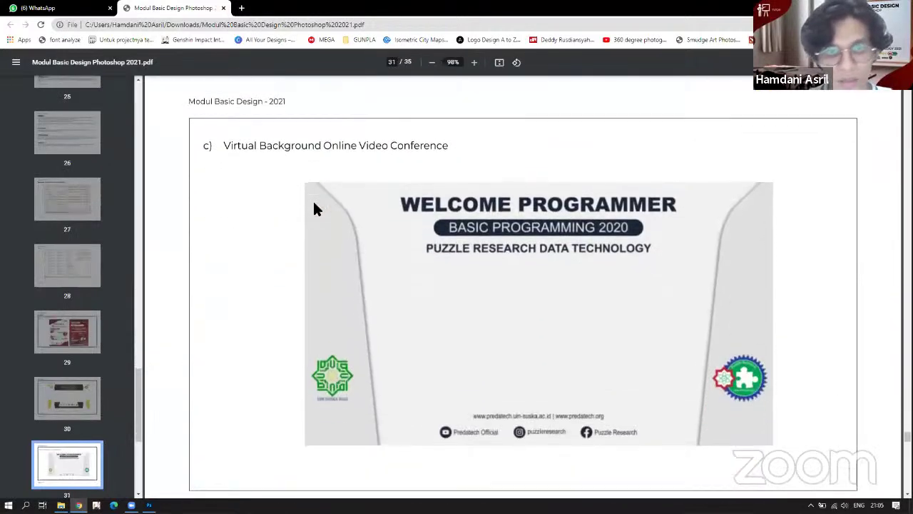
scroll(317, 213, down, 2)
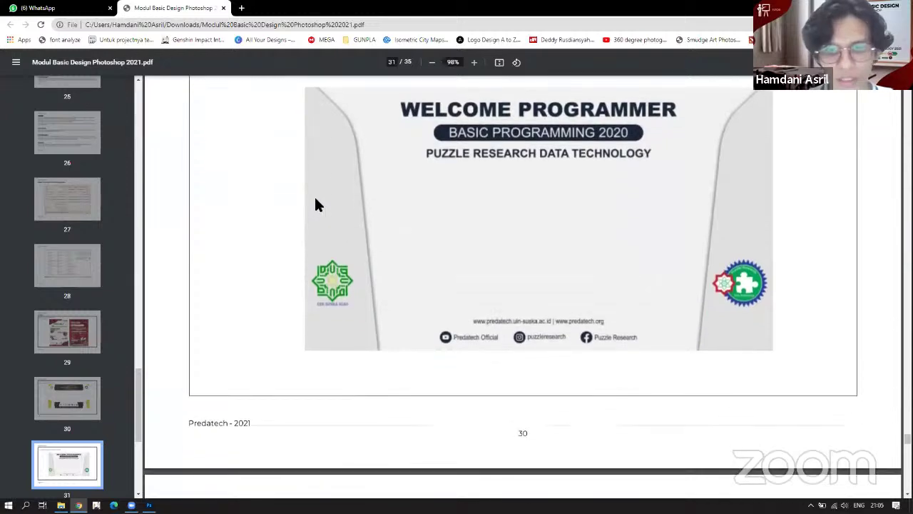
scroll(316, 202, down, 8)
scroll(316, 201, up, 2)
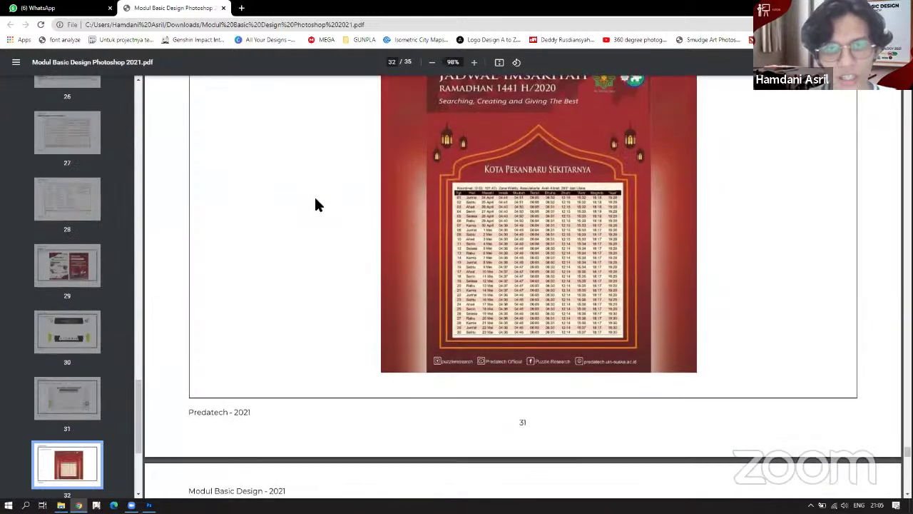
scroll(316, 204, down, 5)
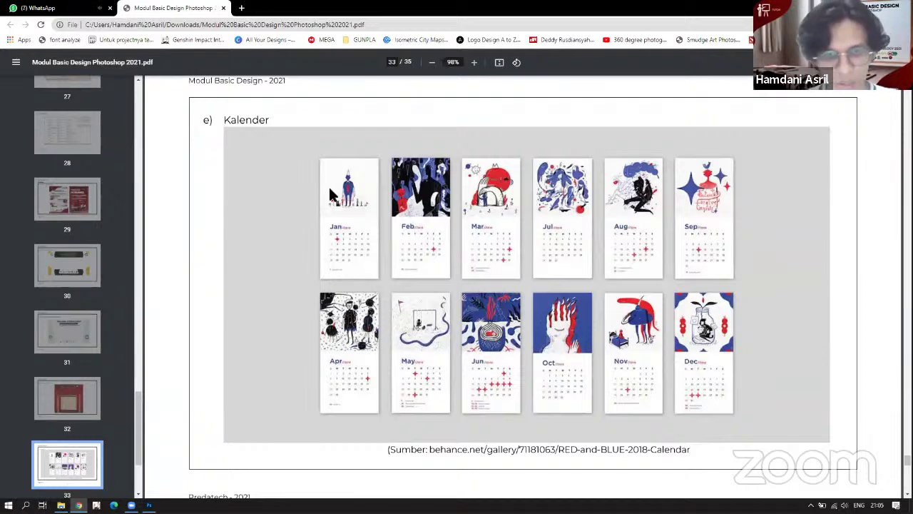
scroll(330, 194, down, 1)
scroll(332, 189, down, 5)
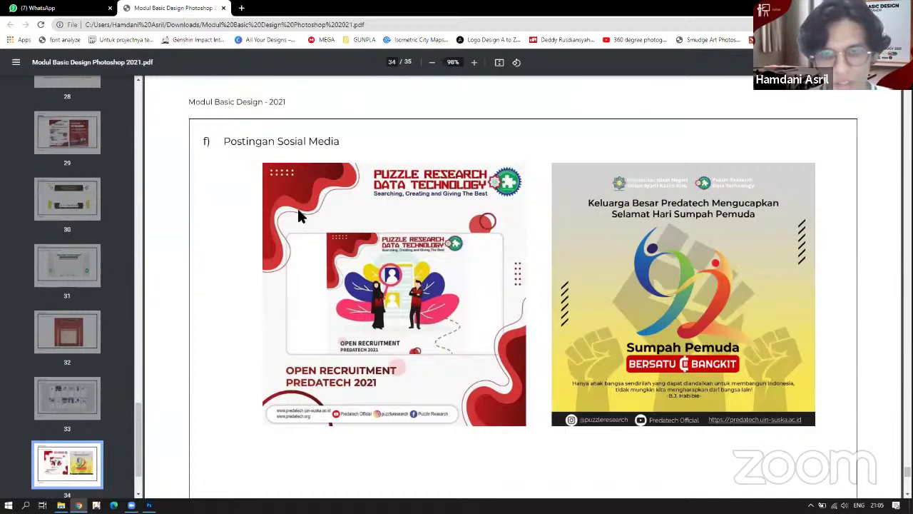
scroll(298, 208, down, 1)
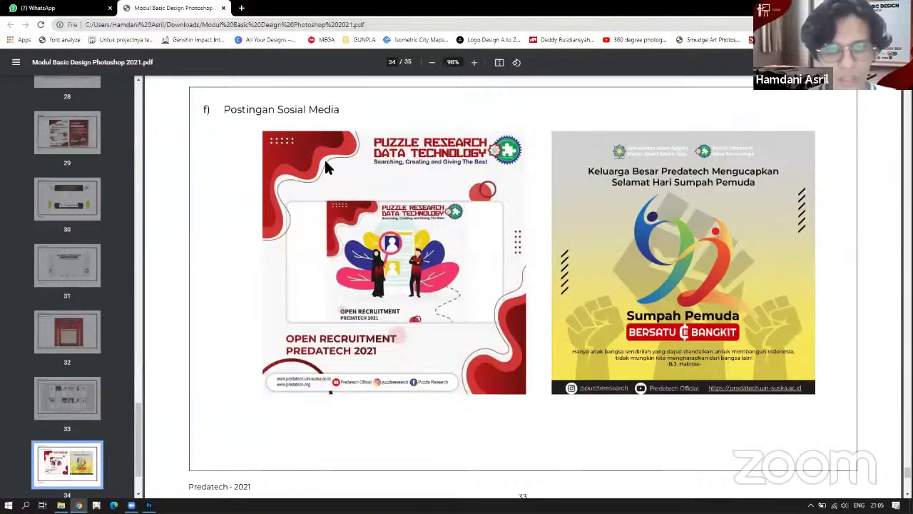
scroll(279, 164, down, 1)
scroll(243, 131, up, 1)
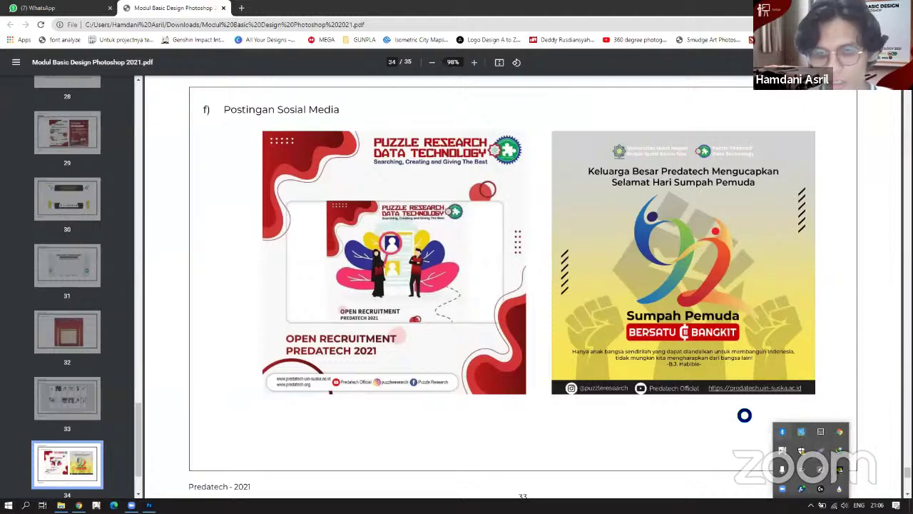
Screen-capture the red Open Recruitment poster to the clipboard and return to Photoshop.
key(ctrl+shift+alt+p)
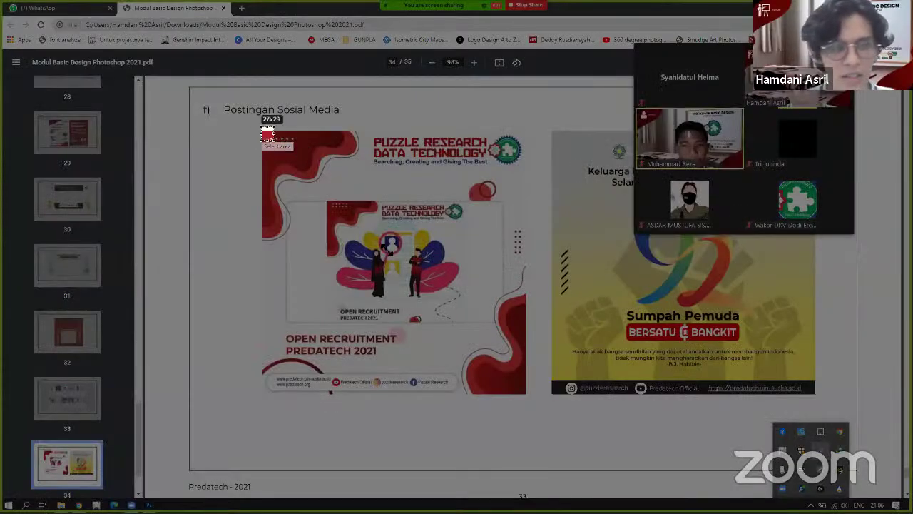
mouse_move(261, 127)
mouse_down()
mouse_move(514, 407)
mouse_move(530, 396)
mouse_up()
key(ctrl+c)
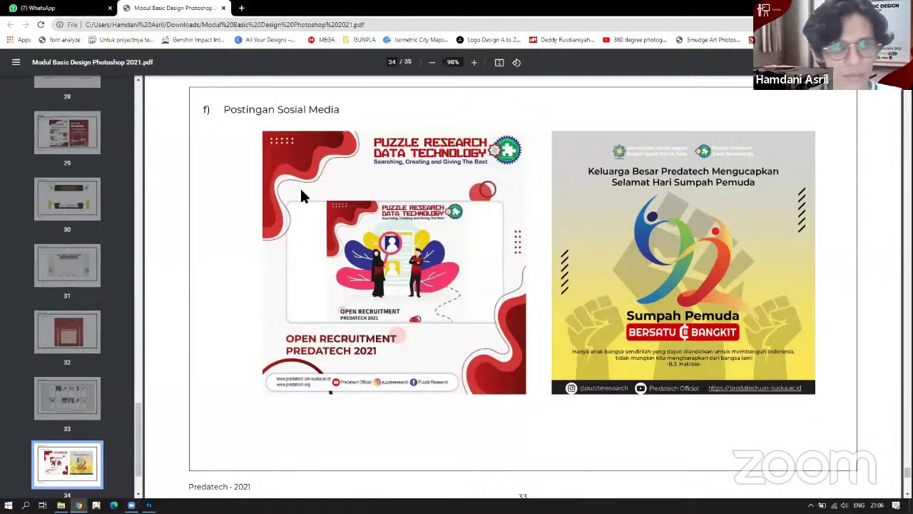
key(alt+Tab)
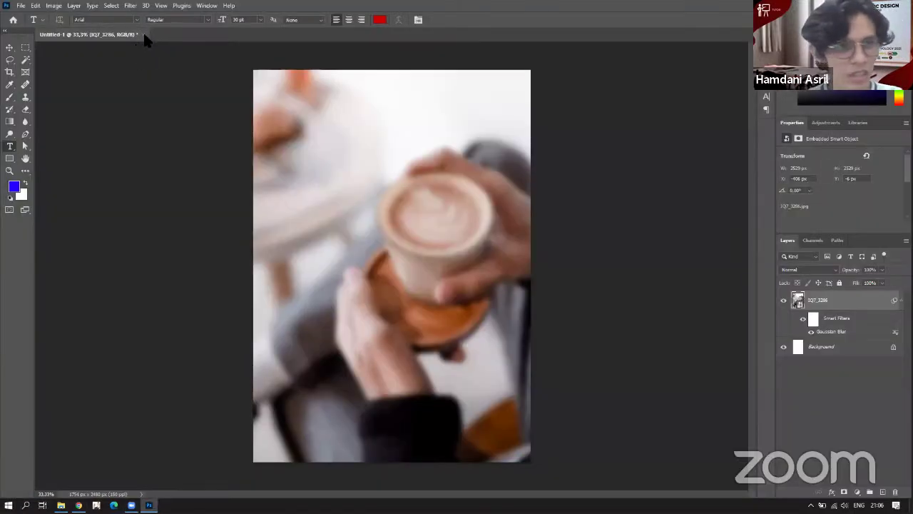
Close Untitled-1 without saving and create a new 1080 × 1080 px document at 72 ppi.
click(143, 34)
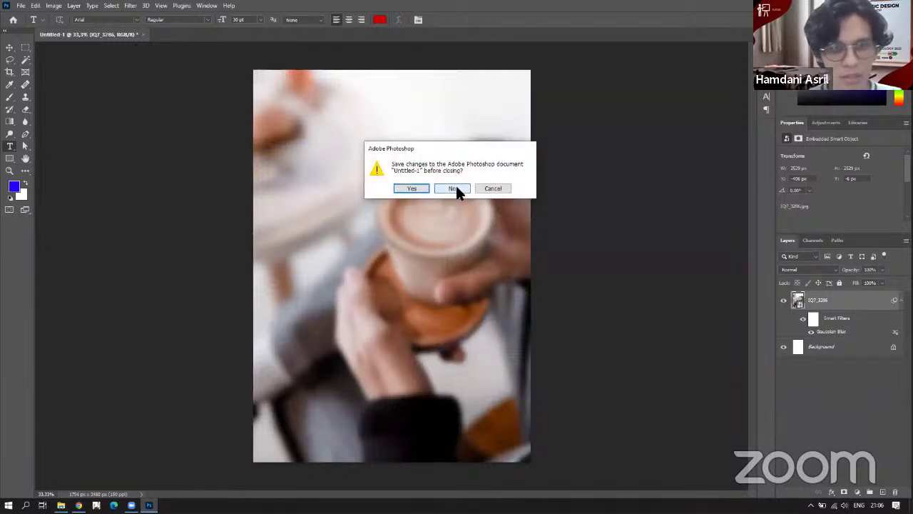
click(456, 188)
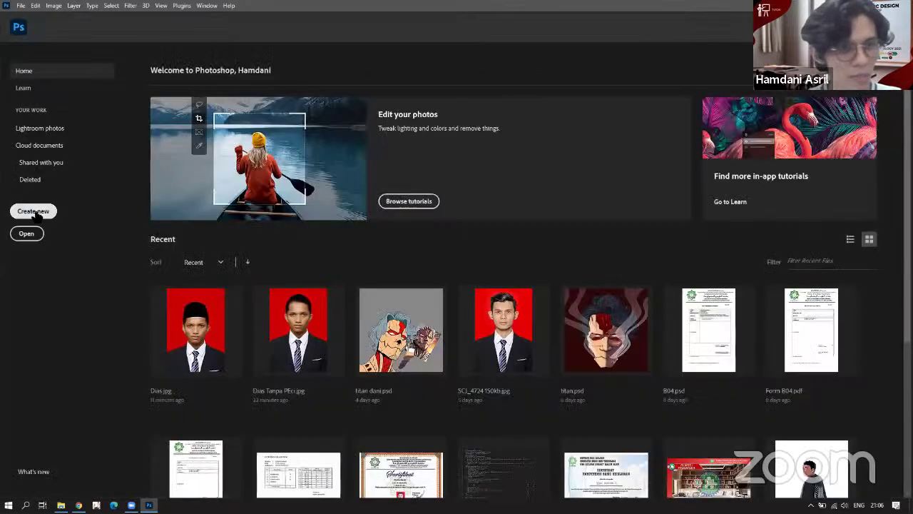
click(34, 212)
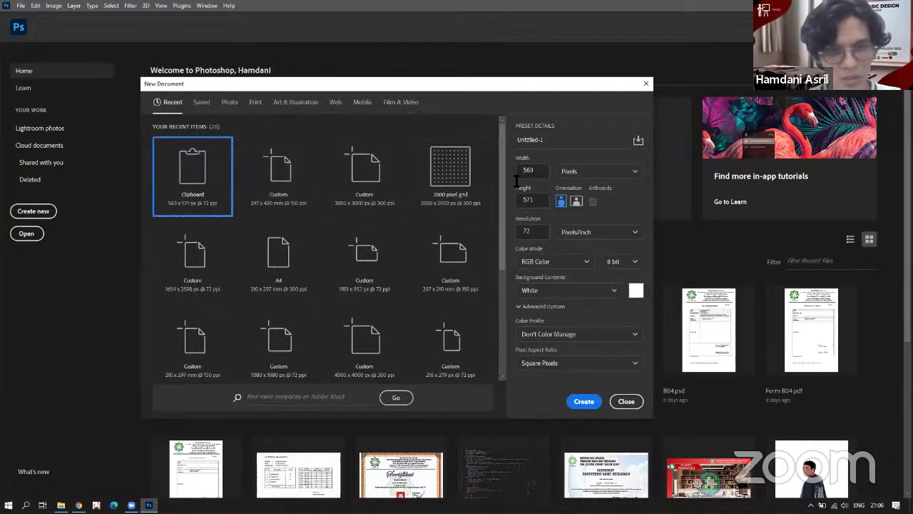
click(379, 180)
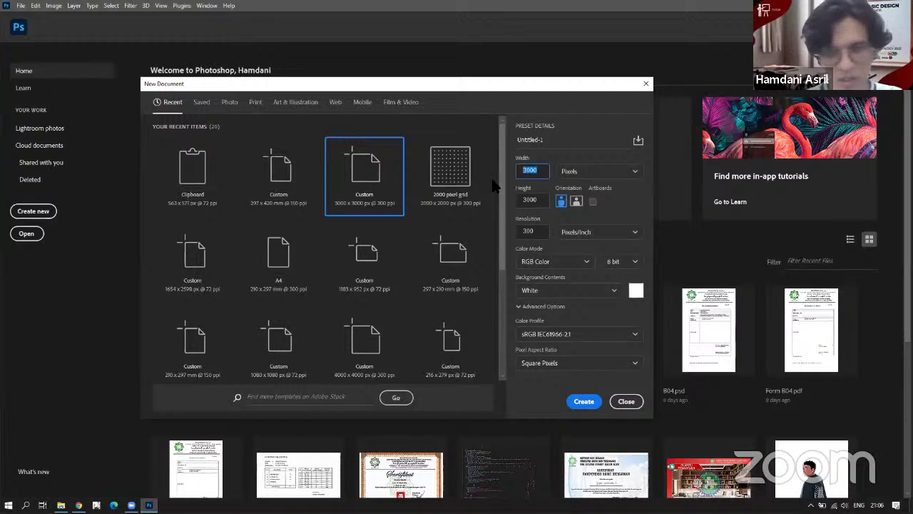
text(10801)
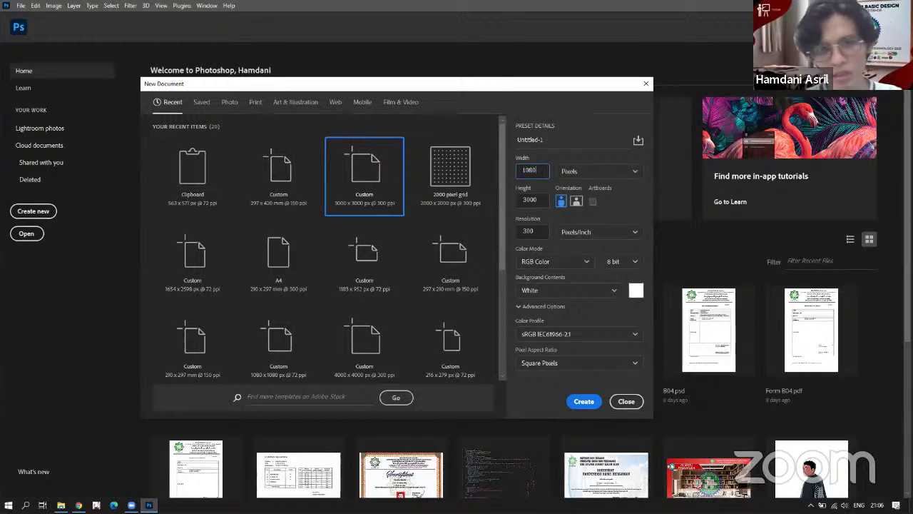
key(Tab)
text(1)
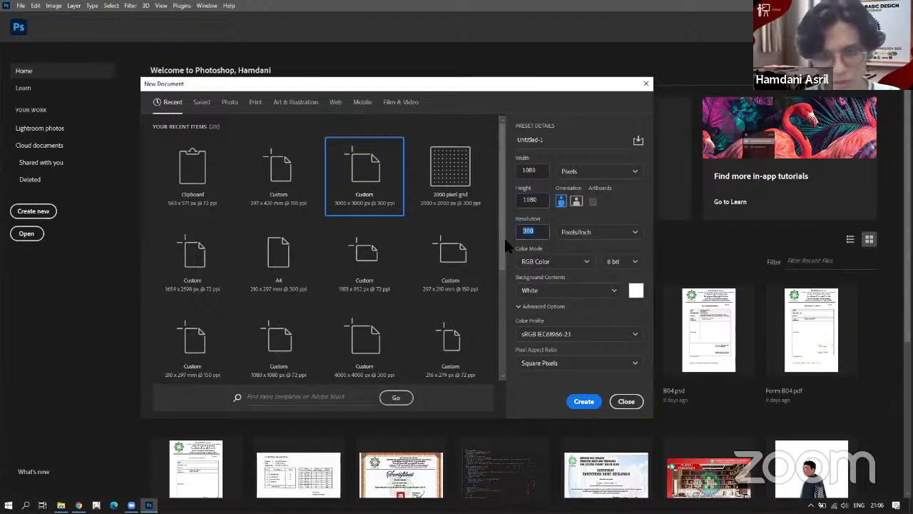
text(72)
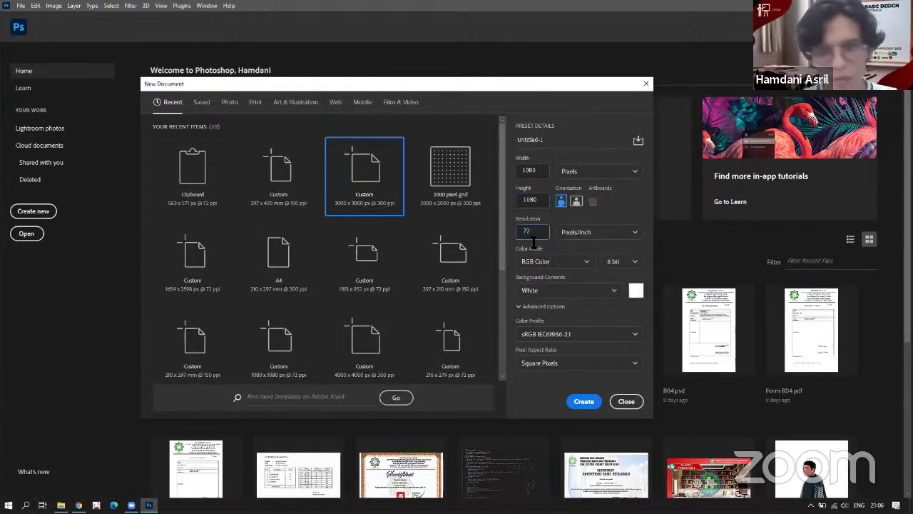
click(579, 399)
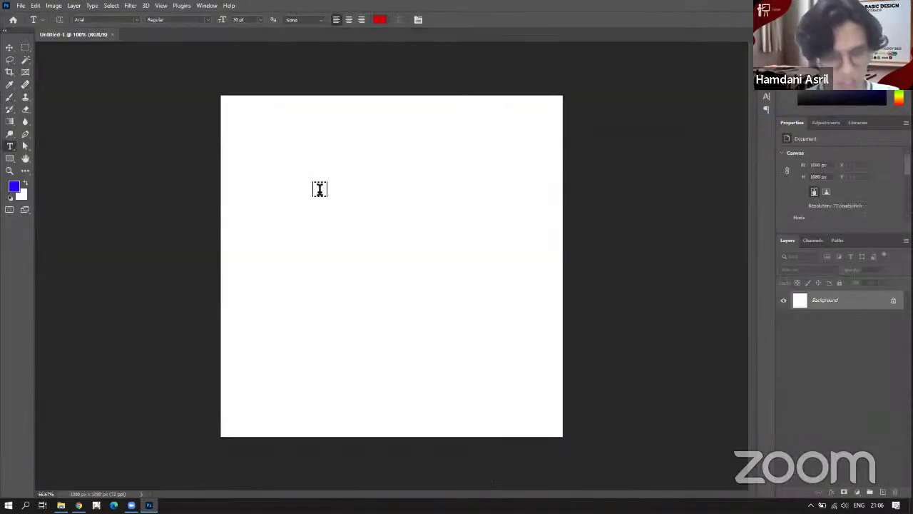
Paste the captured poster as Layer 1 and move it snugly into the canvas's top-right corner.
key(ctrl+v)
key(v)
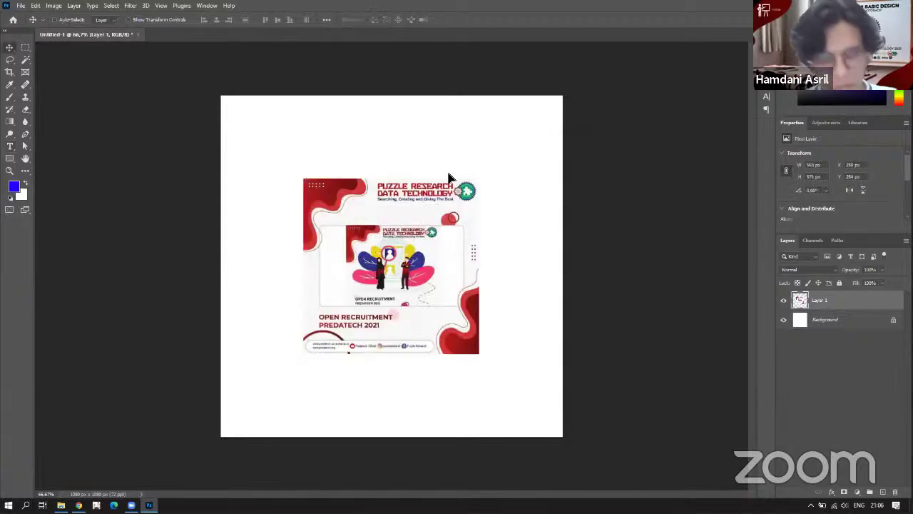
drag(386, 216, 482, 140)
scroll(514, 161, up, 1)
scroll(512, 161, up, 2)
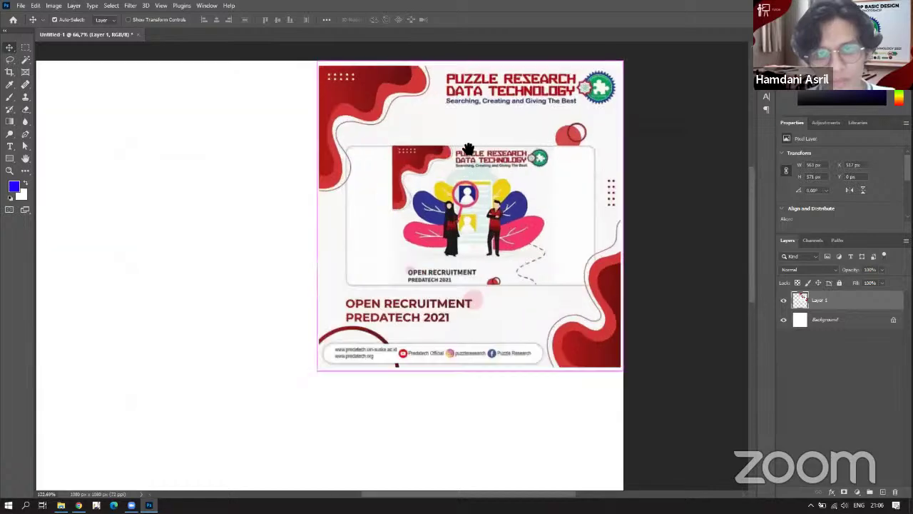
scroll(453, 158, up, 1)
scroll(389, 137, down, 3)
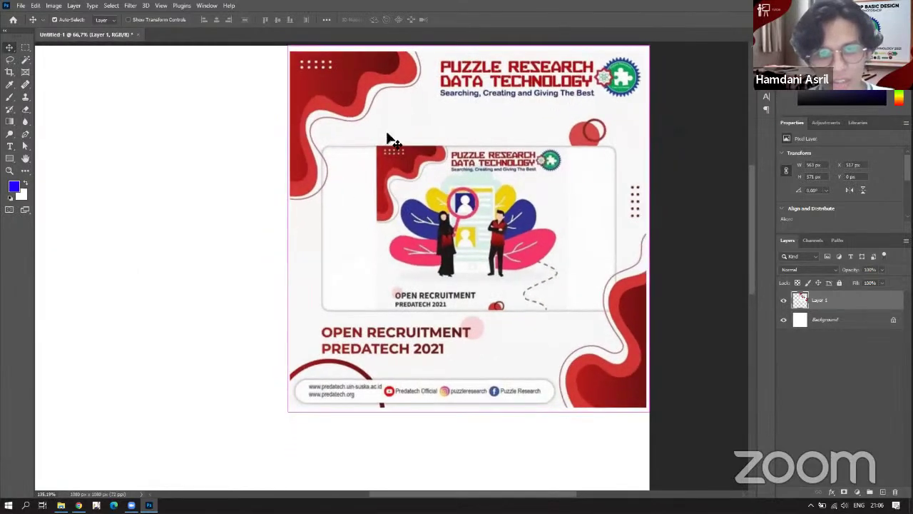
scroll(333, 78, right, 2)
scroll(302, 97, down, 2)
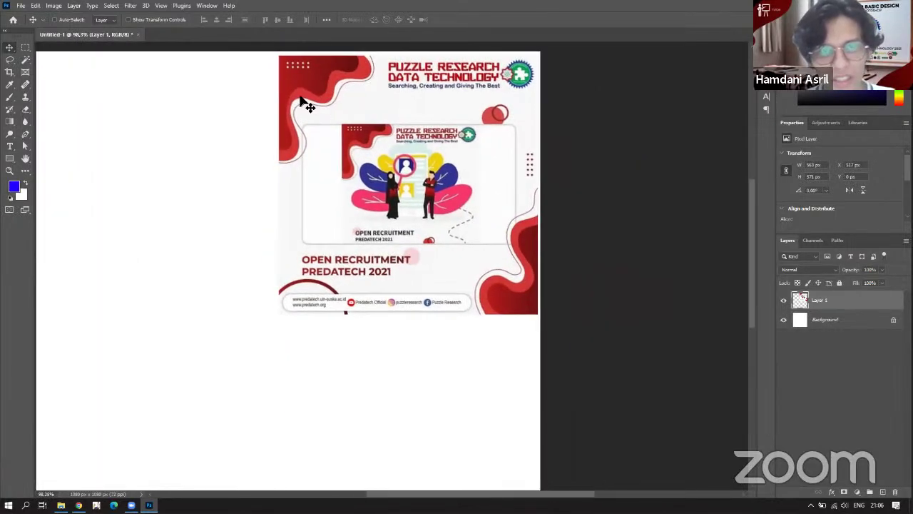
mouse_move(299, 150)
mouse_down()
mouse_move(320, 143)
mouse_move(306, 159)
mouse_move(304, 146)
mouse_up()
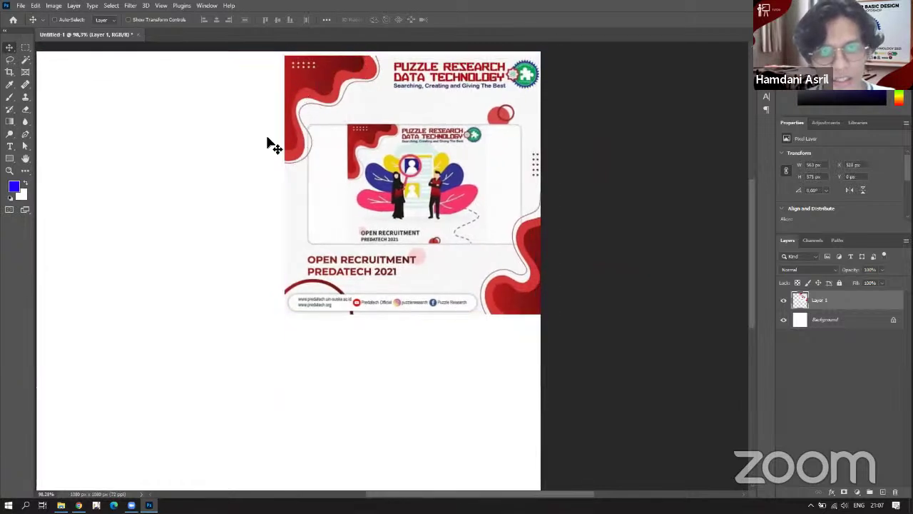
drag(209, 147, 294, 183)
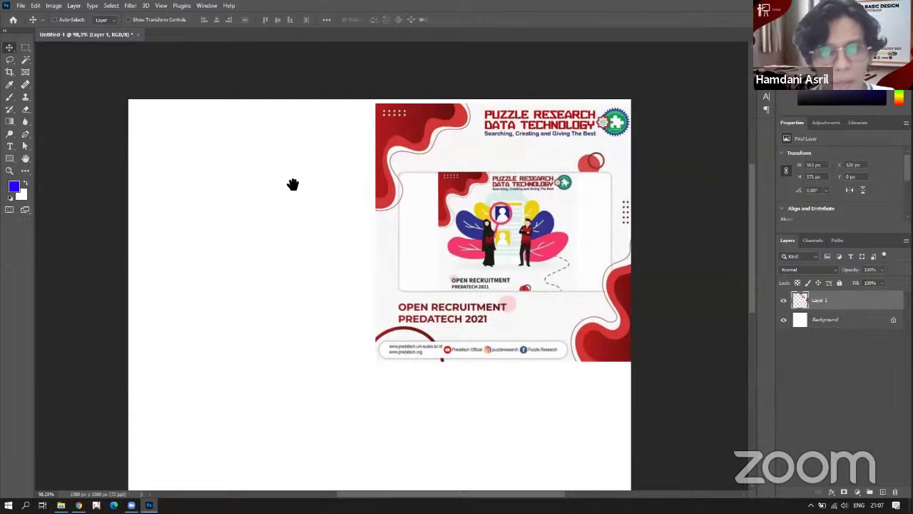
key(ctrl+minus)
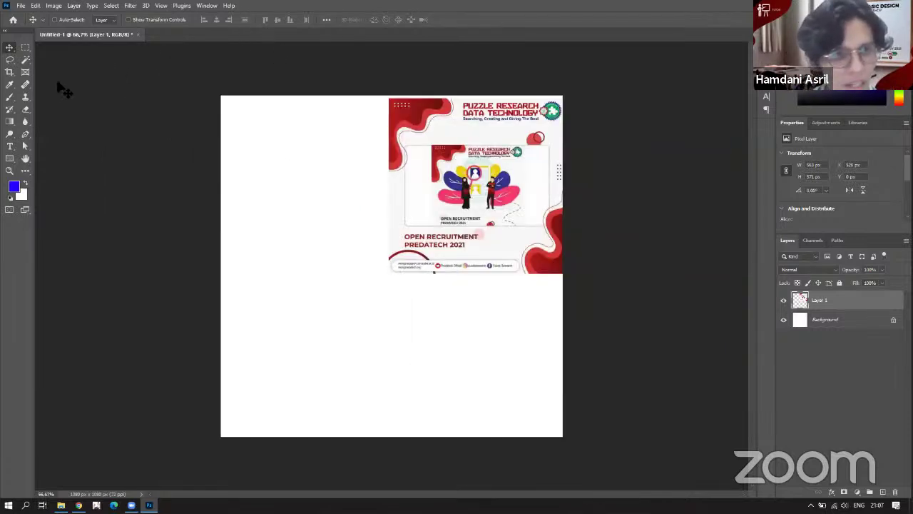
key(b)
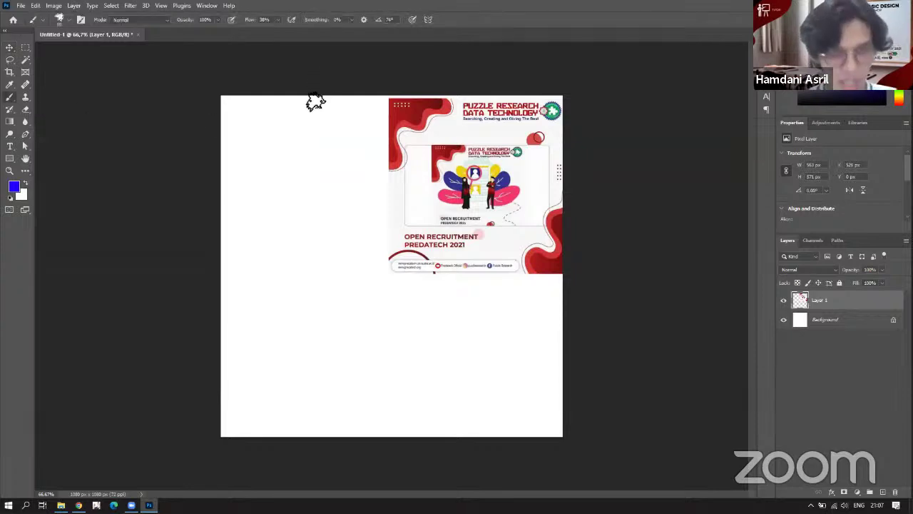
right_click(281, 144)
scroll(350, 258, up, 5)
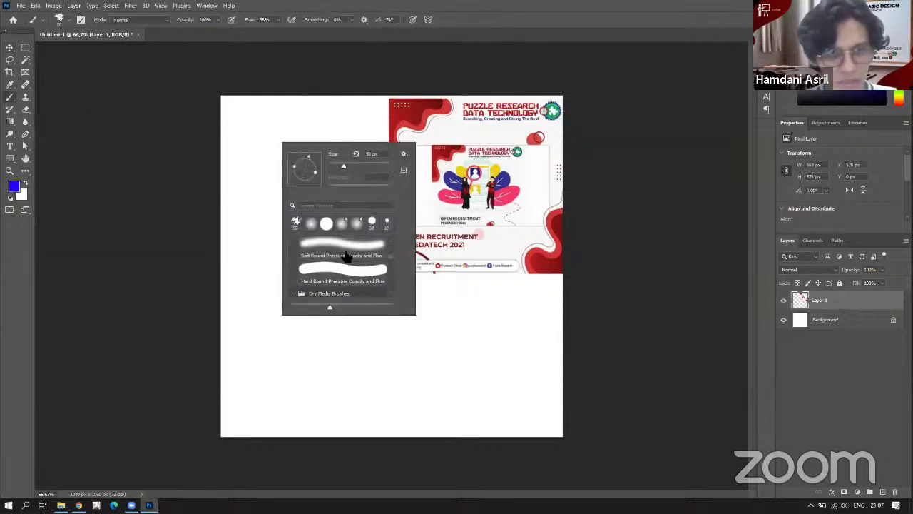
scroll(349, 265, up, 3)
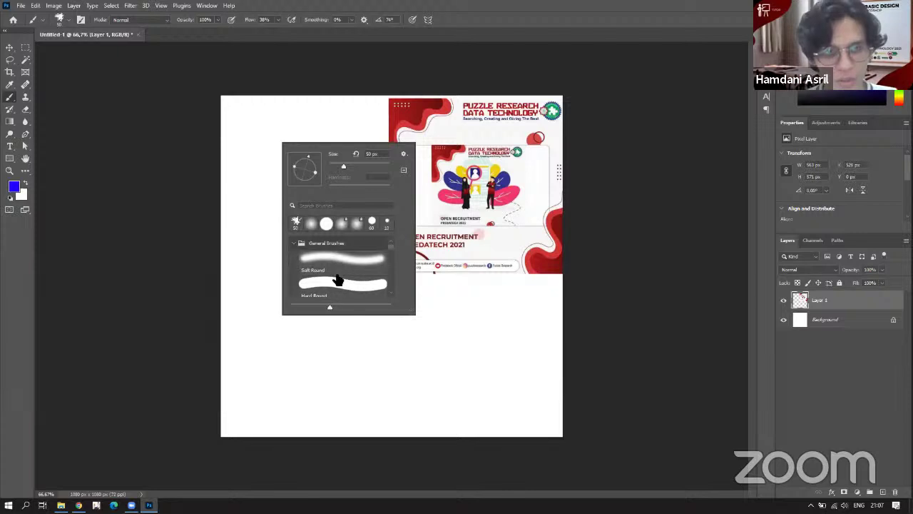
click(336, 278)
mouse_move(313, 90)
mouse_down()
mouse_move(302, 121)
mouse_move(242, 256)
mouse_move(183, 244)
mouse_up()
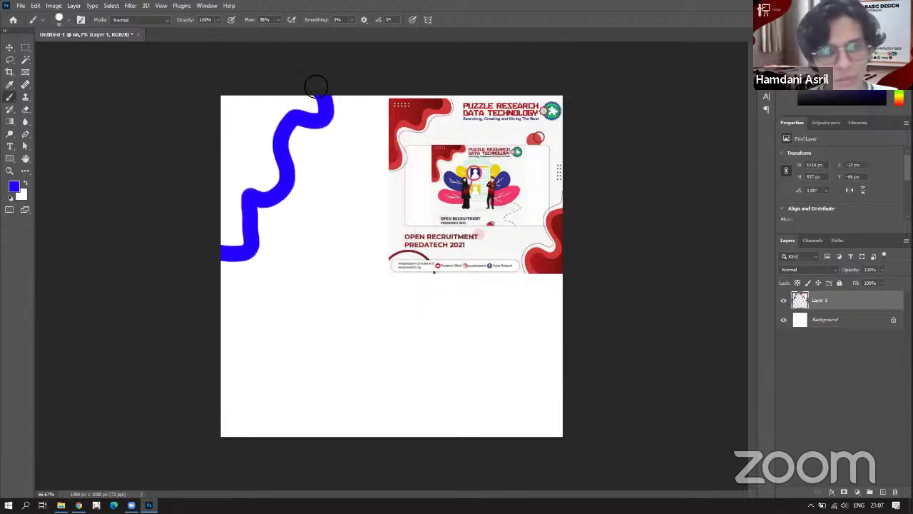
key(ctrl+z)
mouse_move(331, 96)
mouse_down()
mouse_move(333, 133)
mouse_move(306, 133)
mouse_move(303, 175)
mouse_move(265, 201)
mouse_move(257, 241)
mouse_move(210, 244)
mouse_up()
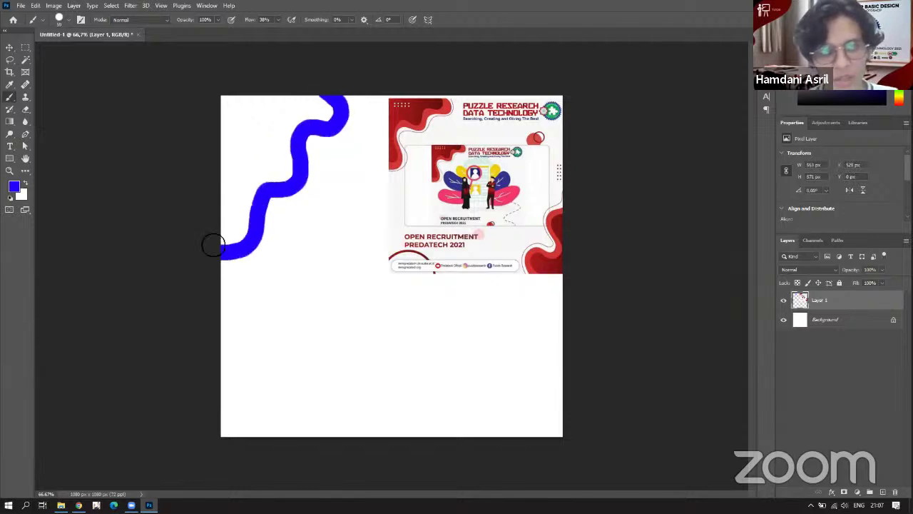
key(ctrl+z)
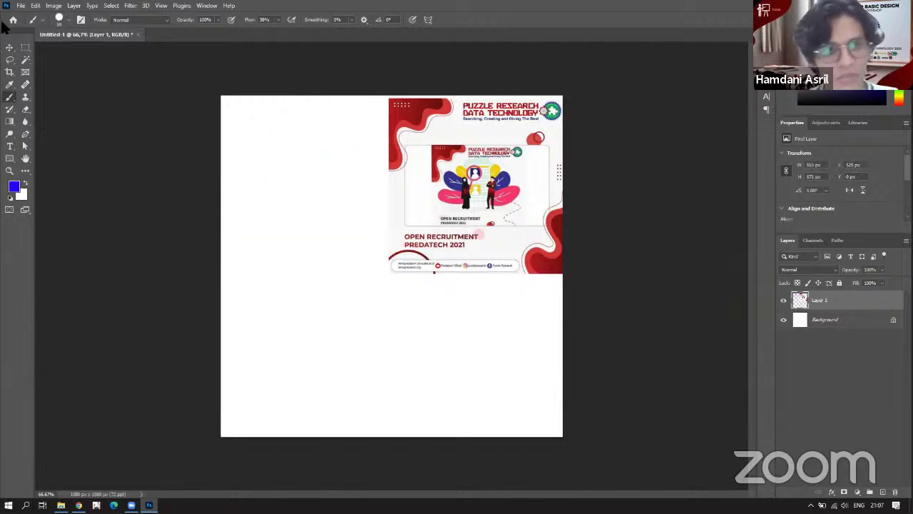
Draw a Pen path with wavy curved anchors from the top edge past the left edge, closing it at the top-left corner.
click(26, 135)
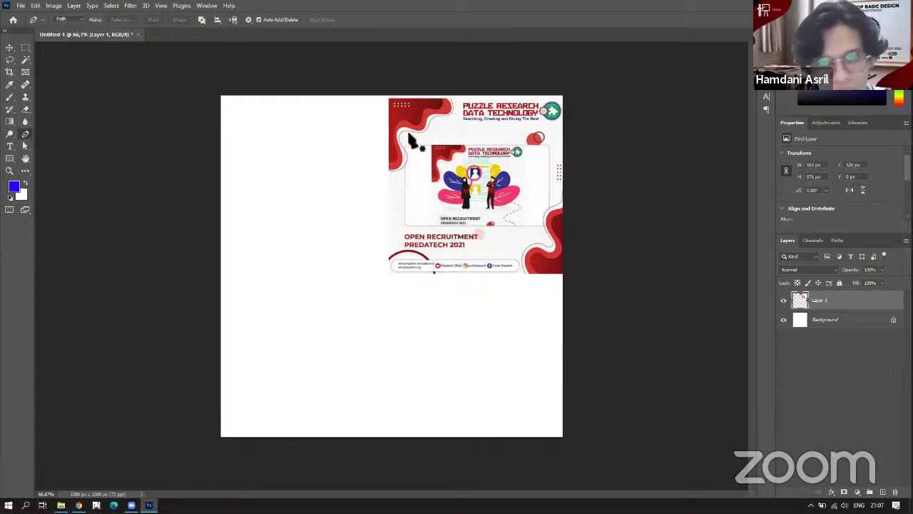
click(328, 90)
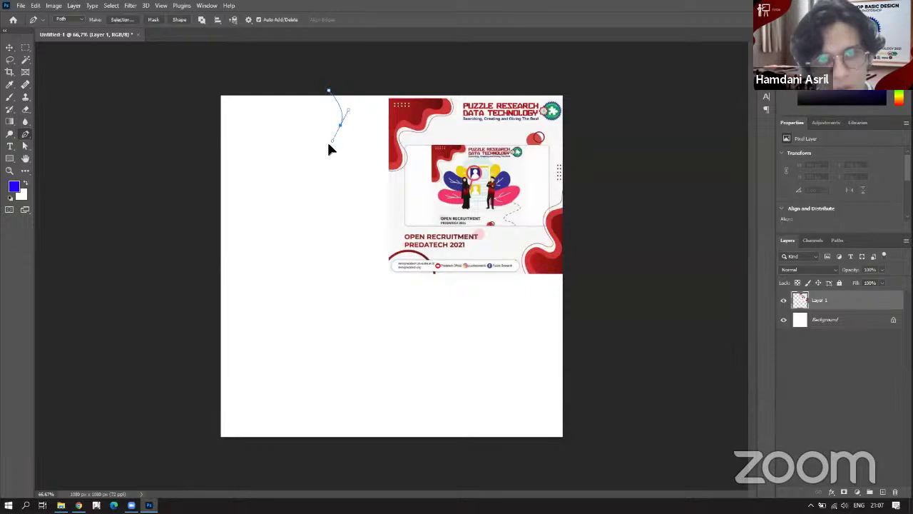
mouse_move(290, 128)
mouse_down()
mouse_move(279, 147)
mouse_move(279, 134)
mouse_up()
drag(293, 188, 265, 206)
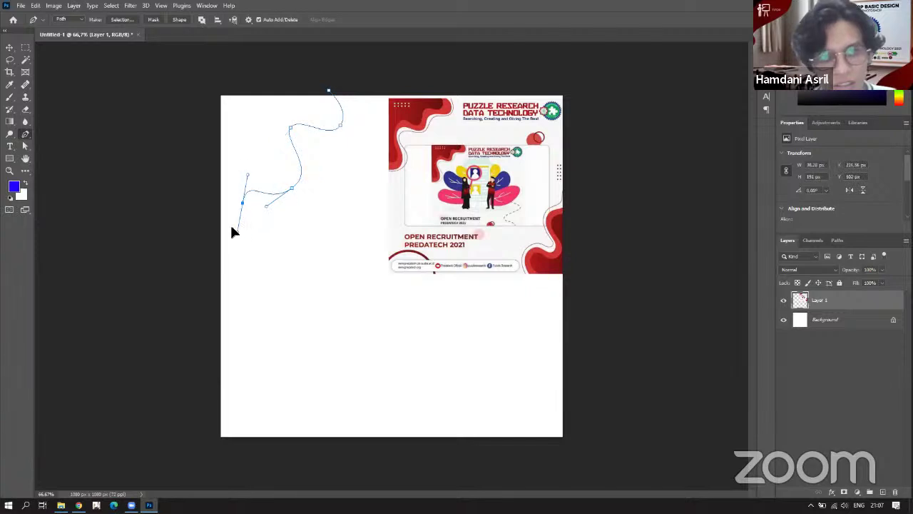
drag(231, 232, 226, 222)
drag(248, 289, 223, 314)
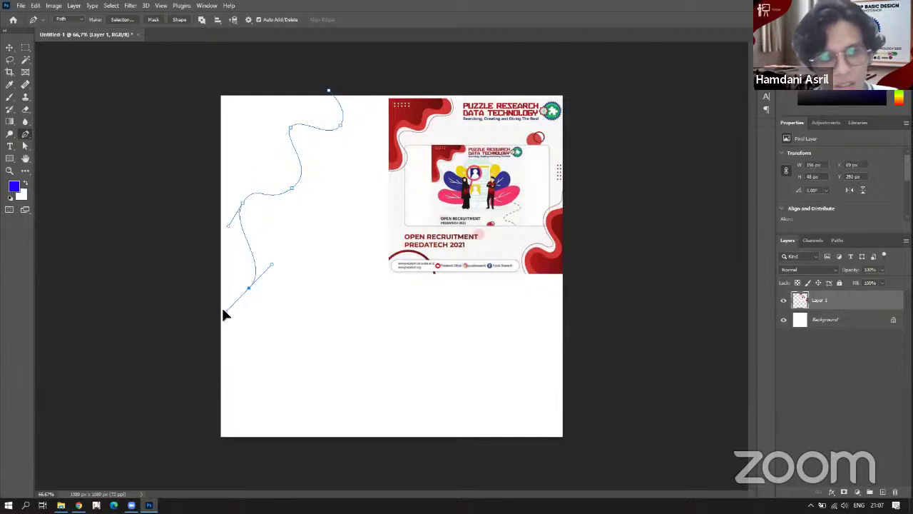
click(202, 290)
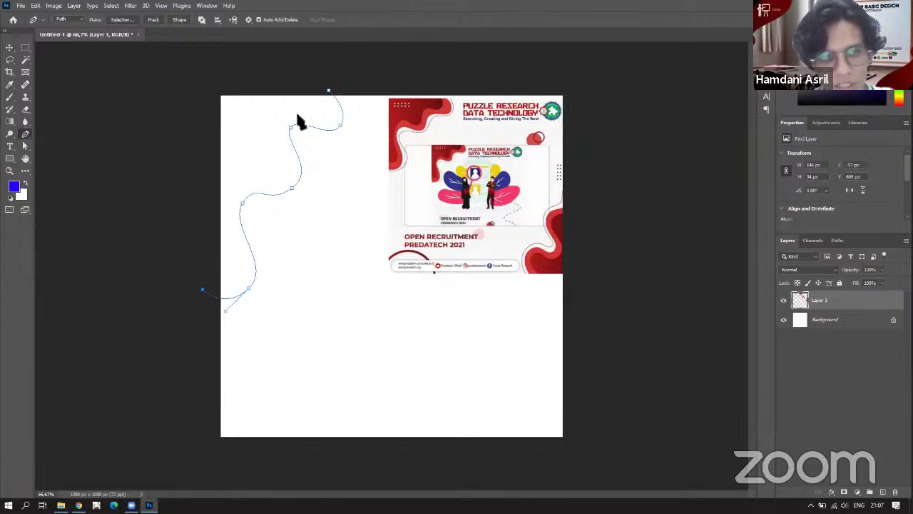
click(210, 91)
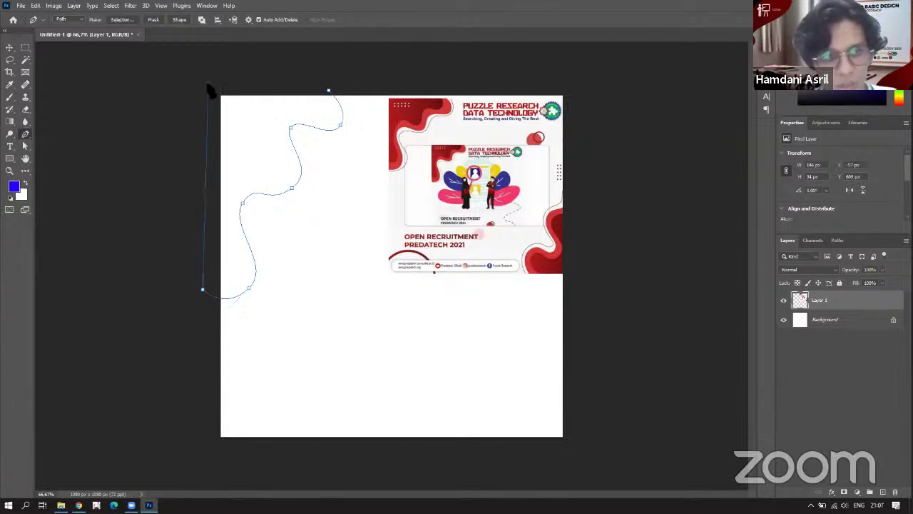
click(329, 92)
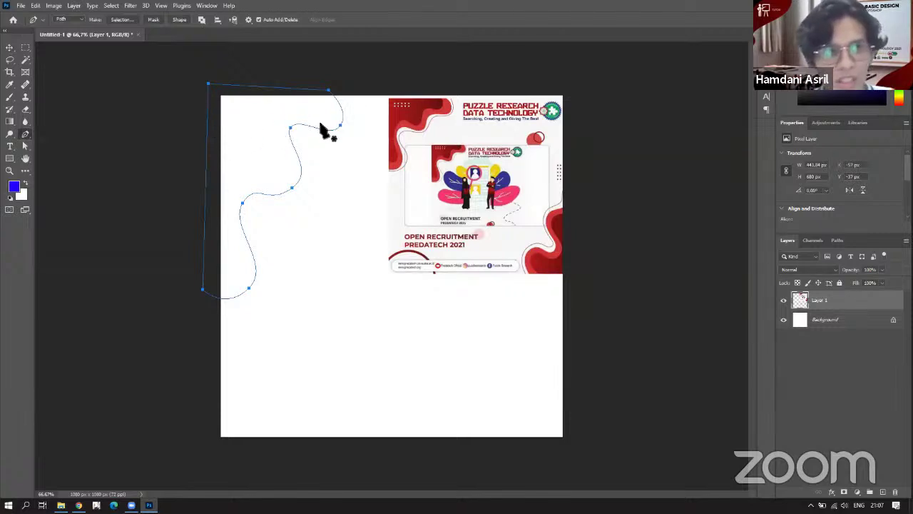
Convert the closed pen path into a selection with Make Selection.
right_click(260, 120)
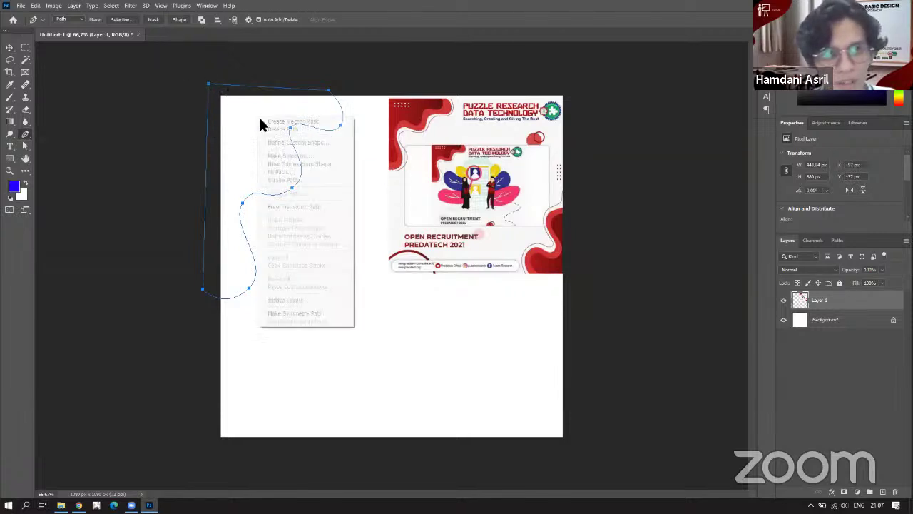
click(289, 156)
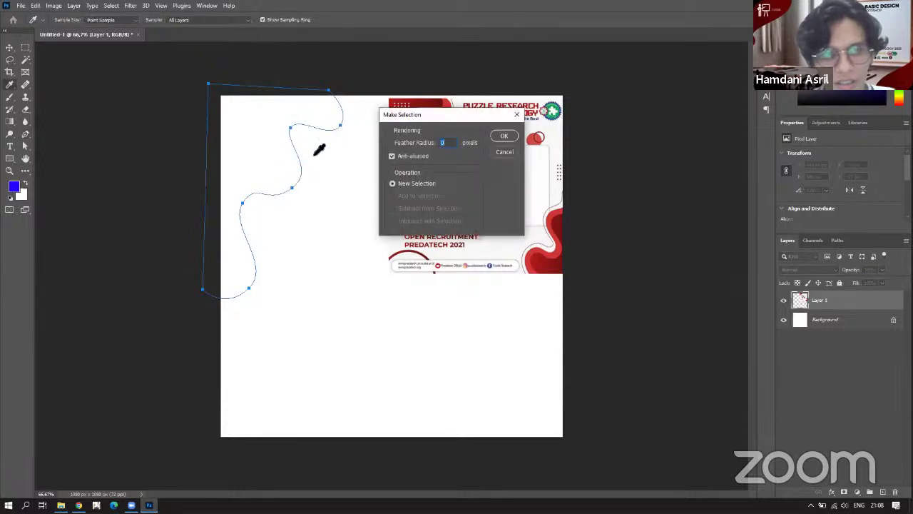
click(503, 137)
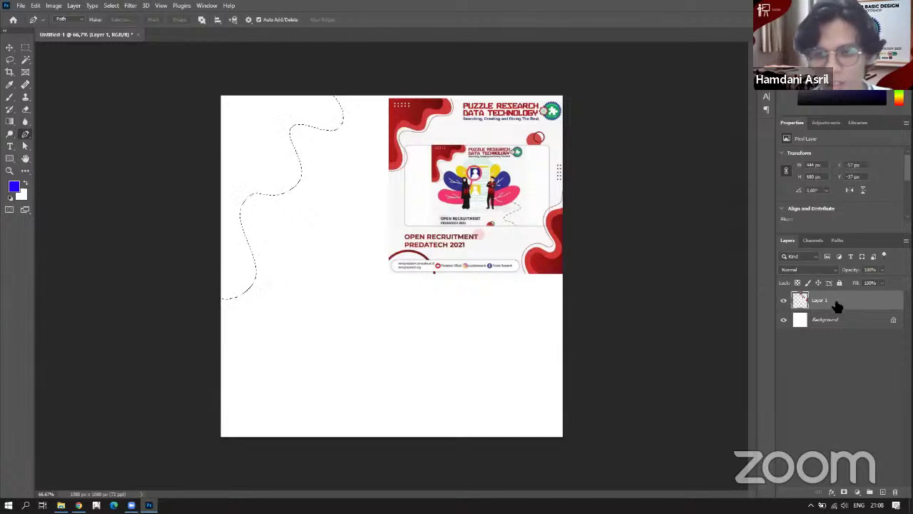
Add an empty Layer 2 and rename Layer 1 to 'Gambar contoh'.
click(881, 492)
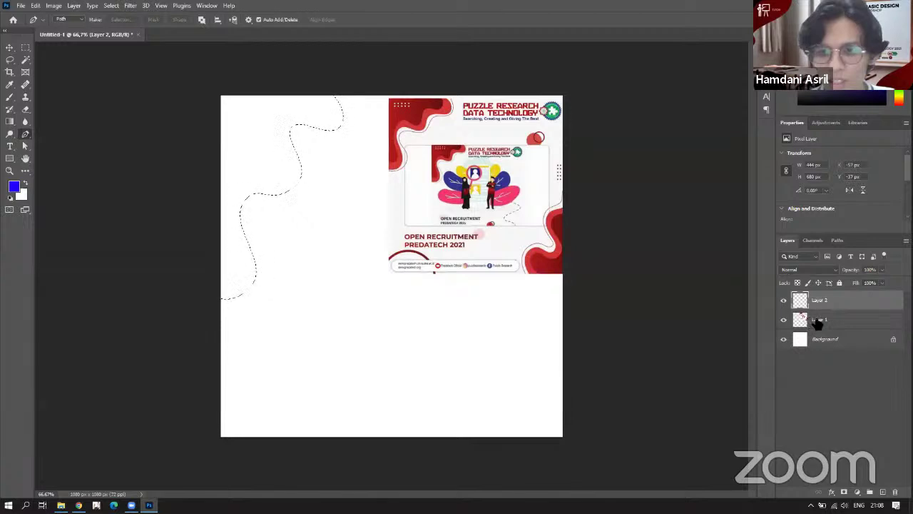
double_click(819, 319)
text(Gambar)
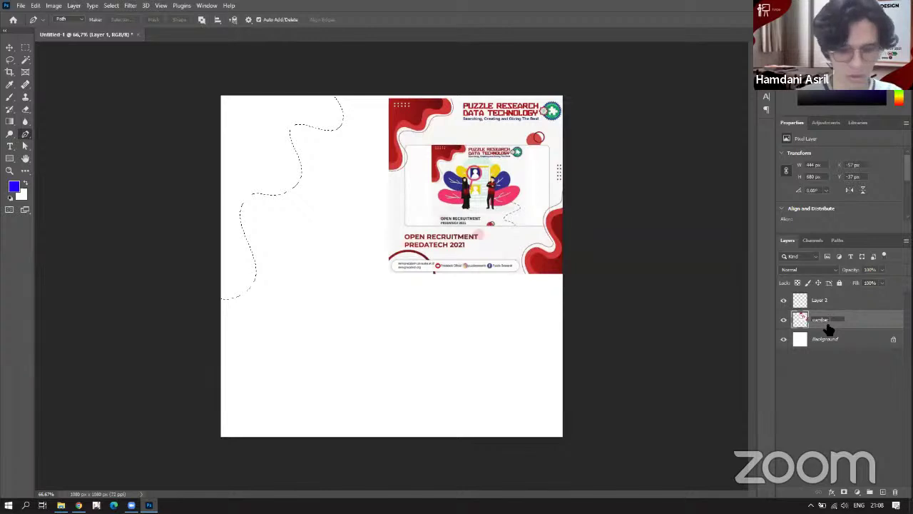
text( contoh)
key(Return)
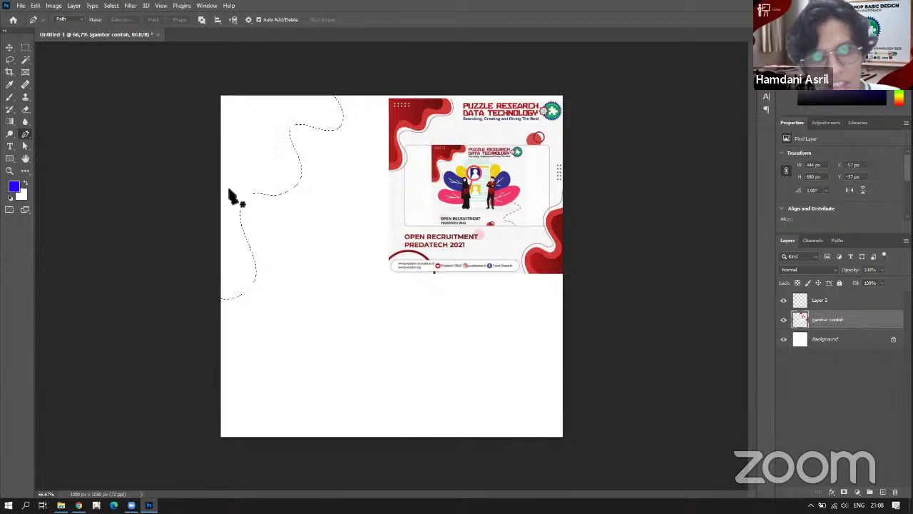
Make Layer 2 active and set the foreground colour to pure red #ff0000.
click(827, 303)
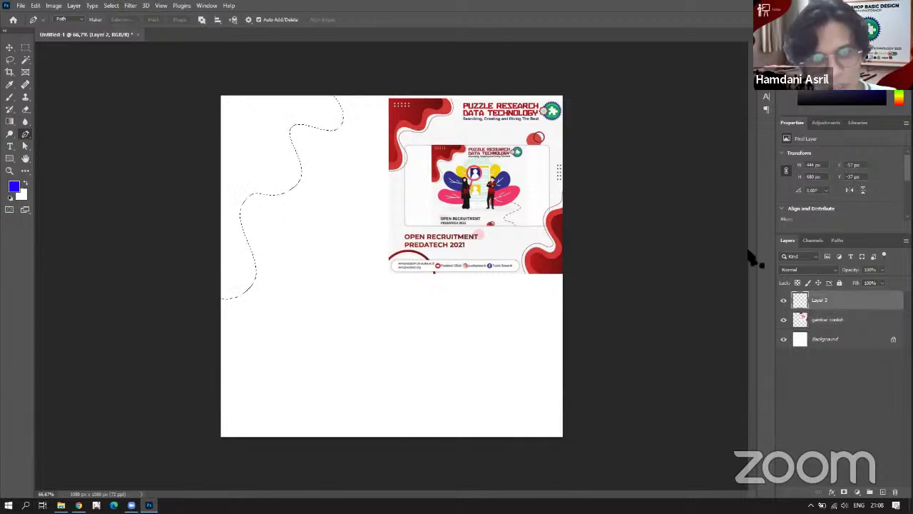
click(14, 187)
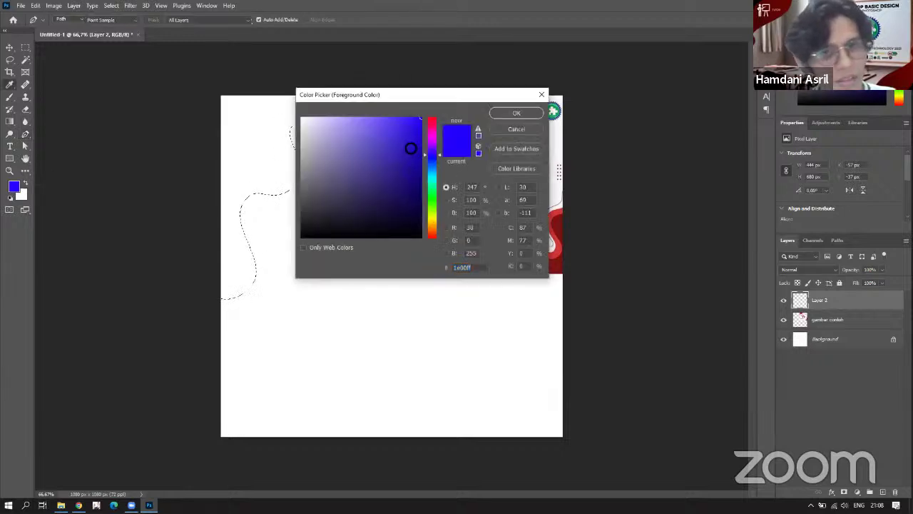
drag(431, 153, 439, 98)
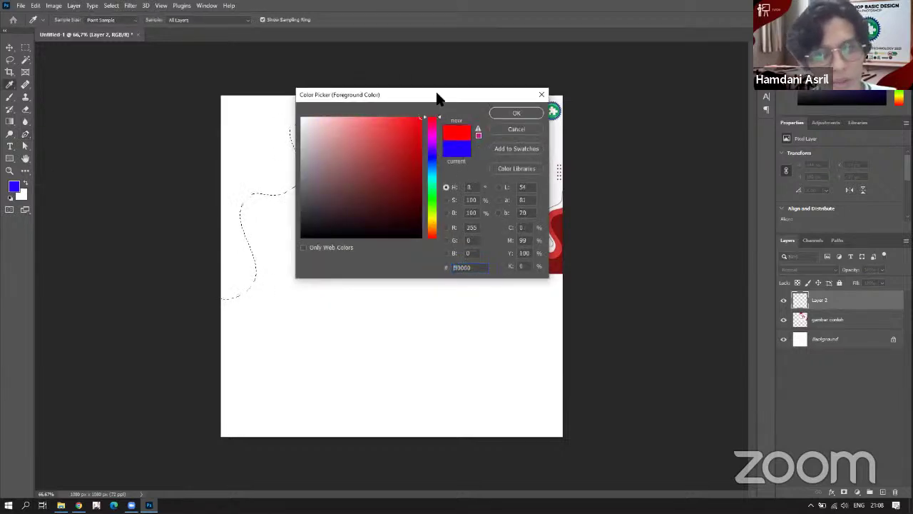
click(514, 115)
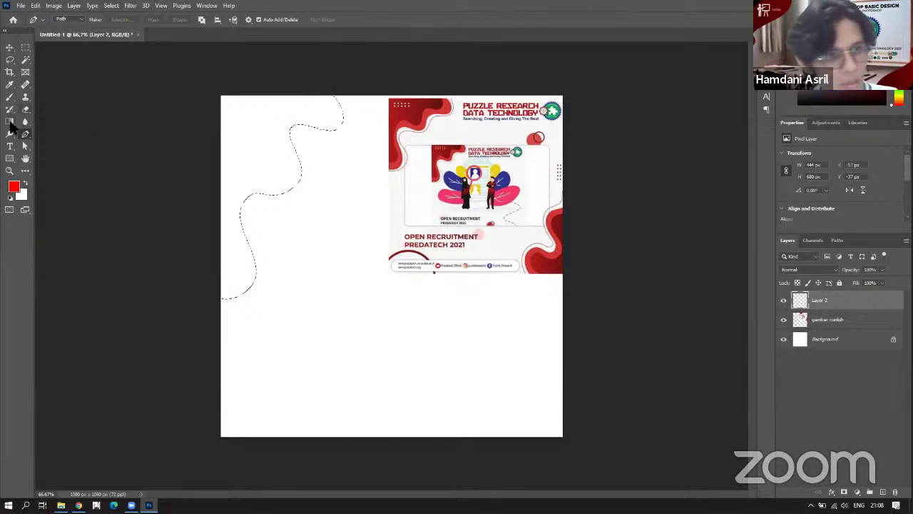
Fill the wavy corner selection with red, then view it at 100% beside the poster.
click(10, 120)
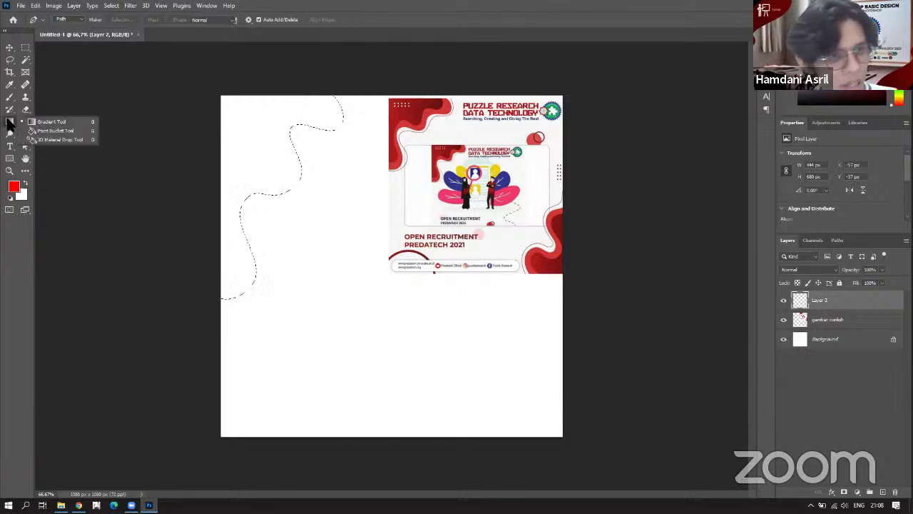
click(47, 130)
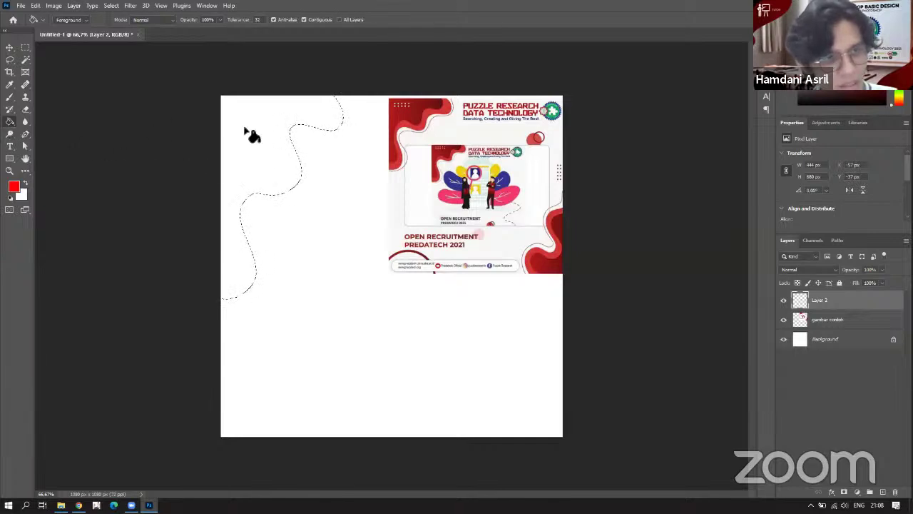
key(alt+BackSpace)
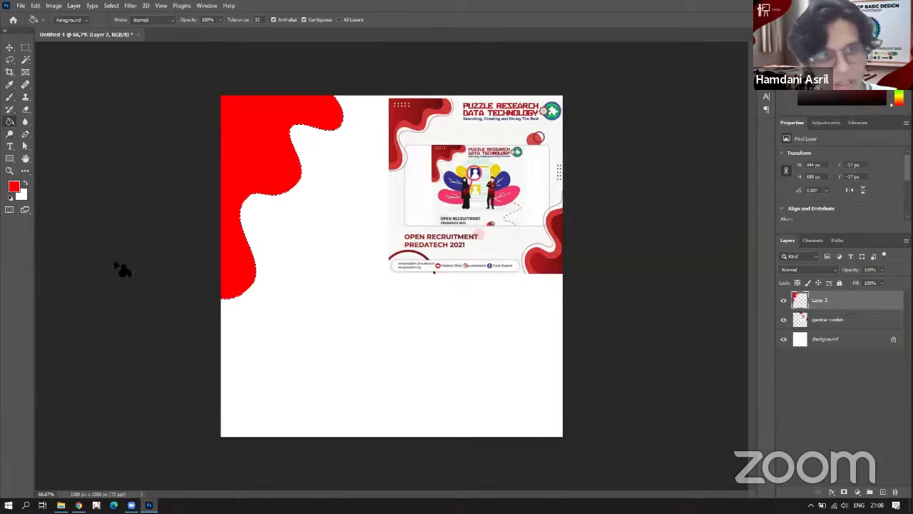
ctrl+click(291, 134)
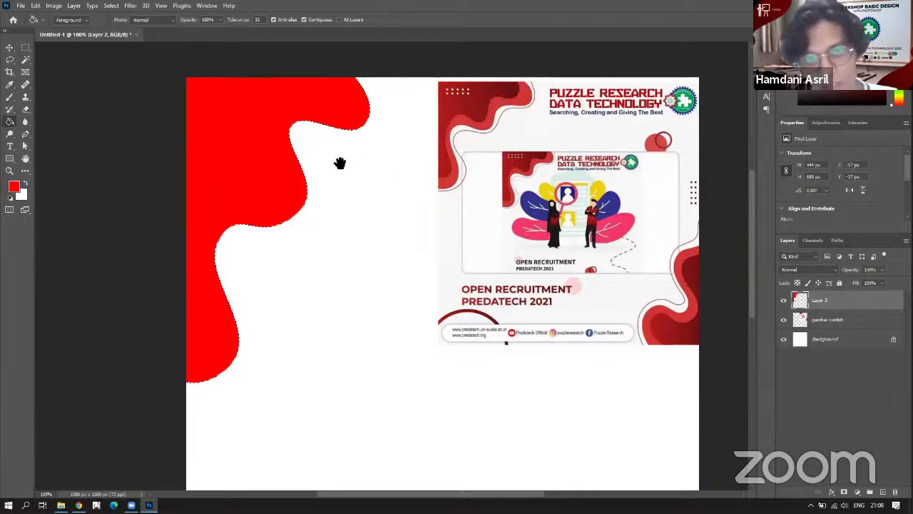
drag(341, 164, 373, 143)
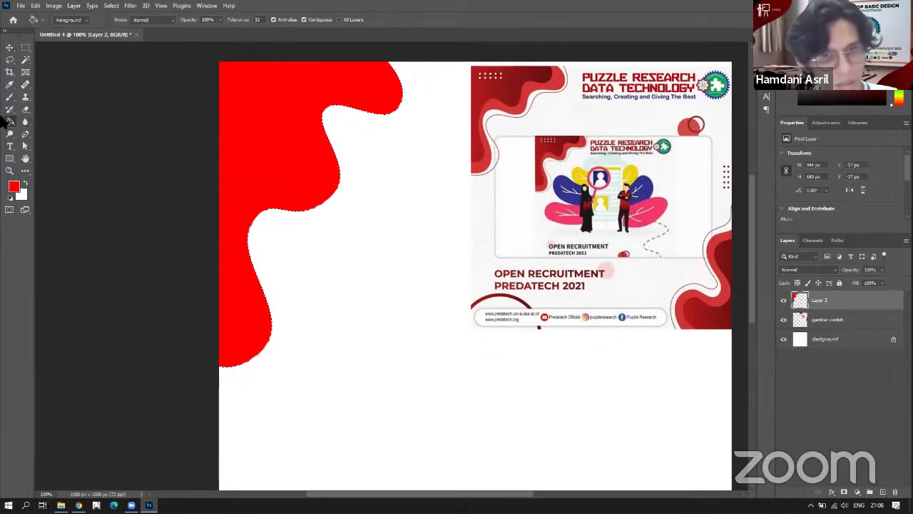
Switch to the Gradient tool and set the gradient's starting stop to dark red #990000.
right_click(10, 123)
key(shift+g)
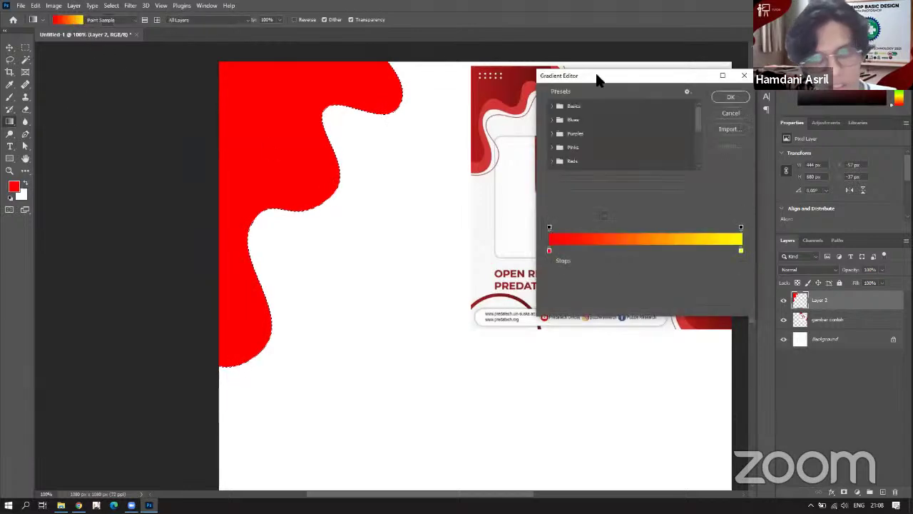
double_click(406, 275)
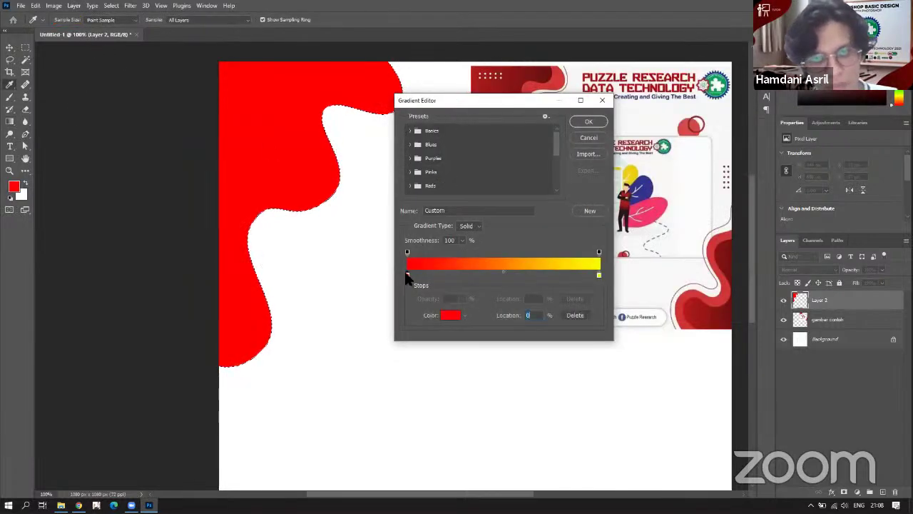
drag(402, 169, 430, 170)
click(516, 114)
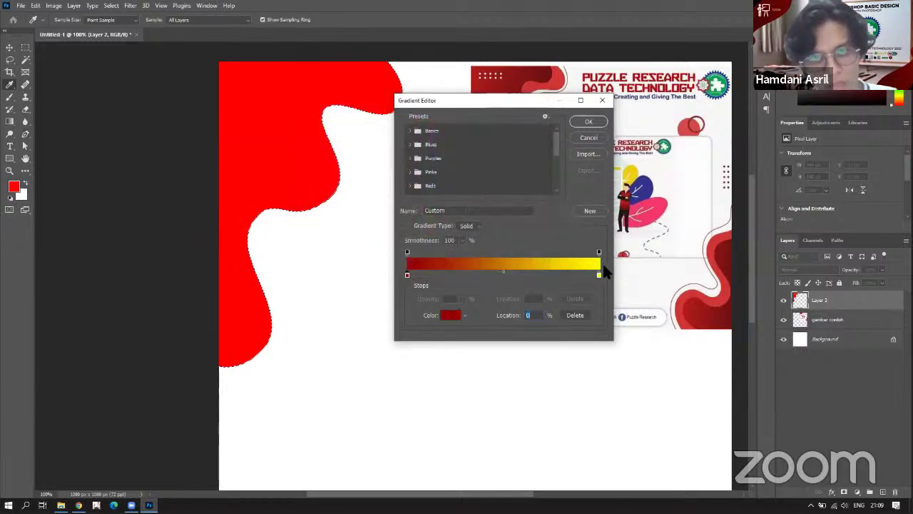
Change the yellow end stop to bright red #ff0000 and accept the gradient.
click(598, 275)
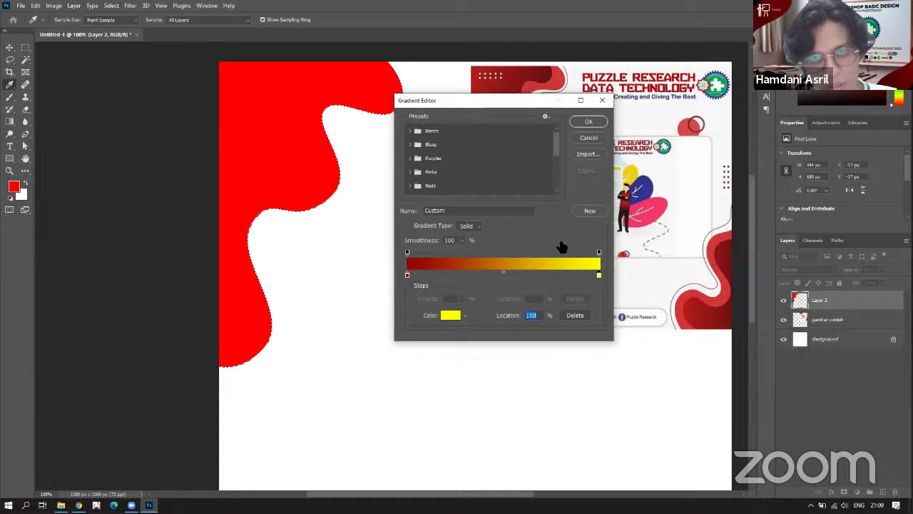
drag(599, 276, 596, 277)
double_click(597, 276)
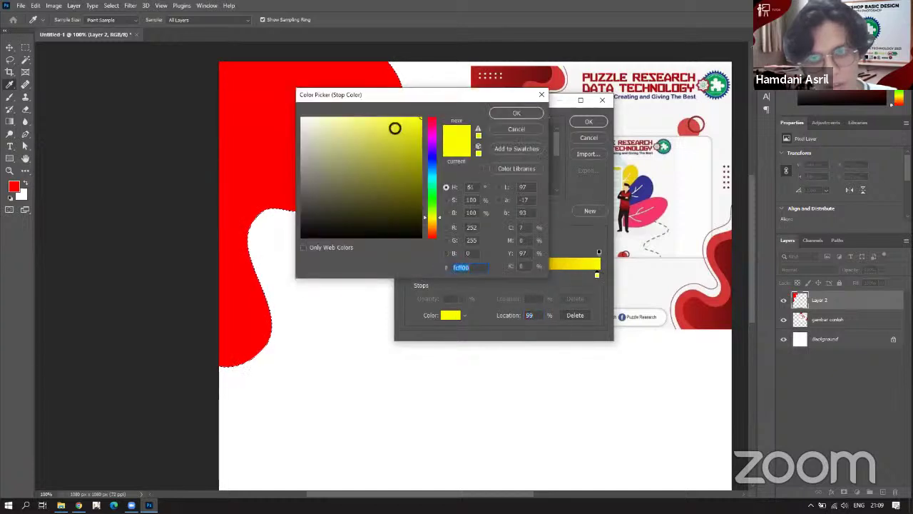
click(418, 124)
drag(431, 122, 435, 98)
click(400, 126)
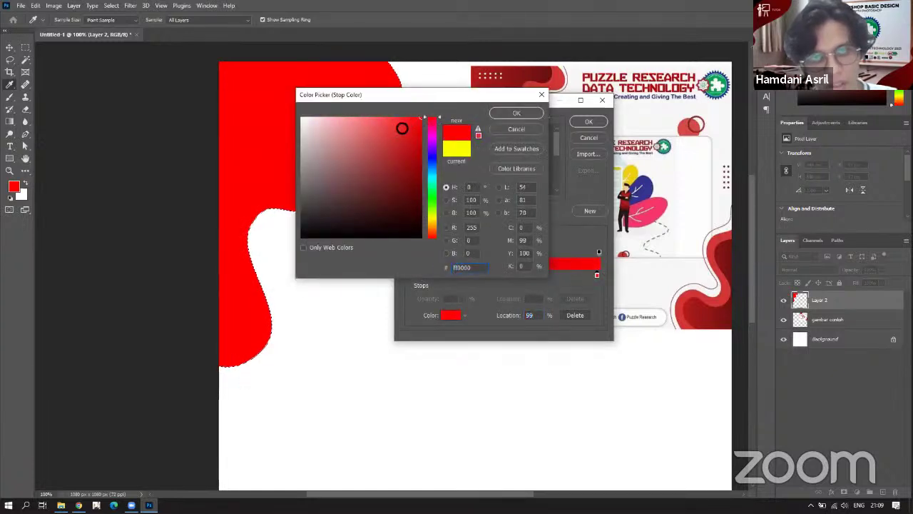
click(517, 112)
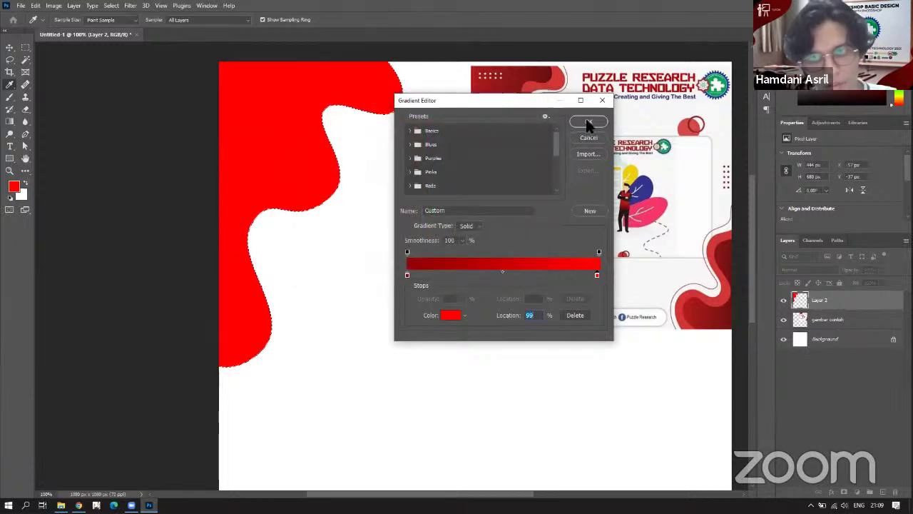
click(587, 121)
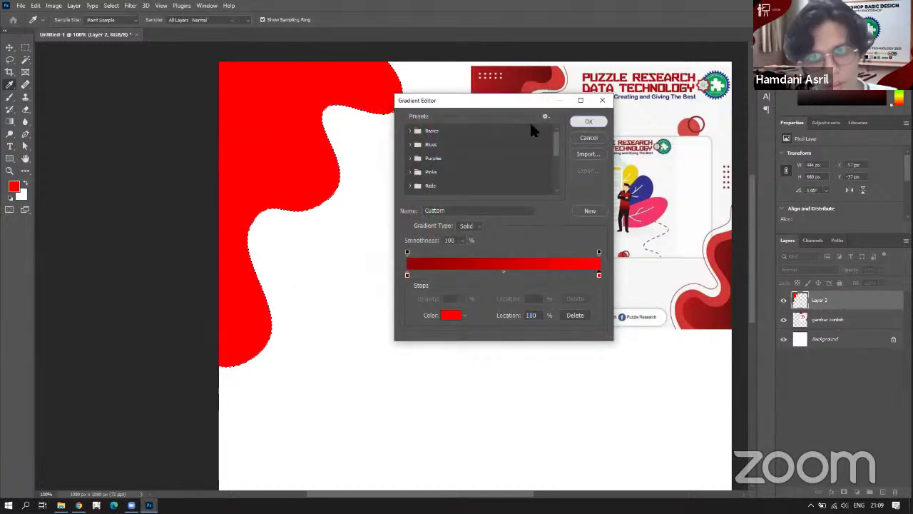
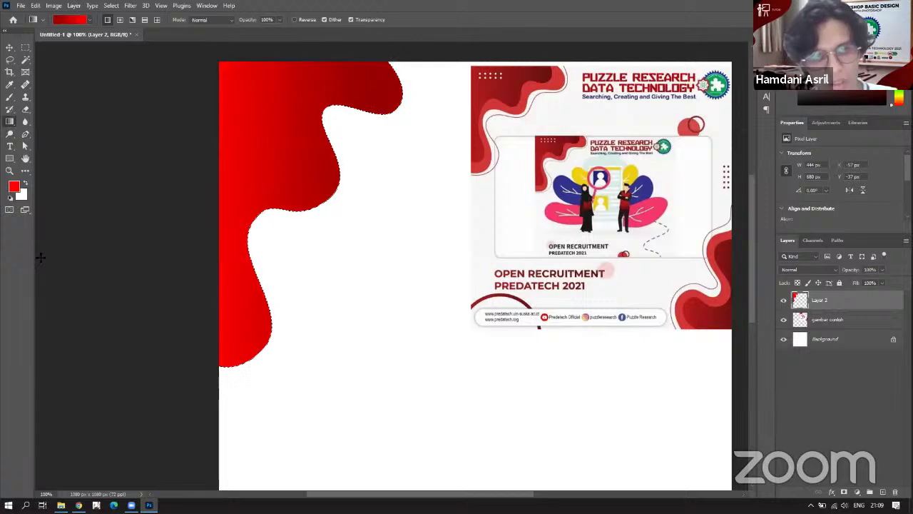
Compare the wave with and without its red-to-dark-red gradient, keeping the gradient applied.
key(ctrl+z)
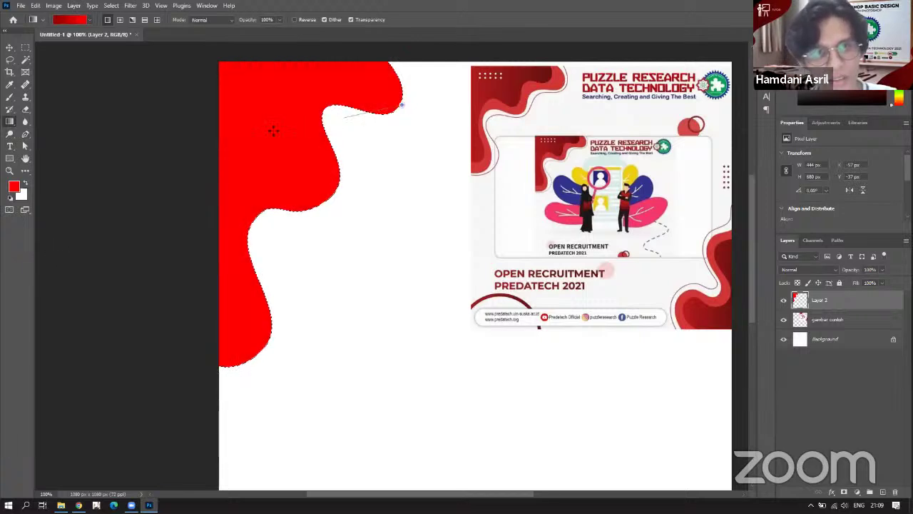
key(ctrl+shift+z)
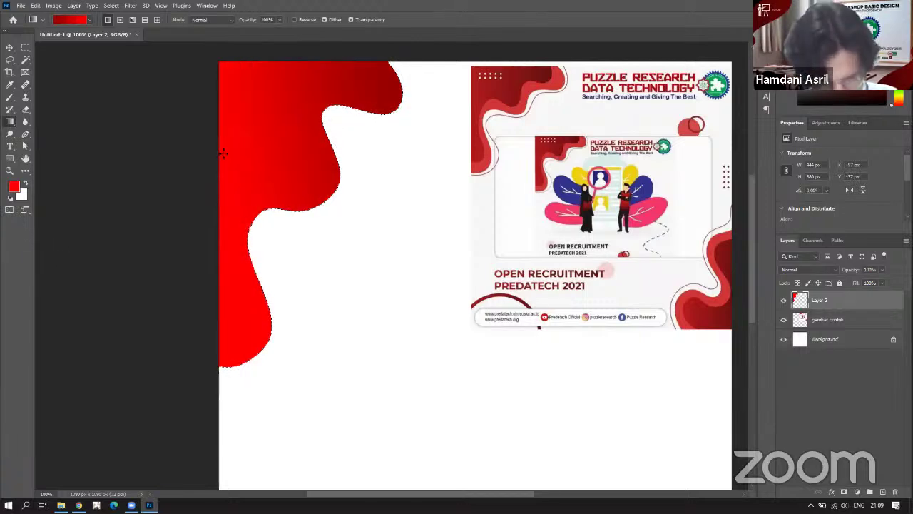
key(ctrl+z)
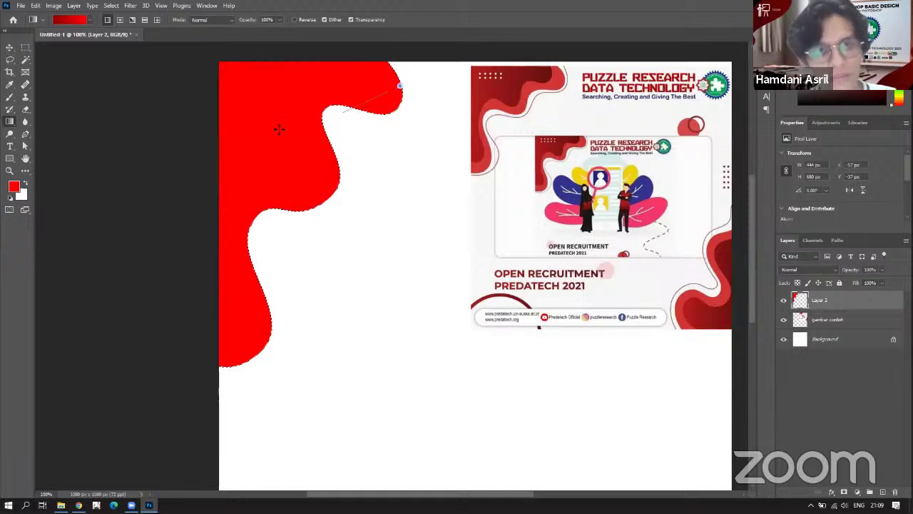
key(ctrl+shift+z)
Load the red wave shape as a selection, then deselect it with Ctrl+D.
drag(367, 224, 373, 247)
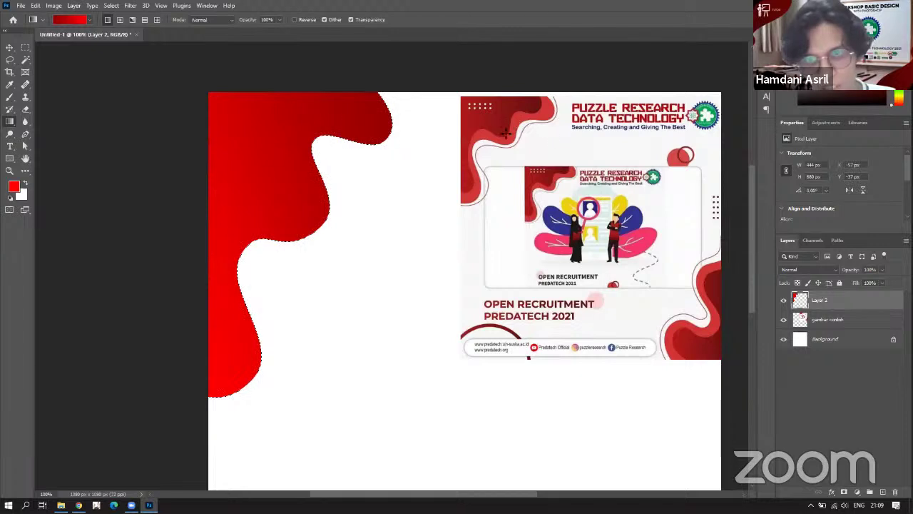
drag(364, 204, 378, 185)
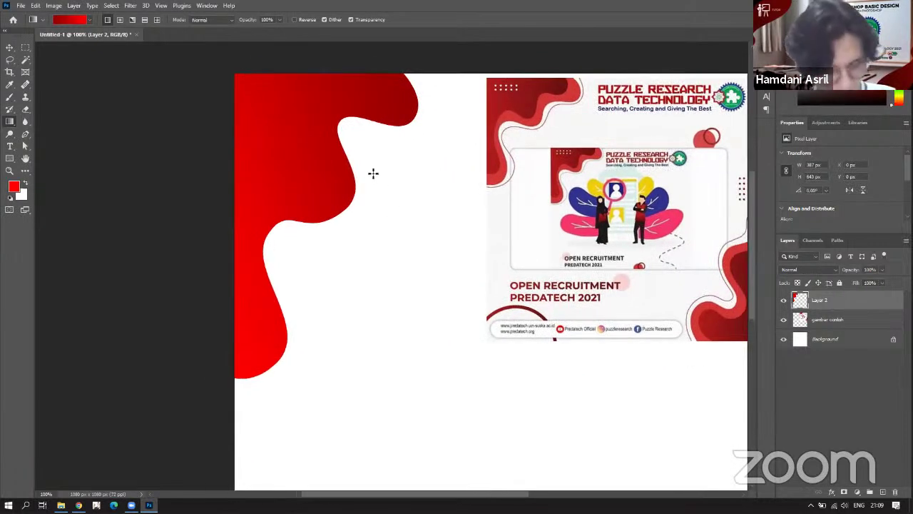
click(383, 133)
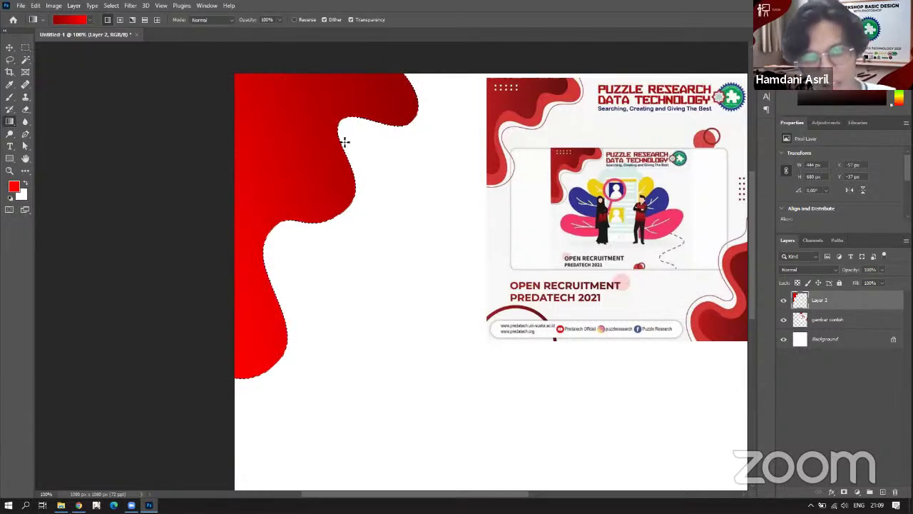
key(ctrl+d)
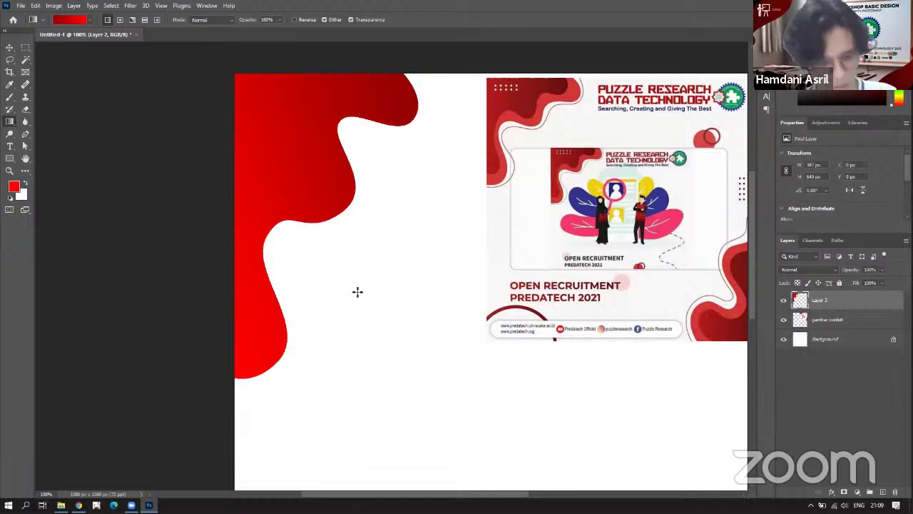
Add the red text note 'CTRL + D = DESELECT' in the white area beside the wave.
key(t)
click(401, 293)
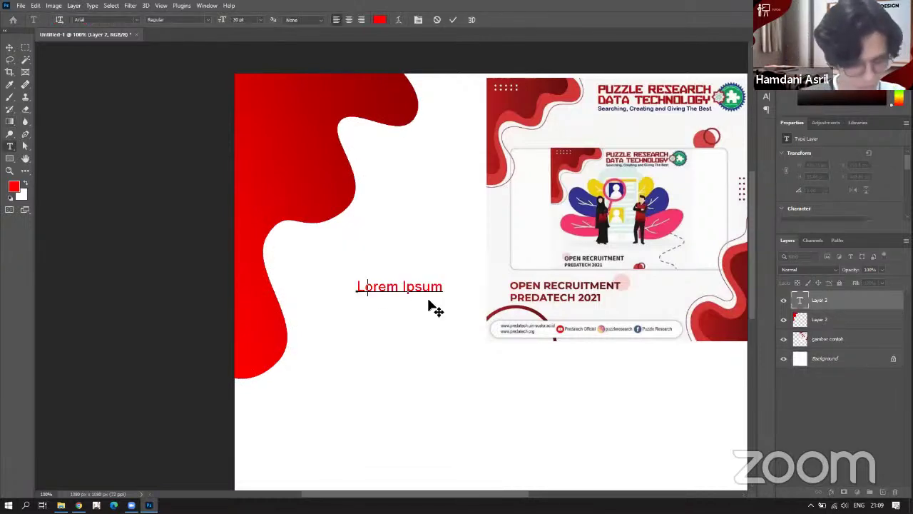
text(CTRL + D)
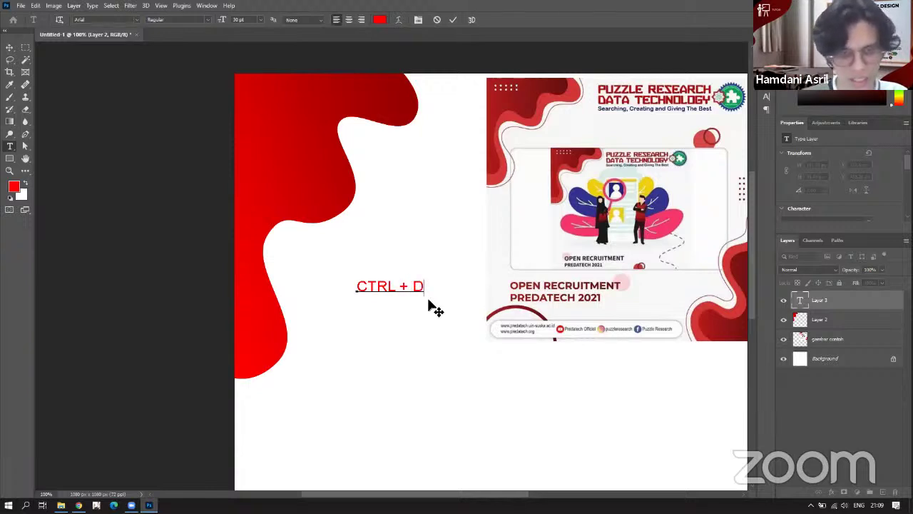
text( = DESELECT)
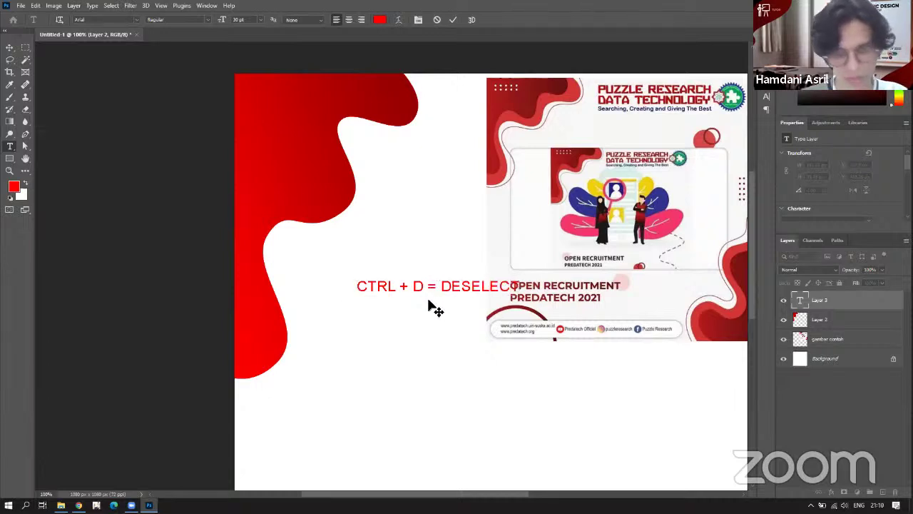
key(ctrl+Return)
Move the note down to the lower left and add a new empty layer above Layer 2.
key(v)
drag(433, 285, 322, 432)
scroll(347, 172, down, 2)
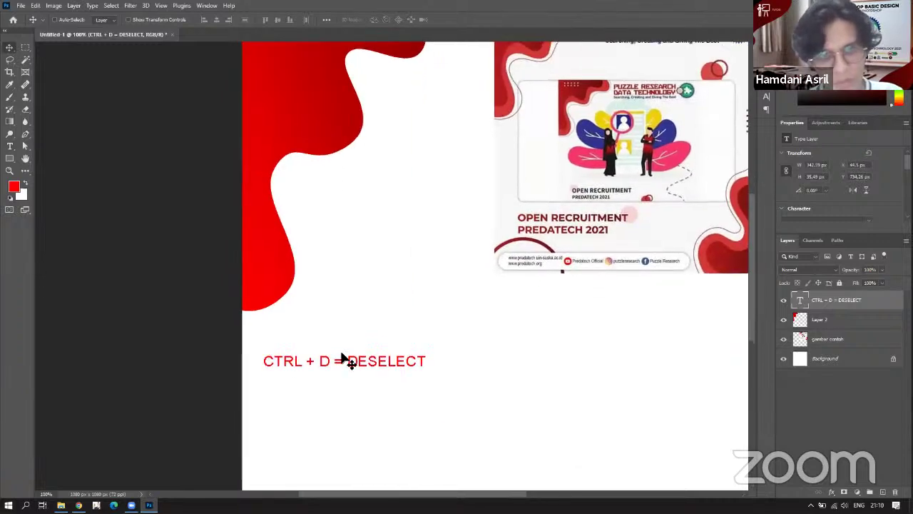
drag(347, 359, 338, 398)
drag(355, 281, 348, 341)
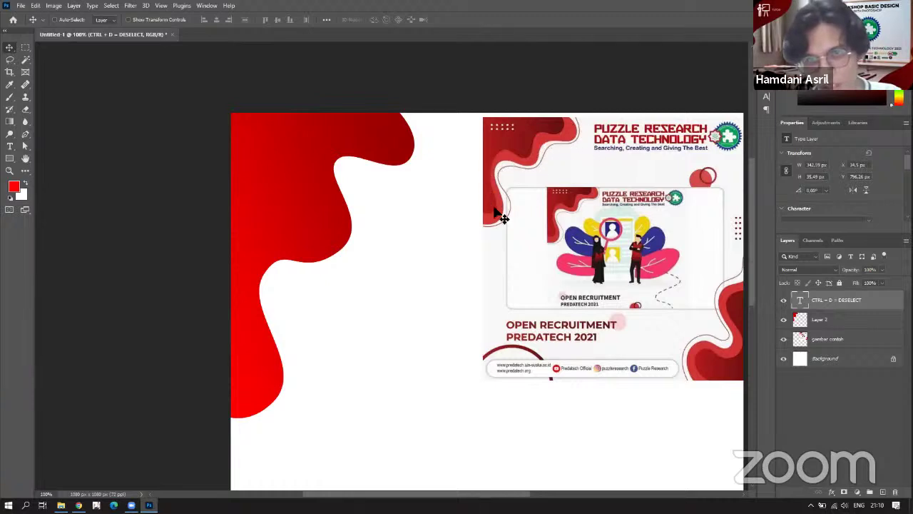
click(824, 325)
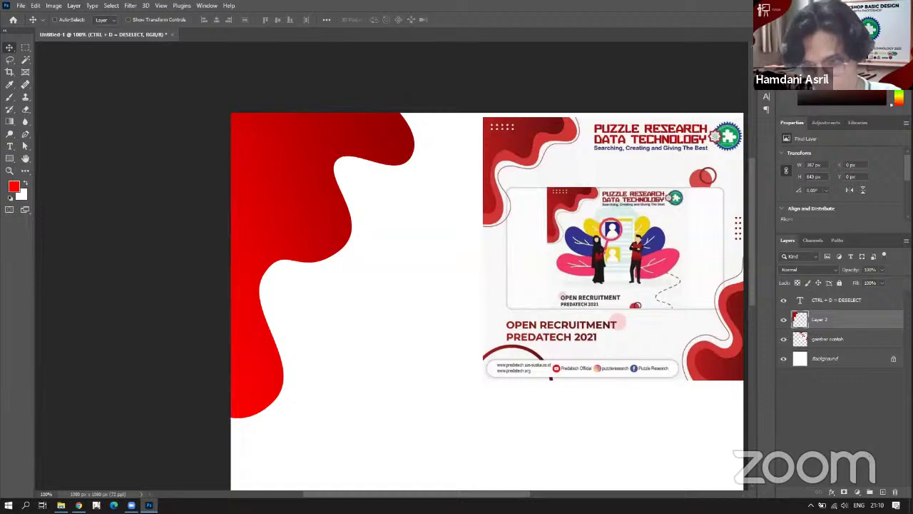
key(ctrl+shift+alt+n)
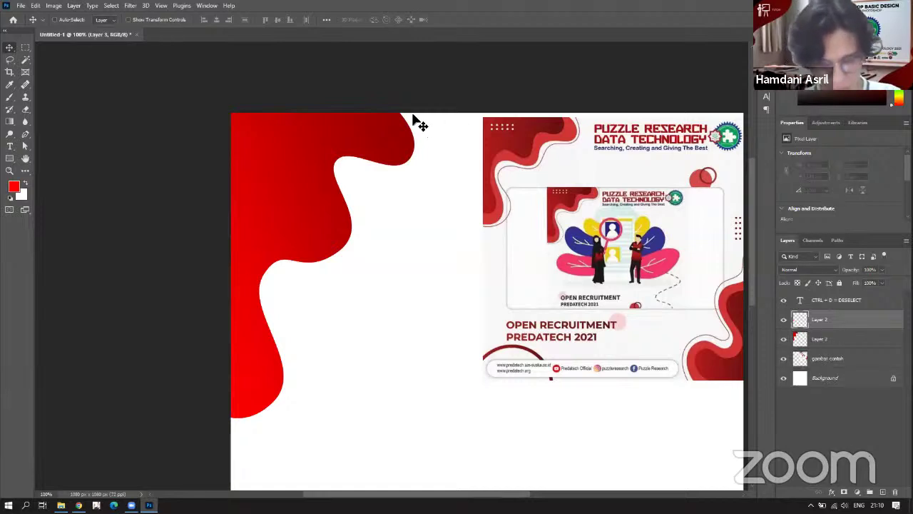
Trace a closed curved pen path just outside the red wave's edge.
key(p)
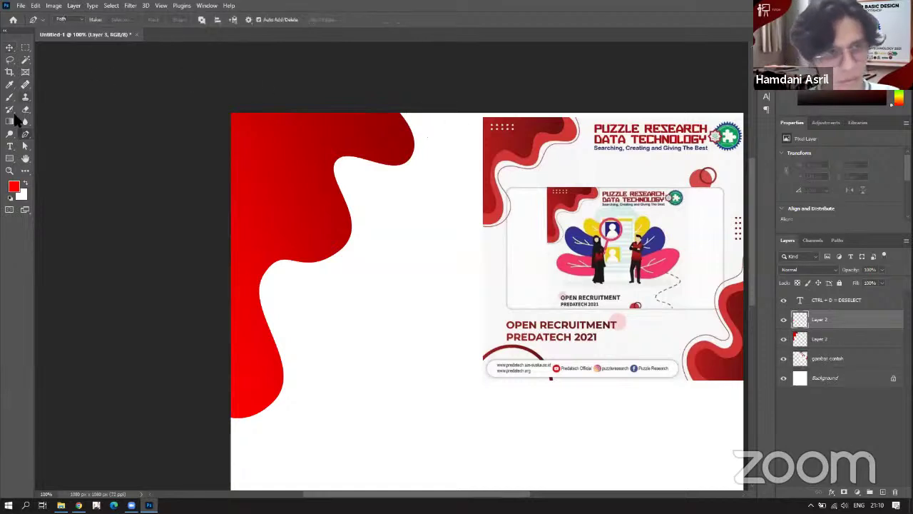
click(413, 107)
drag(445, 167, 428, 197)
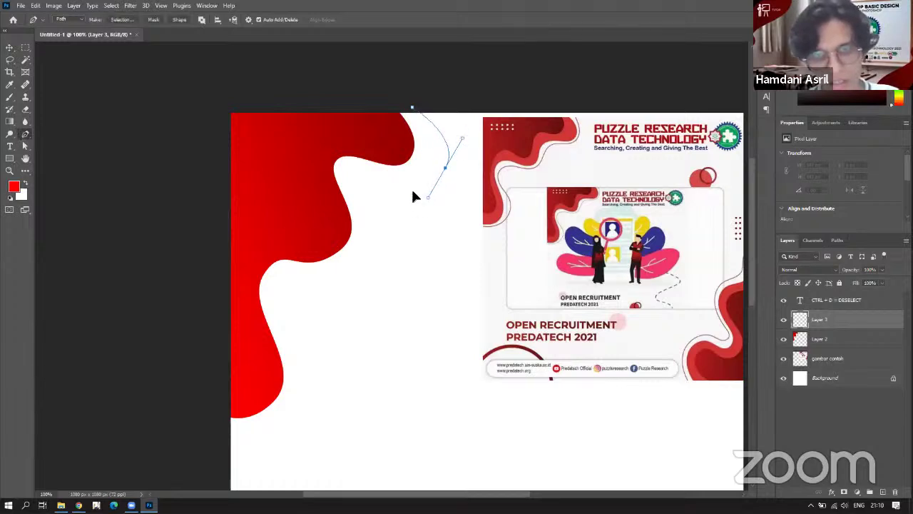
drag(338, 284, 278, 282)
drag(276, 319, 340, 280)
drag(315, 365, 255, 388)
scroll(246, 299, up, 5)
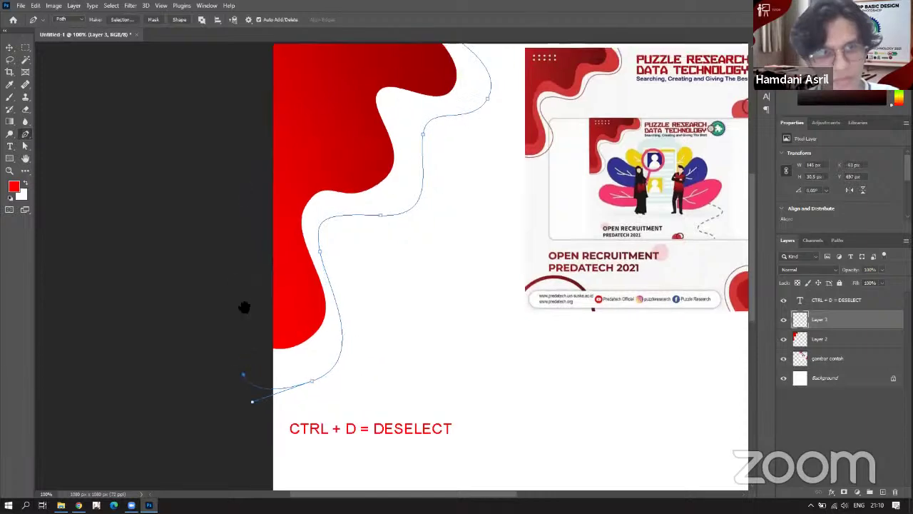
click(244, 158)
click(442, 165)
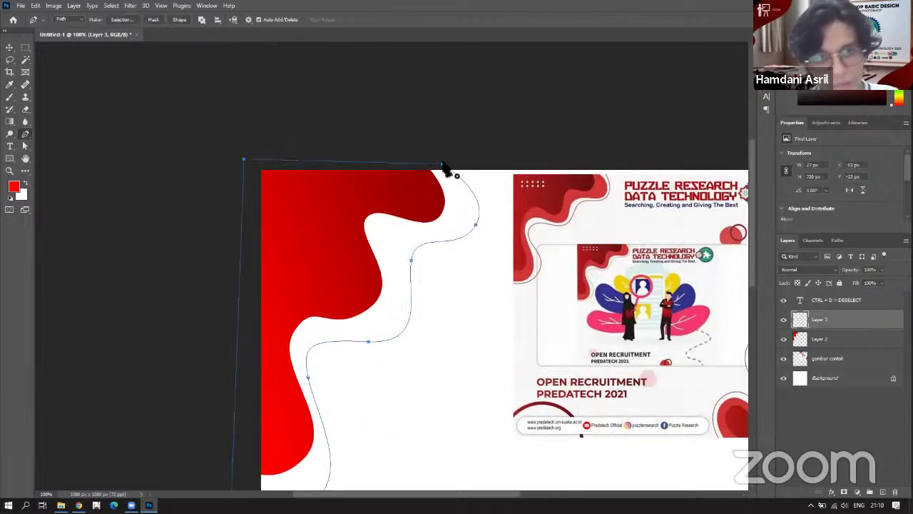
drag(326, 204, 292, 176)
Convert the closed wave path into an active selection.
right_click(306, 173)
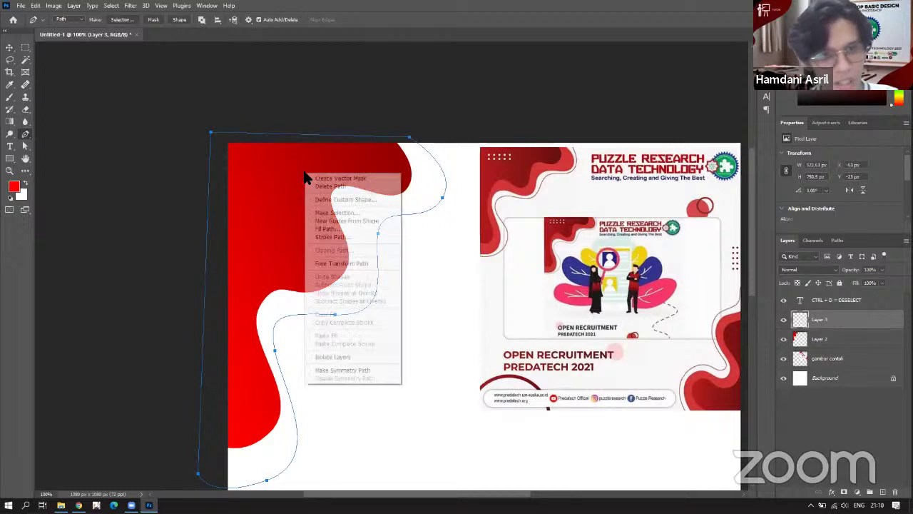
click(341, 213)
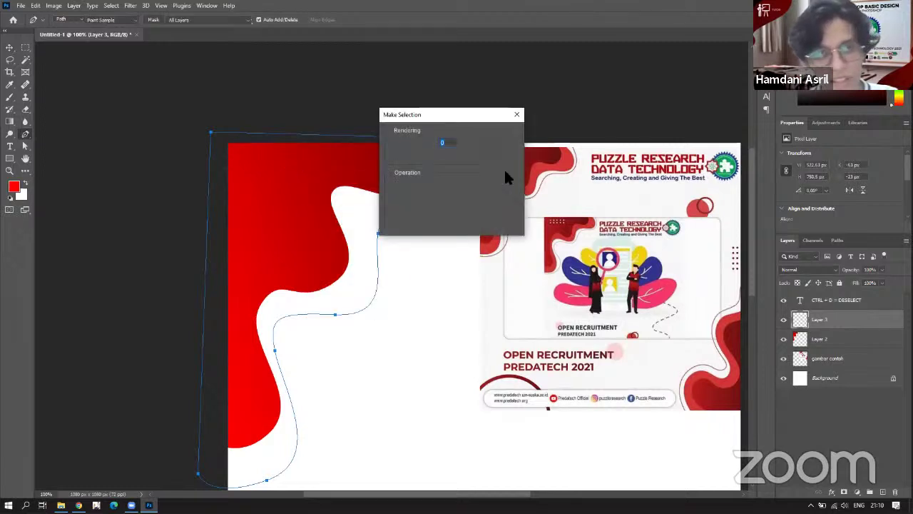
click(499, 136)
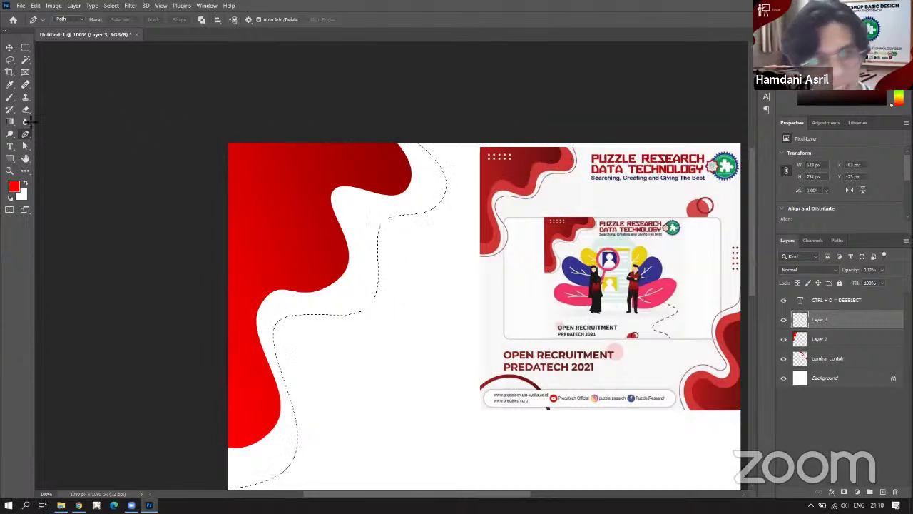
Paint-bucket the wider wave selection flat red on Layer 3 and stack Layer 3 below Layer 2.
click(11, 85)
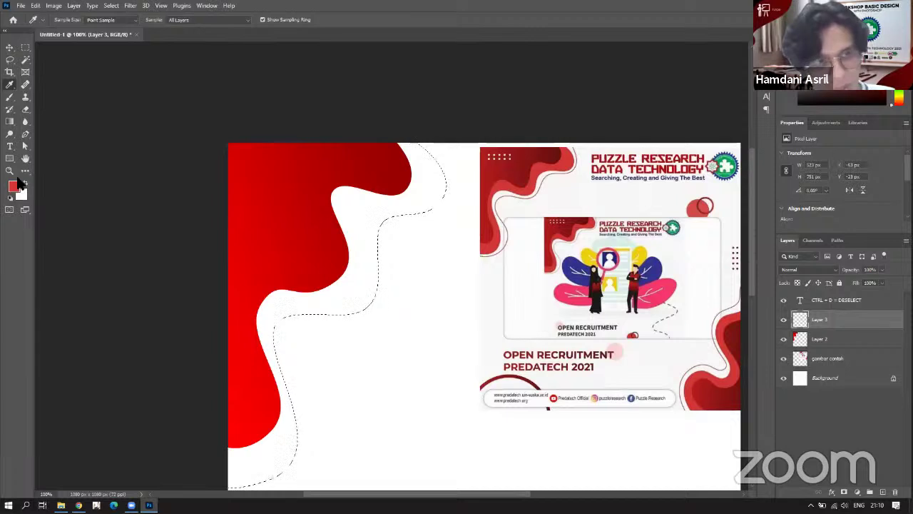
click(9, 122)
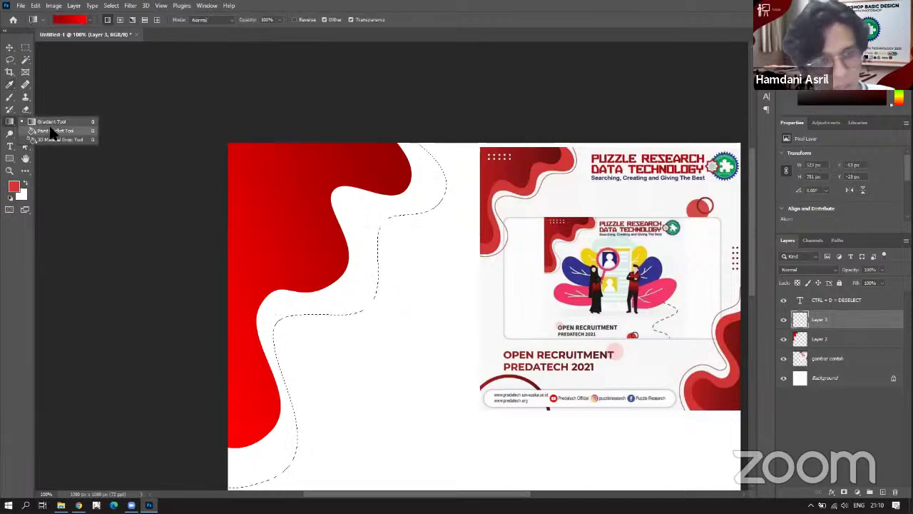
click(51, 131)
click(440, 184)
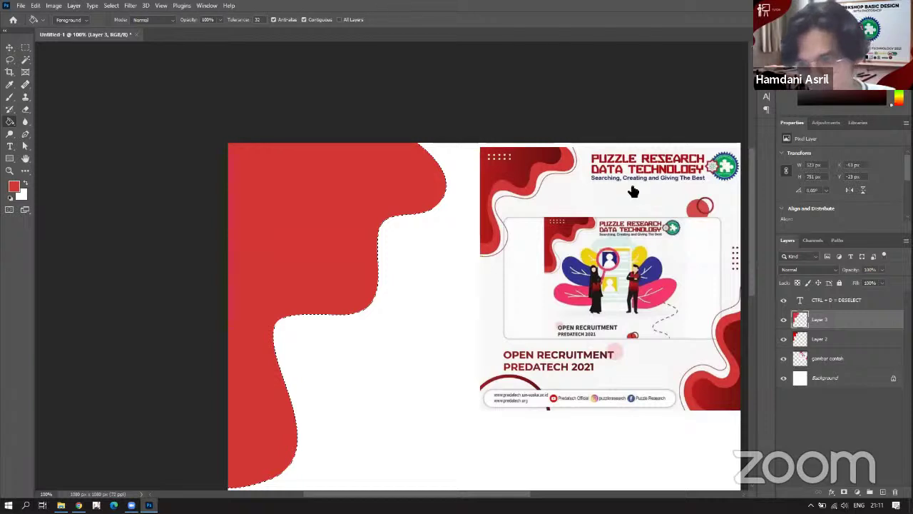
drag(842, 321, 842, 348)
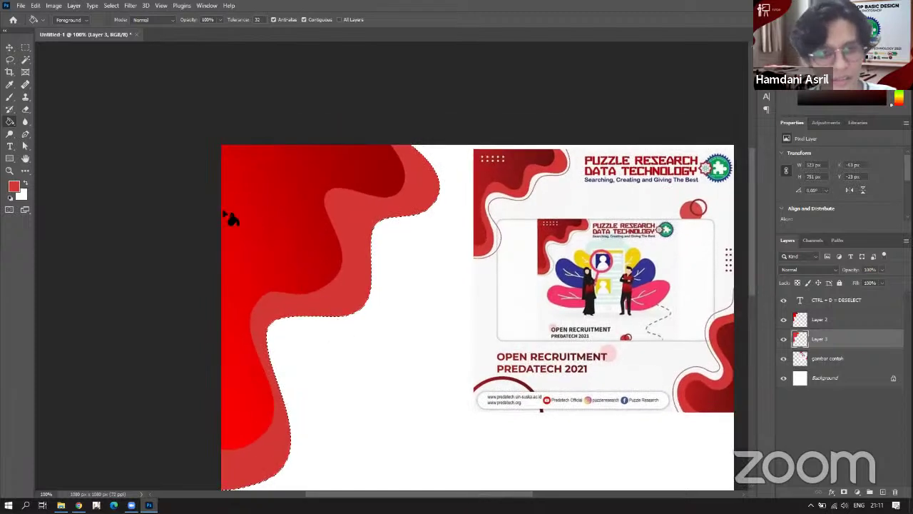
Load Layer 2's wave pixels as a selection.
key(v)
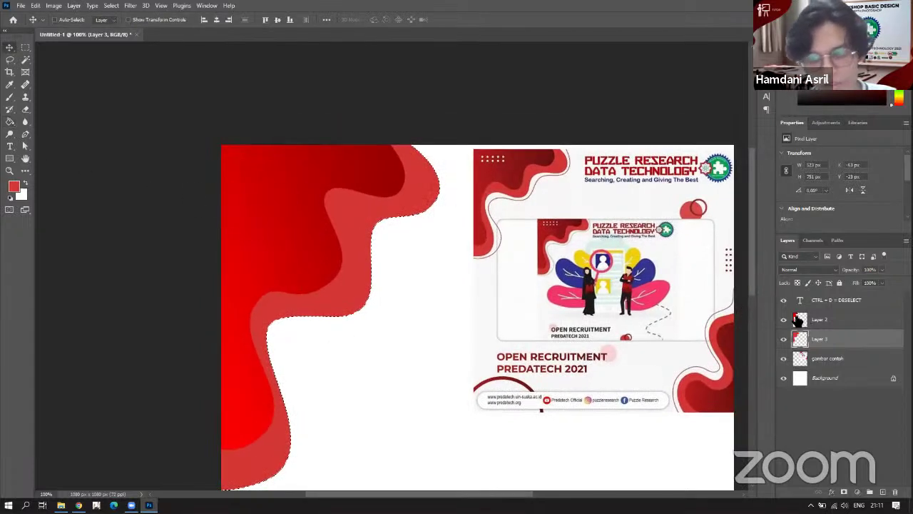
click(804, 321)
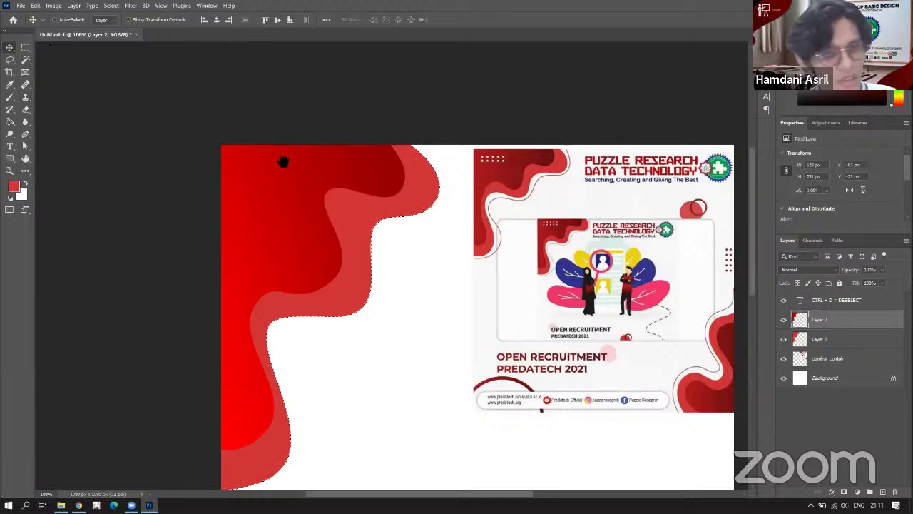
scroll(232, 141, down, 1)
scroll(232, 141, right, 3)
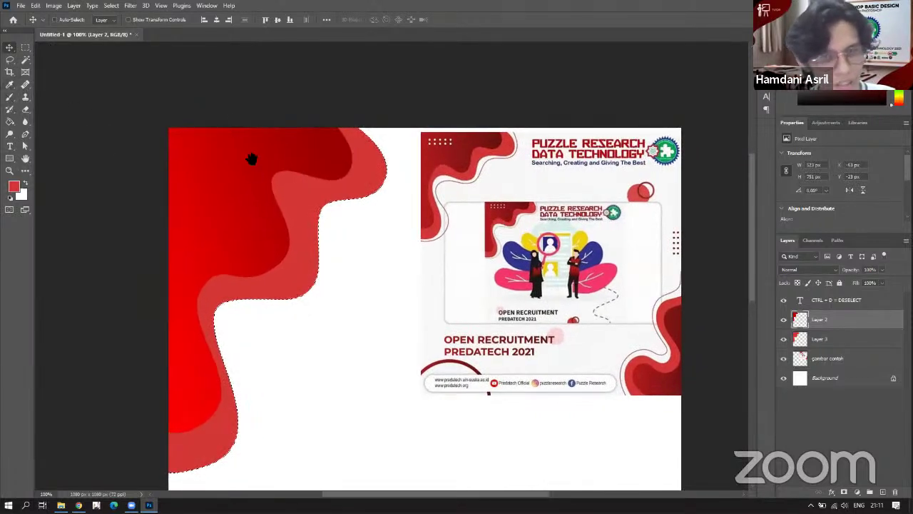
drag(249, 160, 263, 141)
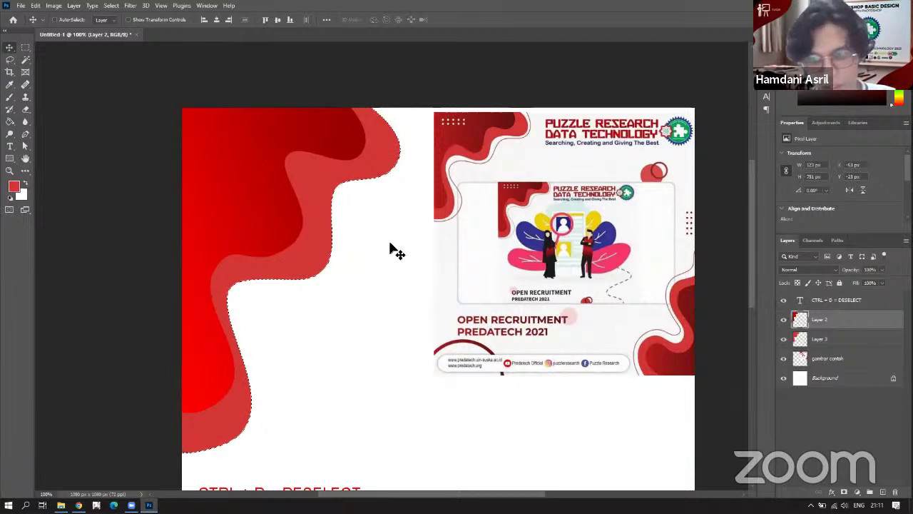
ctrl+click(799, 320)
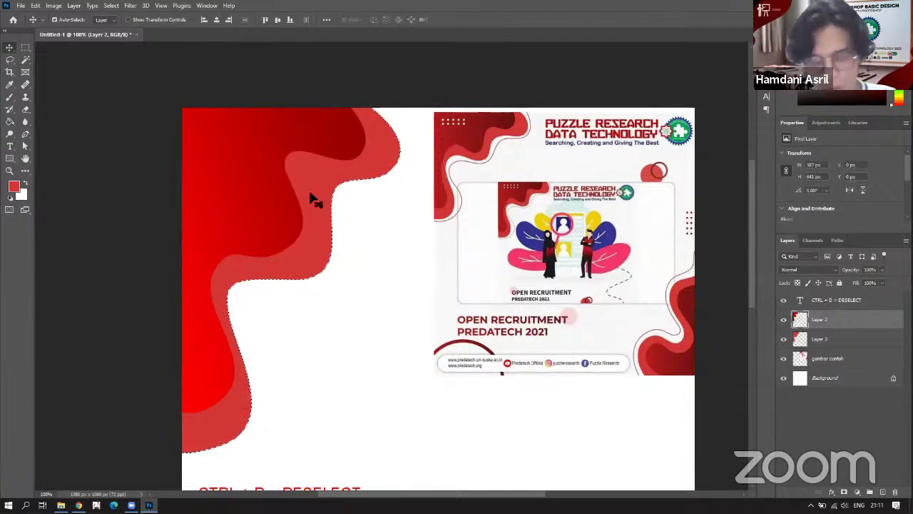
Set up a dark-red-to-red gradient in the Gradient Editor.
click(12, 122)
click(43, 122)
click(72, 20)
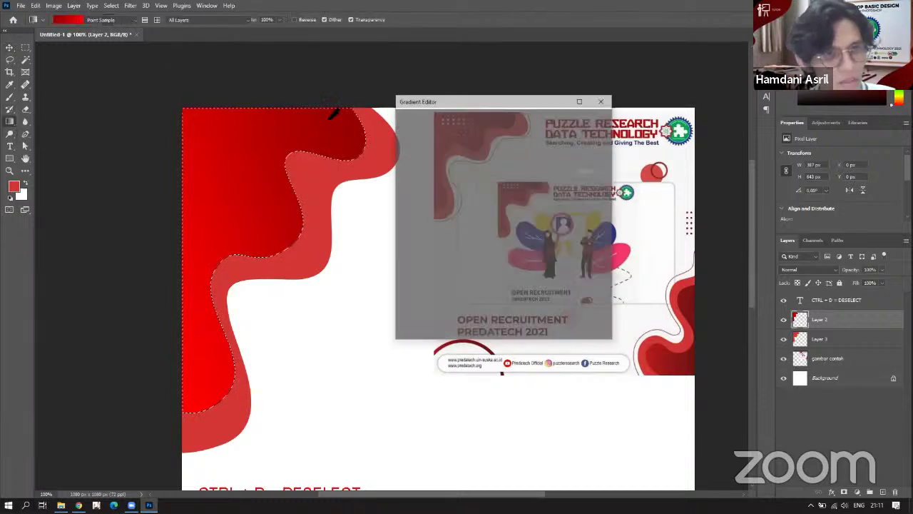
drag(483, 107, 633, 165)
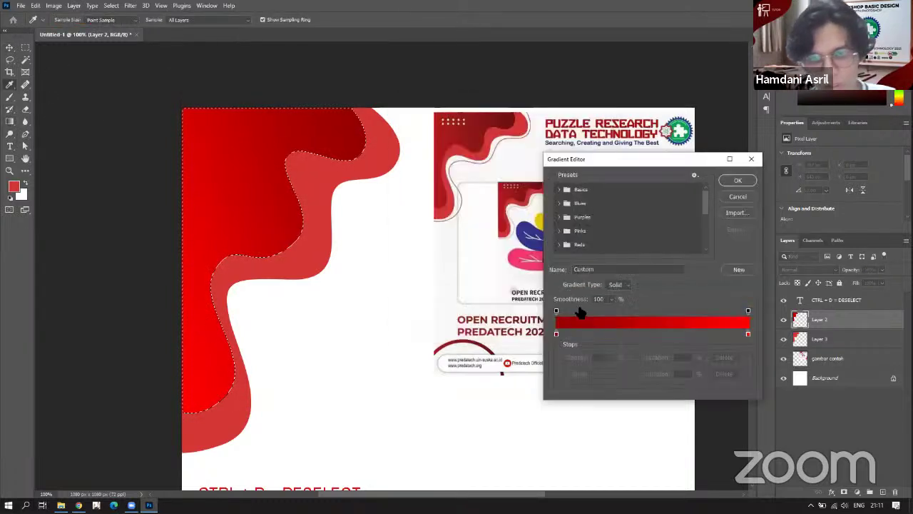
click(556, 334)
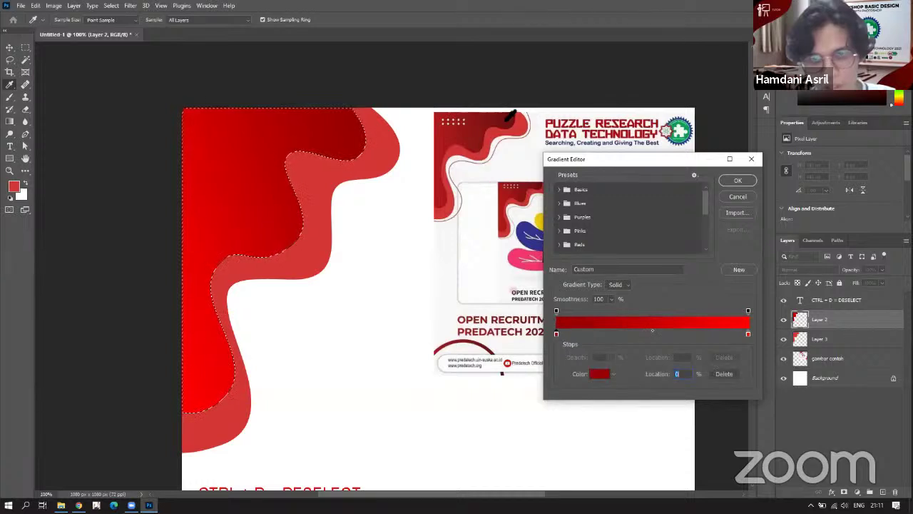
click(748, 335)
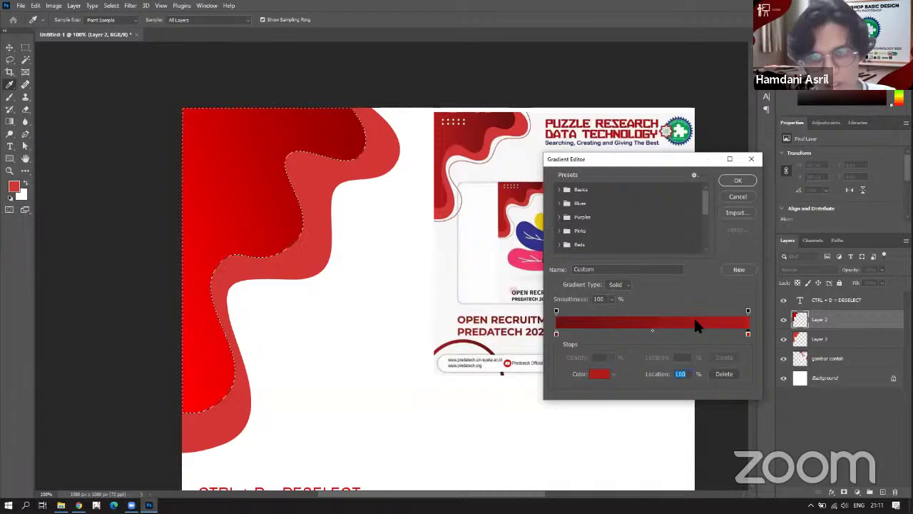
drag(595, 160, 418, 159)
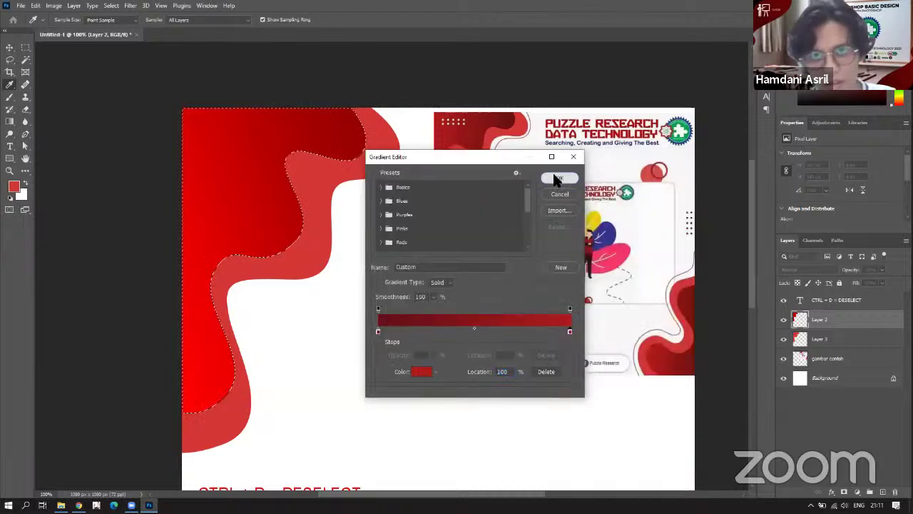
key(Return)
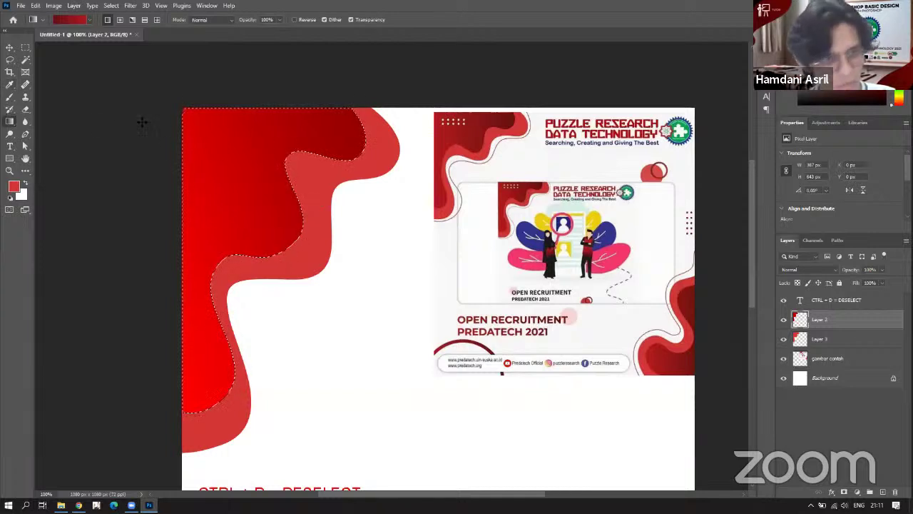
Drag the gradient diagonally across the wave selection from top-right, then deselect.
drag(348, 137, 282, 176)
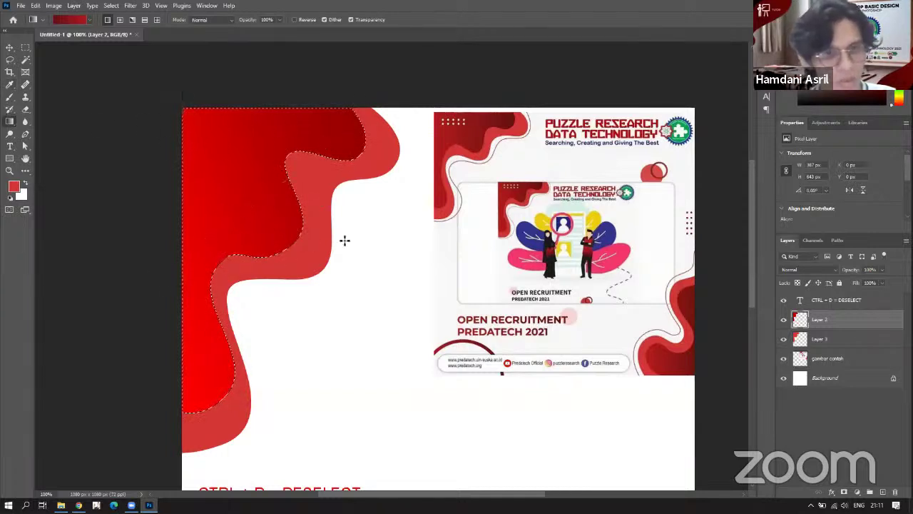
drag(347, 134, 142, 230)
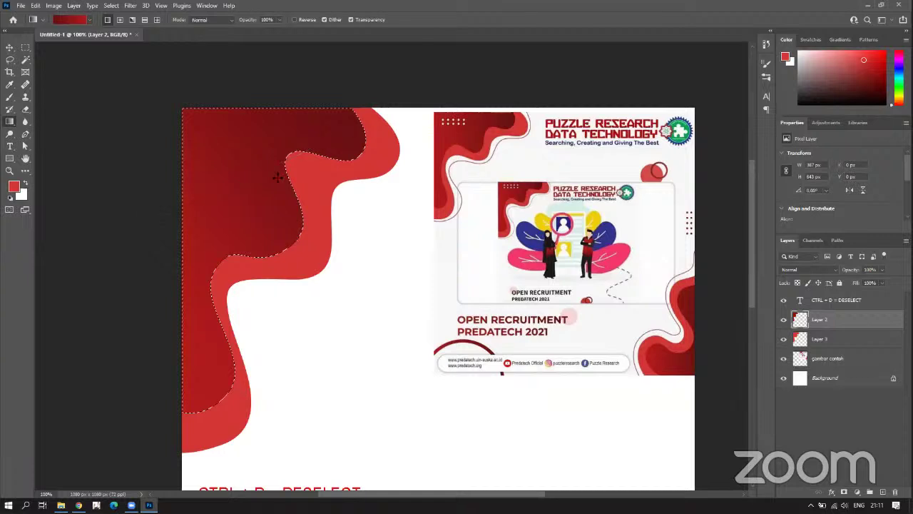
drag(359, 132, 244, 234)
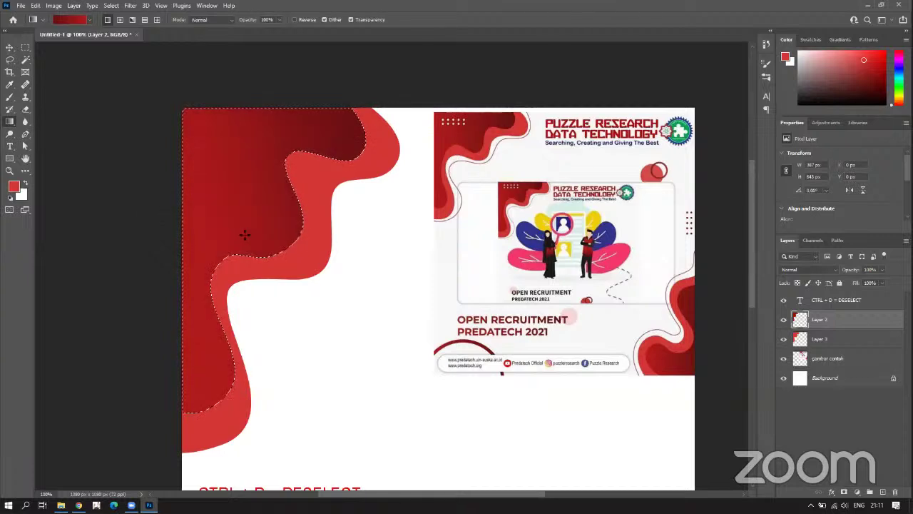
key(ctrl+d)
drag(386, 249, 276, 245)
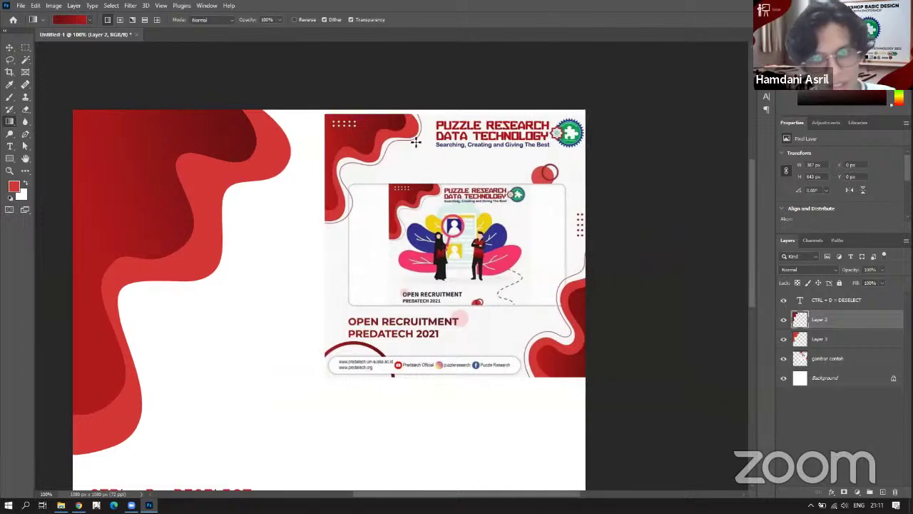
scroll(440, 212, left, 2)
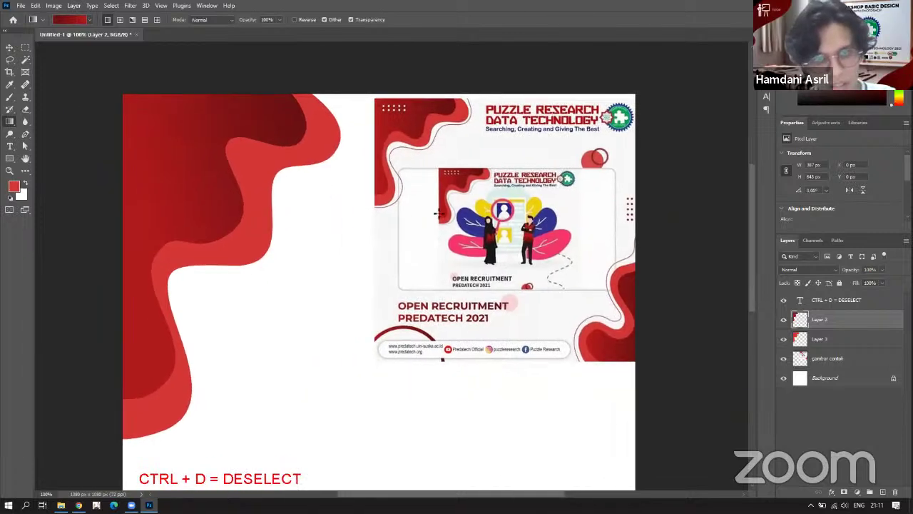
drag(317, 191, 293, 192)
Add empty Layer 4 and place curved pen anchors from the canvas top down the wave's edge.
click(882, 492)
key(p)
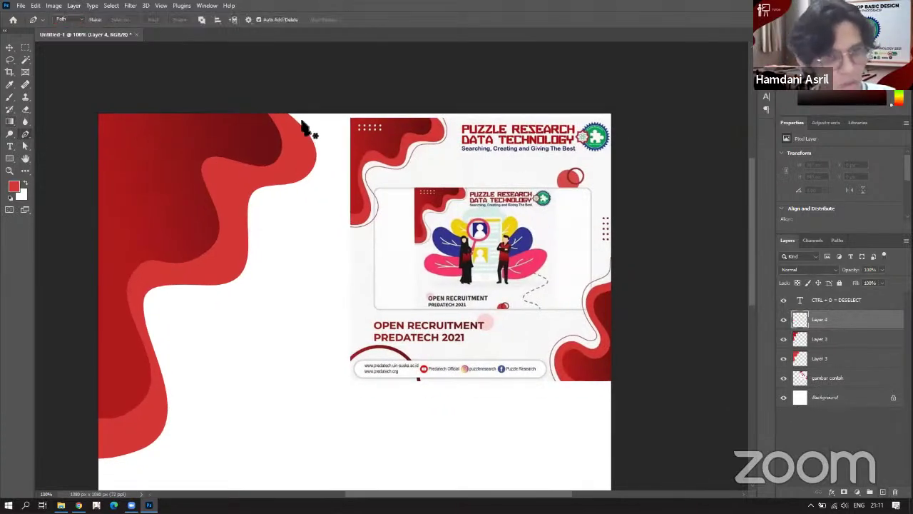
click(310, 108)
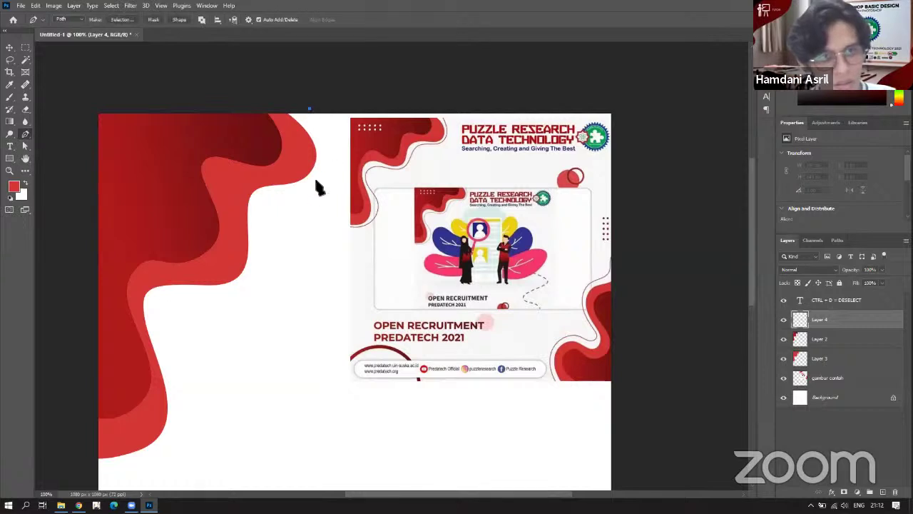
drag(316, 179, 281, 194)
drag(257, 230, 167, 306)
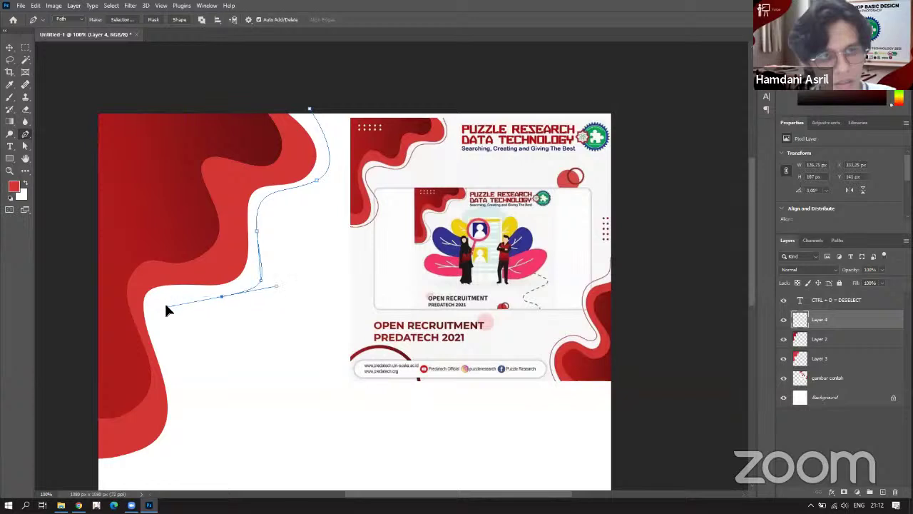
drag(163, 342, 147, 393)
Adjust the curve handle near the upper anchor so the path follows the wave.
scroll(228, 314, down, 3)
scroll(228, 314, left, 1)
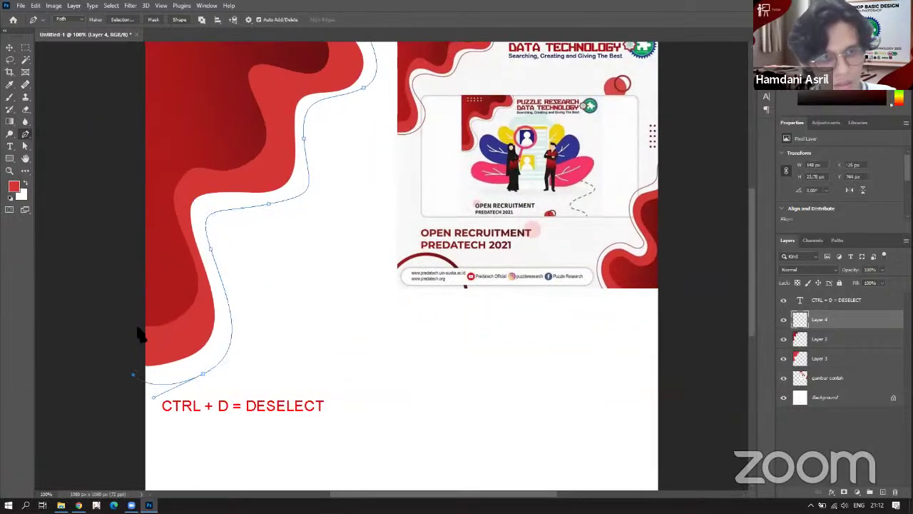
scroll(133, 342, up, 3)
scroll(152, 218, down, 3)
scroll(152, 218, left, 1)
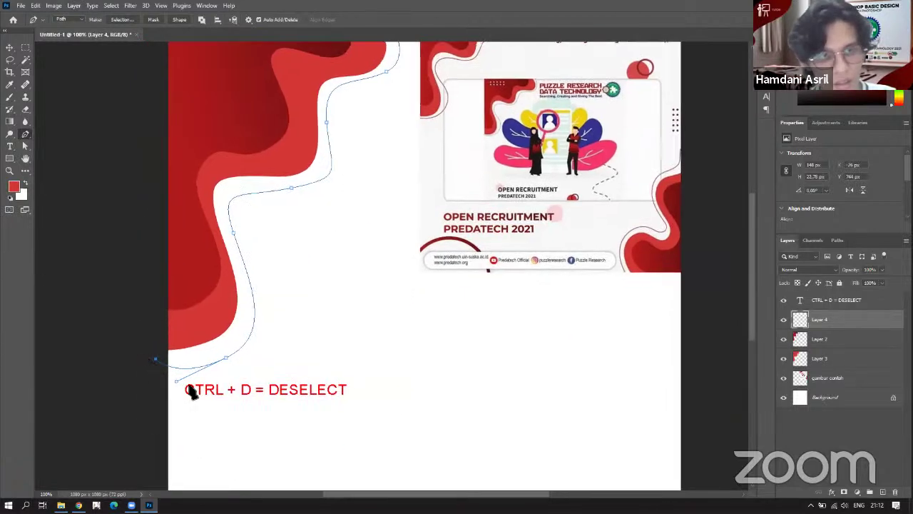
scroll(287, 251, up, 3)
scroll(287, 250, right, 3)
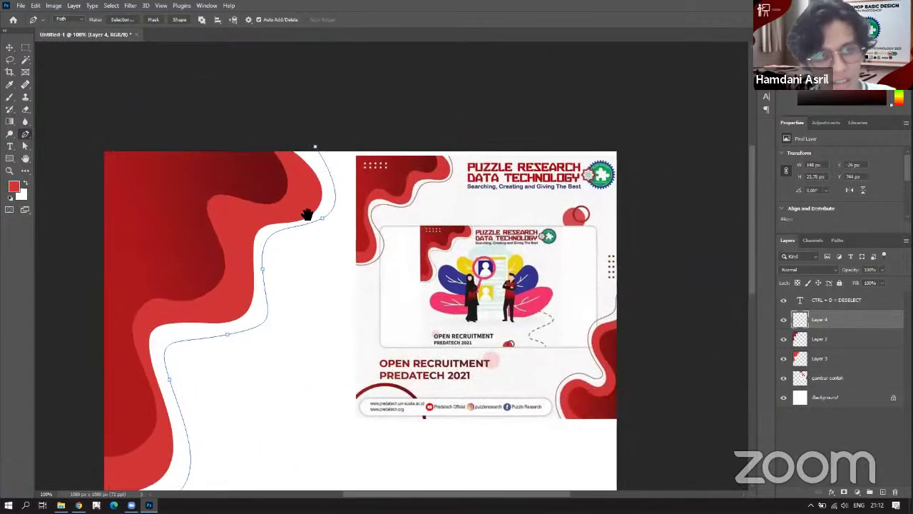
scroll(306, 209, down, 1)
scroll(306, 210, left, 1)
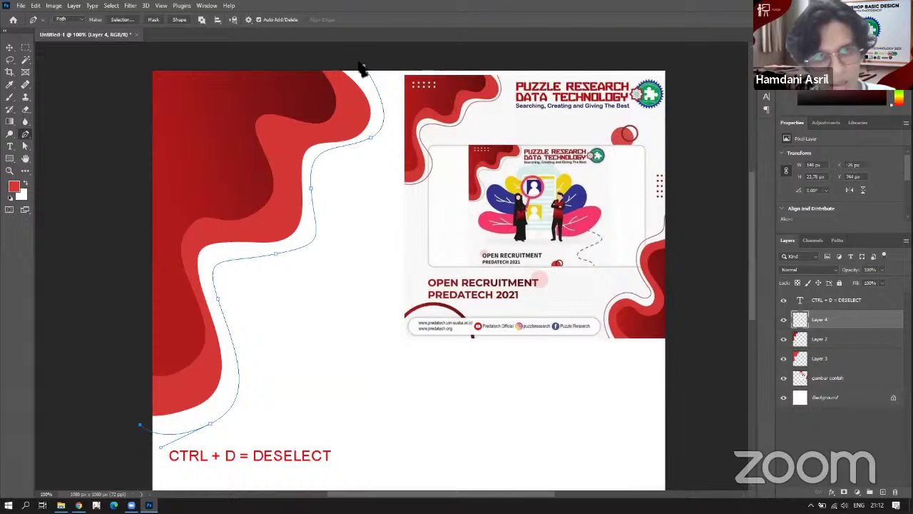
drag(307, 204, 319, 192)
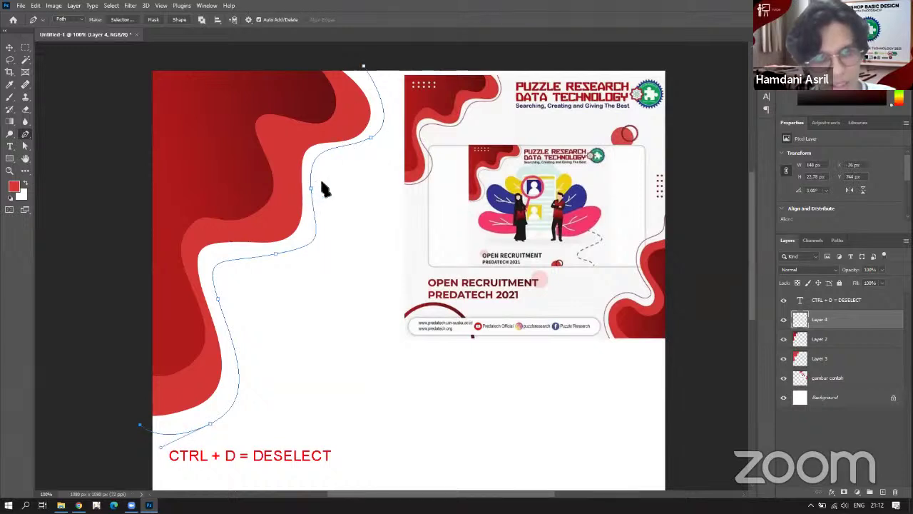
Stroke the path with the Pencil tool and hide the path, leaving a thin wave line.
right_click(330, 174)
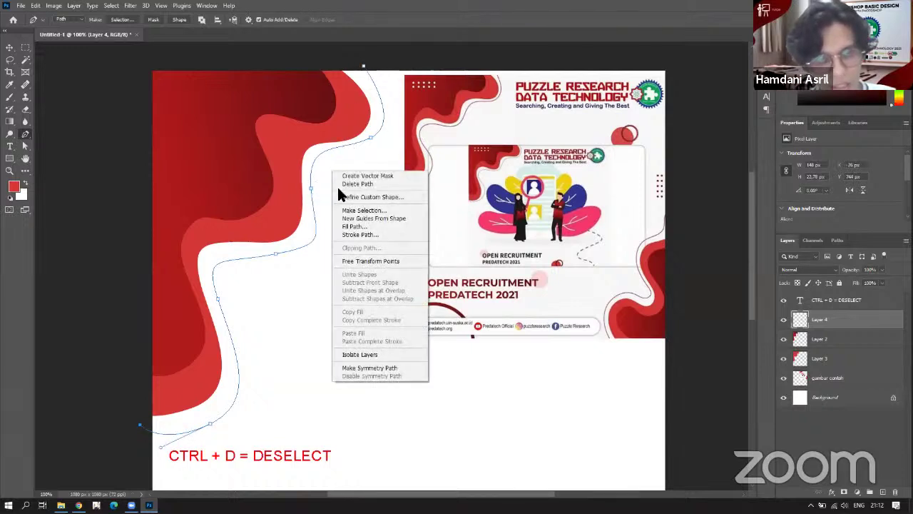
click(349, 236)
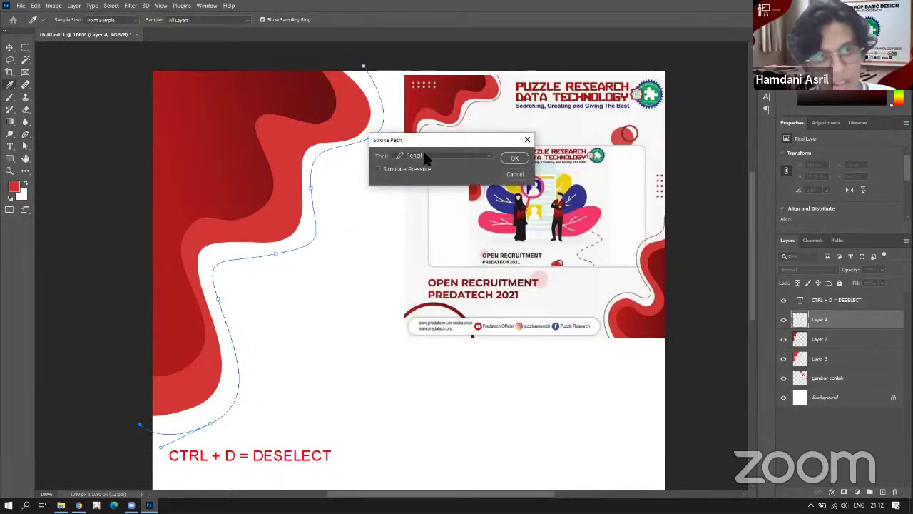
click(427, 158)
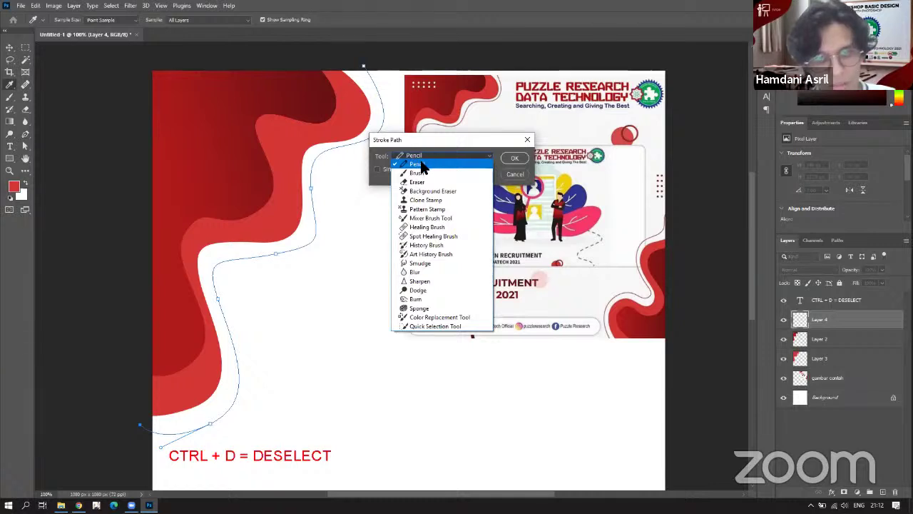
click(422, 165)
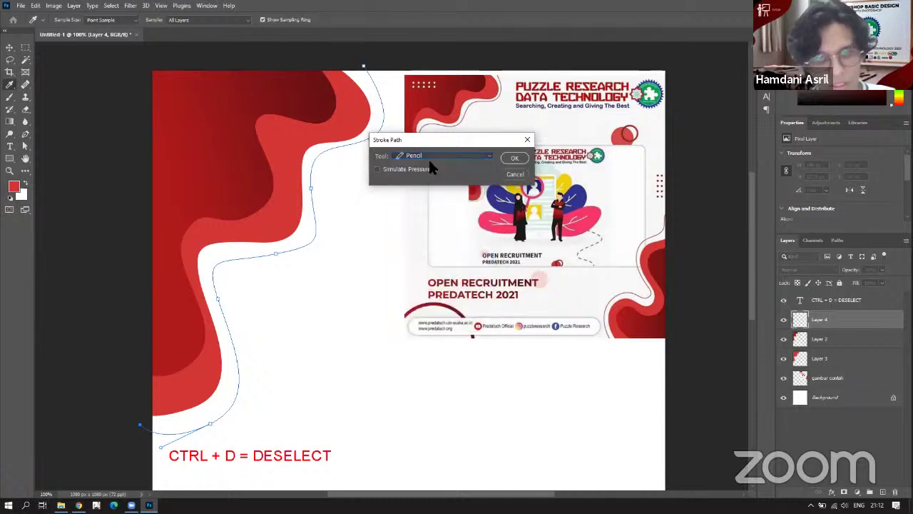
click(514, 158)
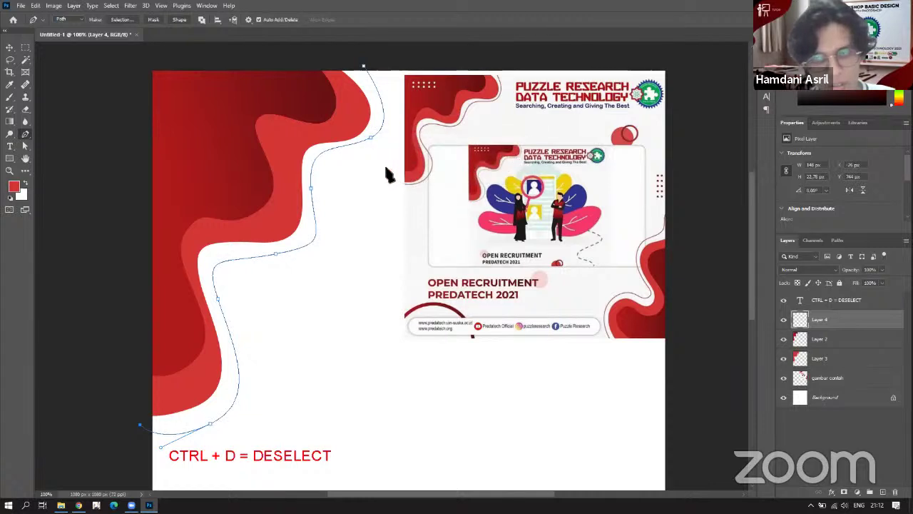
key(Return)
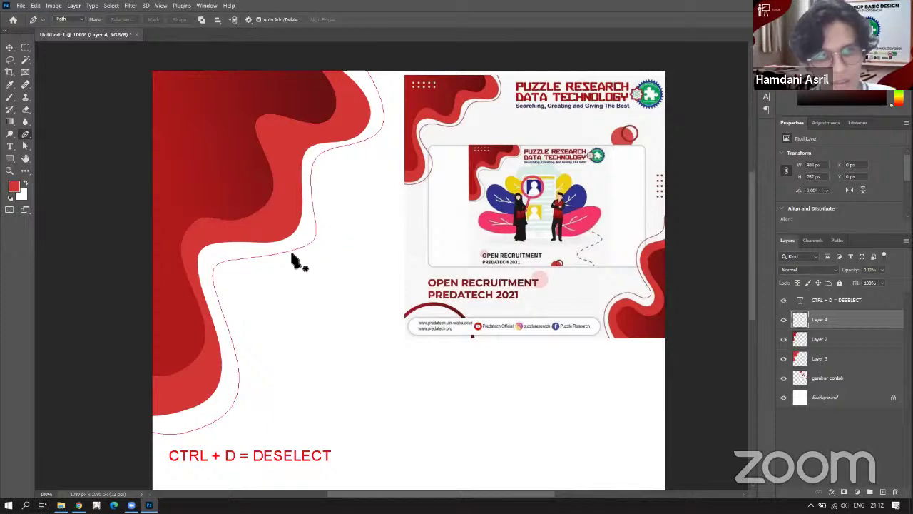
Move Layer 4's thin wave line into place along the red wave's edge.
scroll(350, 143, up, 3)
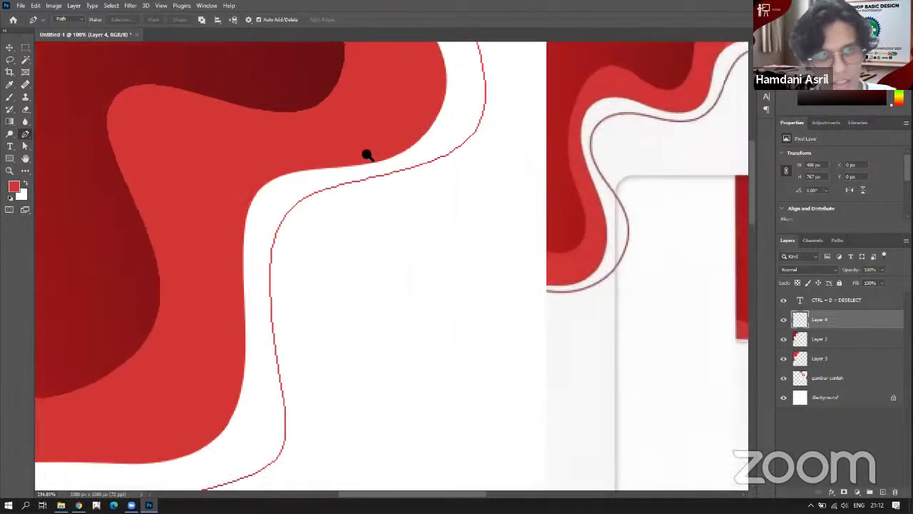
scroll(328, 140, down, 4)
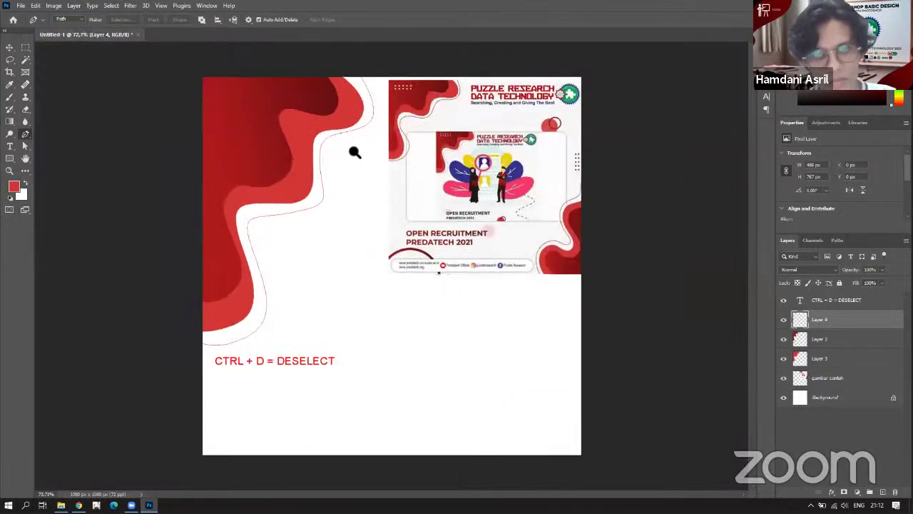
scroll(357, 149, up, 3)
scroll(312, 219, up, 2)
scroll(275, 195, down, 2)
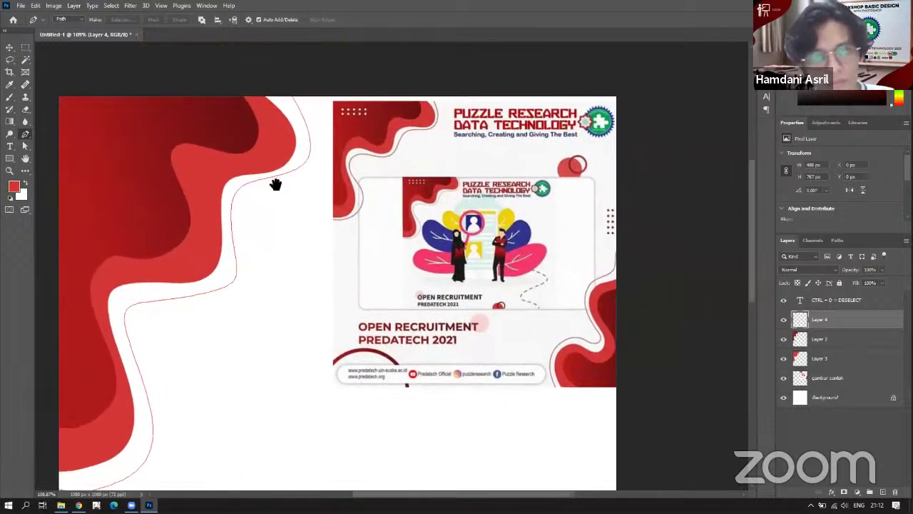
scroll(347, 223, down, 3)
scroll(348, 223, up, 1)
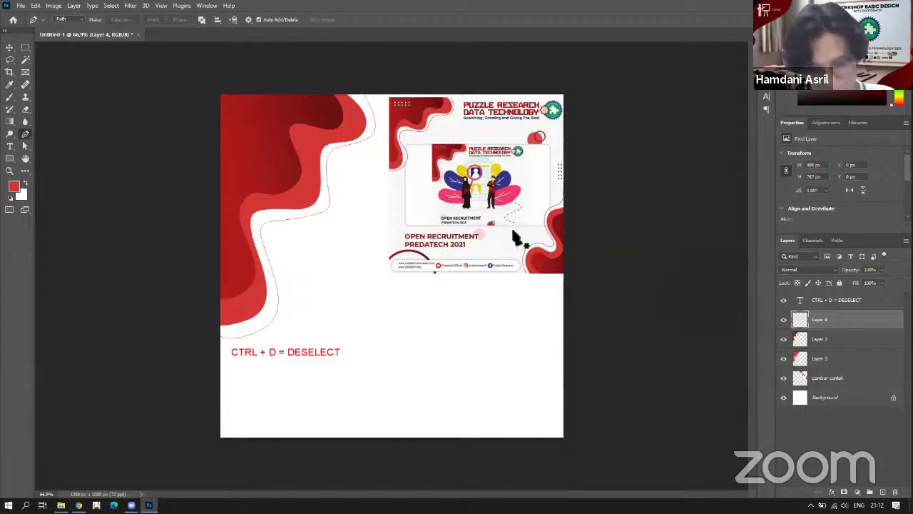
key(v)
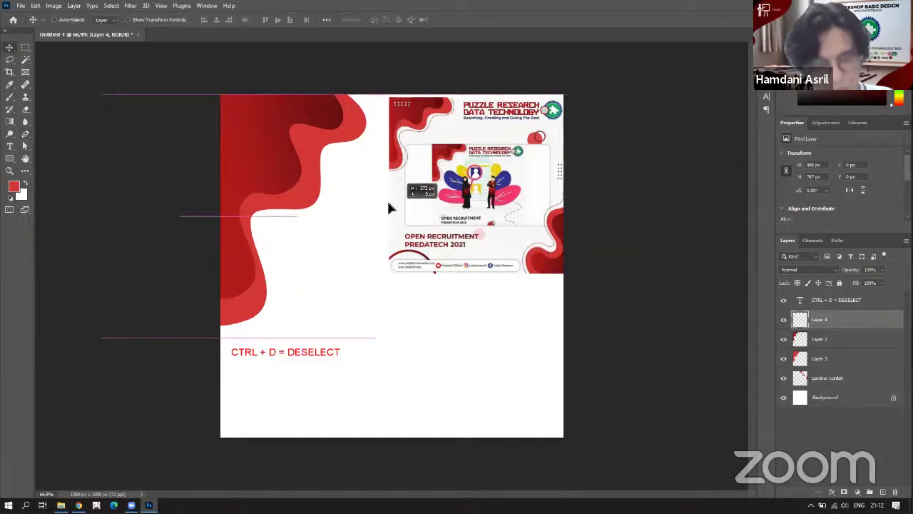
drag(327, 163, 312, 153)
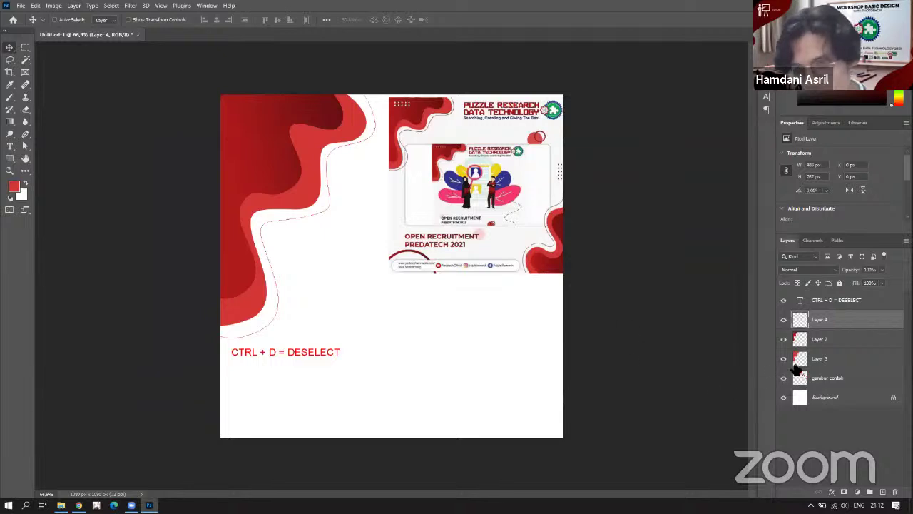
Move the gambar contoh reference poster to the top-left and to the top of the layer stack.
click(844, 382)
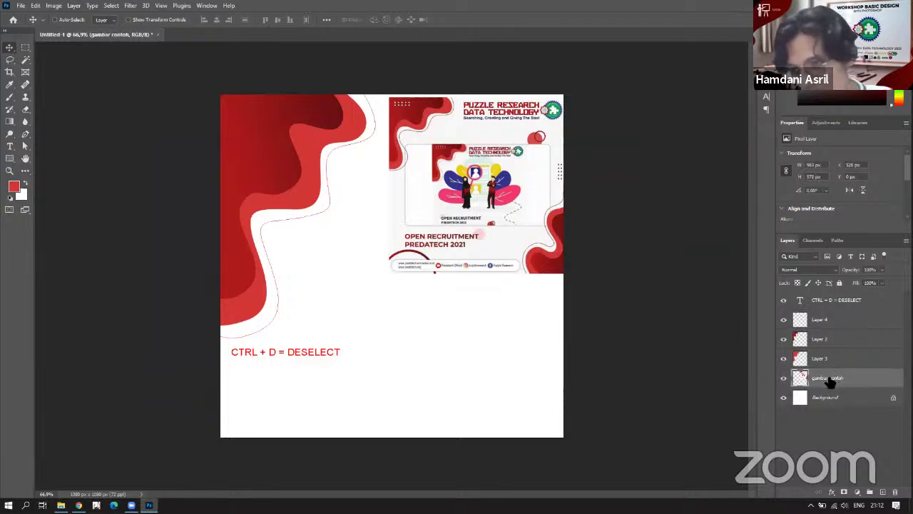
drag(472, 207, 332, 203)
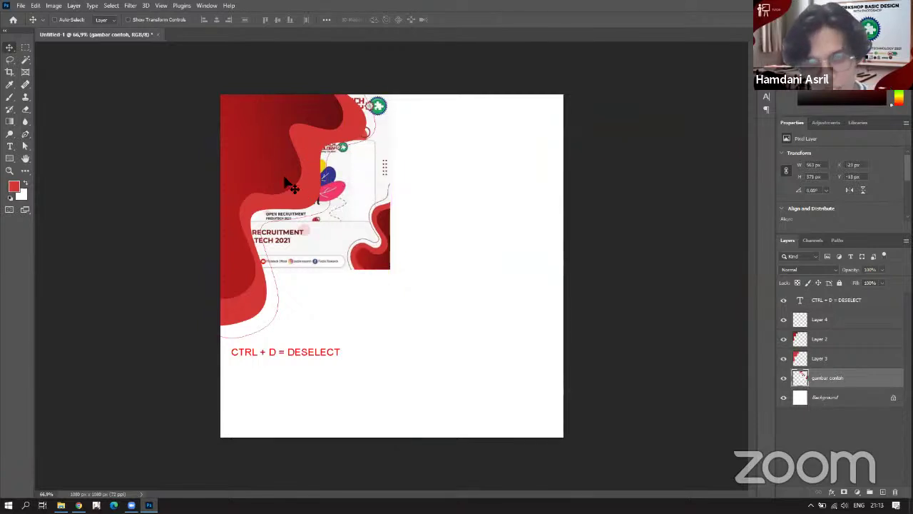
drag(829, 379, 827, 299)
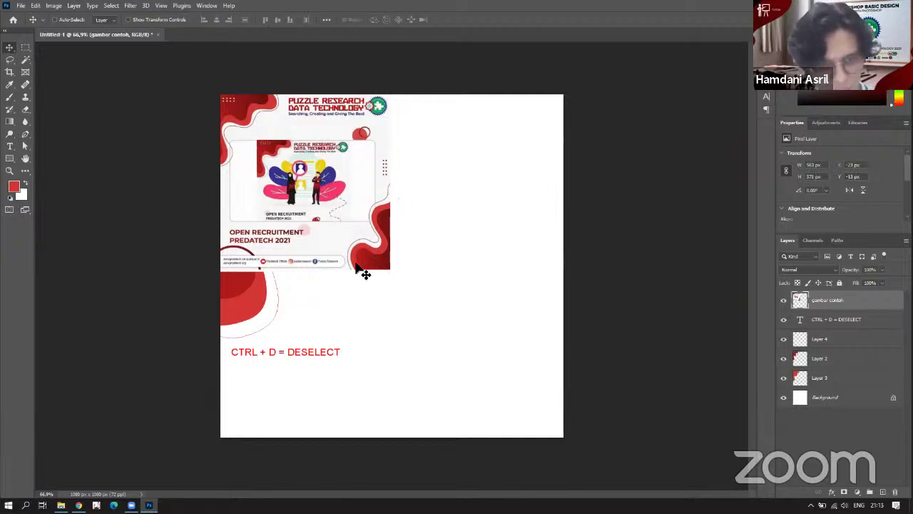
Select Layers 4, 2 and 3 and group them into Group 1.
key(p)
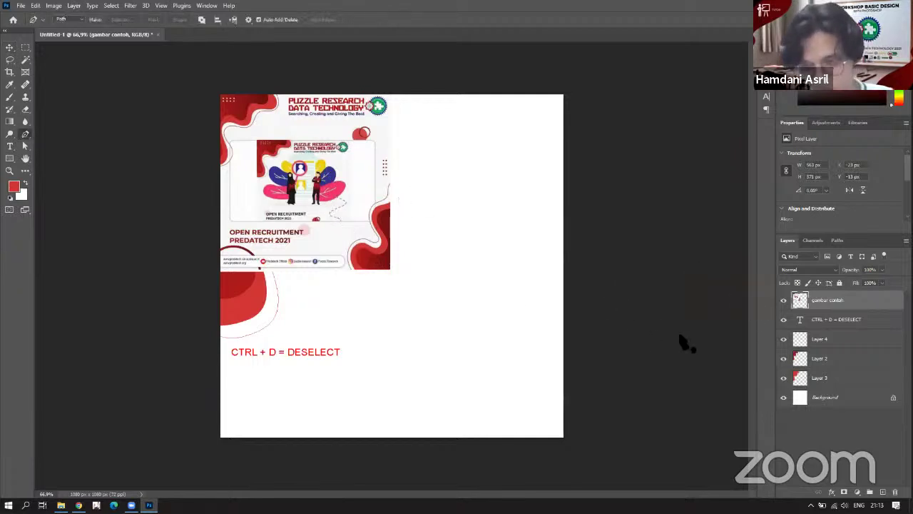
click(831, 339)
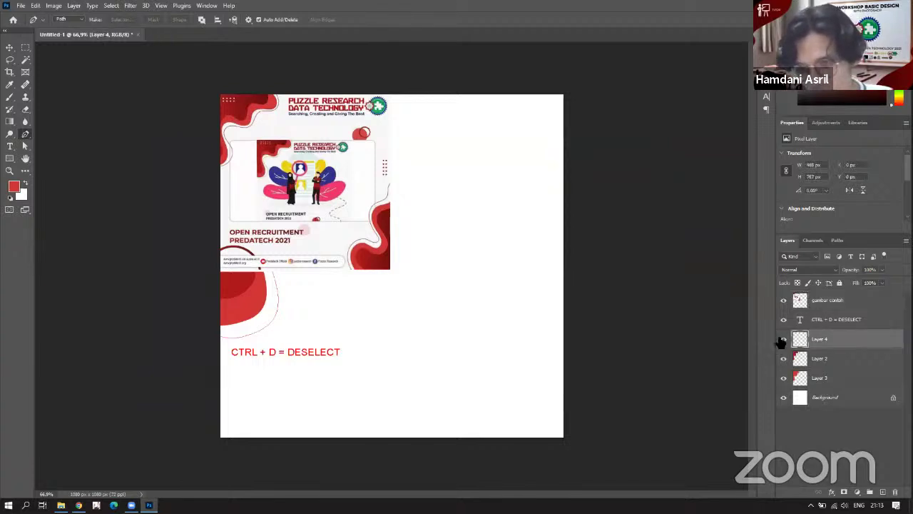
click(784, 340)
click(783, 340)
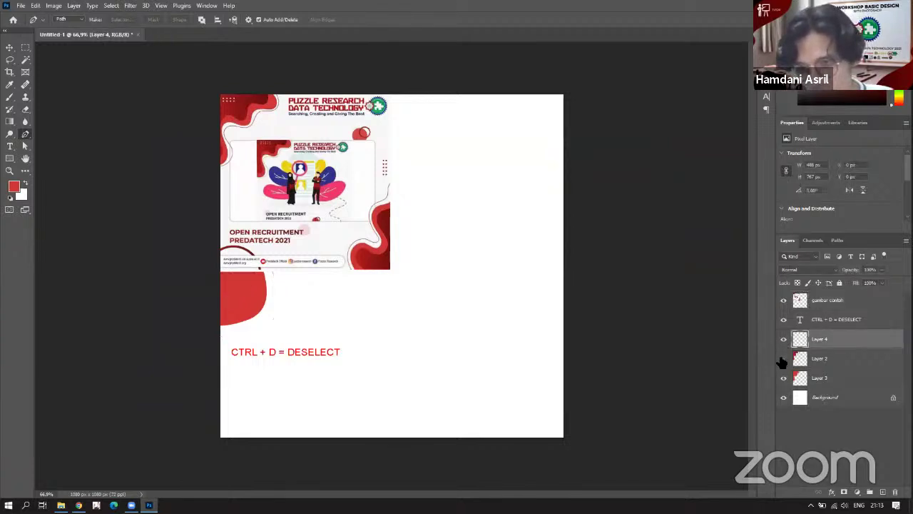
click(783, 378)
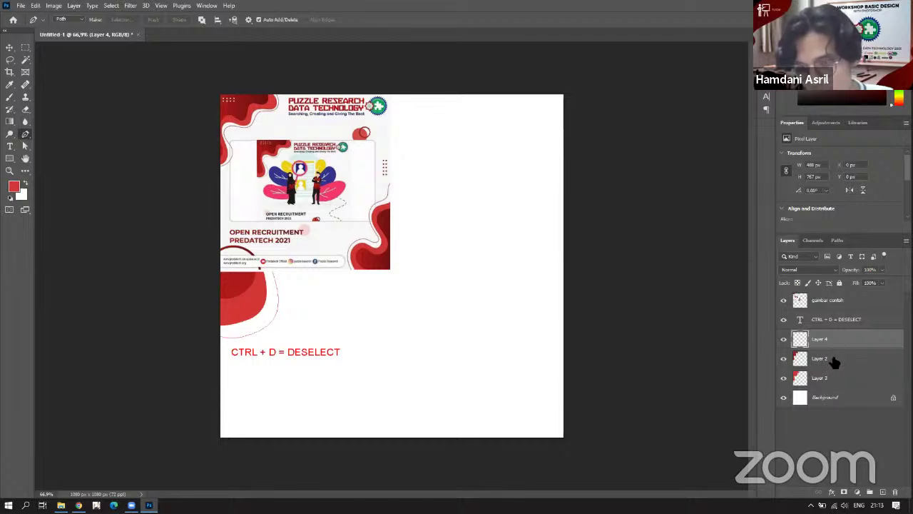
shift+click(843, 361)
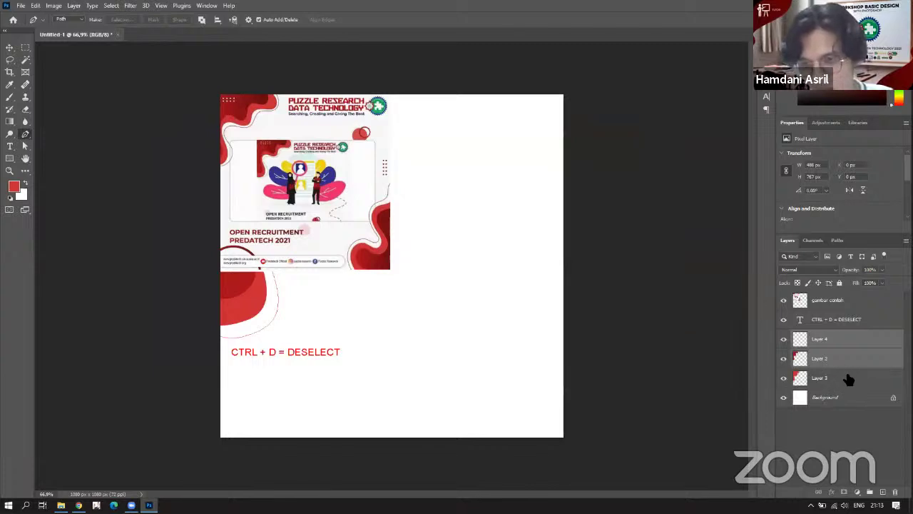
shift+click(849, 378)
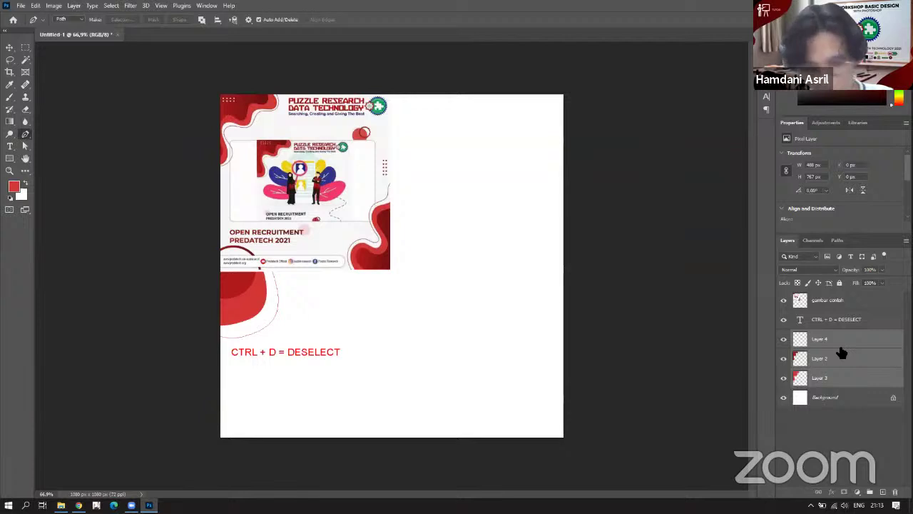
key(ctrl+g)
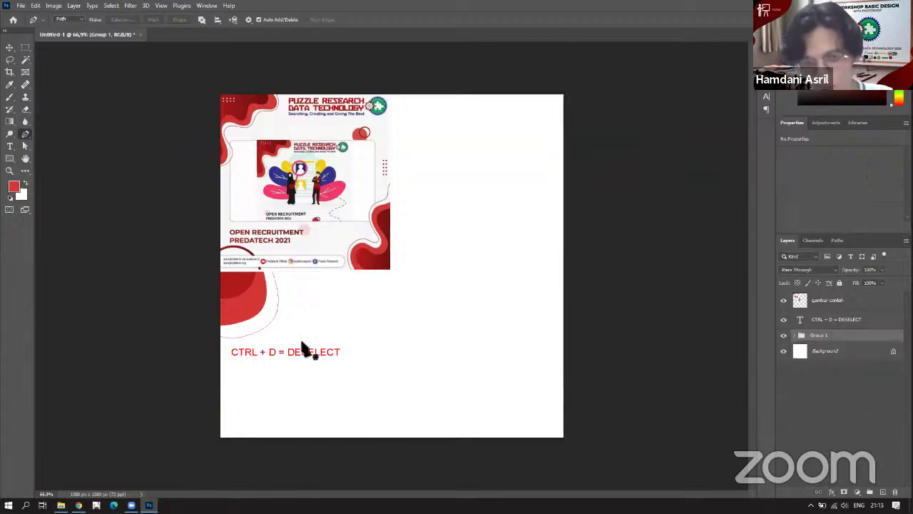
key(v)
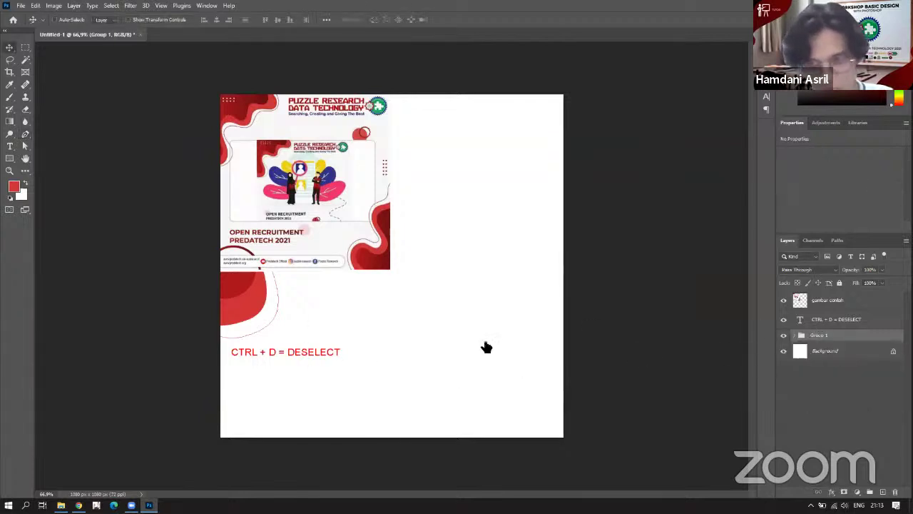
click(833, 321)
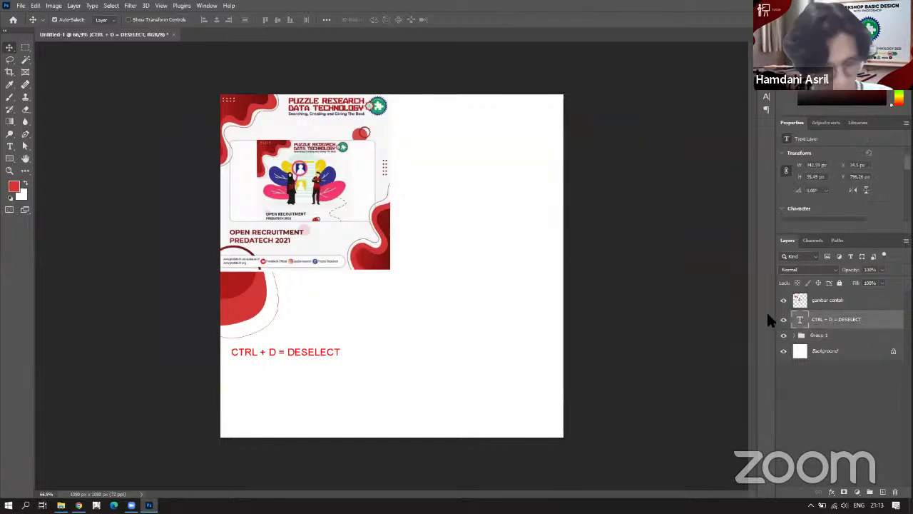
Duplicate the note, move it below the original, and change it to 'CTRL + G= Group'.
key(ctrl+j)
drag(266, 352, 405, 372)
text(tG= DESELECT)
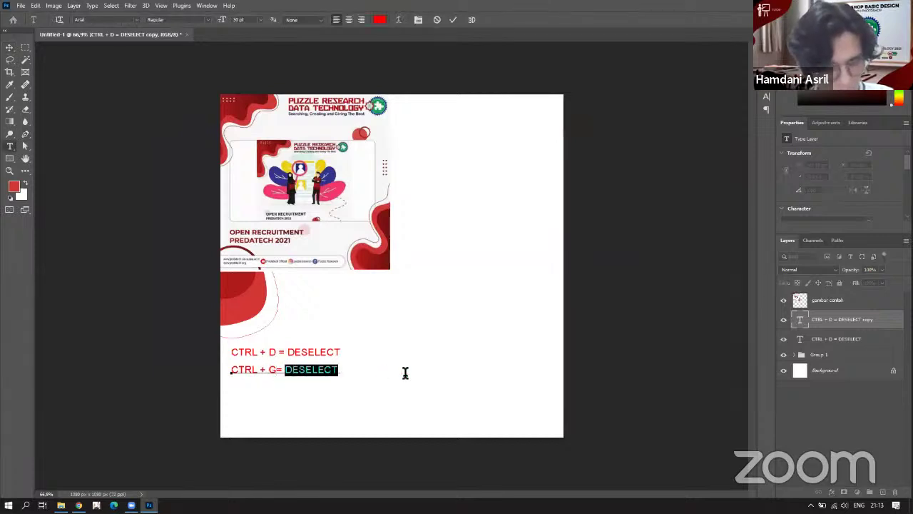
text(Group)
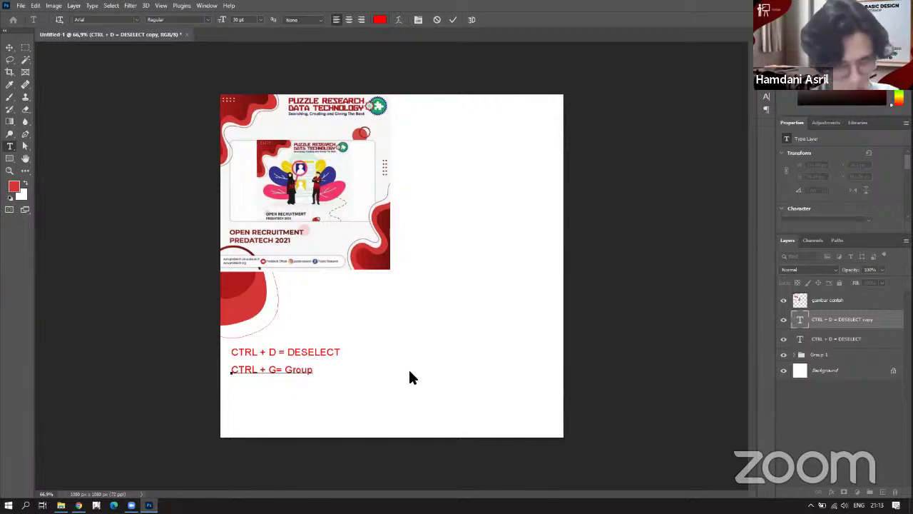
key(ctrl+Return)
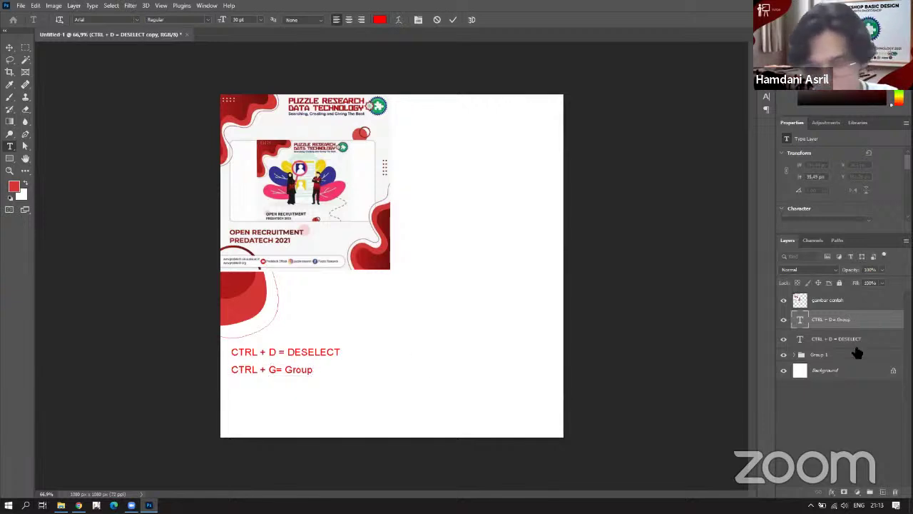
Rename Group 1 to 'hiasan atas'.
double_click(819, 356)
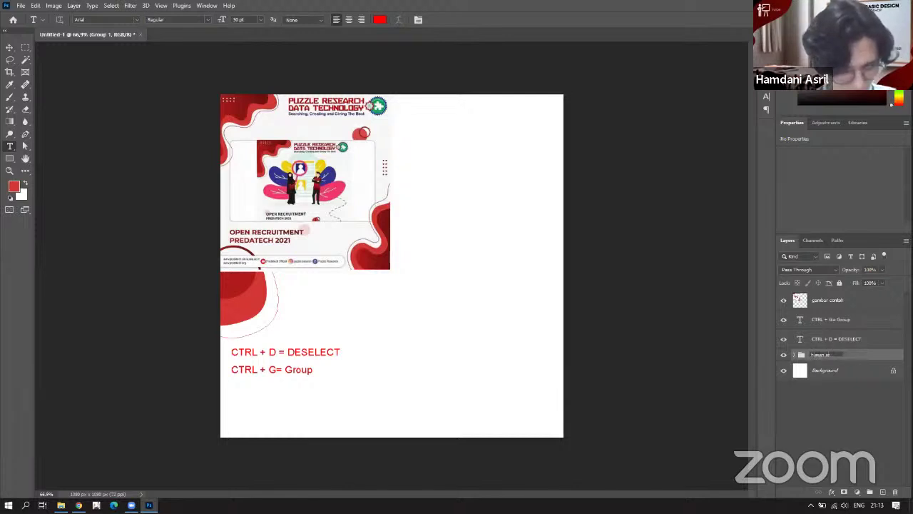
text(hiasan atas)
key(Return)
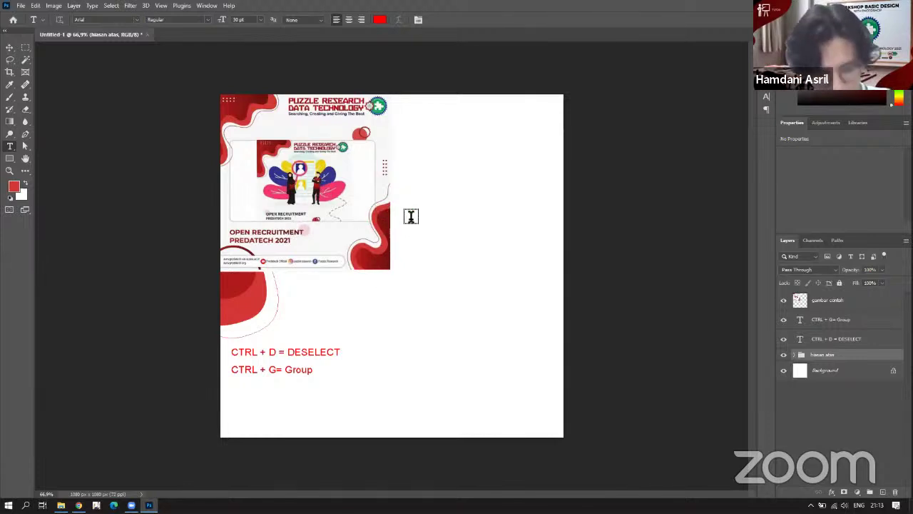
key(p)
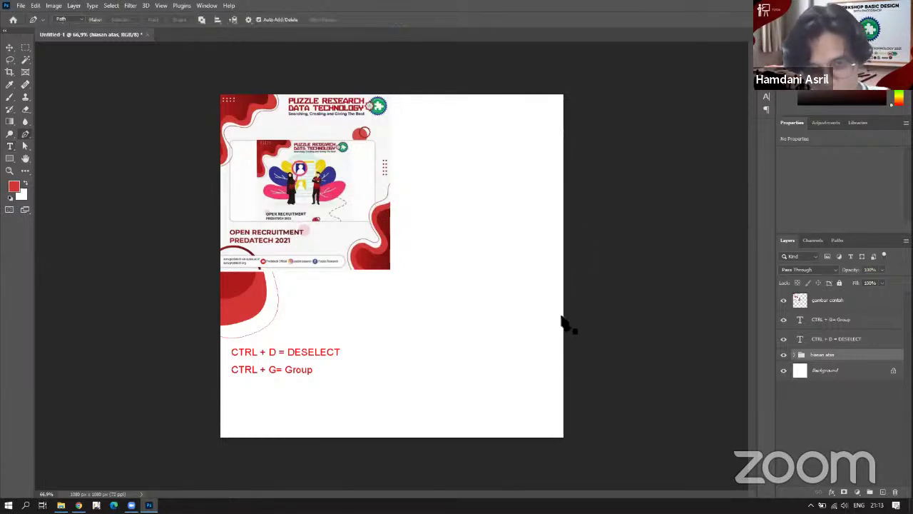
Draw a closed wave path in the bottom-right corner and convert it into a selection.
click(564, 310)
drag(532, 355, 505, 394)
drag(475, 411, 506, 457)
click(565, 311)
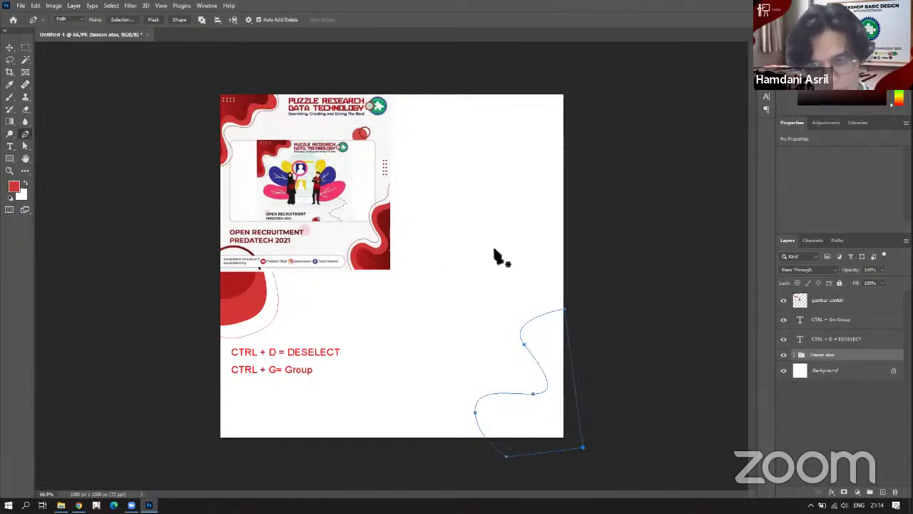
right_click(557, 345)
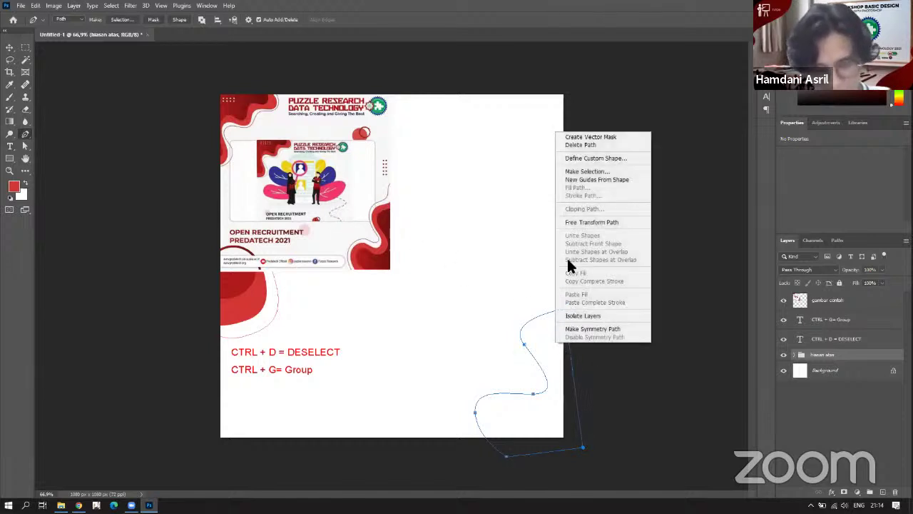
click(585, 172)
click(502, 136)
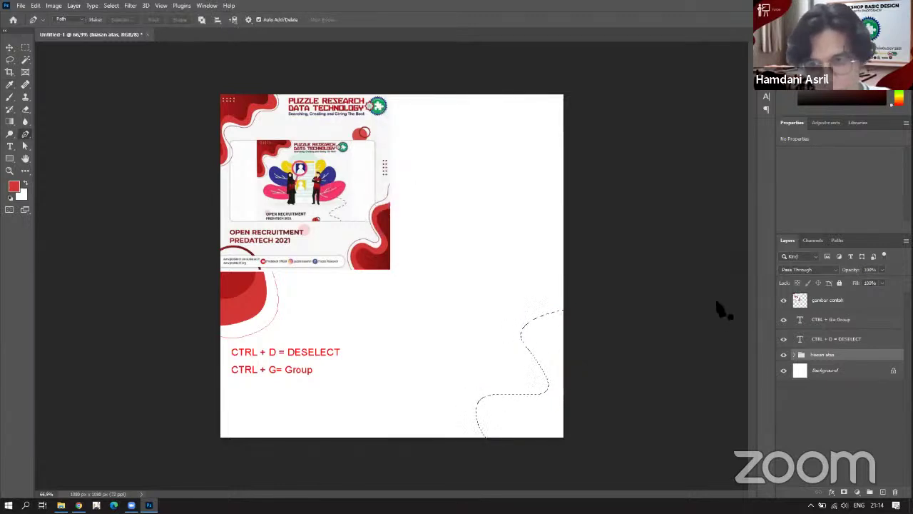
Sample the wave's red, fill the selection on new Layer 5, and deselect.
click(9, 97)
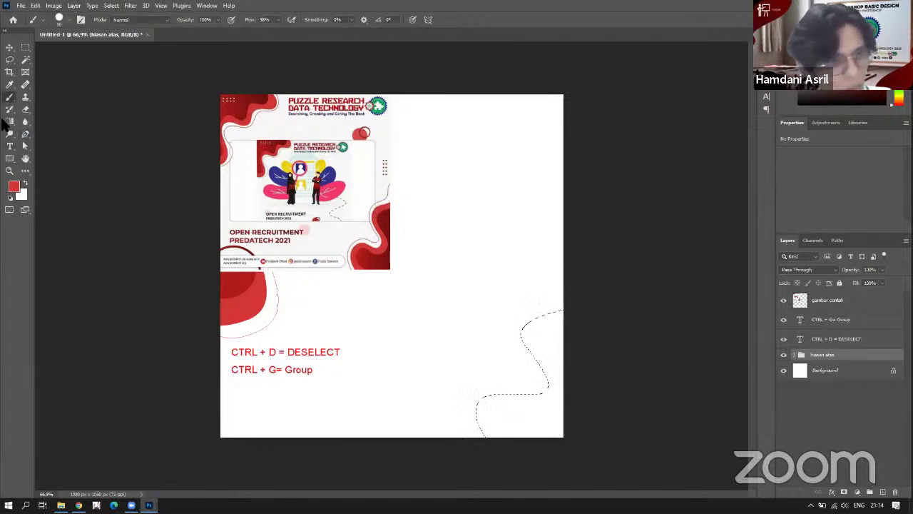
click(9, 85)
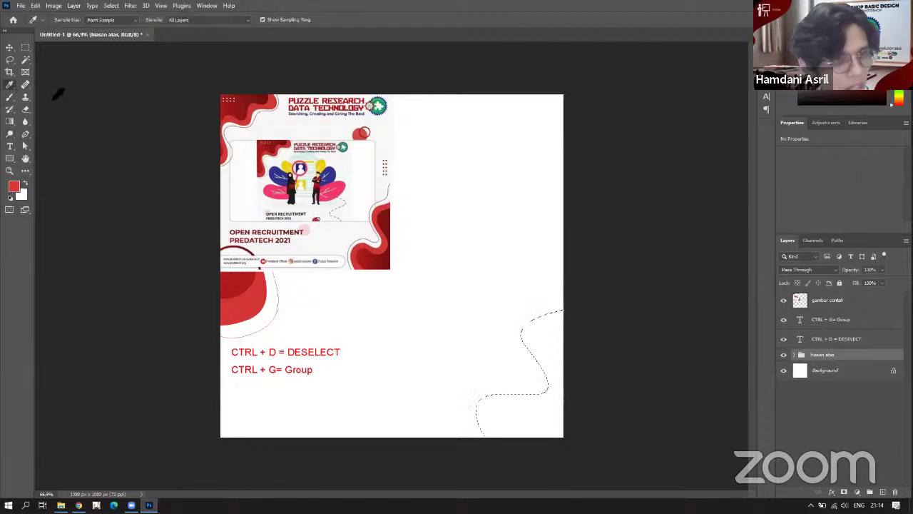
click(384, 205)
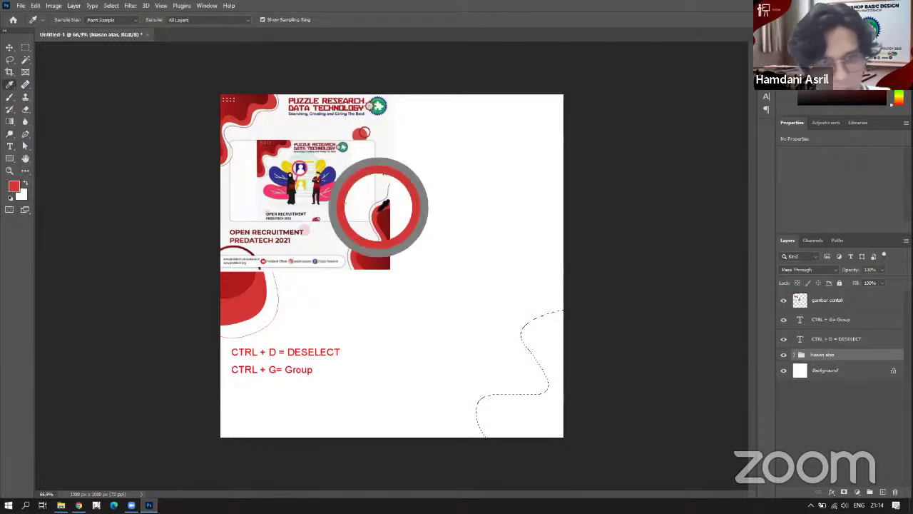
click(9, 121)
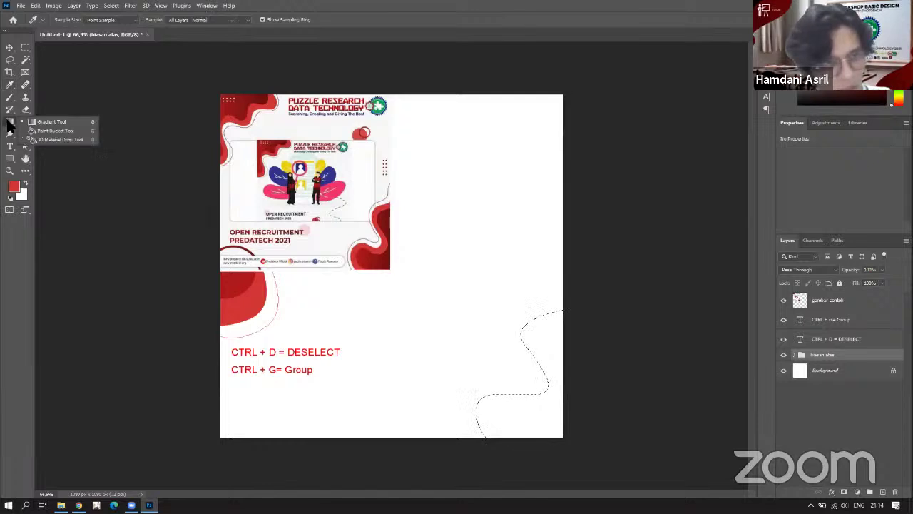
click(40, 132)
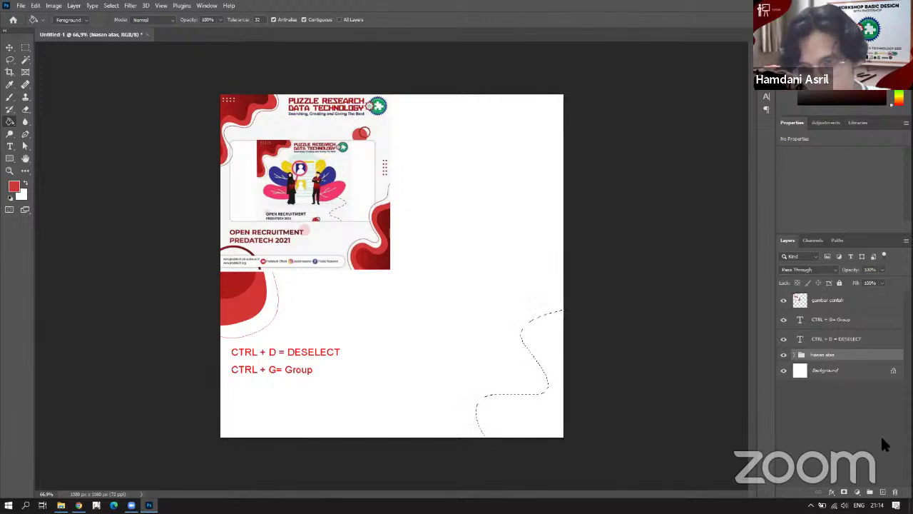
click(881, 492)
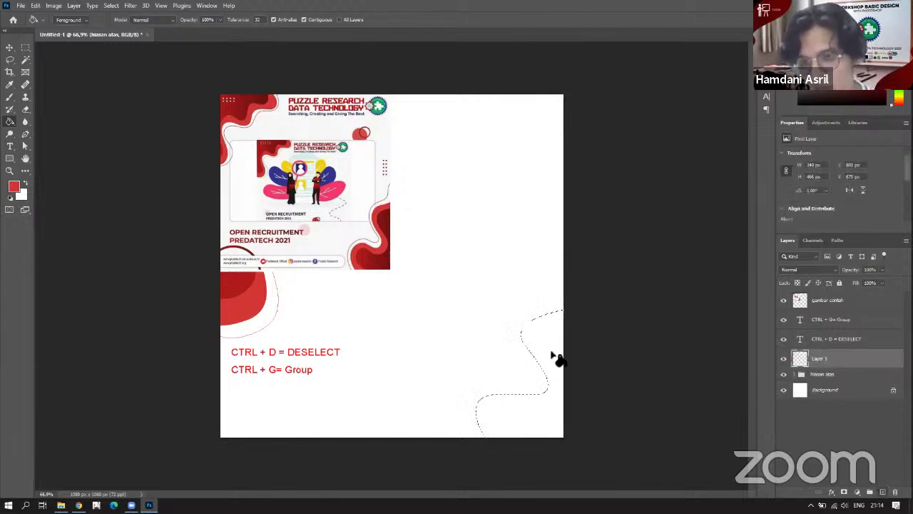
key(alt+BackSpace)
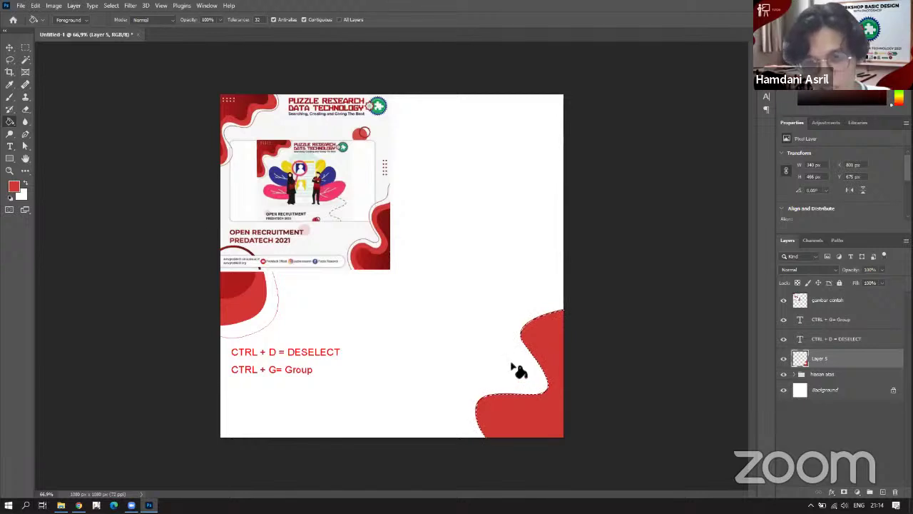
key(ctrl+d)
Draw a closed Pen path tracing a wider wave around the lower-right red wave.
key(p)
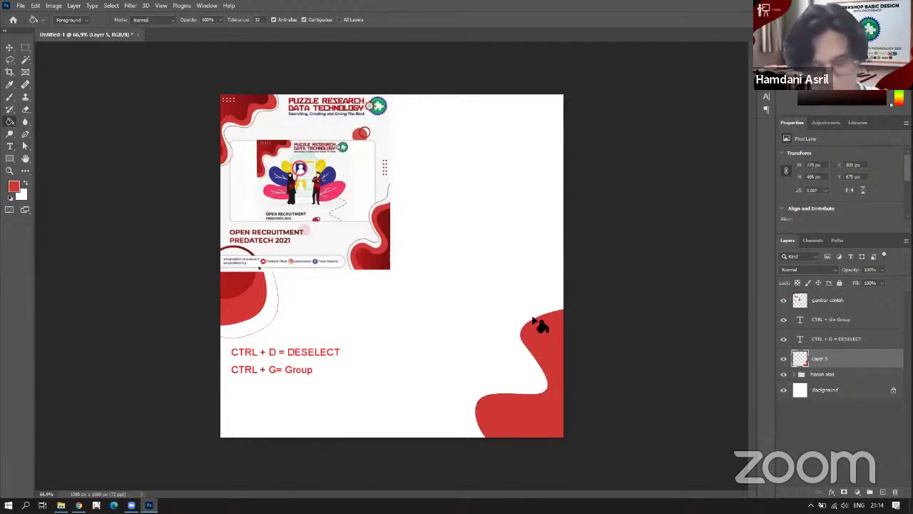
click(567, 283)
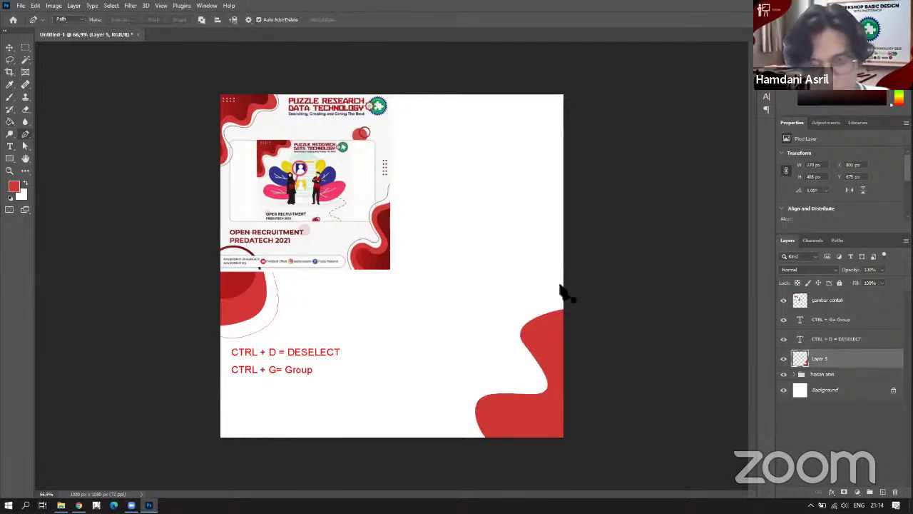
drag(505, 309, 496, 343)
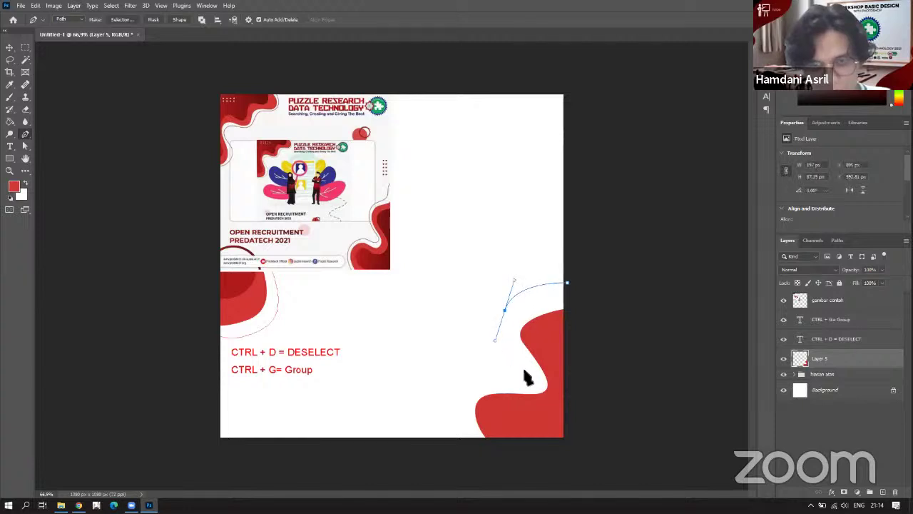
drag(527, 378, 448, 420)
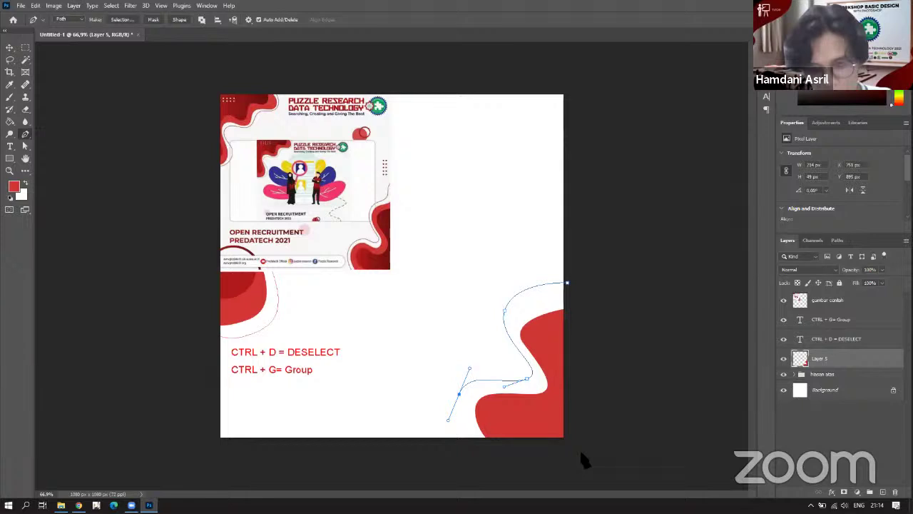
drag(474, 448, 582, 454)
click(568, 284)
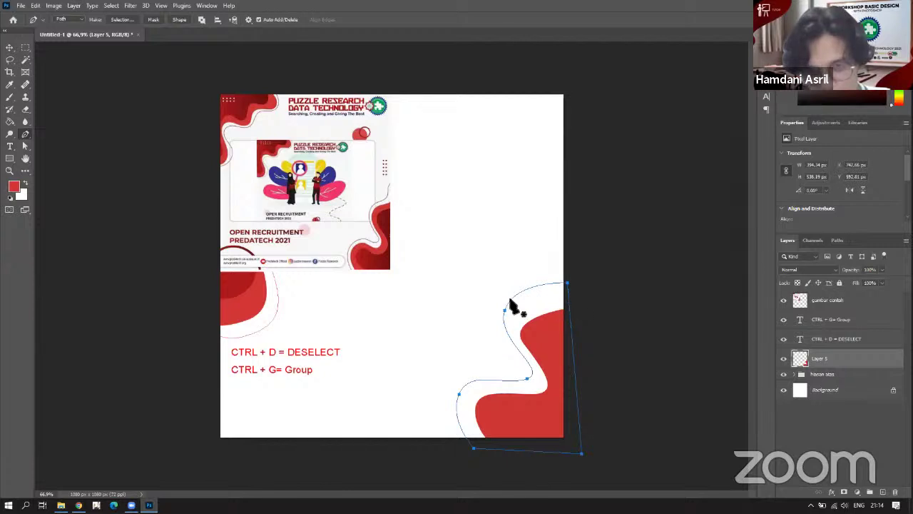
On a new Layer 6, turn the path into a selection and fill it red with the Paint Bucket.
scroll(467, 307, down, 1)
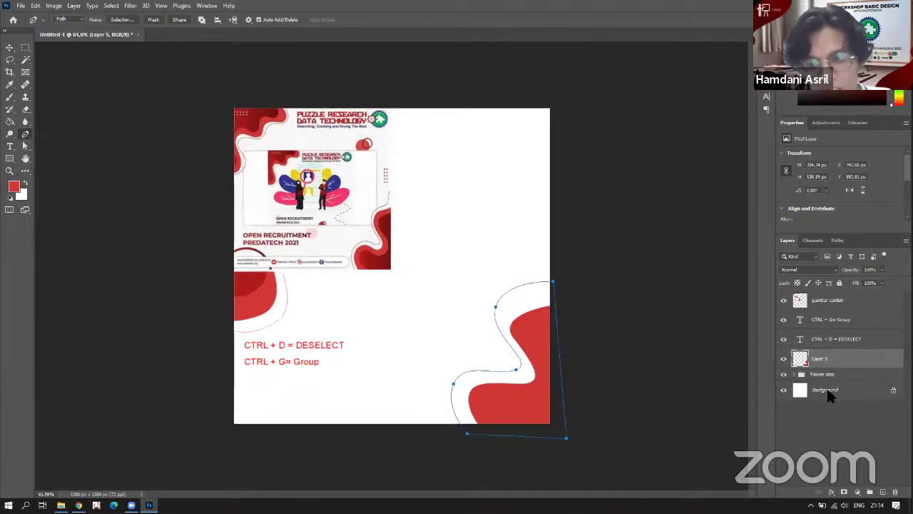
click(882, 492)
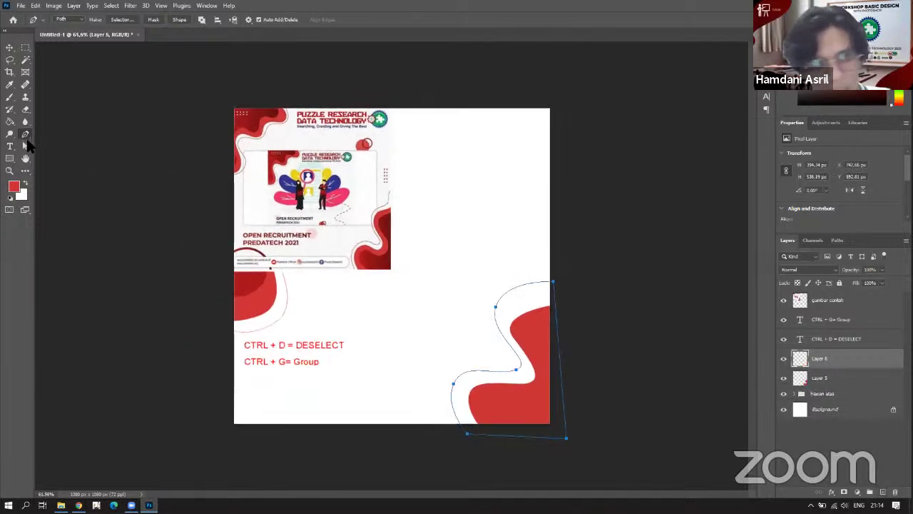
right_click(526, 320)
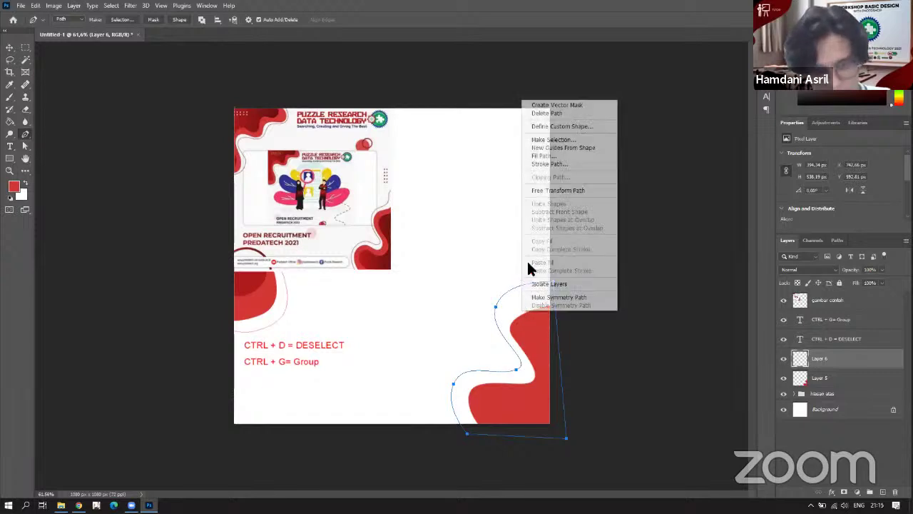
click(531, 140)
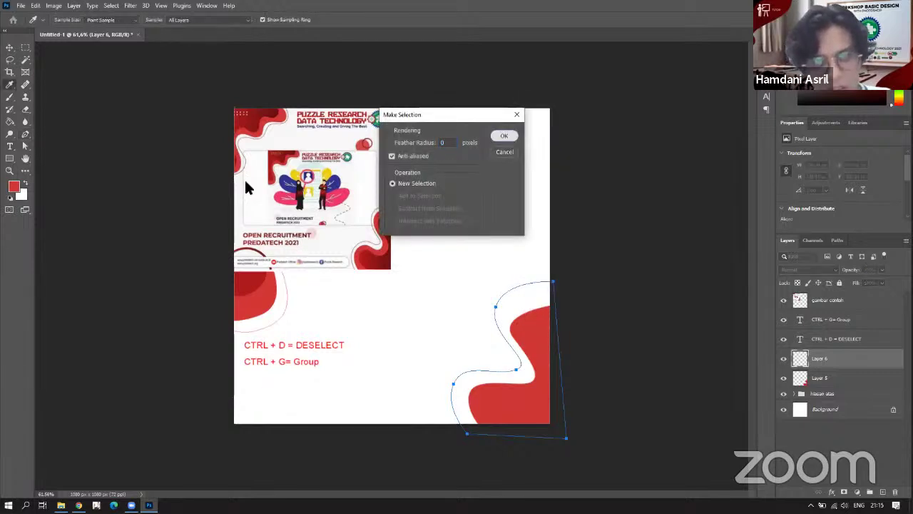
key(Return)
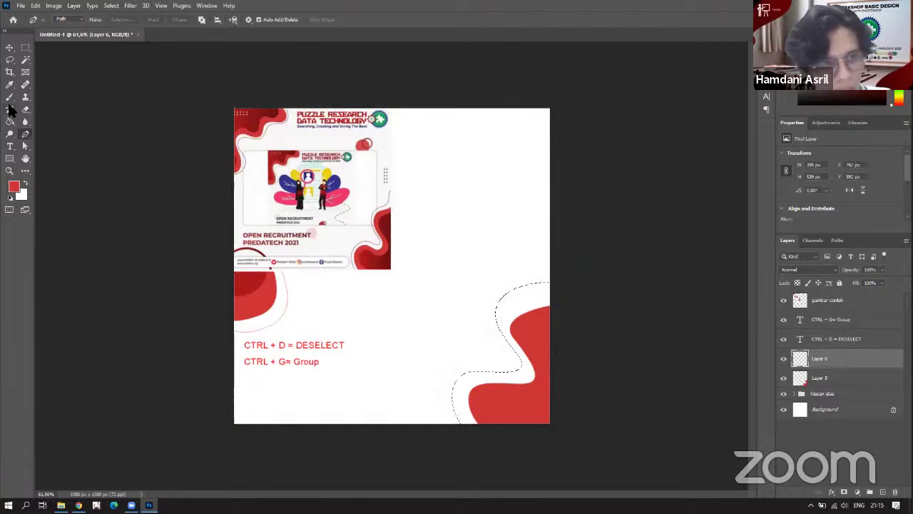
click(10, 84)
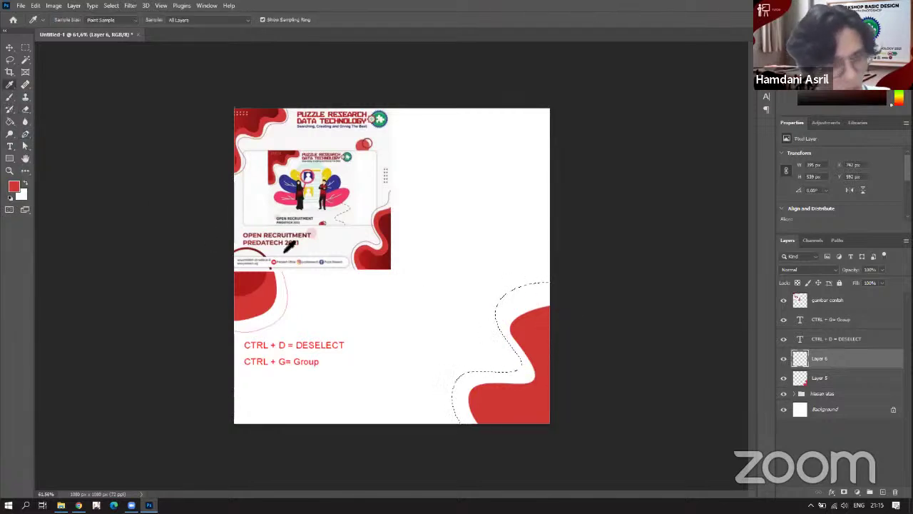
click(10, 121)
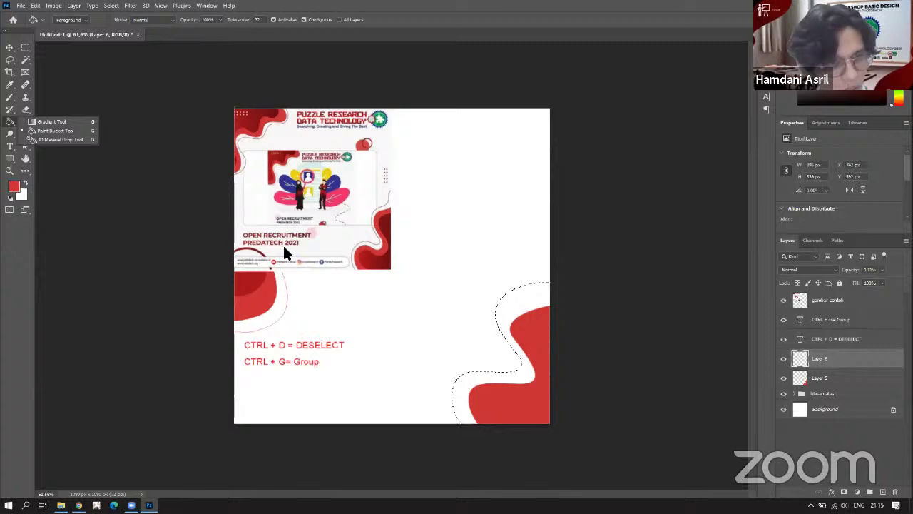
click(43, 131)
click(521, 298)
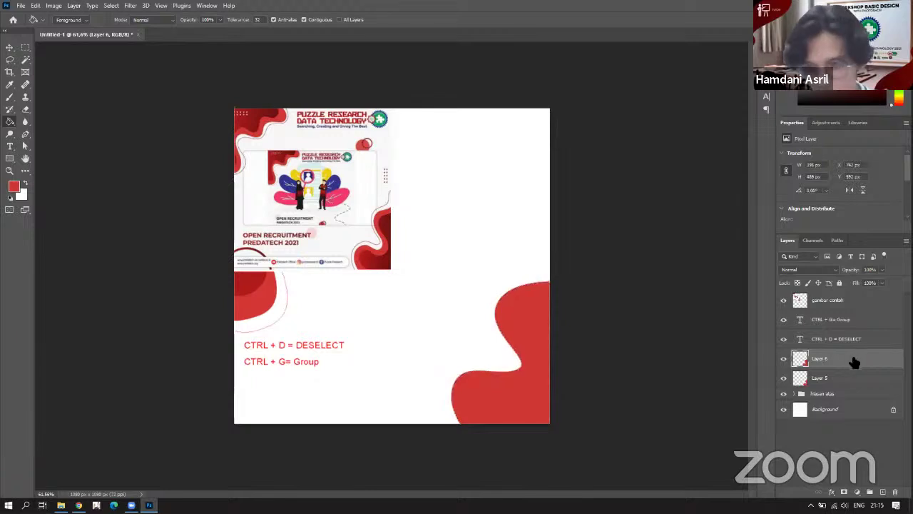
Move Layer 6 below Layer 5 and make Layer 5 the active layer.
key(ctrl+f)
drag(846, 367, 846, 377)
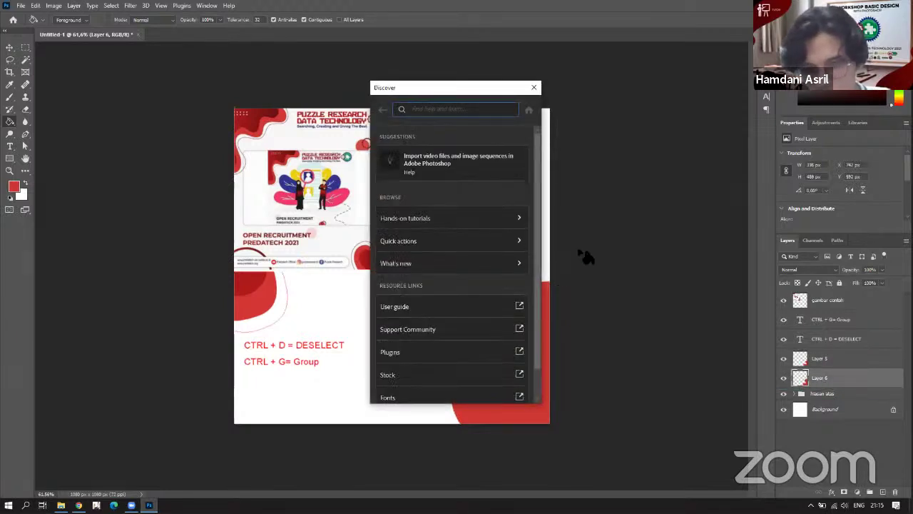
click(537, 88)
click(797, 361)
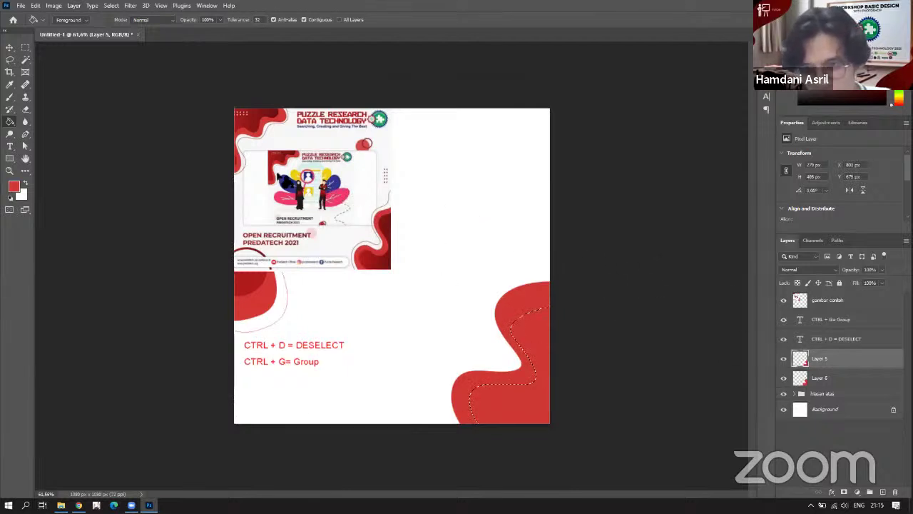
Fill the inner wave on Layer 5 with a dark-red-to-red gradient.
right_click(10, 121)
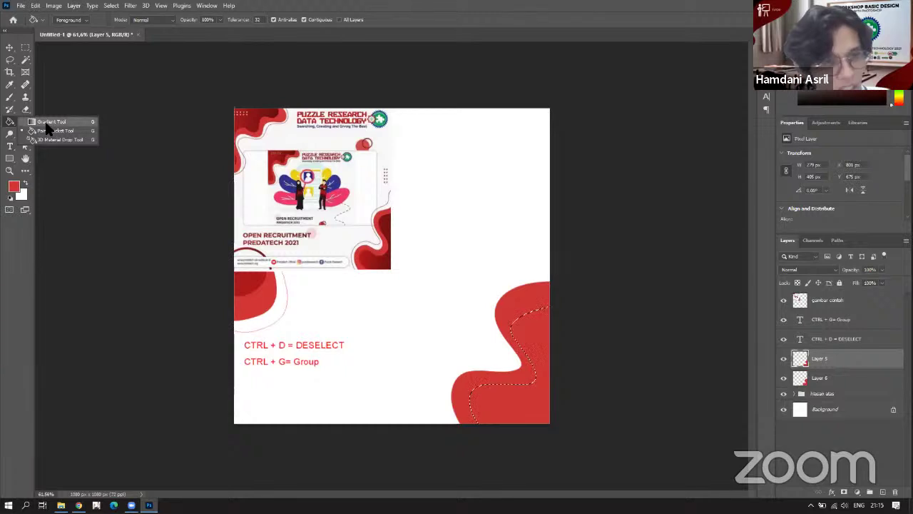
click(45, 124)
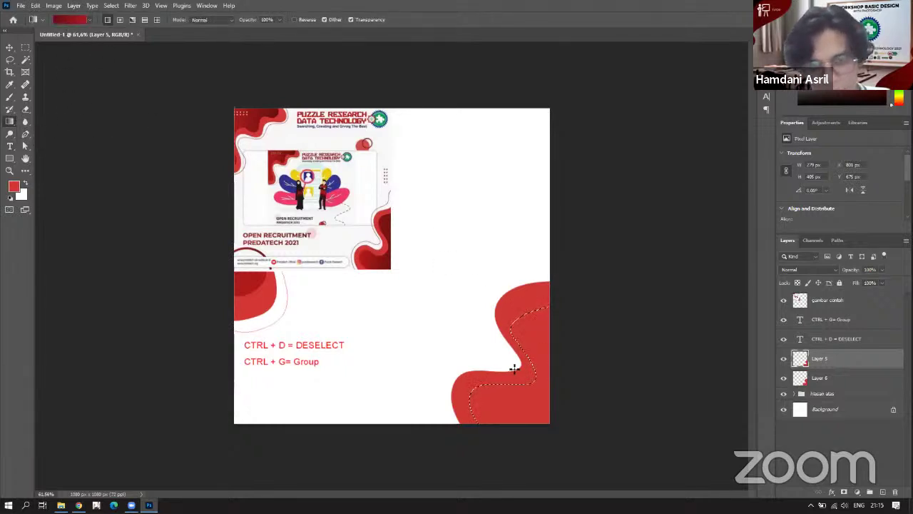
drag(550, 351, 540, 359)
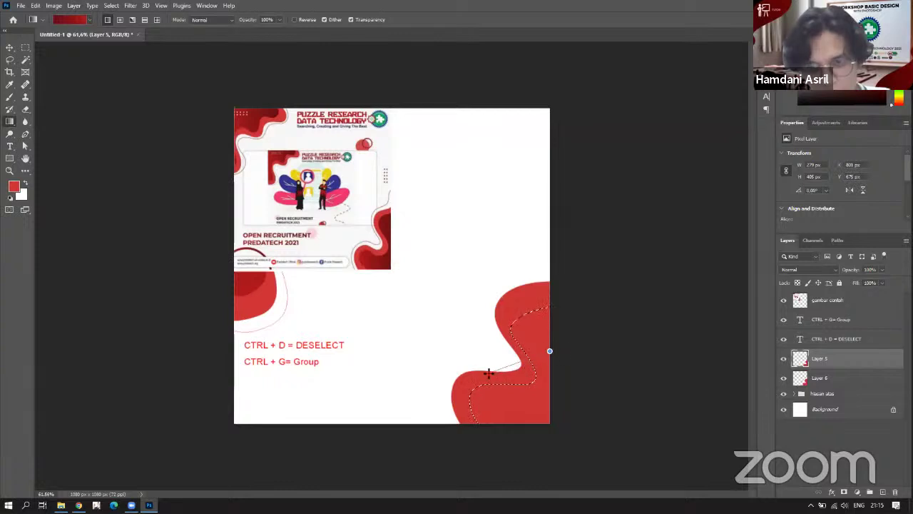
drag(481, 374, 490, 380)
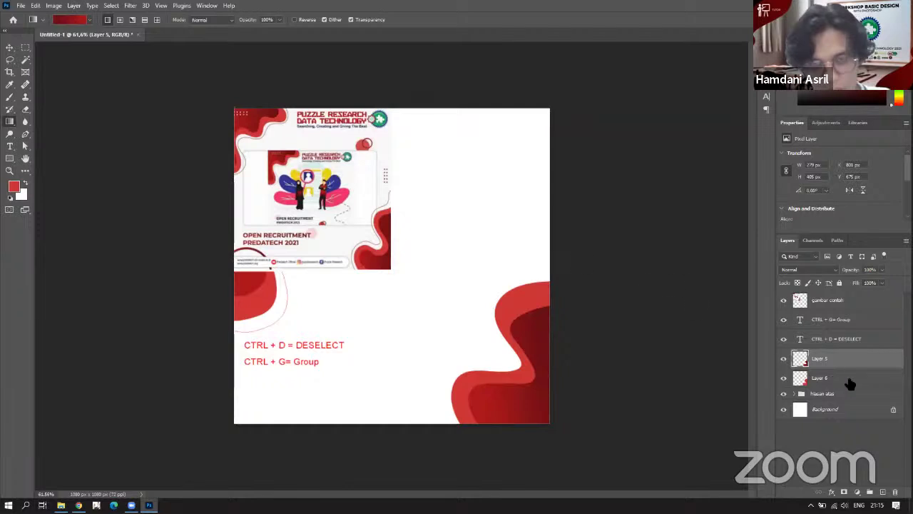
click(882, 492)
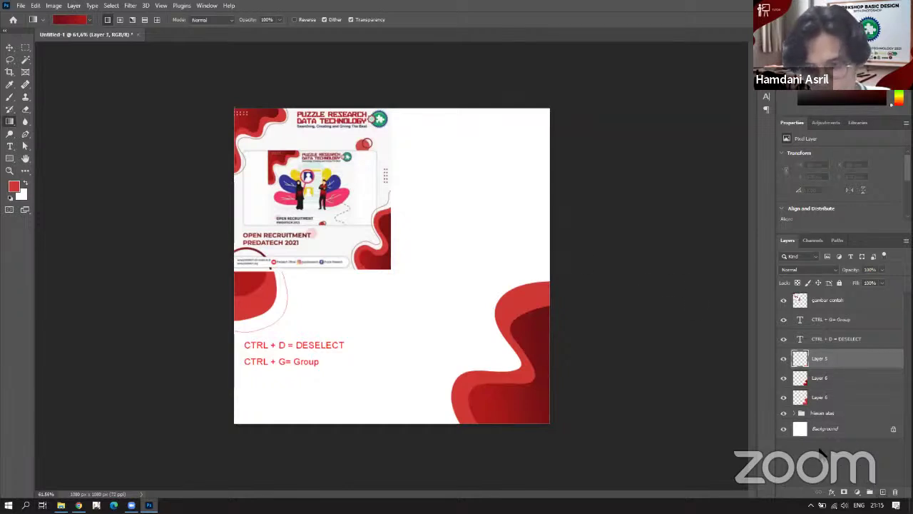
Draw a Pen path tracing an outer wave curve just outside the red waves.
key(p)
click(549, 234)
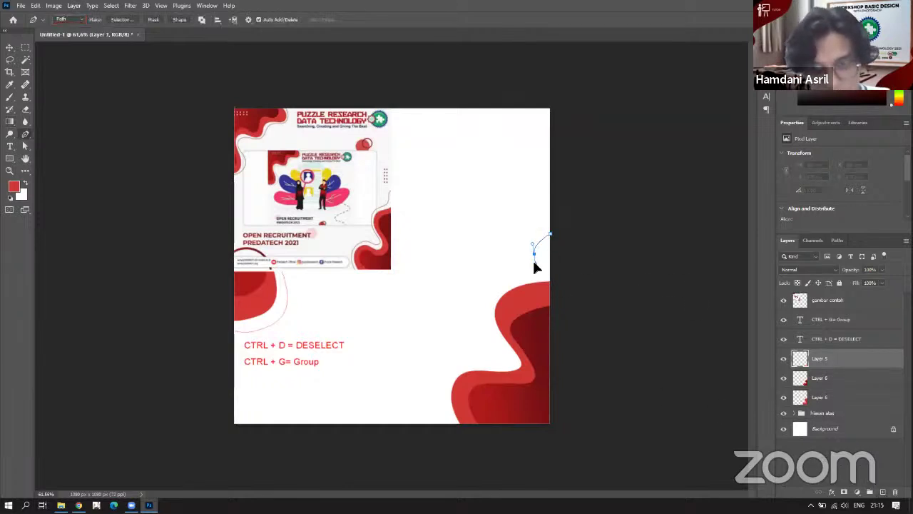
click(534, 263)
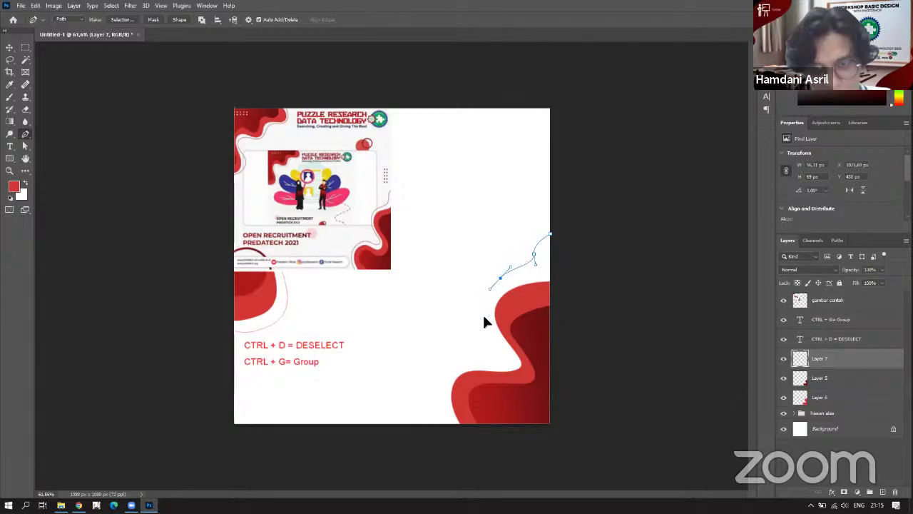
drag(482, 332, 448, 367)
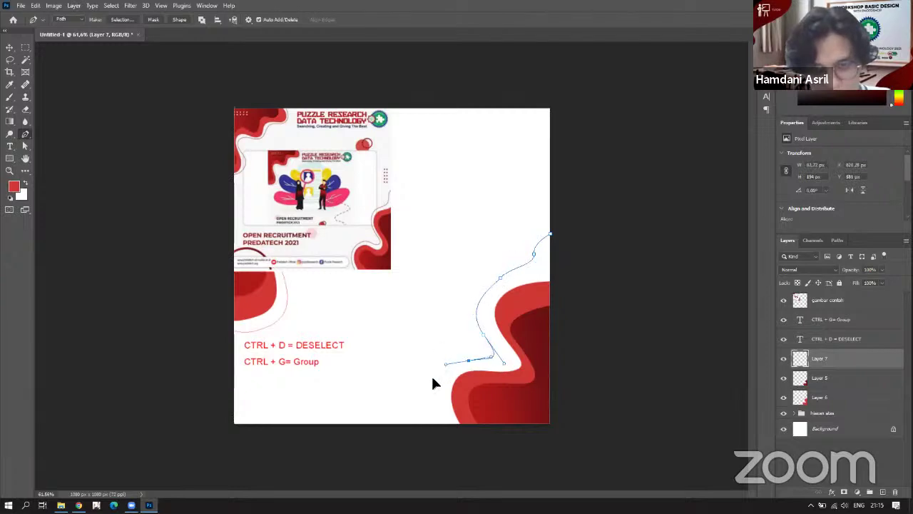
drag(443, 405, 585, 437)
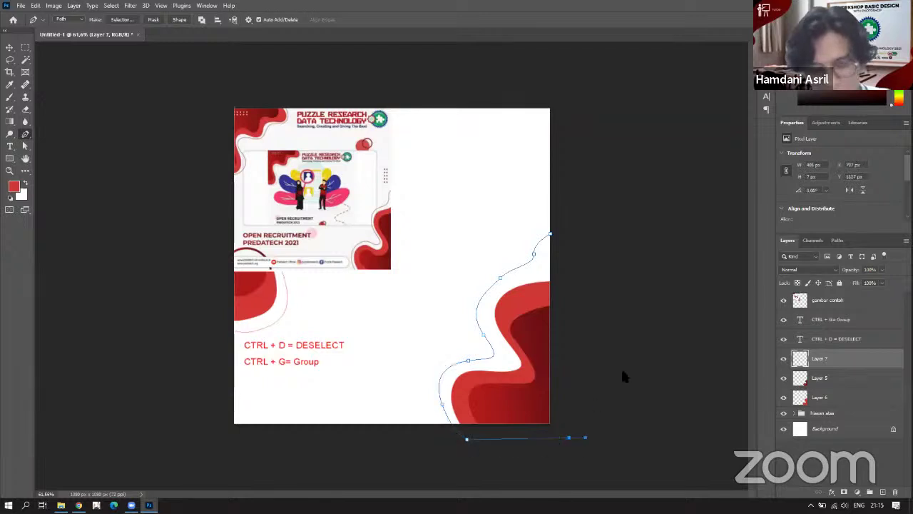
Stroke the path with the Pencil on Layer 7, leaving a thin wavy line, and hide the path.
right_click(515, 275)
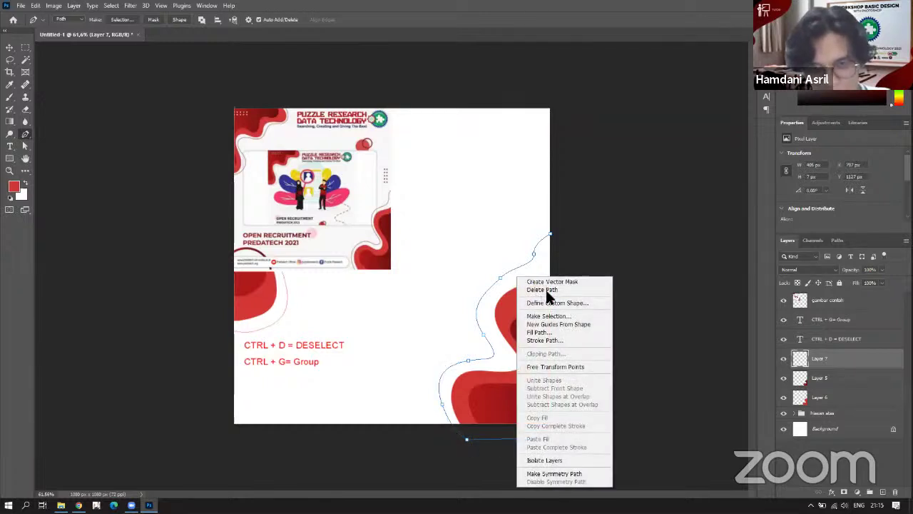
click(542, 340)
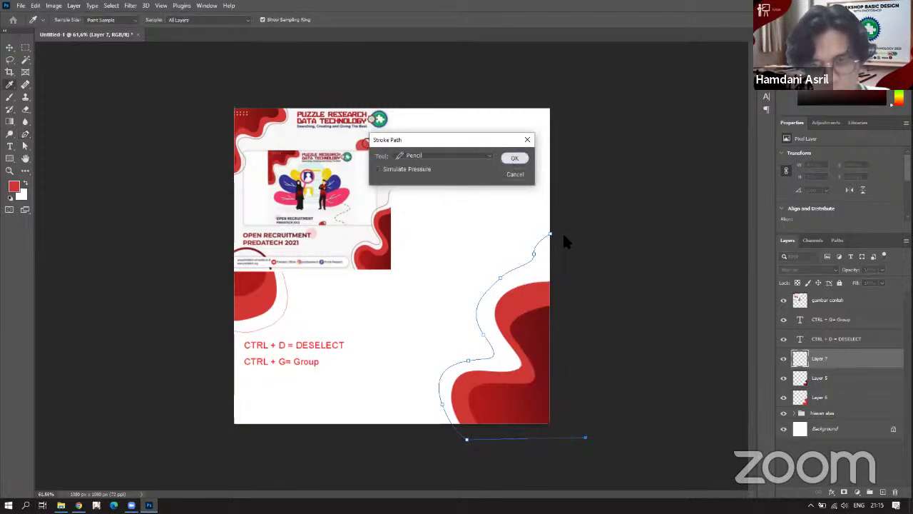
key(Return)
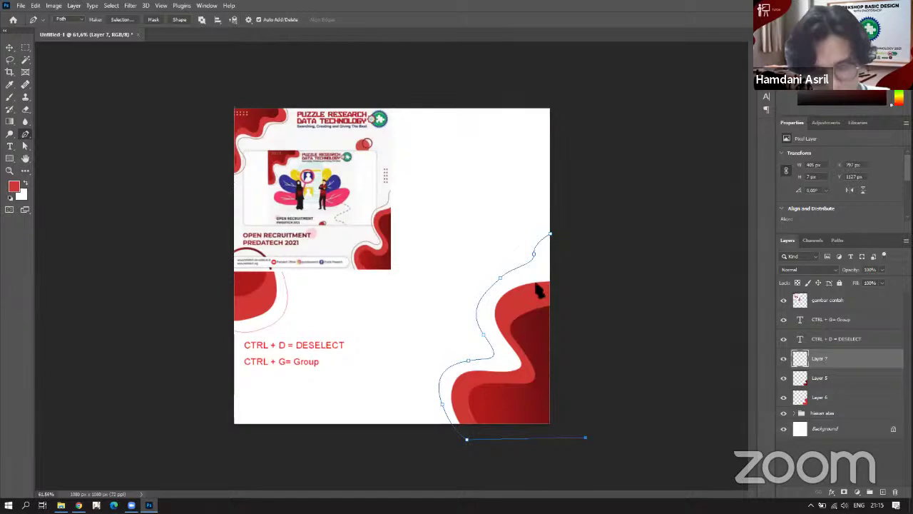
key(Return)
scroll(500, 287, up, 2)
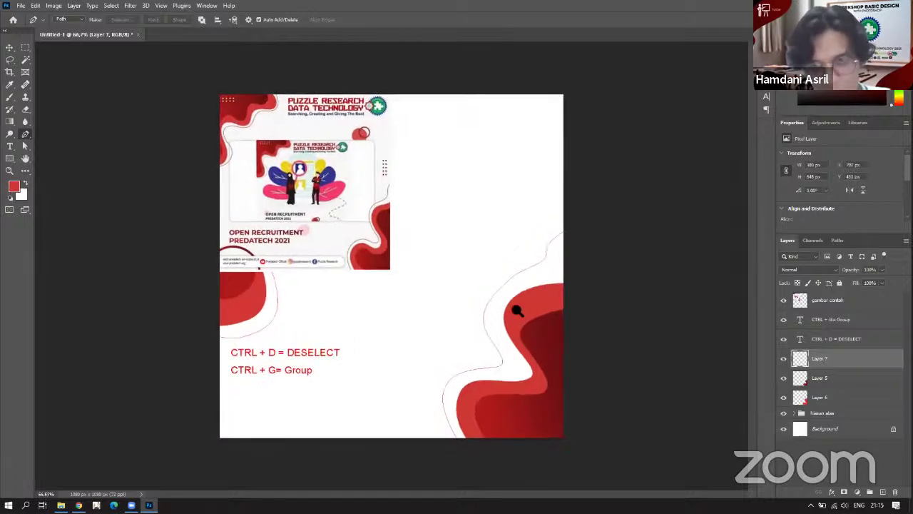
scroll(483, 292, down, 1)
scroll(483, 291, down, 1)
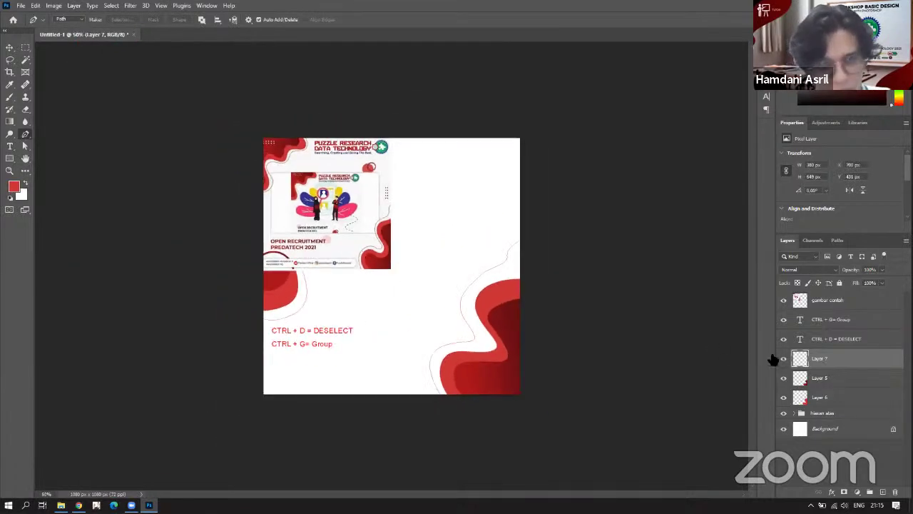
Group Layers 5, 6 and 7 into a group named 'hiasan bawah'.
key(v)
shift+click(823, 401)
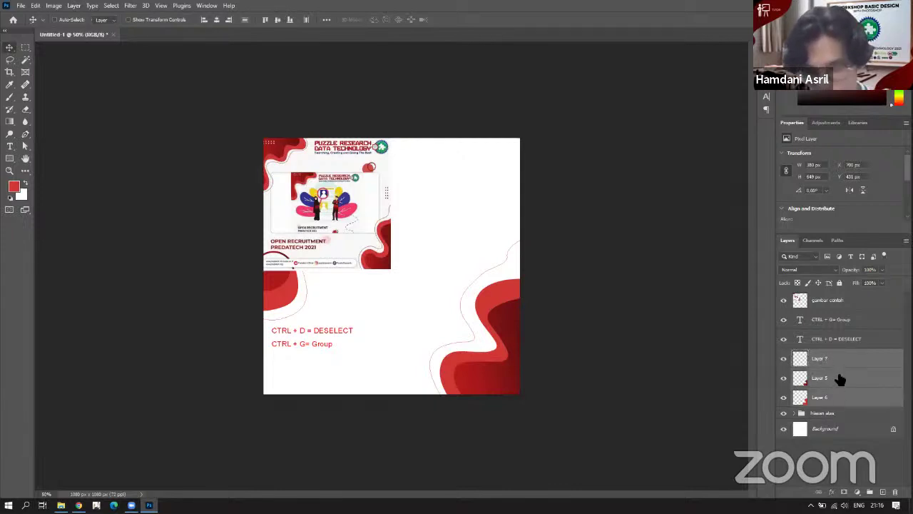
key(ctrl+g)
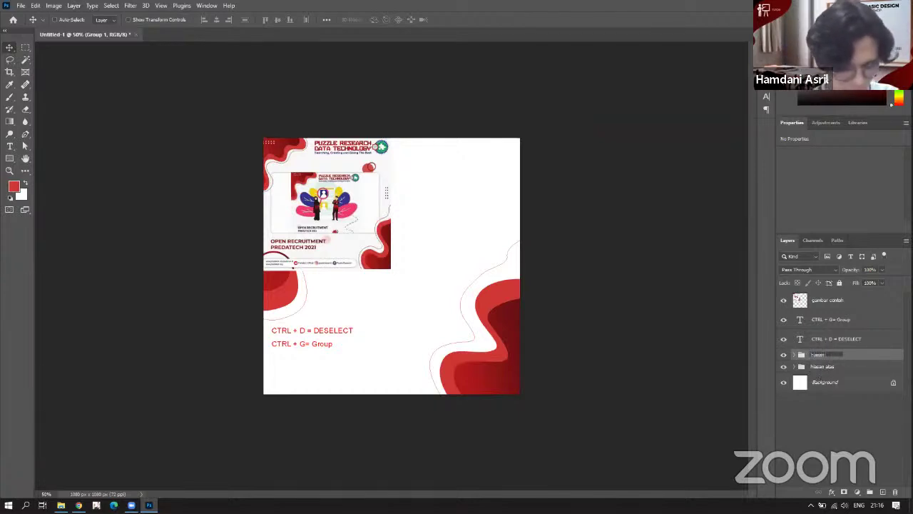
key(Return)
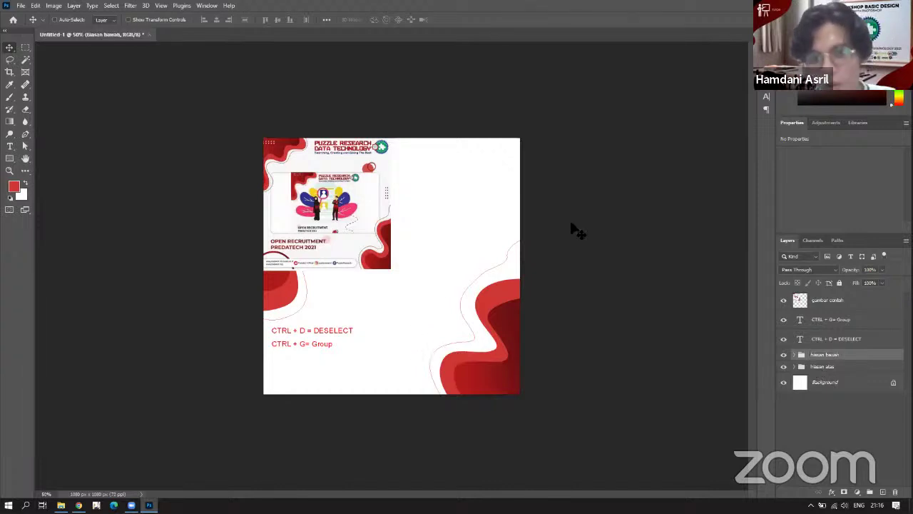
Move the gambar contoh image down and right toward the canvas centre.
click(785, 308)
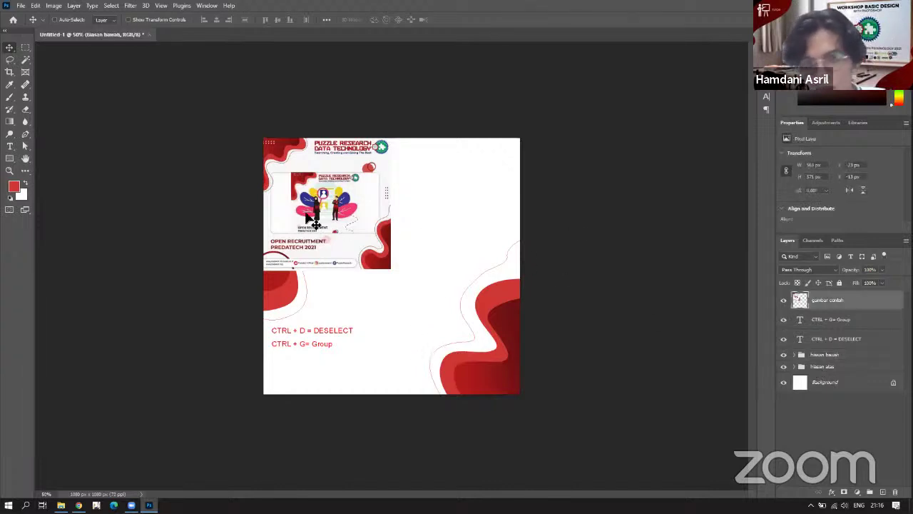
drag(316, 216, 364, 282)
drag(389, 222, 379, 234)
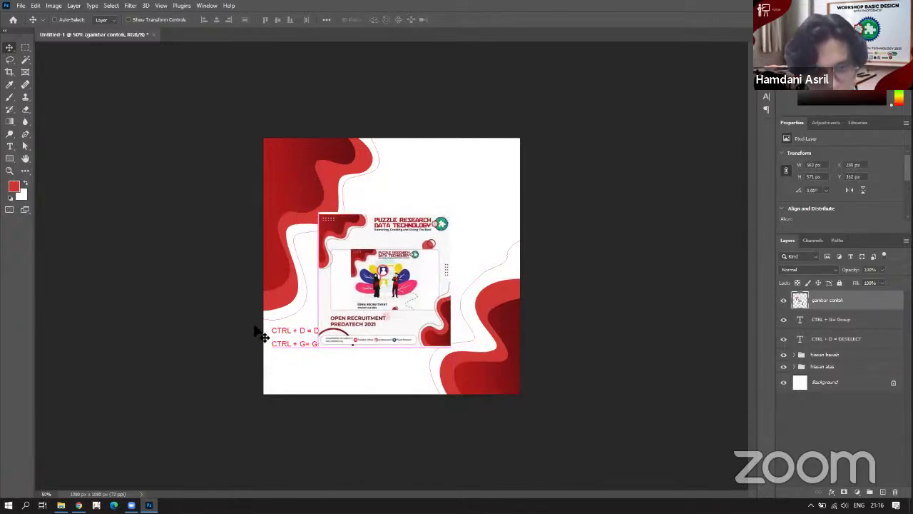
Open the Work (F:) > PREDATECH > DESIGN PREDATECH folder in File Explorer.
key(alt+Tab)
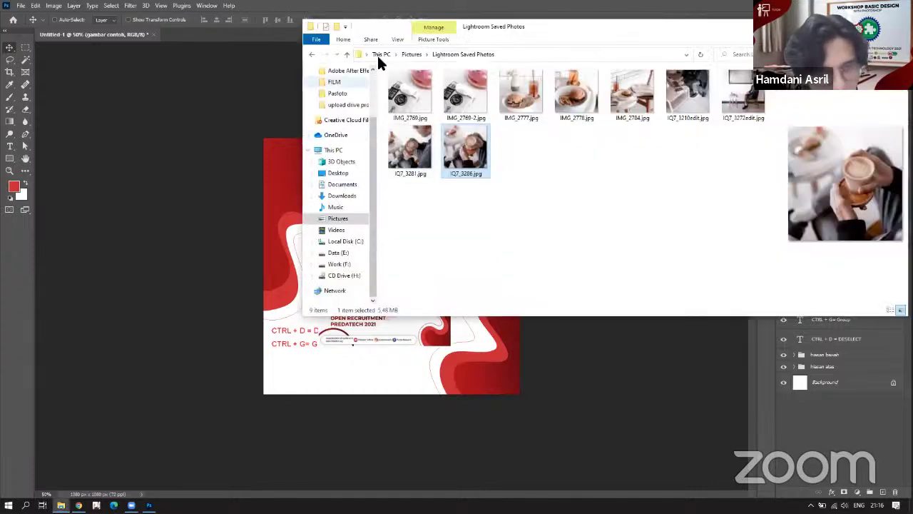
click(343, 256)
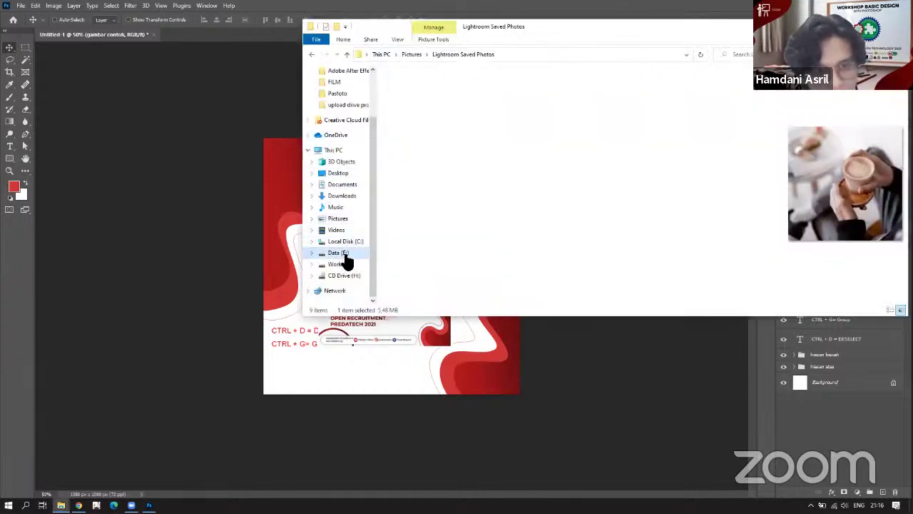
click(346, 263)
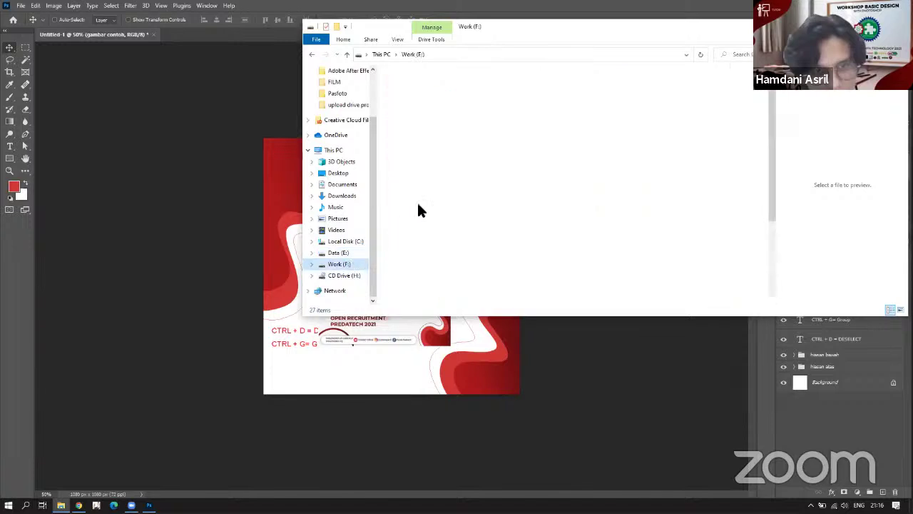
scroll(421, 216, down, 1)
double_click(413, 261)
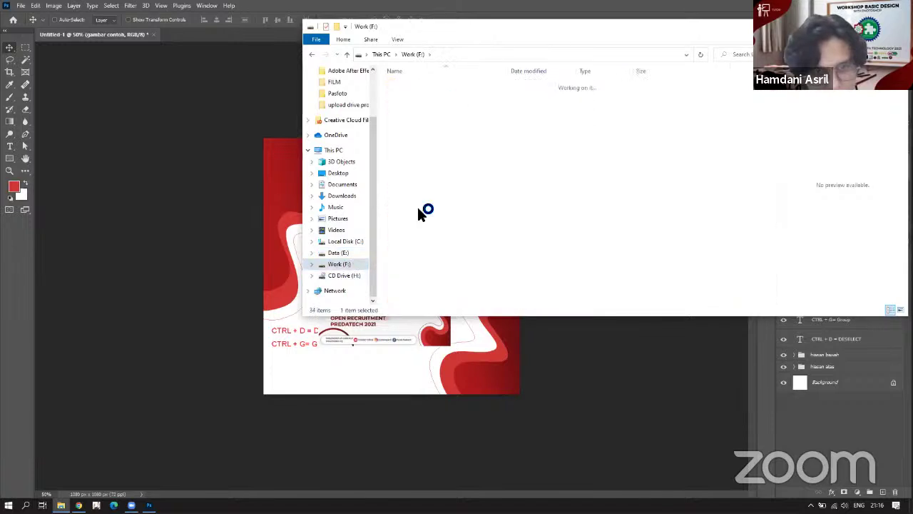
click(416, 86)
double_click(416, 86)
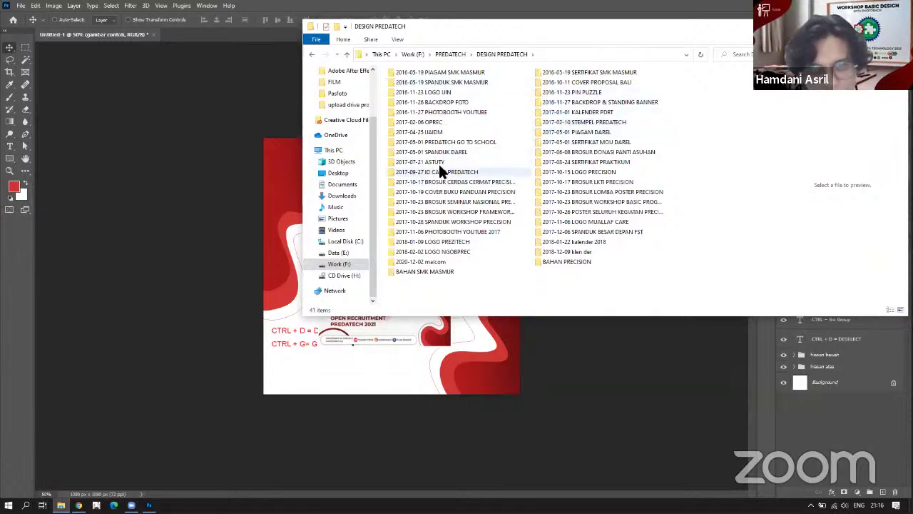
Browse the GO TO SCHOOL, PHOTOBOOTH YOUTUBE, BACKDROP FOTO and LOGO UIN folders looking for the logo.
click(440, 142)
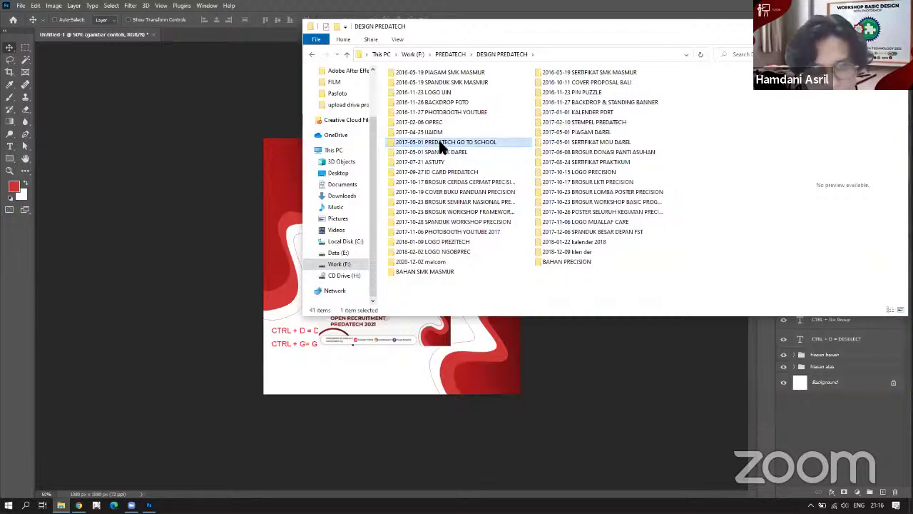
double_click(440, 143)
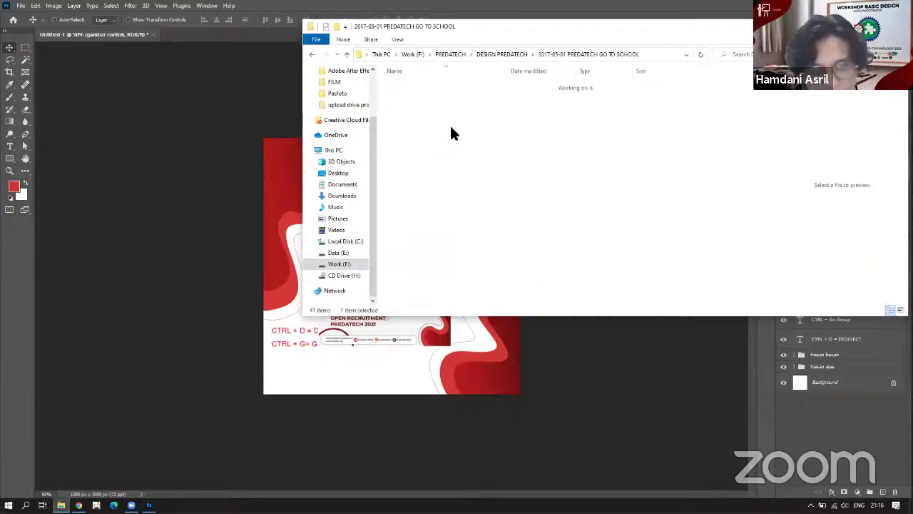
click(513, 54)
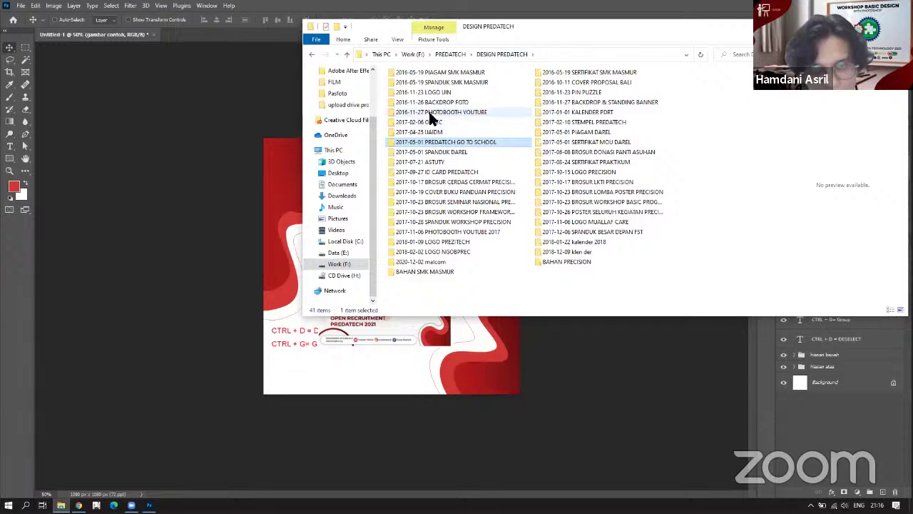
double_click(430, 114)
click(510, 54)
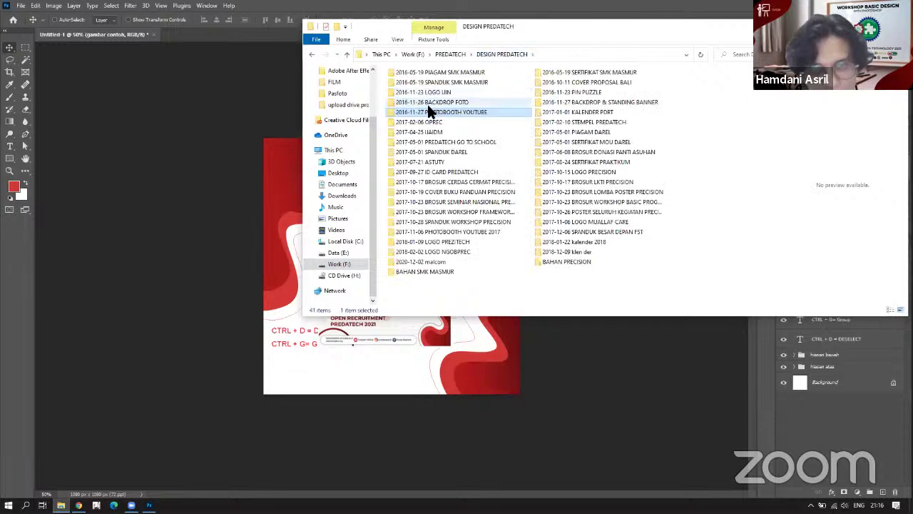
double_click(428, 104)
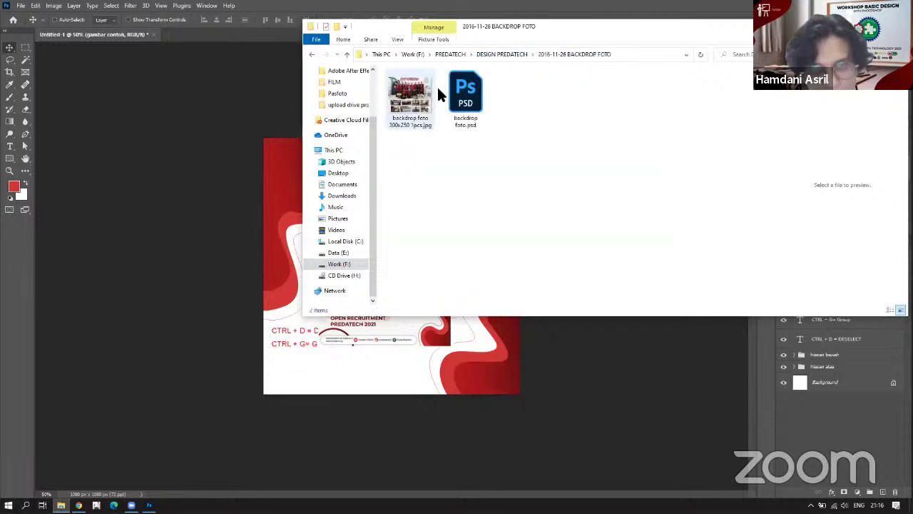
click(506, 54)
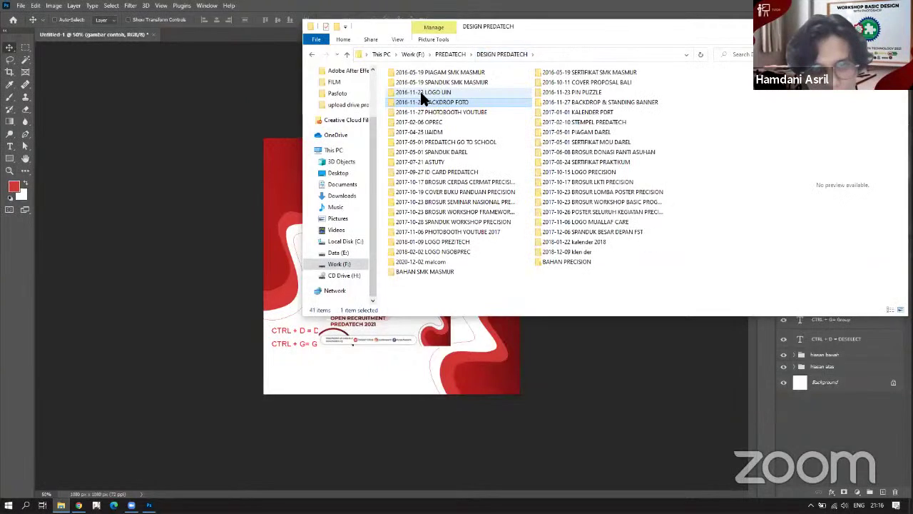
double_click(420, 92)
click(452, 54)
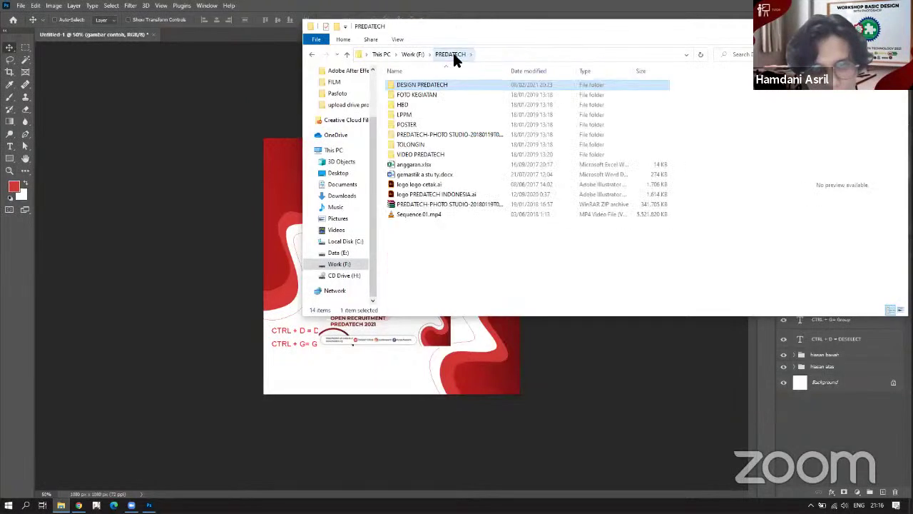
double_click(421, 85)
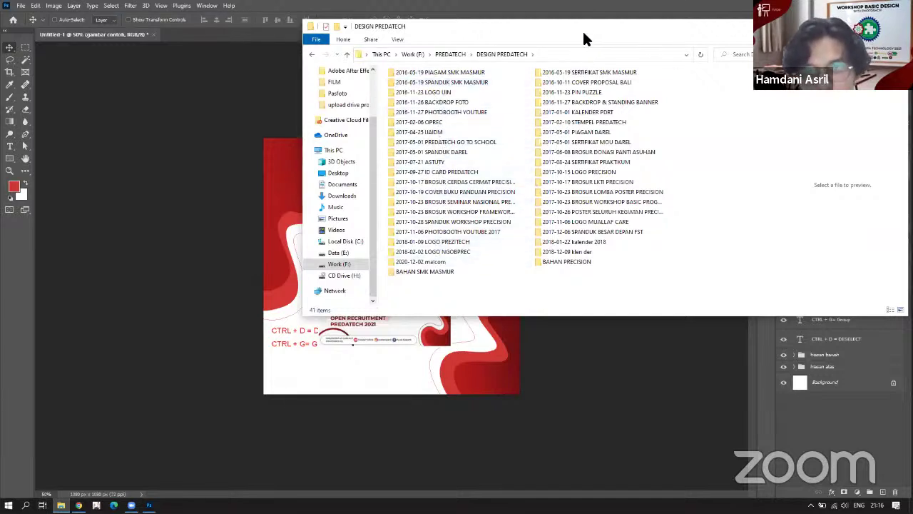
Open the 2016-11-23 PIN PUZZLE folder and select pin puzzle.png.
drag(582, 29, 504, 59)
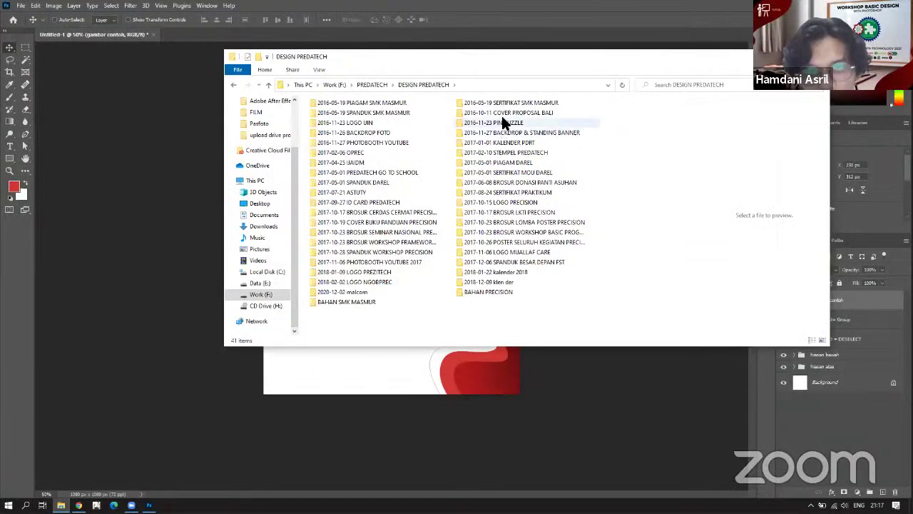
double_click(502, 131)
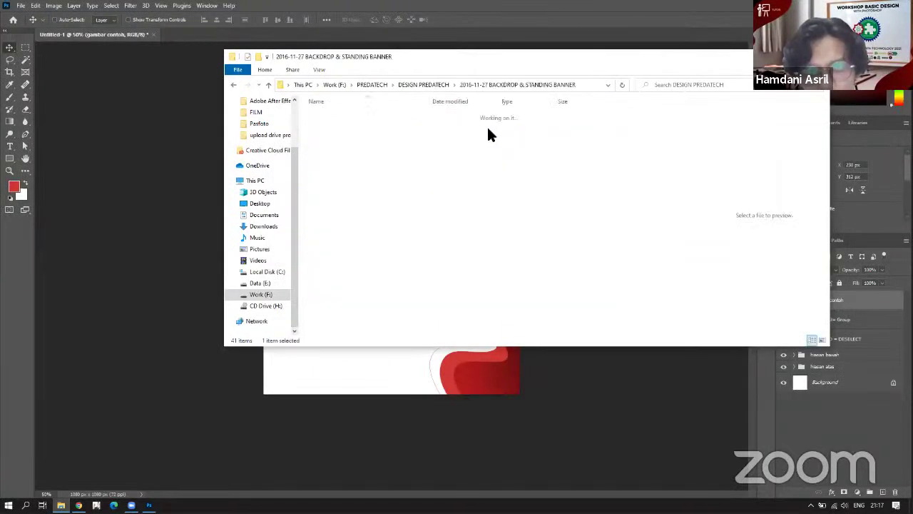
click(433, 85)
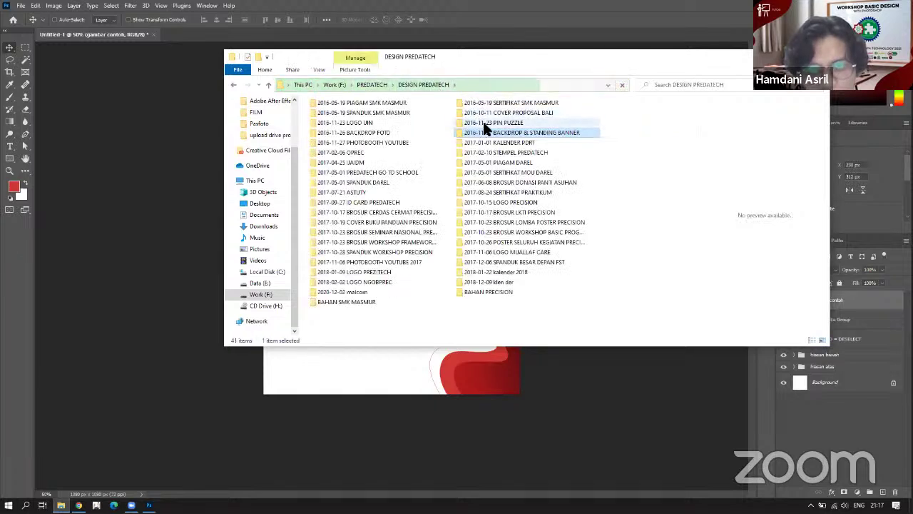
click(488, 124)
double_click(487, 123)
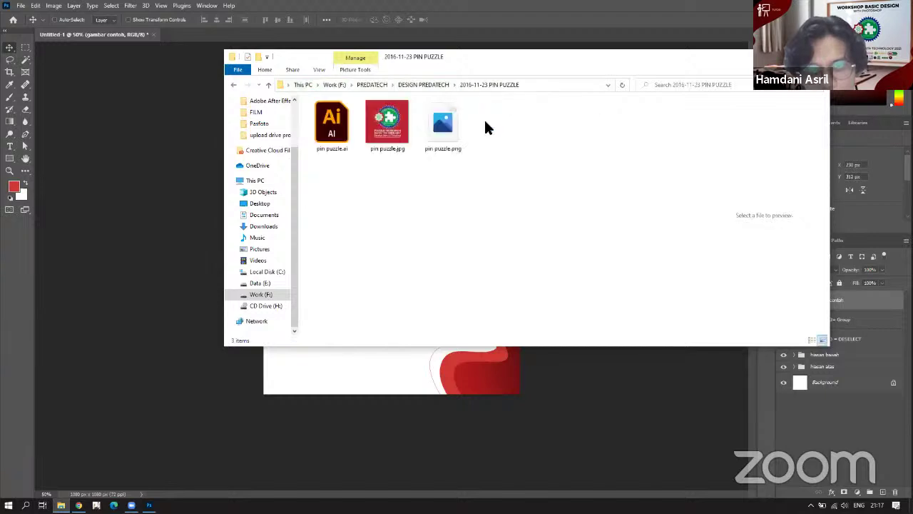
click(435, 82)
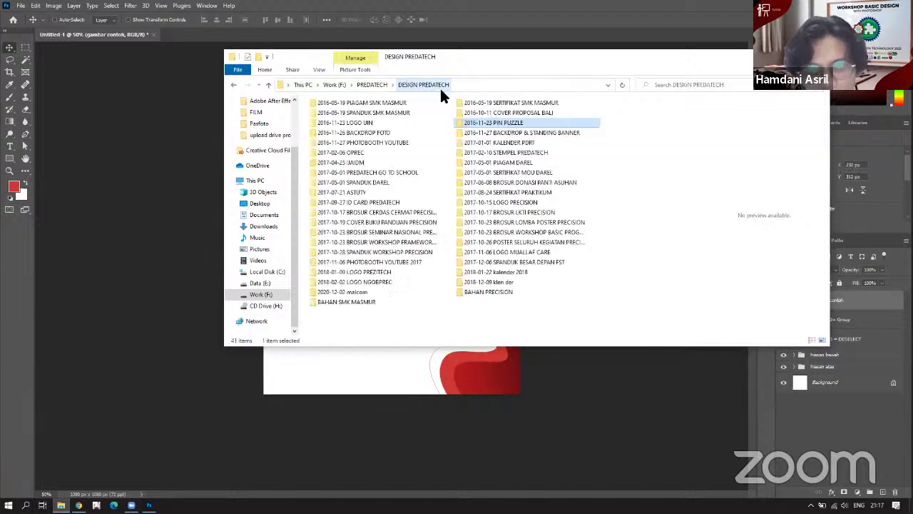
double_click(478, 127)
click(439, 123)
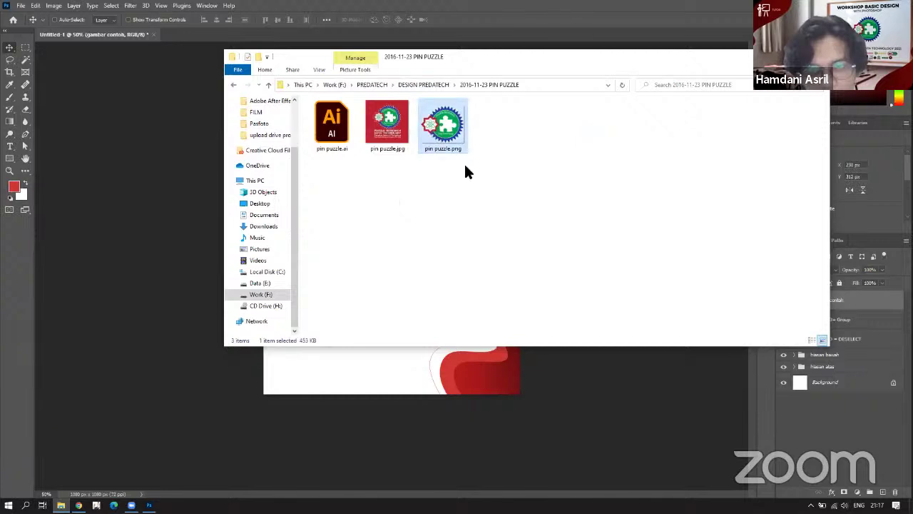
Place pin puzzle.png small in the top-right corner and move its layer below gambar contoh.
drag(450, 125, 350, 359)
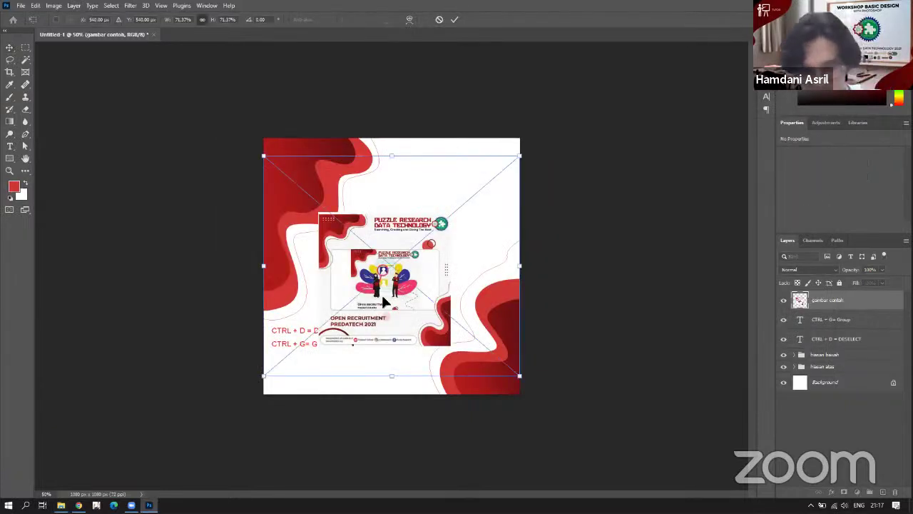
drag(520, 157, 469, 178)
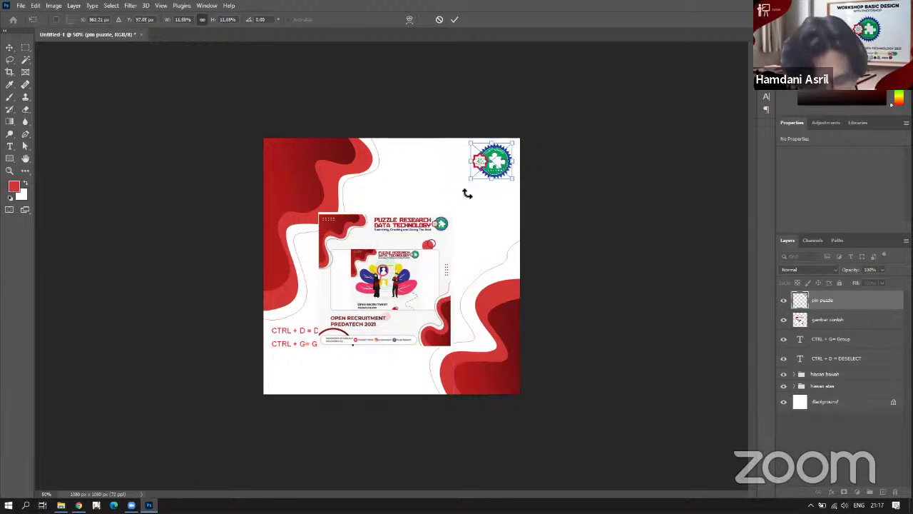
key(Return)
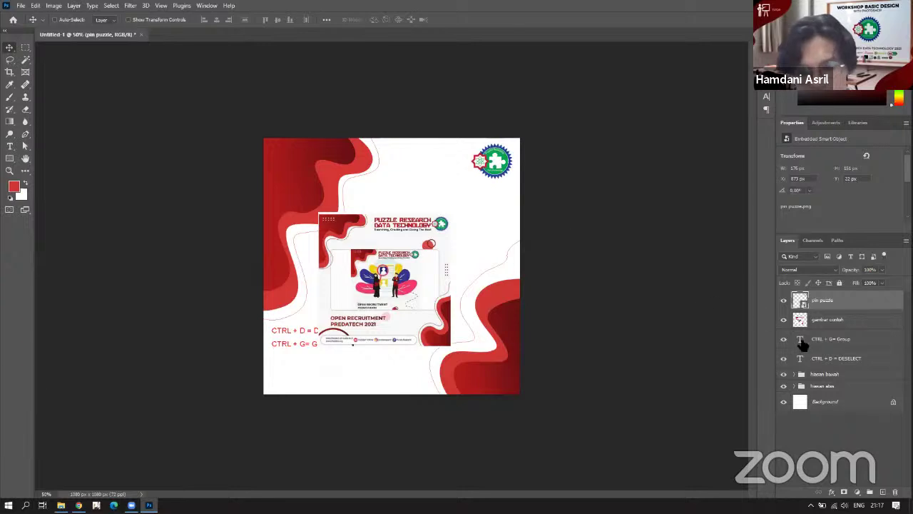
mouse_move(817, 311)
mouse_down()
mouse_move(831, 313)
mouse_move(827, 324)
mouse_up()
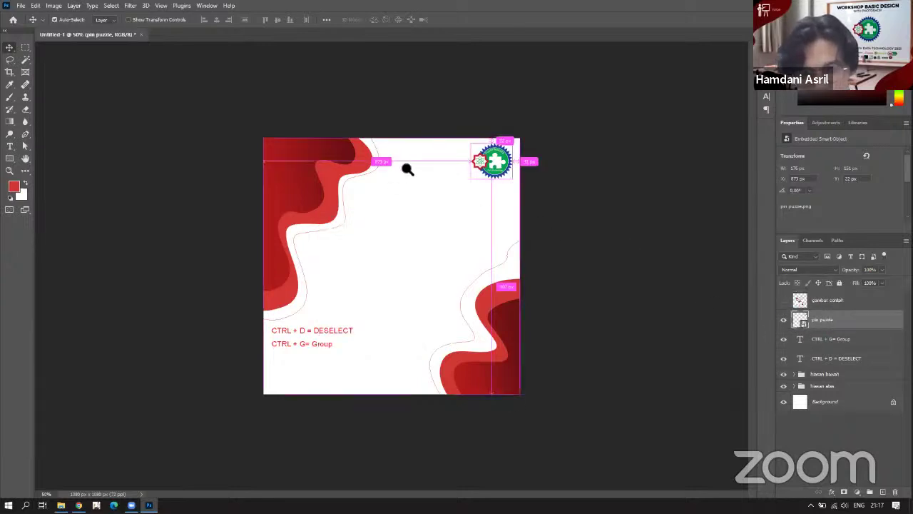
key(ctrl+equal)
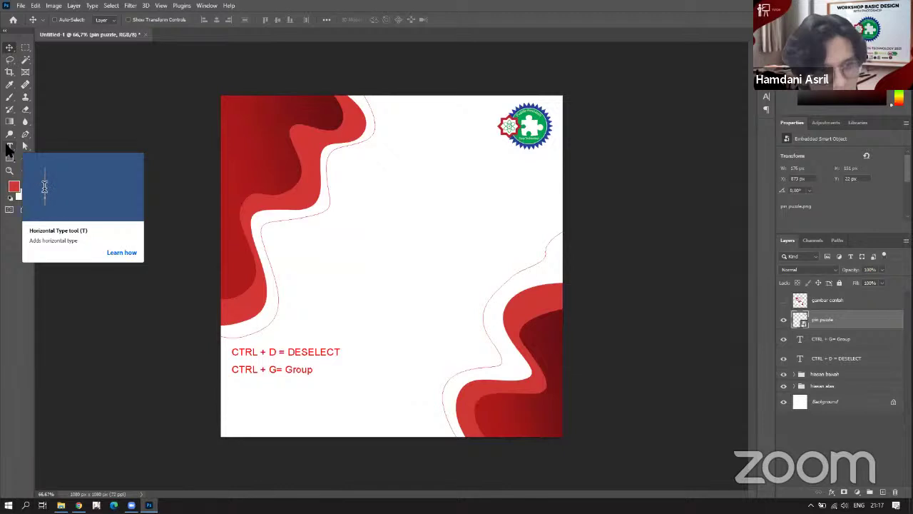
Add a 'Puzzle Research' text line and move it up beside the logo.
click(10, 147)
click(396, 167)
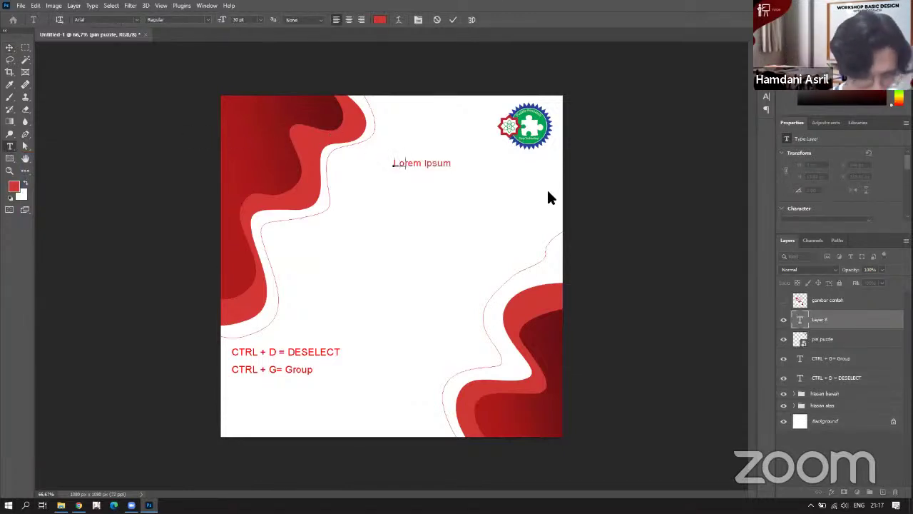
text(Puzzle Research)
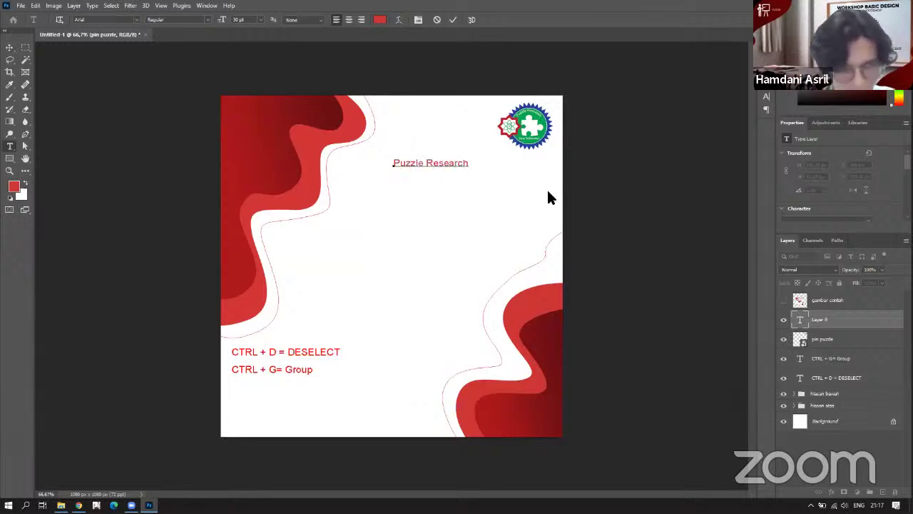
key(ctrl+Return)
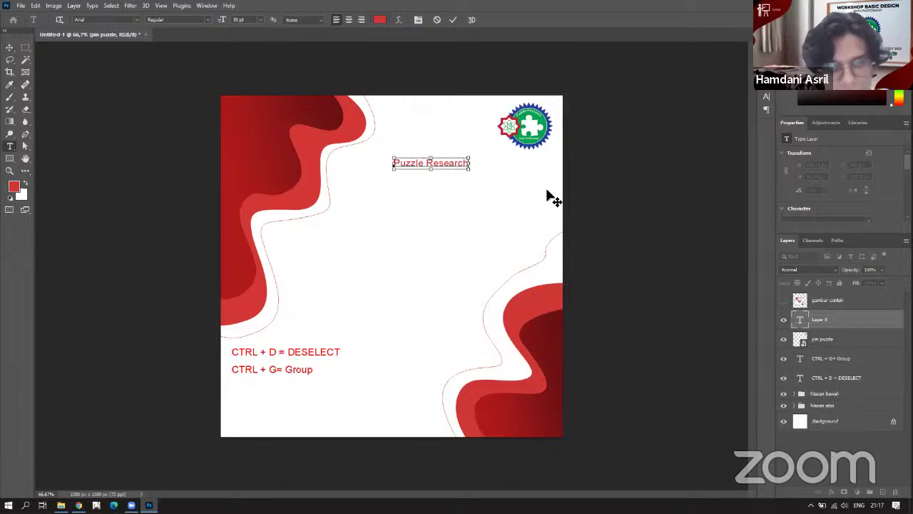
key(alt+Tab)
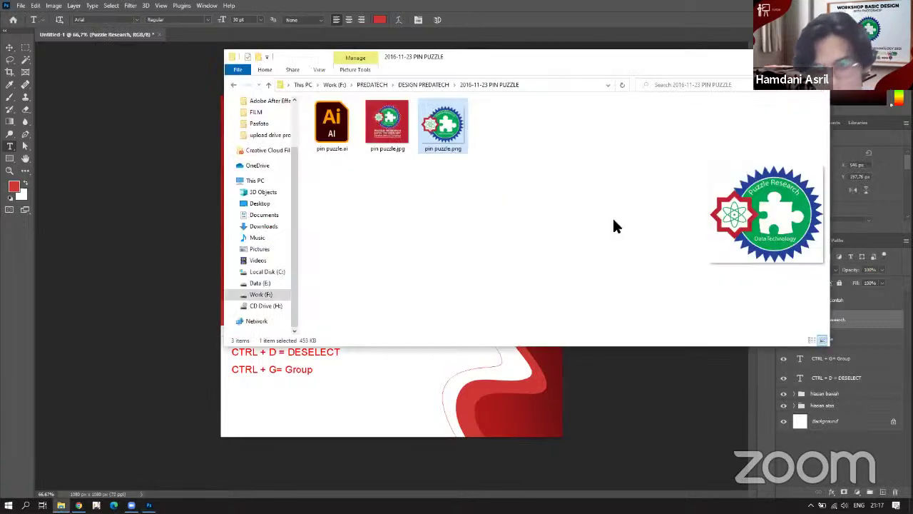
key(alt+Tab)
click(783, 300)
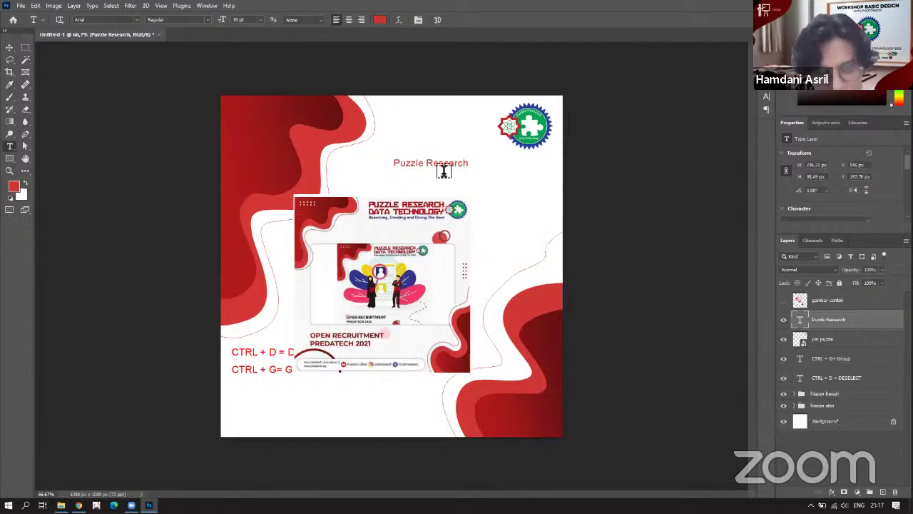
key(v)
drag(441, 173, 387, 127)
key(Return)
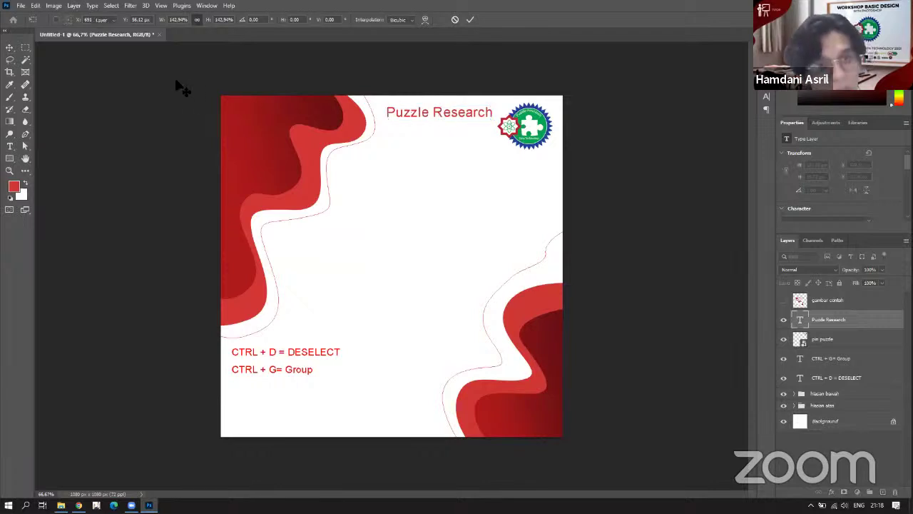
Set the heading in Baby Universe and scale it down to about three quarters.
double_click(416, 114)
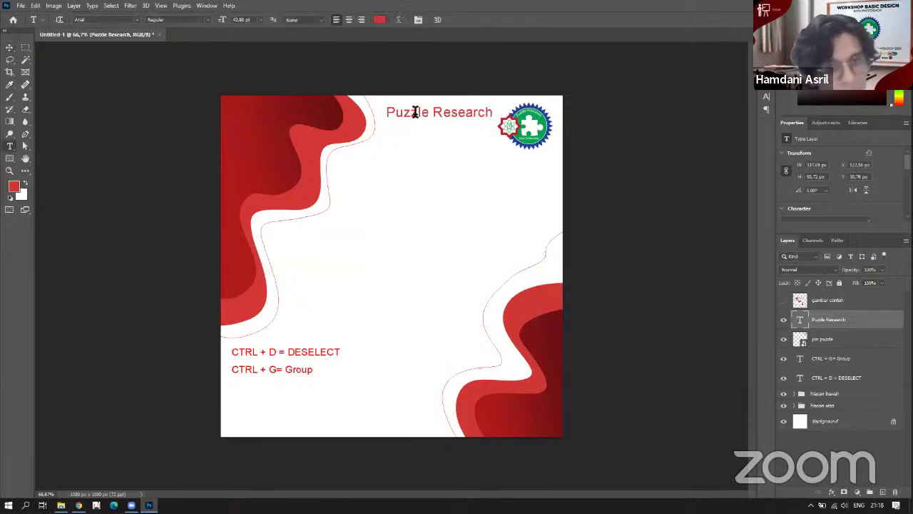
click(133, 19)
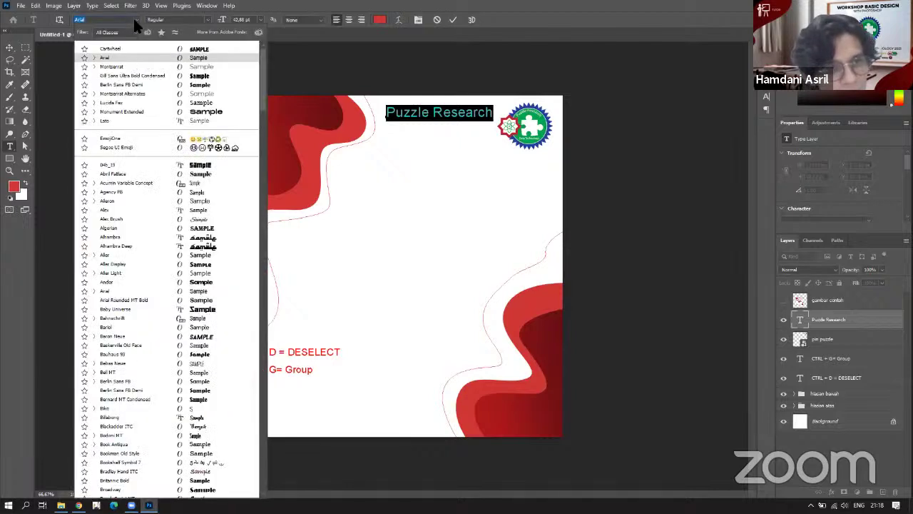
click(162, 312)
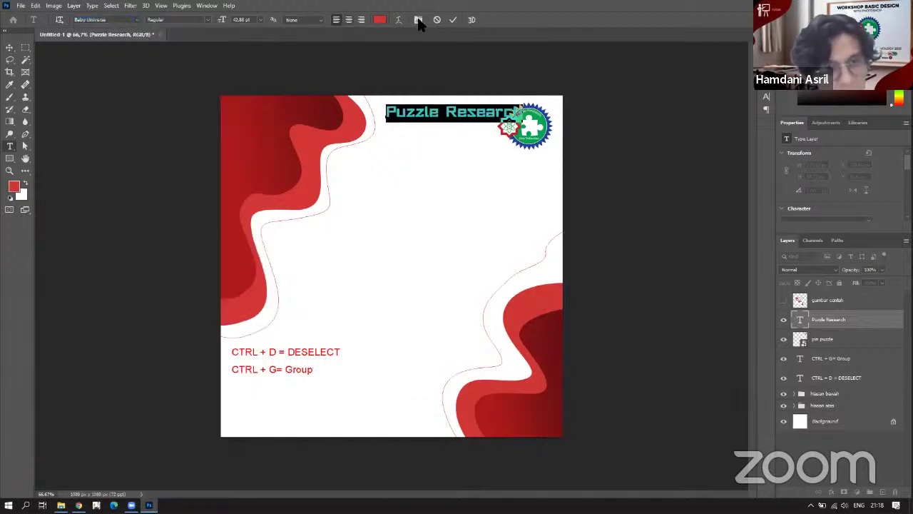
click(453, 19)
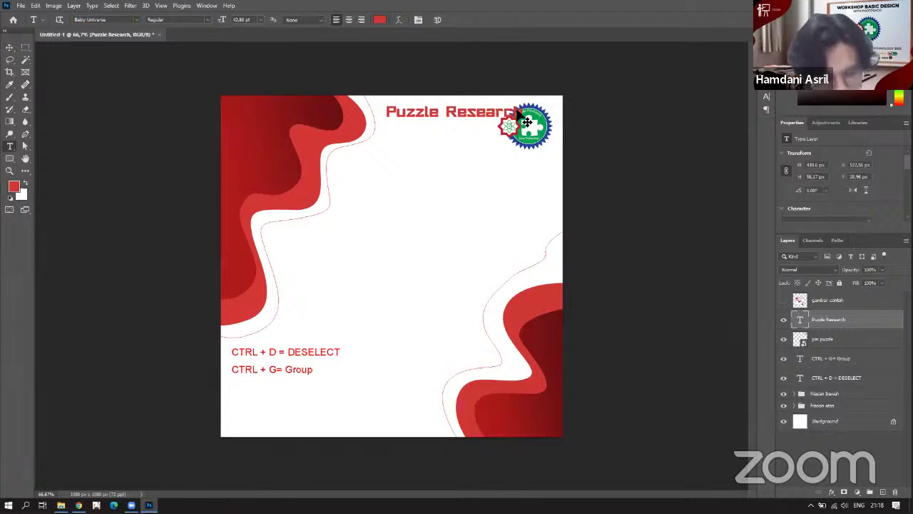
key(ctrl+t)
drag(519, 107, 464, 129)
Duplicate the heading one line below and change the copy to 'Data Technology'.
key(Return)
key(ctrl+alt+t)
key(Return)
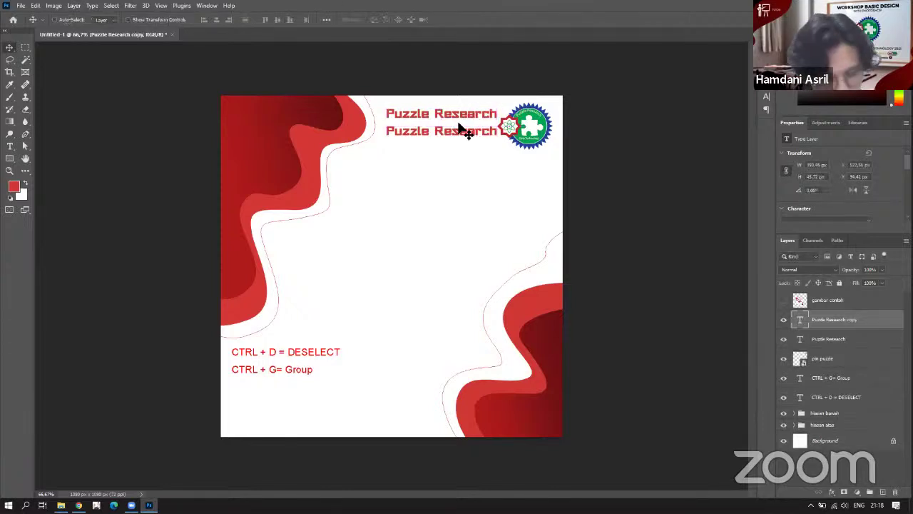
key(t)
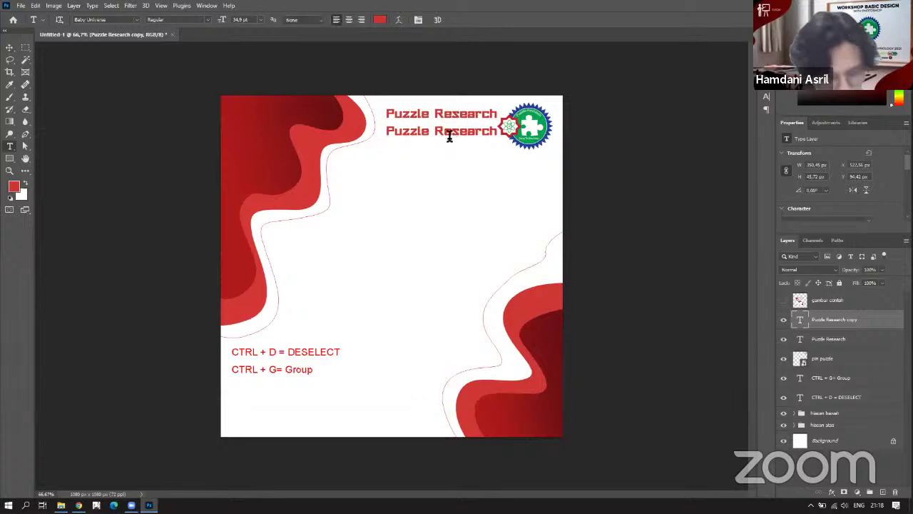
key(ctrl+plus)
click(444, 191)
key(ctrl+a)
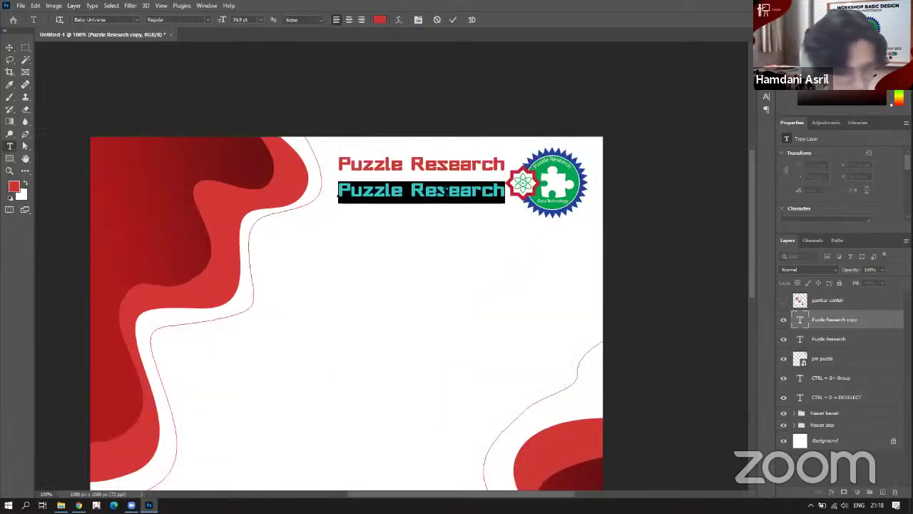
key(Left)
key(ctrl+a)
text(Dat)
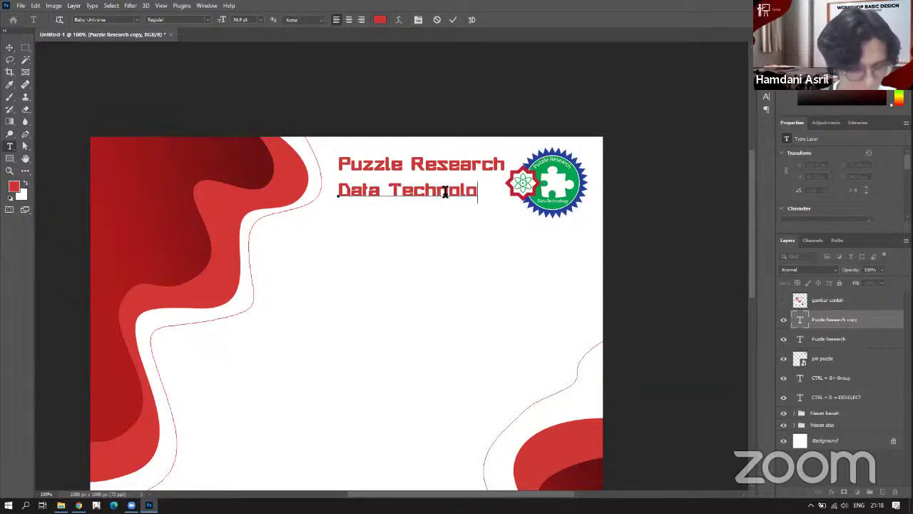
text(a Technology)
key(ctrl+Return)
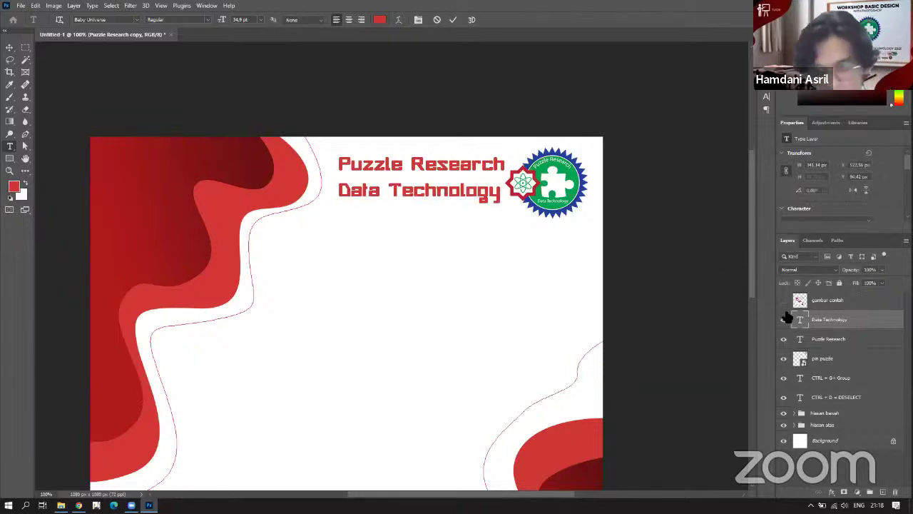
Retype both lines in capitals as 'DATA TECHNOLOGY' and 'PUZZLE RESEARCH'.
click(784, 299)
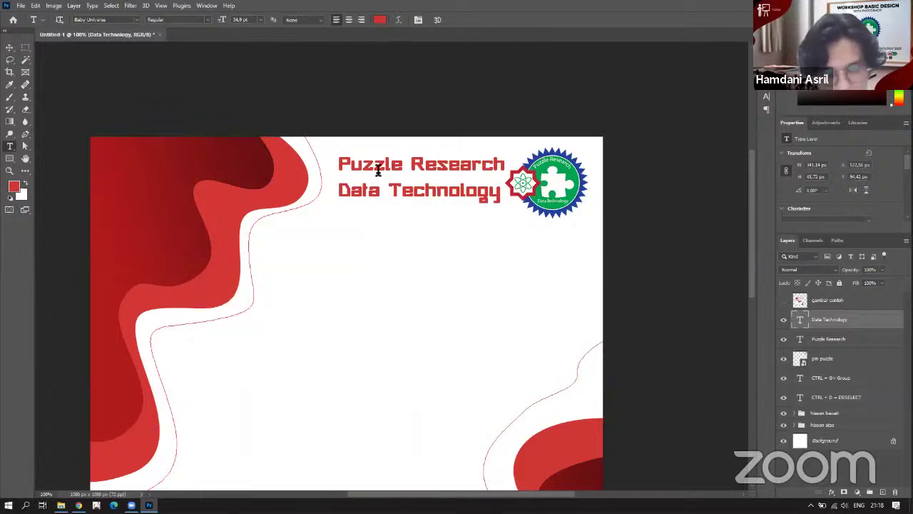
drag(350, 190, 499, 193)
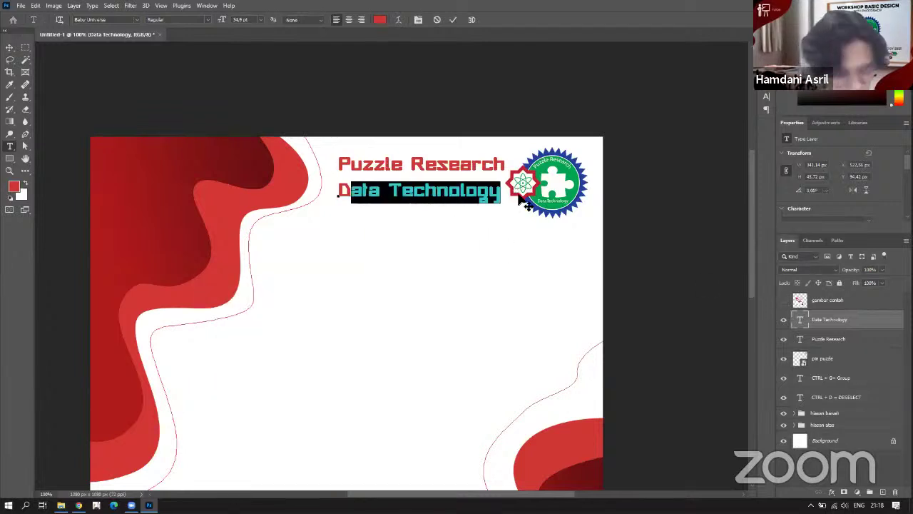
text(ATA TECHNOLOGY)
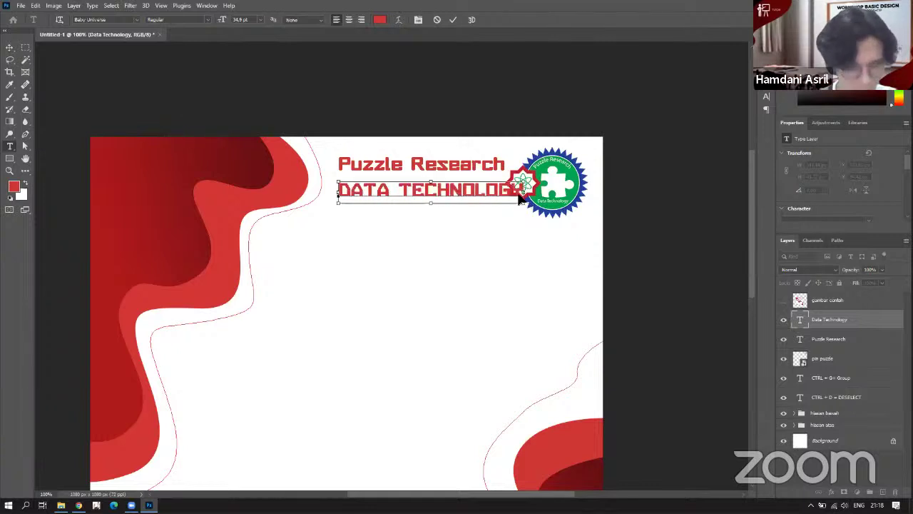
key(ctrl+Return)
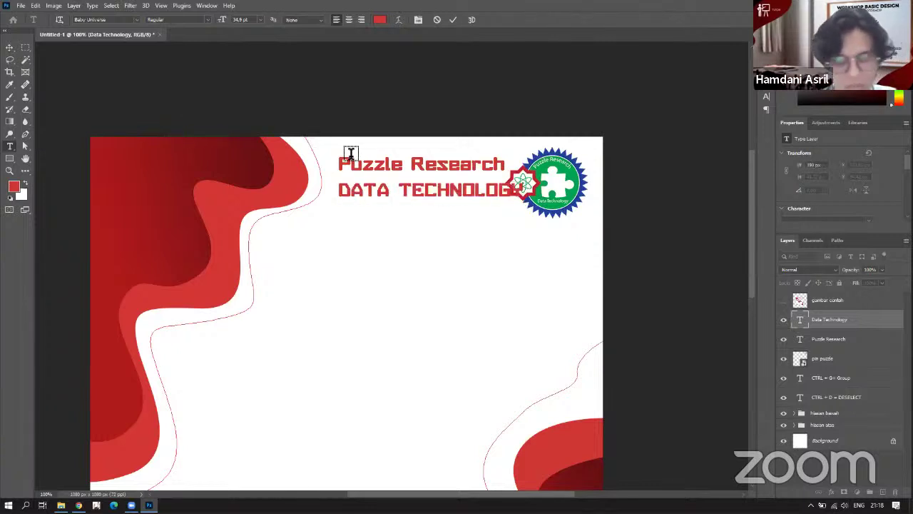
drag(351, 165, 610, 194)
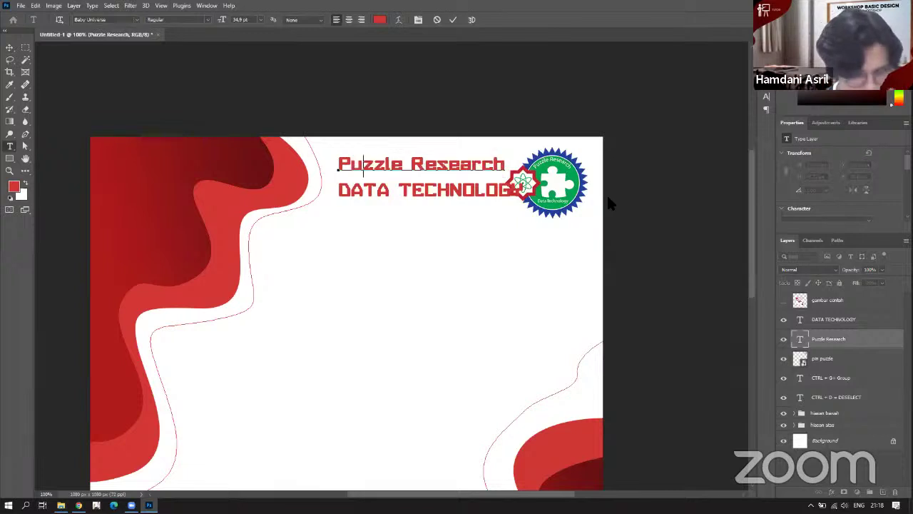
text(UZZLE RES EARCH)
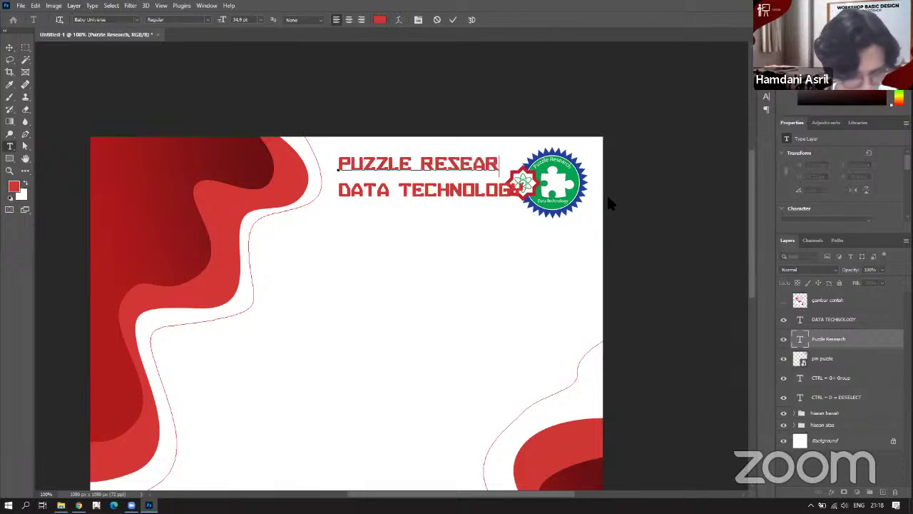
click(612, 205)
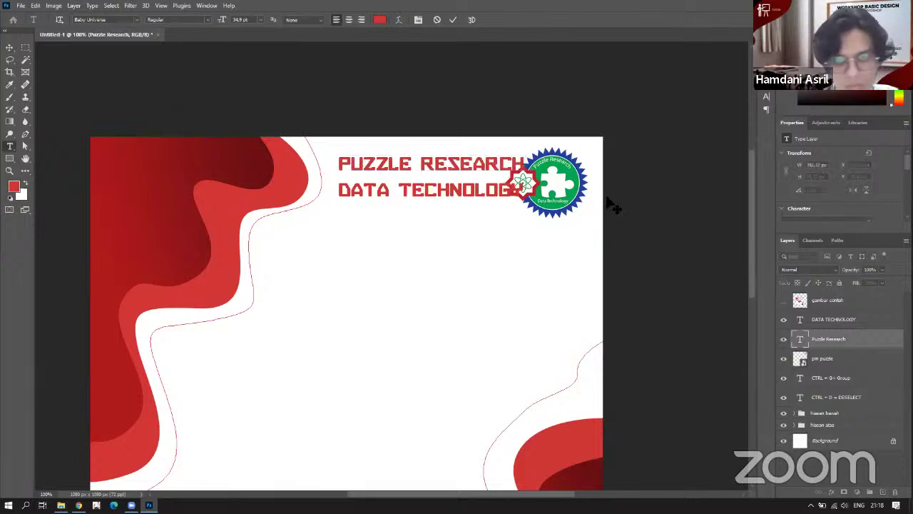
Nudge DATA TECHNOLOGY up closer to PUZZLE RESEARCH, then reselect both lines.
shift+click(831, 319)
key(v)
click(865, 327)
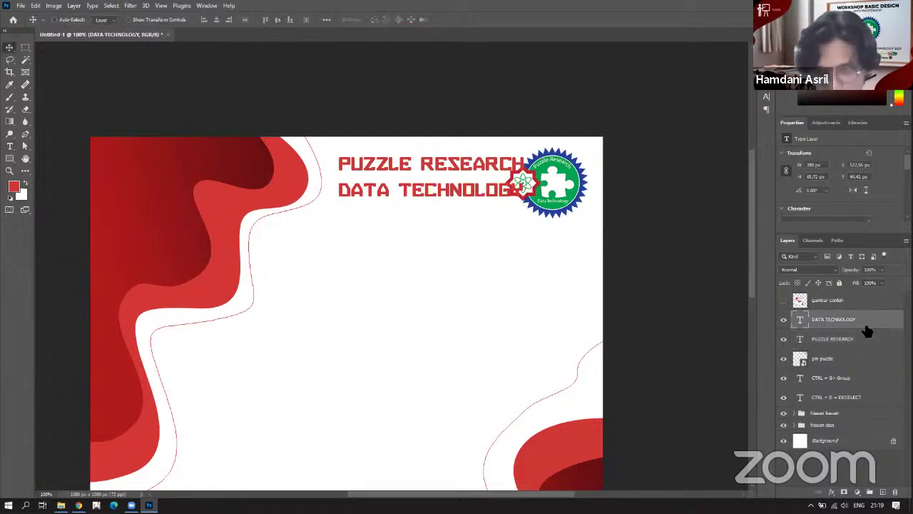
key(Up)
key(Up)
key(Up)
key(Up)
key(Up)
key(Up)
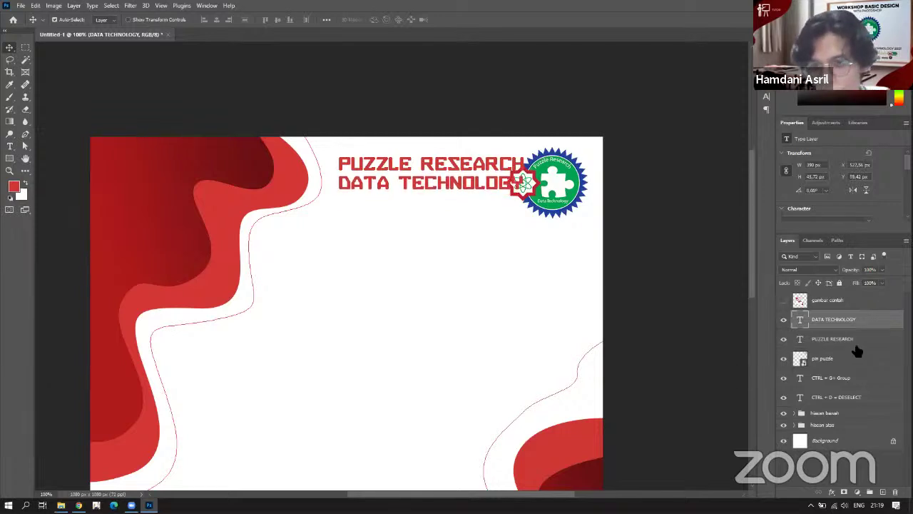
shift+click(845, 347)
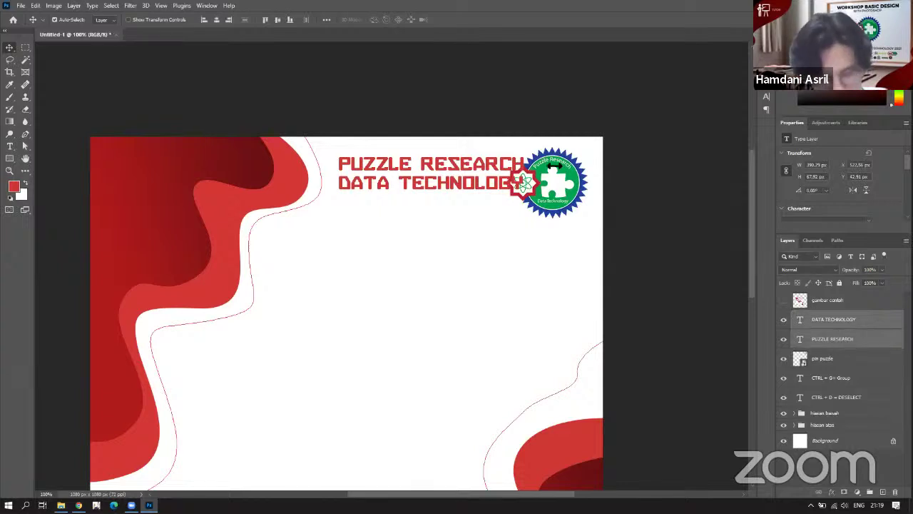
Group the two heading lines as Group 1, scale them down slightly and nudge into place.
key(ctrl+g)
key(ctrl+t)
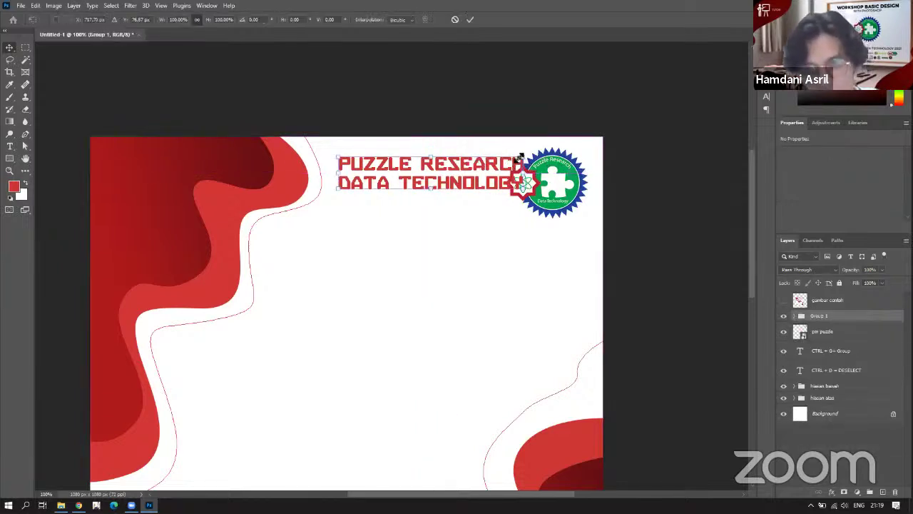
mouse_move(525, 153)
mouse_down()
mouse_move(502, 157)
mouse_move(511, 158)
mouse_up()
key(Up)
key(Up)
key(Up)
key(Up)
key(Up)
key(Up)
key(Up)
key(Up)
key(Up)
key(Up)
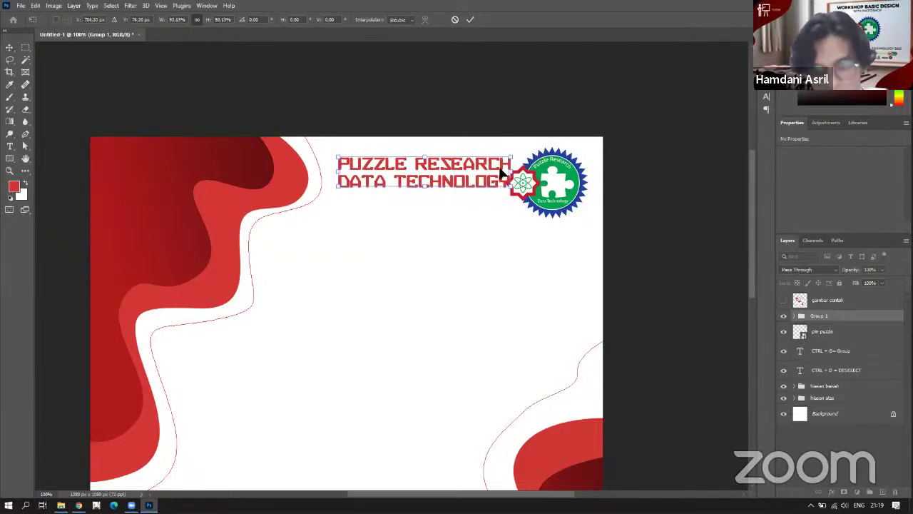
key(Up)
key(Up)
key(Up)
key(Up)
key(Up)
key(Up)
key(Up)
key(Up)
key(Up)
key(Up)
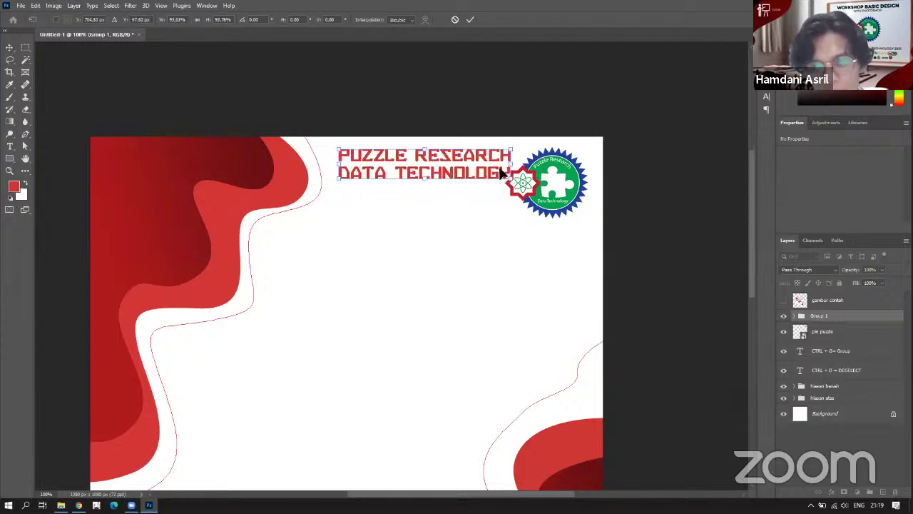
key(Down)
key(Down)
key(Down)
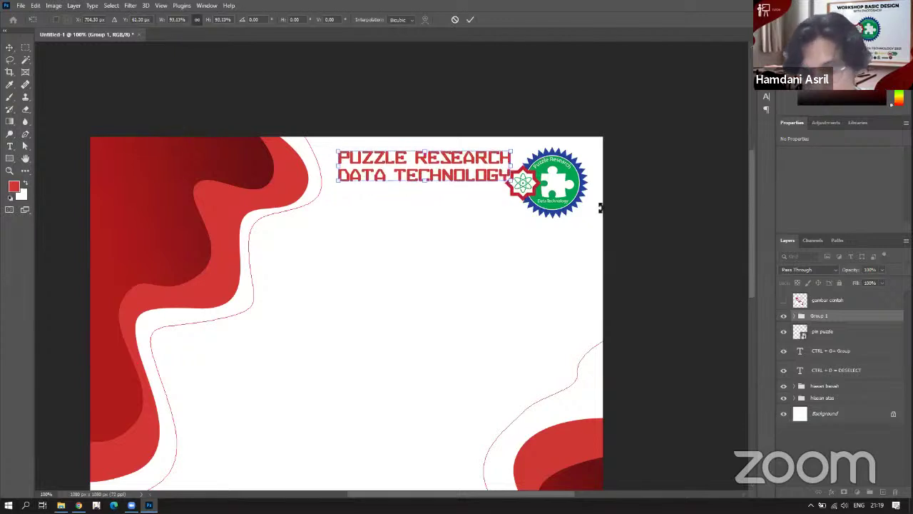
Shrink the pin puzzle logo so it sits beside the heading.
click(504, 214)
drag(505, 220, 536, 183)
key(Return)
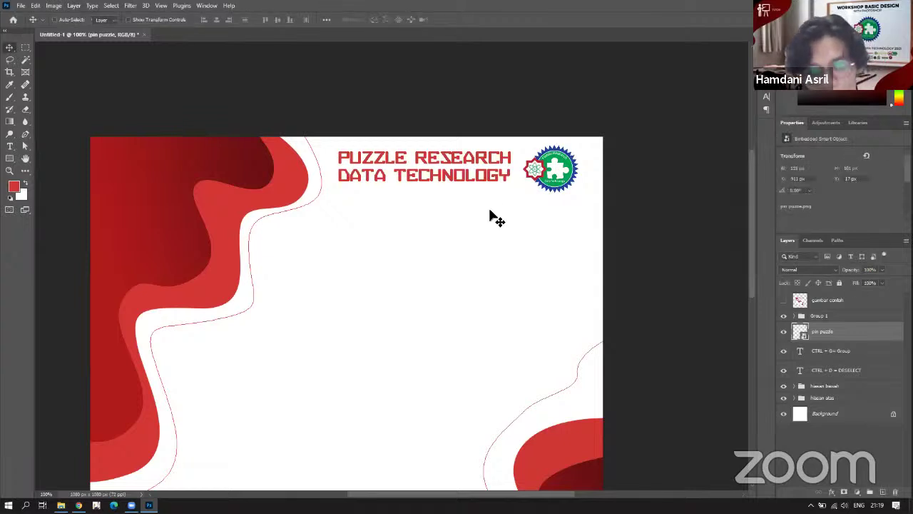
Compare against the gambar contoh reference, fit the poster in the window, then hide the reference.
key(ctrl+minus)
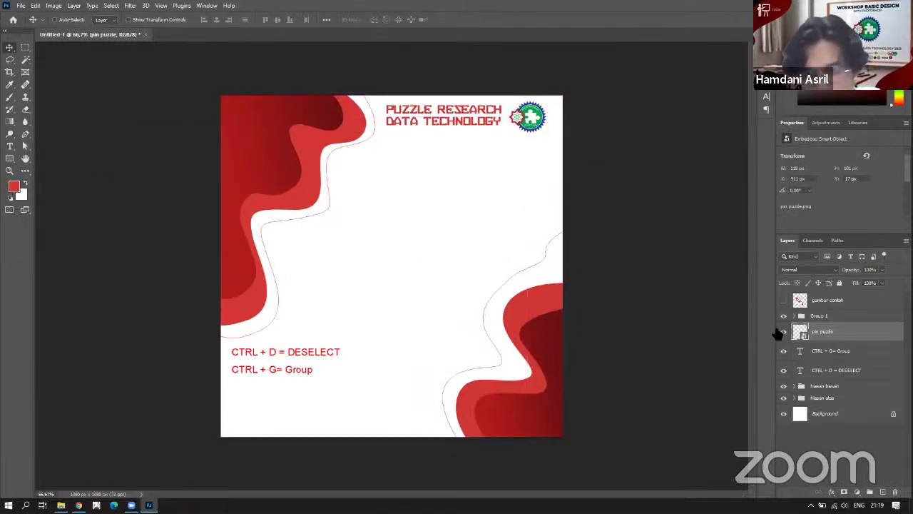
click(783, 300)
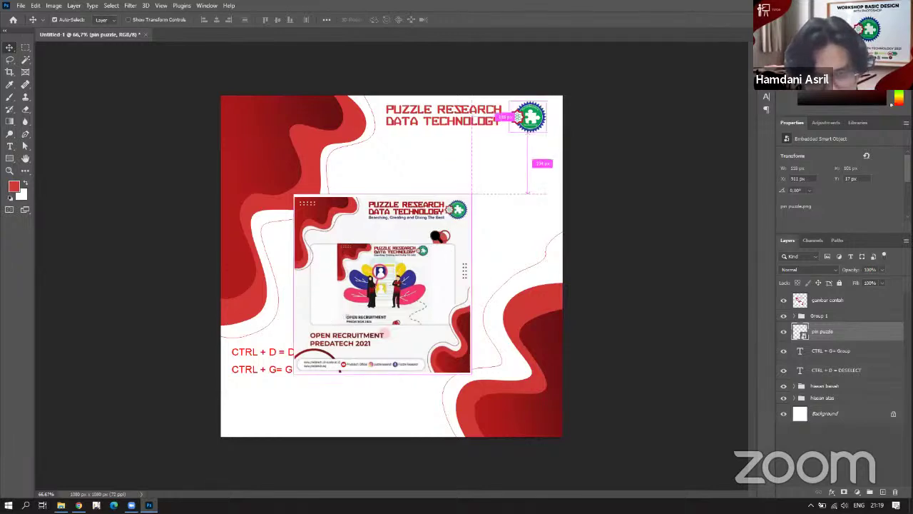
mouse_move(453, 237)
mouse_down()
mouse_move(478, 239)
mouse_move(448, 236)
mouse_move(457, 236)
mouse_up()
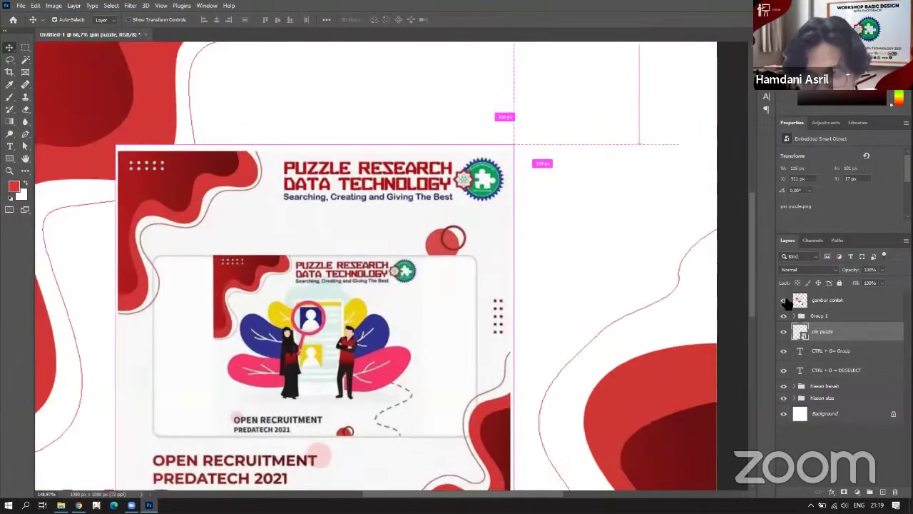
key(ctrl+0)
click(783, 299)
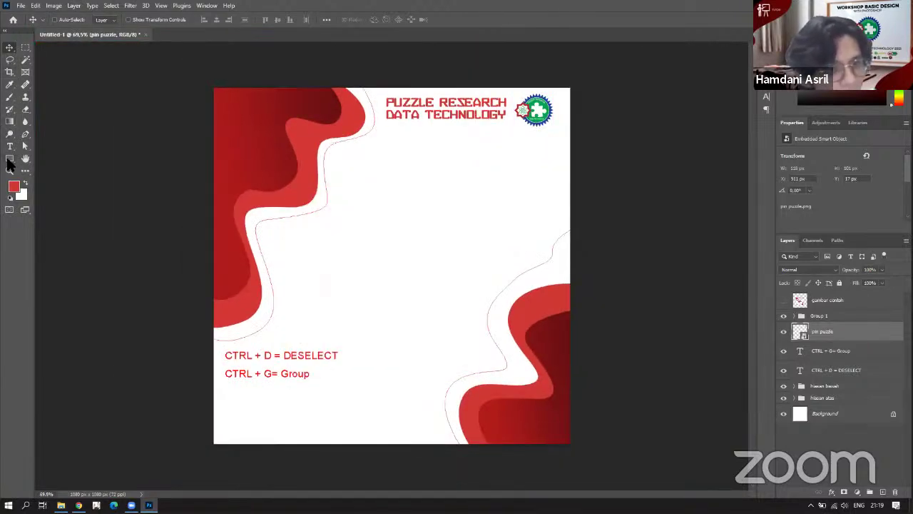
On a new empty layer, draw a small elliptical selection below the logo heading.
click(9, 159)
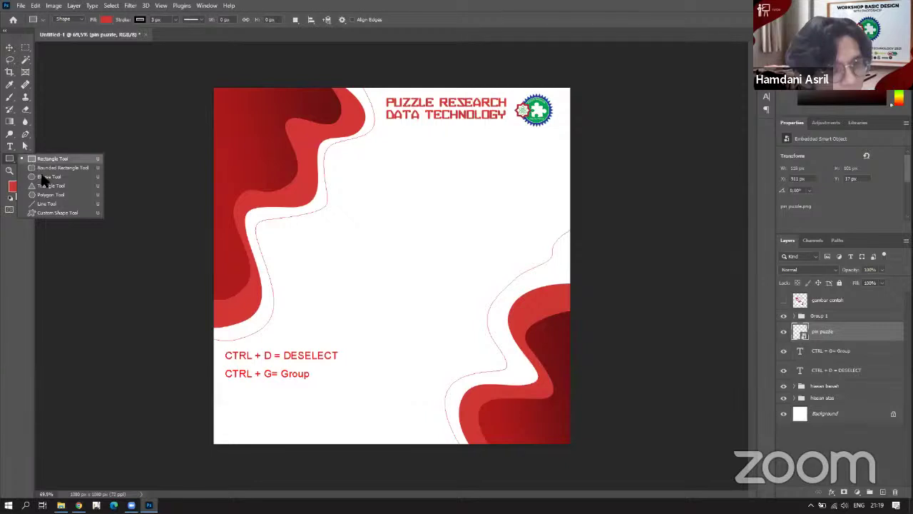
click(24, 48)
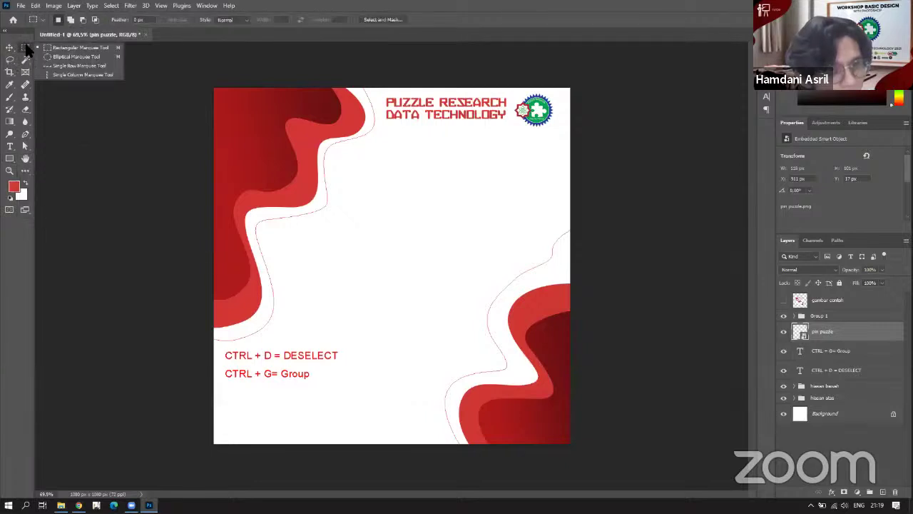
click(78, 57)
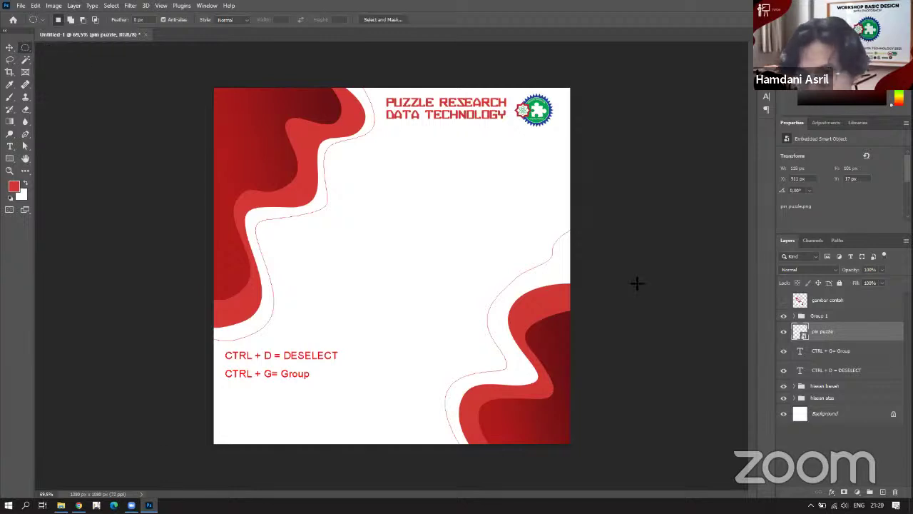
click(882, 492)
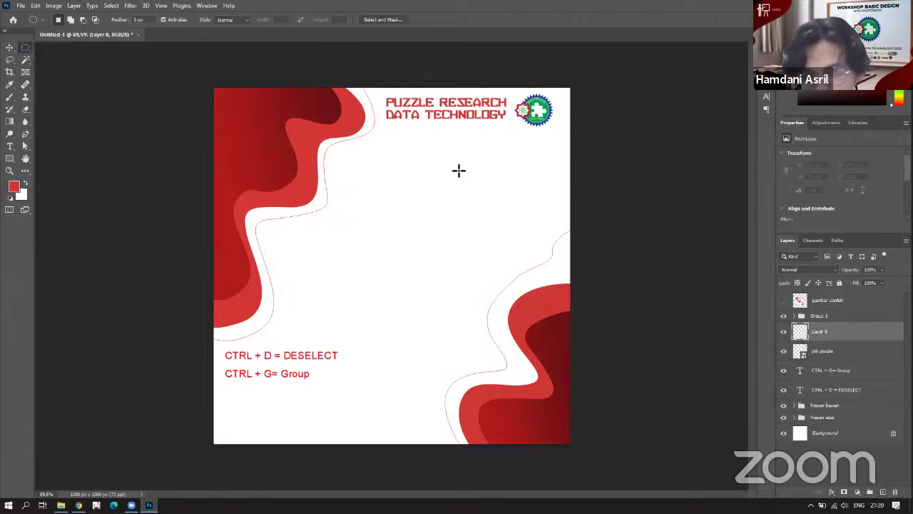
drag(459, 169, 460, 211)
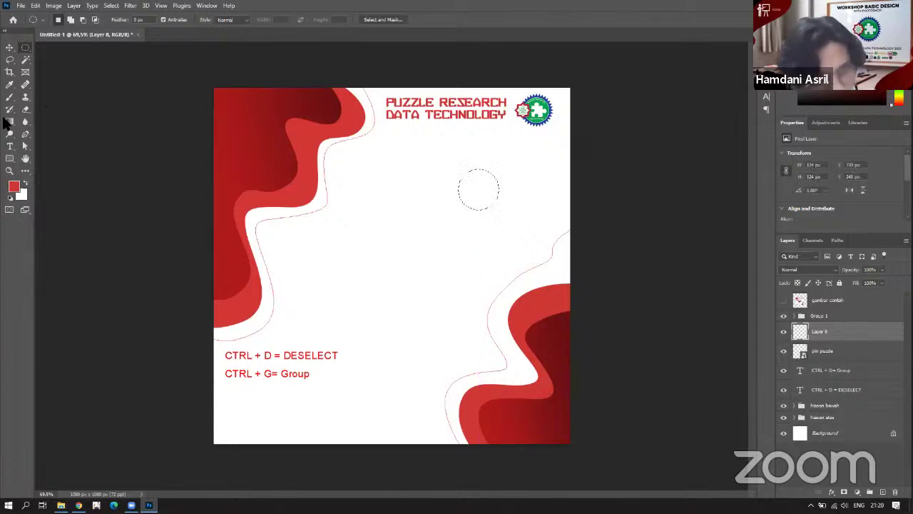
Fill the circle with red sampled from the left wave, then deselect.
click(8, 123)
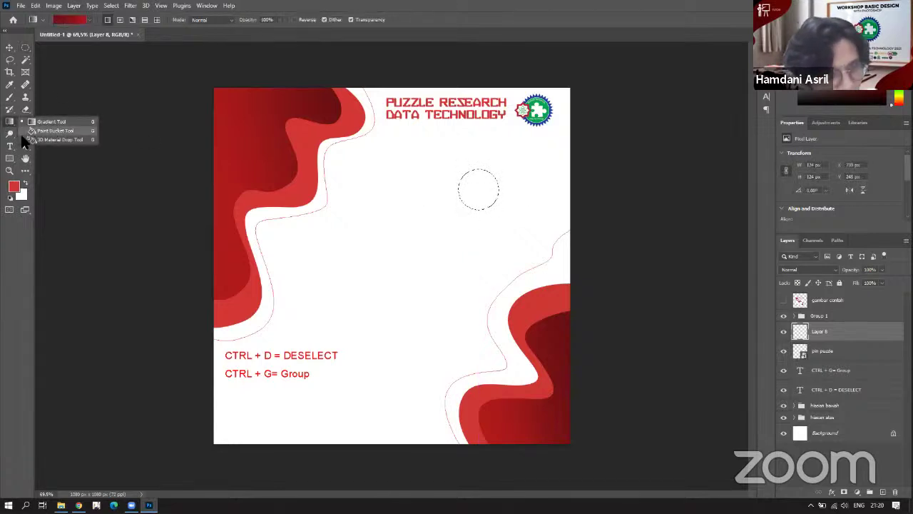
click(47, 133)
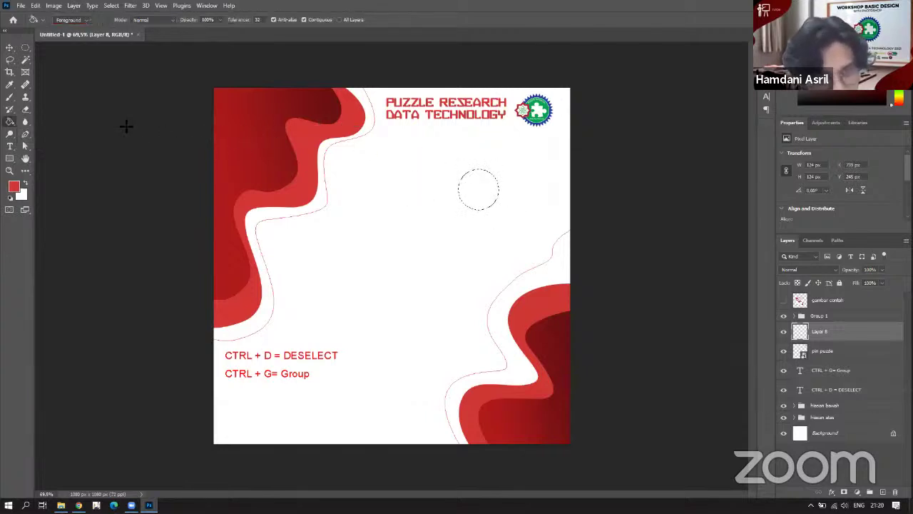
click(13, 85)
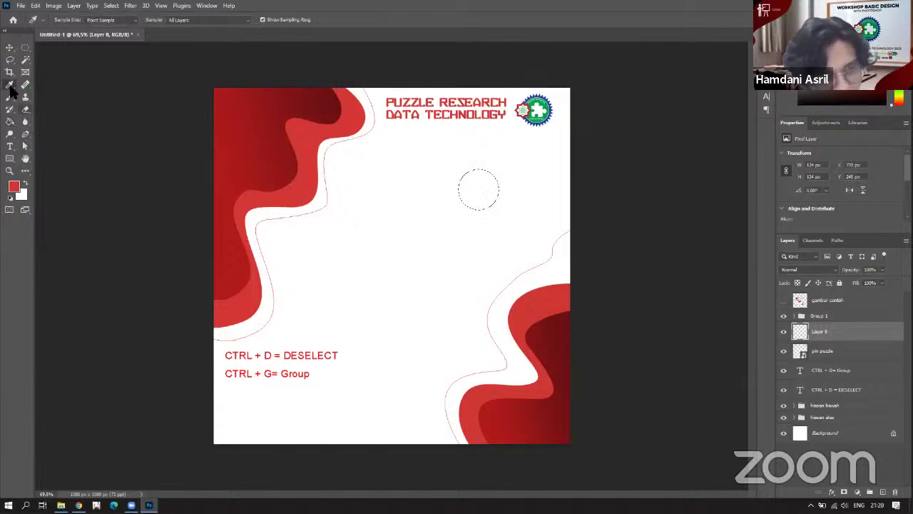
click(309, 134)
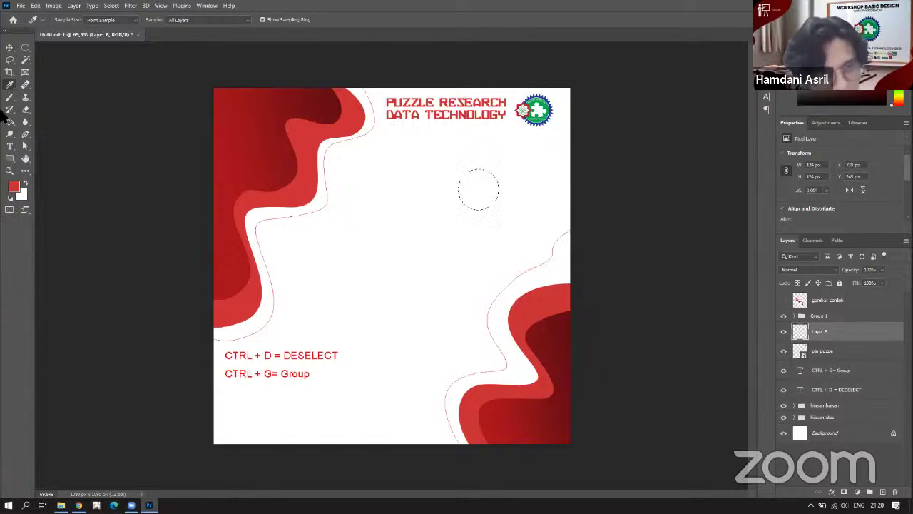
click(10, 122)
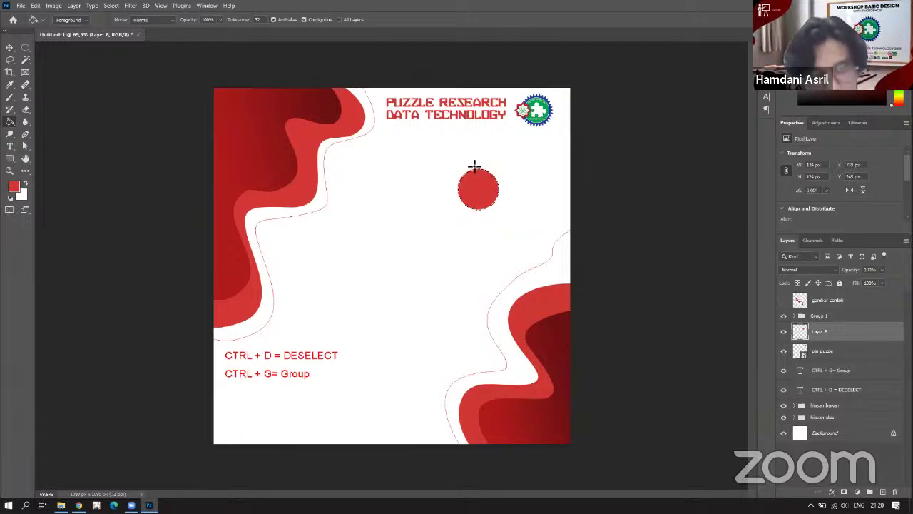
scroll(497, 195, up, 5)
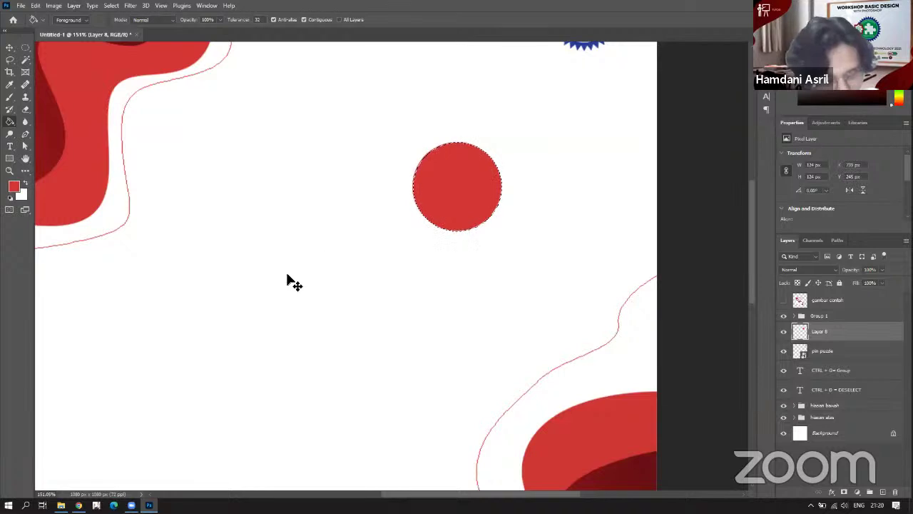
key(ctrl+d)
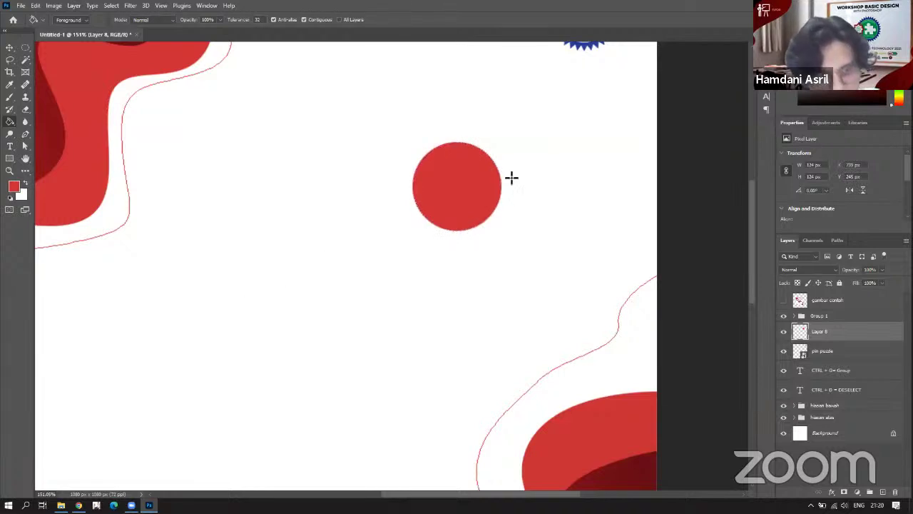
Show the gambar contoh reference image and zoom in close on the red circle.
scroll(399, 367, left, 5)
scroll(275, 320, right, 5)
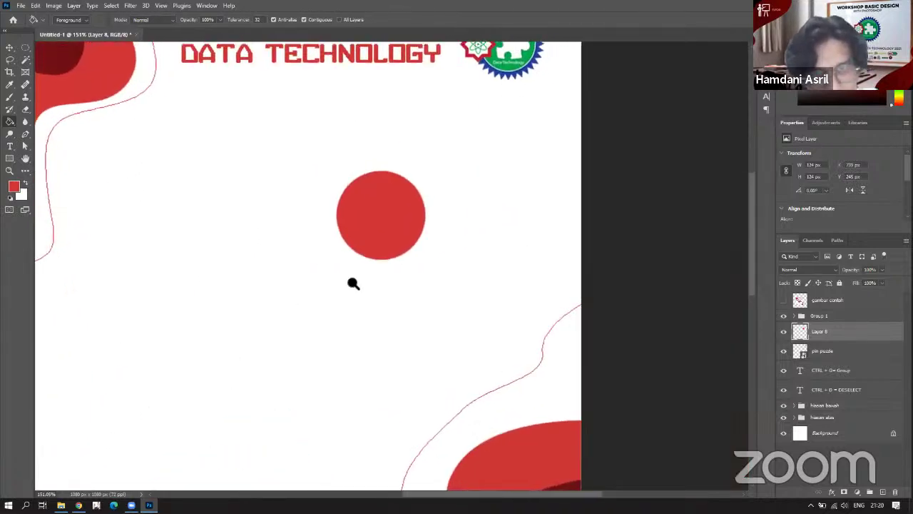
alt+click(353, 283)
click(783, 301)
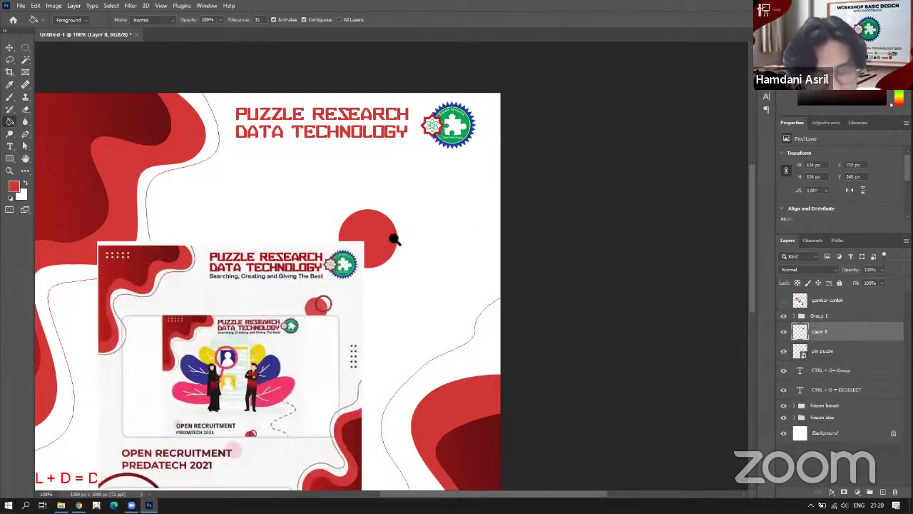
key(ctrl+plus)
Select a circle overlapping the red circle's upper right on a new layer; choose a Hard Round brush.
click(26, 47)
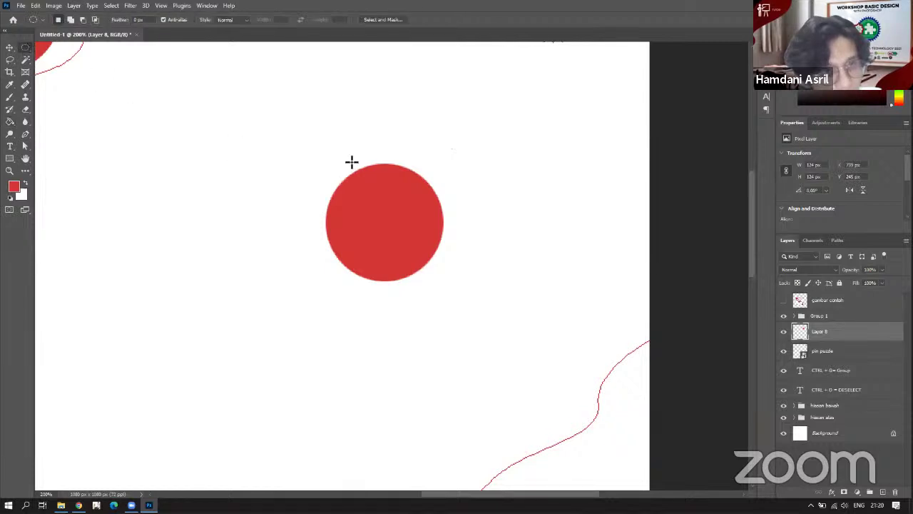
drag(490, 204, 525, 241)
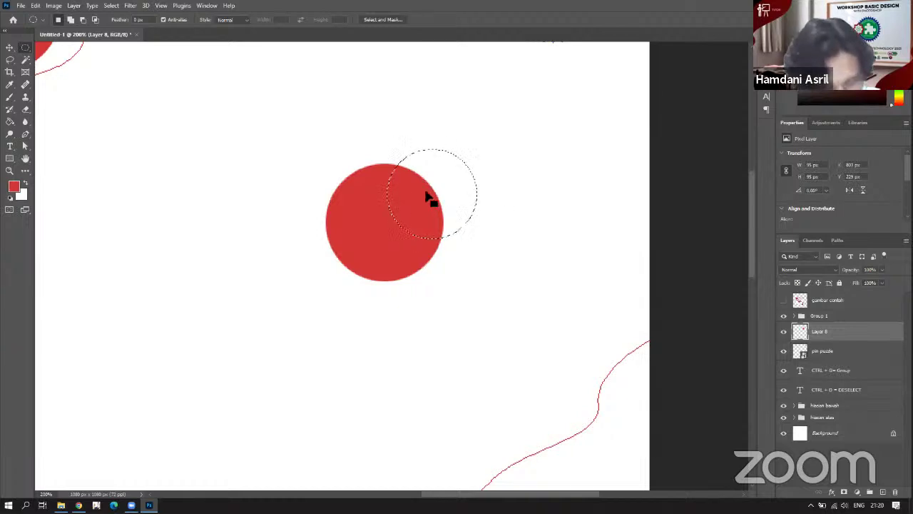
click(883, 492)
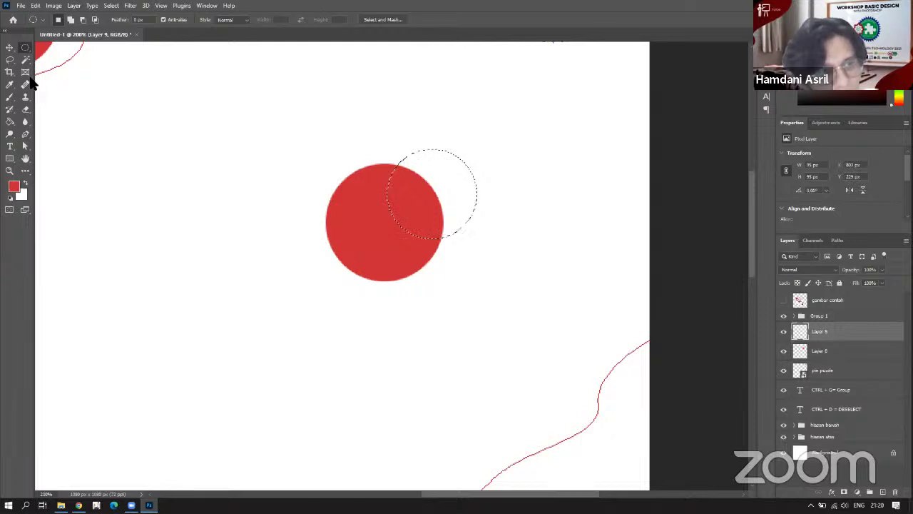
key(b)
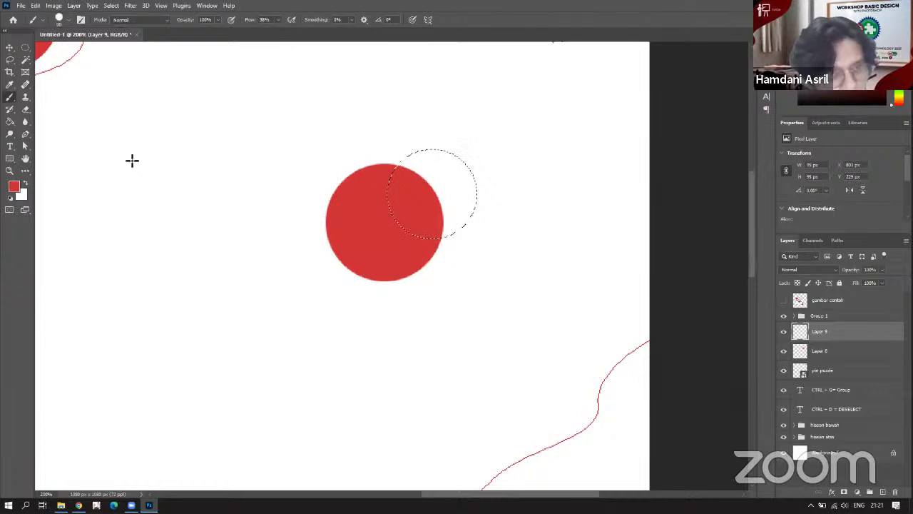
right_click(142, 169)
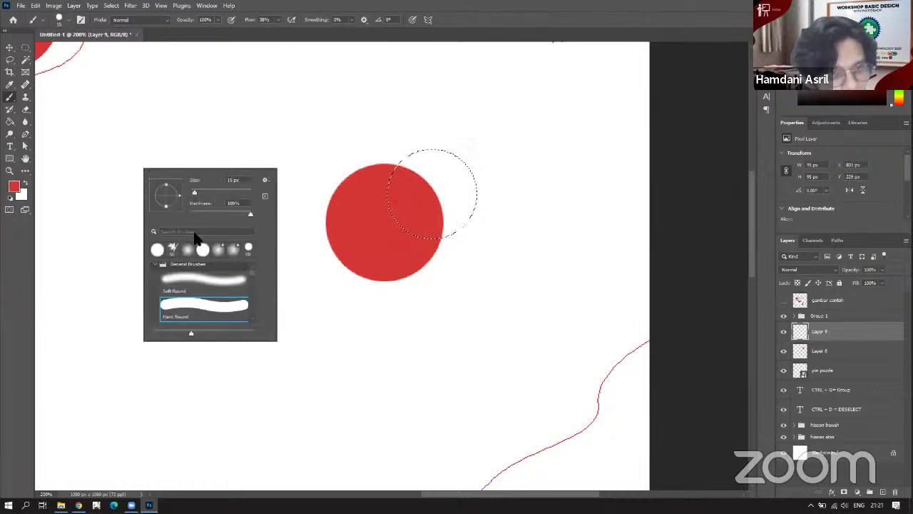
click(181, 308)
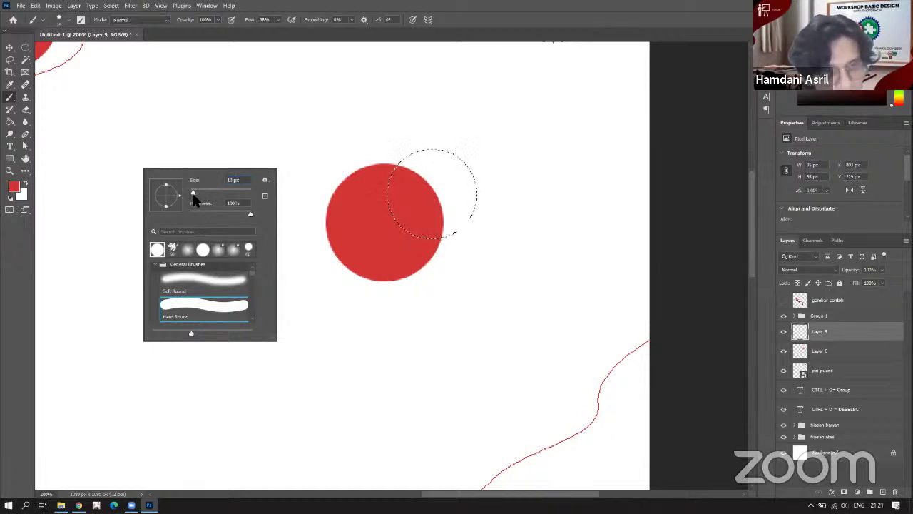
key(Return)
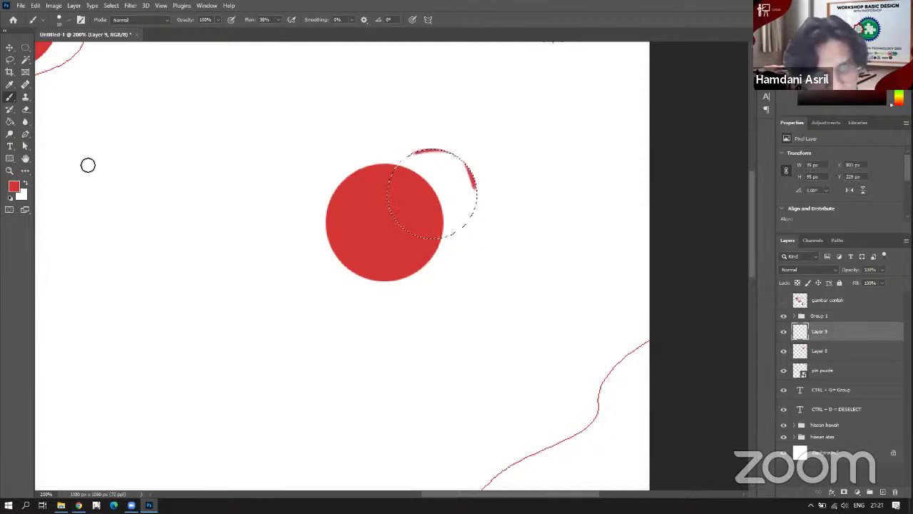
Make dark red #9c1413 the foreground colour, undo test strokes, hide the reference and deselect.
key(ctrl+z)
key(ctrl+z)
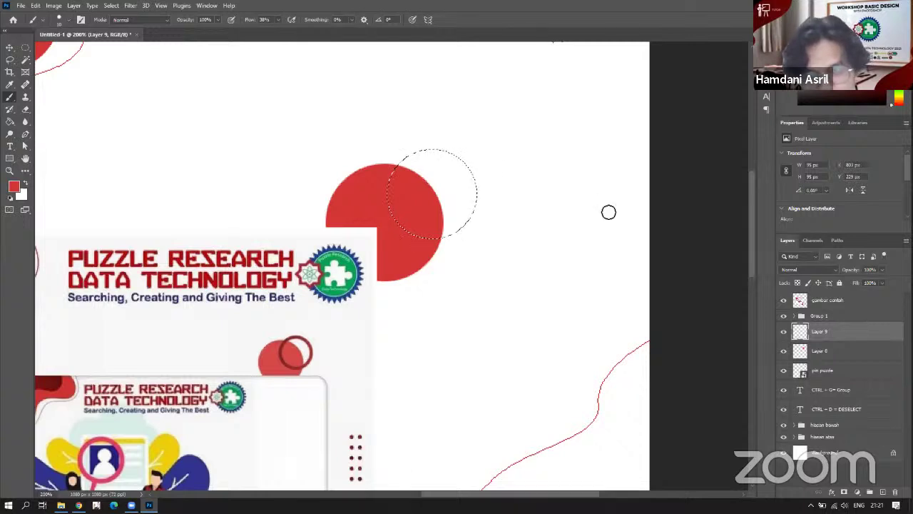
mouse_move(451, 183)
mouse_down()
mouse_move(421, 184)
mouse_move(465, 176)
mouse_move(450, 178)
mouse_up()
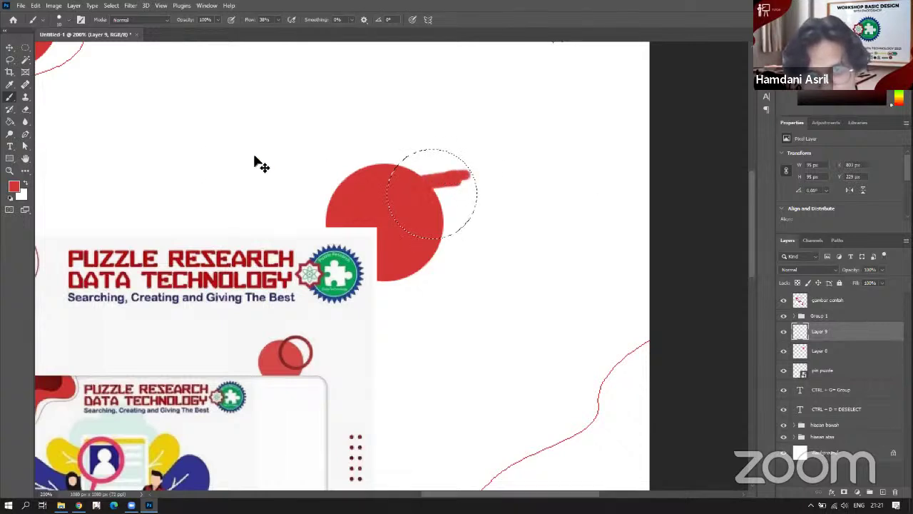
key(ctrl+z)
click(14, 186)
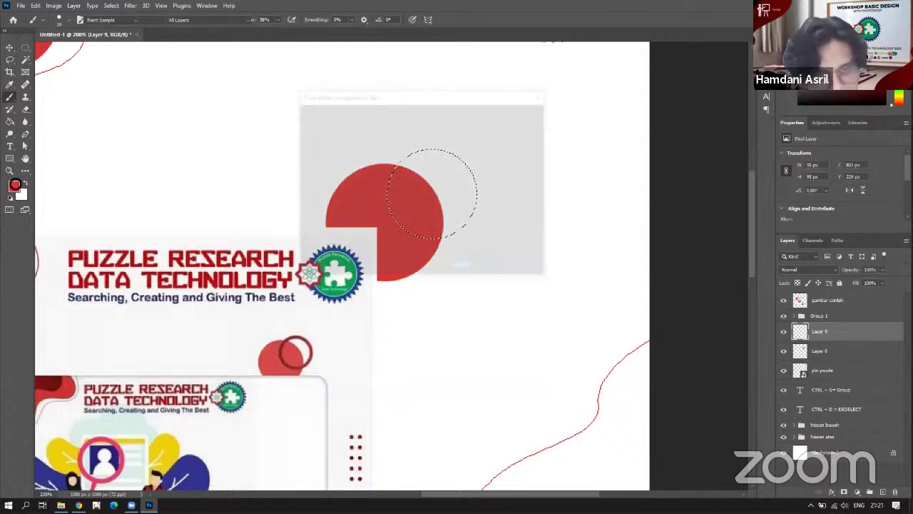
mouse_move(407, 160)
mouse_down()
mouse_move(444, 181)
mouse_move(408, 184)
mouse_up()
click(503, 114)
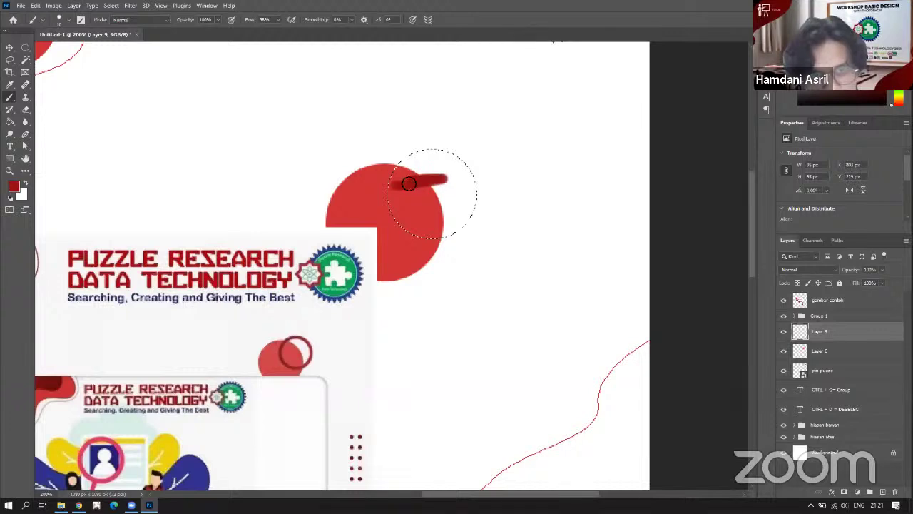
key(ctrl+z)
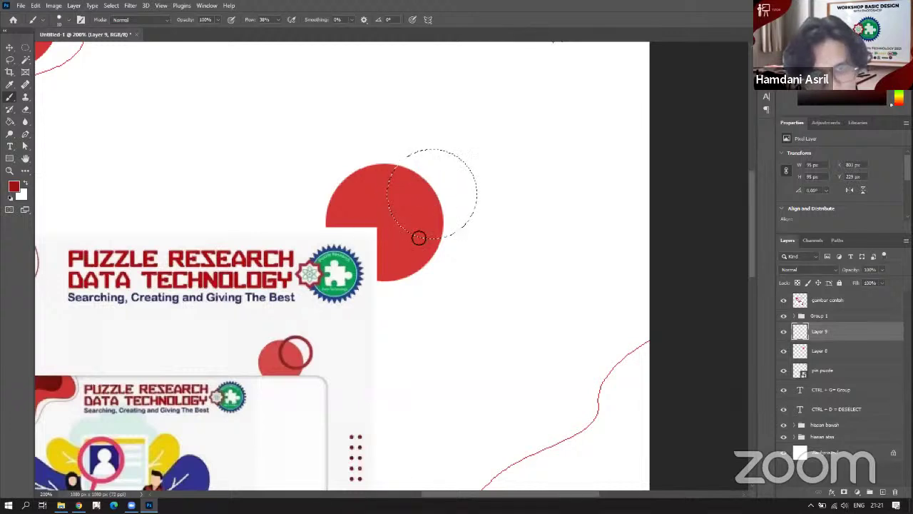
click(784, 300)
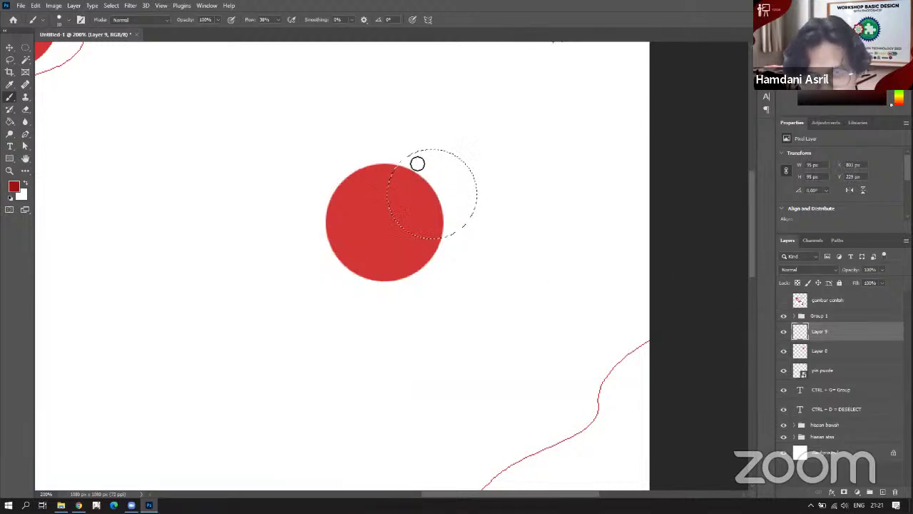
key(ctrl+d)
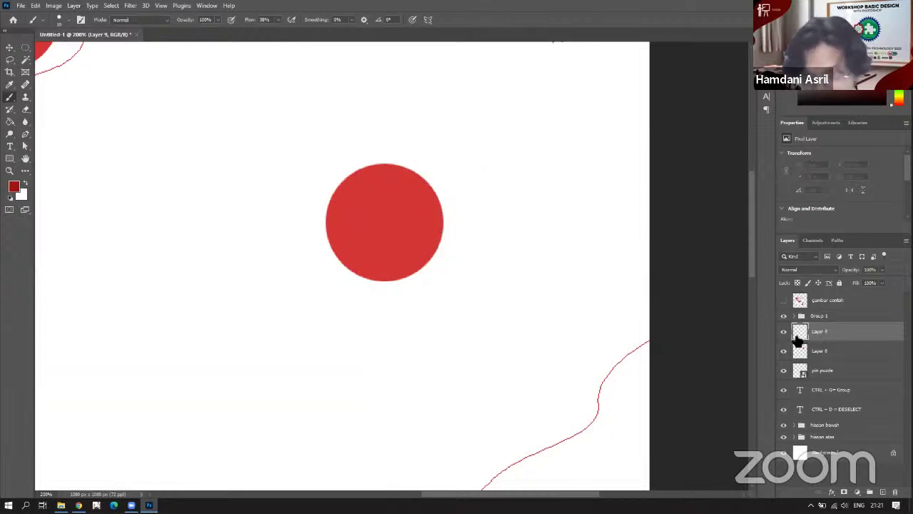
Draw a circular selection overlapping the red circle and open its context menu, leaving no paint.
click(25, 48)
drag(397, 141, 490, 227)
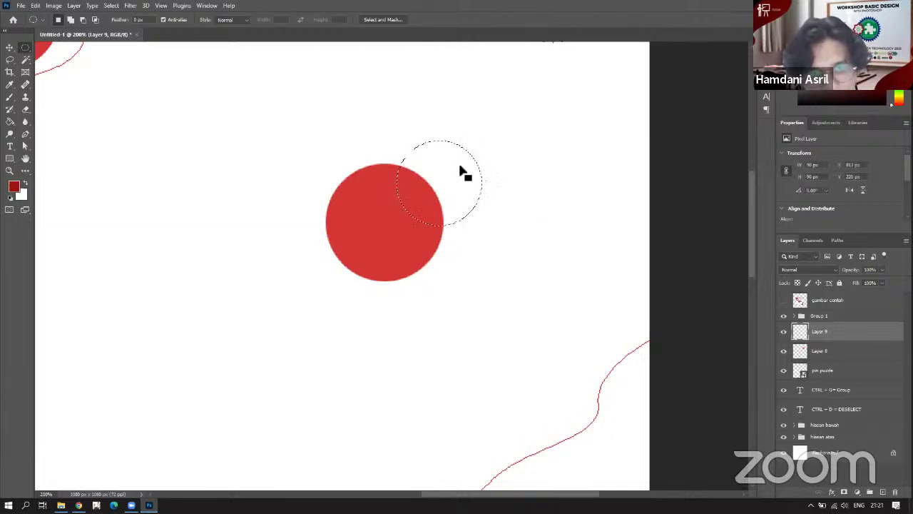
key(b)
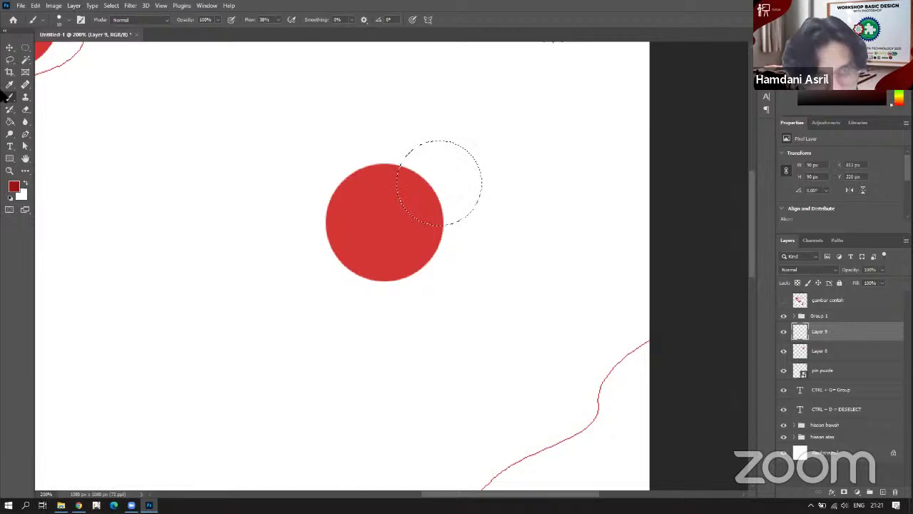
right_click(351, 149)
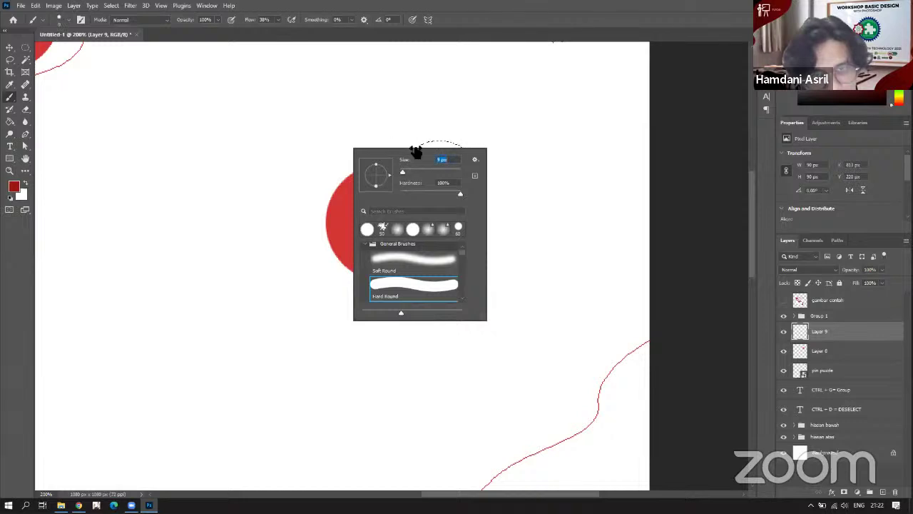
click(427, 125)
drag(414, 174, 444, 187)
key(ctrl+z)
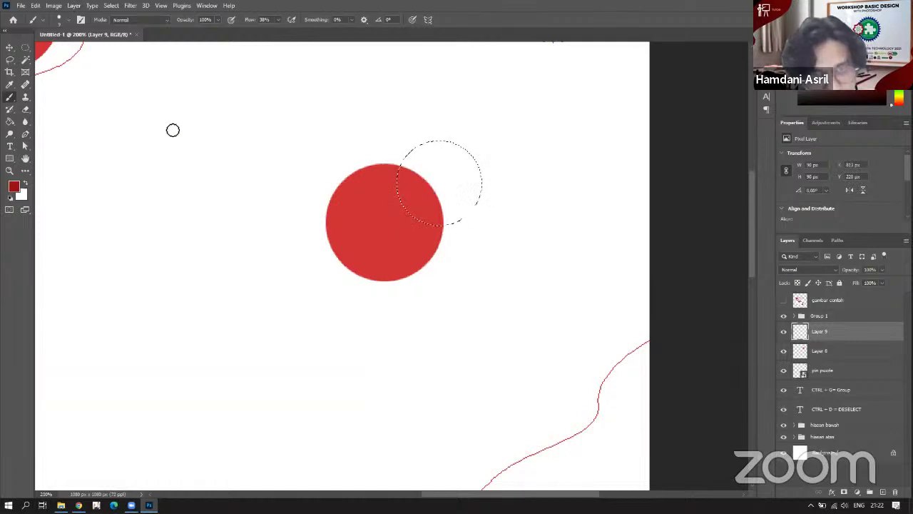
click(25, 50)
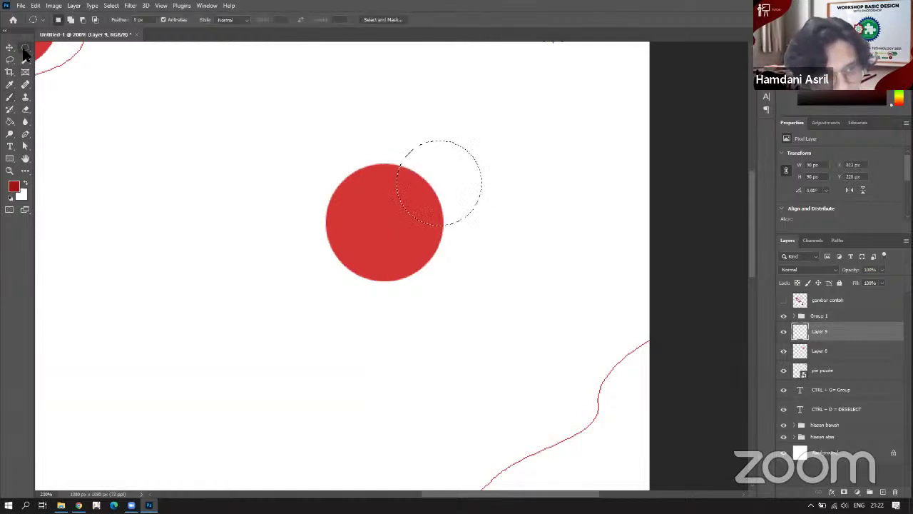
right_click(441, 173)
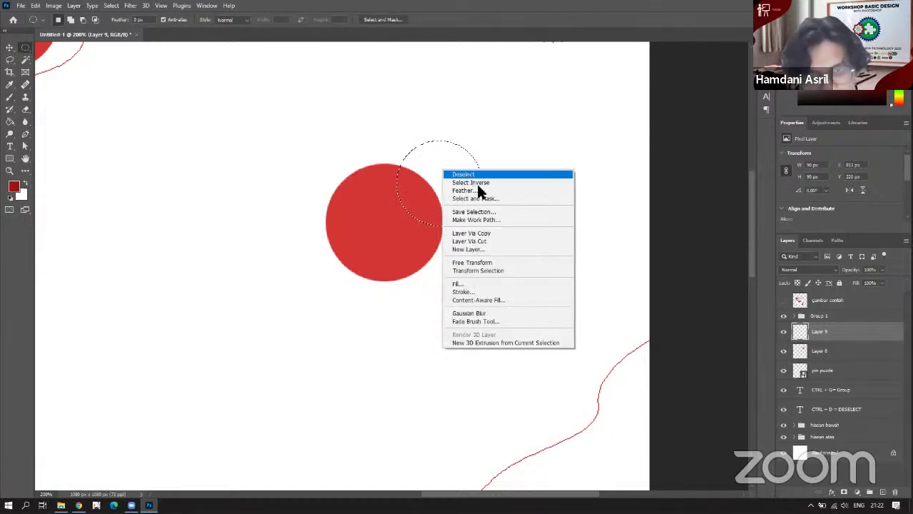
Stroke the circular selection with a 10 px dark red outline and deselect.
click(472, 292)
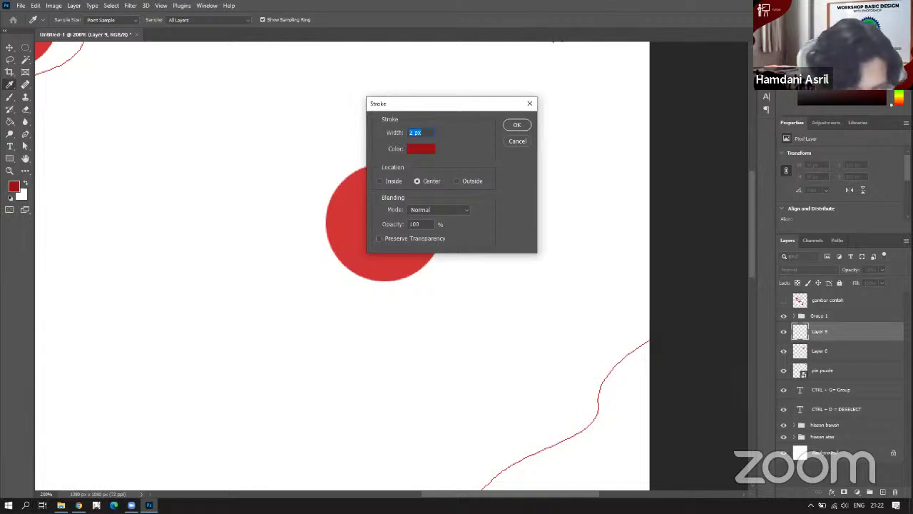
text(10)
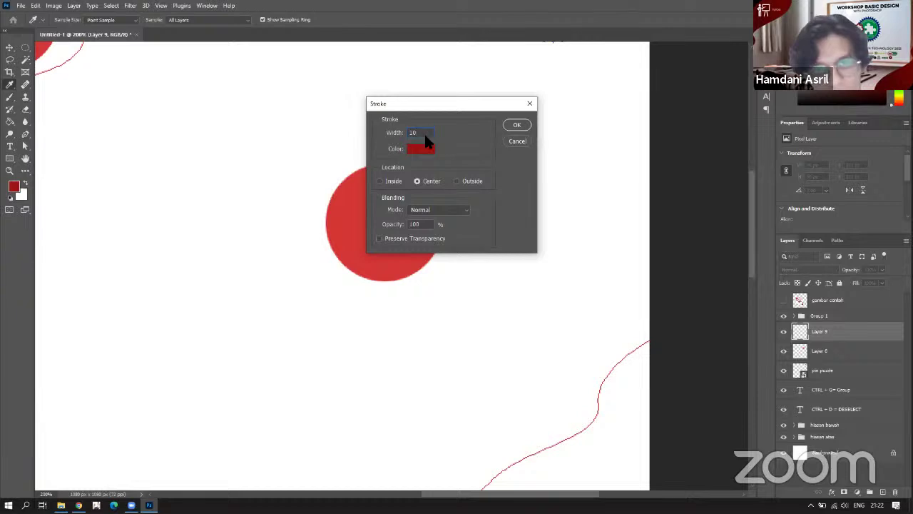
click(519, 127)
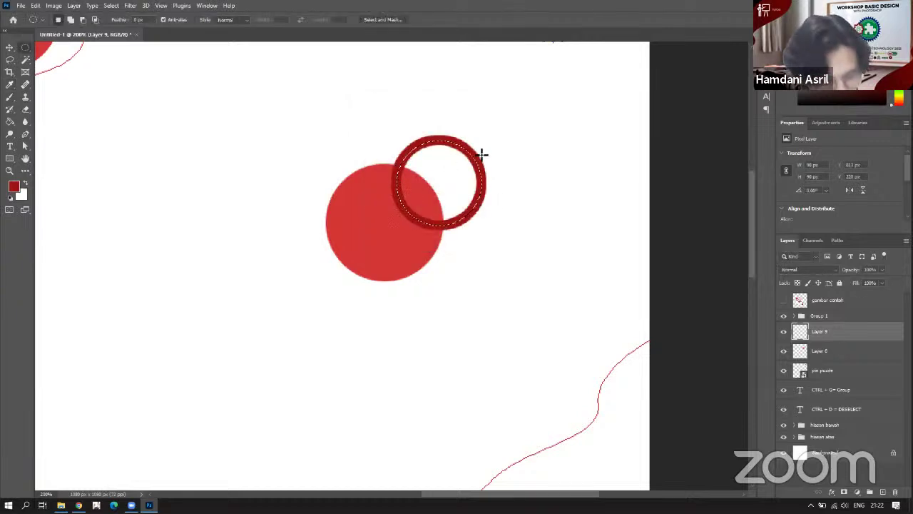
key(ctrl+d)
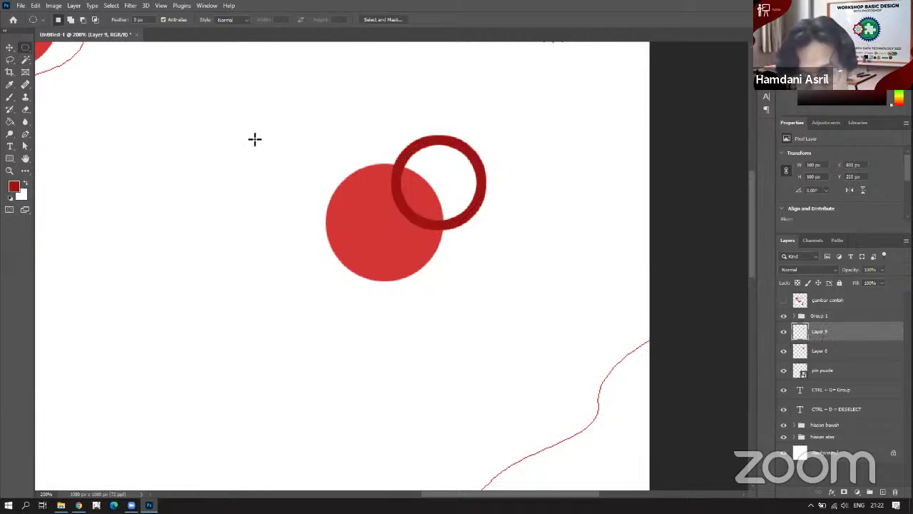
Nudge the ring down-left further onto the red circle.
click(9, 48)
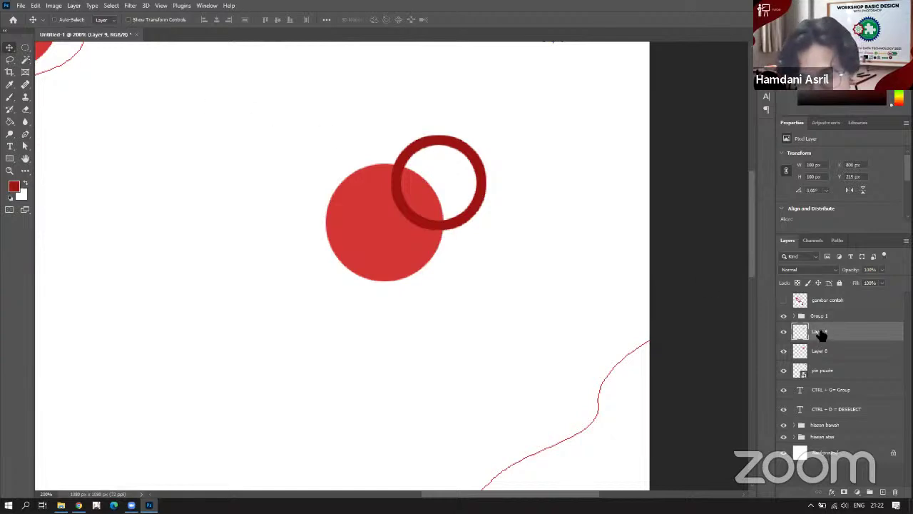
drag(433, 167, 444, 164)
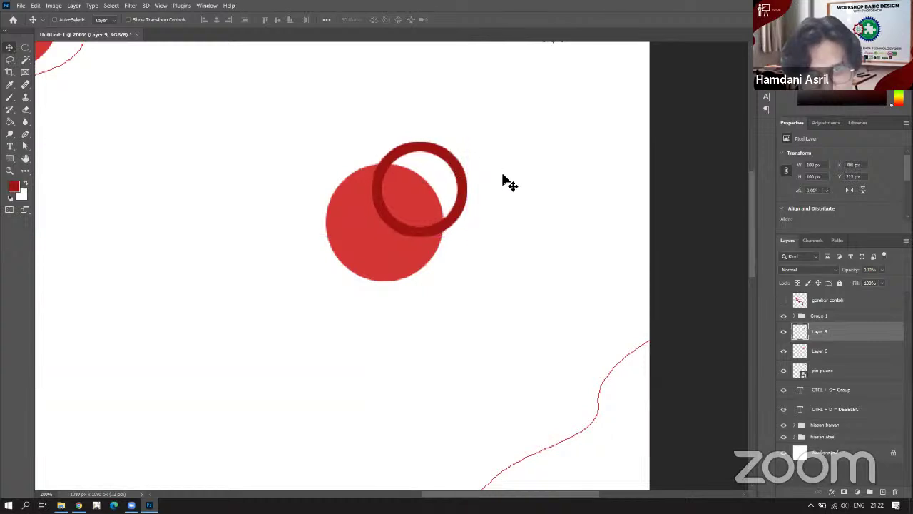
scroll(430, 192, down, 5)
scroll(431, 196, up, 3)
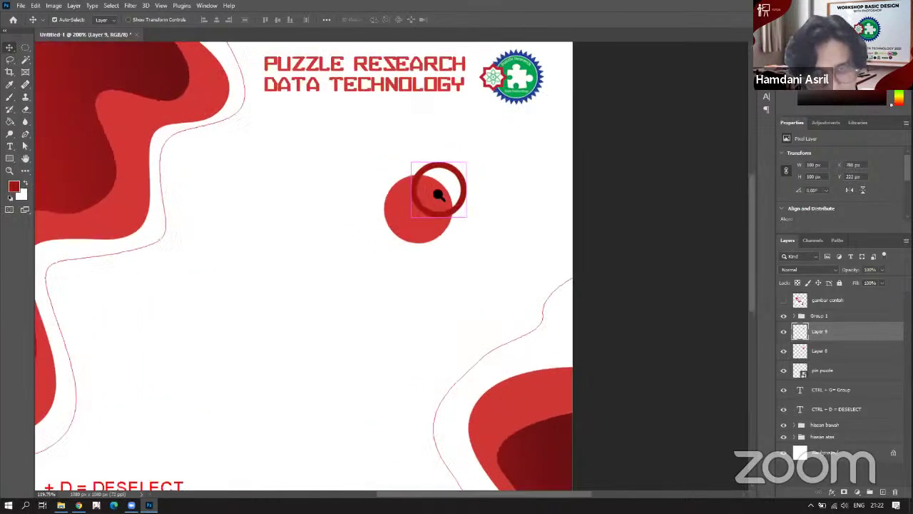
scroll(440, 196, down, 1)
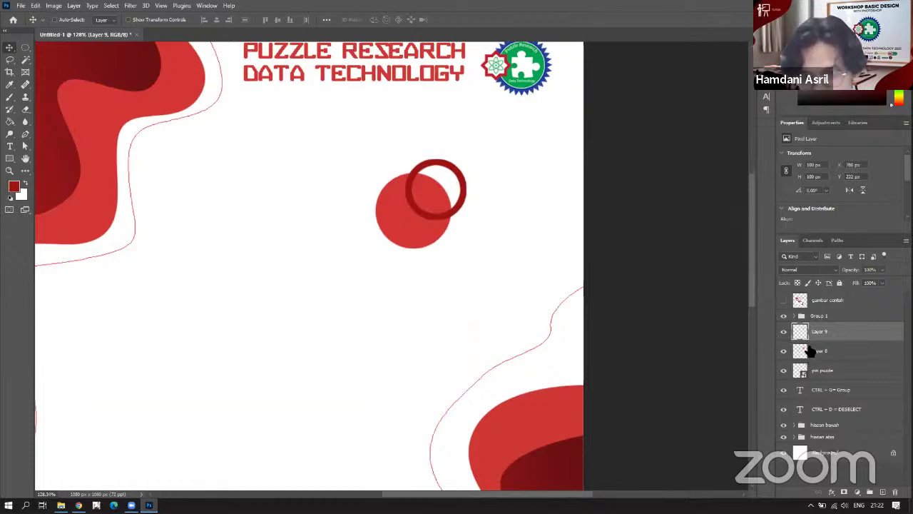
Group Layer 8 and Layer 9 and rename the group 'lingkaran'.
key(ctrl)
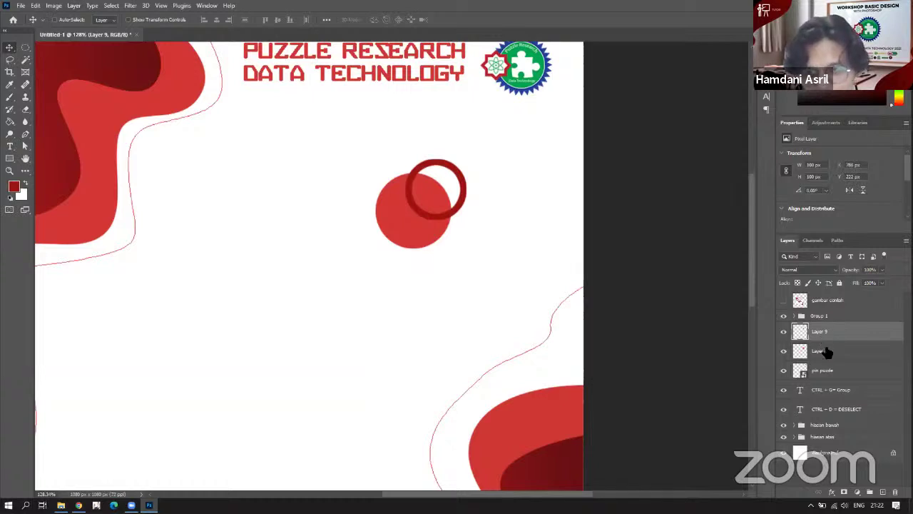
ctrl+click(823, 351)
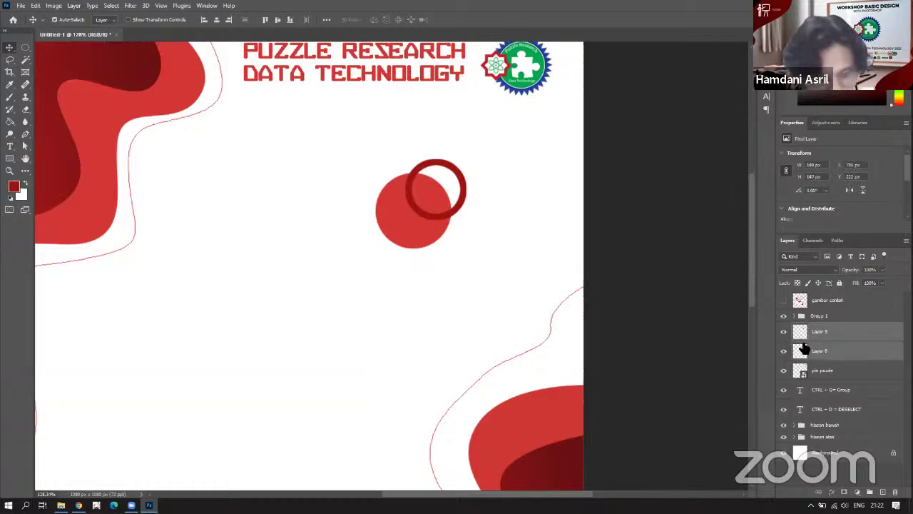
key(ctrl+g)
scroll(400, 225, down, 3)
scroll(426, 209, left, 3)
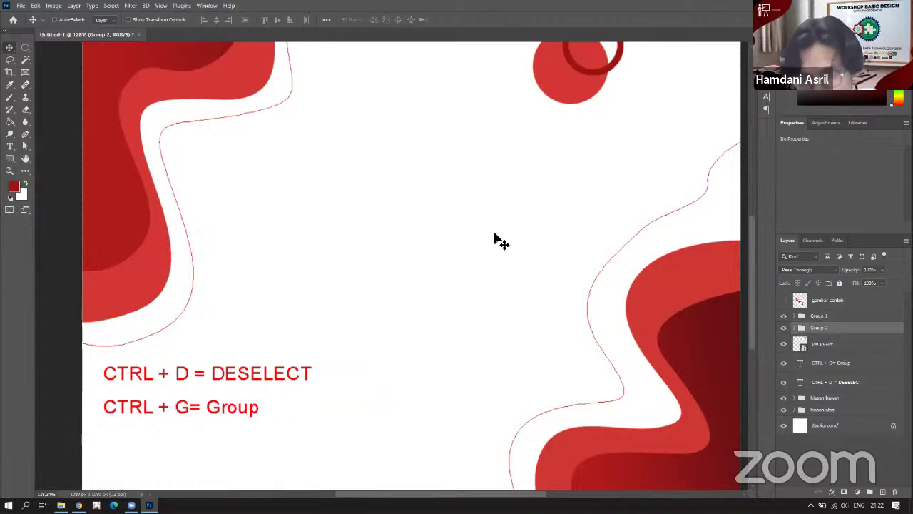
scroll(496, 240, up, 5)
scroll(495, 240, right, 3)
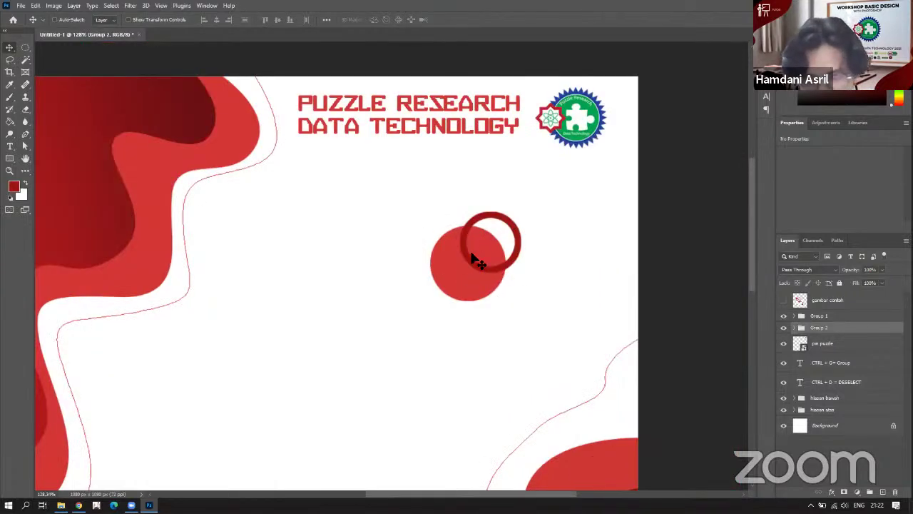
double_click(818, 329)
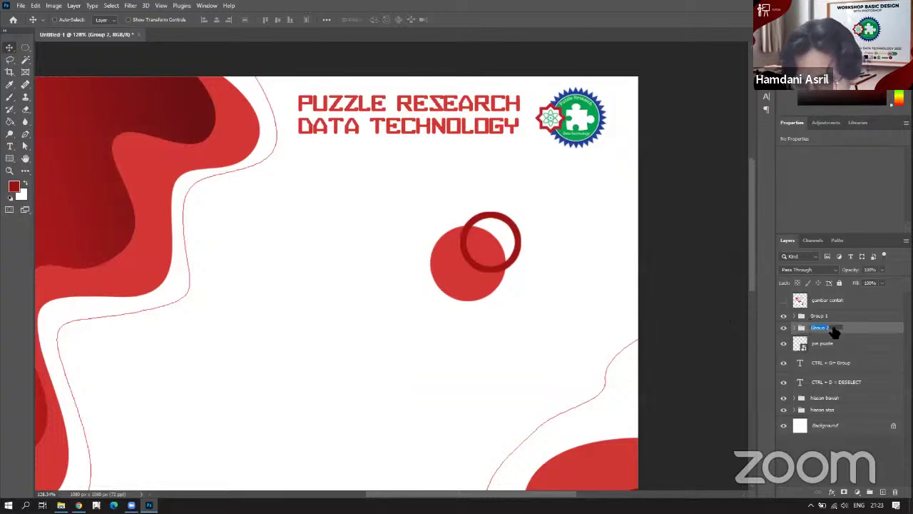
text(lingkaran)
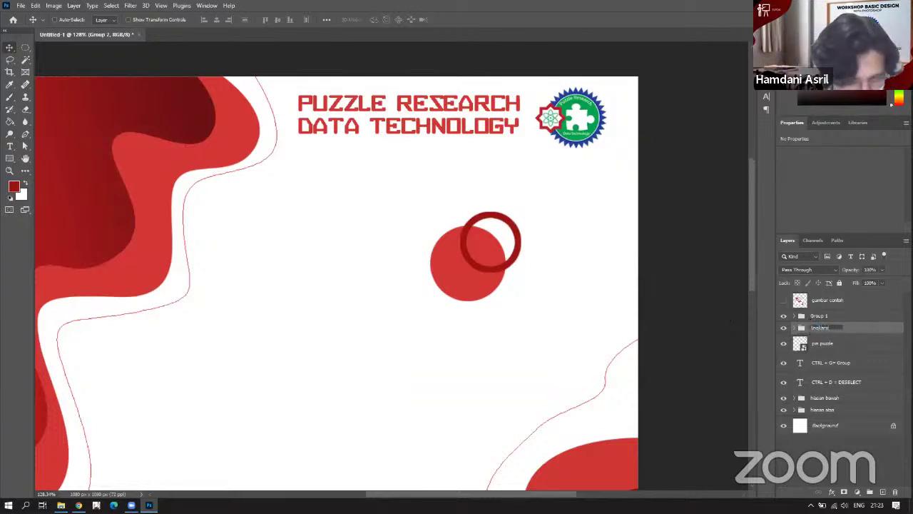
key(Return)
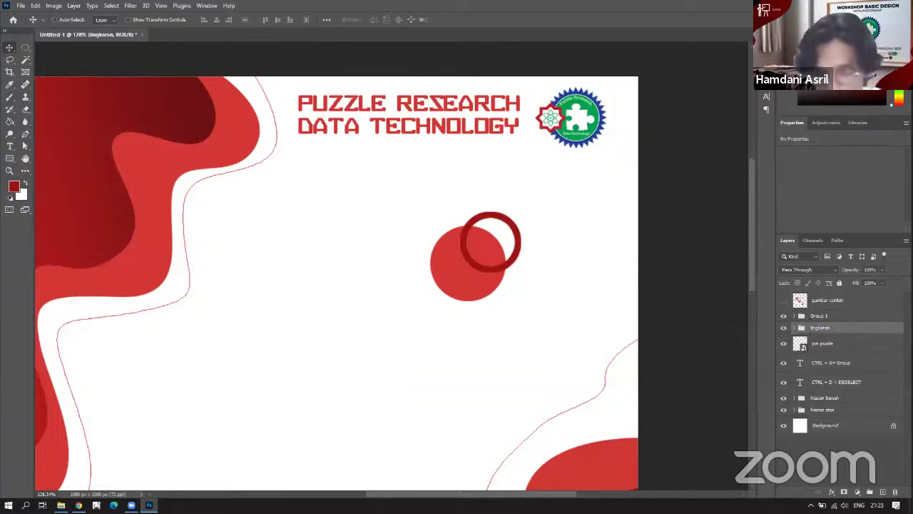
click(832, 318)
Move the lingkaran group right beneath the logo, view at 100% and hide gambar contoh.
click(828, 330)
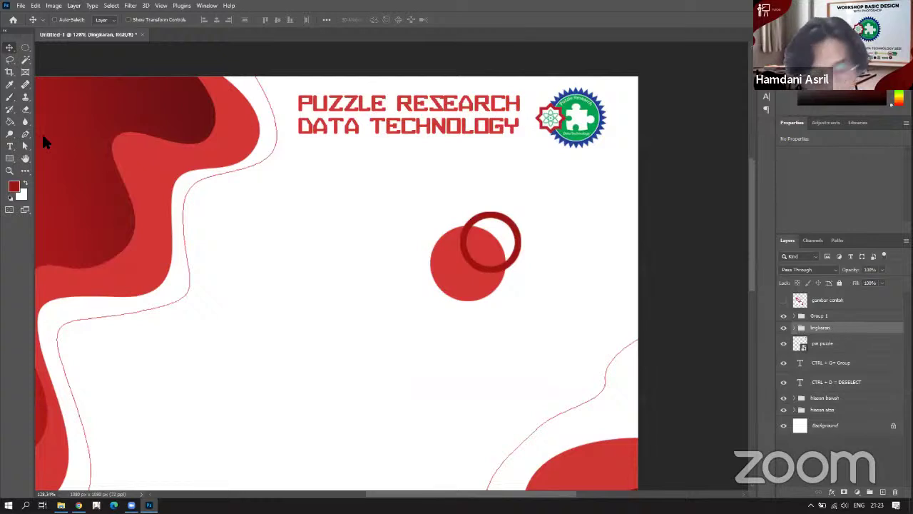
drag(432, 281, 412, 299)
drag(427, 270, 445, 275)
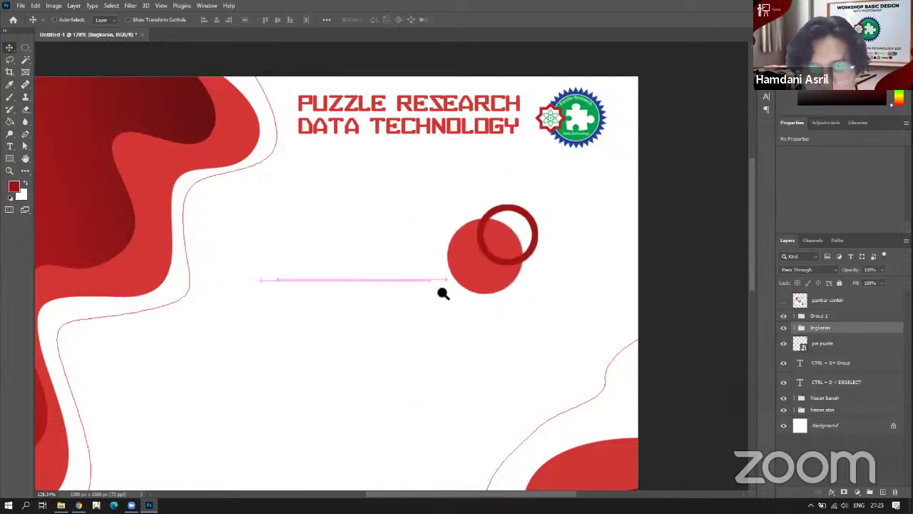
key(ctrl+minus)
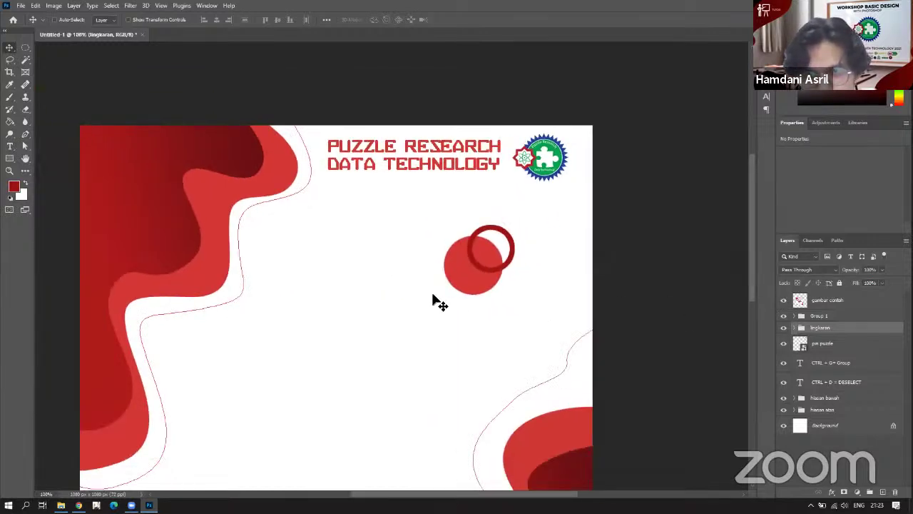
scroll(360, 250, down, 3)
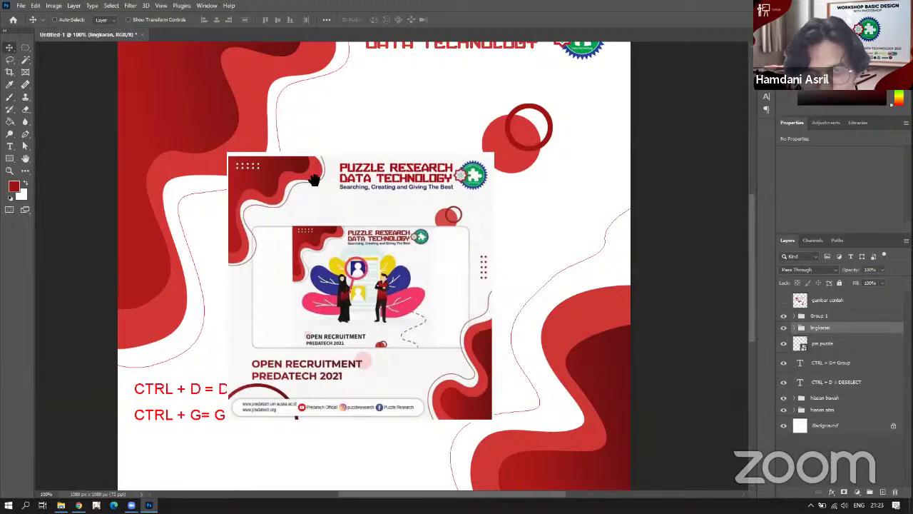
click(783, 300)
scroll(418, 316, up, 5)
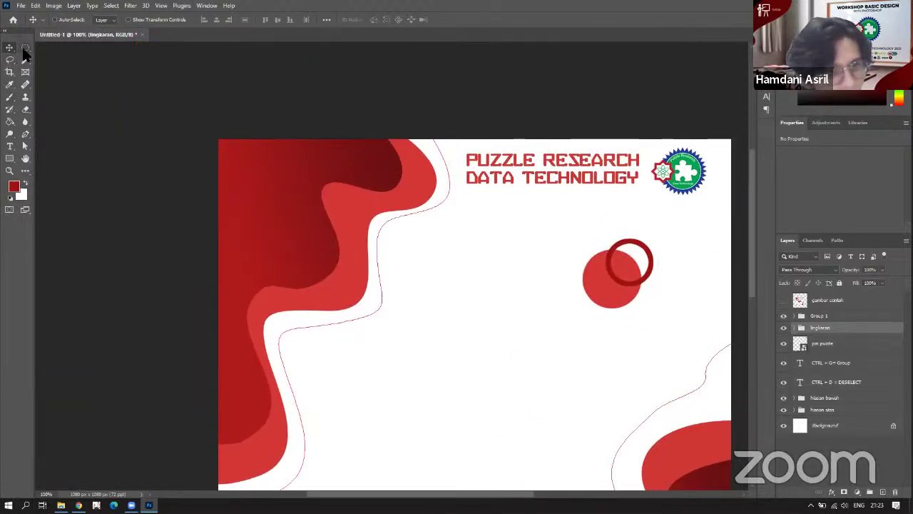
Draw a small circular selection in the poster's left white area on a new layer.
click(23, 47)
drag(368, 236, 287, 170)
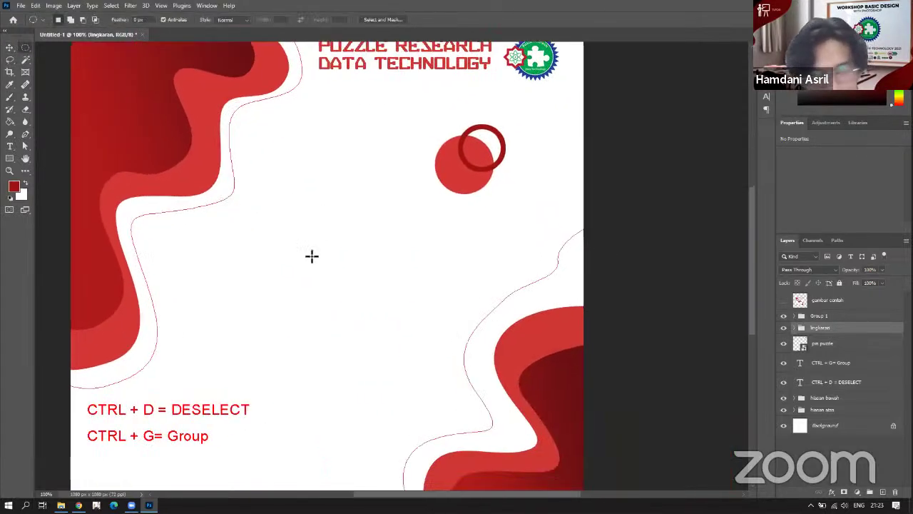
drag(217, 265, 222, 271)
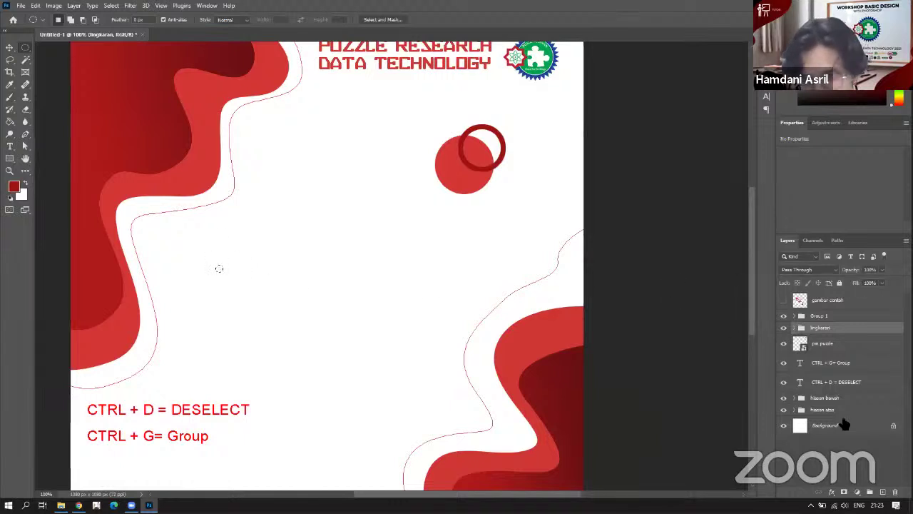
click(883, 493)
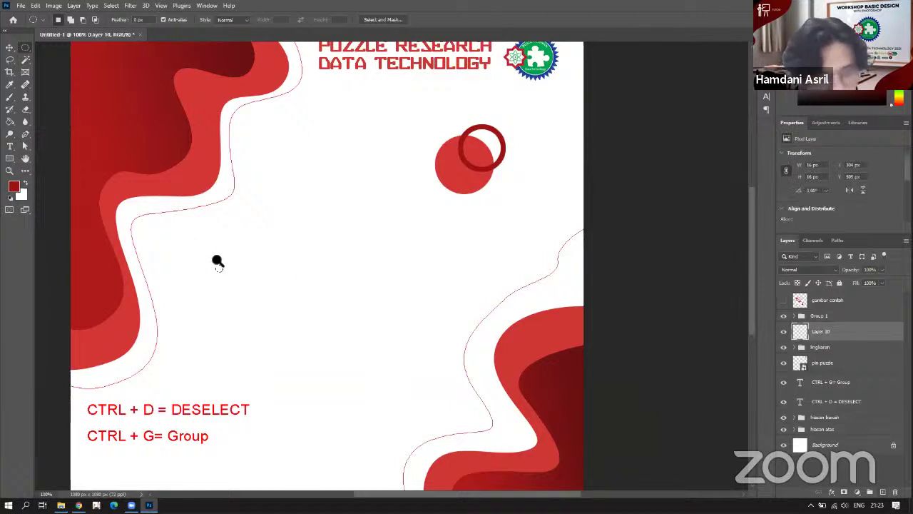
Fill the dot with red, then refill it so its edges are solid.
scroll(219, 261, up, 2)
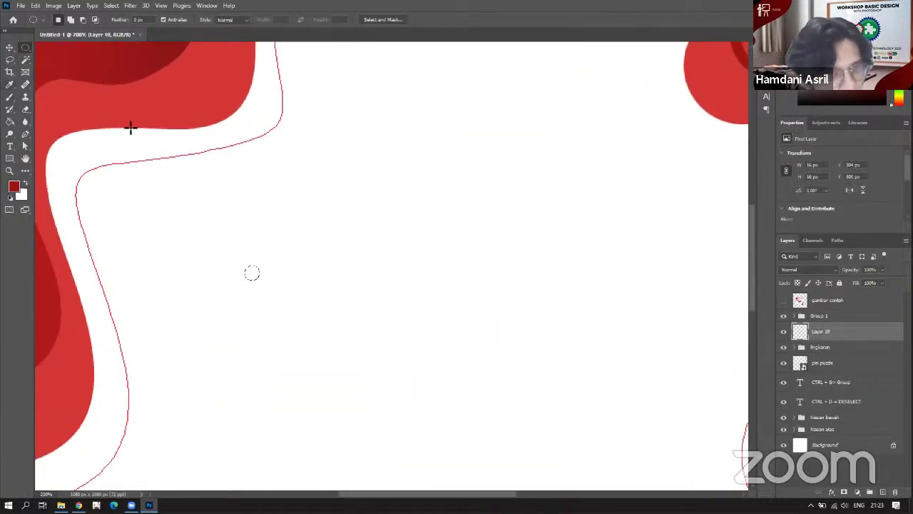
click(11, 122)
click(252, 274)
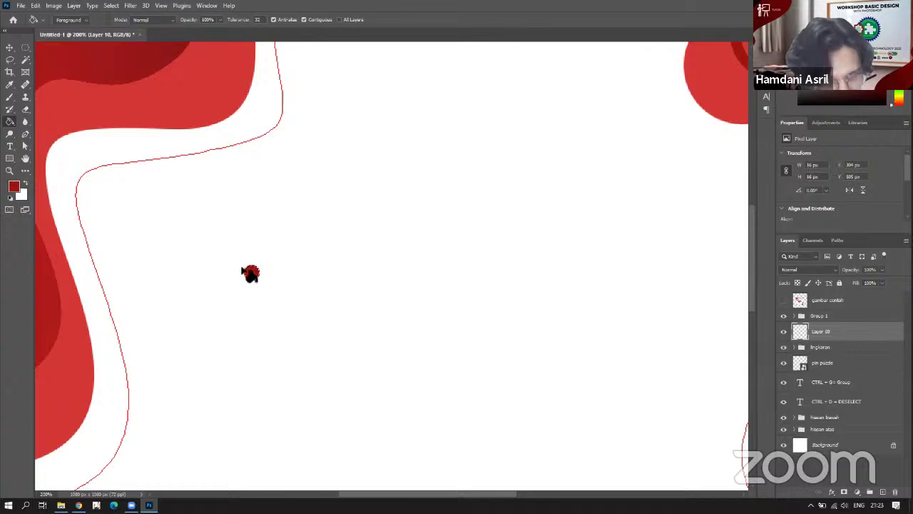
scroll(251, 274, up, 5)
scroll(302, 285, down, 2)
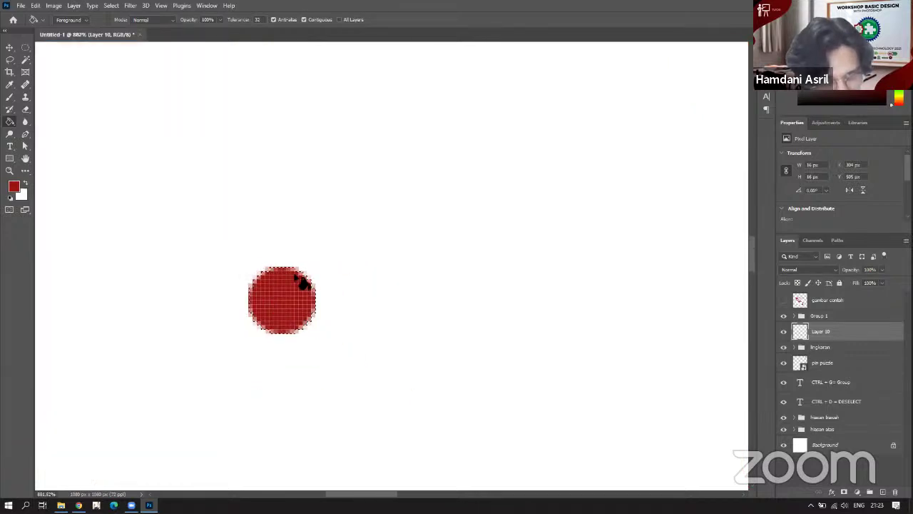
click(293, 297)
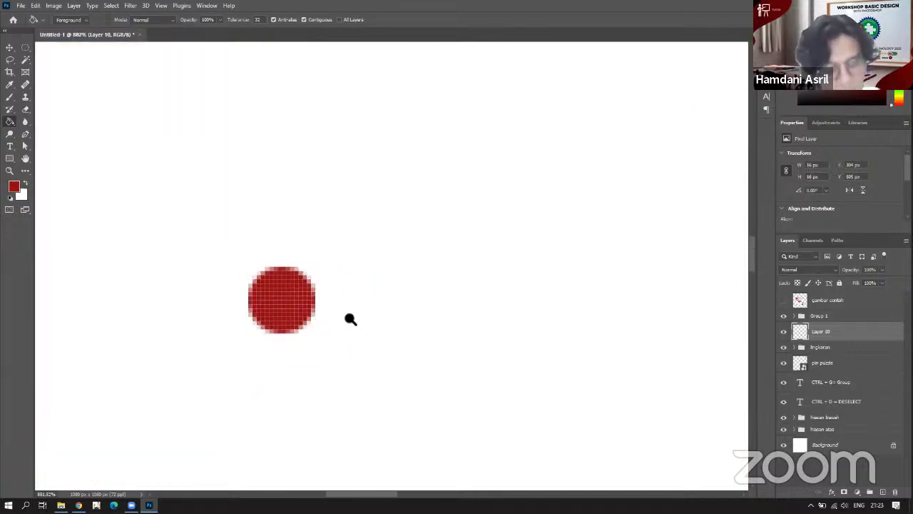
scroll(314, 279, down, 6)
scroll(346, 300, down, 1)
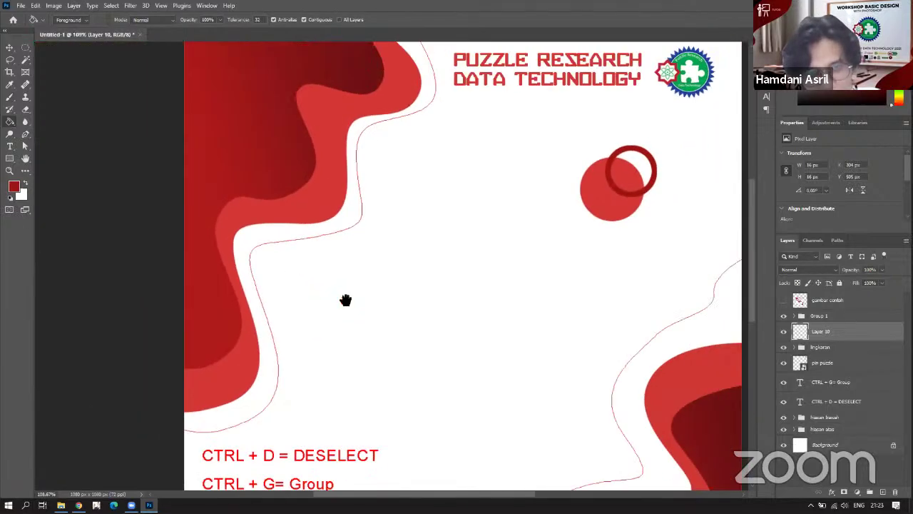
scroll(343, 286, up, 1)
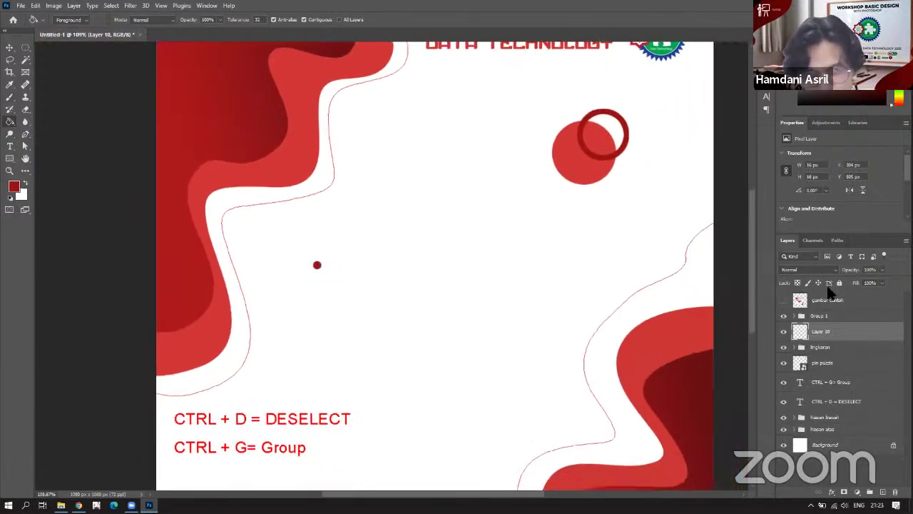
Duplicate the dot layer into a row of four spaced dots and group them.
mouse_move(831, 335)
mouse_down()
mouse_move(856, 422)
mouse_move(831, 349)
mouse_up()
drag(875, 444, 820, 334)
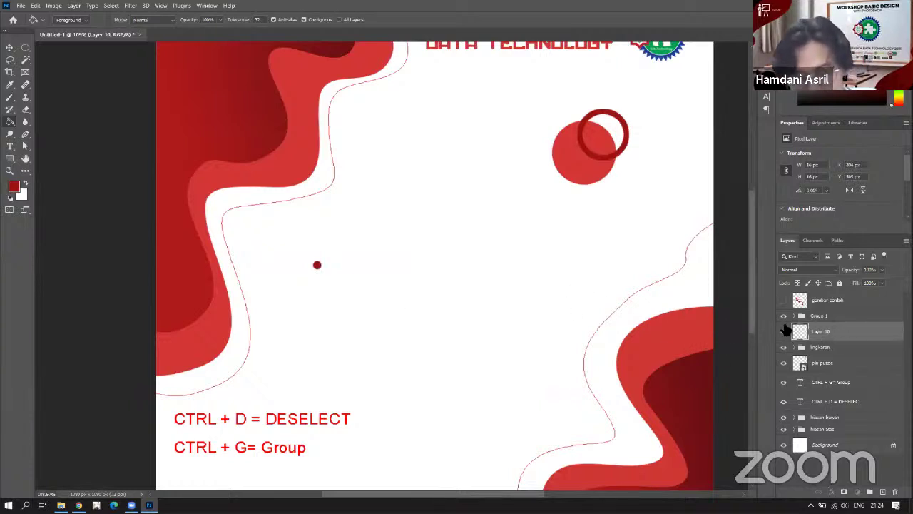
key(ctrl+j)
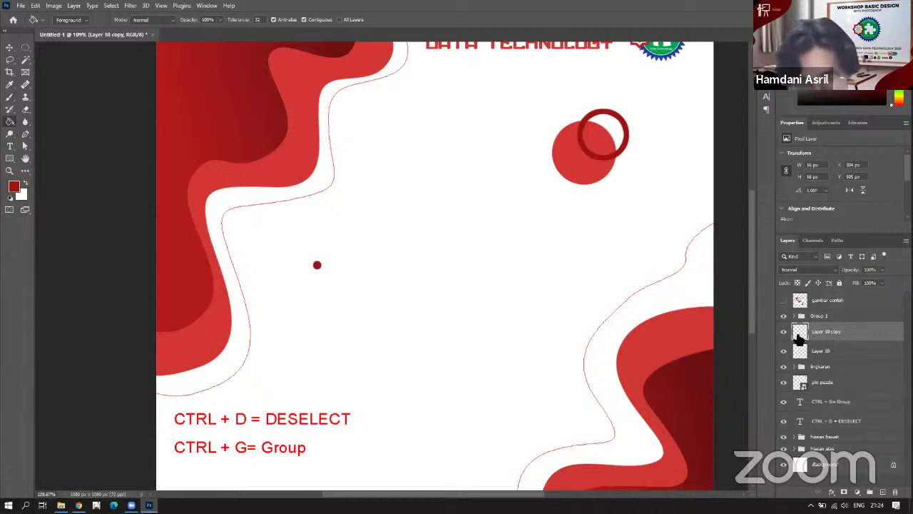
key(v)
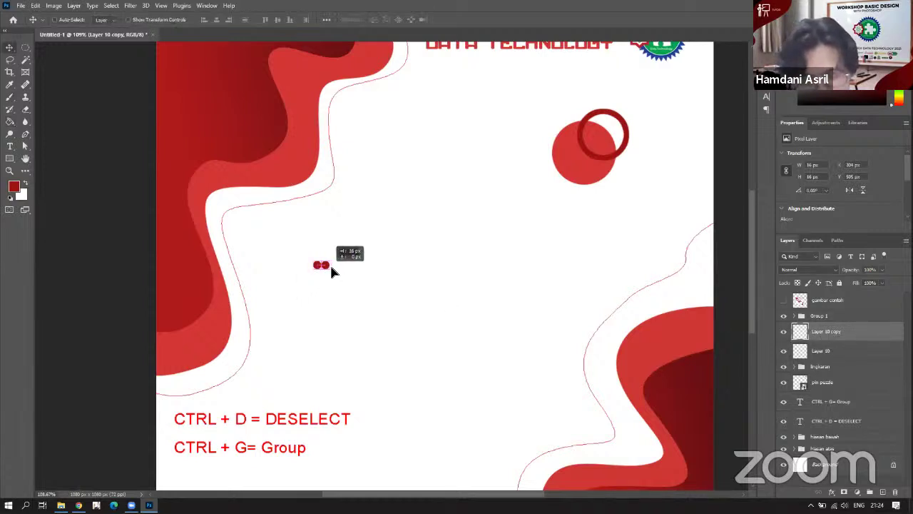
drag(331, 267, 304, 275)
key(ctrl+j)
key(ctrl+j)
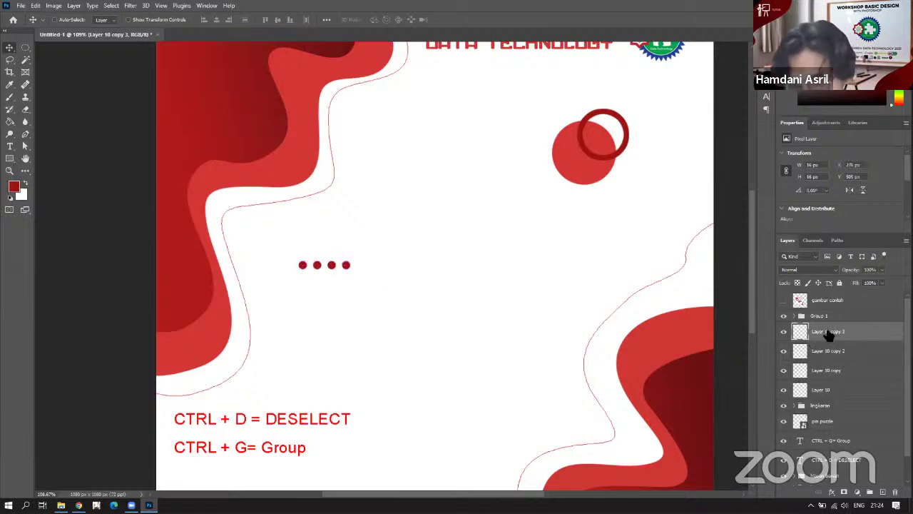
shift+click(822, 390)
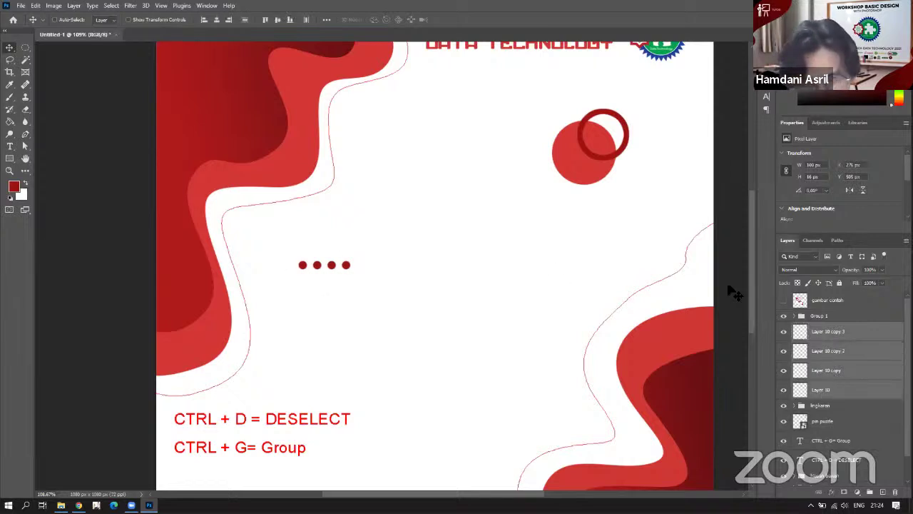
key(ctrl+g)
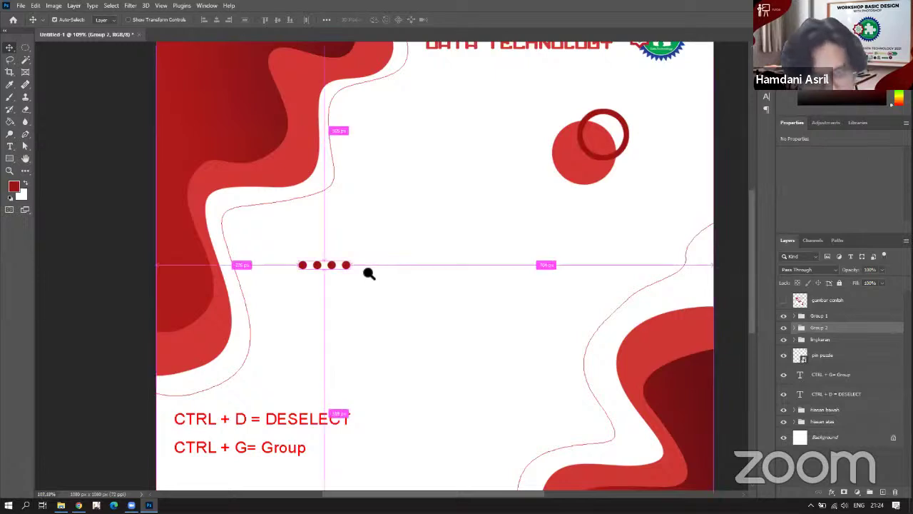
Drag the four-dot group to the poster's right side, just below the ring.
scroll(369, 271, down, 3)
drag(326, 258, 551, 202)
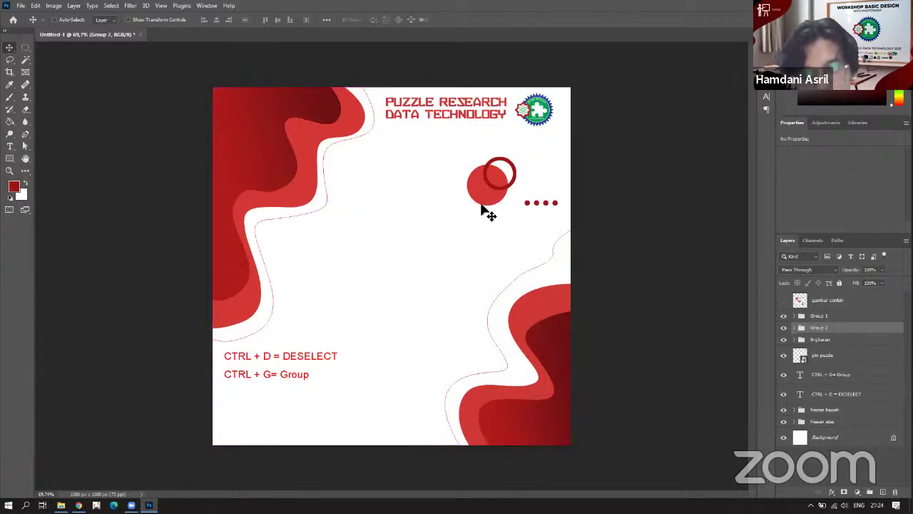
drag(536, 224, 495, 247)
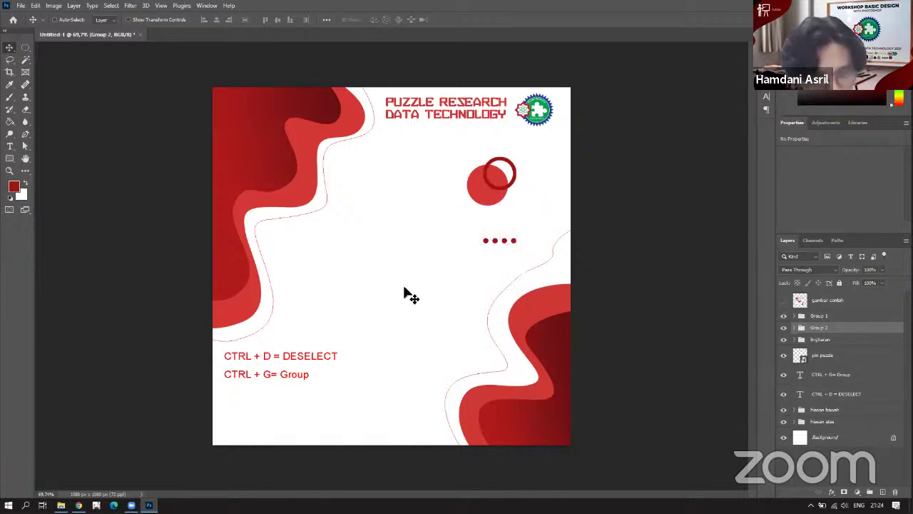
Type the shortcut line 'Ctrl + T = Transform' below the existing shortcut notes.
key(t)
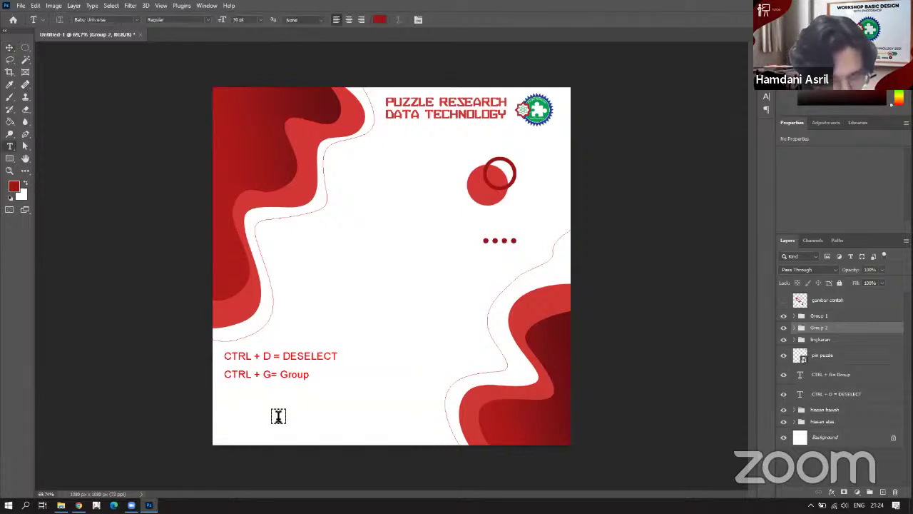
click(301, 419)
key(BackSpace)
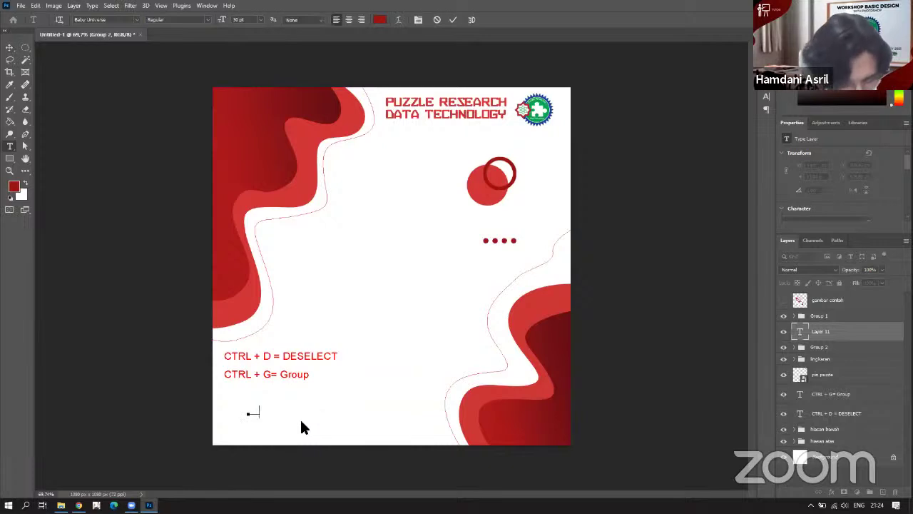
text(Ctrl + T)
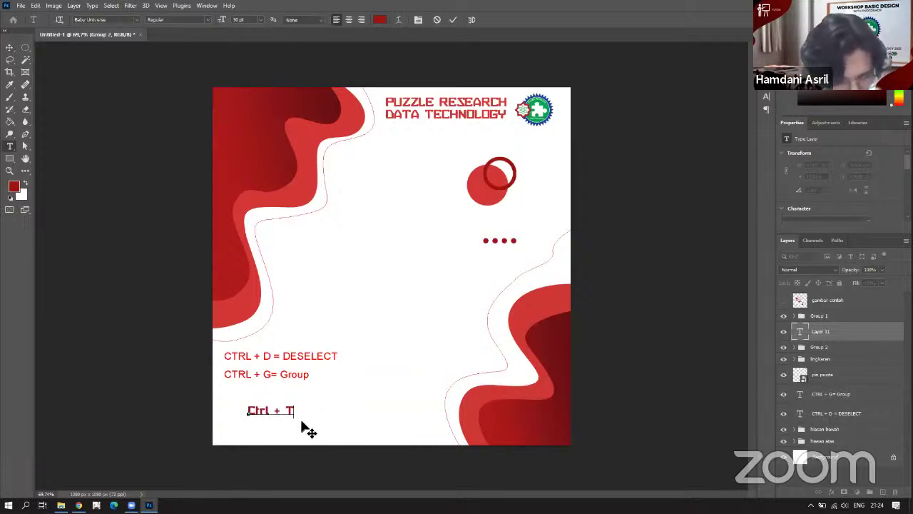
text( = Tra)
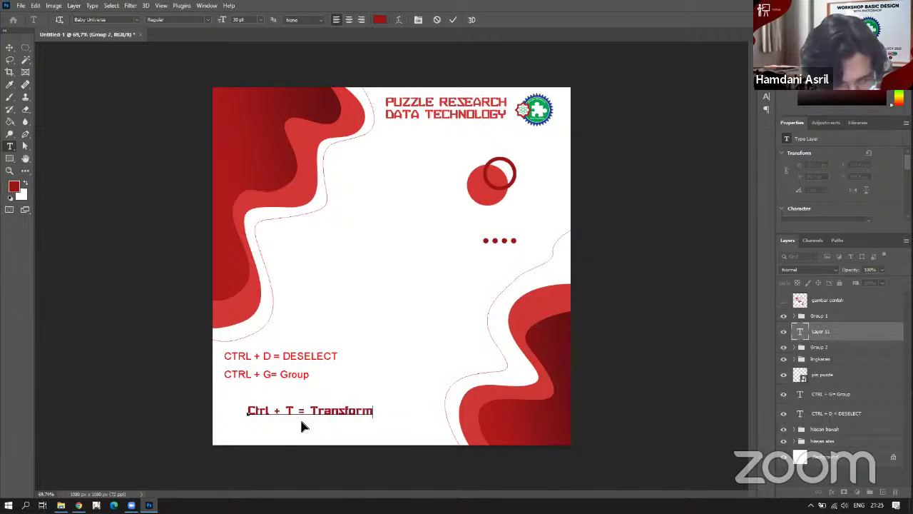
text(nsform)
key(ctrl+a)
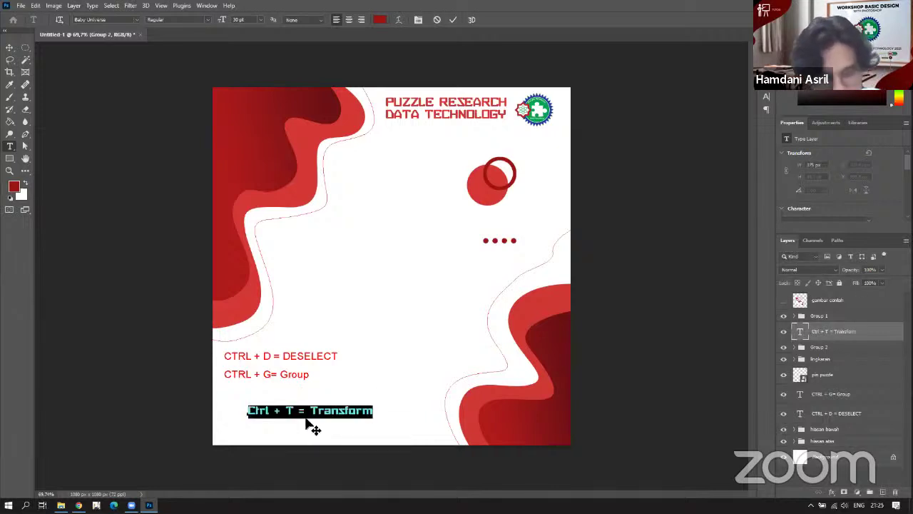
click(305, 409)
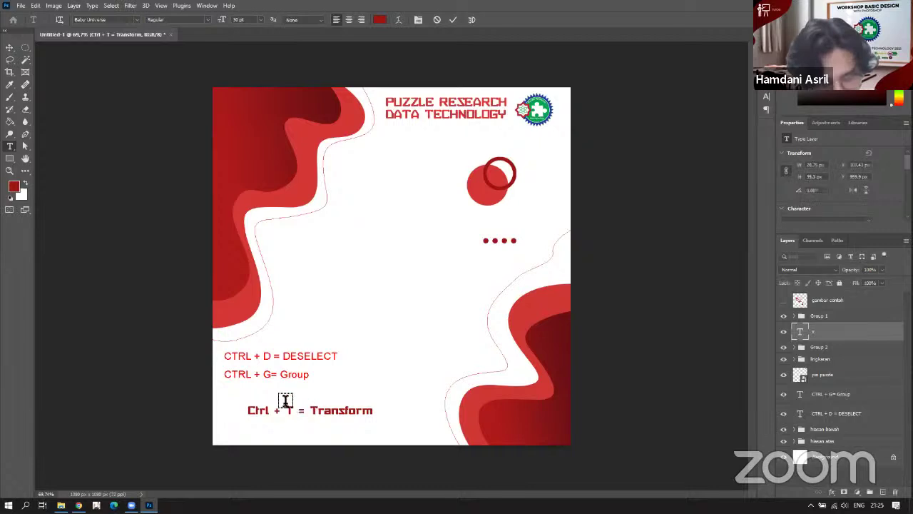
key(Escape)
Align the new line beneath the Deselect and Group lines.
key(v)
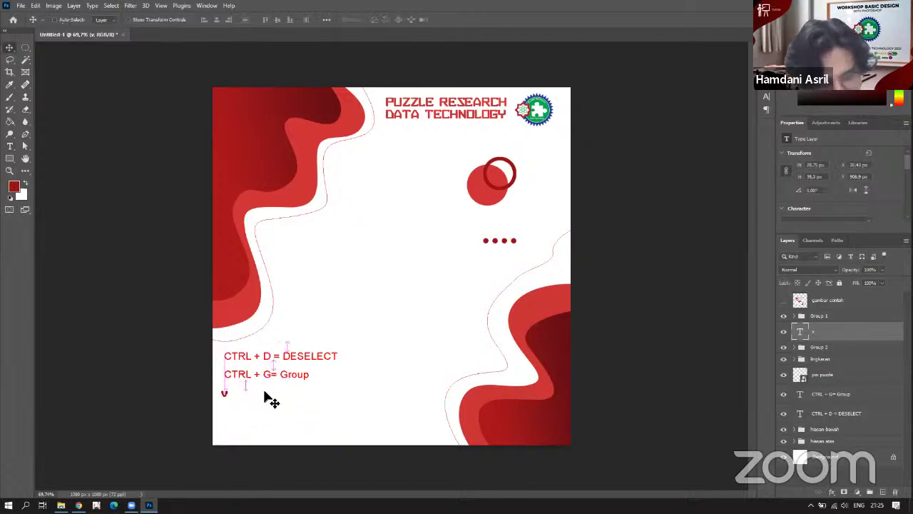
drag(264, 393, 279, 394)
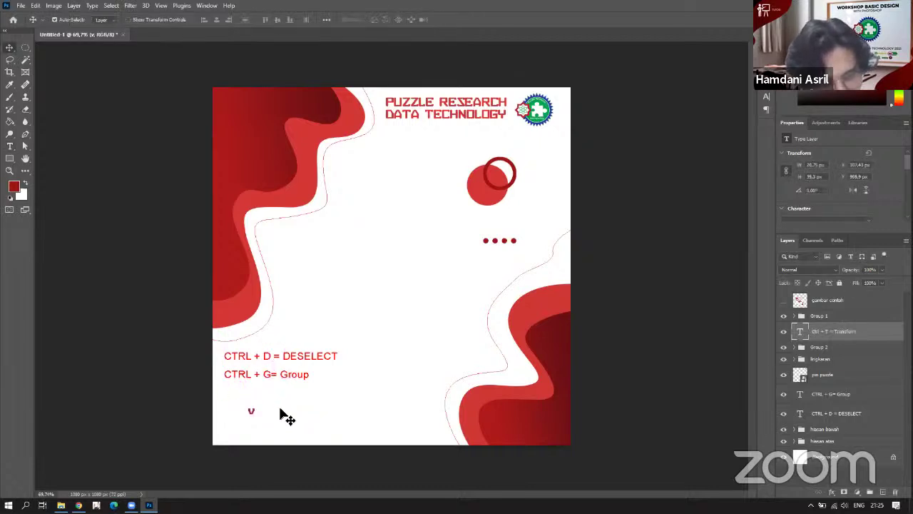
key(ctrl+z)
key(ctrl+z)
drag(287, 409, 262, 392)
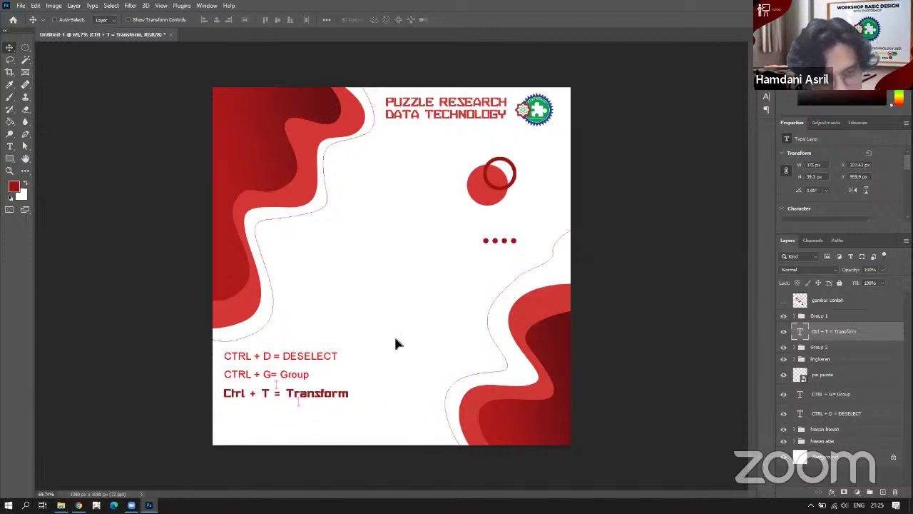
click(785, 318)
click(784, 347)
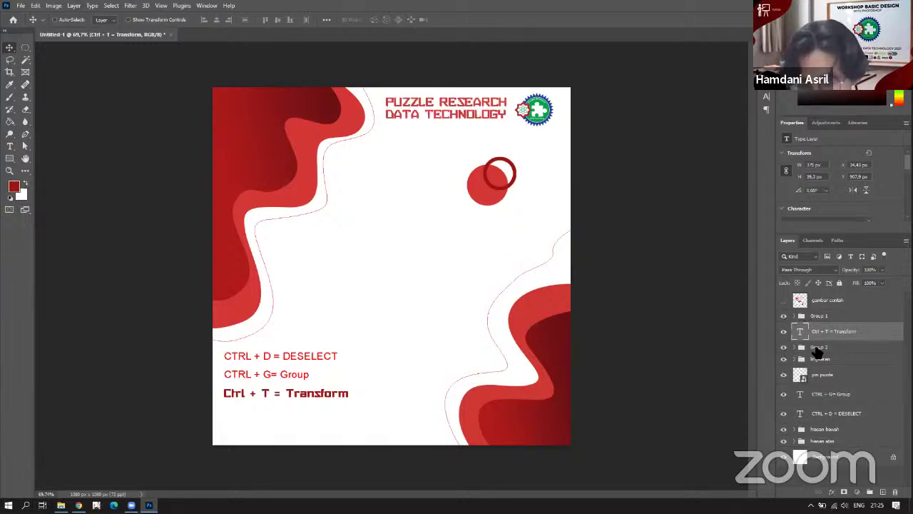
Rename the dot group to 'titik' and rotate it 90° into a vertical column.
double_click(819, 348)
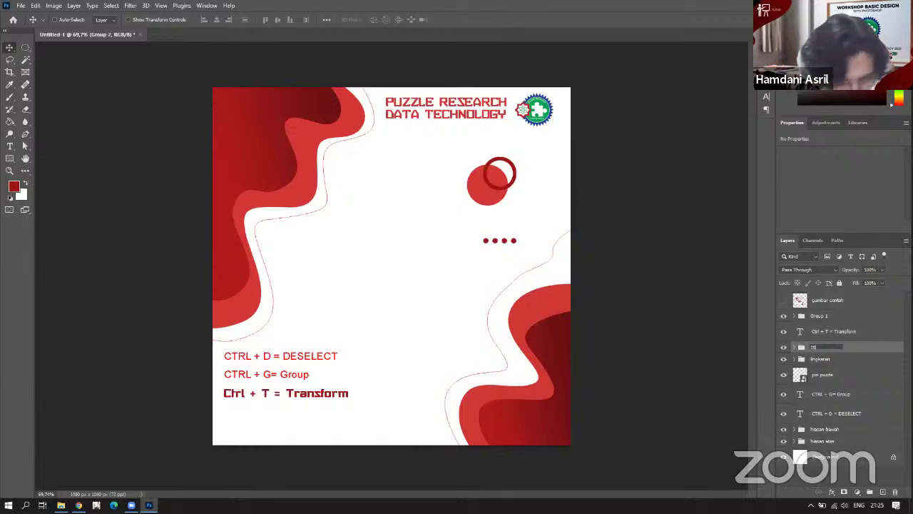
text(titik)
key(Return)
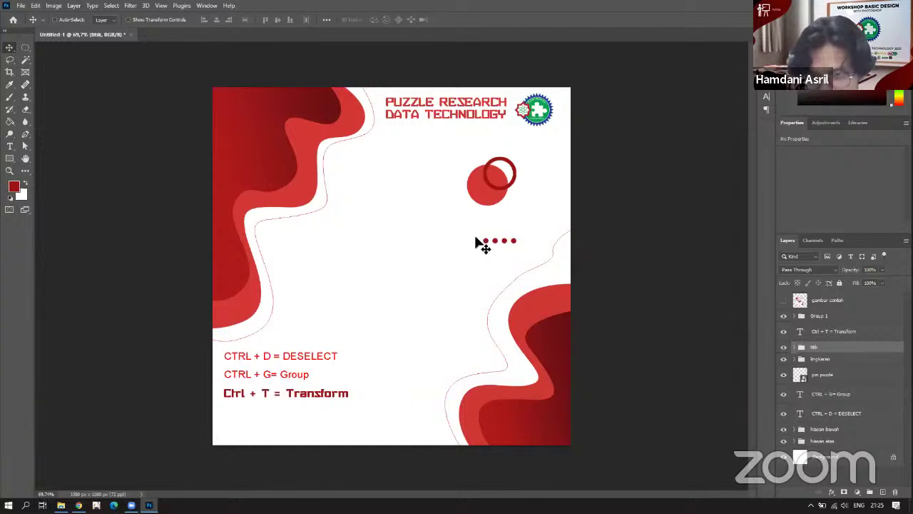
drag(477, 241, 466, 266)
key(ctrl+t)
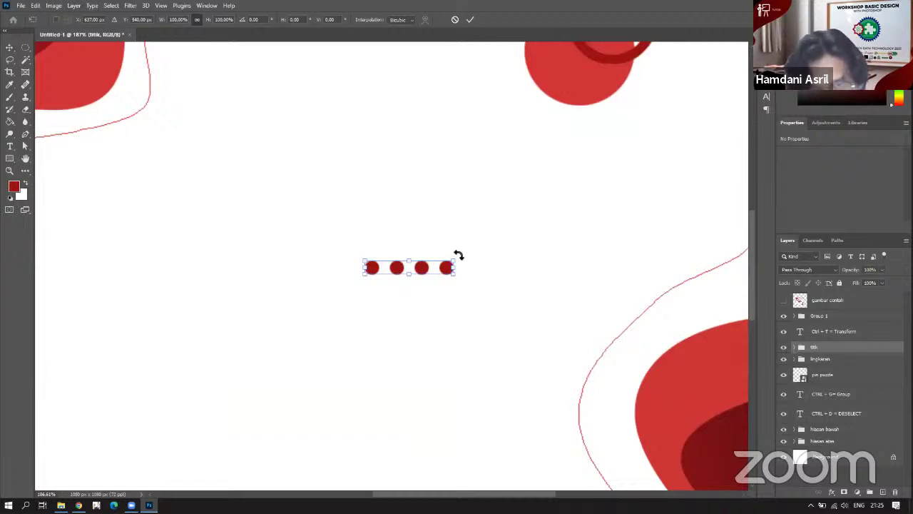
drag(458, 254, 427, 340)
key(Return)
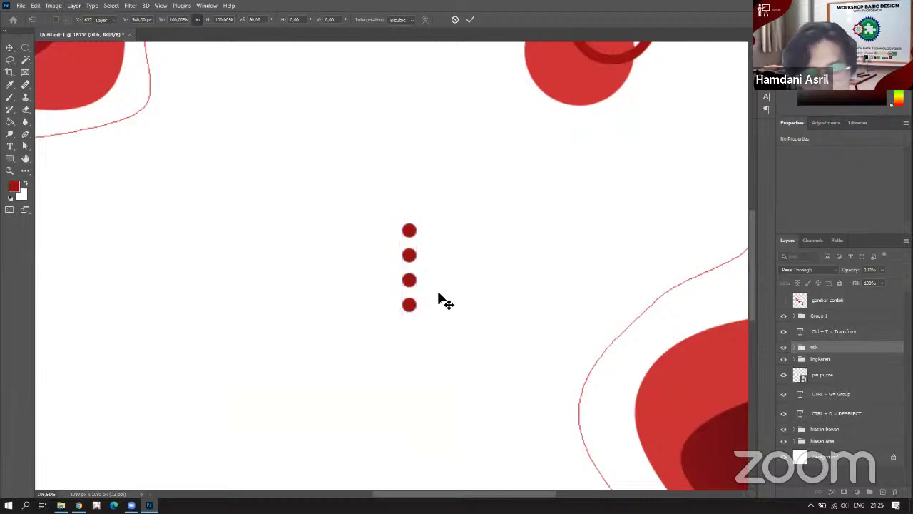
Place the titik column at the poster's right edge and move a duplicate to the bottom-left.
scroll(449, 257, down, 1)
scroll(425, 287, down, 1)
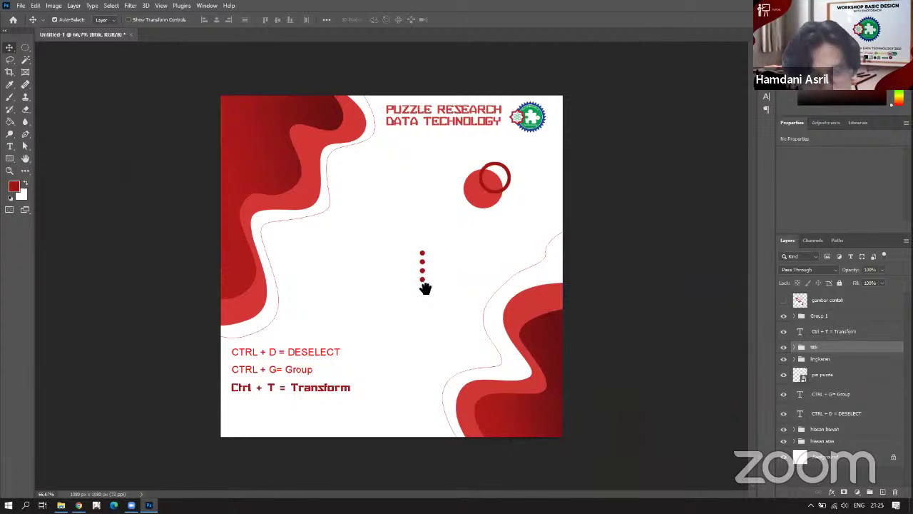
drag(433, 280, 555, 242)
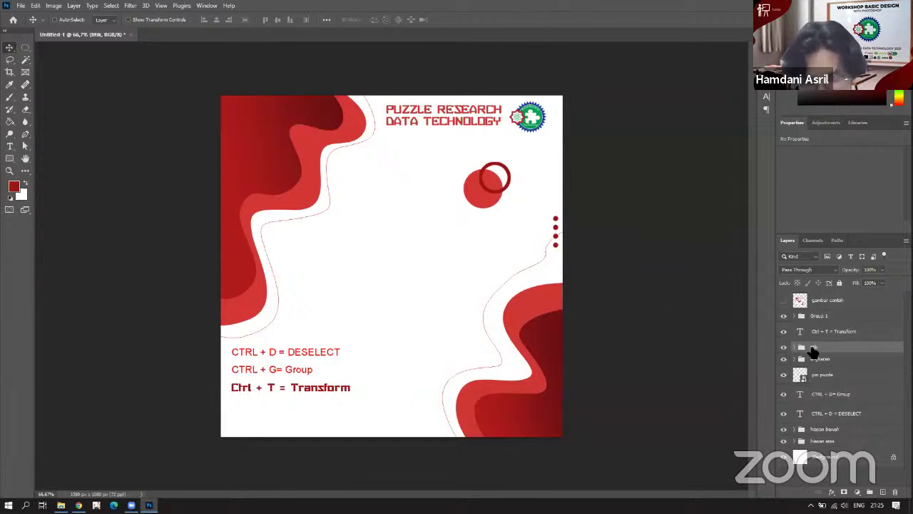
key(ctrl+j)
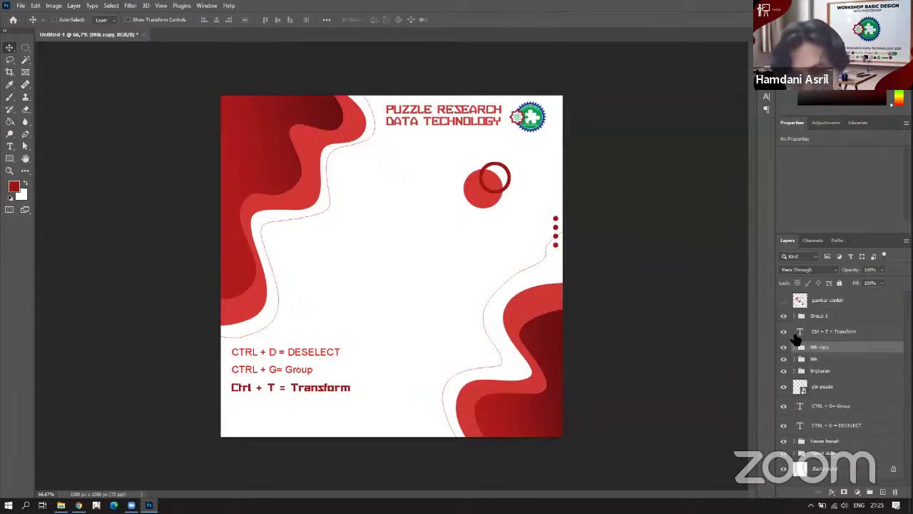
drag(556, 238, 229, 423)
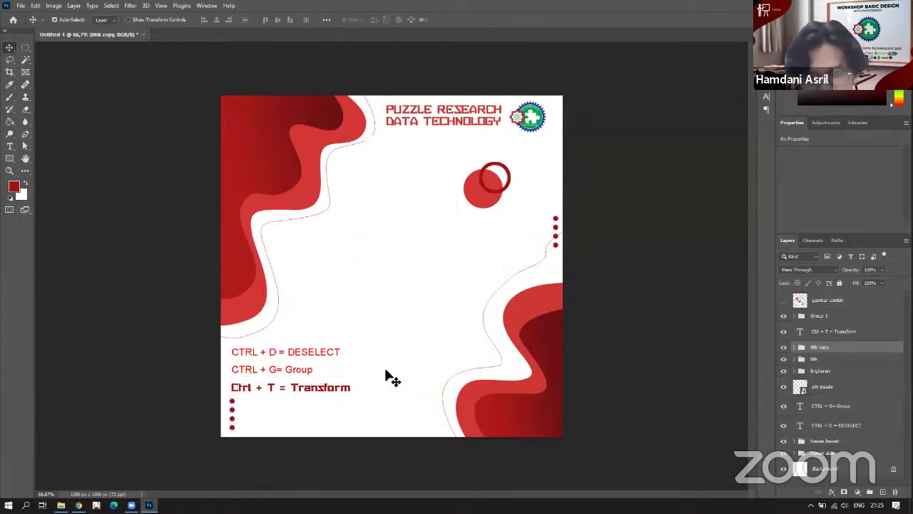
key(ctrl+z)
drag(501, 289, 232, 429)
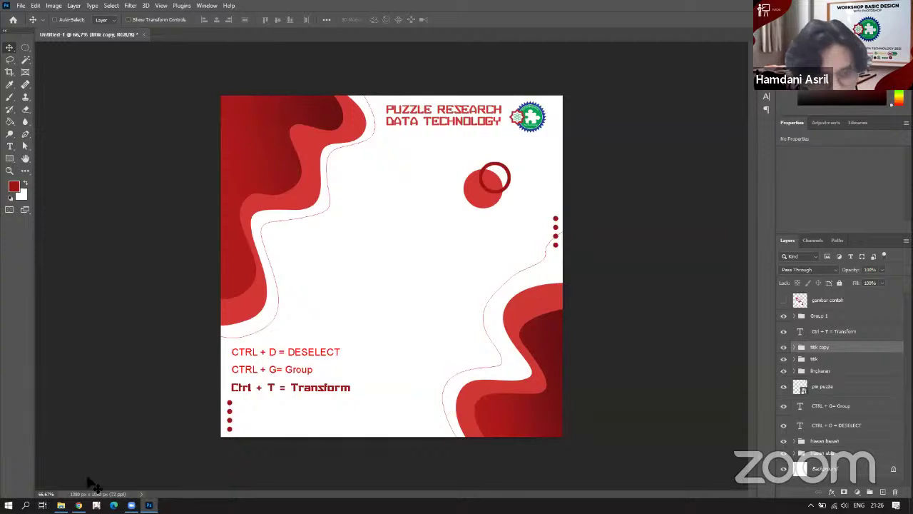
Go up to PREDATECH and open FOTO KEGIATAN > 2017-02-25 OPREC in File Explorer.
click(57, 463)
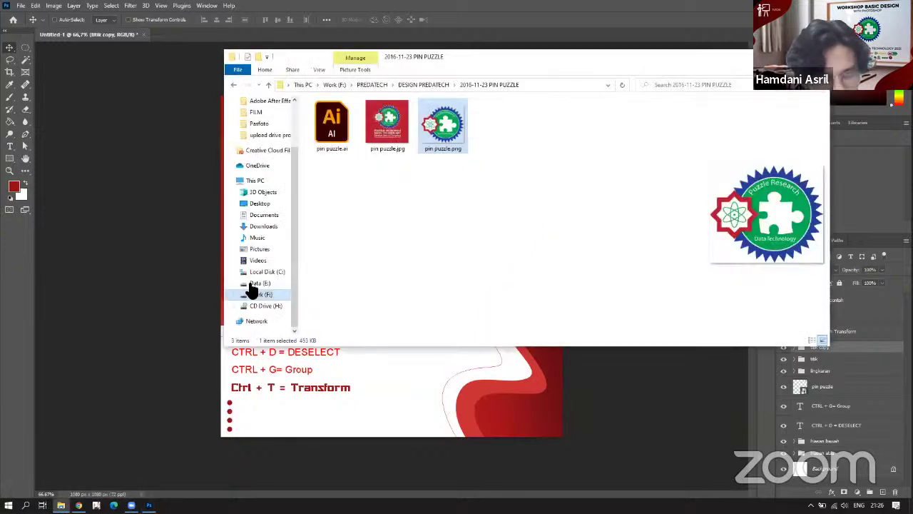
click(420, 84)
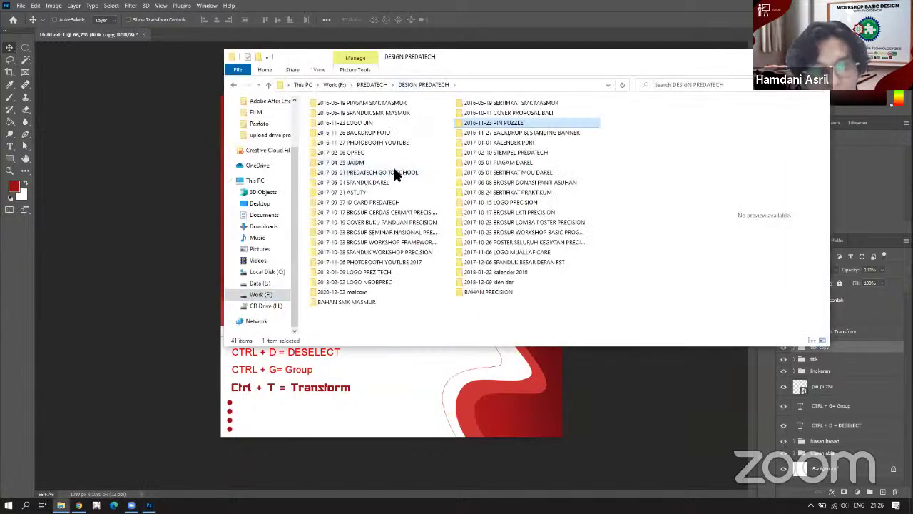
click(372, 84)
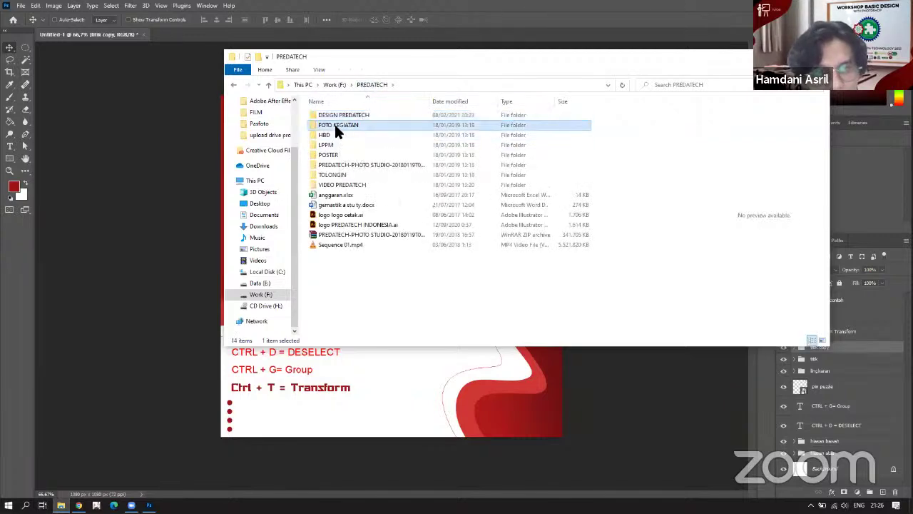
double_click(334, 125)
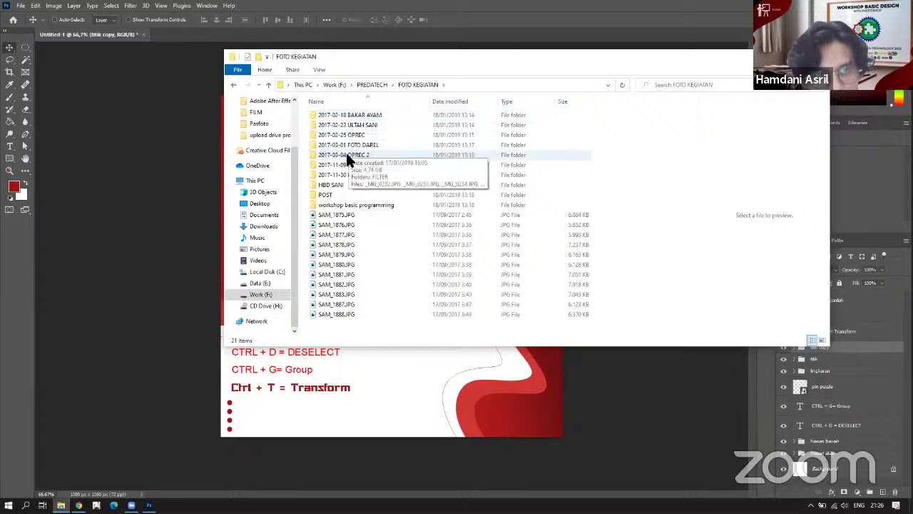
double_click(344, 136)
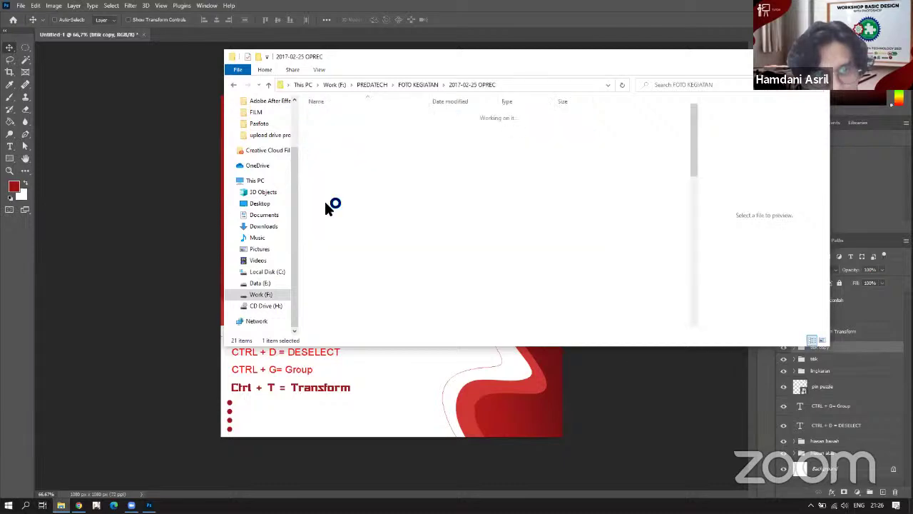
Select the classroom photo _MG_0189.JPG and place it onto the poster.
scroll(468, 209, down, 6)
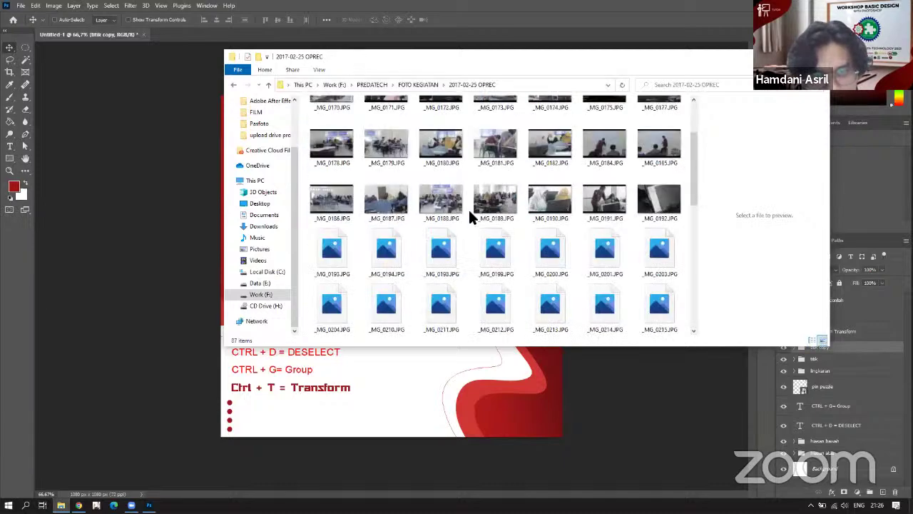
scroll(465, 205, down, 2)
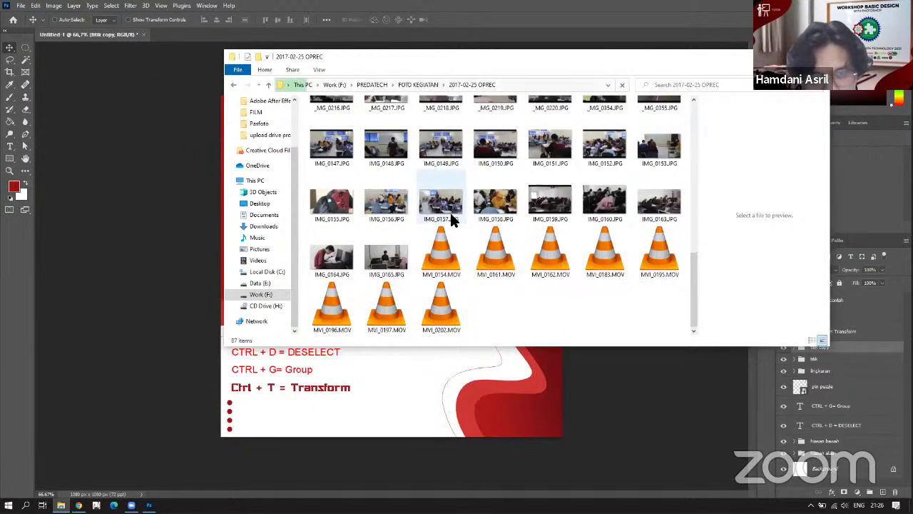
scroll(452, 212, up, 4)
scroll(451, 224, up, 2)
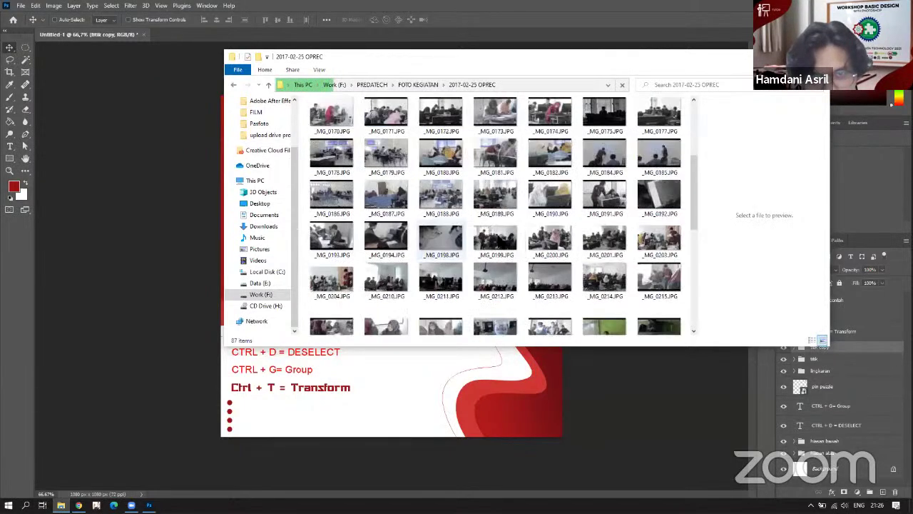
click(485, 201)
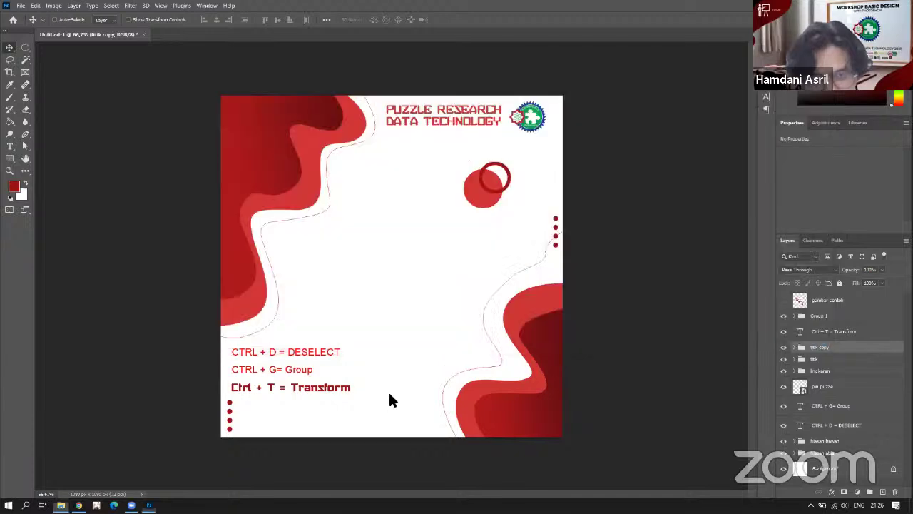
click(389, 392)
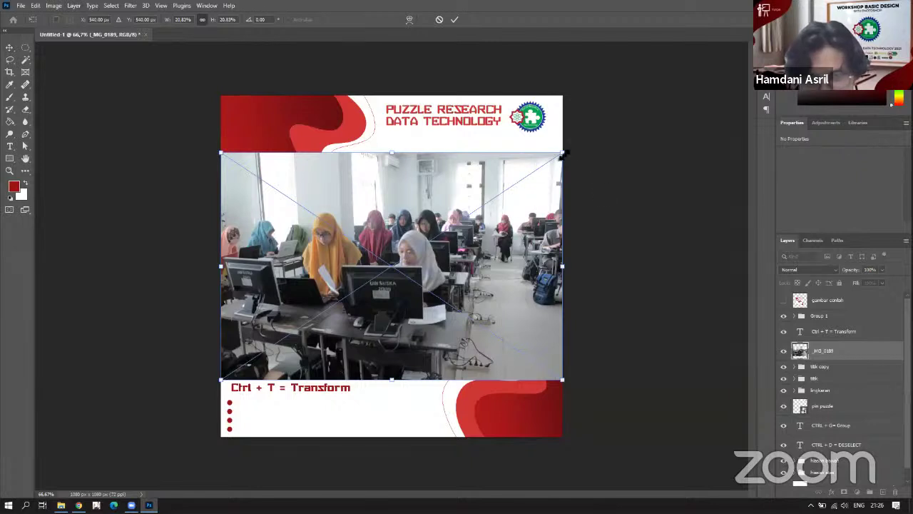
Scale _MG_0189 from its centre to about 12.73% and centre it below the ring.
drag(554, 164, 485, 204)
key(alt+shift)
drag(421, 269, 458, 244)
drag(524, 184, 499, 195)
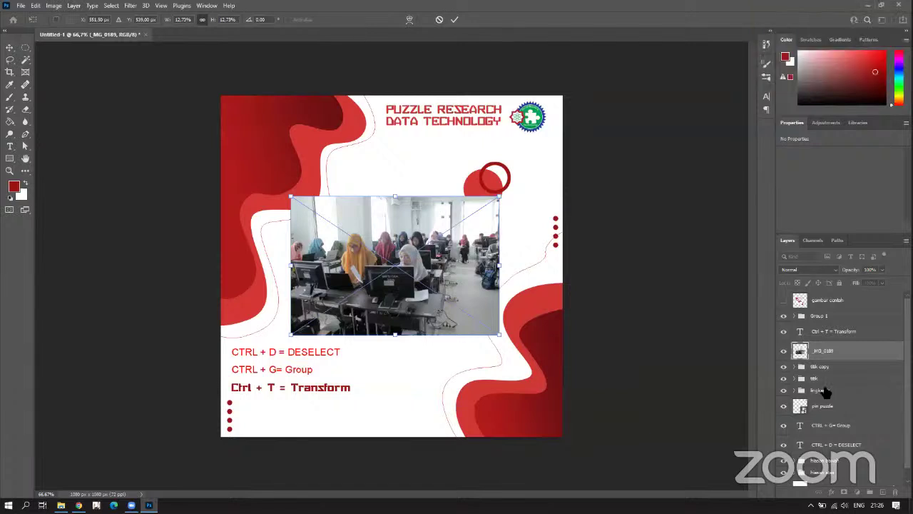
scroll(826, 350, down, 1)
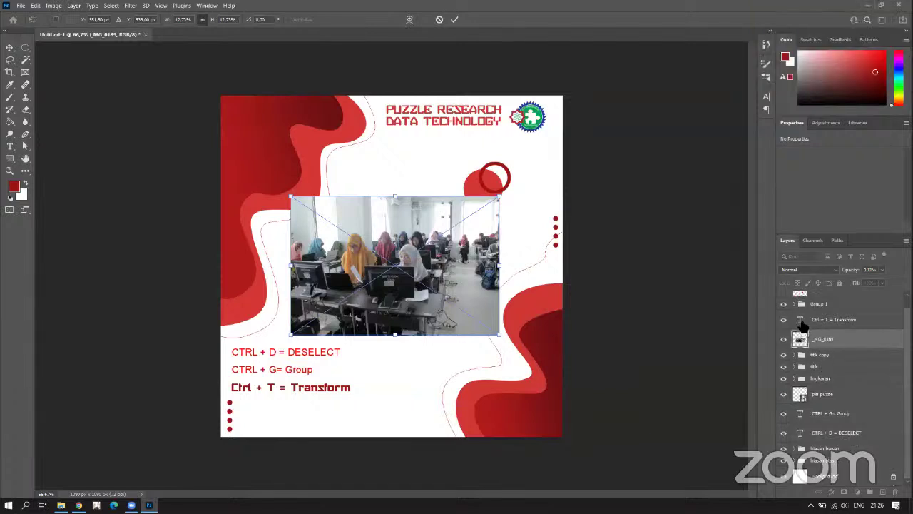
scroll(802, 333, up, 1)
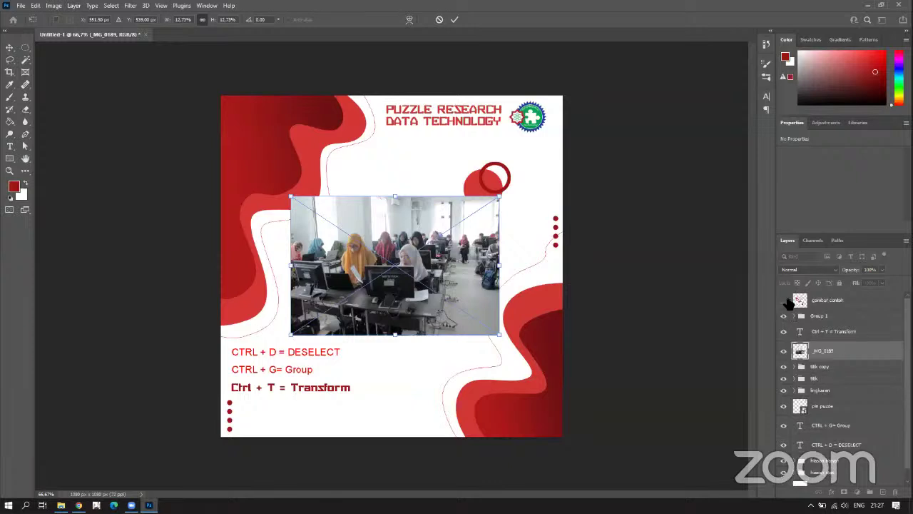
Toggle the gambar contoh sample layer to compare layouts, leaving it hidden.
click(785, 300)
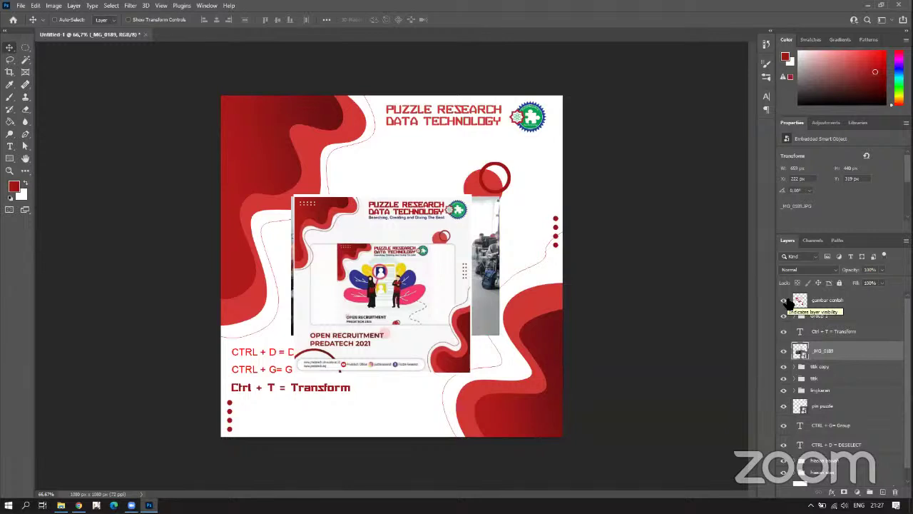
click(784, 300)
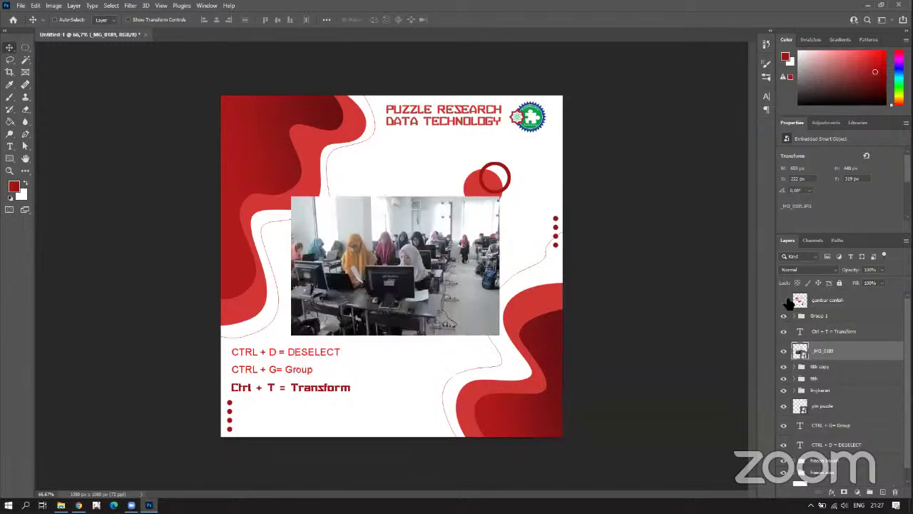
click(784, 301)
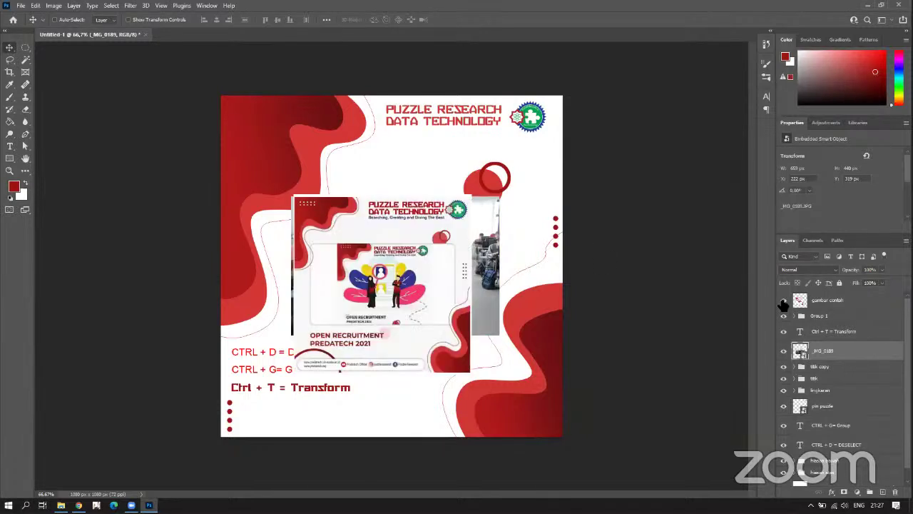
click(783, 301)
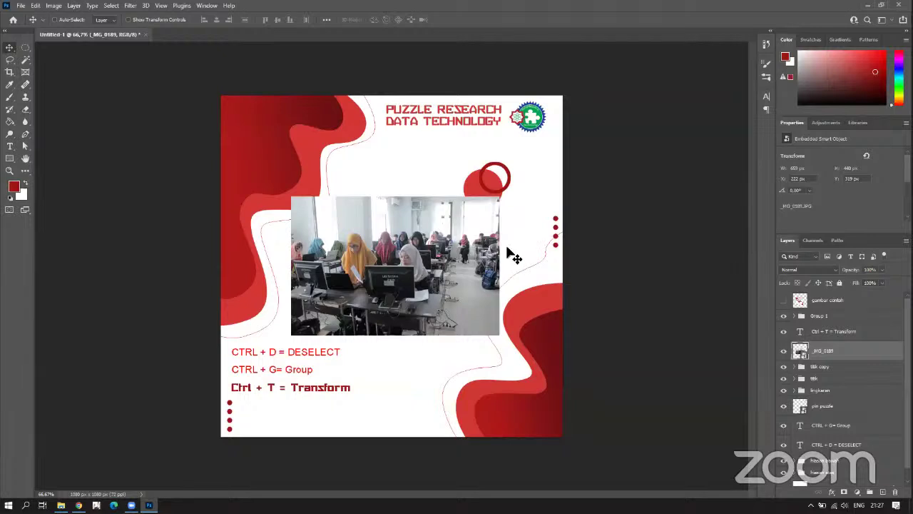
click(784, 301)
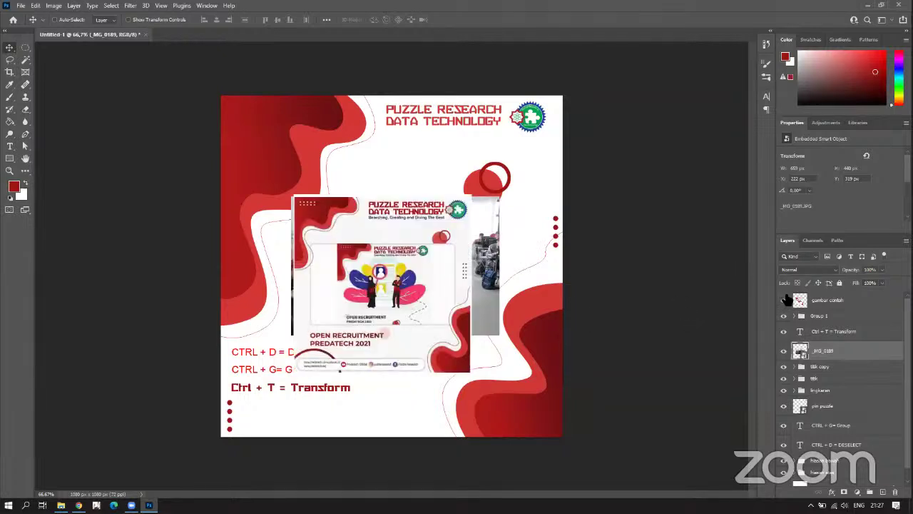
click(784, 300)
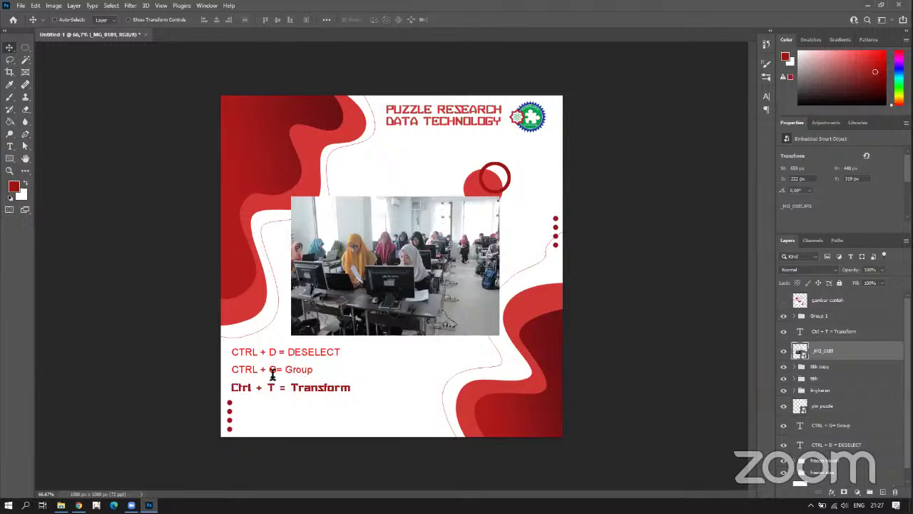
Replace the CTRL + D = DESELECT text with 'Open Recruitment'.
key(t)
drag(231, 352, 404, 357)
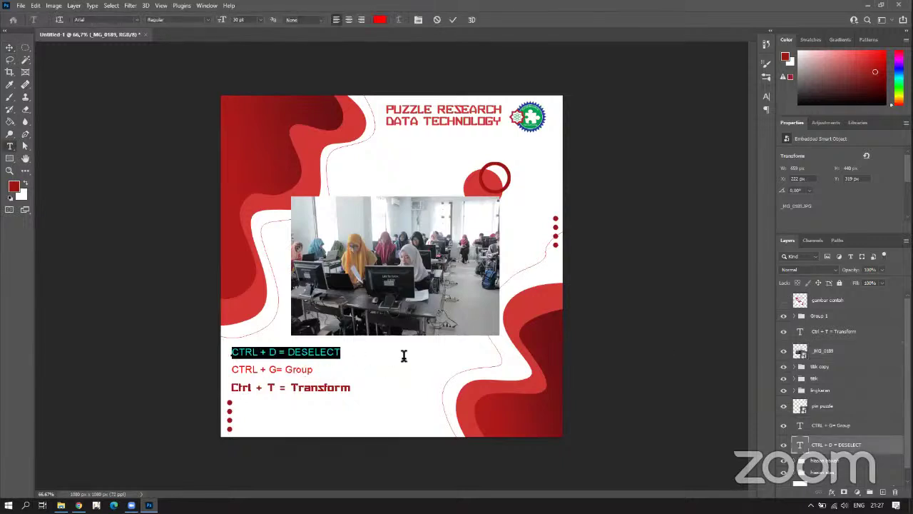
text(Open Re)
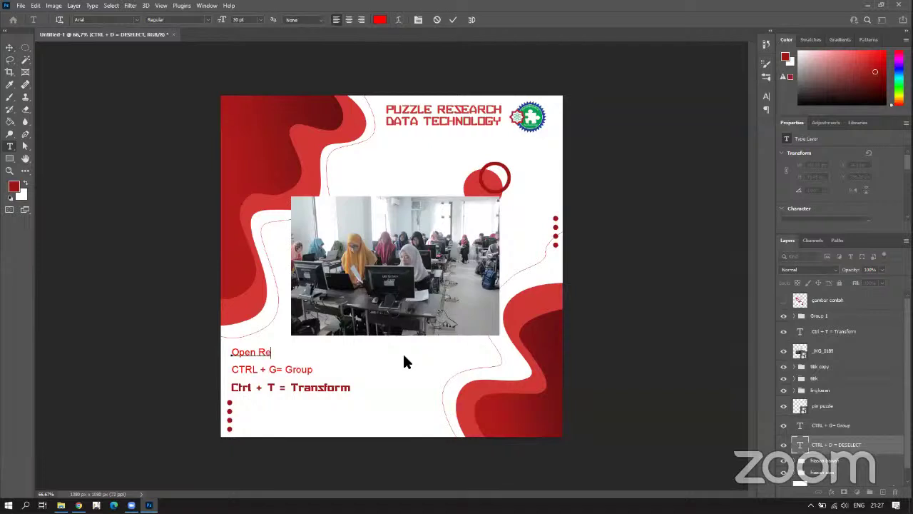
text(cruit)
key(BackSpace)
text(ment)
key(ctrl+Return)
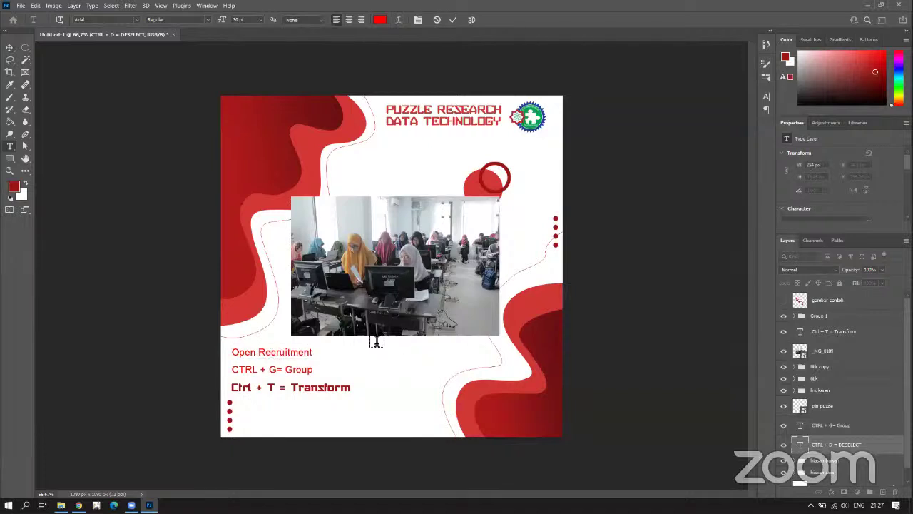
Delete the Ctrl + T and CTRL + G text layers and start a second line with 'Pu'.
click(840, 336)
ctrl+click(832, 425)
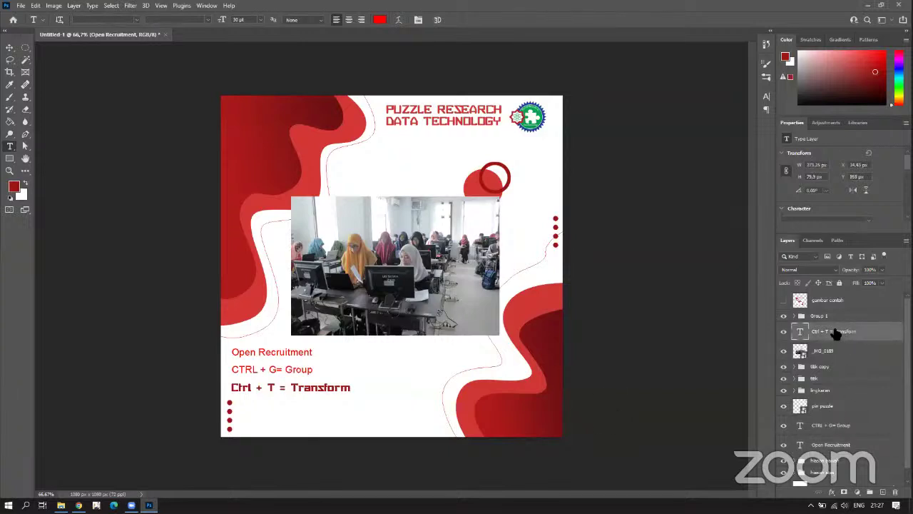
drag(837, 333, 820, 315)
mouse_move(354, 349)
mouse_down()
mouse_move(276, 378)
mouse_move(261, 369)
mouse_move(338, 353)
mouse_up()
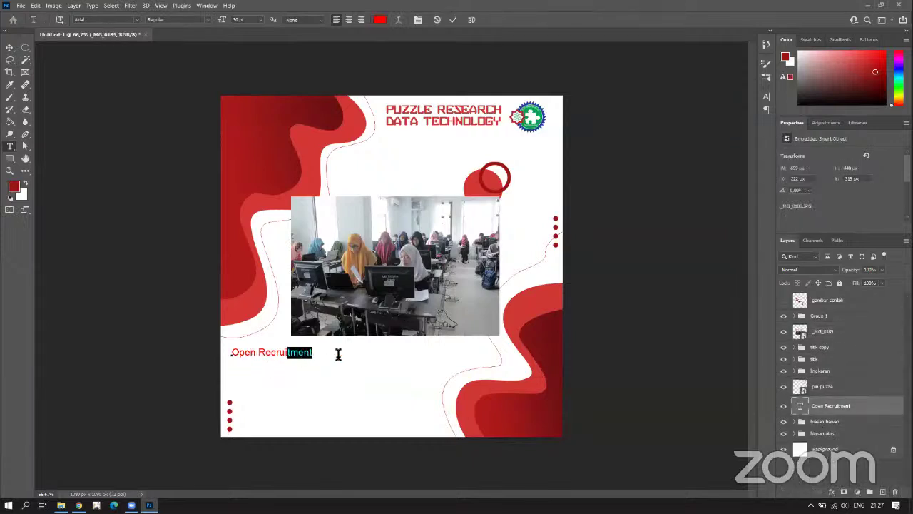
click(341, 360)
text(Pu)
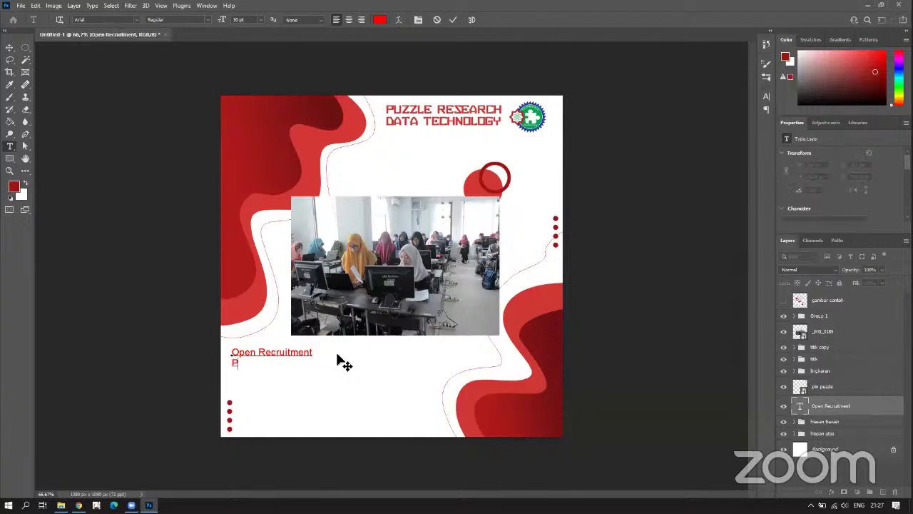
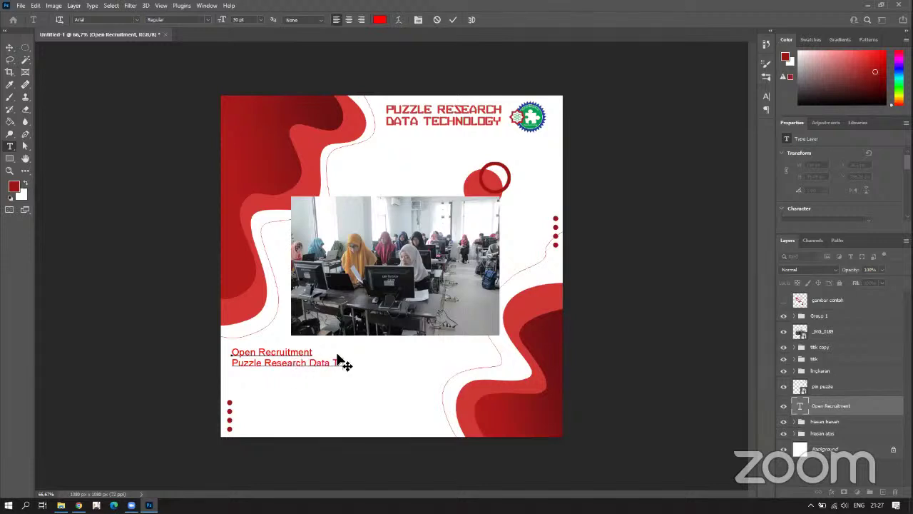
Finish the second line 'Puzzle Research Data Technology' and shift the caption slightly right.
text(zzle Research Data Technology)
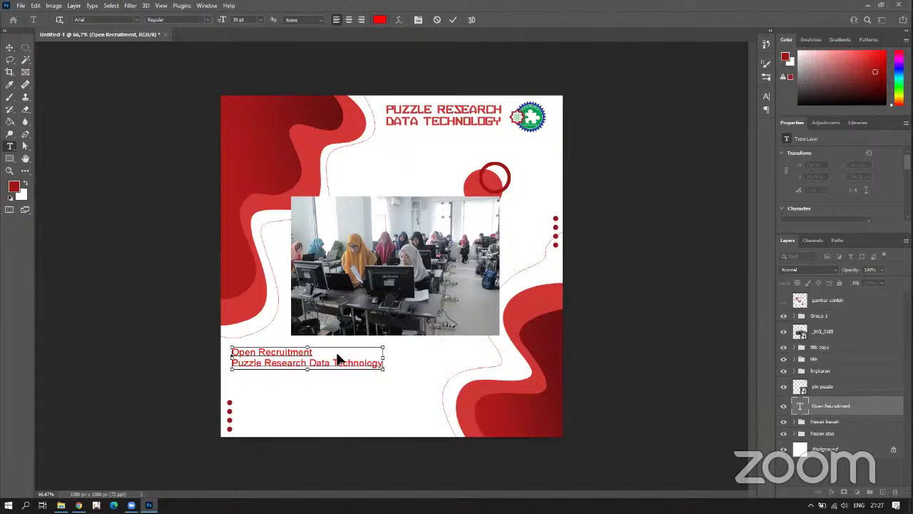
key(Escape)
key(v)
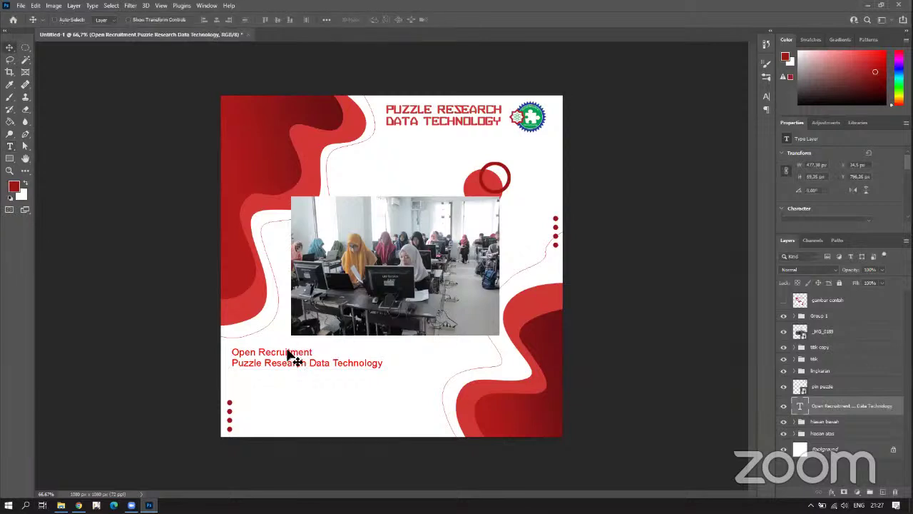
drag(291, 355, 304, 351)
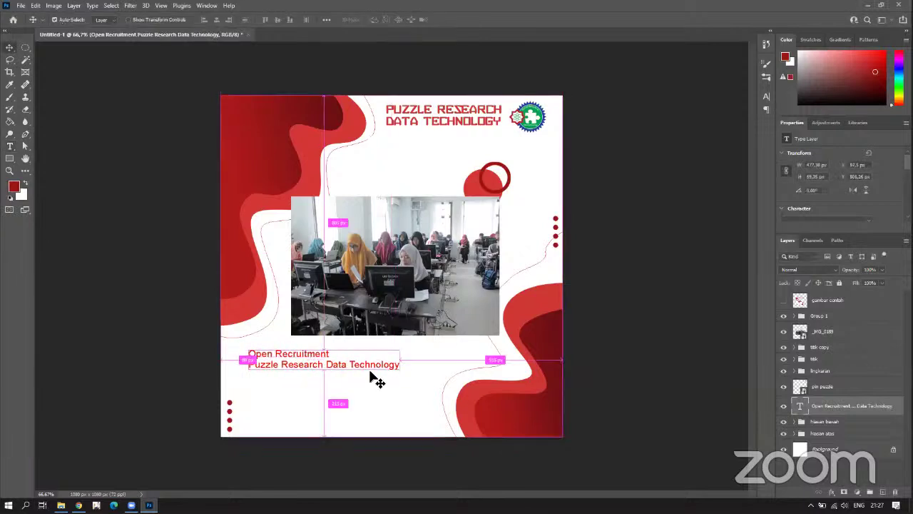
Scale the caption block up from its corner beneath the photo.
key(ctrl+t)
drag(413, 373, 434, 373)
key(Return)
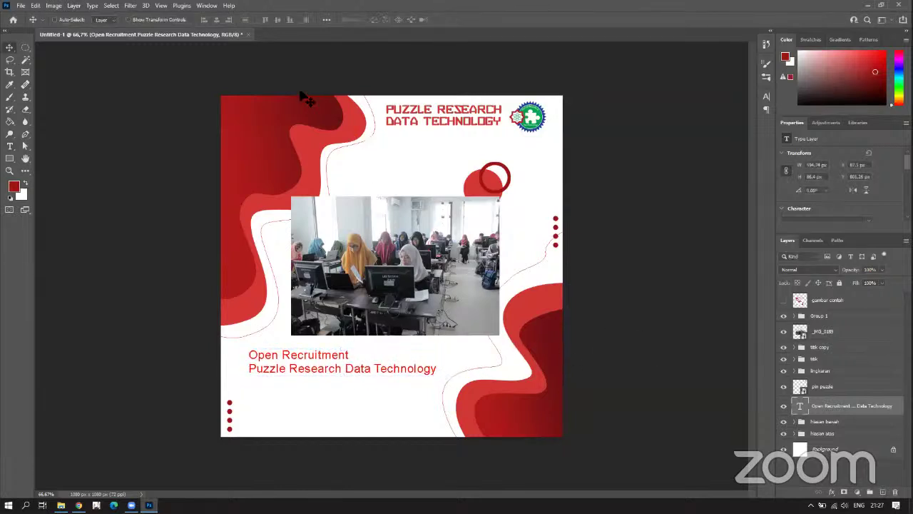
Select all the caption text and colour it dark red #c01a1a.
key(t)
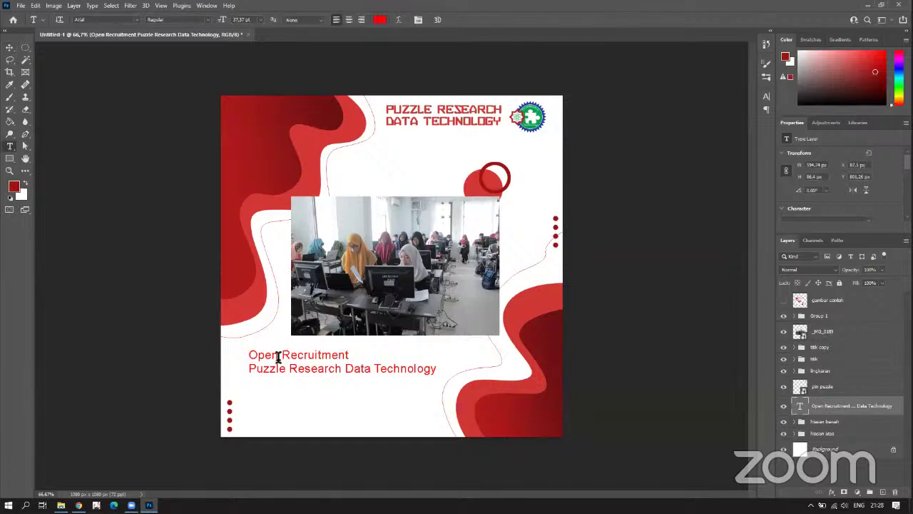
drag(279, 355, 304, 368)
key(ctrl+a)
click(380, 19)
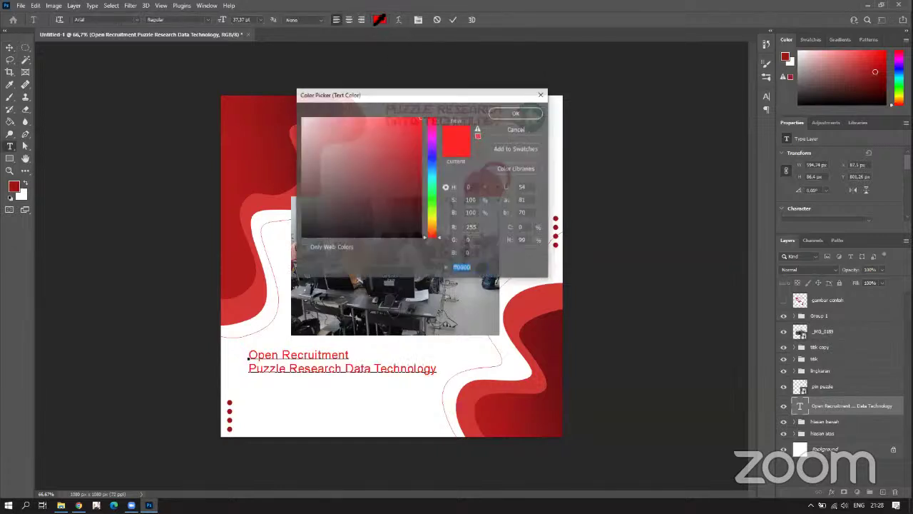
drag(379, 154, 393, 153)
click(255, 132)
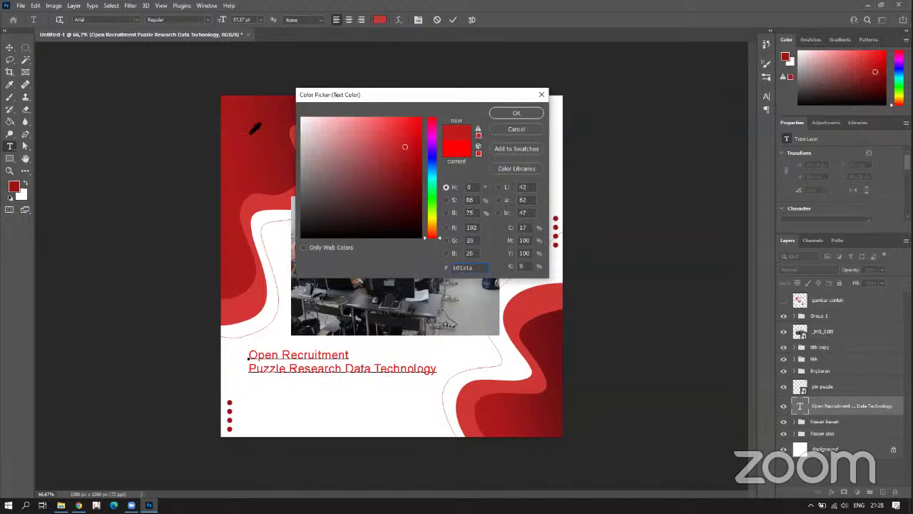
click(520, 115)
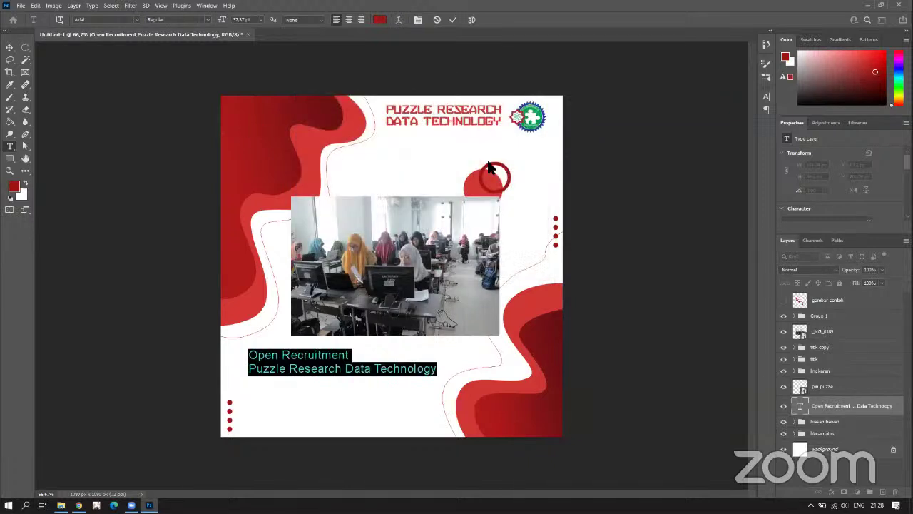
Set the caption's font style to Bold and commit the text.
click(207, 20)
click(172, 75)
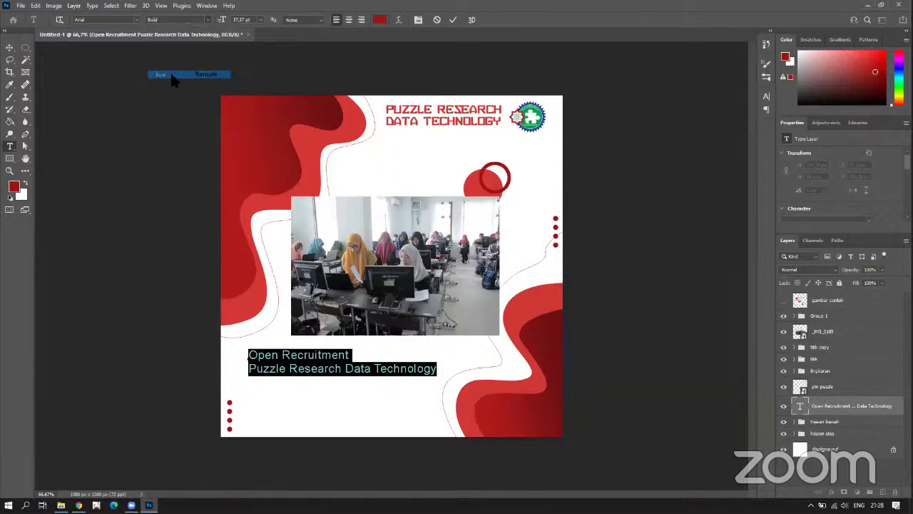
click(259, 276)
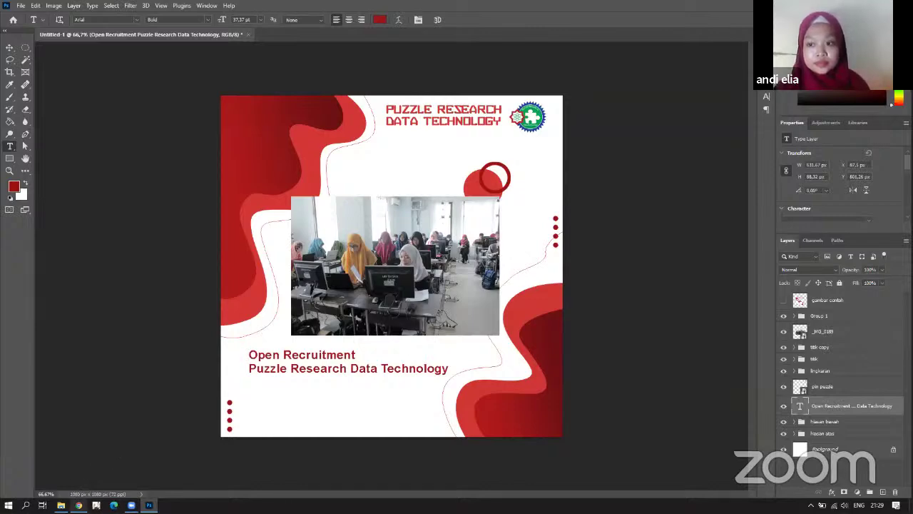
Browse the Modul Basic Design Photoshop 2021 PDF's examples, ending at the calendar and social media post pages.
click(79, 505)
scroll(474, 354, down, 2)
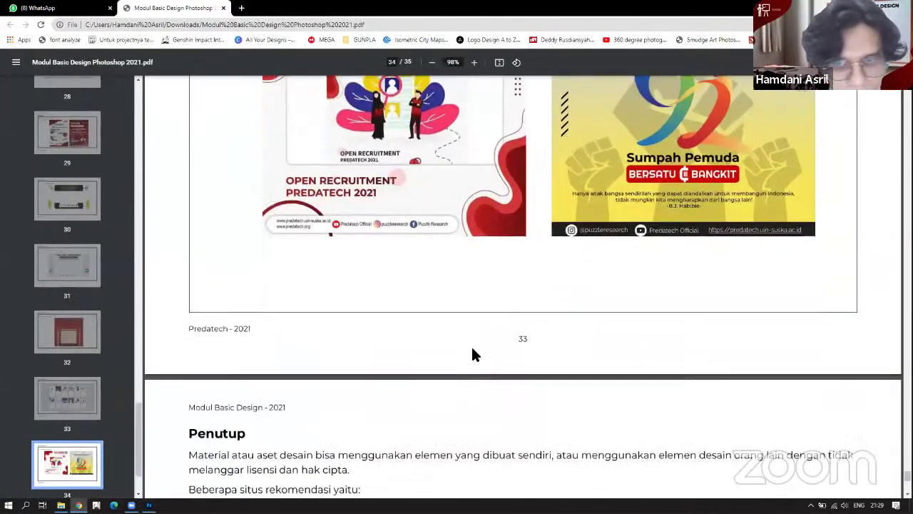
scroll(473, 350, down, 5)
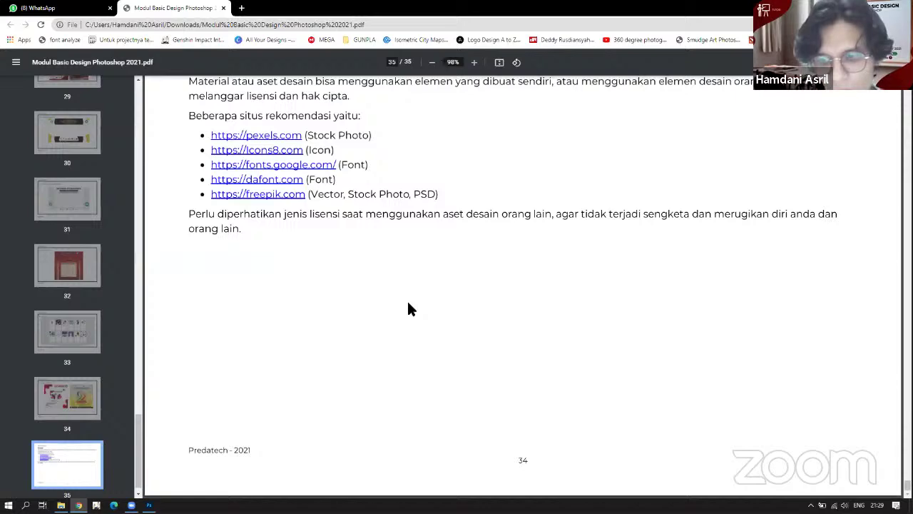
scroll(411, 300, up, 2)
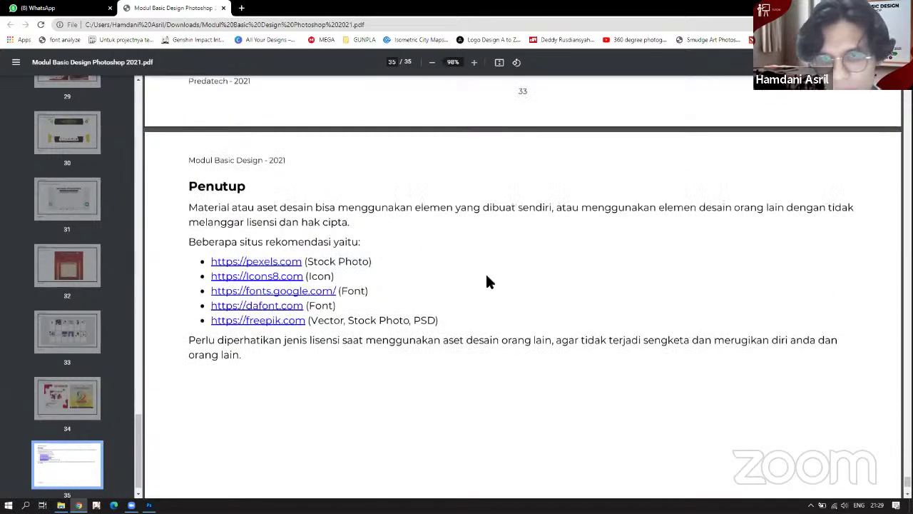
scroll(487, 282, up, 5)
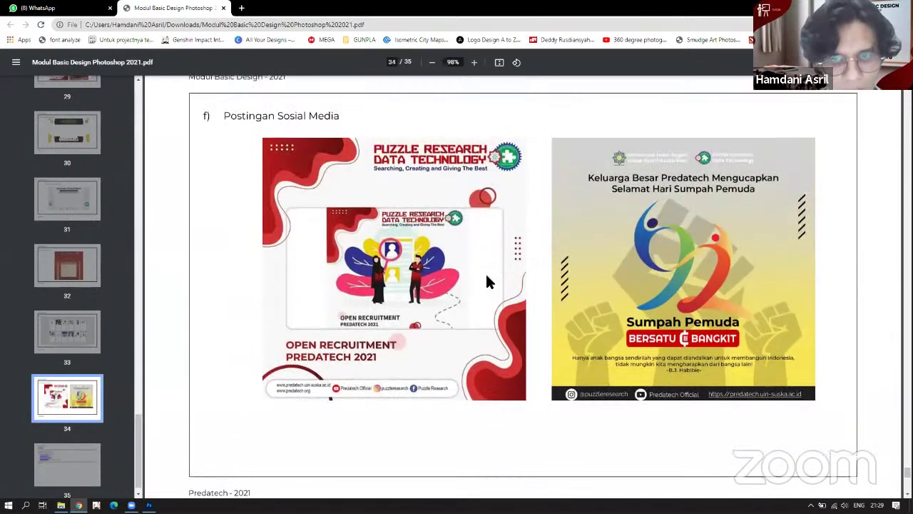
scroll(486, 282, up, 1)
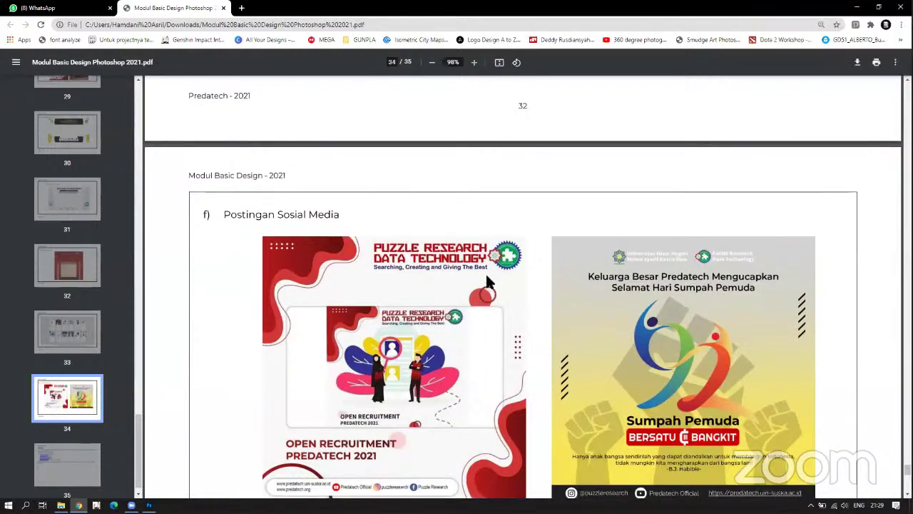
scroll(487, 278, up, 2)
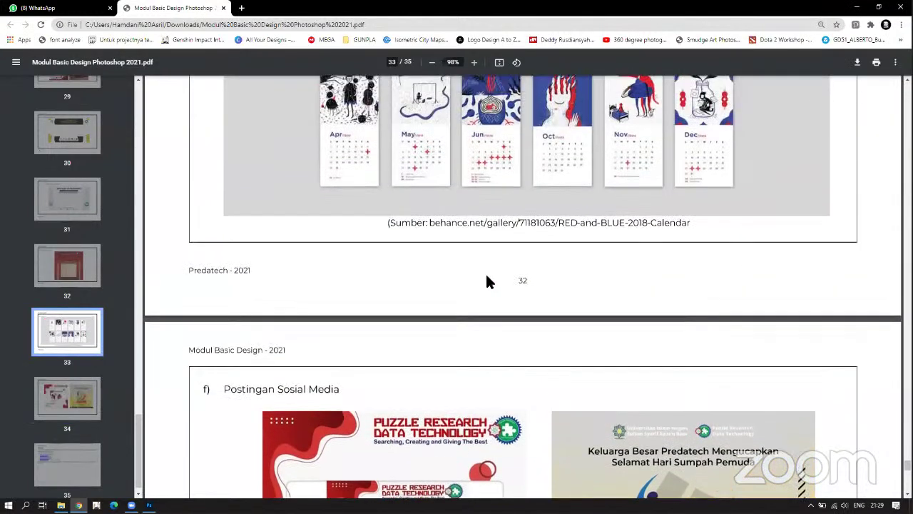
scroll(487, 282, up, 1)
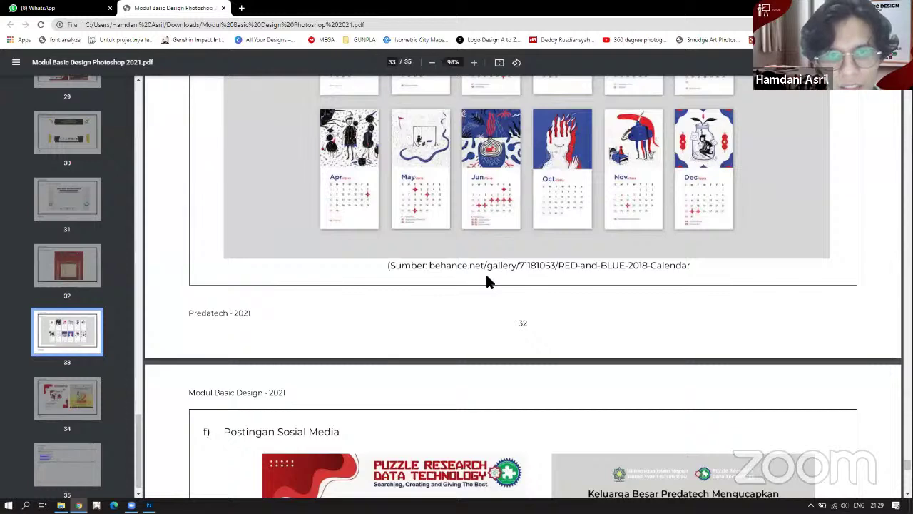
scroll(487, 282, up, 4)
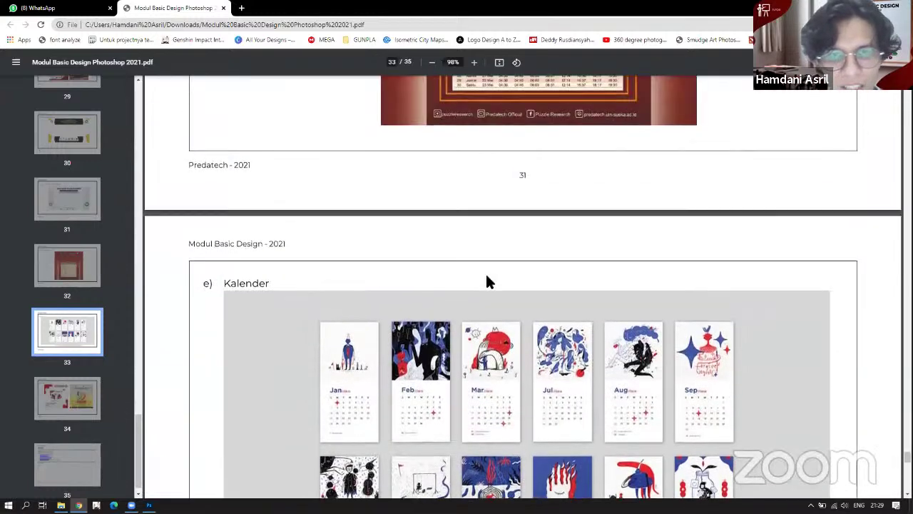
scroll(487, 282, up, 3)
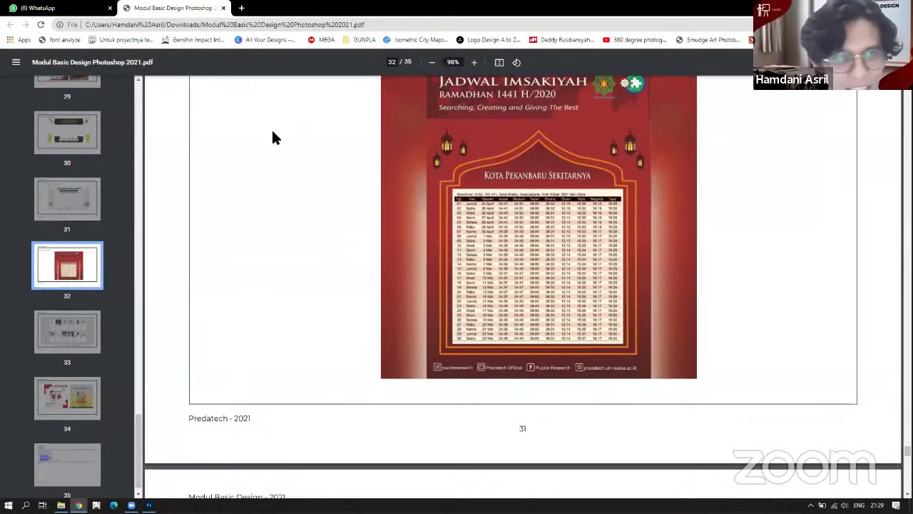
scroll(308, 189, up, 1)
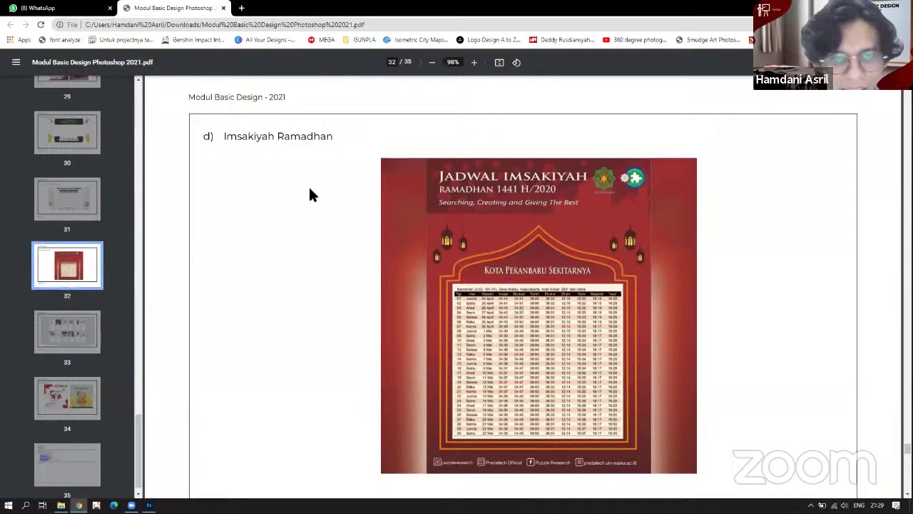
scroll(310, 194, down, 1)
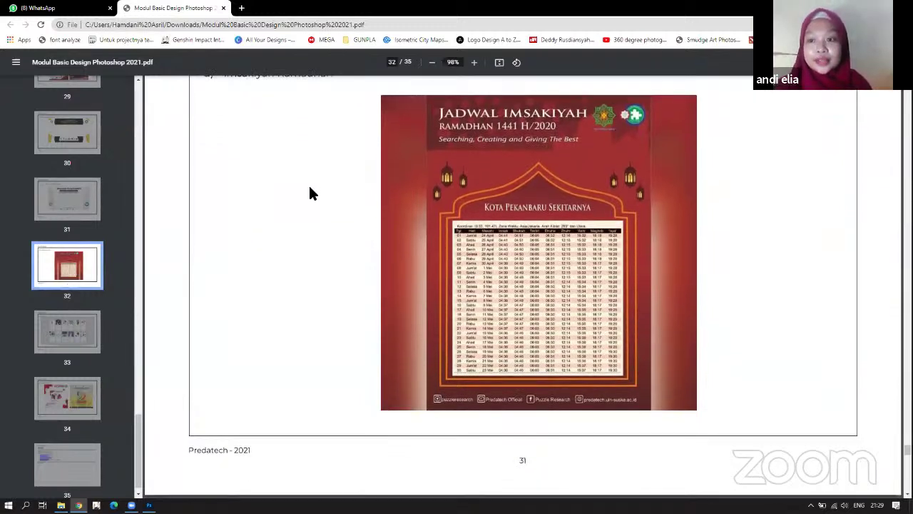
scroll(309, 194, down, 2)
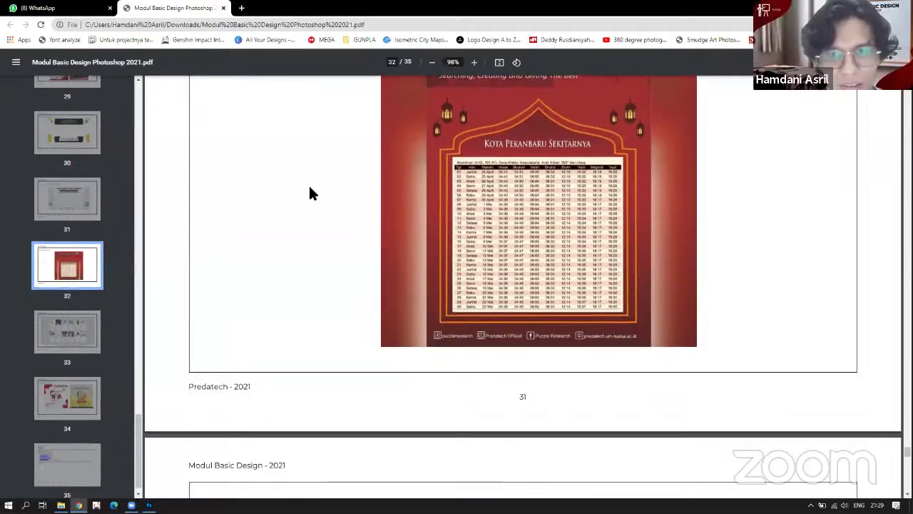
scroll(310, 194, down, 5)
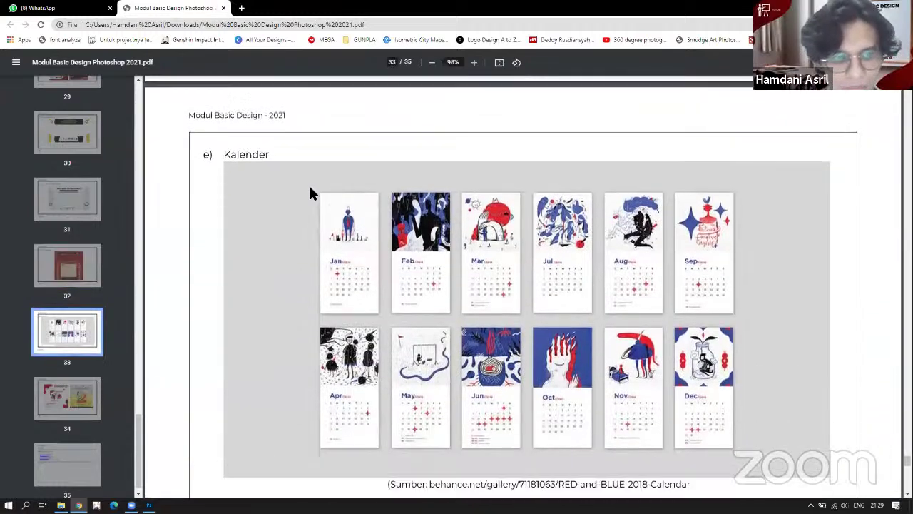
scroll(310, 193, down, 3)
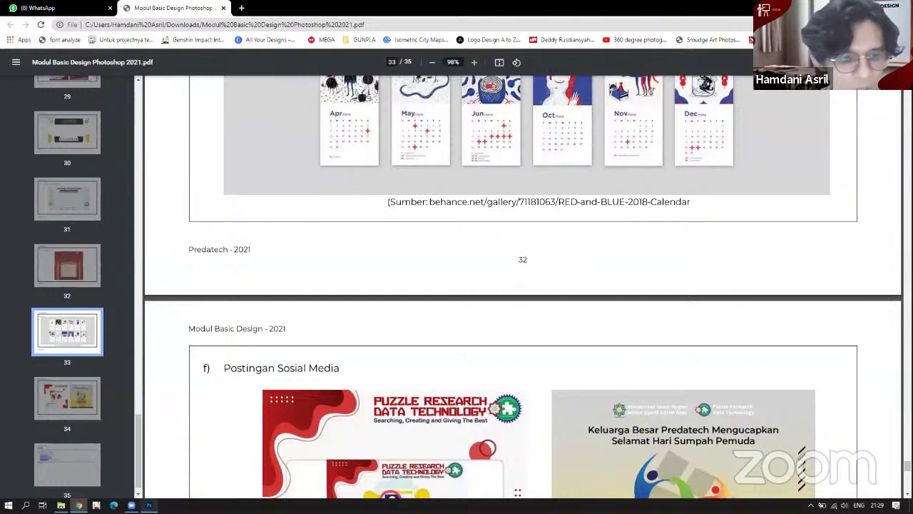
mouse_move(149, 504)
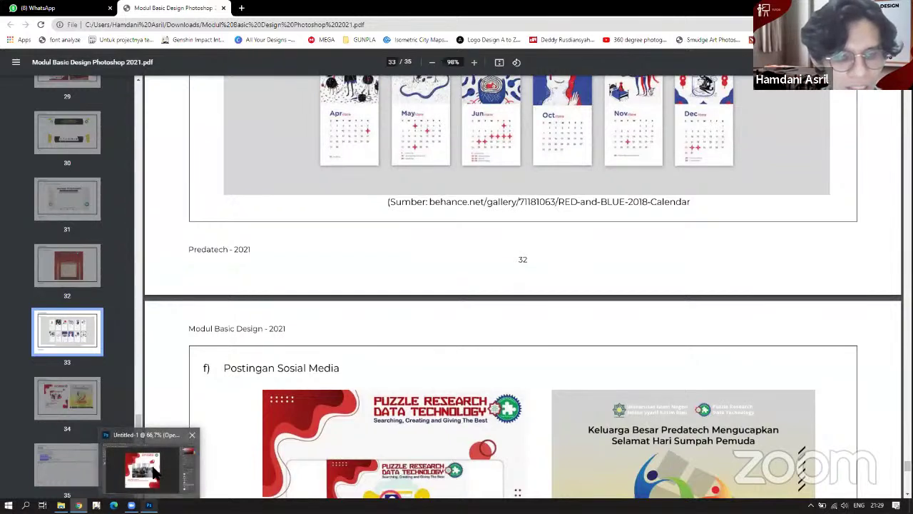
Back in Photoshop, hide the poster layers from Group 1 down to hiasan atas.
click(152, 467)
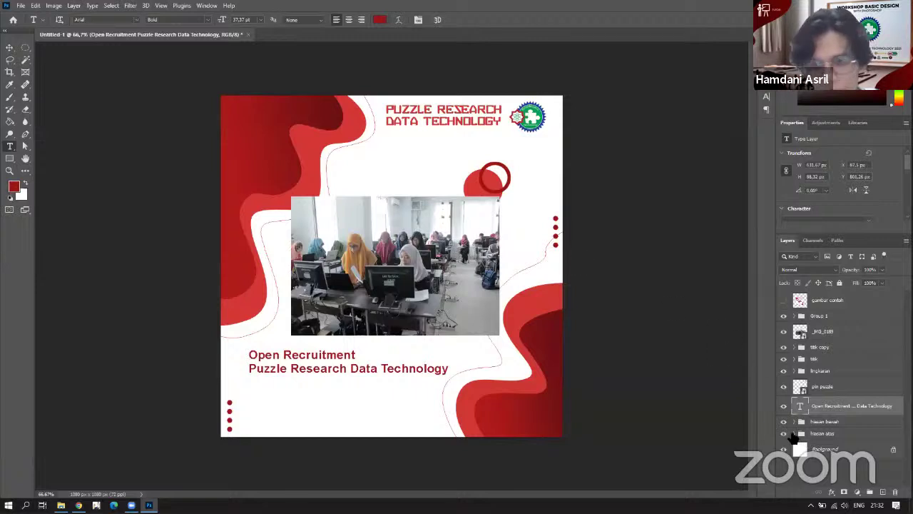
drag(783, 316, 786, 428)
Hide the remaining layers except Background, zoom to 100%, and place a first Pen anchor.
alt+click(782, 447)
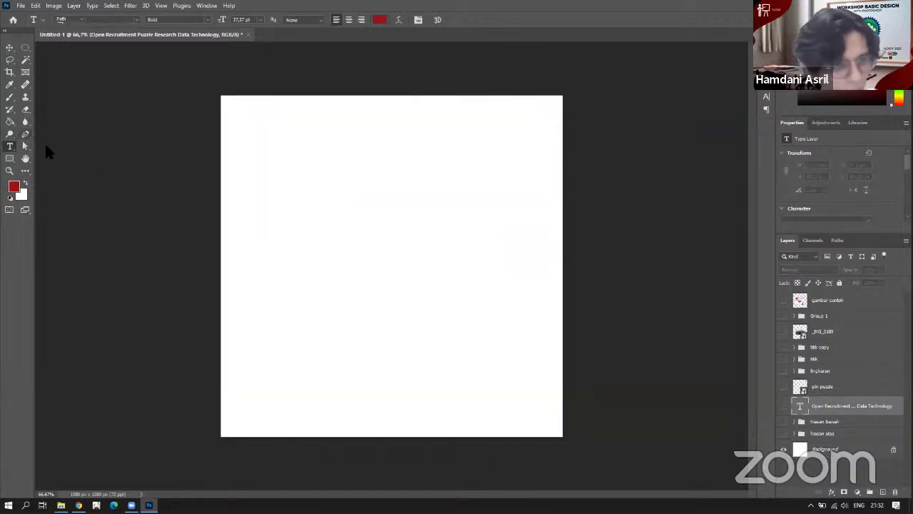
key(p)
ctrl+click(355, 195)
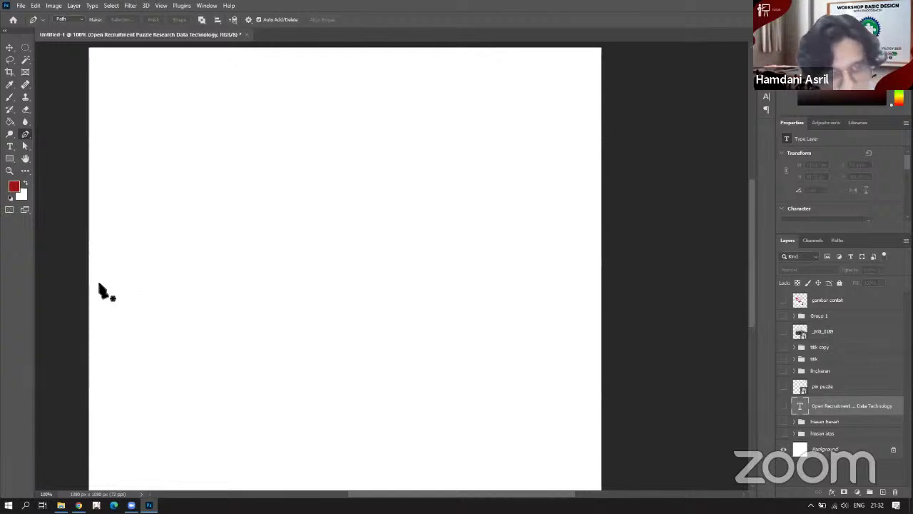
click(142, 236)
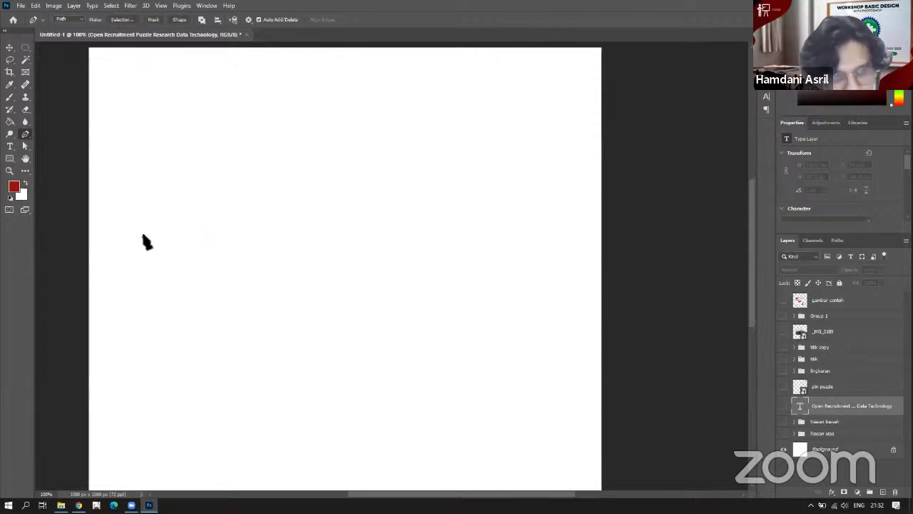
Add three corner anchors forming a straight zigzag path.
click(258, 141)
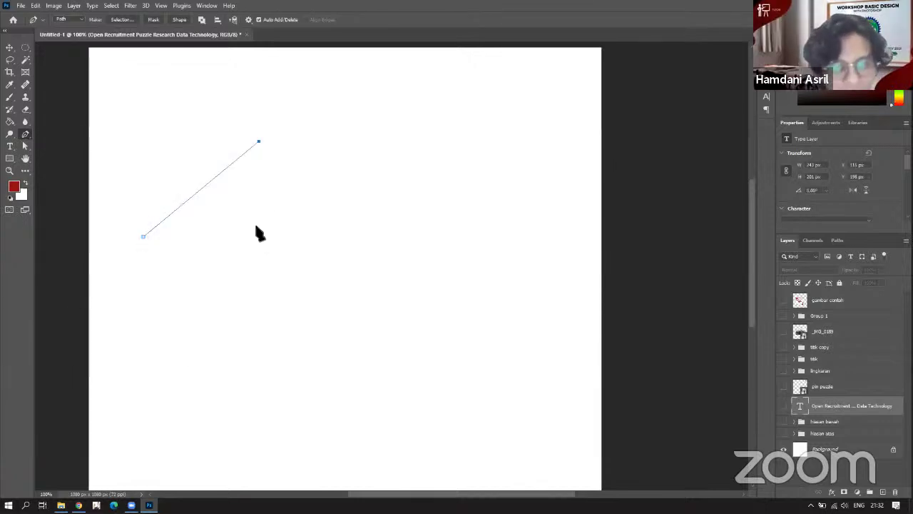
click(319, 232)
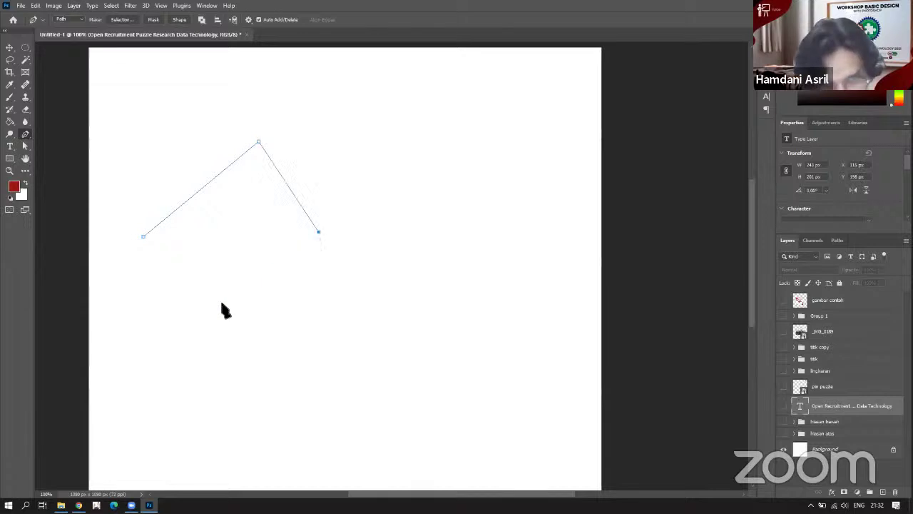
click(378, 145)
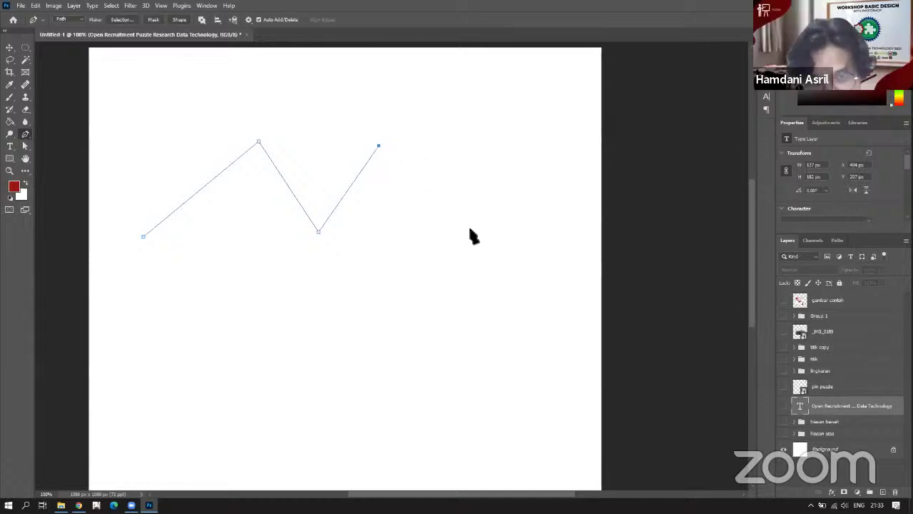
Add curved anchors to the path, undo a misplaced one, then discard the practice path.
drag(471, 229, 470, 322)
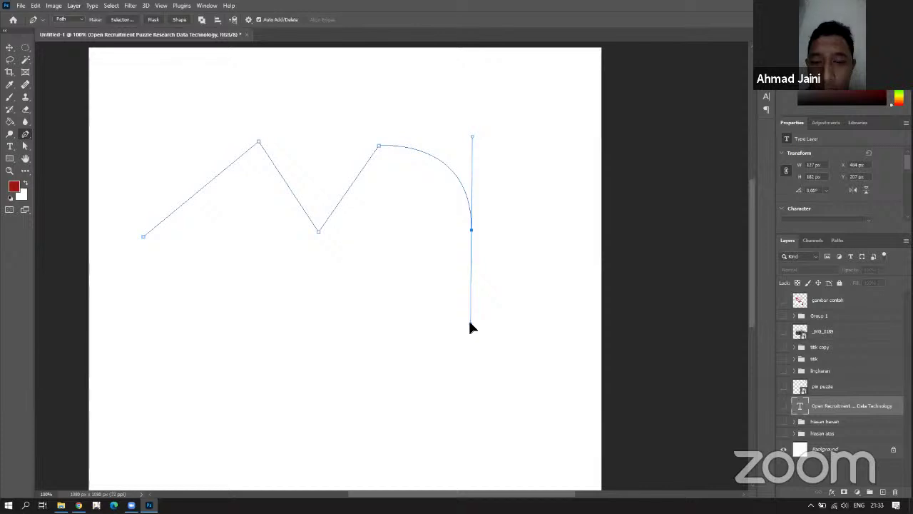
drag(470, 325, 470, 327)
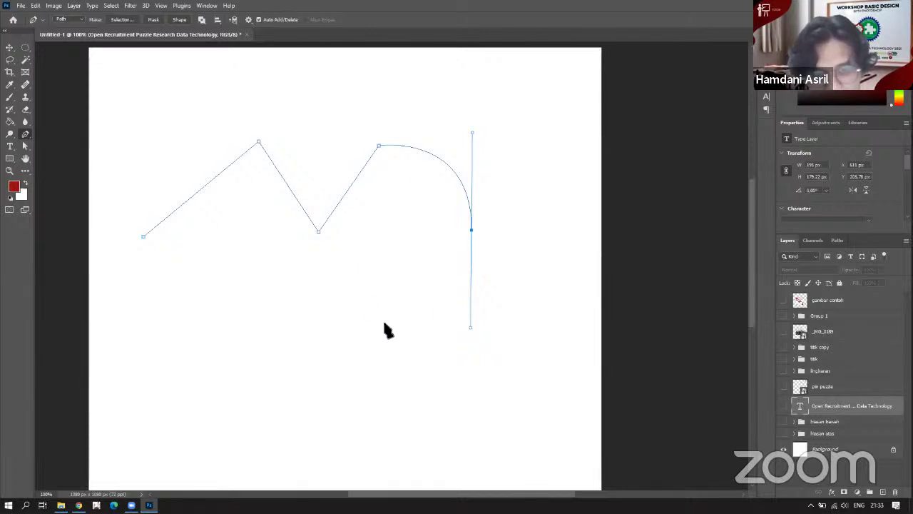
drag(385, 326, 305, 289)
key(ctrl+z)
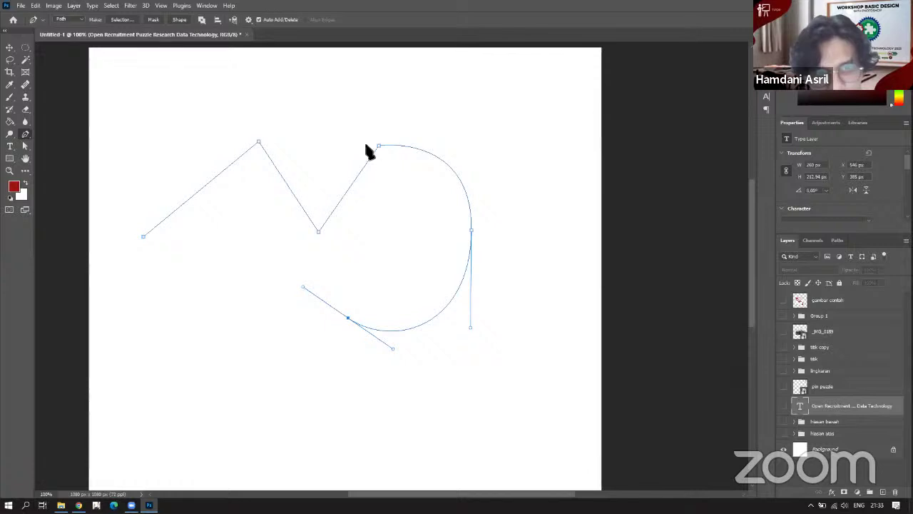
drag(366, 146, 449, 109)
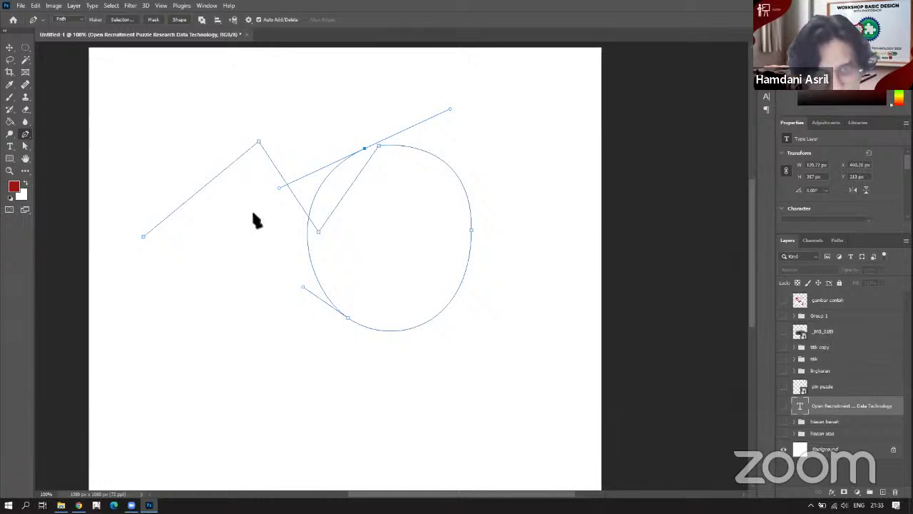
key(Escape)
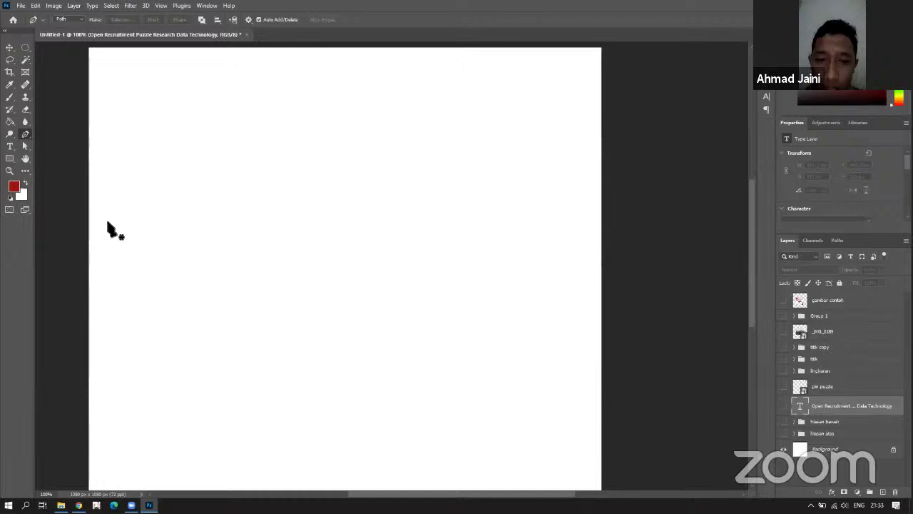
Draw curved Pen anchors in the upper left and close them into an ellipse.
click(150, 216)
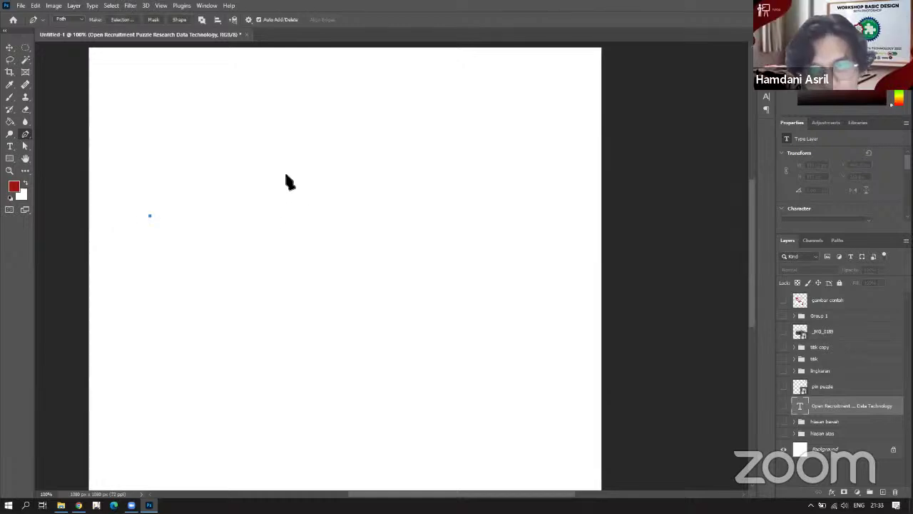
shift+click(316, 219)
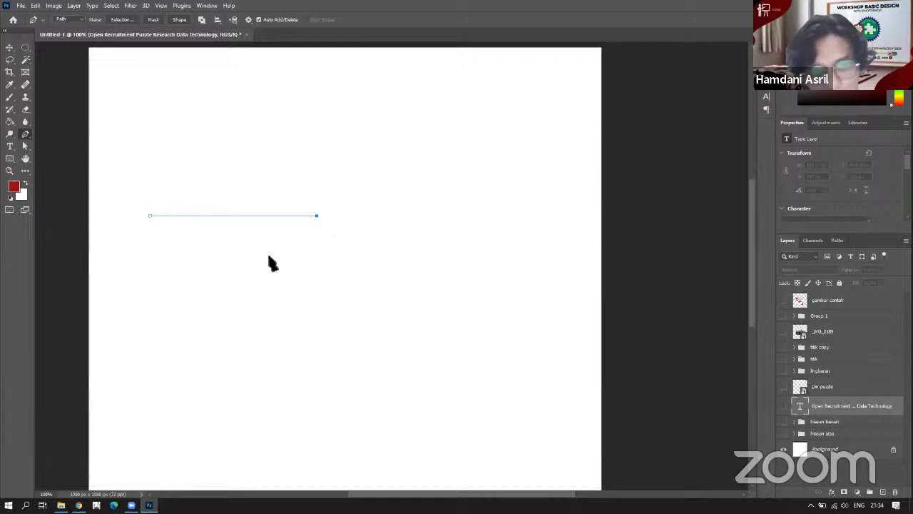
key(ctrl+z)
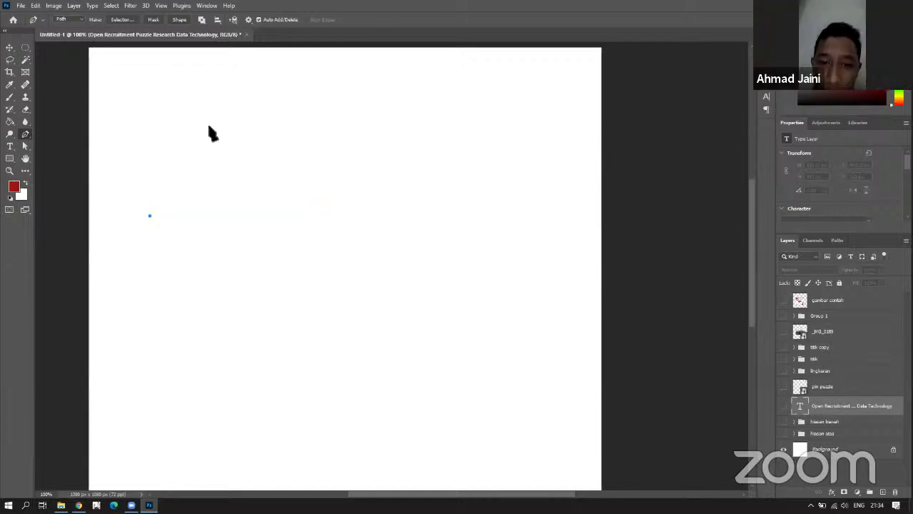
drag(183, 142, 230, 118)
drag(297, 199, 292, 244)
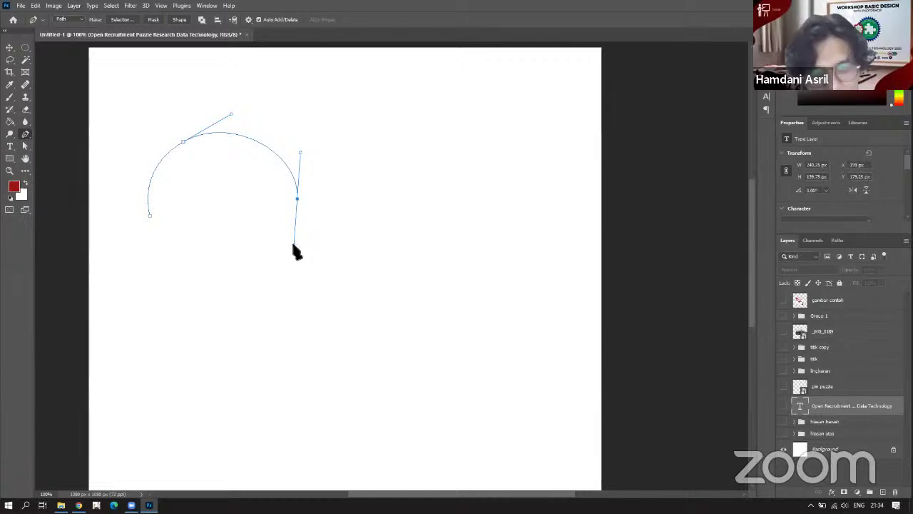
drag(292, 245, 294, 244)
drag(149, 216, 111, 132)
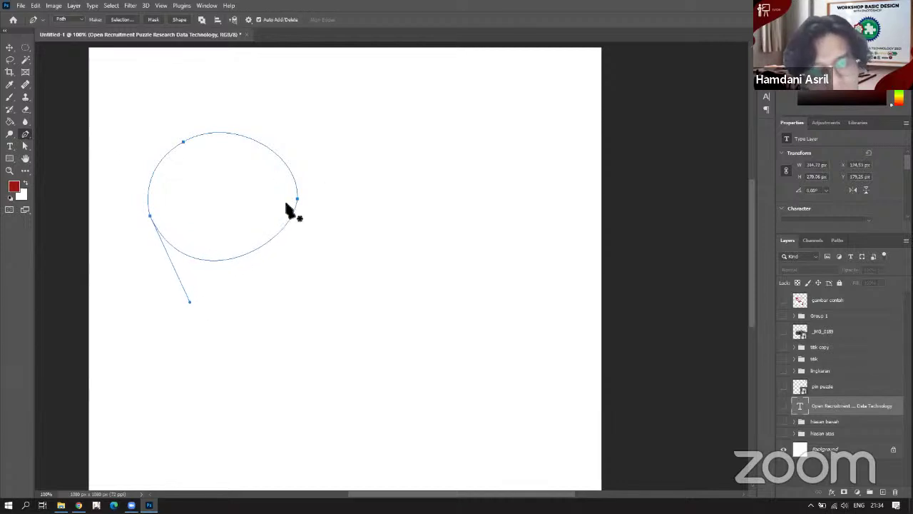
Add a top-left anchor and drag the right, left and lower handles to round the ellipse.
click(184, 141)
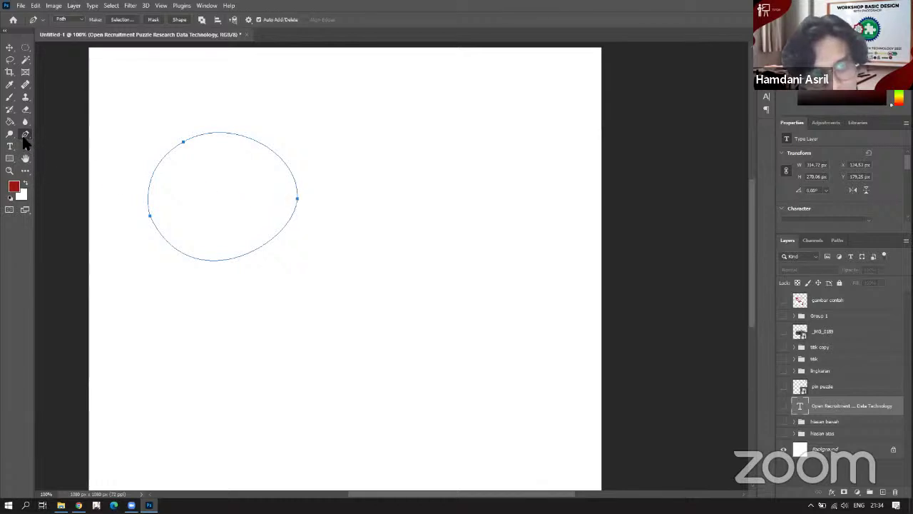
scroll(224, 169, up, 5)
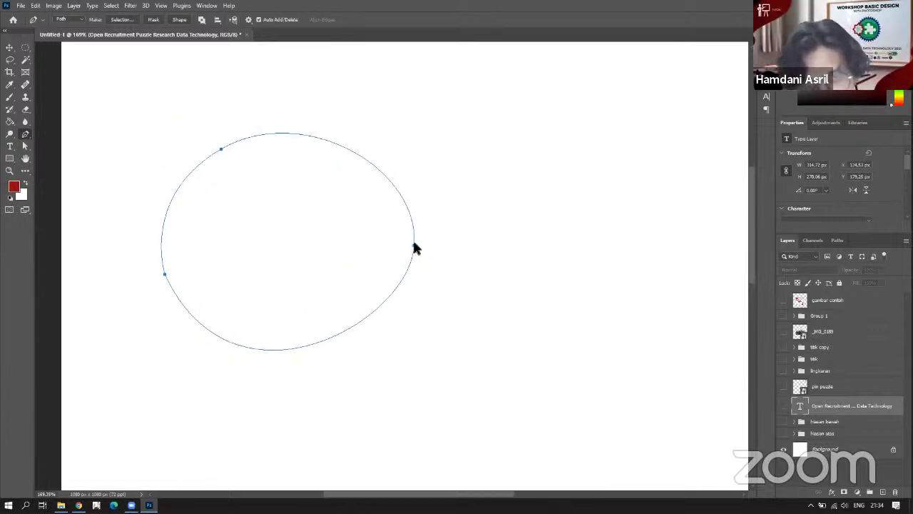
click(413, 245)
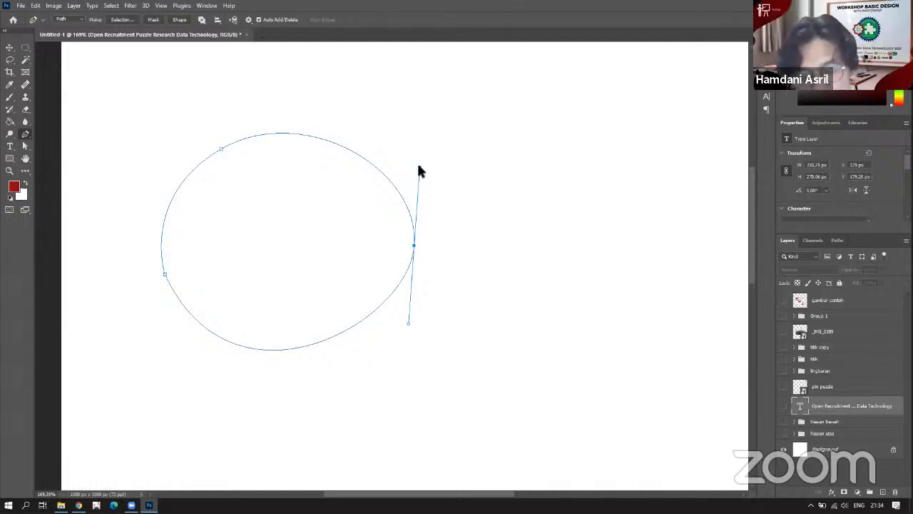
drag(418, 171, 426, 151)
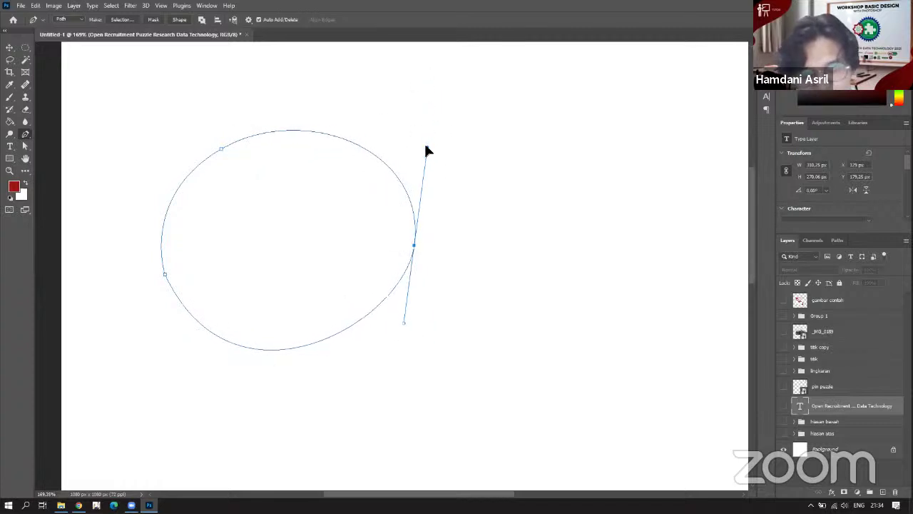
click(163, 274)
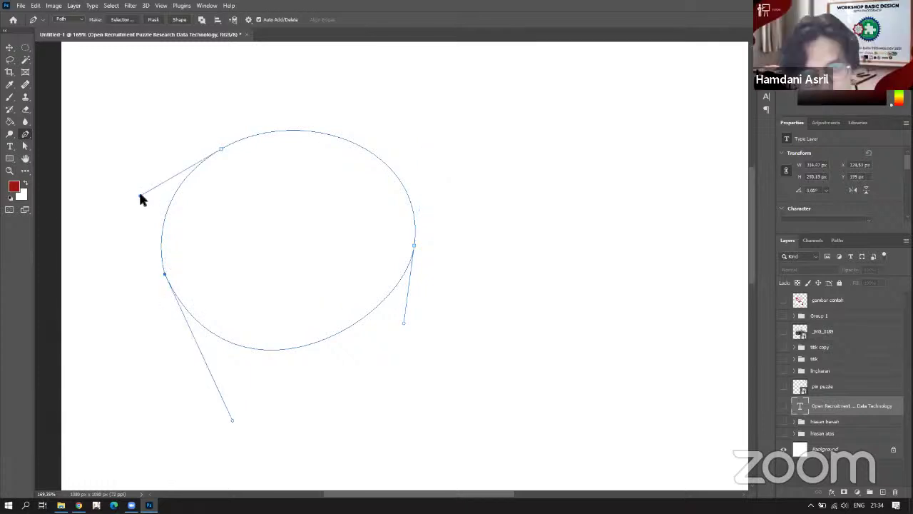
mouse_move(139, 194)
mouse_down()
mouse_move(117, 198)
mouse_move(143, 190)
mouse_up()
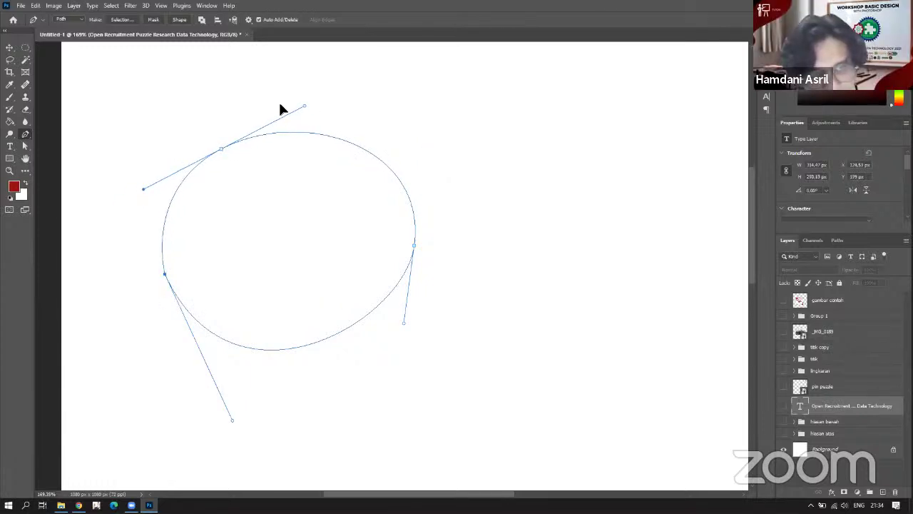
drag(301, 108, 283, 110)
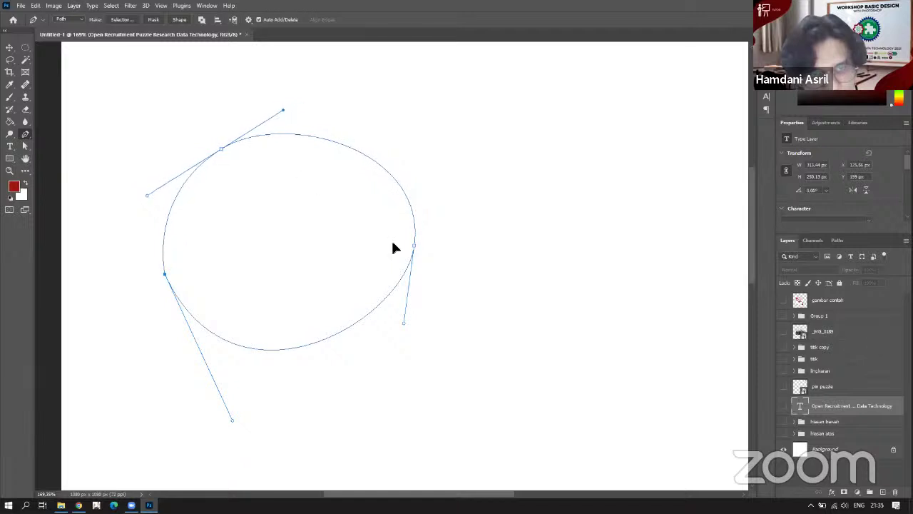
drag(403, 322, 395, 359)
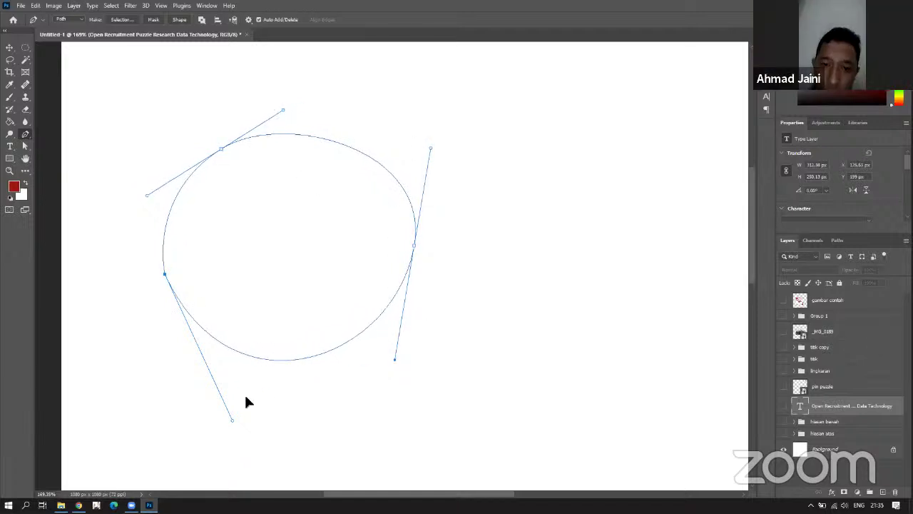
mouse_move(227, 417)
mouse_down()
mouse_move(228, 404)
mouse_move(228, 421)
mouse_up()
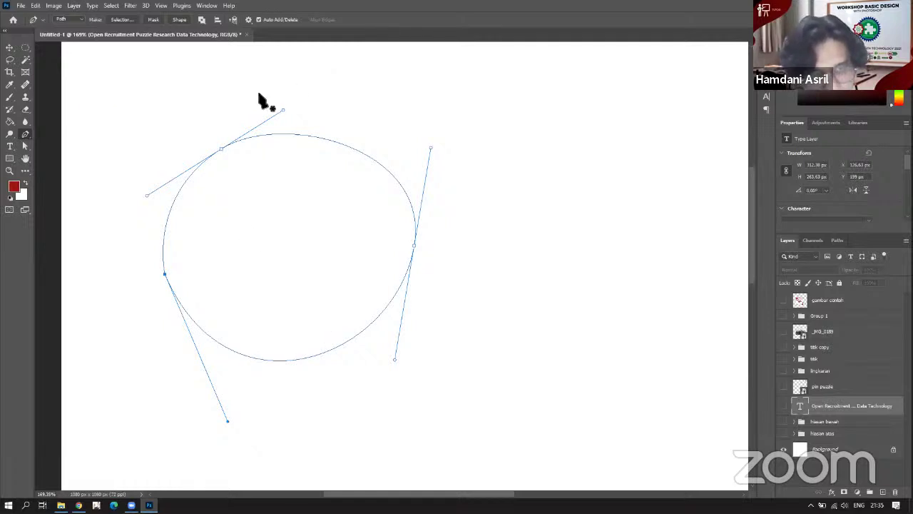
Add a bottom anchor and adjust the right, bottom and left curves into a rounder circle.
click(300, 359)
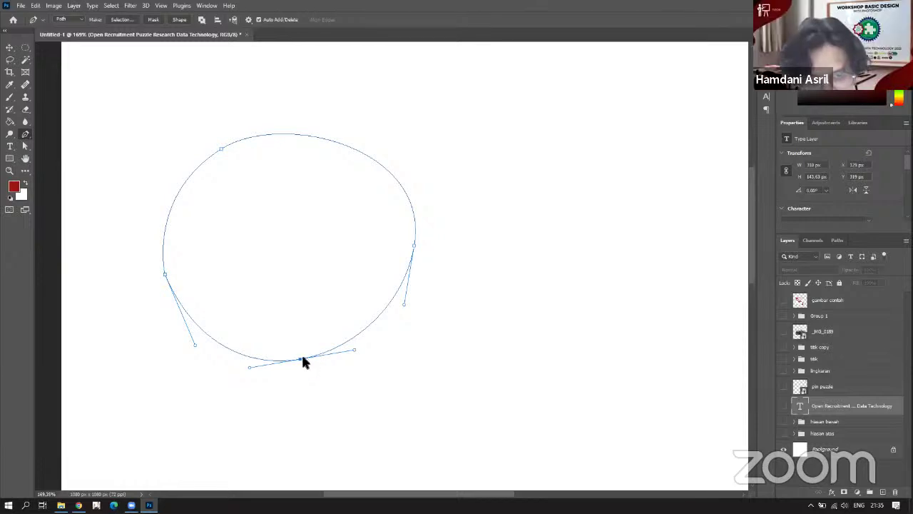
mouse_move(300, 360)
mouse_down()
mouse_move(294, 290)
mouse_move(291, 362)
mouse_move(284, 237)
mouse_move(298, 326)
mouse_move(295, 242)
mouse_move(300, 363)
mouse_up()
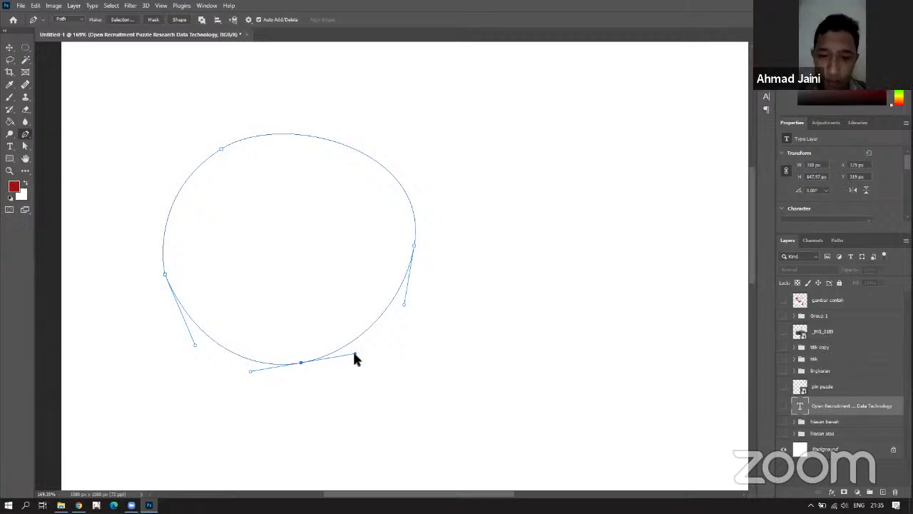
drag(354, 358, 447, 355)
drag(379, 349, 378, 352)
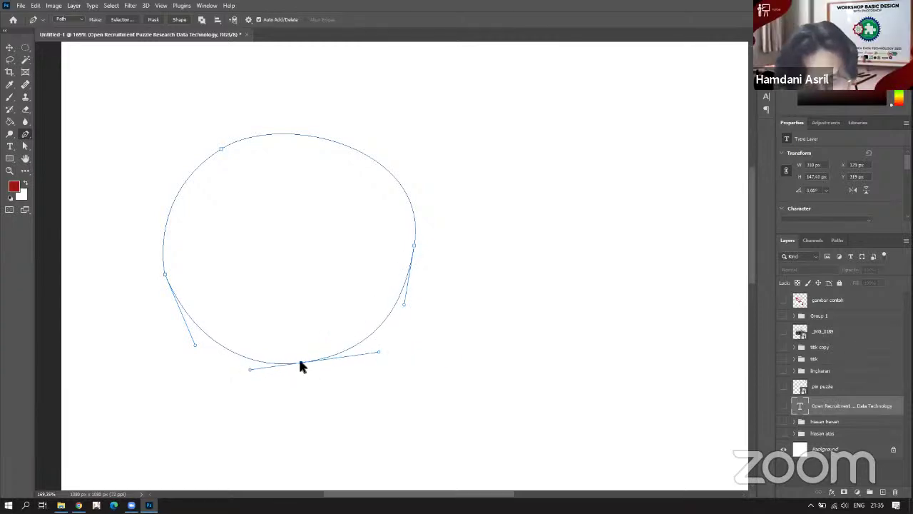
mouse_move(298, 362)
mouse_down()
mouse_move(308, 288)
mouse_move(281, 204)
mouse_move(290, 363)
mouse_move(298, 347)
mouse_up()
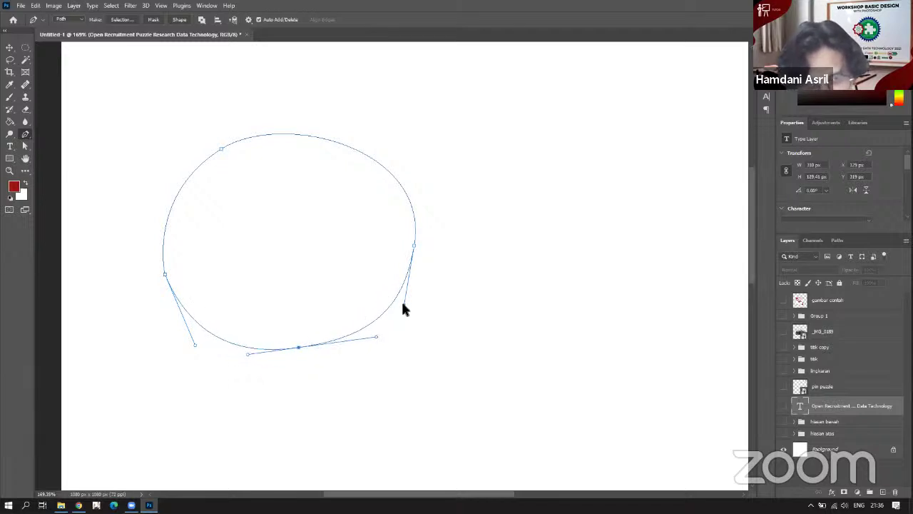
mouse_move(403, 305)
mouse_down()
mouse_move(406, 315)
mouse_move(404, 303)
mouse_up()
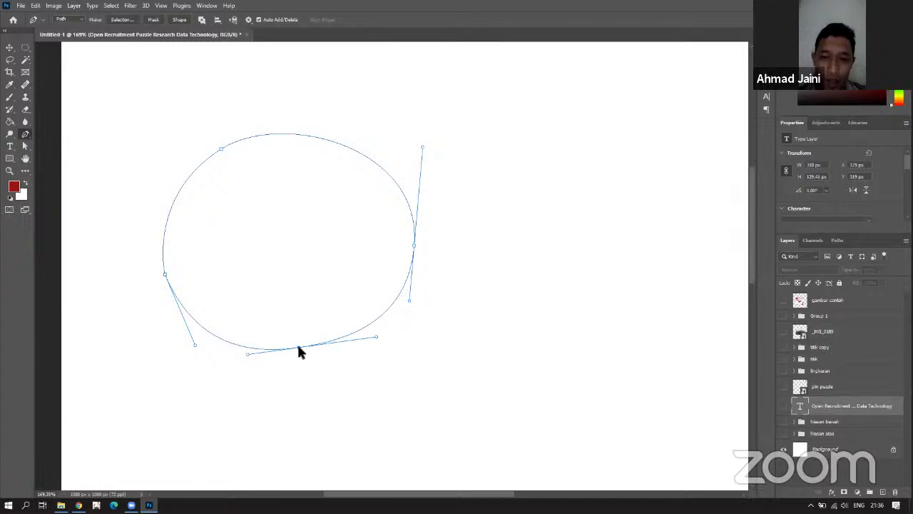
drag(298, 346, 298, 351)
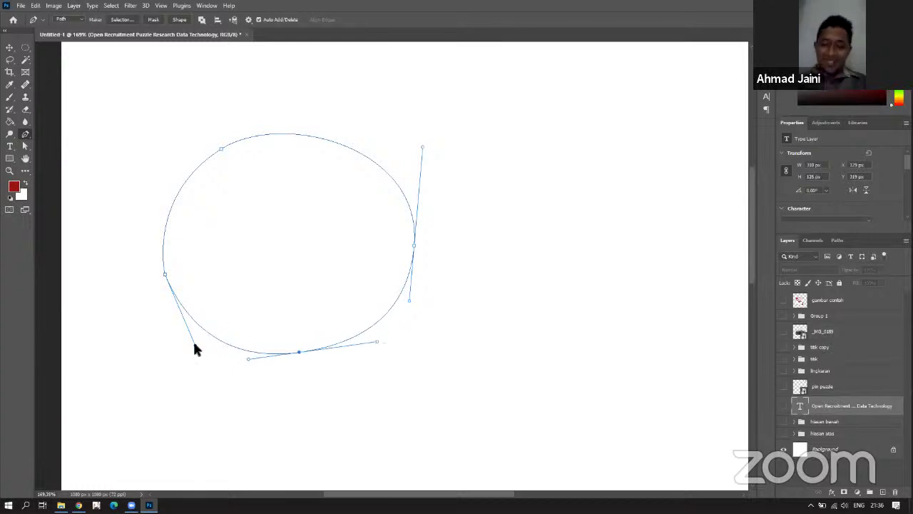
drag(194, 345, 186, 344)
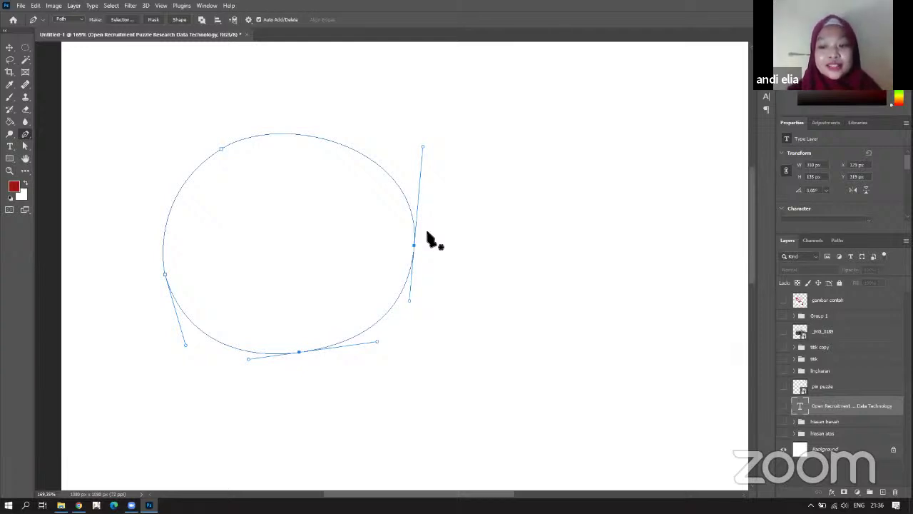
Discard the circular work path, leaving the white canvas empty.
key(Return)
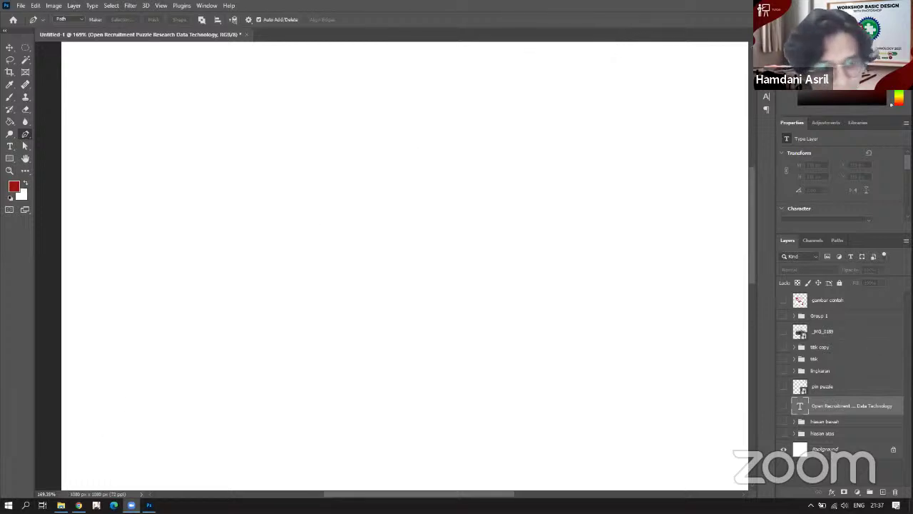
In Chrome, open a new tab and search Google for 'logo'.
mouse_move(78, 505)
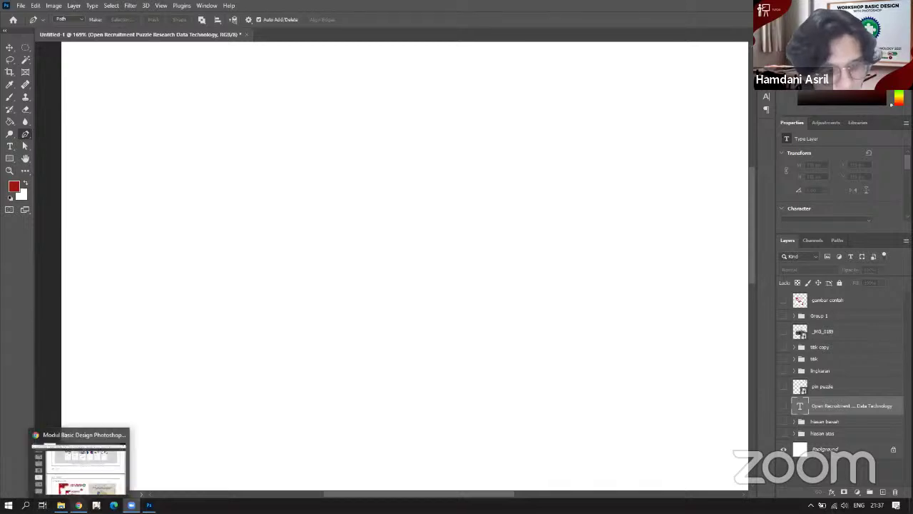
click(92, 472)
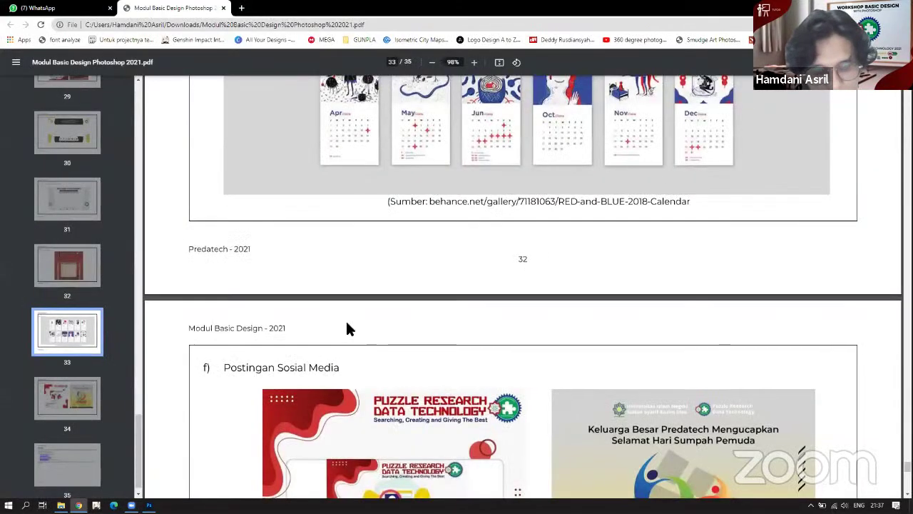
click(241, 8)
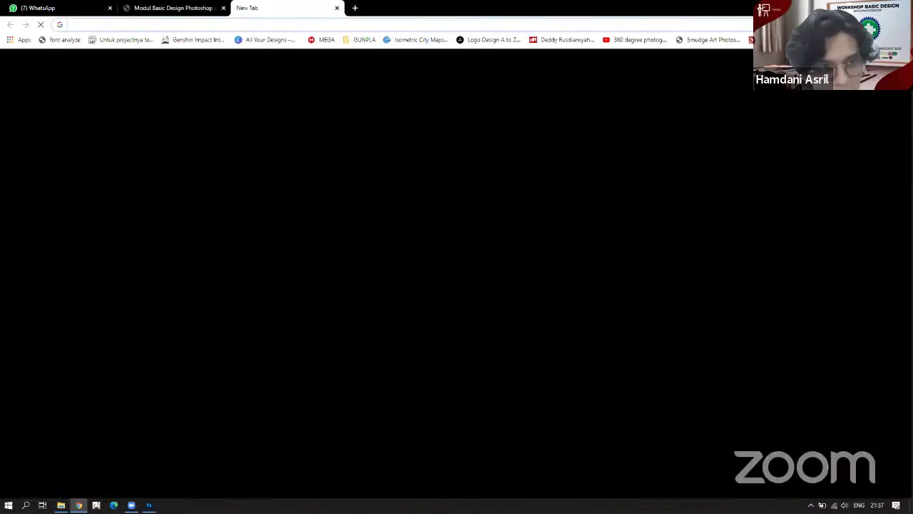
text(logo)
key(Return)
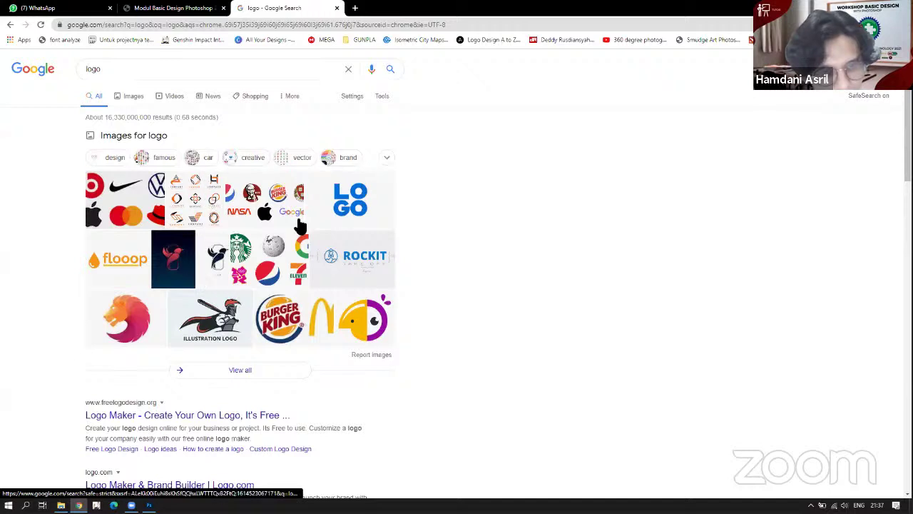
Switch to image results and preview the Instagram logo 2016 image from Wikipedia.
click(261, 269)
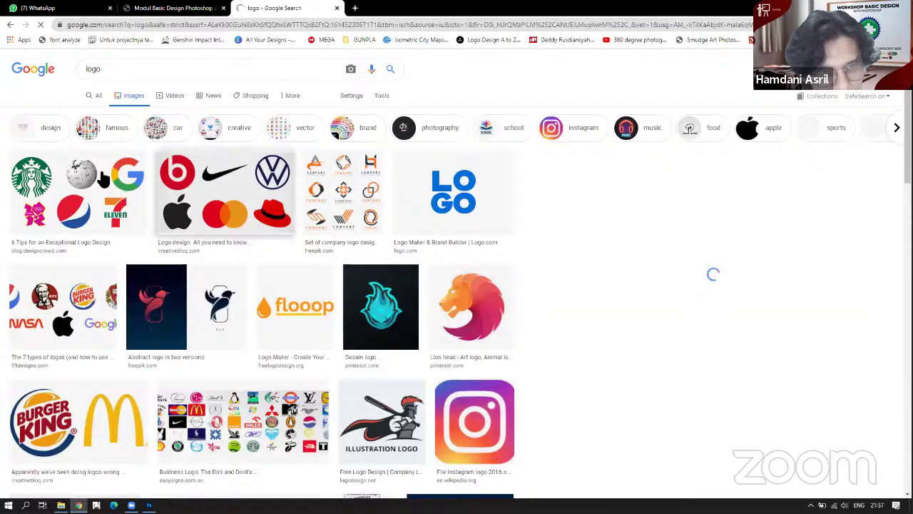
scroll(268, 247, down, 2)
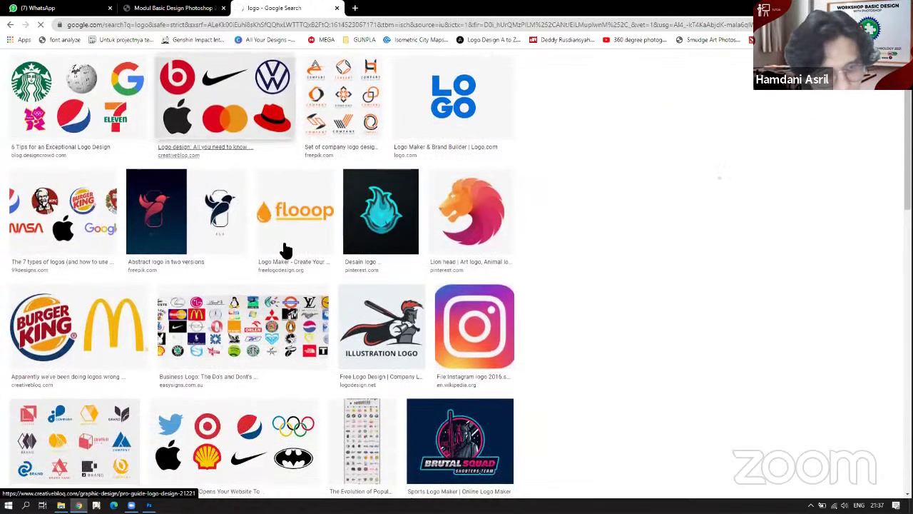
scroll(285, 249, down, 4)
click(418, 268)
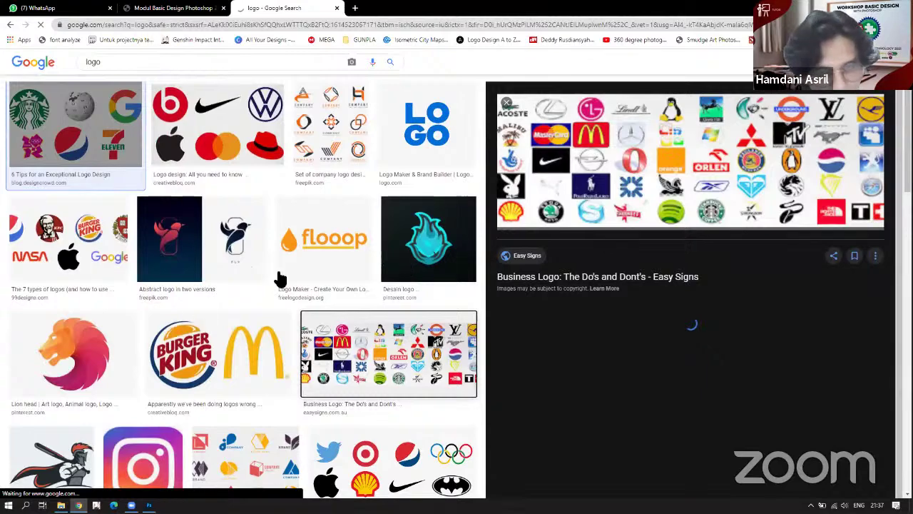
scroll(218, 269, down, 1)
click(142, 405)
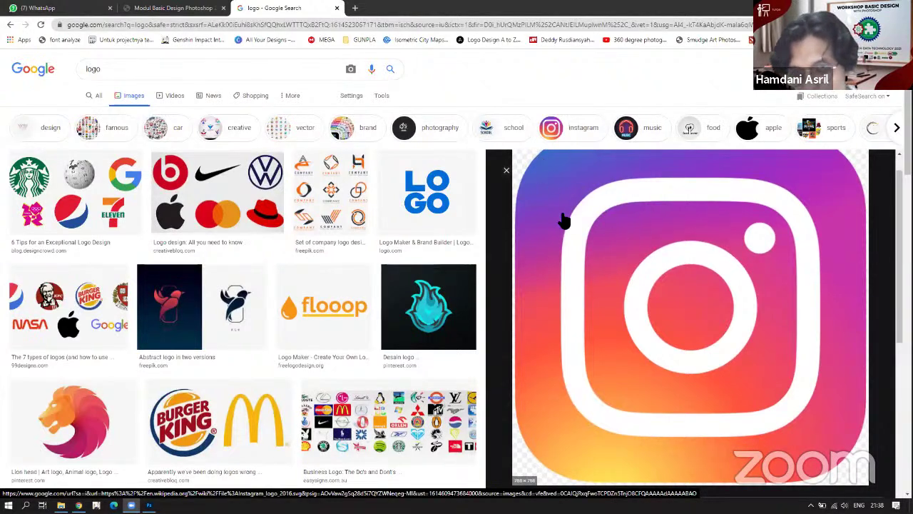
Open the full-size Instagram logo in its own Chrome tab.
right_click(570, 230)
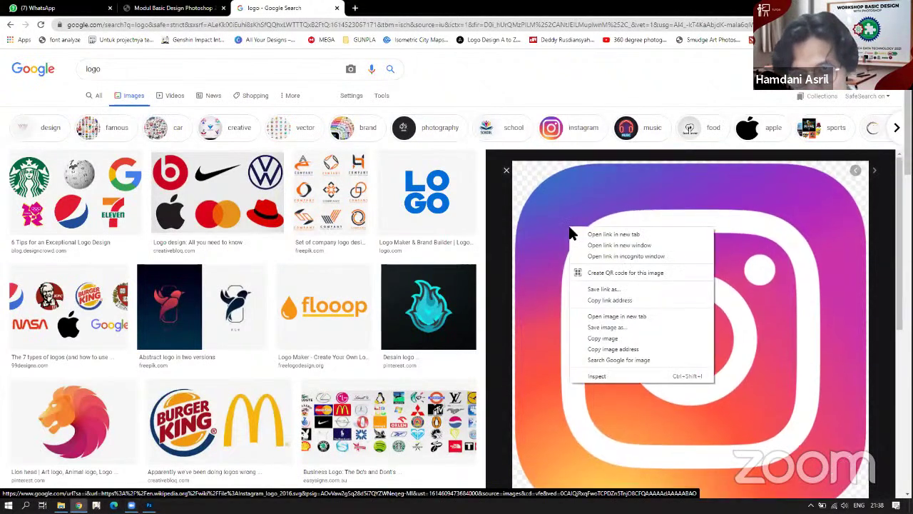
click(600, 318)
click(370, 9)
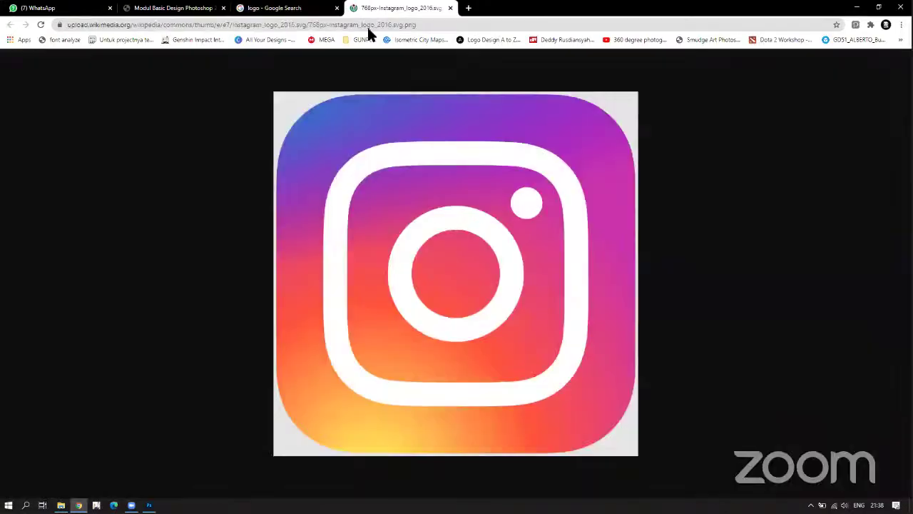
Capture a 767x767 screenshot of the logo to the clipboard and return to Photoshop.
key(Print)
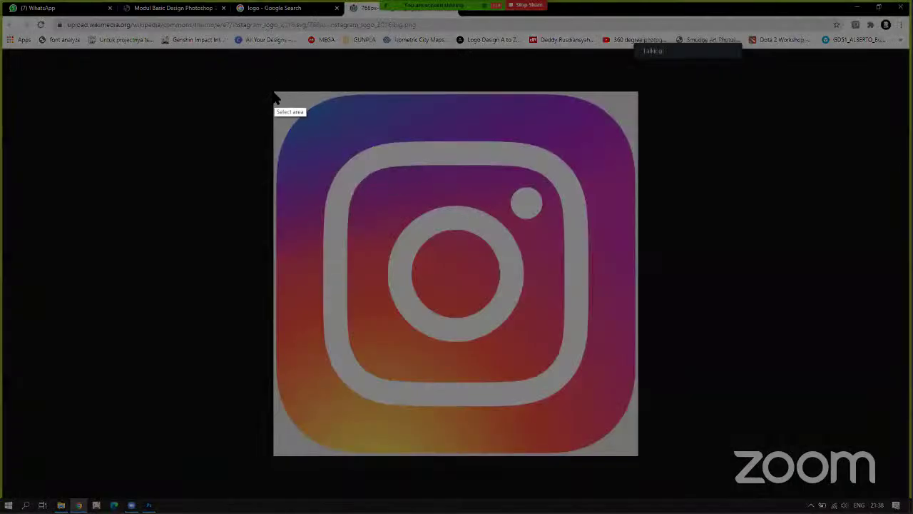
drag(274, 93, 637, 454)
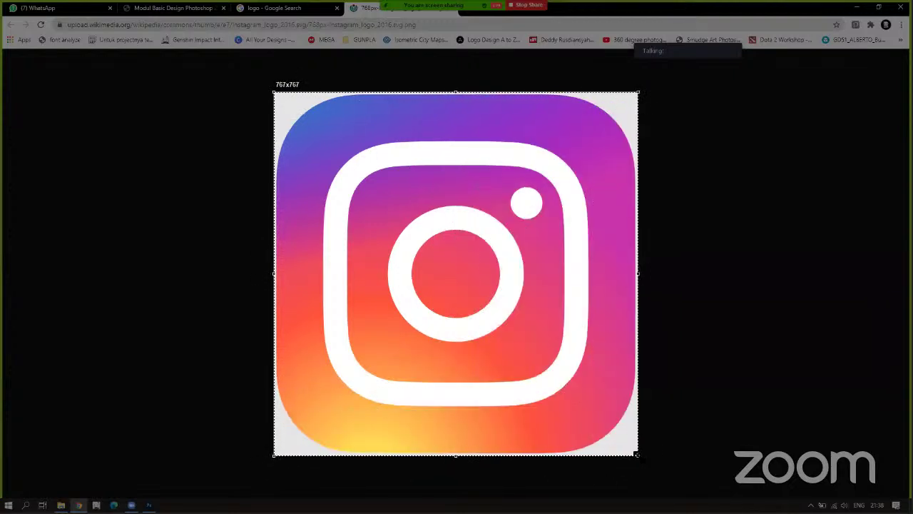
key(ctrl+c)
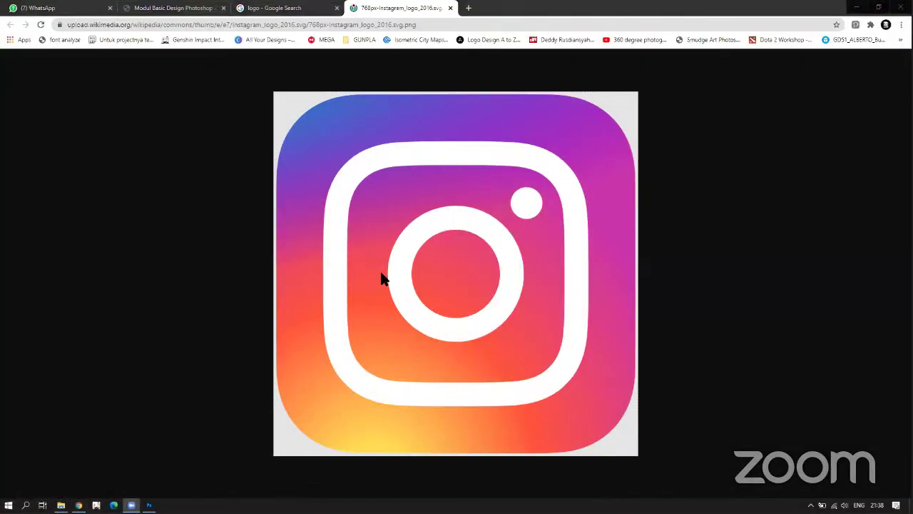
key(alt+Tab)
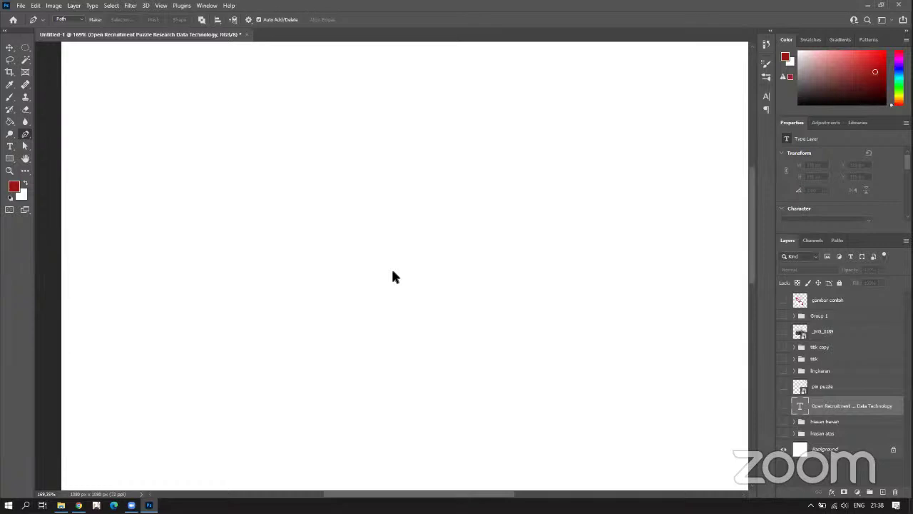
Paste the captured logo as Layer 11 and shift it right and down on the canvas.
key(ctrl+v)
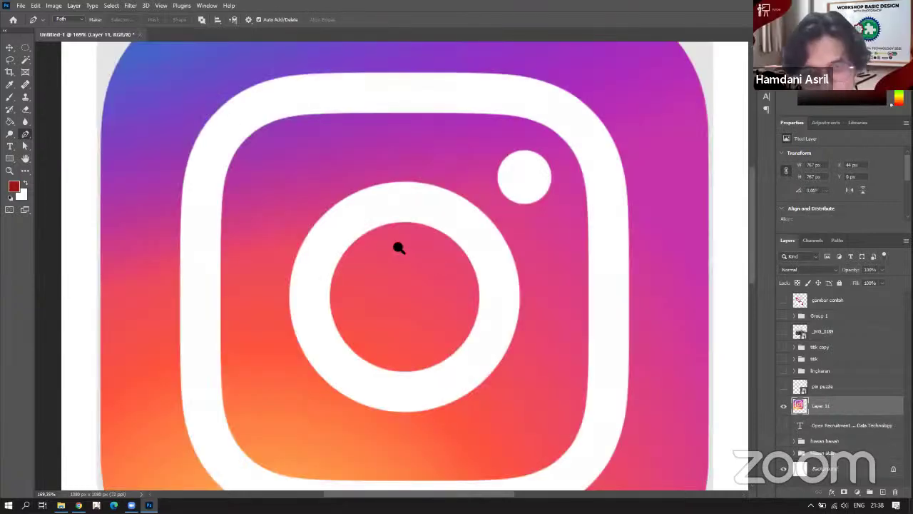
ctrl+alt+click(400, 247)
alt+click(399, 247)
key(v)
drag(350, 214, 370, 255)
Turn the Background layer black behind the logo.
scroll(286, 148, up, 3)
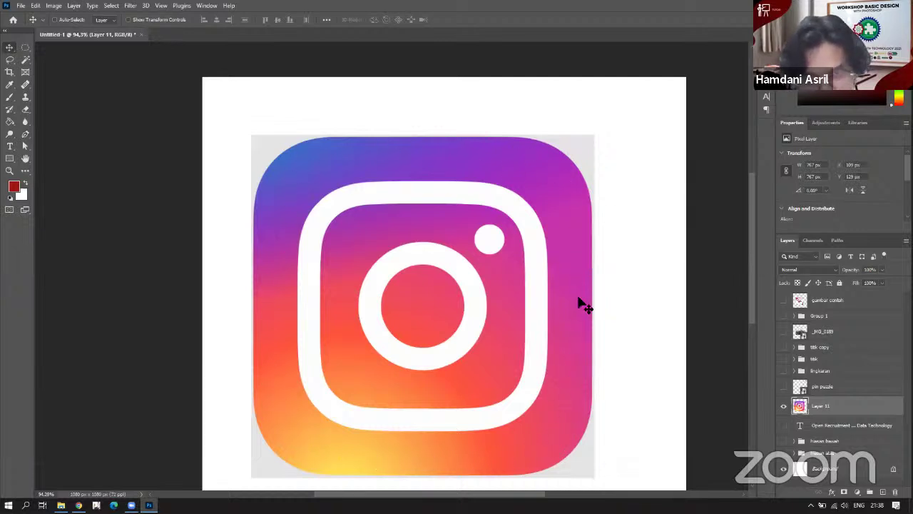
scroll(525, 254, down, 1)
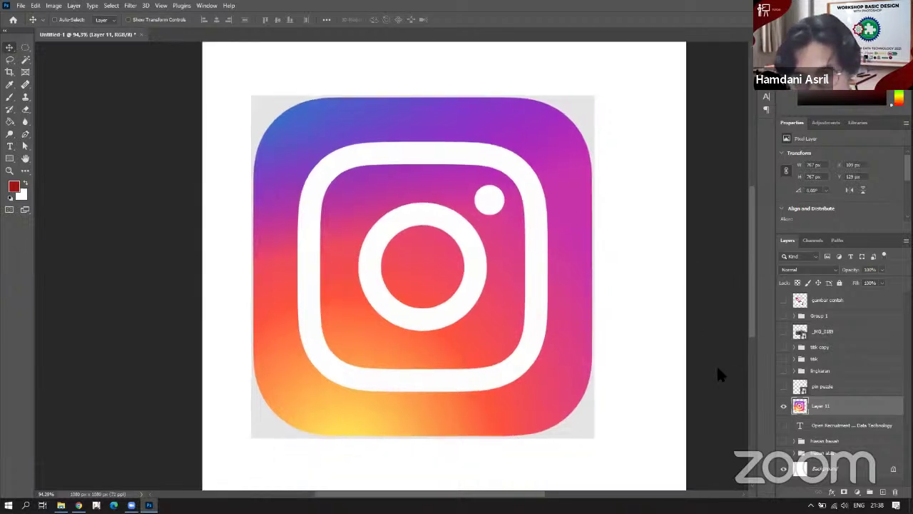
click(815, 468)
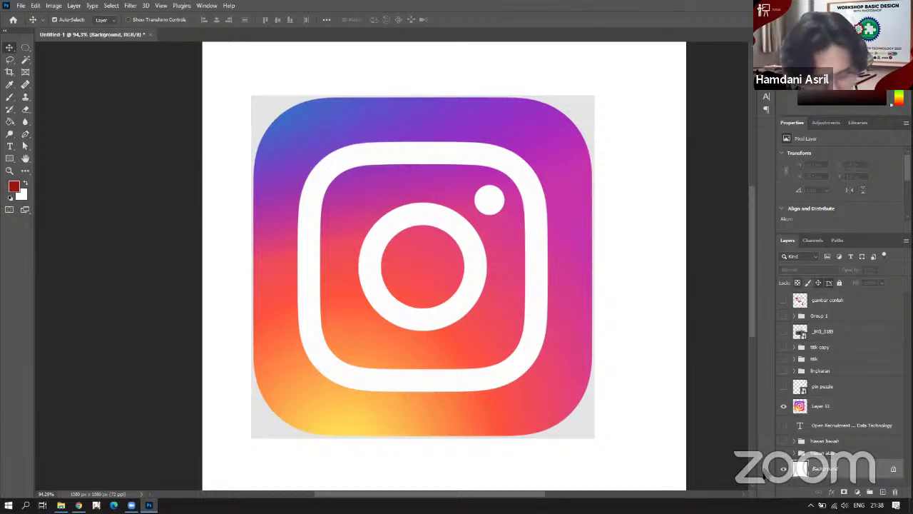
key(ctrl+i)
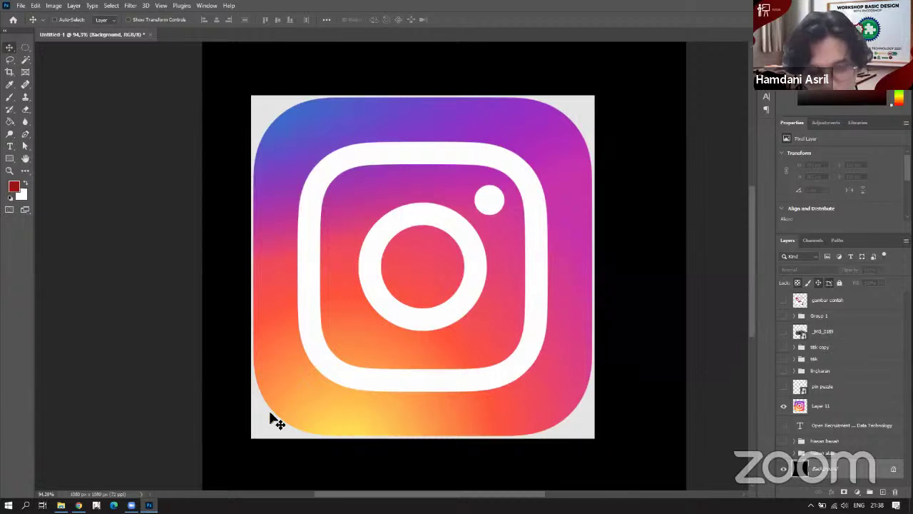
Pick the Magic Wand tool, then dismiss an accidental Save prompt.
click(24, 62)
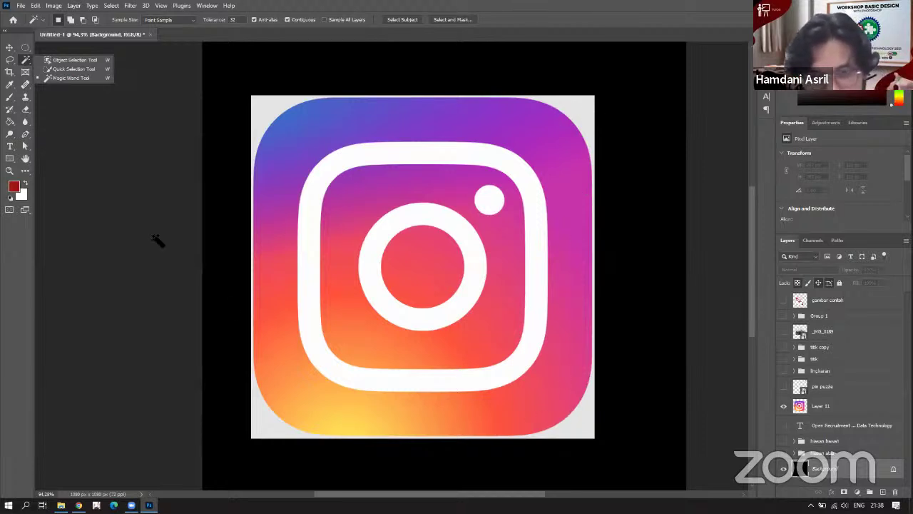
click(51, 76)
right_click(24, 60)
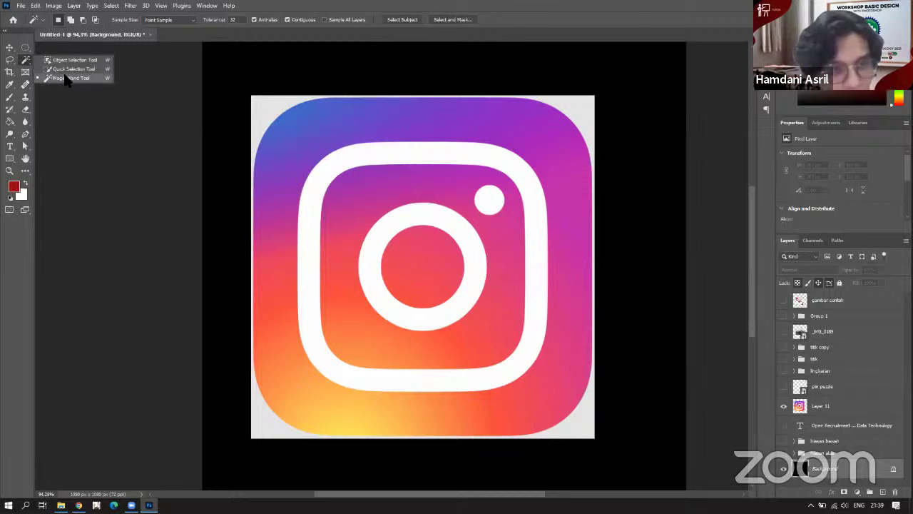
click(261, 110)
key(ctrl+a)
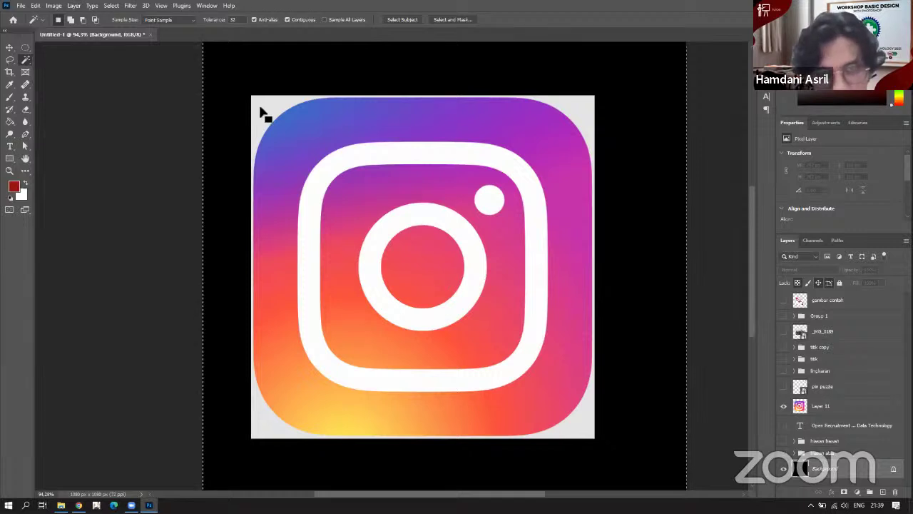
key(ctrl+s)
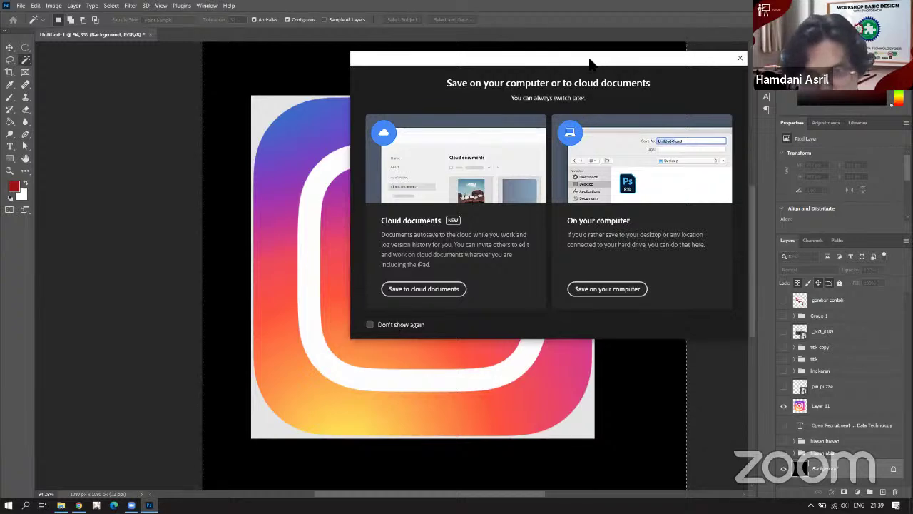
click(632, 95)
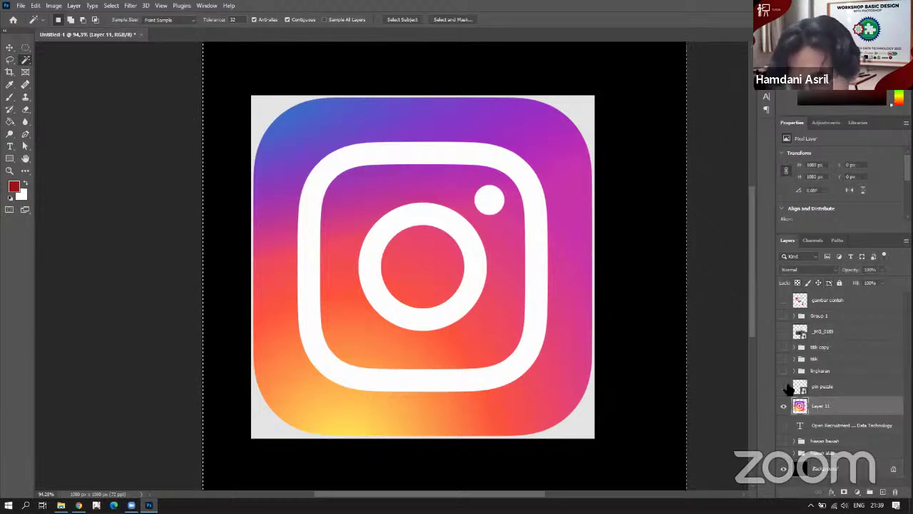
Magic-wand the light grey corners around the logo, clear them, and deselect.
right_click(25, 61)
click(68, 79)
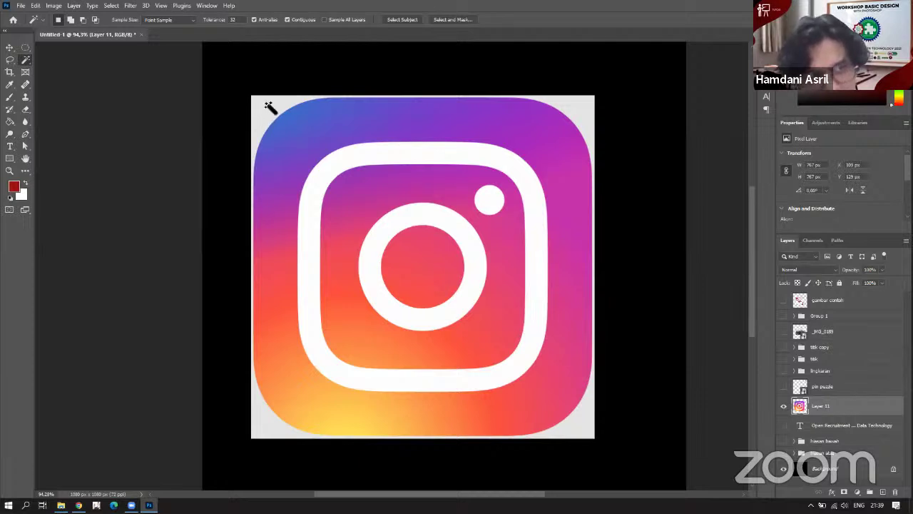
right_click(28, 66)
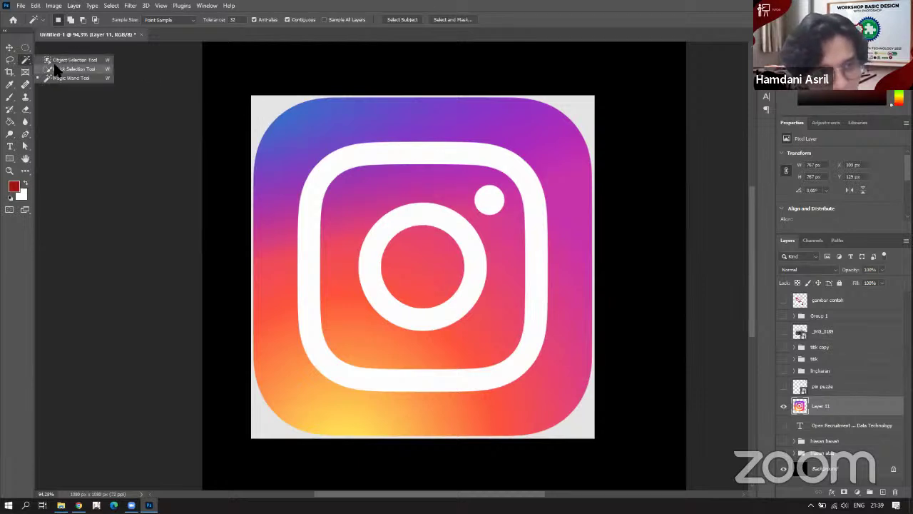
click(65, 78)
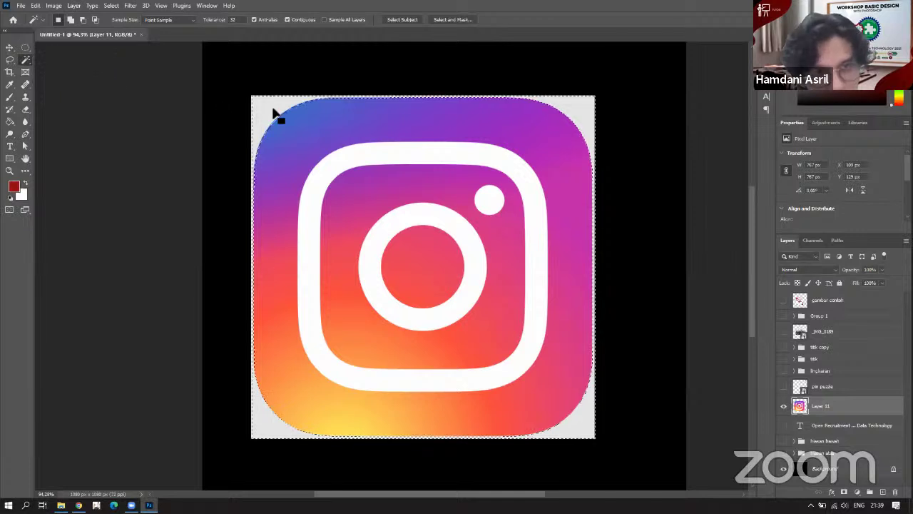
click(374, 99)
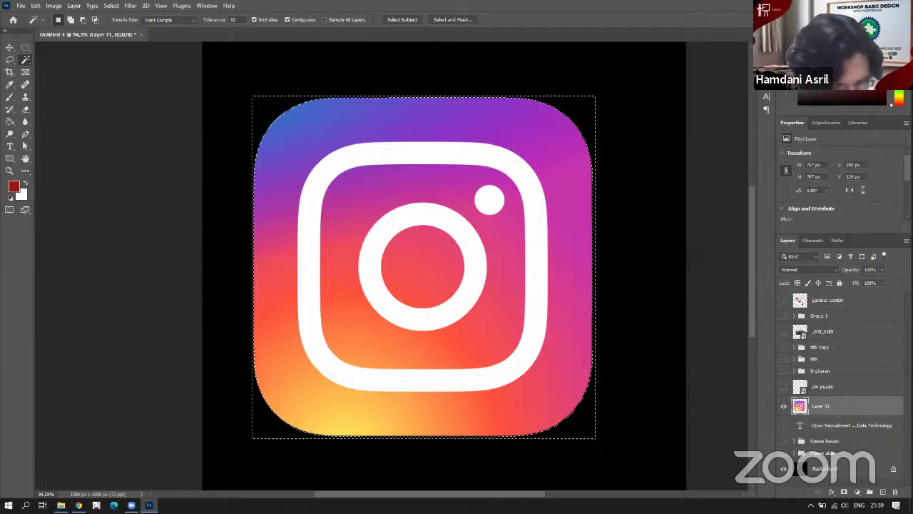
key(ctrl+d)
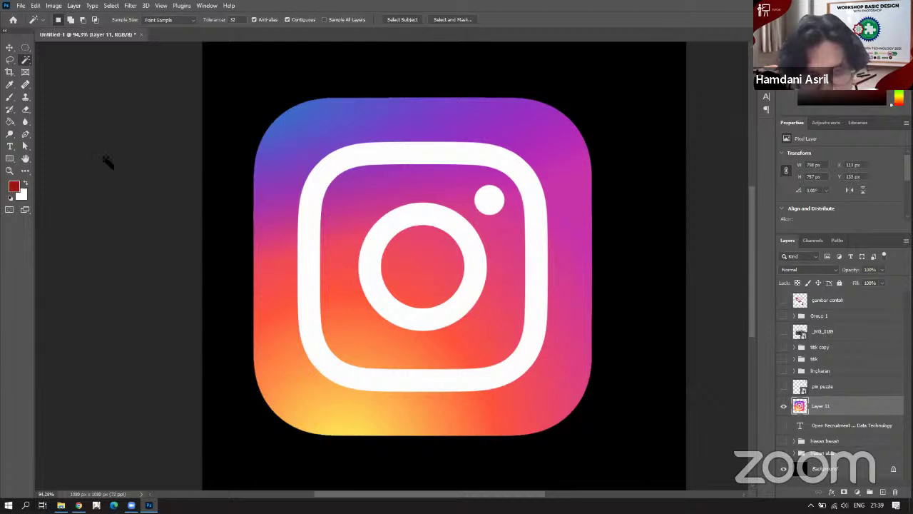
Select the logo's white ring and inner circle, delete them, and deselect.
right_click(25, 60)
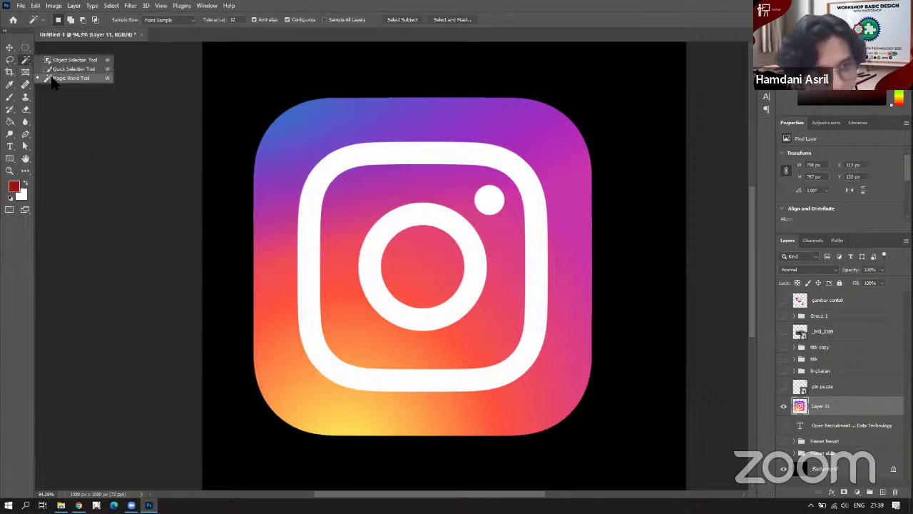
click(52, 78)
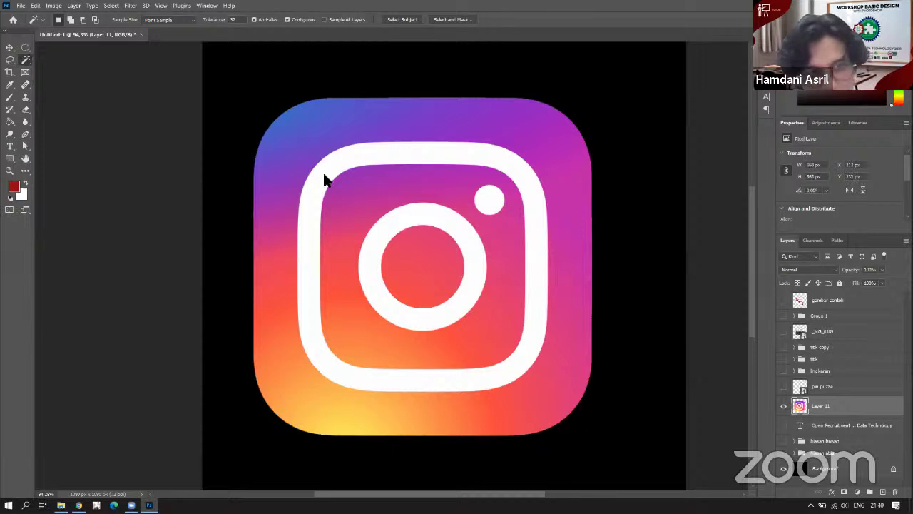
click(323, 171)
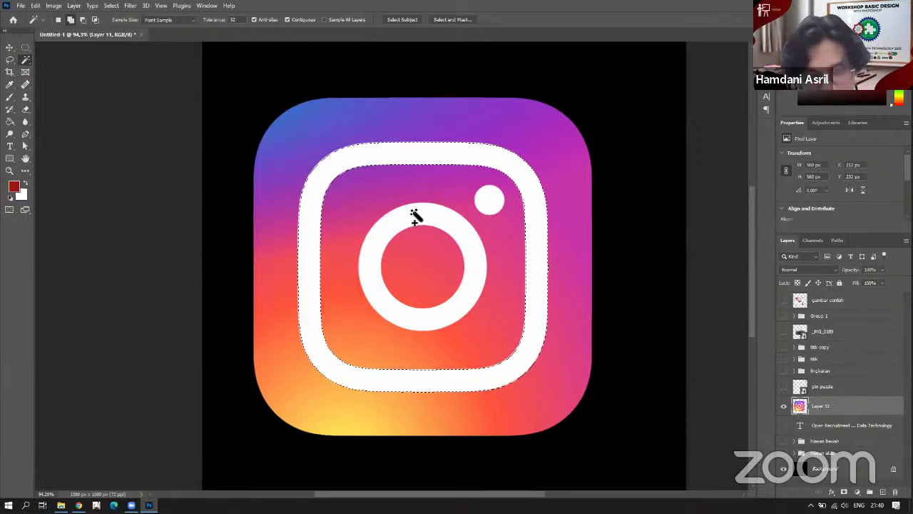
shift+click(417, 217)
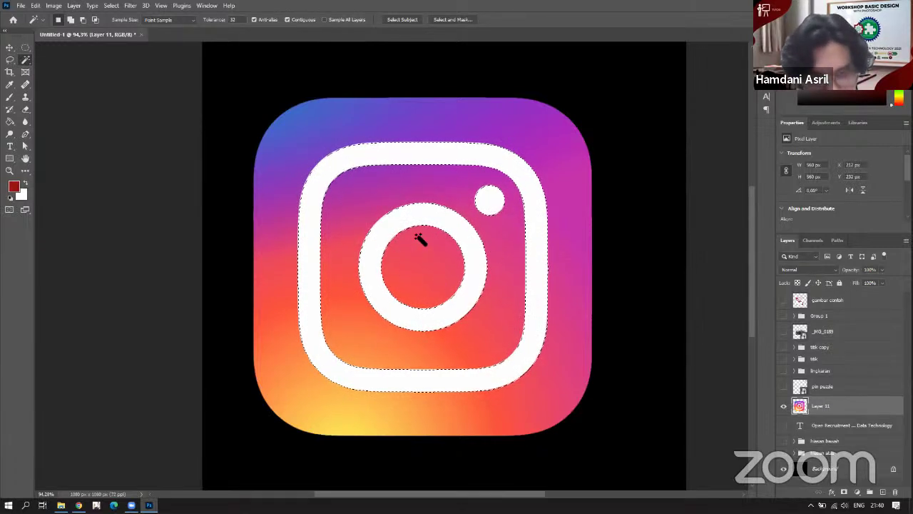
key(Delete)
key(ctrl+d)
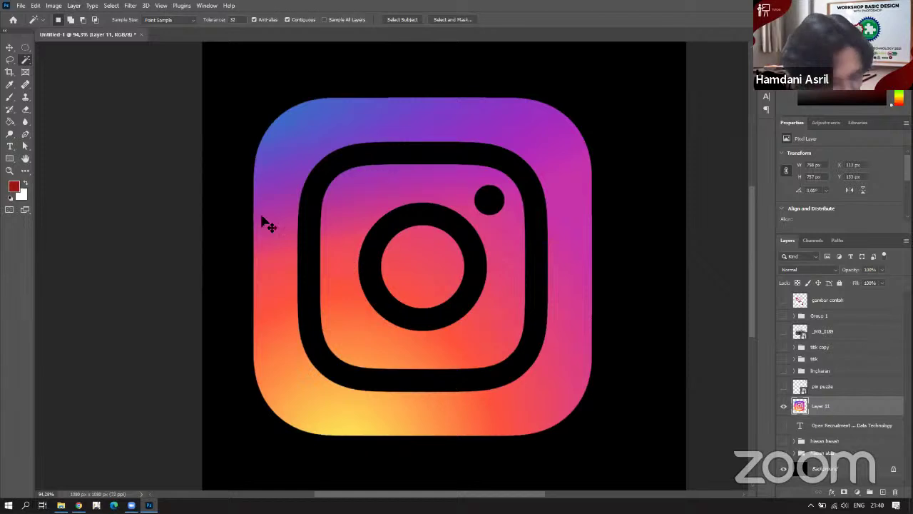
Fill the selected black ring, circle and dot with white, then reselect the logo.
right_click(27, 61)
click(63, 79)
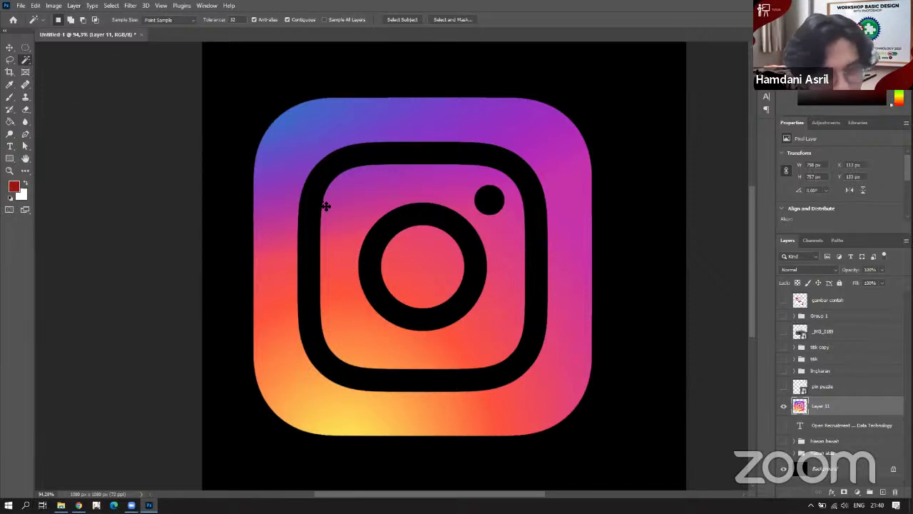
key(ctrl+BackSpace)
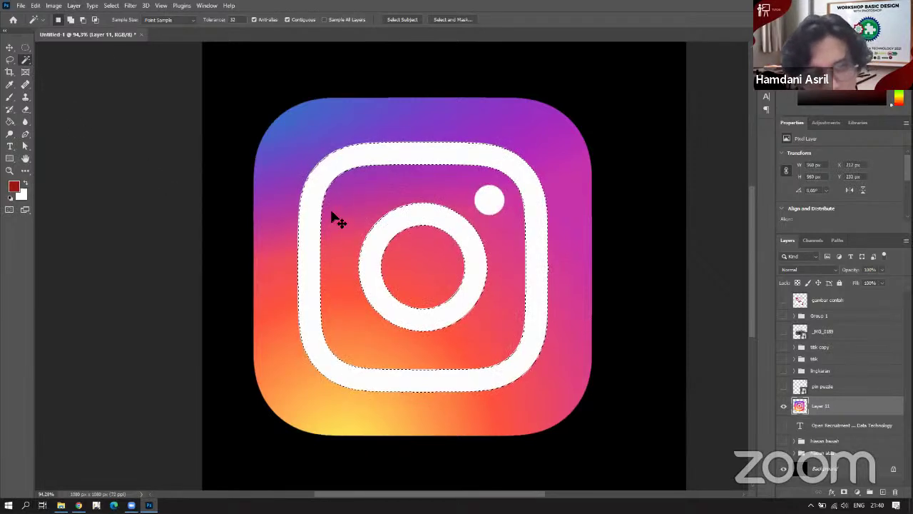
key(ctrl+d)
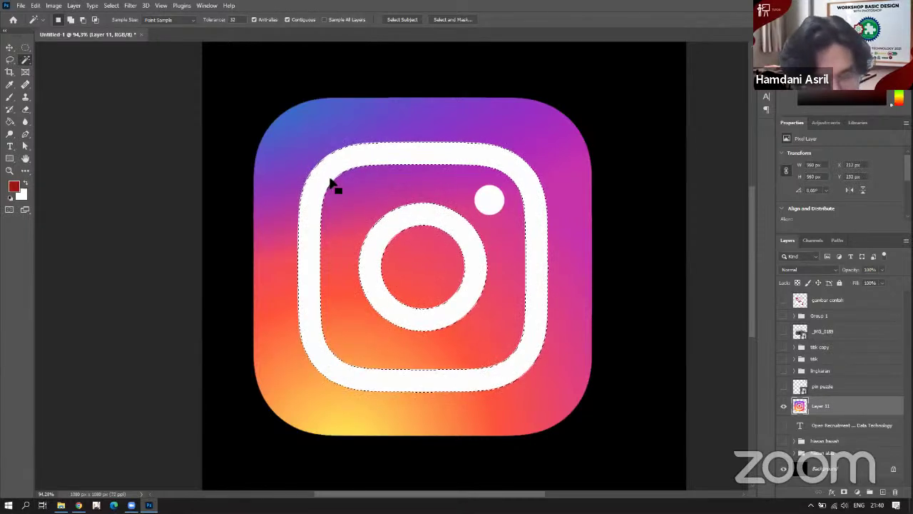
click(330, 182)
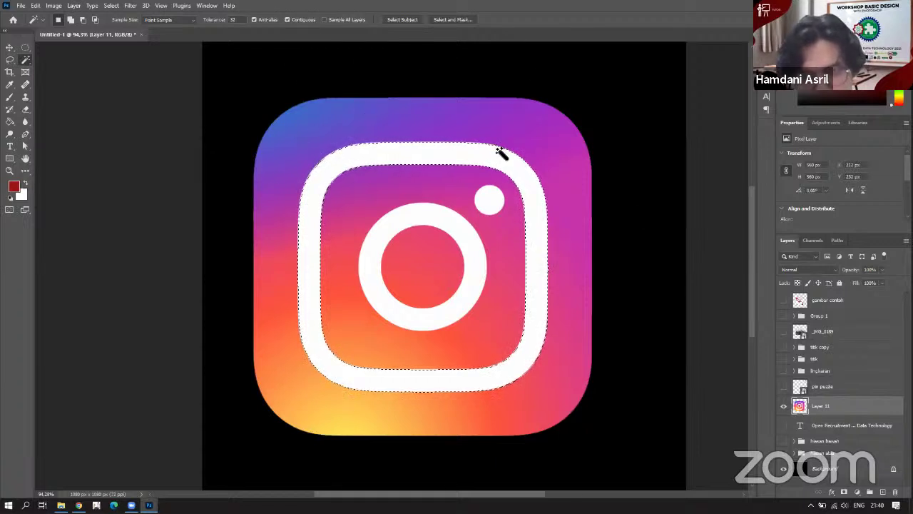
key(ctrl+d)
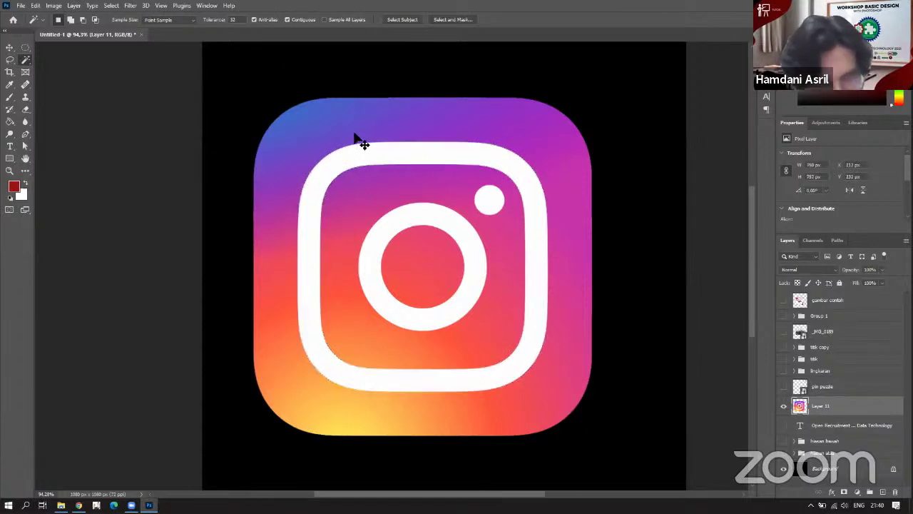
click(359, 142)
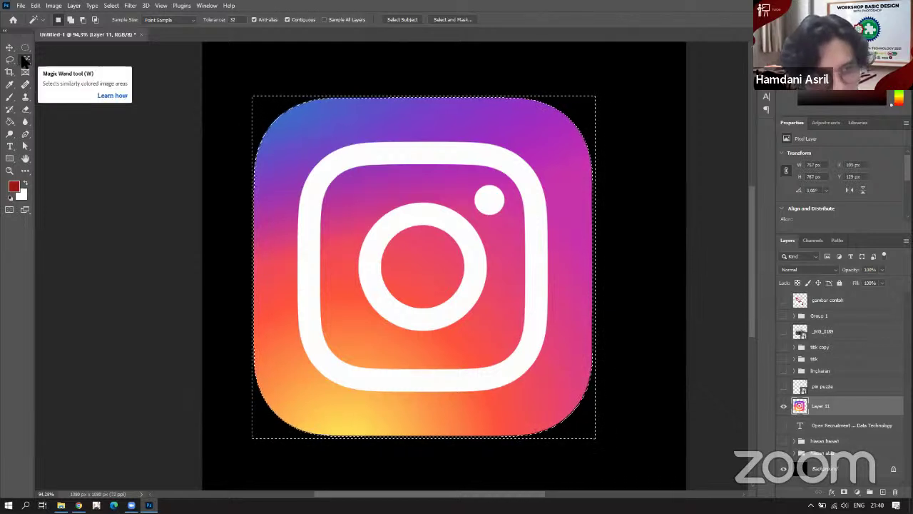
Deselect, choose the Pen tool, and zoom in on the logo's top edge.
click(271, 113)
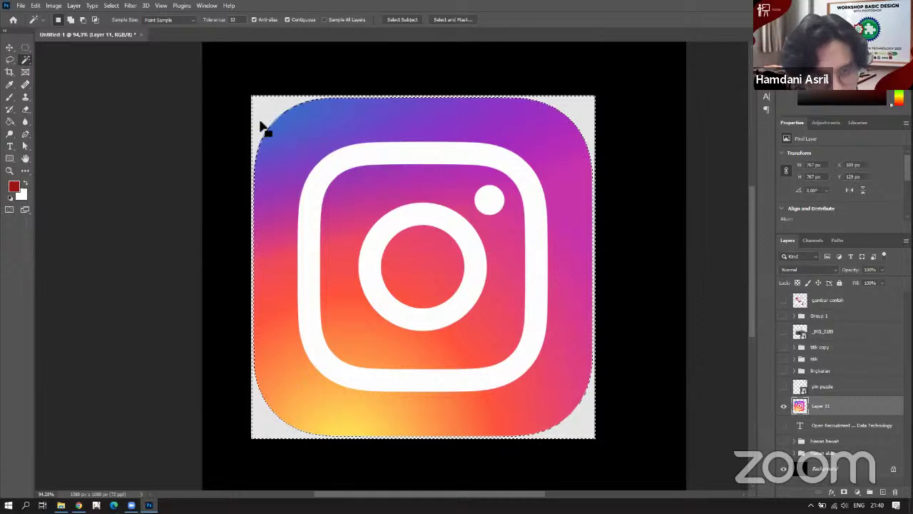
key(ctrl+d)
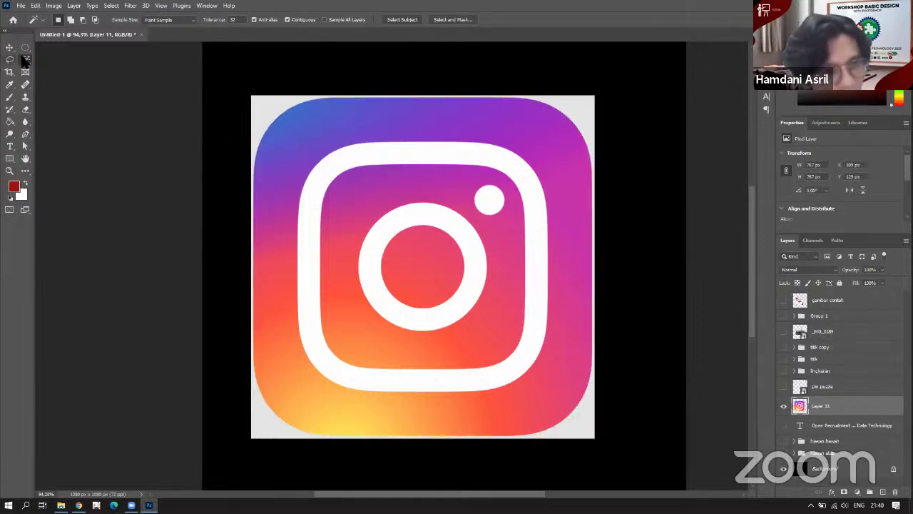
click(24, 135)
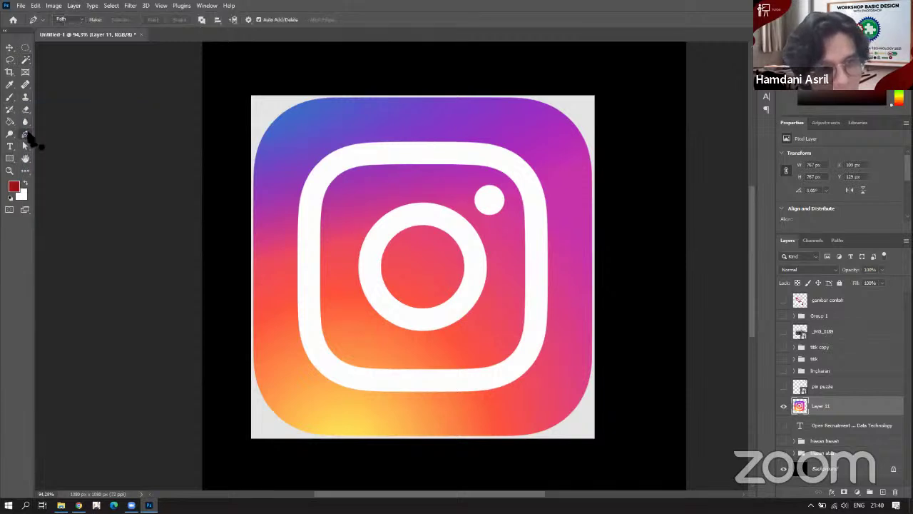
scroll(287, 128, up, 3)
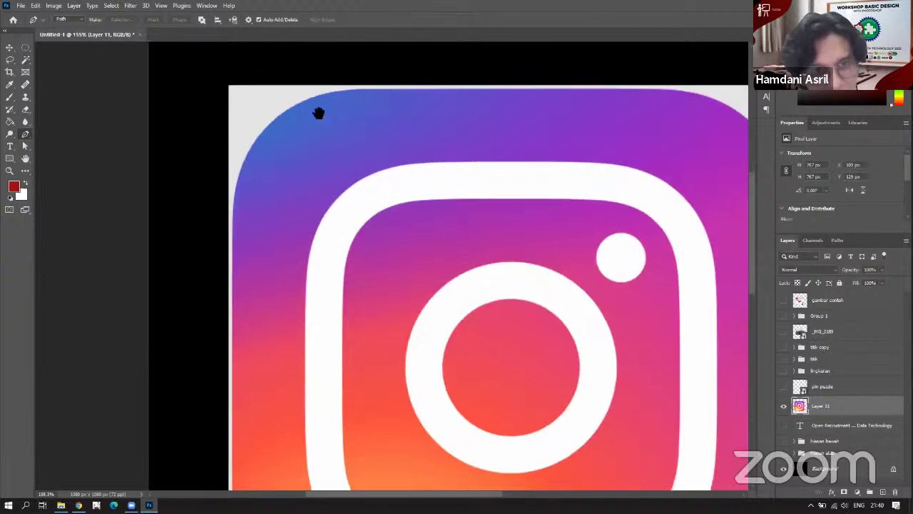
drag(436, 90, 321, 106)
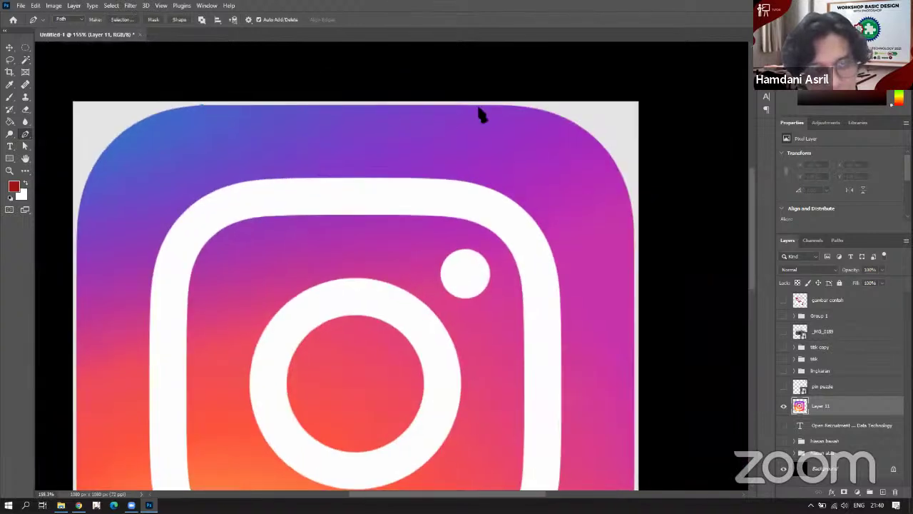
Place curved anchors along the logo's top edge, right side and bottom-right corner.
click(511, 107)
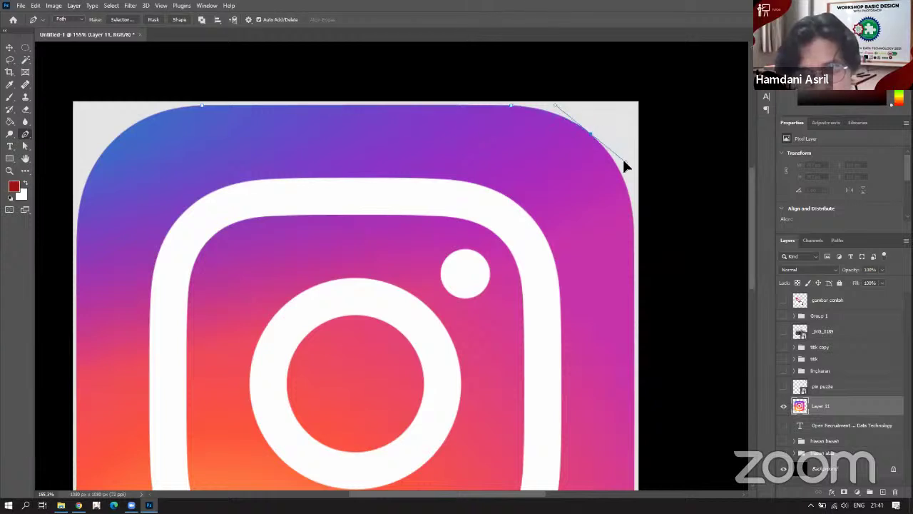
drag(622, 161, 625, 162)
drag(634, 243, 636, 289)
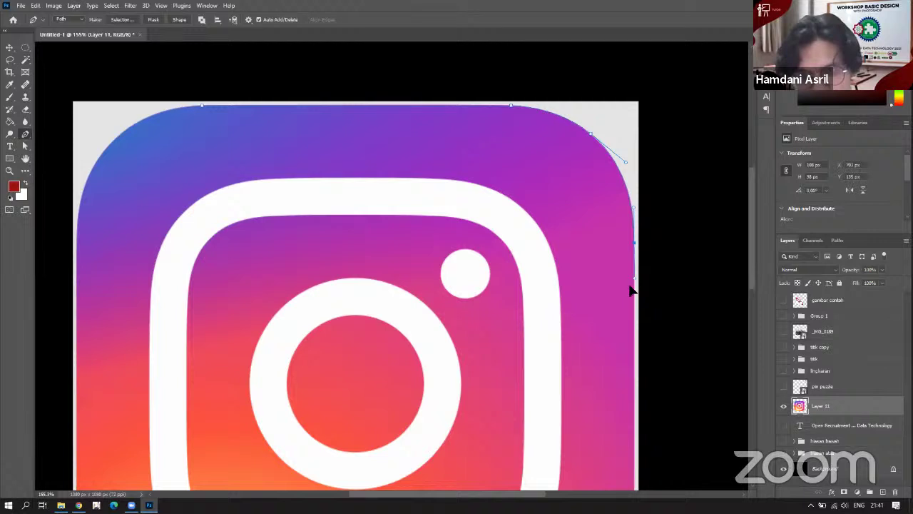
scroll(631, 291, down, 5)
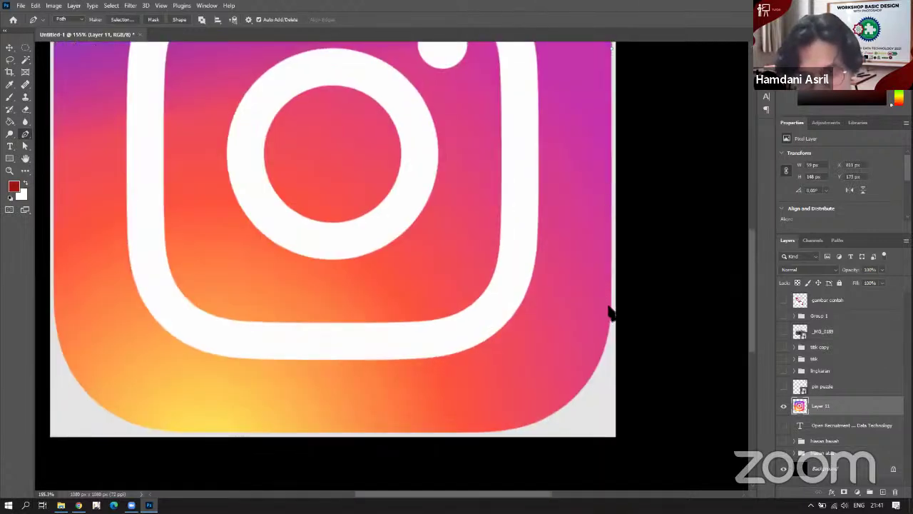
click(611, 307)
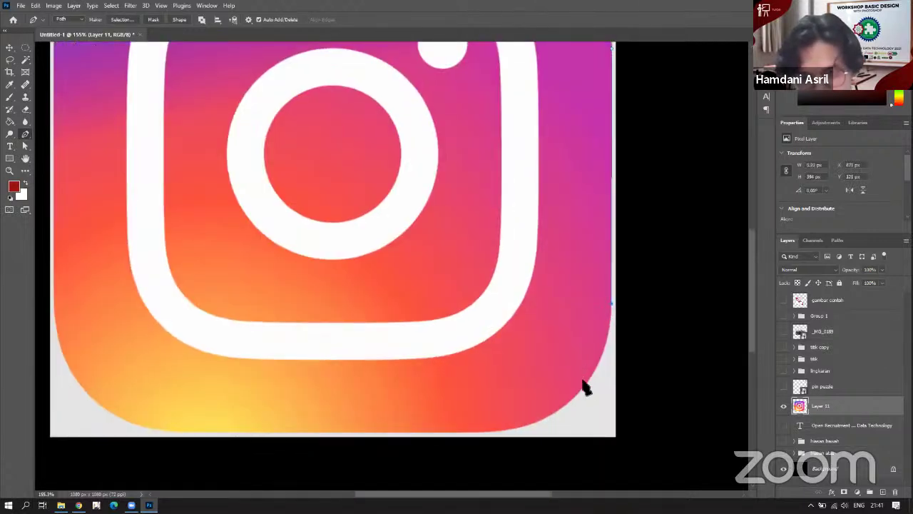
drag(585, 385, 559, 412)
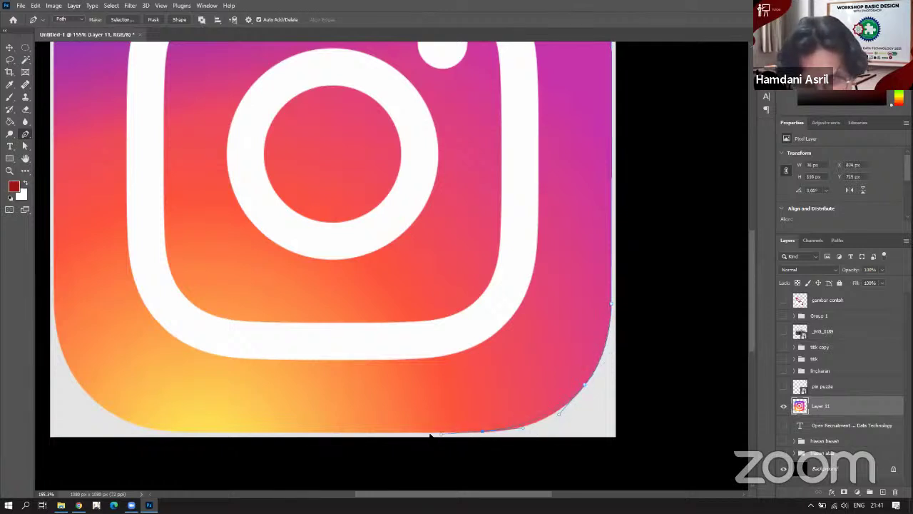
drag(430, 434, 431, 432)
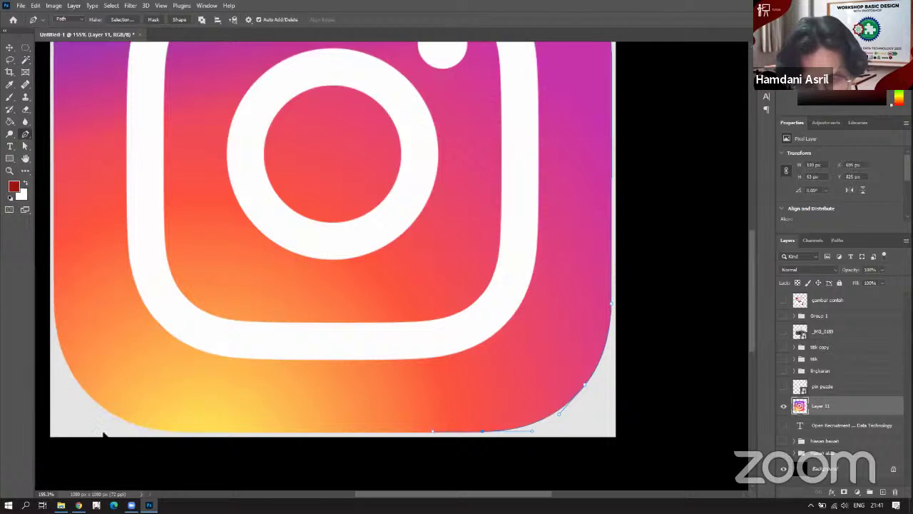
Continue the path along the bottom and left edges and close it at the start.
click(177, 432)
scroll(285, 399, left, 5)
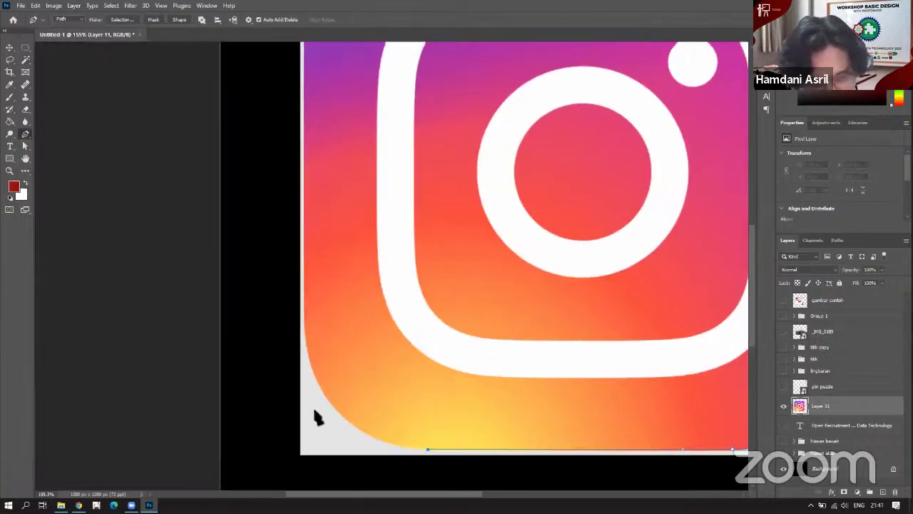
drag(340, 413, 309, 371)
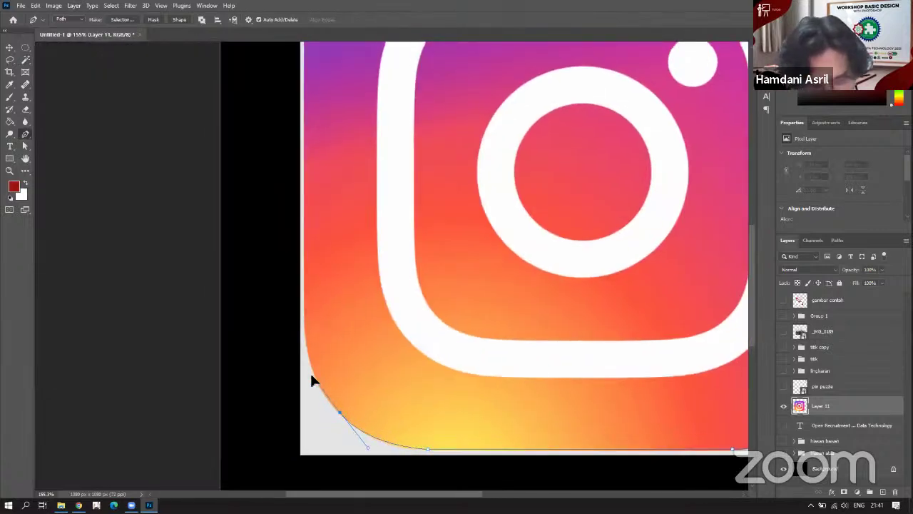
drag(305, 314, 304, 264)
scroll(316, 173, up, 5)
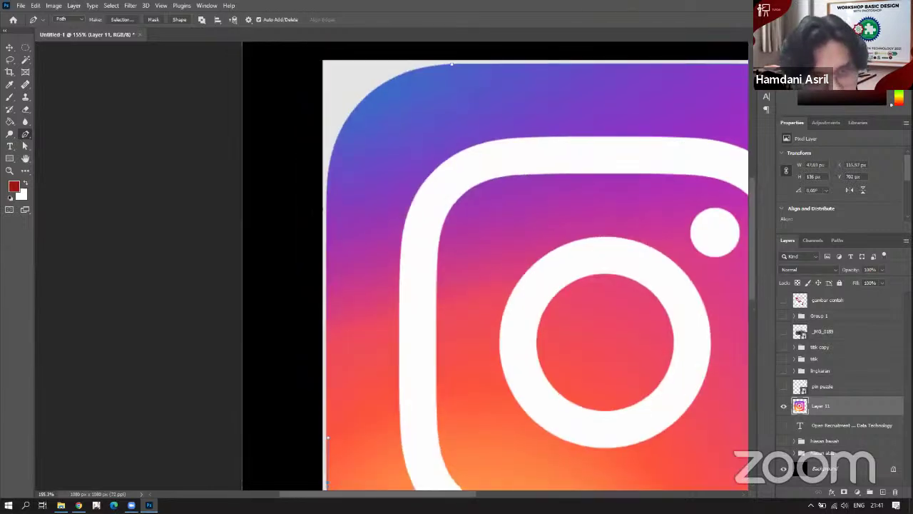
scroll(322, 220, up, 2)
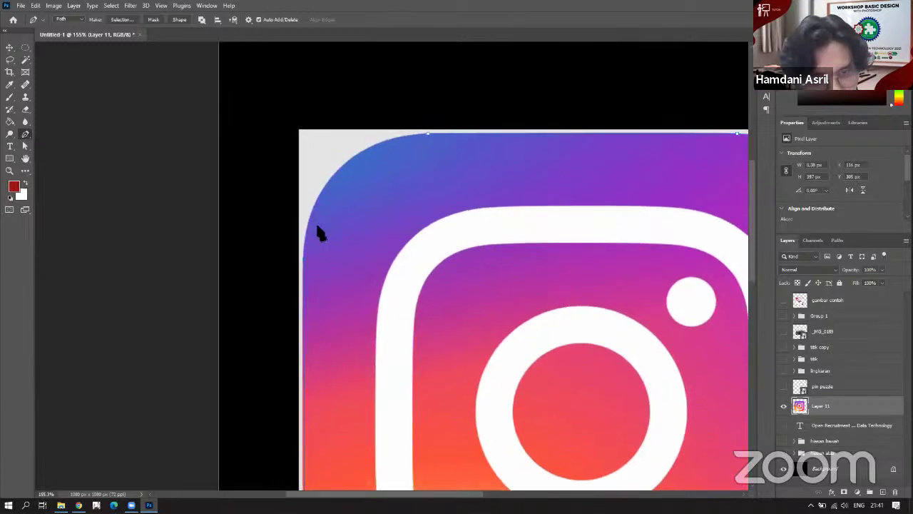
drag(333, 177, 365, 146)
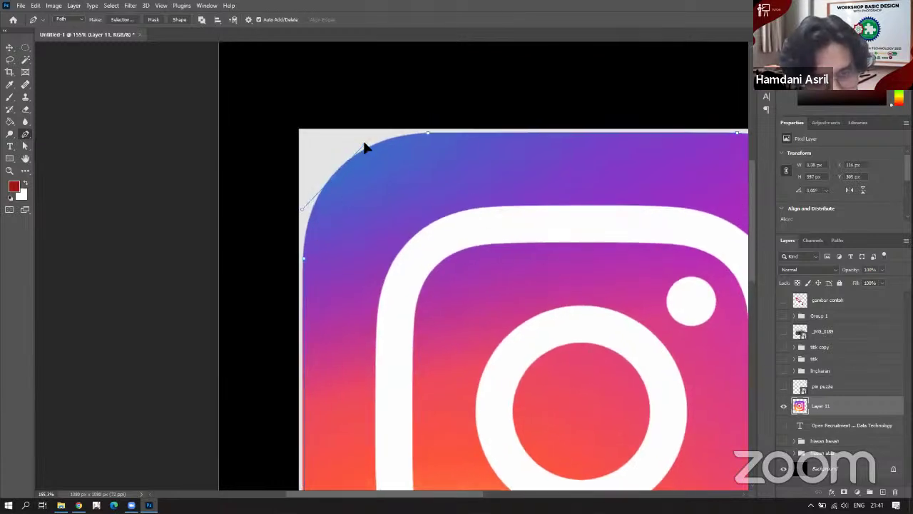
click(426, 134)
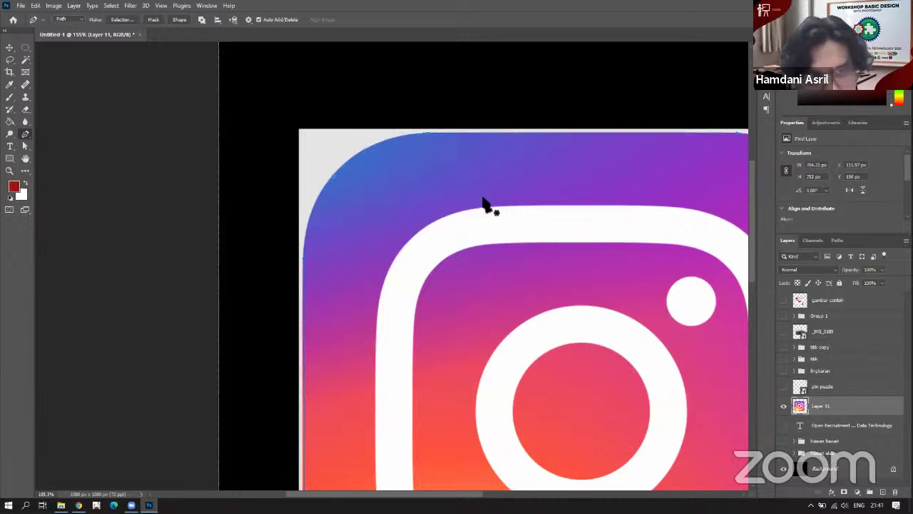
scroll(418, 163, right, 2)
scroll(418, 163, down, 1)
Convert the traced path into a selection with no feathering and view at actual size.
right_click(440, 136)
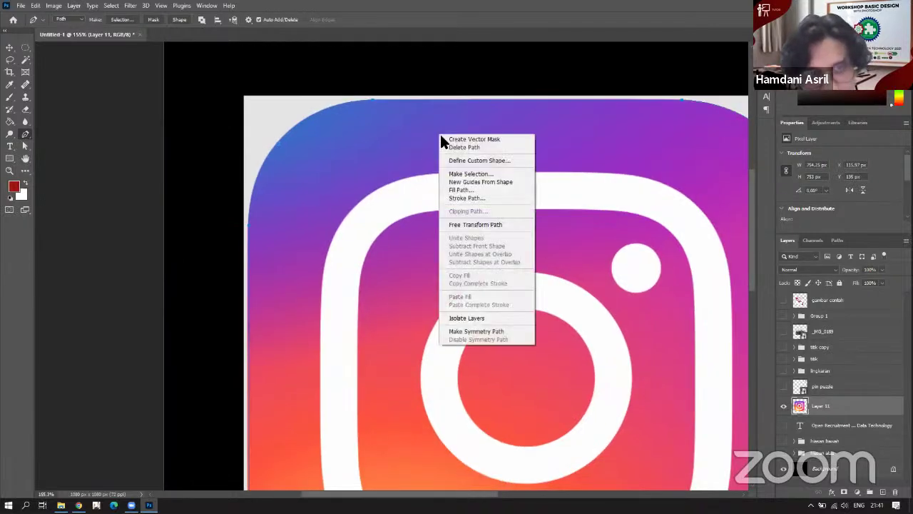
click(469, 174)
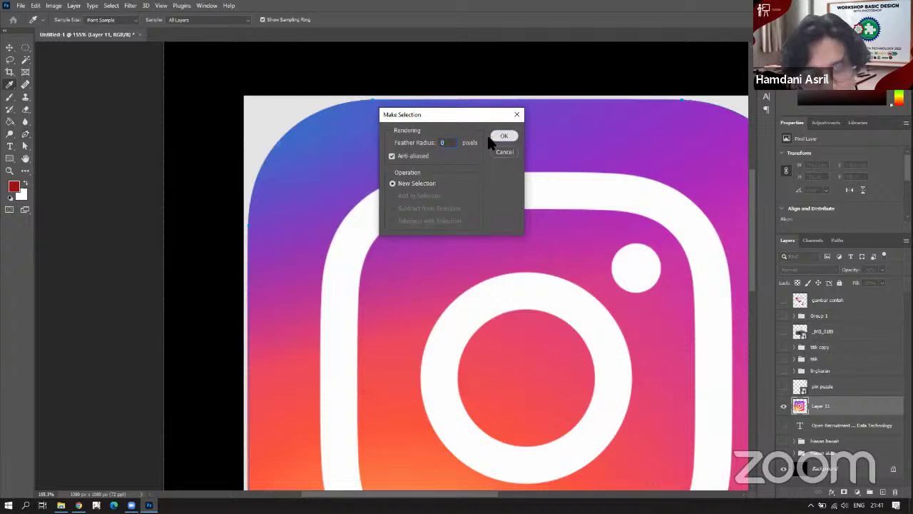
click(501, 137)
scroll(438, 196, down, 2)
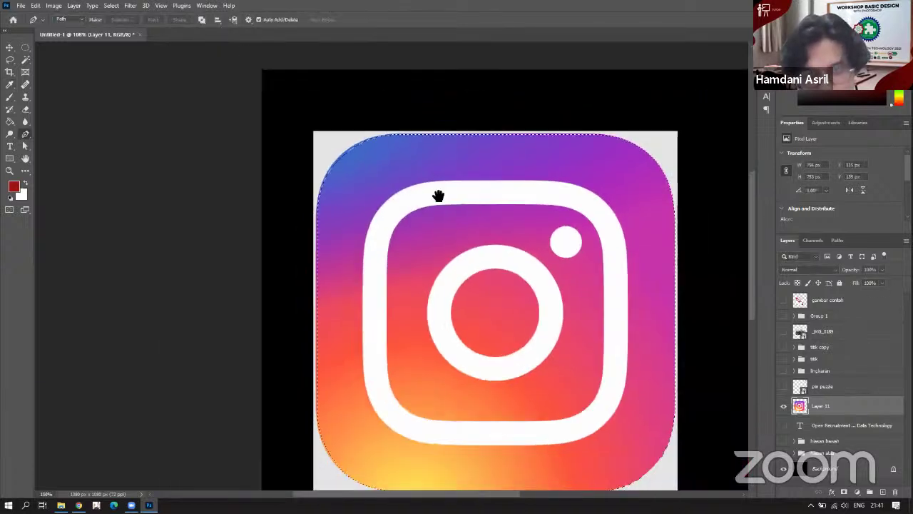
key(ctrl+1)
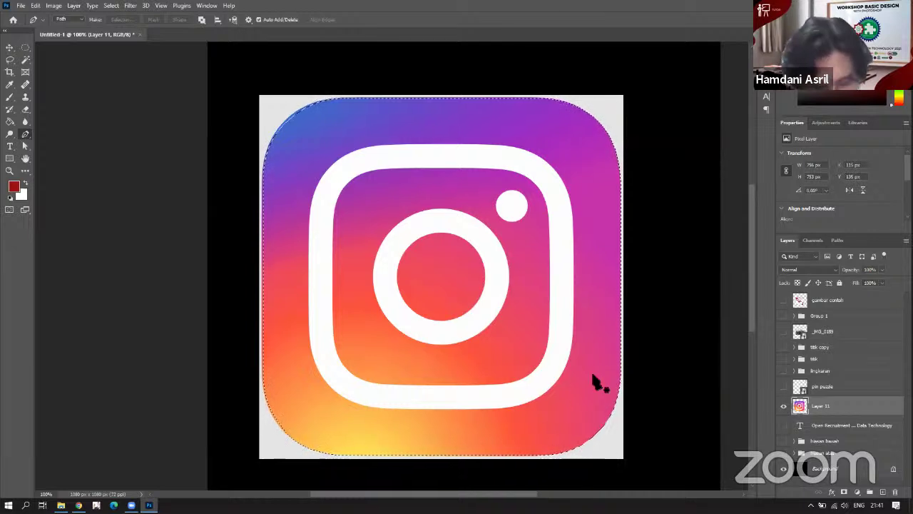
Delete the grey corners outside the rounded outline and deselect.
key(Delete)
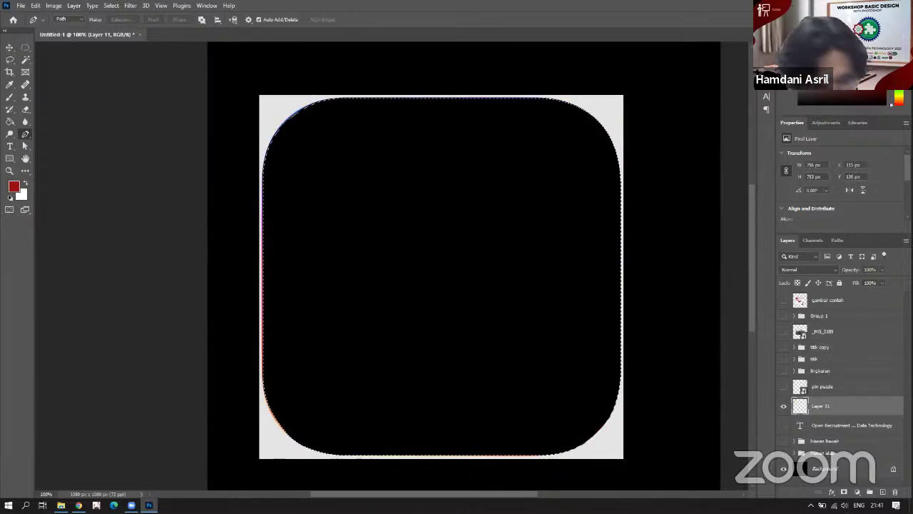
key(ctrl+z)
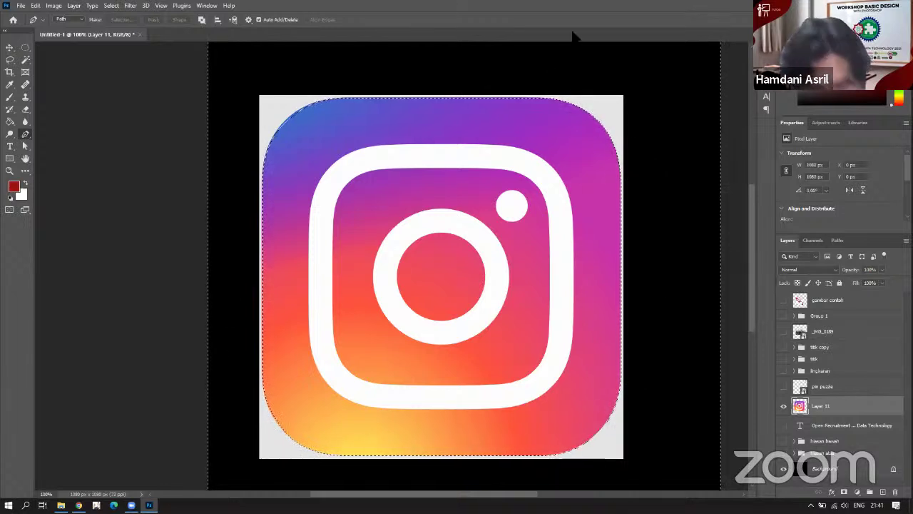
key(Delete)
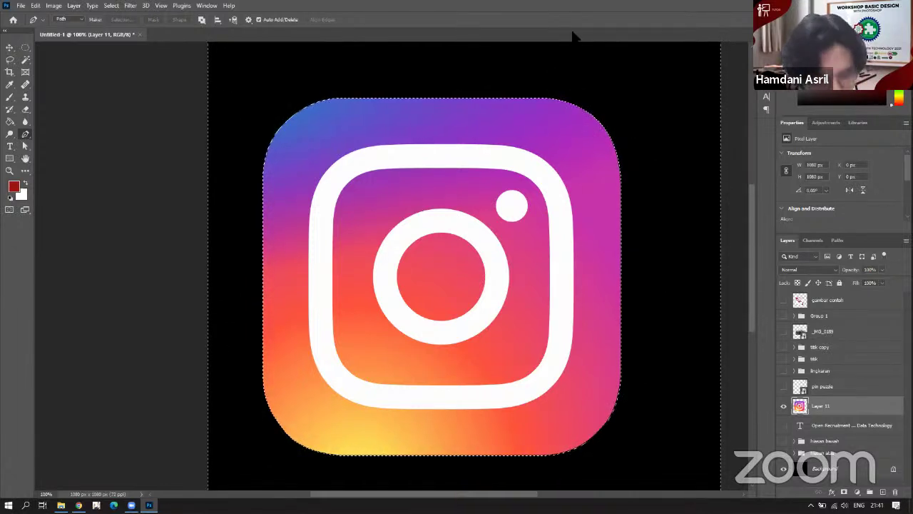
key(ctrl+d)
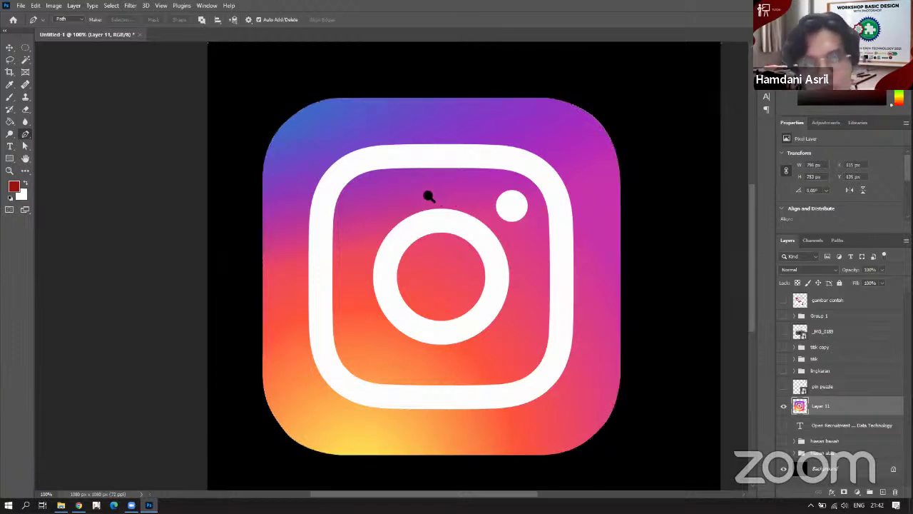
scroll(426, 200, down, 1)
scroll(388, 189, up, 1)
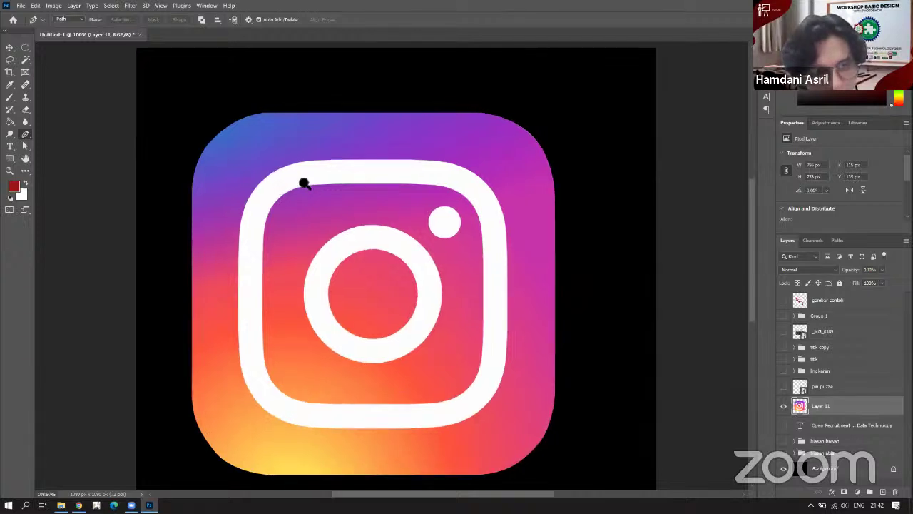
scroll(290, 184, down, 1)
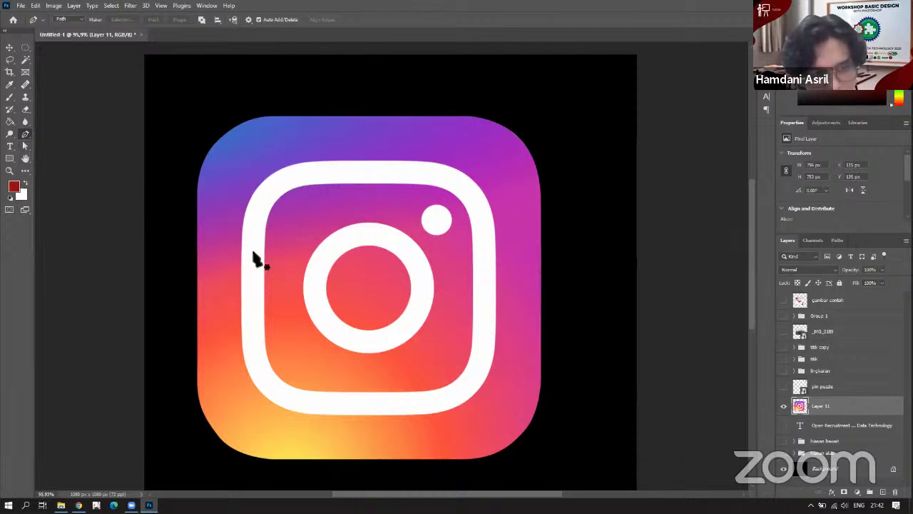
Lock Layer 11's transparent pixels and fill the selected white ring, lens and dot black.
click(24, 60)
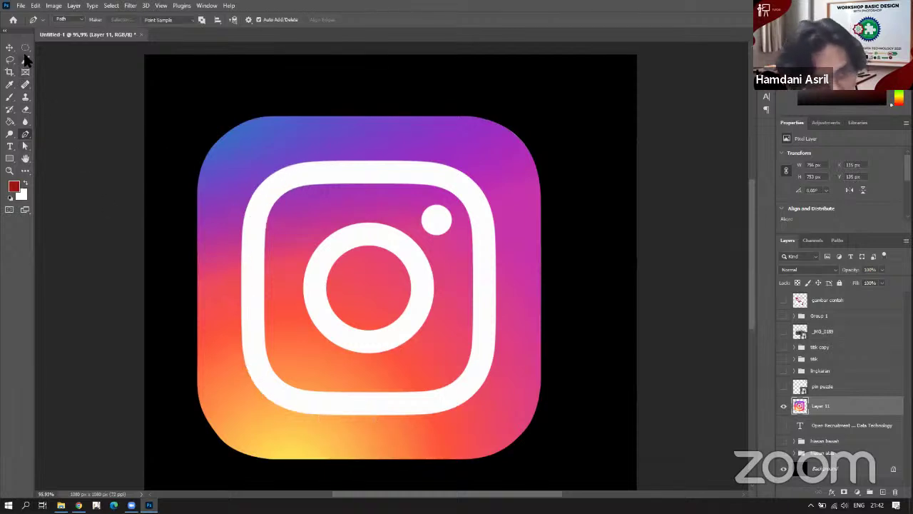
mouse_move(24, 60)
mouse_down()
mouse_move(69, 70)
mouse_move(69, 80)
mouse_up()
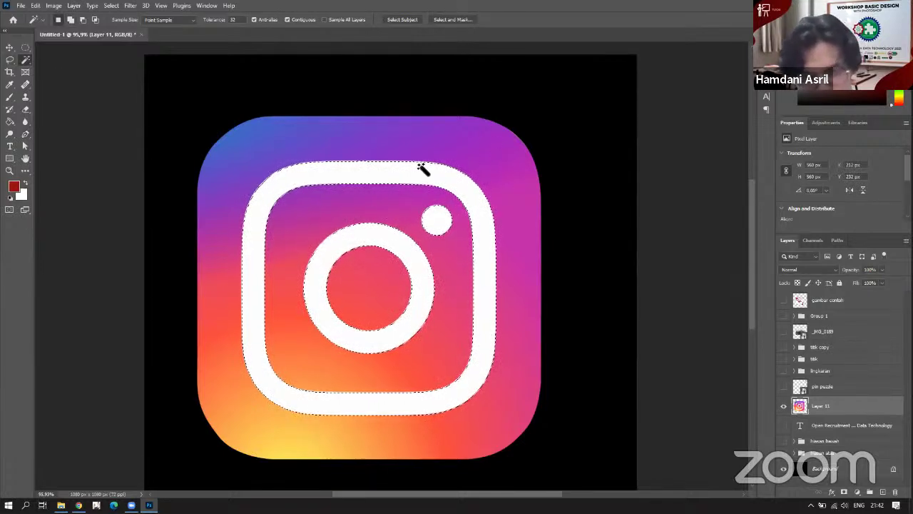
click(798, 282)
key(ctrl+i)
key(ctrl+d)
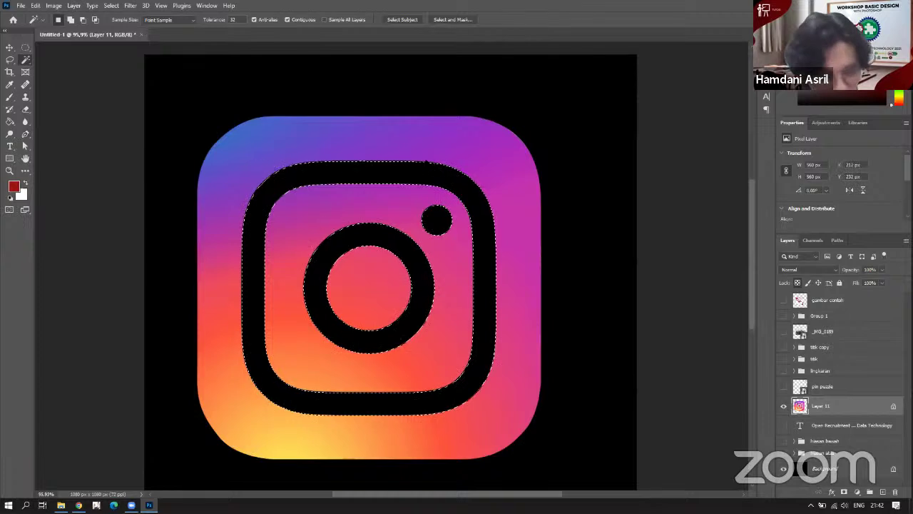
scroll(367, 247, up, 1)
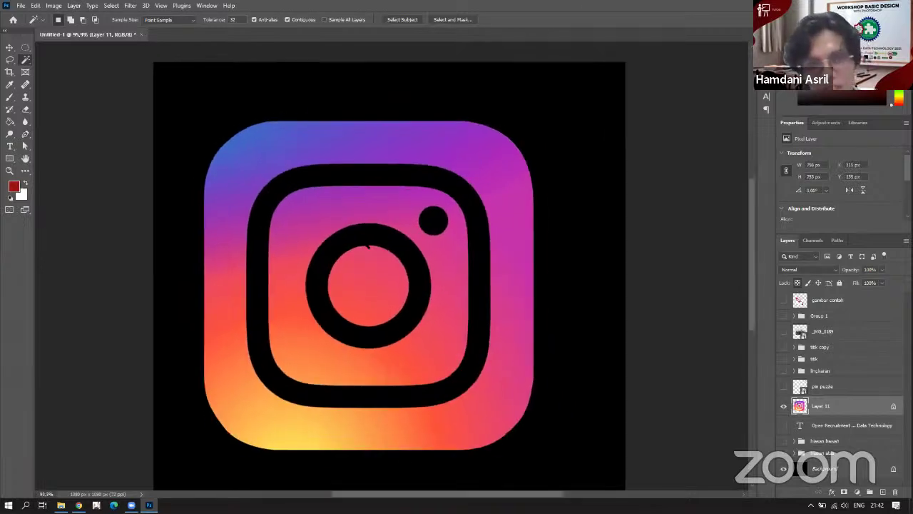
drag(382, 218, 405, 194)
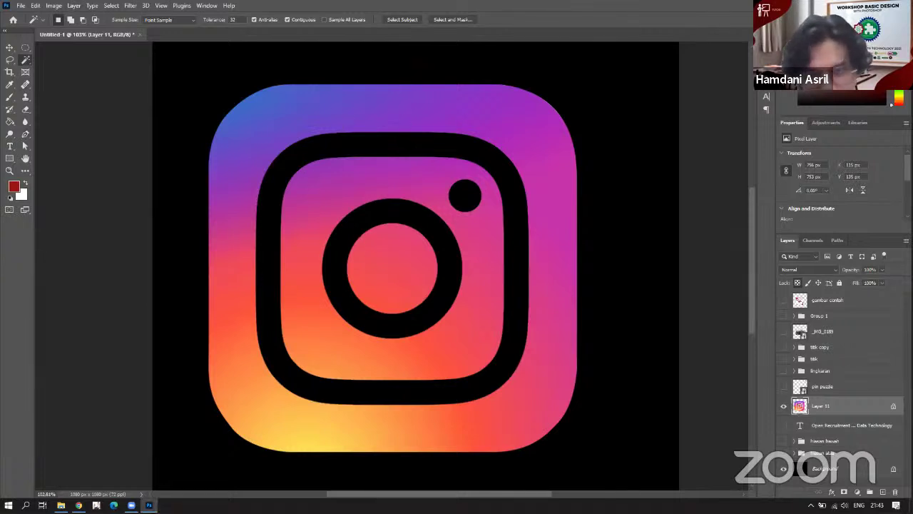
Step back in History until the white symbol and grey corners return, with nothing selected.
click(402, 137)
key(Delete)
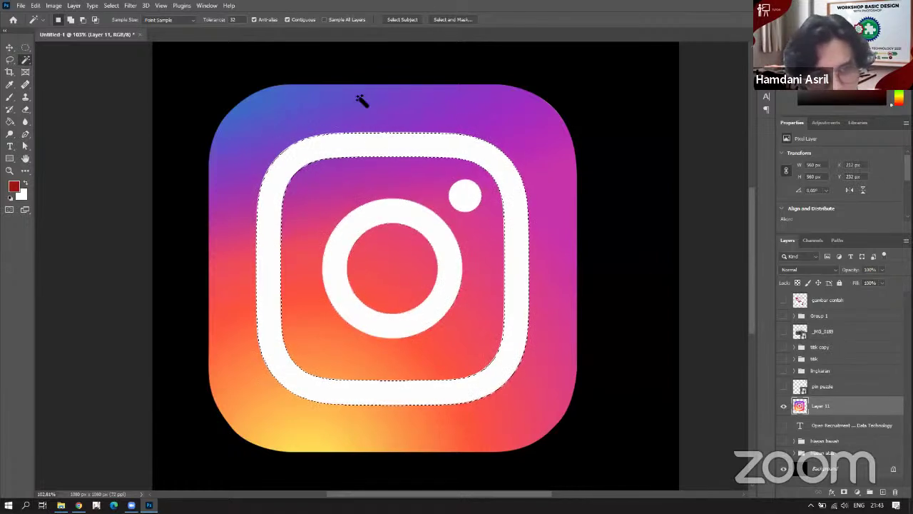
key(ctrl+d)
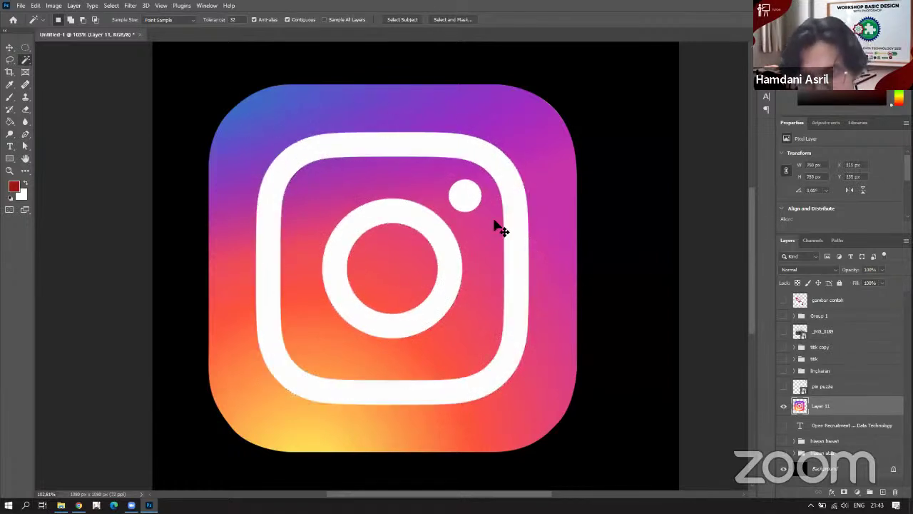
click(415, 206)
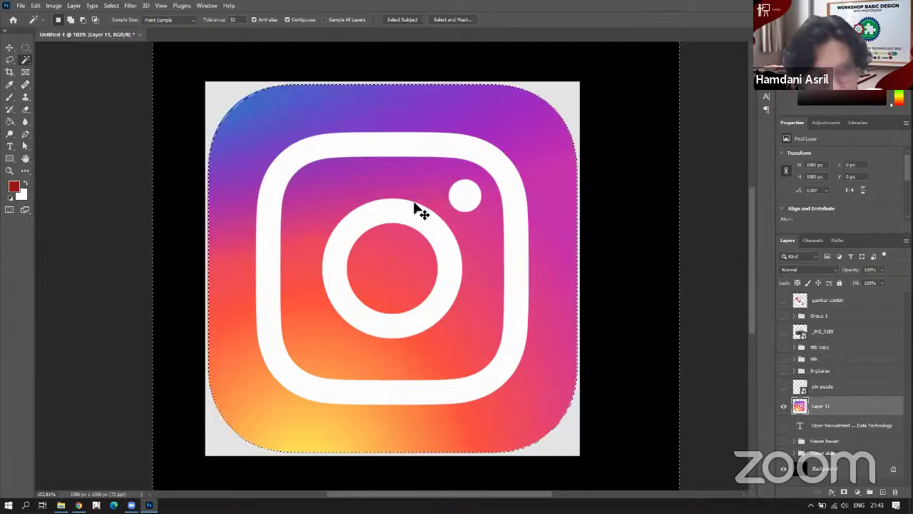
key(ctrl+d)
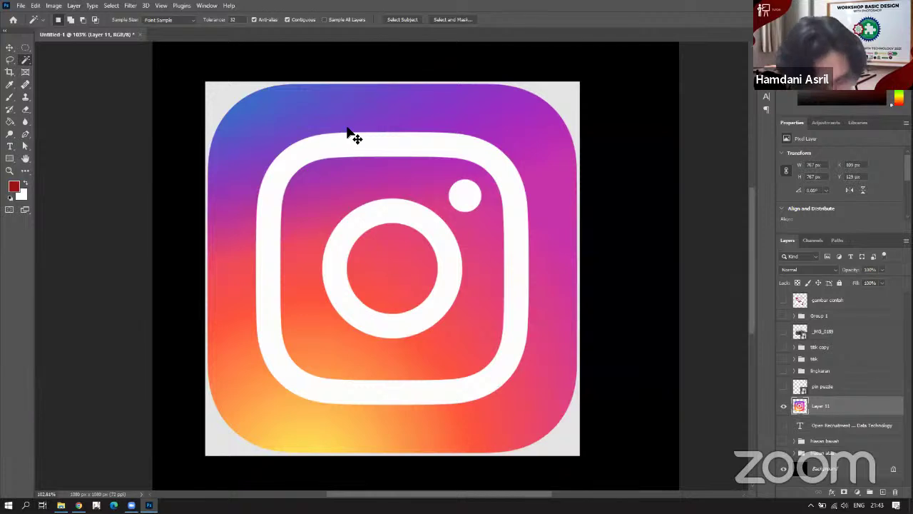
Create a new 1080 × 1080 px document, Untitled-2, from the Custom preset.
key(ctrl+n)
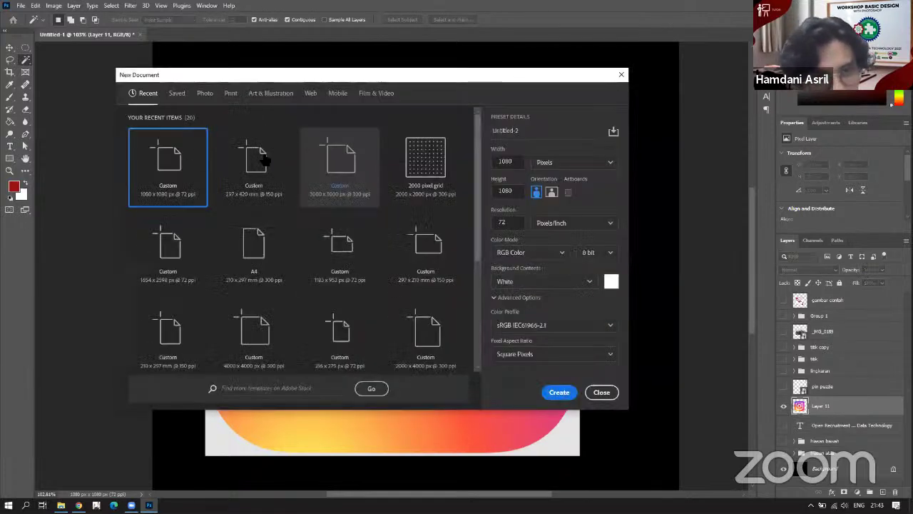
click(307, 172)
click(173, 169)
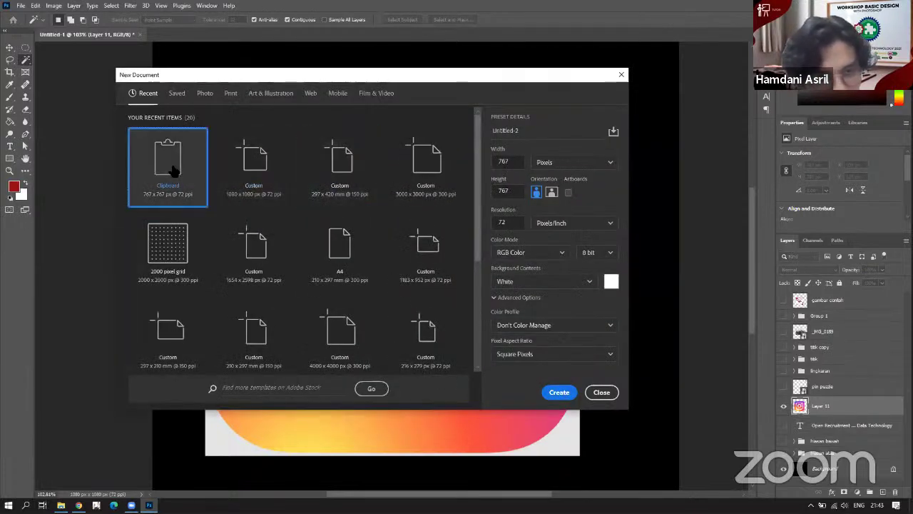
click(254, 166)
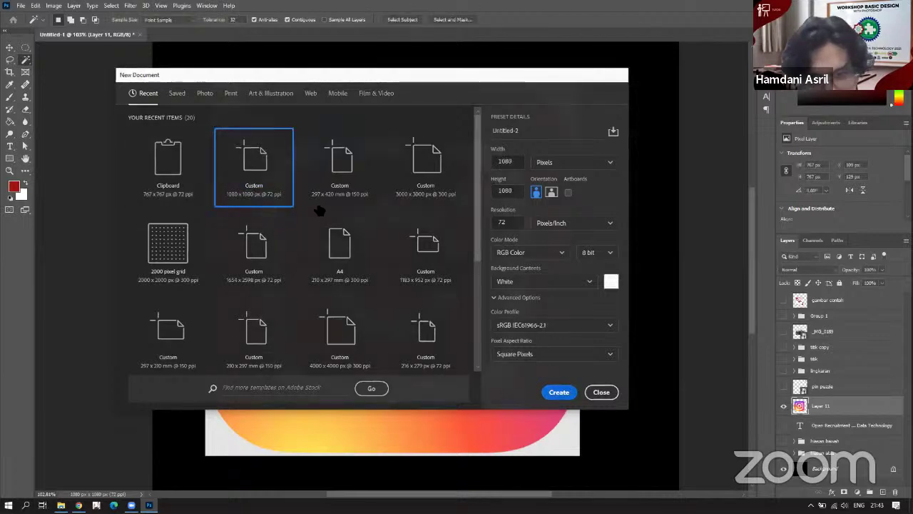
key(Return)
click(112, 34)
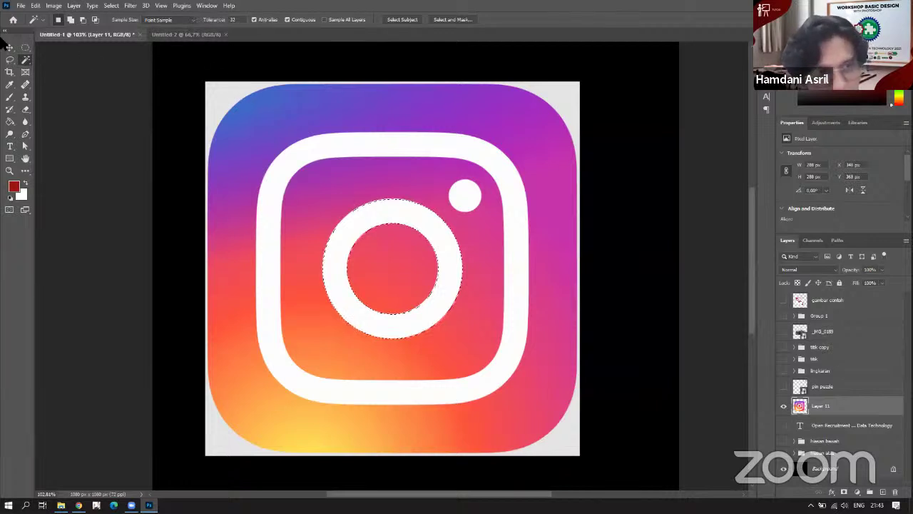
Drag the logo into Untitled-2 as Layer 1, fill its Background black, and reselect Layer 1.
click(10, 47)
drag(211, 151, 409, 271)
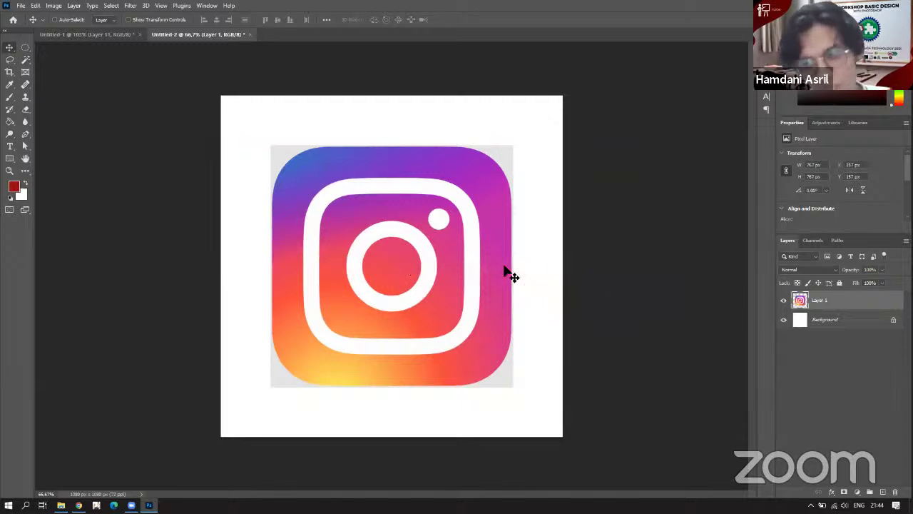
click(807, 320)
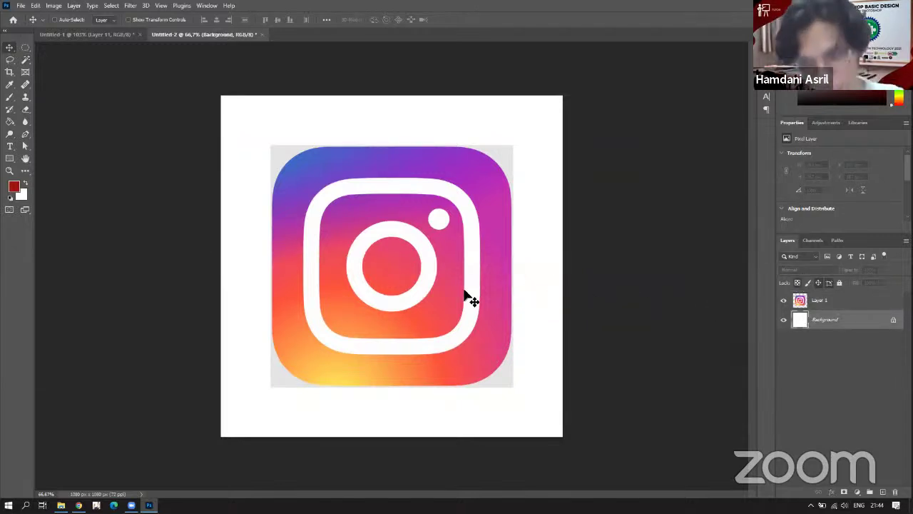
key(ctrl+i)
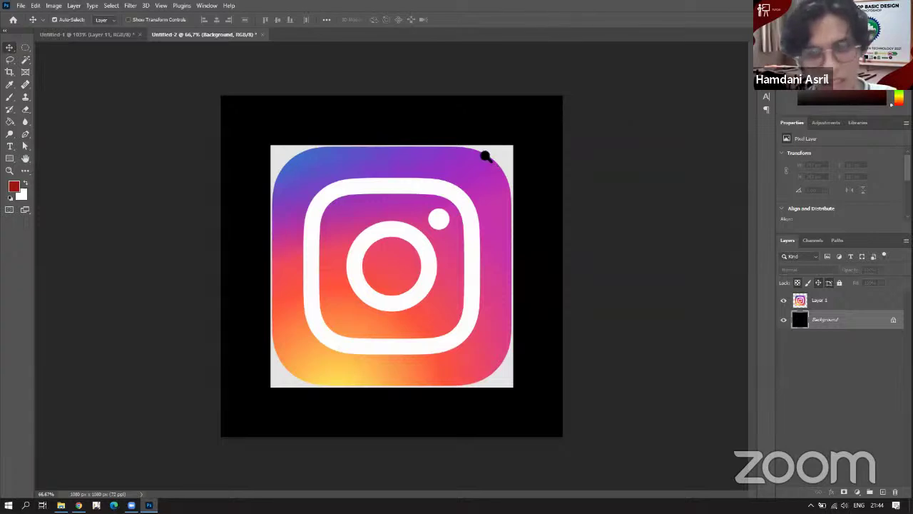
key(ctrl+plus)
drag(393, 198, 350, 131)
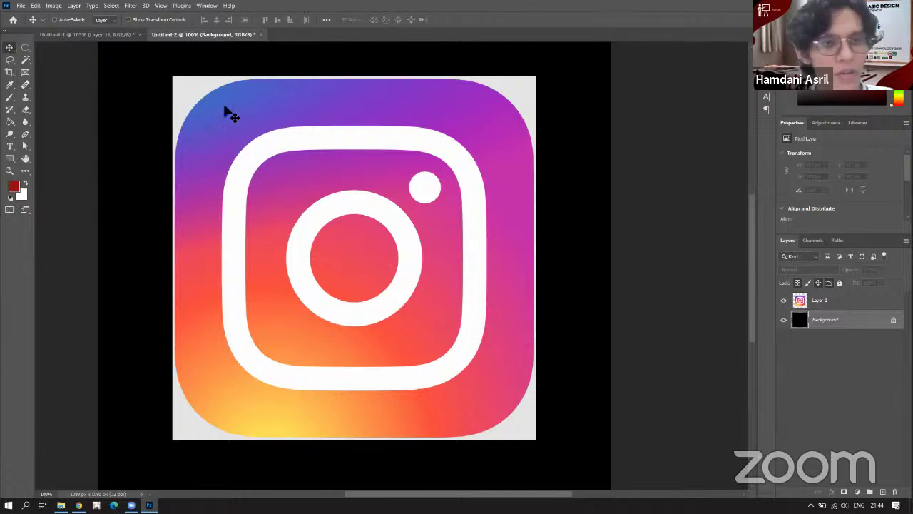
drag(244, 163, 281, 139)
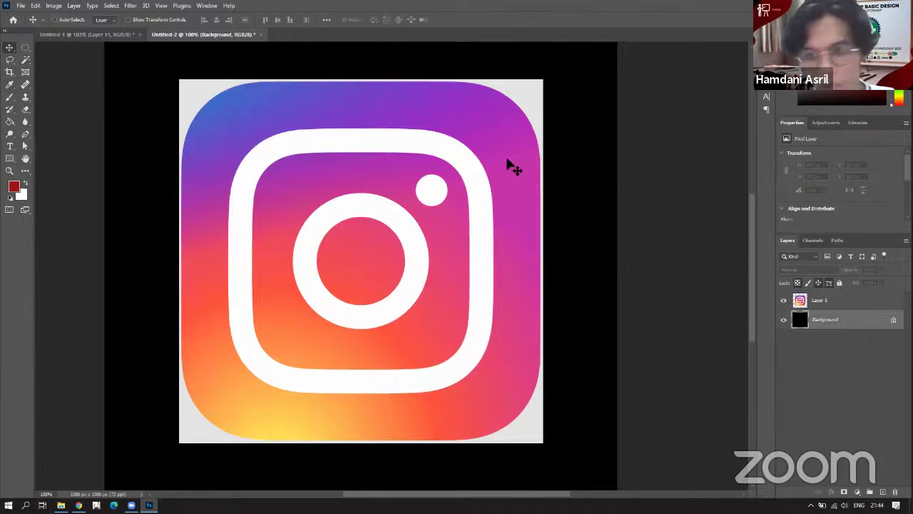
click(824, 307)
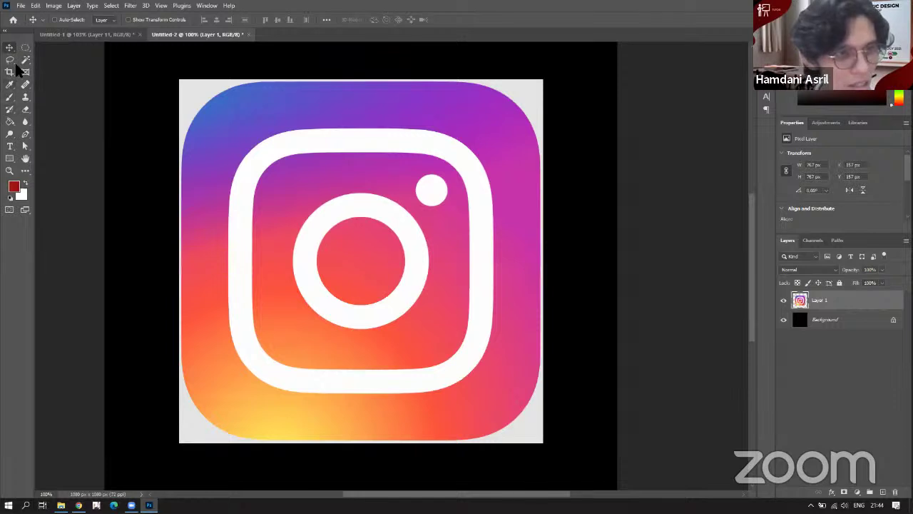
Magic-wand select the grey corners, white outer ring and lens ring, then mask Layer 1 with them.
drag(25, 60, 71, 78)
click(191, 135)
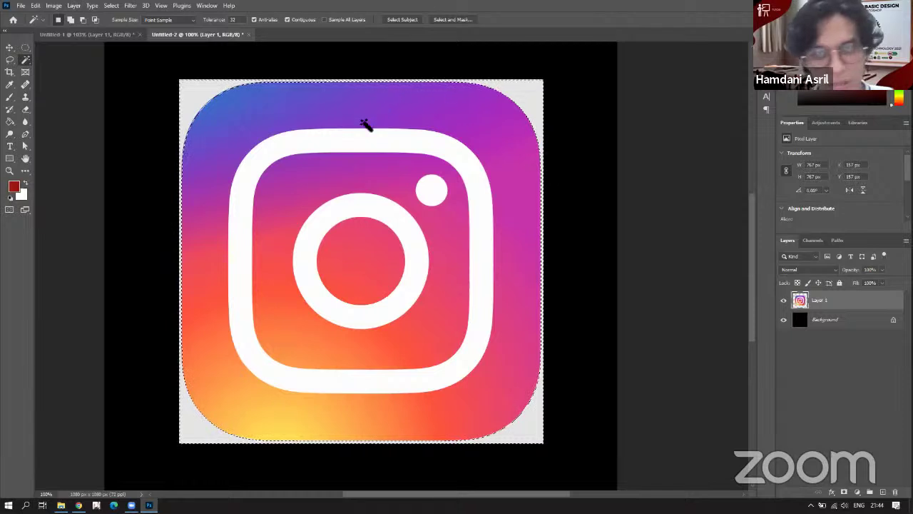
shift+click(307, 141)
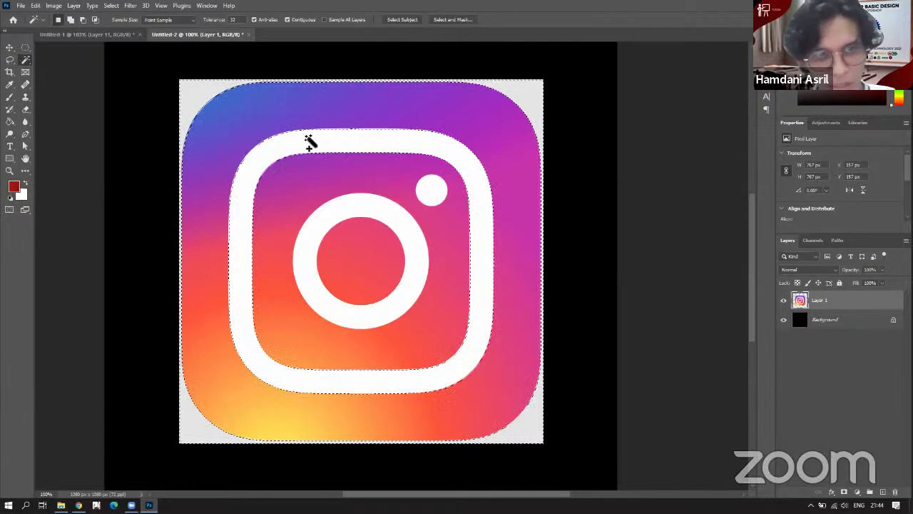
shift+click(344, 209)
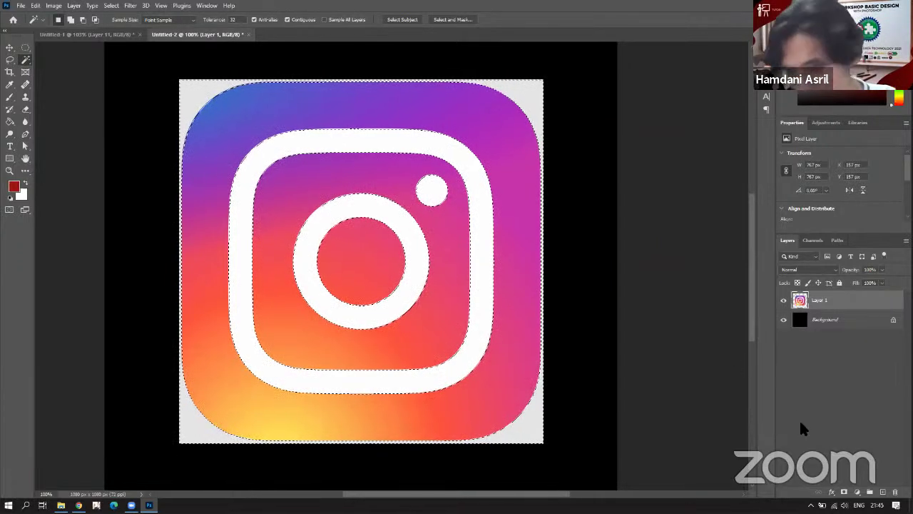
click(844, 494)
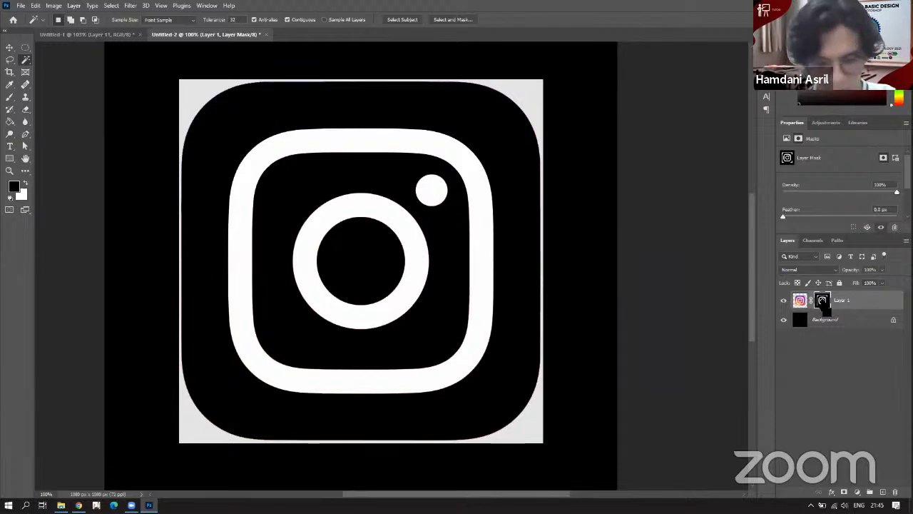
Enlarge the Layers panel thumbnails while viewing the masked logo in colour.
alt+click(824, 302)
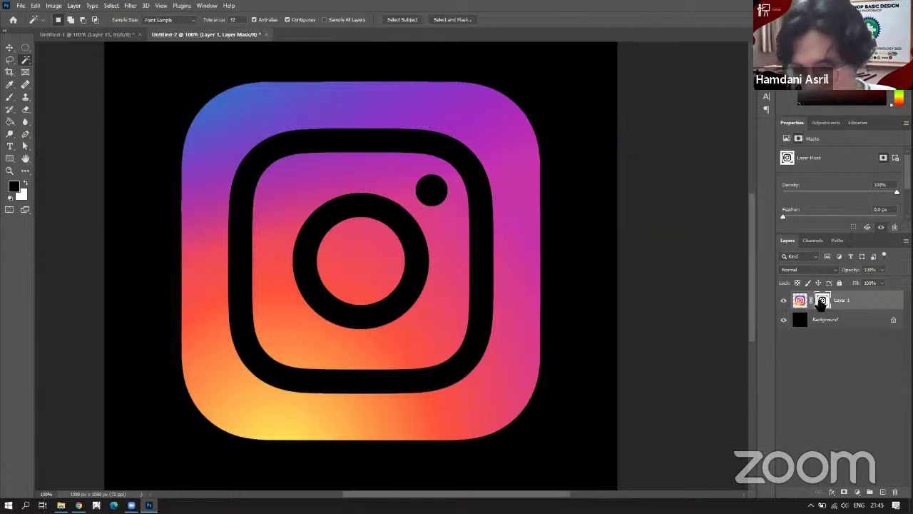
right_click(861, 363)
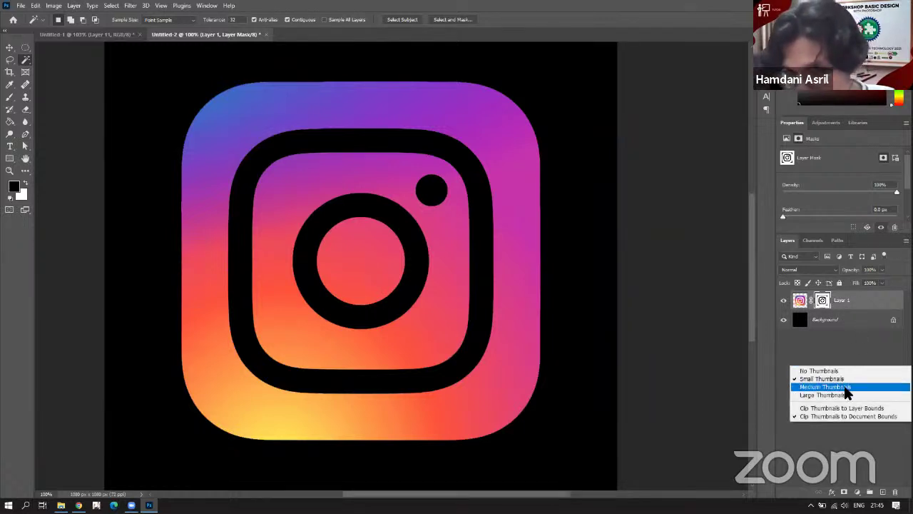
click(818, 396)
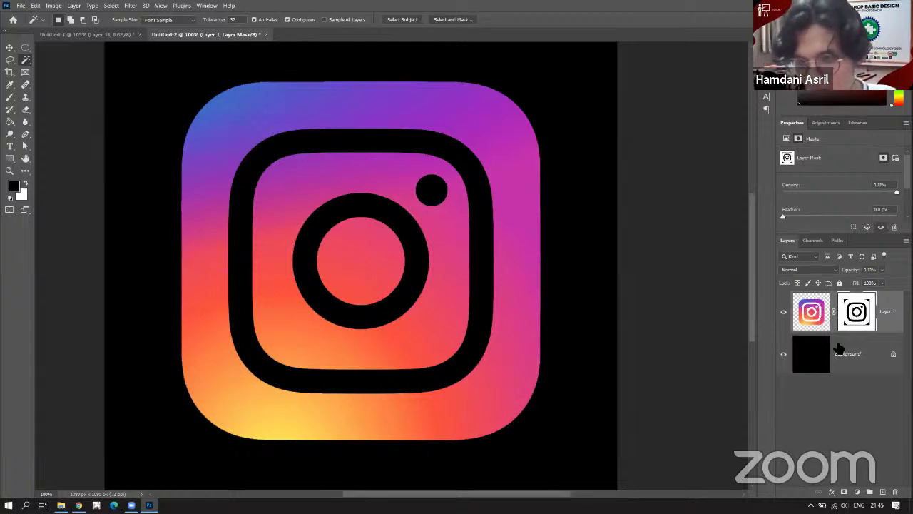
Delete Layer 1's mask without applying it, undoing an accidental Apply first.
click(895, 491)
click(412, 188)
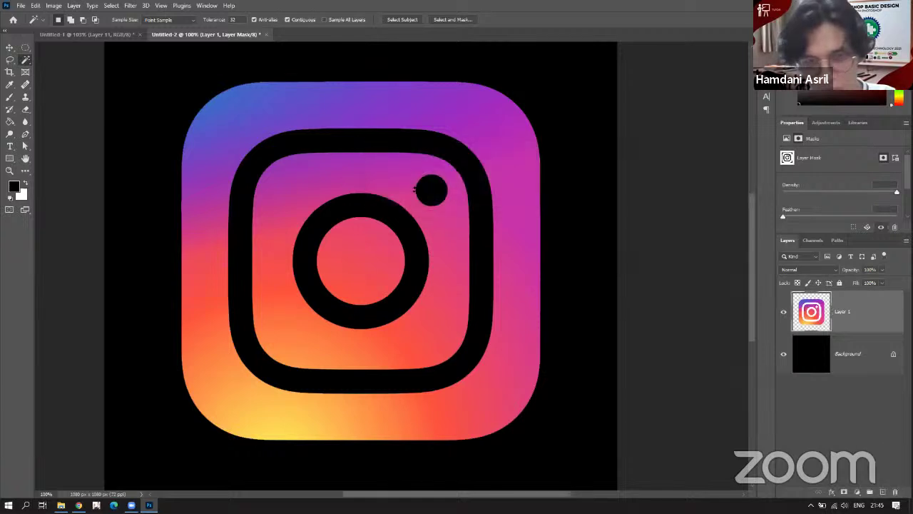
key(ctrl+z)
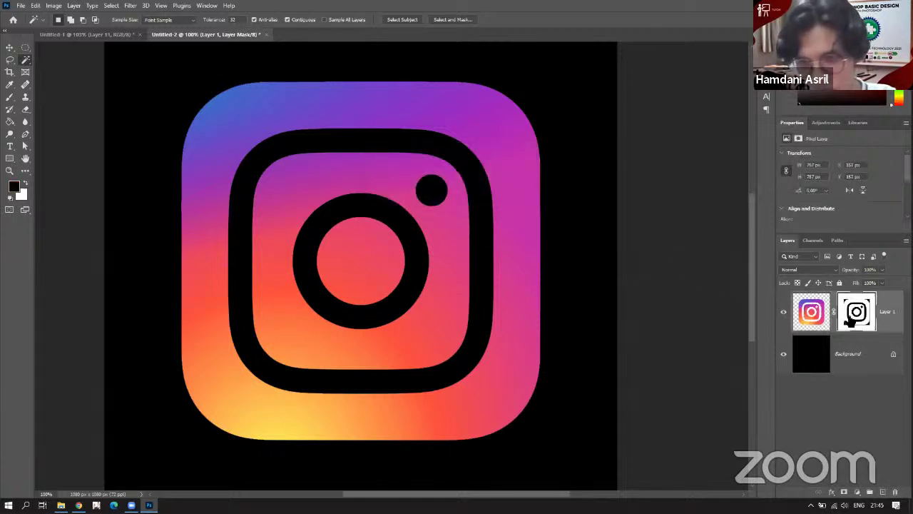
drag(857, 312, 896, 495)
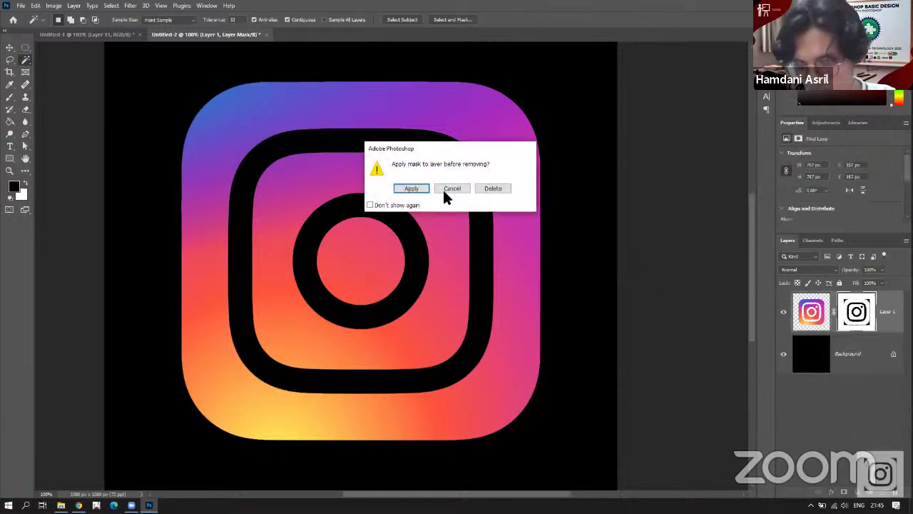
click(487, 188)
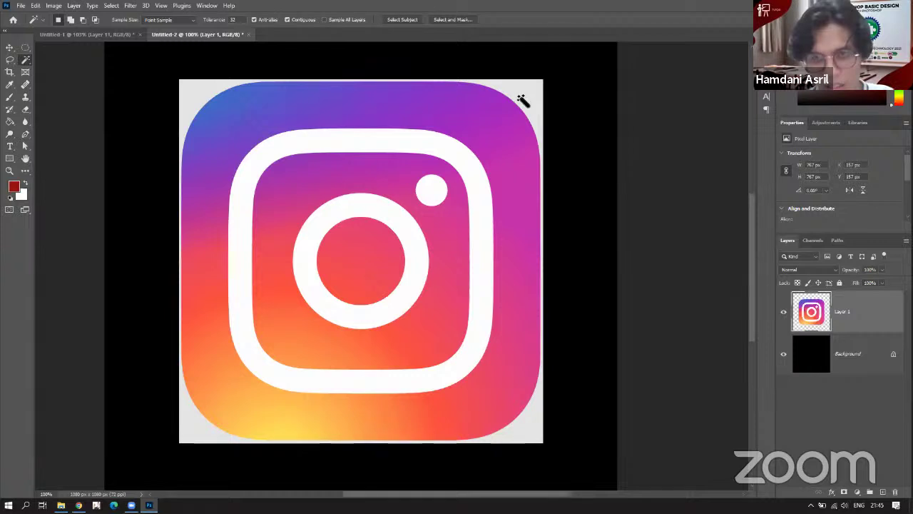
Magic-wand select the grey corners, invert the selection with Ctrl+Shift+I, and add a mask to Layer 1.
click(187, 91)
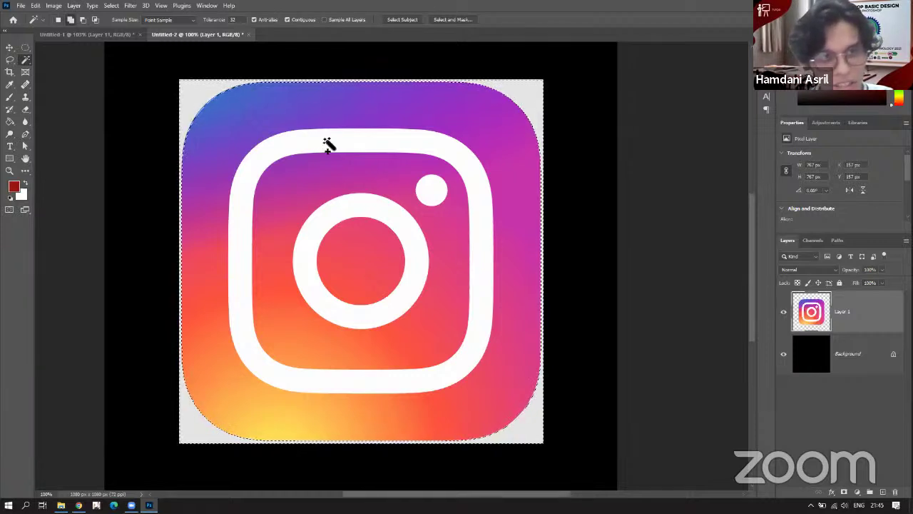
shift+click(302, 294)
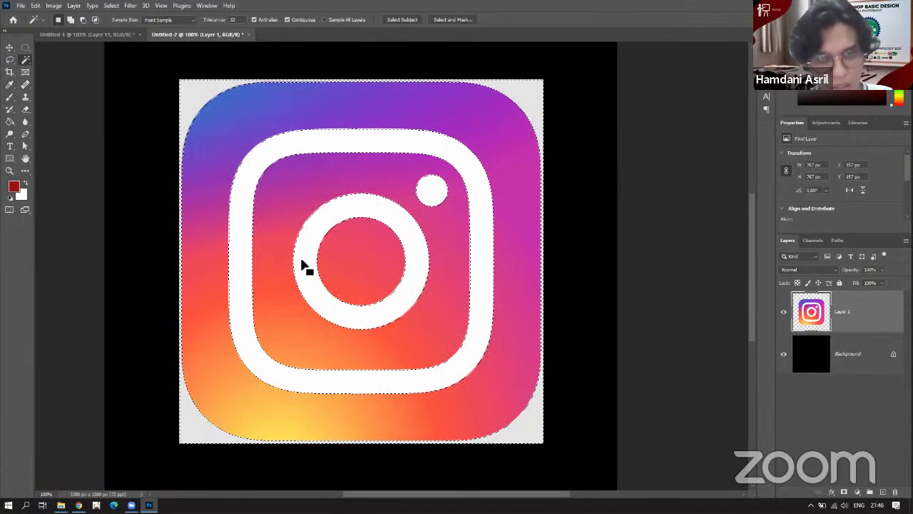
key(ctrl+d)
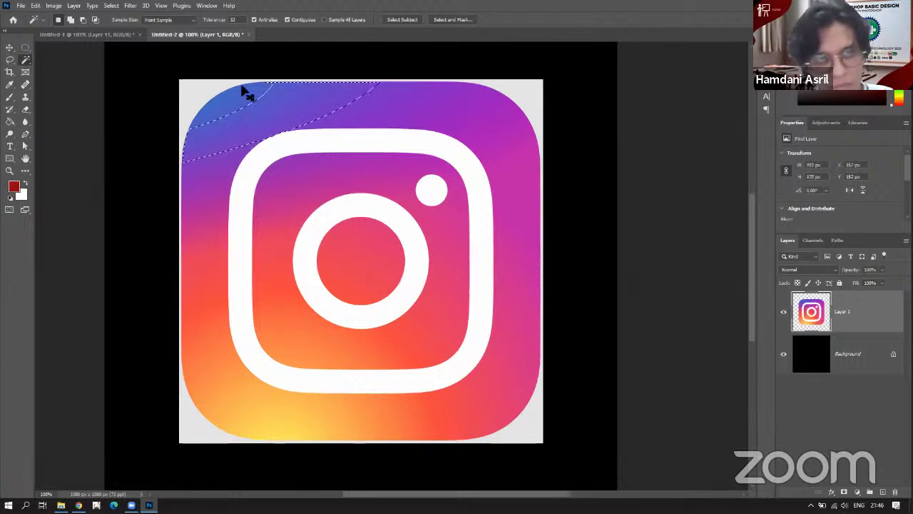
click(198, 88)
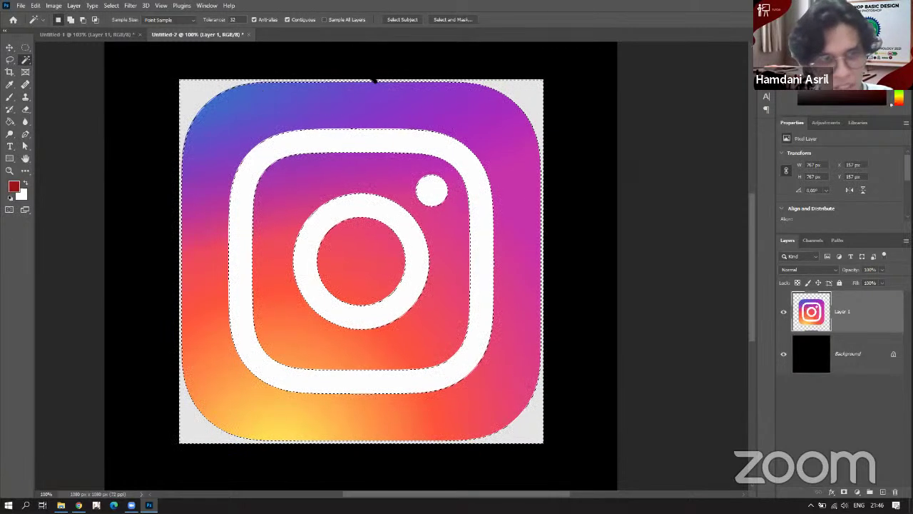
key(ctrl+shift+i)
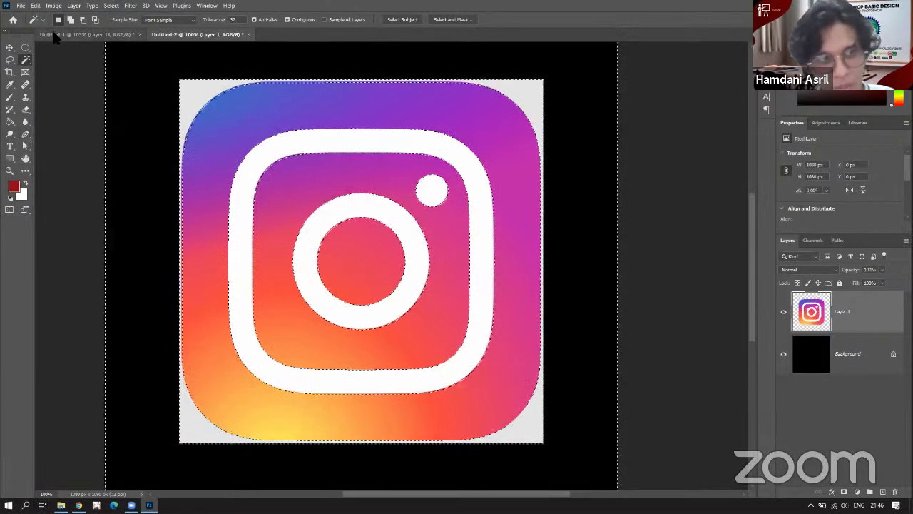
click(844, 493)
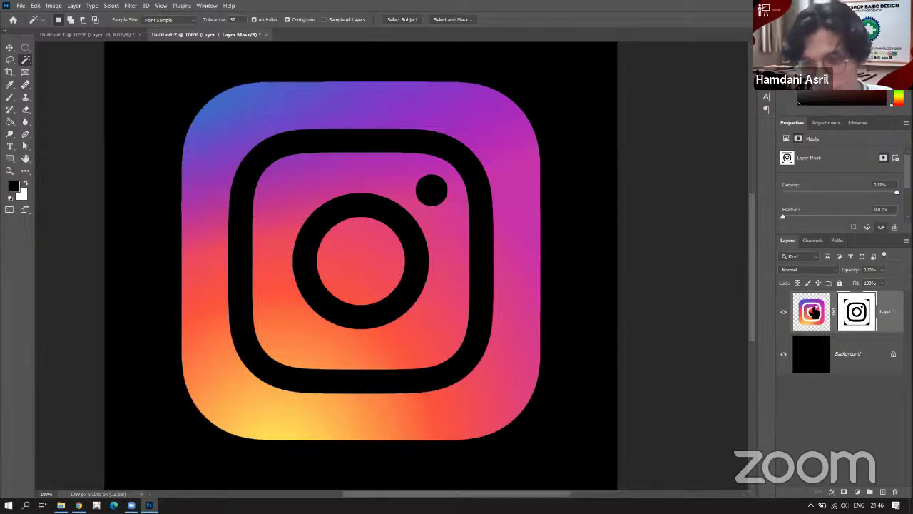
Test-paint black, then white, on Layer 1's mask along the logo's left and top edges.
click(856, 311)
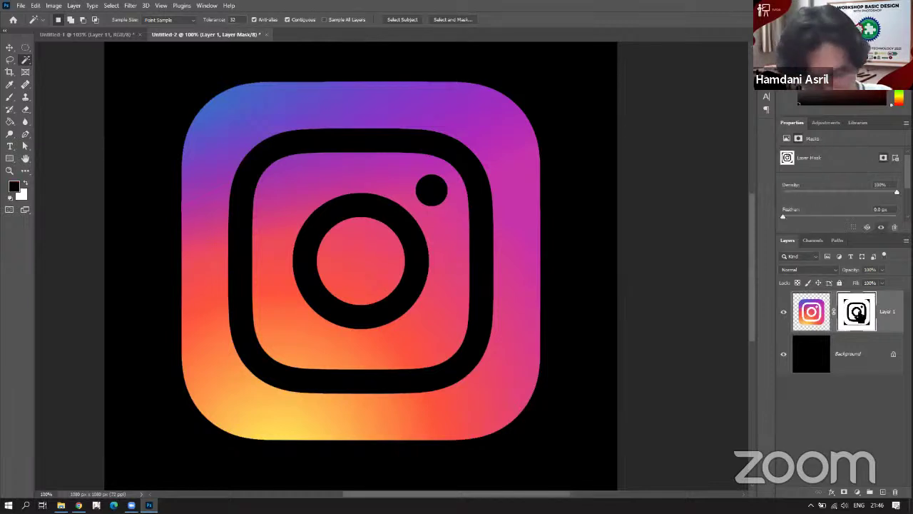
key(b)
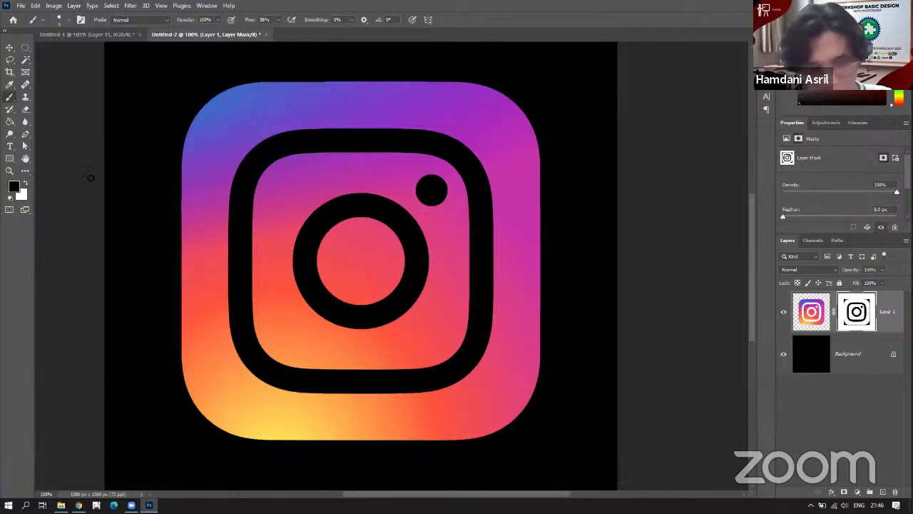
mouse_move(204, 182)
mouse_down()
mouse_move(184, 209)
mouse_move(206, 235)
mouse_up()
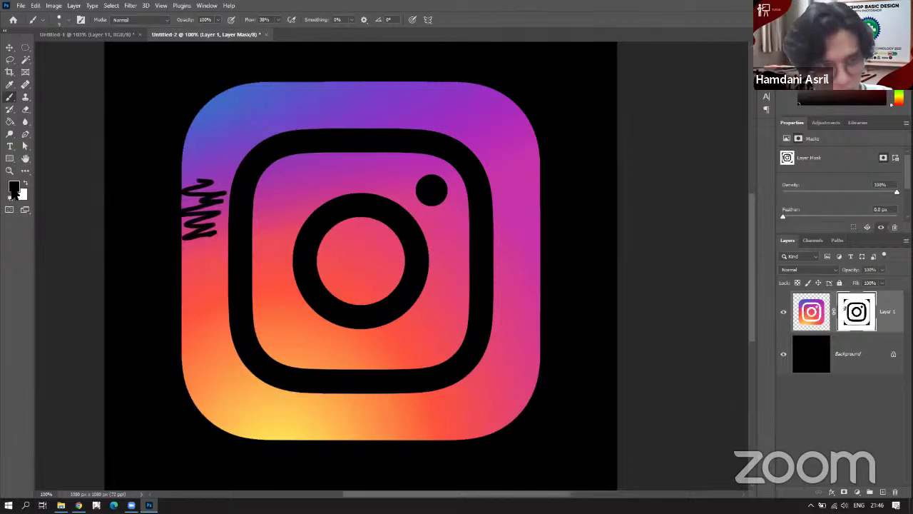
click(24, 183)
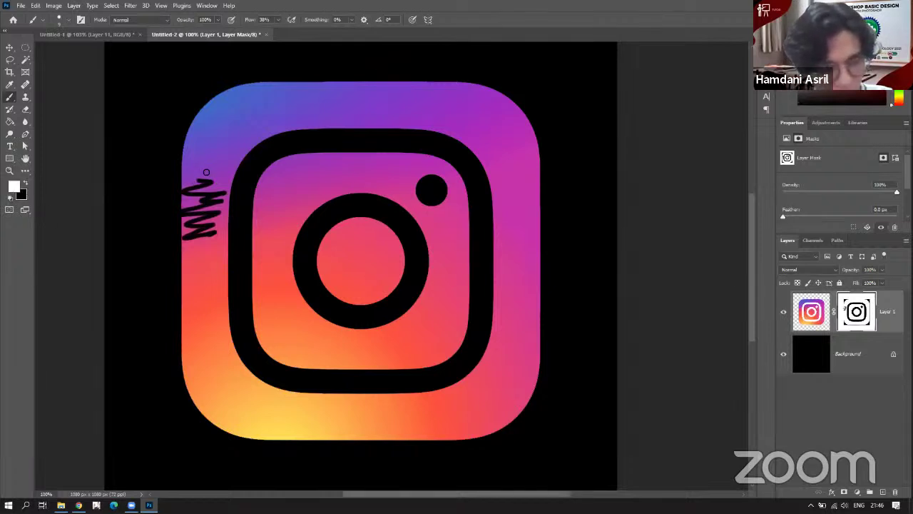
mouse_move(200, 177)
mouse_down()
mouse_move(191, 190)
mouse_move(211, 214)
mouse_move(190, 229)
mouse_up()
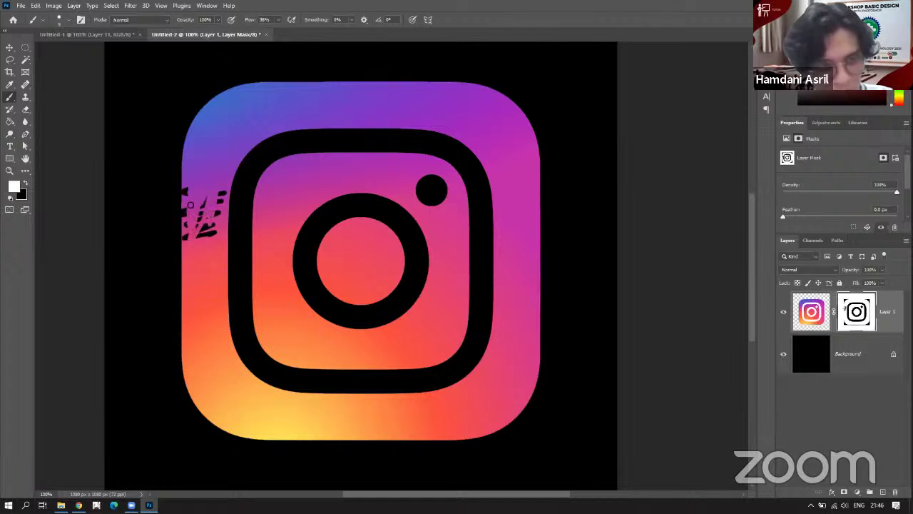
drag(184, 180, 183, 249)
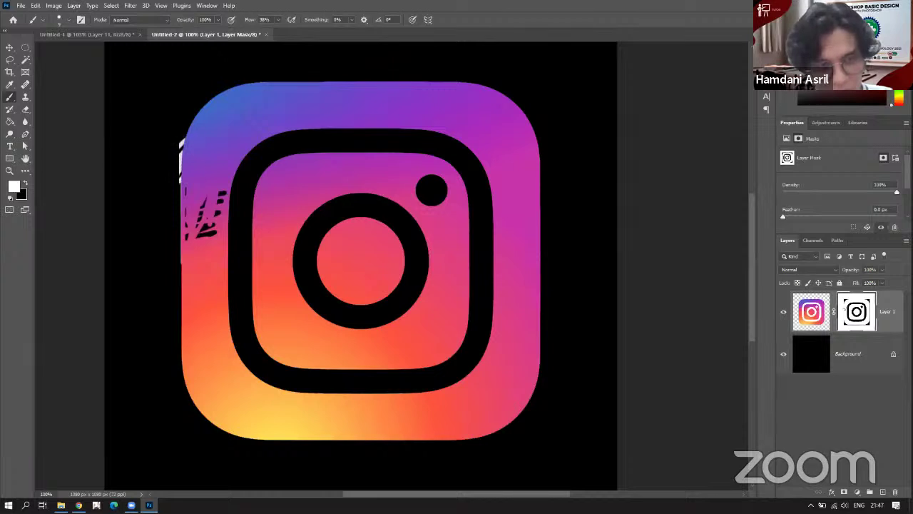
mouse_move(182, 154)
mouse_down()
mouse_move(237, 82)
mouse_move(192, 87)
mouse_move(253, 80)
mouse_up()
mouse_move(192, 86)
mouse_down()
mouse_move(235, 81)
mouse_move(232, 95)
mouse_move(275, 82)
mouse_up()
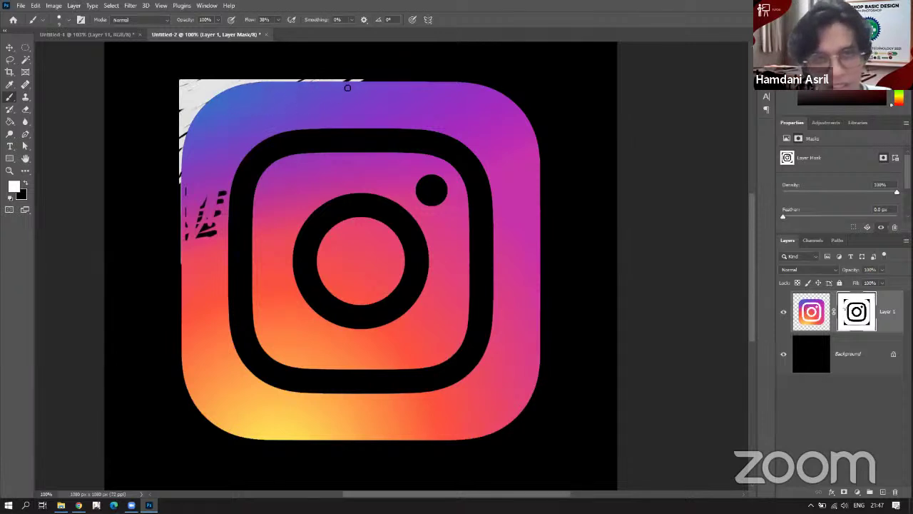
drag(347, 88, 327, 102)
drag(244, 167, 219, 187)
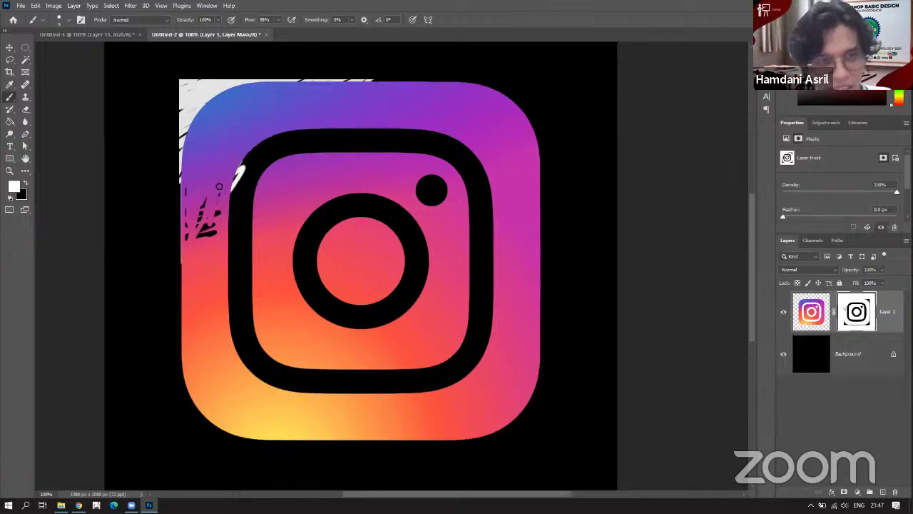
mouse_move(210, 245)
mouse_down()
mouse_move(219, 205)
mouse_move(205, 194)
mouse_up()
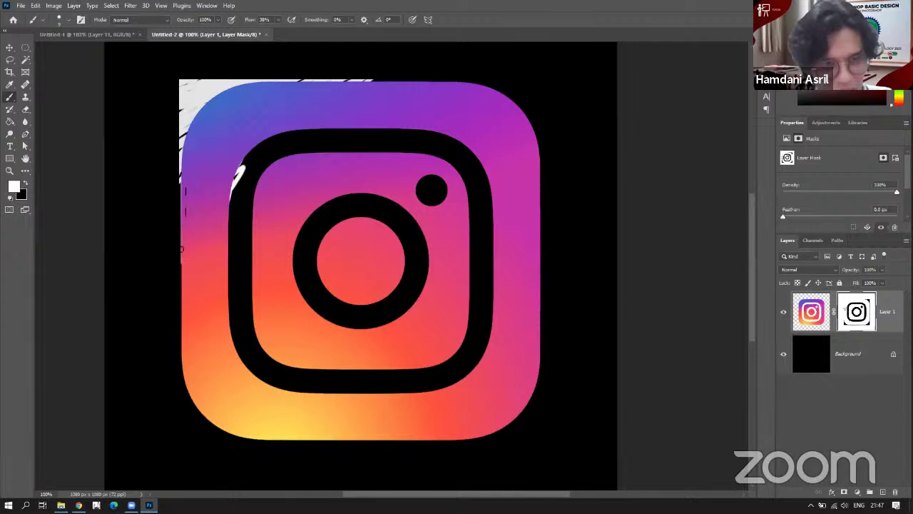
drag(182, 247, 185, 232)
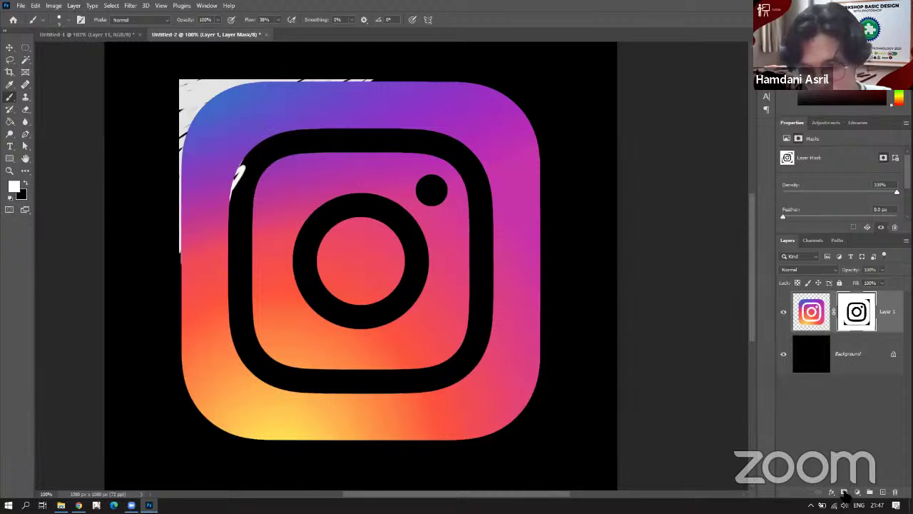
Undo the mask brush strokes and delete the masked Instagram icon layer.
key(ctrl+z)
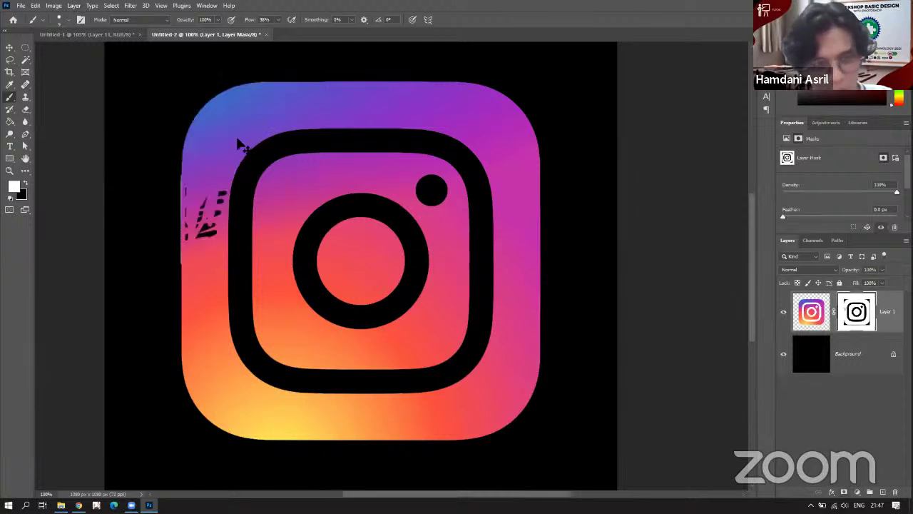
key(ctrl+shift+z)
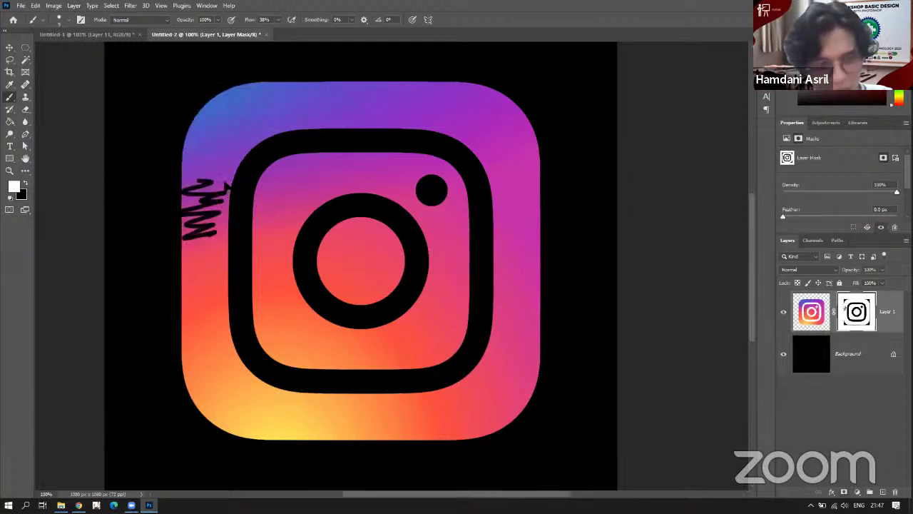
key(ctrl+z)
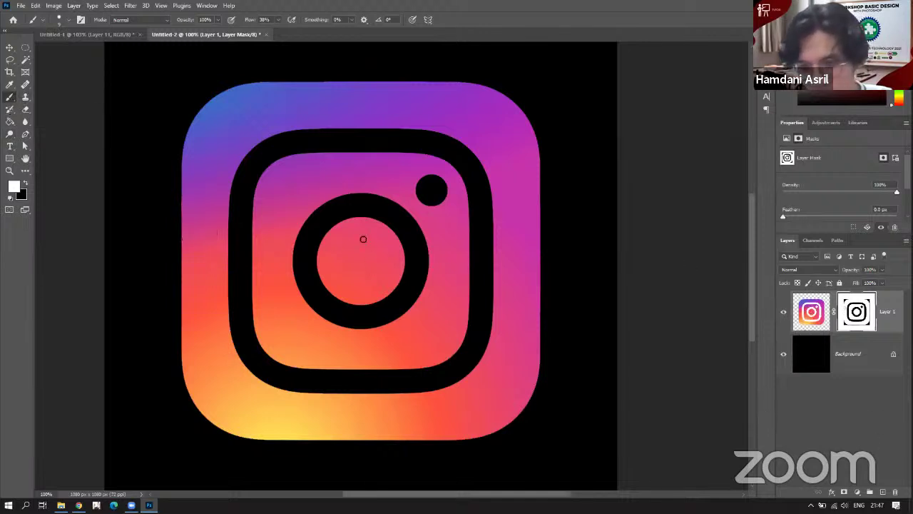
drag(811, 314, 813, 476)
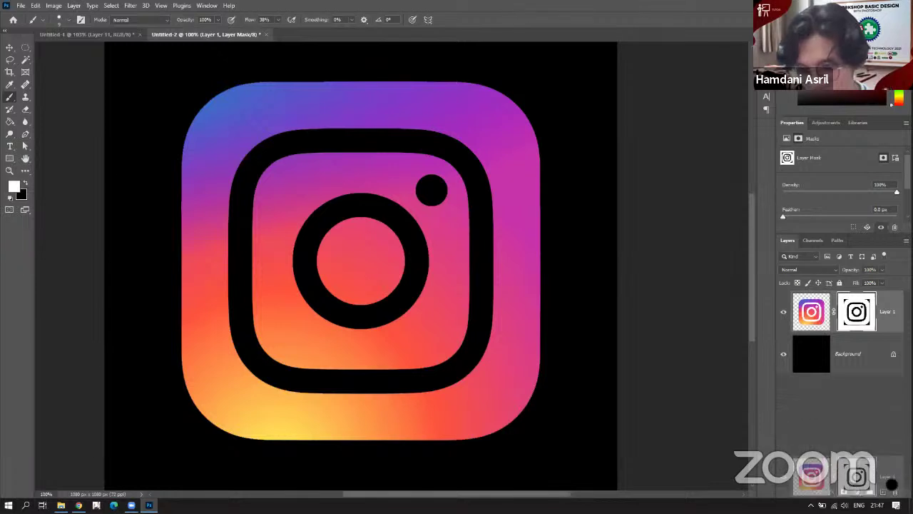
drag(892, 485, 894, 491)
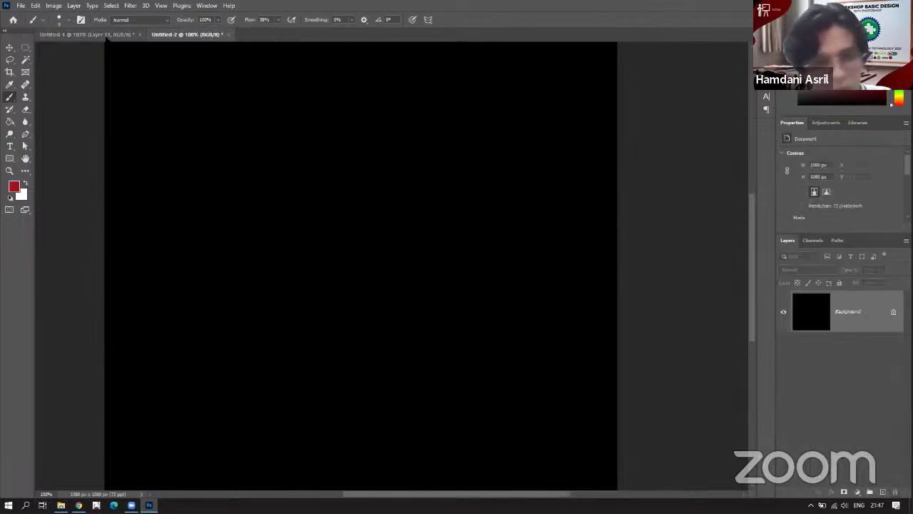
Bring the _MG_0189 classroom photo from Untitled-1 into Untitled-2.
click(107, 34)
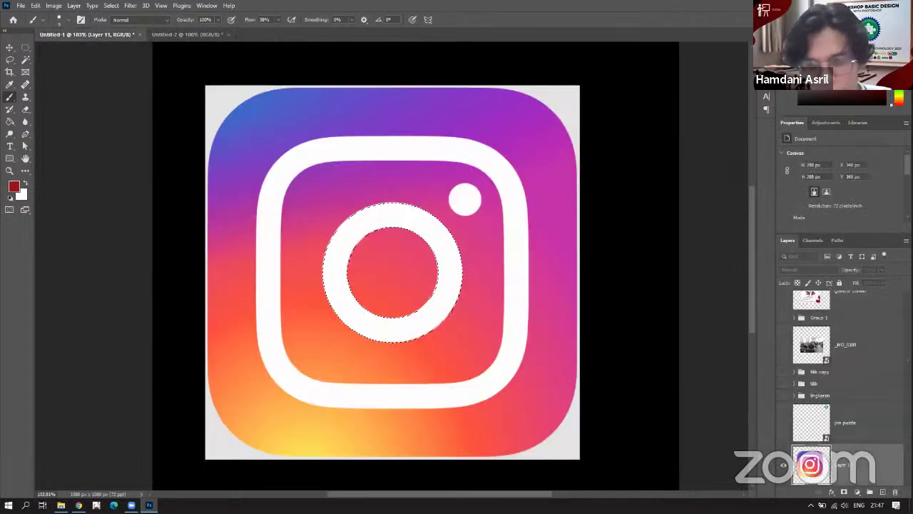
click(799, 349)
click(783, 346)
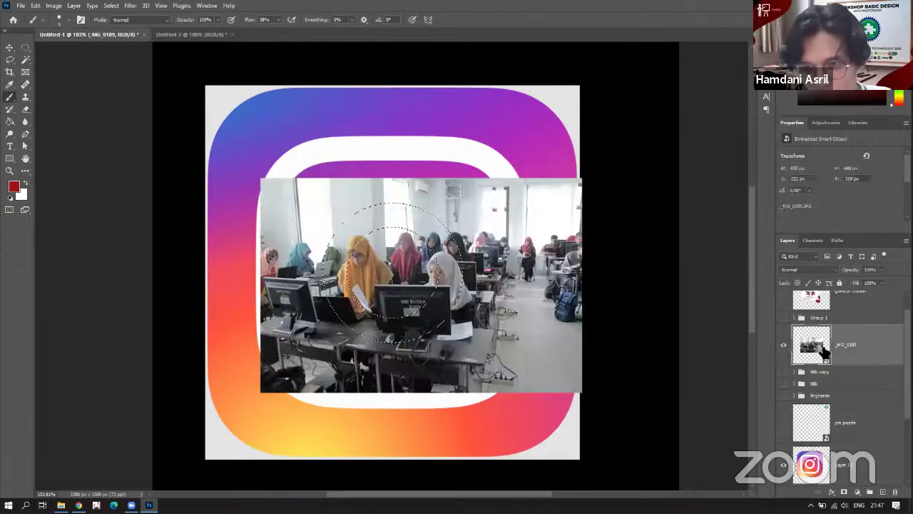
key(v)
drag(286, 122, 410, 322)
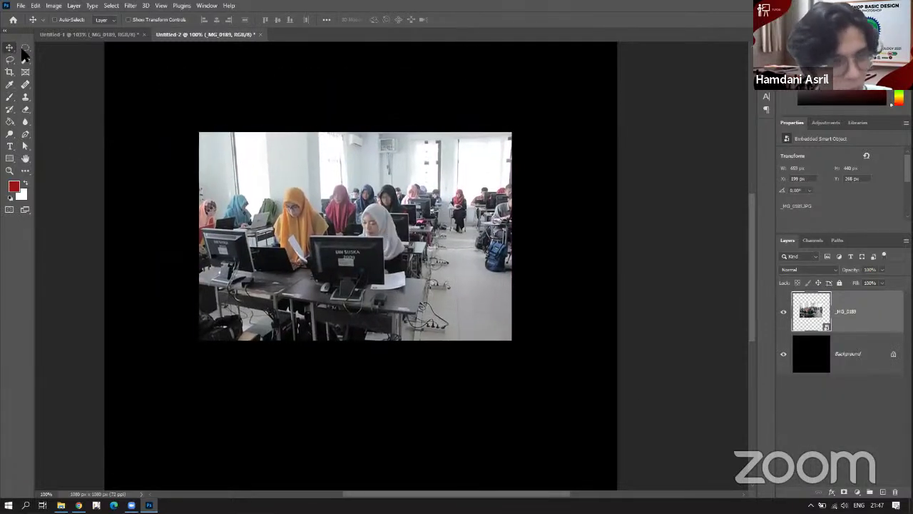
Draw a circular selection over the photo and shift the photo down and right.
click(25, 48)
drag(177, 87, 378, 289)
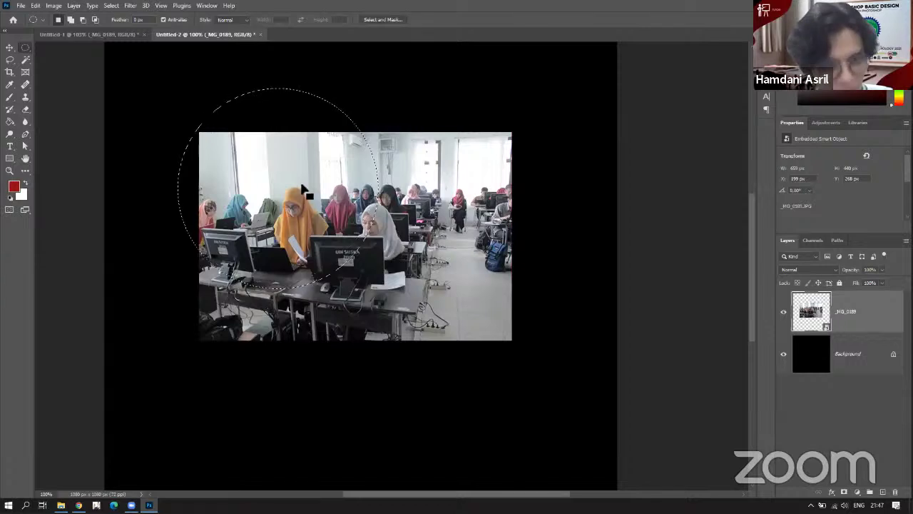
key(v)
drag(285, 167, 322, 192)
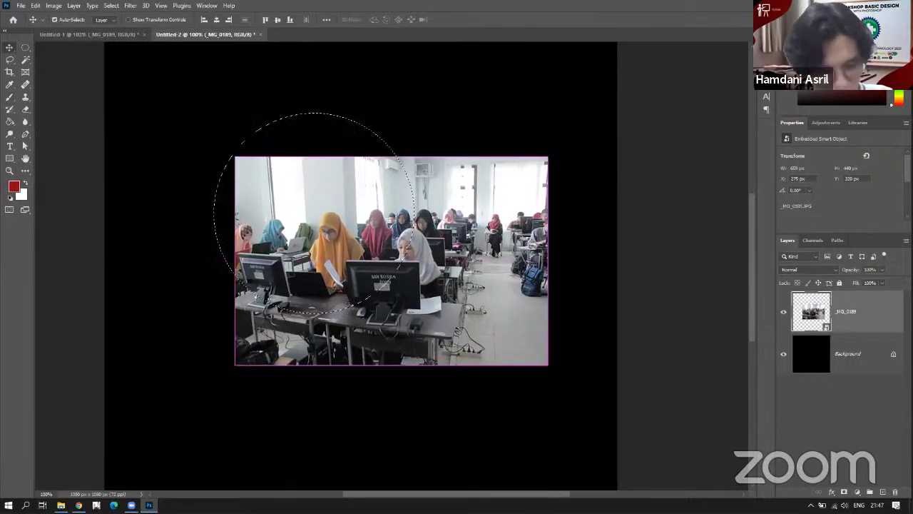
key(ctrl+d)
Fill a large red circle on a new layer and move the photo layer above it.
click(883, 491)
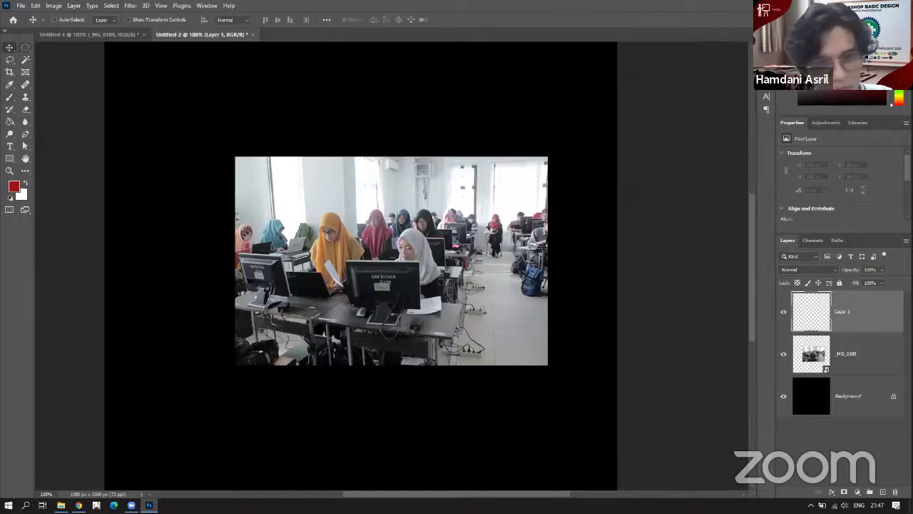
key(m)
drag(216, 127, 478, 389)
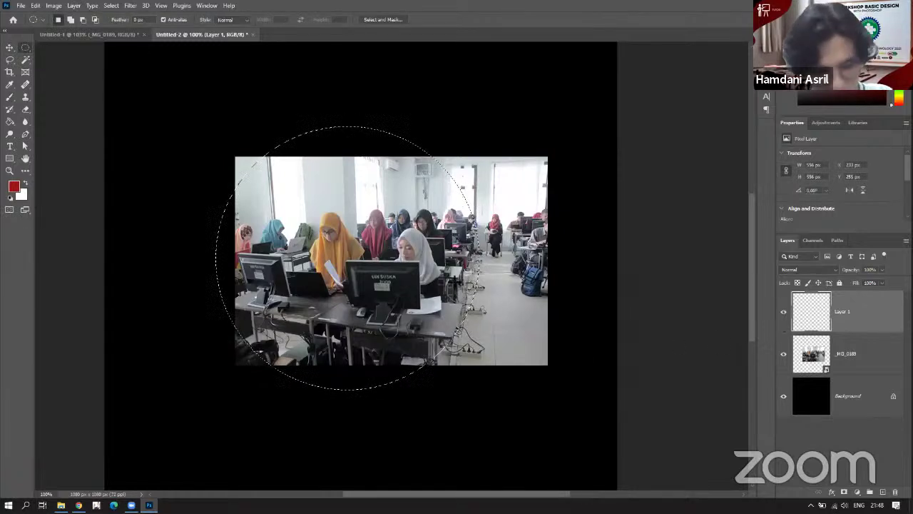
key(g)
click(296, 238)
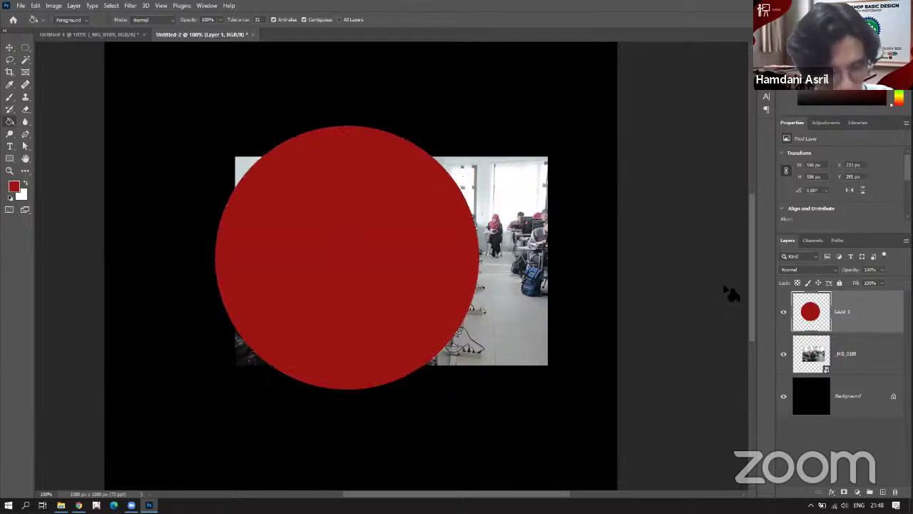
click(843, 359)
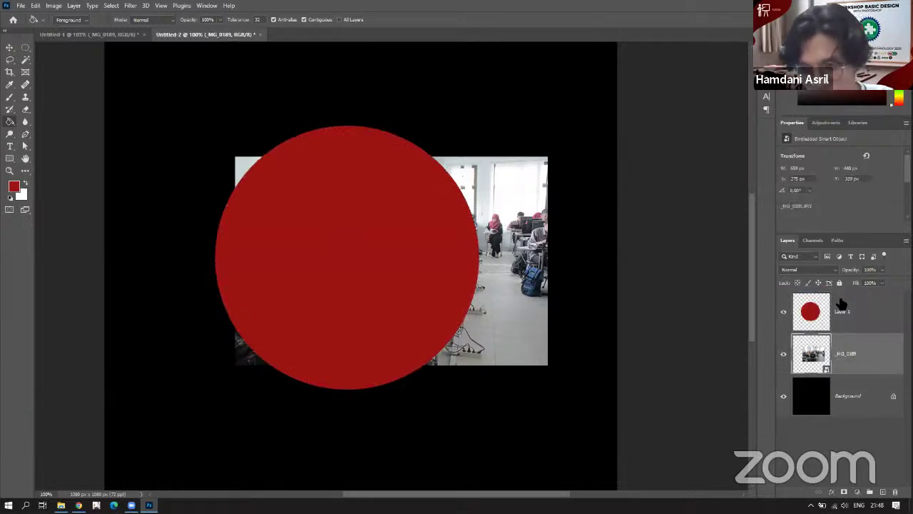
drag(842, 304, 842, 303)
Shift the photo over the circle and clip _MG_0189 into the red circle layer.
key(v)
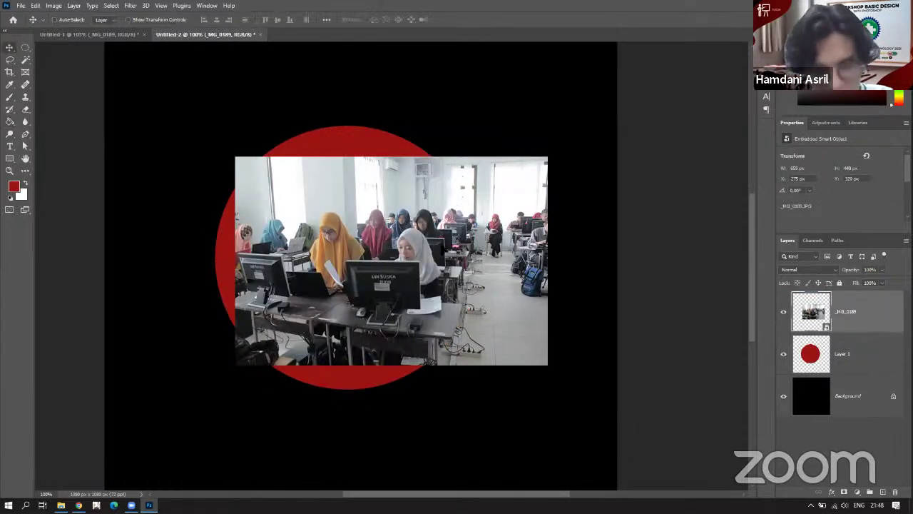
drag(396, 197, 352, 188)
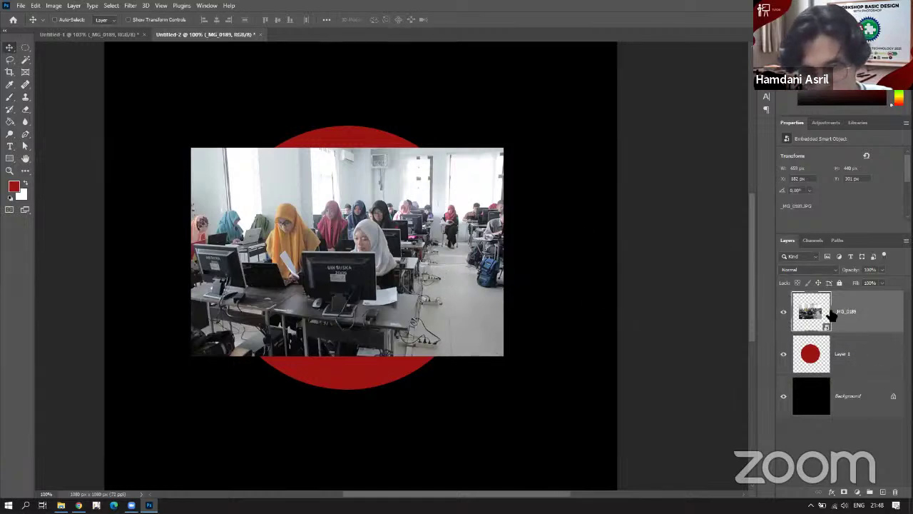
right_click(852, 314)
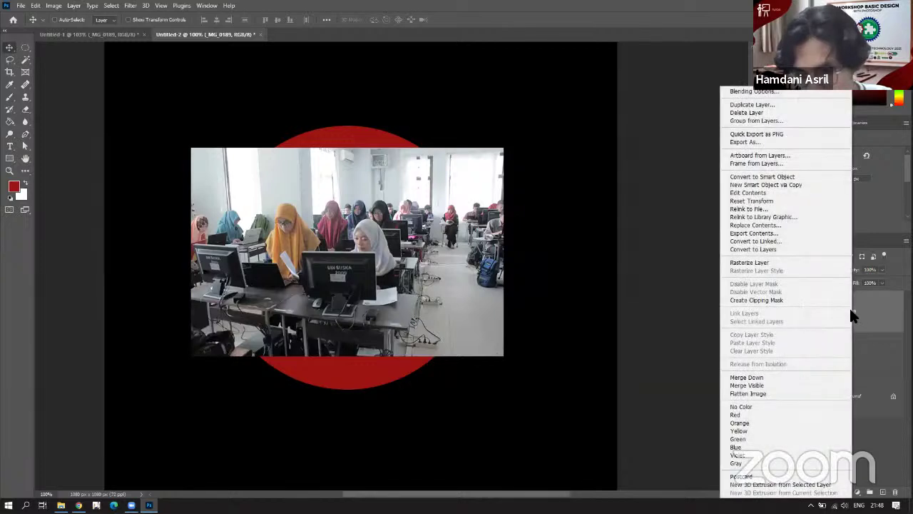
click(760, 299)
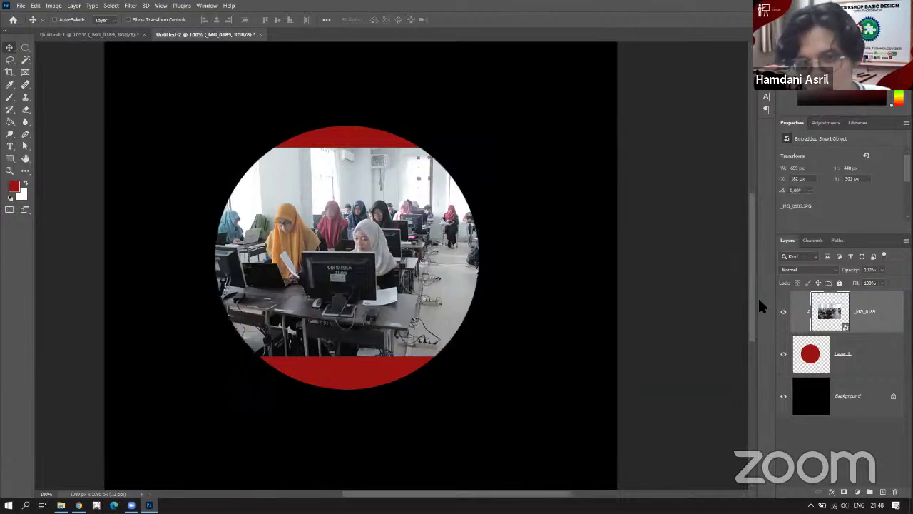
Enlarge the photo with Free Transform and reposition it inside the circle.
key(ctrl)
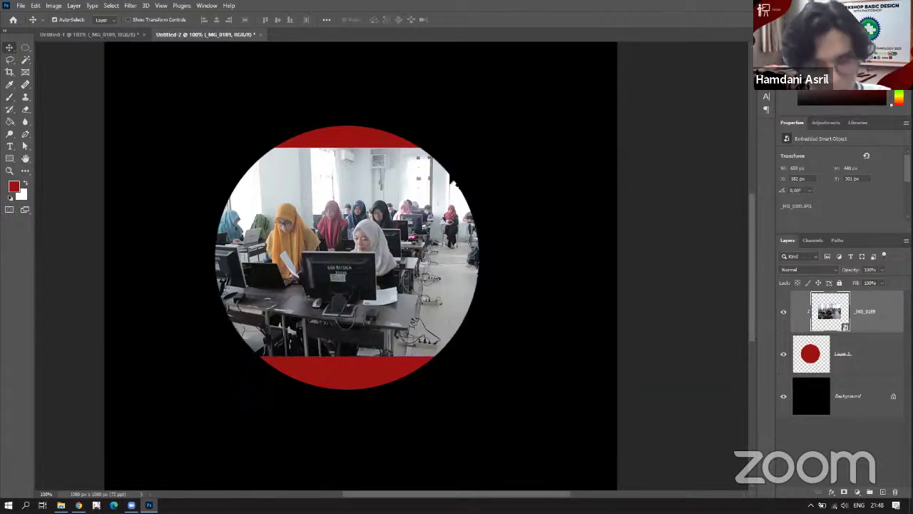
key(ctrl+t)
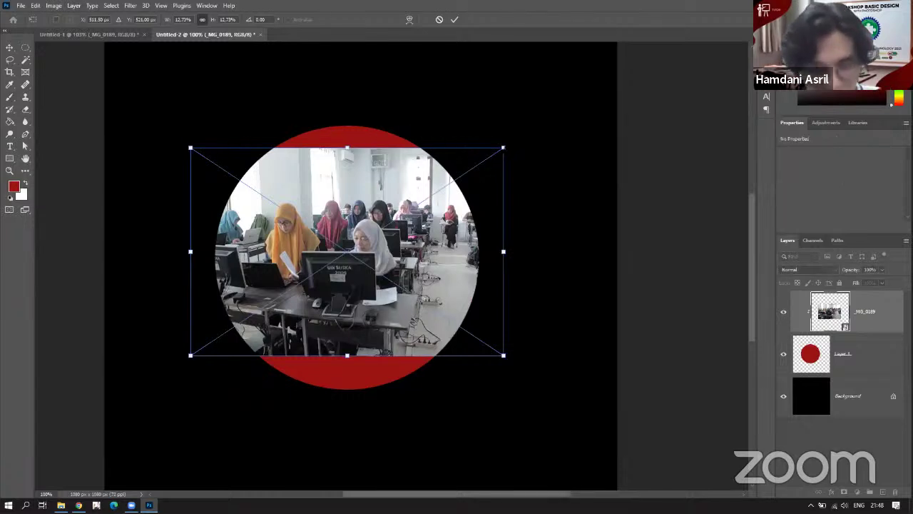
drag(504, 147, 555, 112)
drag(441, 217, 442, 223)
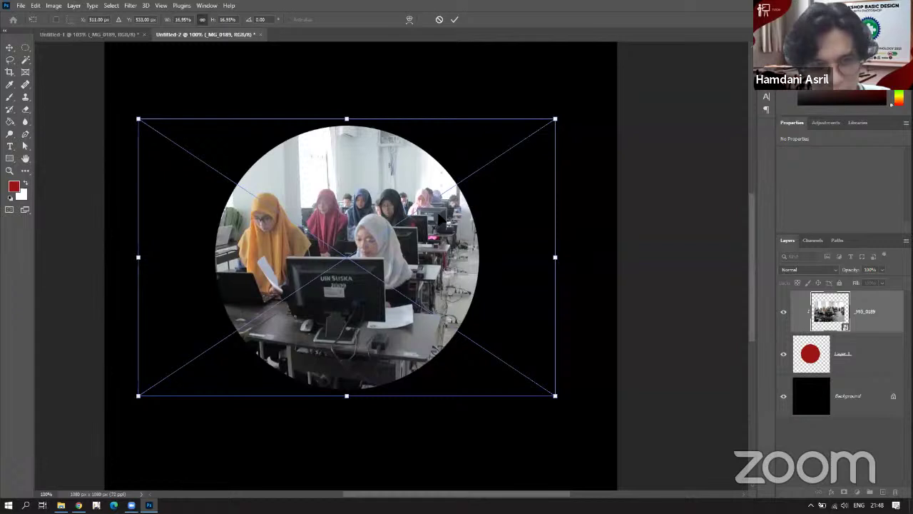
key(Return)
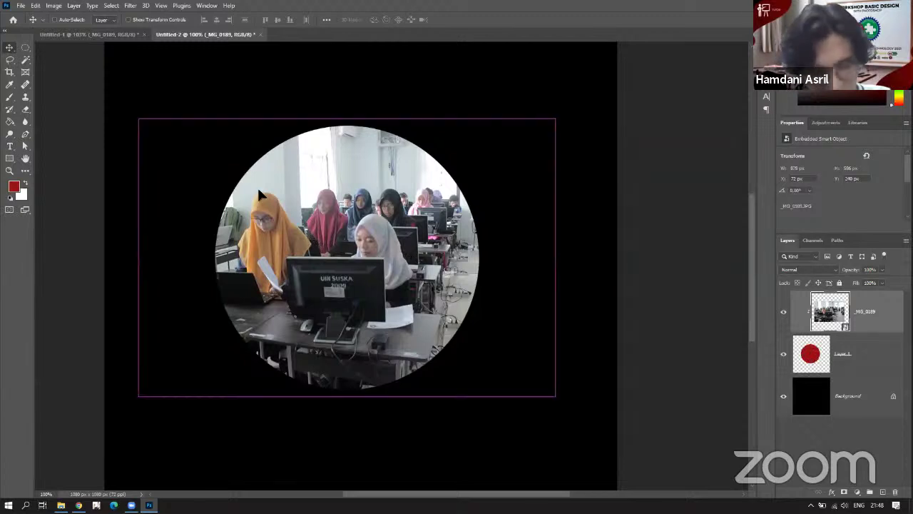
drag(260, 195, 300, 246)
drag(308, 239, 308, 229)
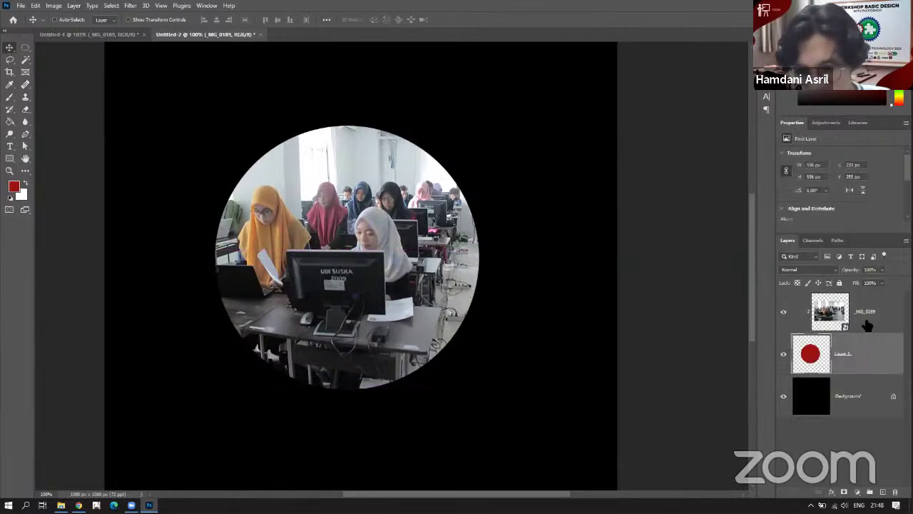
Move the red circle with its photo toward the top-left and shrink it into the corner.
click(845, 354)
drag(343, 262, 249, 181)
key(ctrl+t)
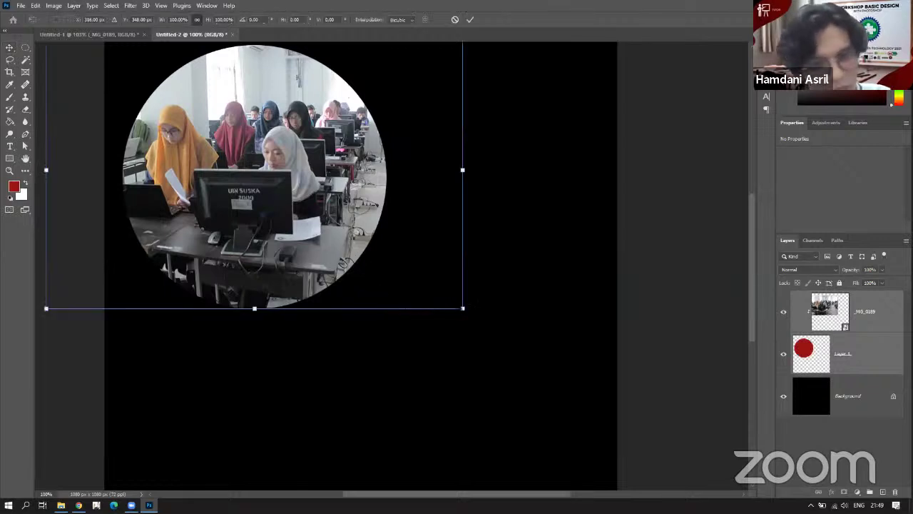
drag(462, 308, 348, 217)
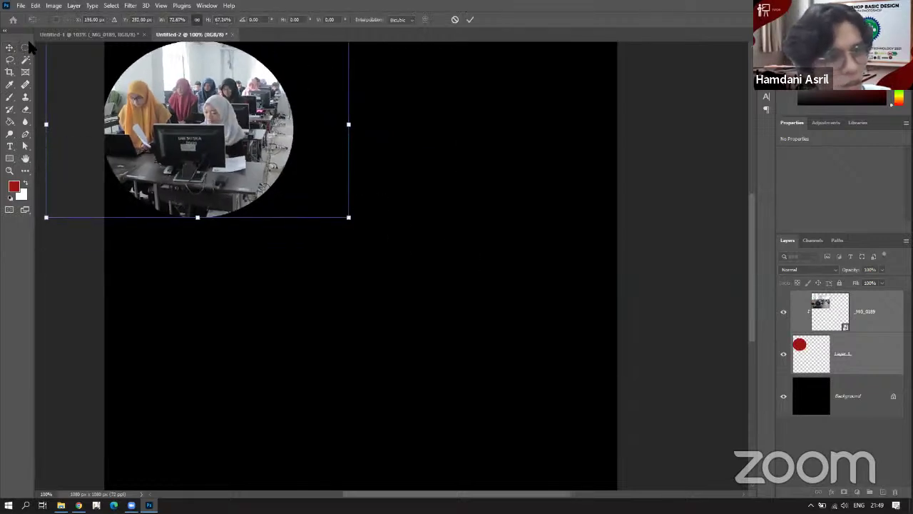
Select a tall rectangle in the lower middle of the canvas with the Rectangular Marquee.
right_click(25, 47)
click(52, 48)
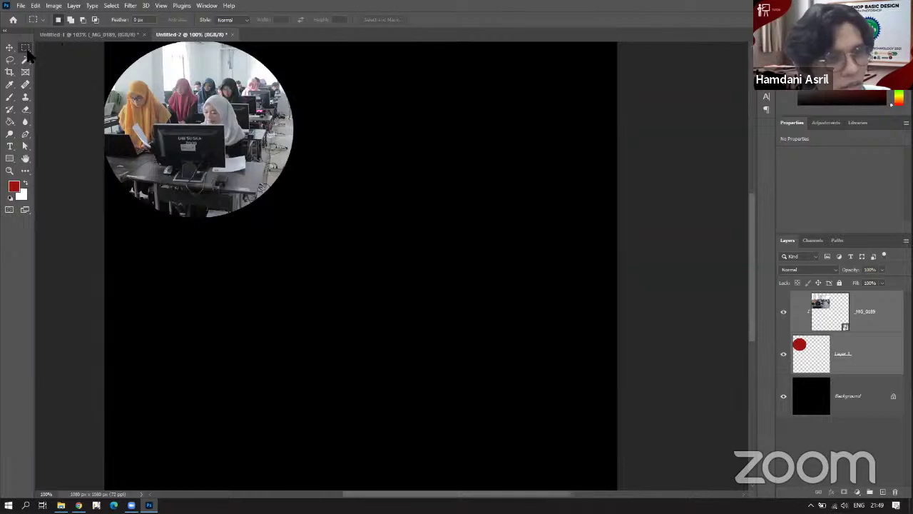
drag(362, 251, 497, 433)
Create Layer 2 below the red circle layer and fill the rectangle selection red.
click(829, 315)
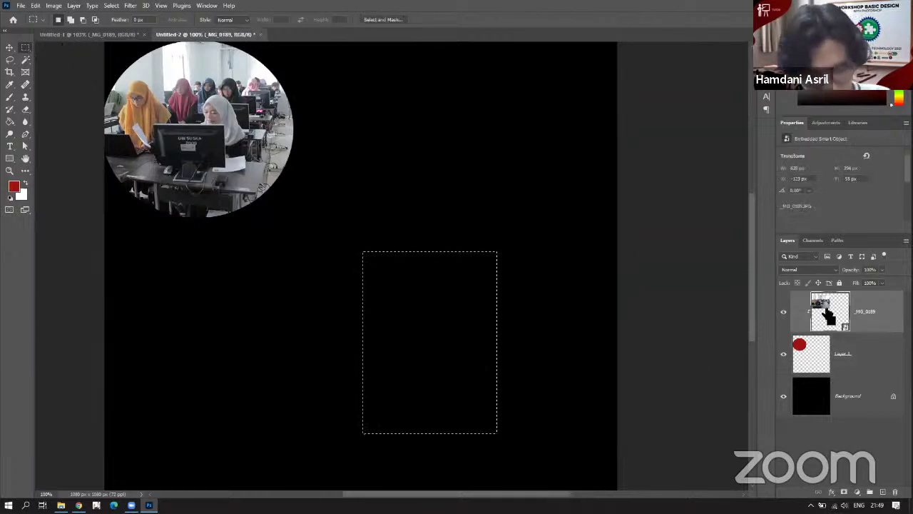
key(alt+bracketleft)
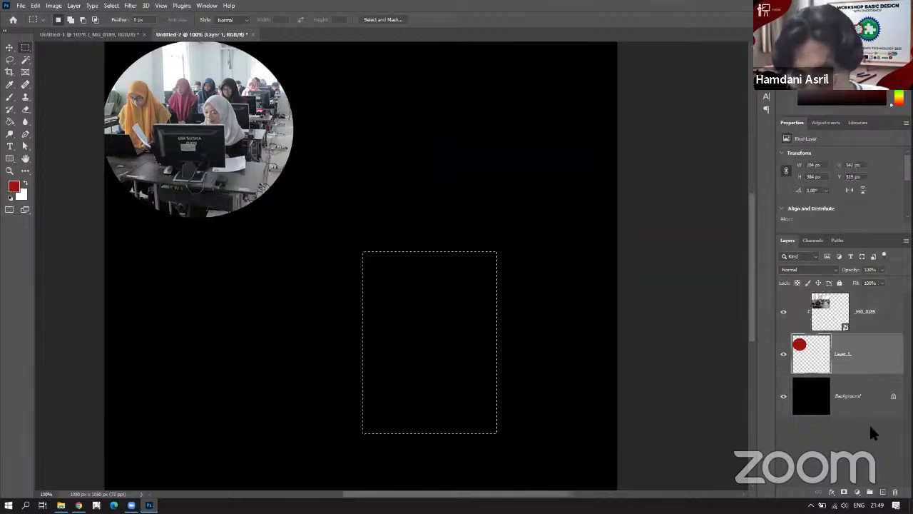
click(883, 495)
drag(853, 354, 856, 298)
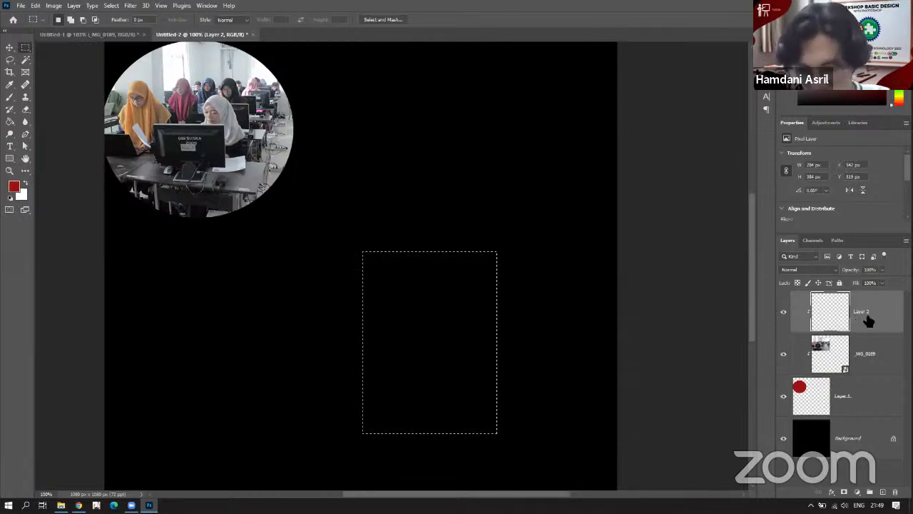
key(ctrl+bracketleft)
key(ctrl+bracketleft)
key(ctrl+bracketright)
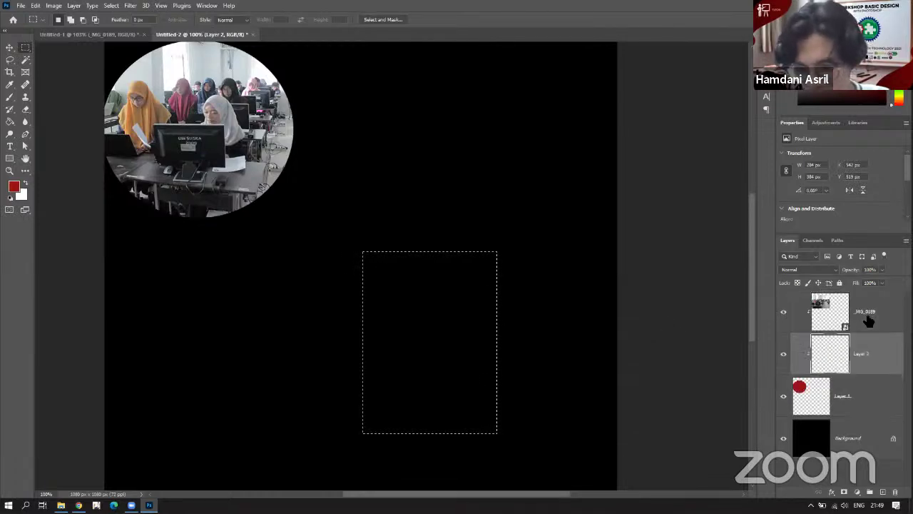
key(ctrl+bracketleft)
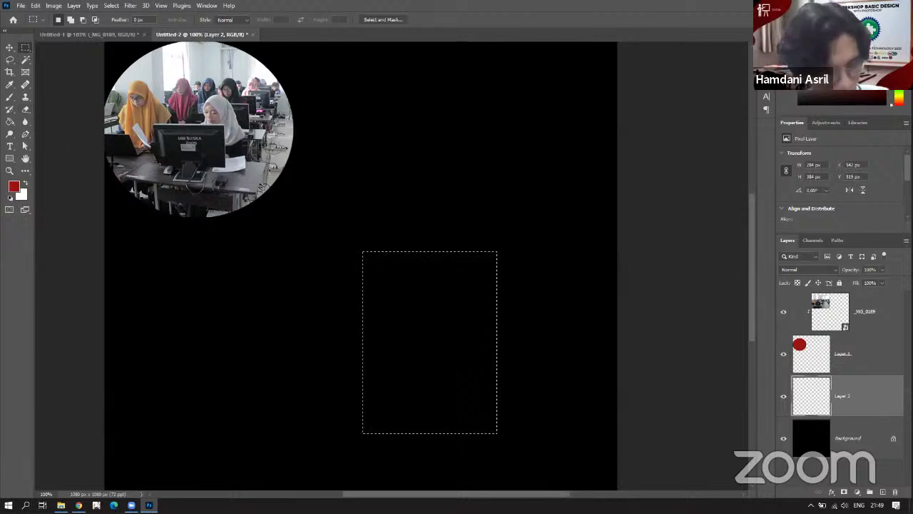
click(10, 122)
click(440, 303)
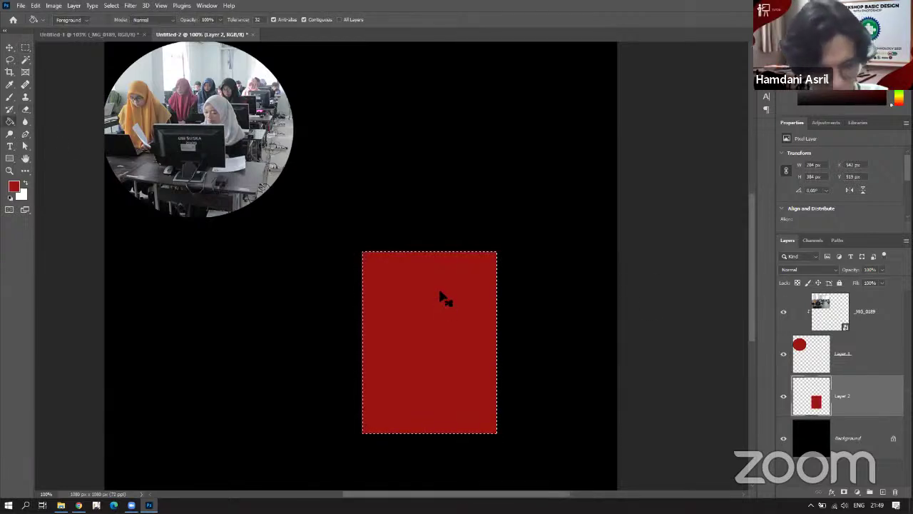
Duplicate the classroom photo, stack the copy above Layer 2 and move it over the rectangle.
click(864, 320)
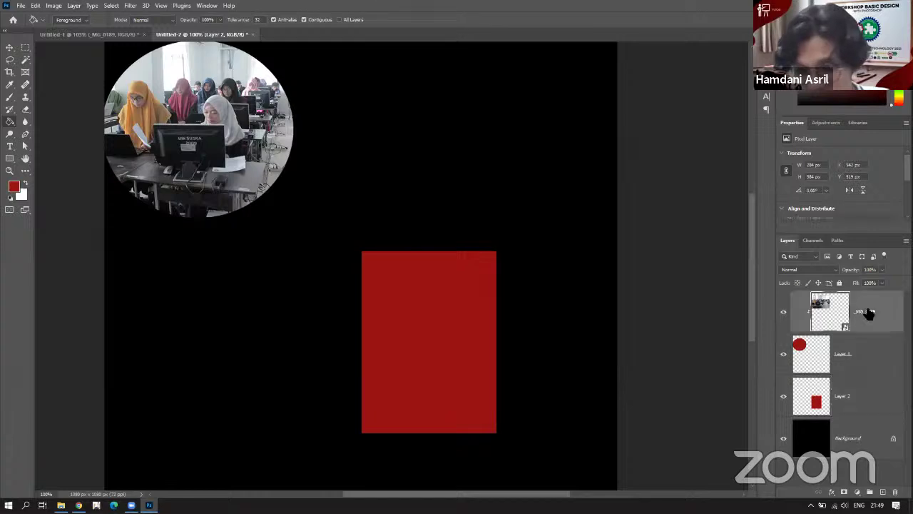
key(ctrl+d)
key(ctrl+j)
drag(863, 314, 836, 402)
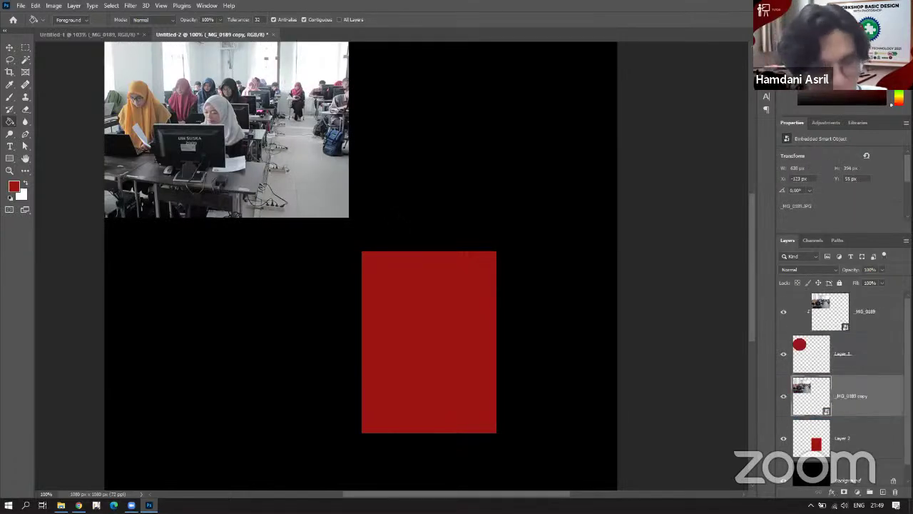
key(v)
drag(296, 179, 529, 391)
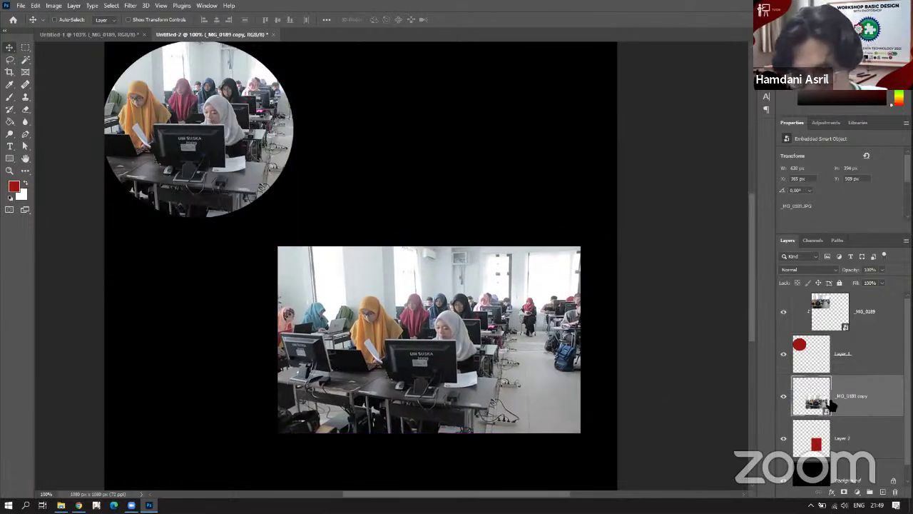
Clip the photo copy into the red rectangle and fine-tune its position inside.
right_click(829, 401)
click(787, 300)
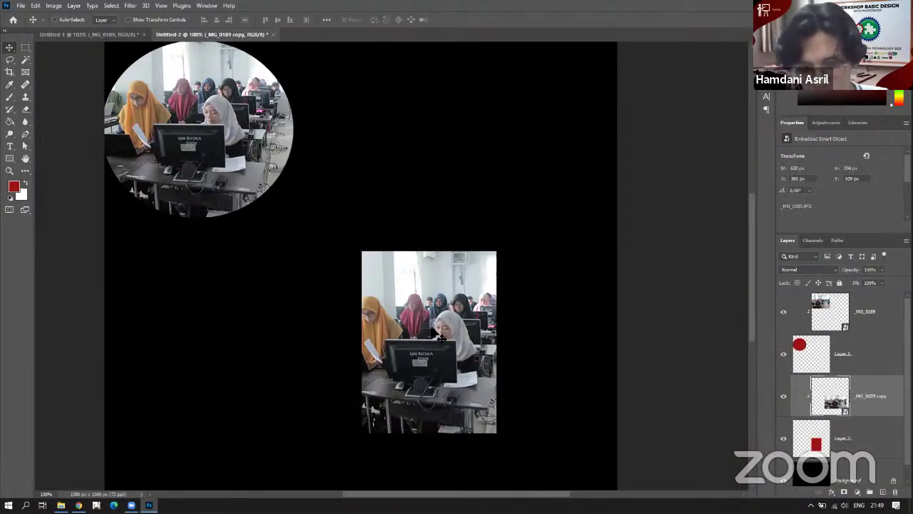
drag(460, 339, 501, 339)
drag(512, 309, 498, 314)
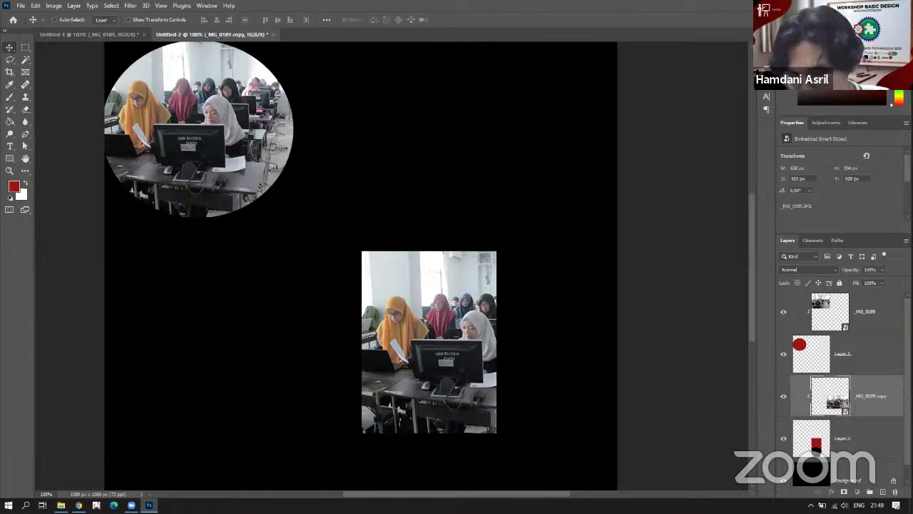
click(822, 442)
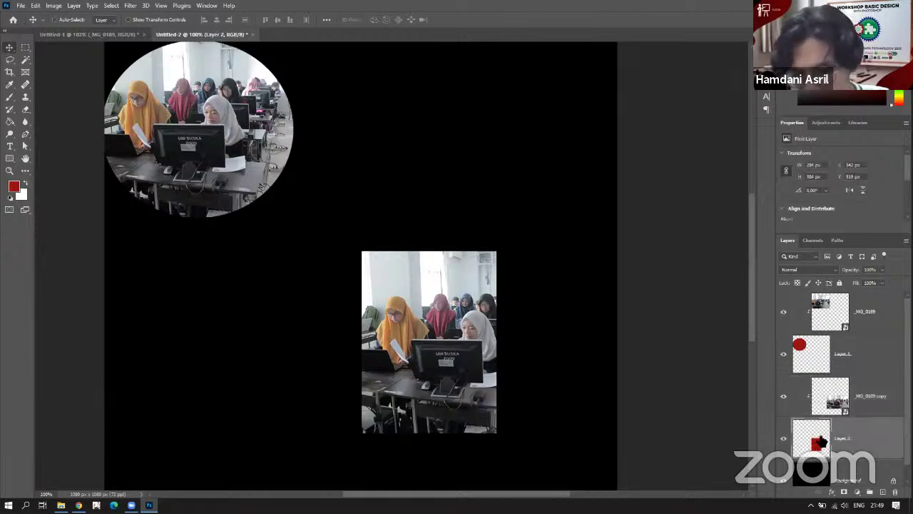
click(836, 405)
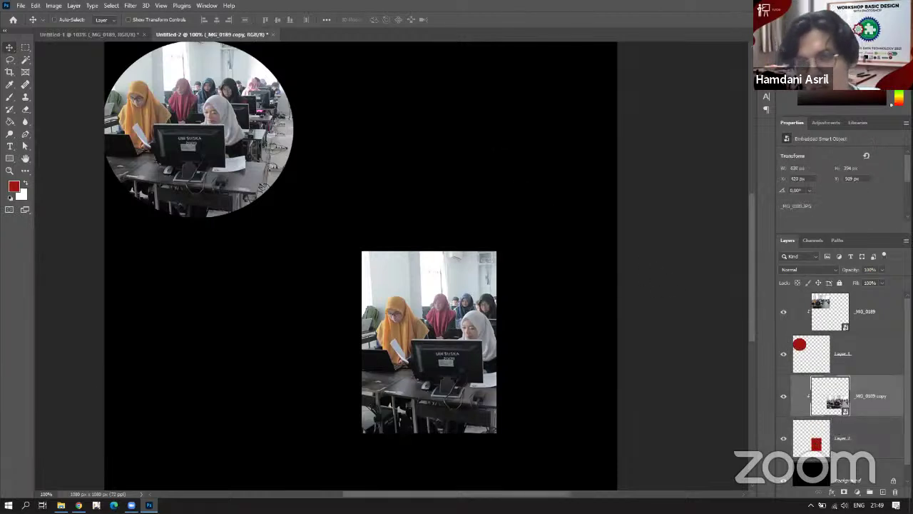
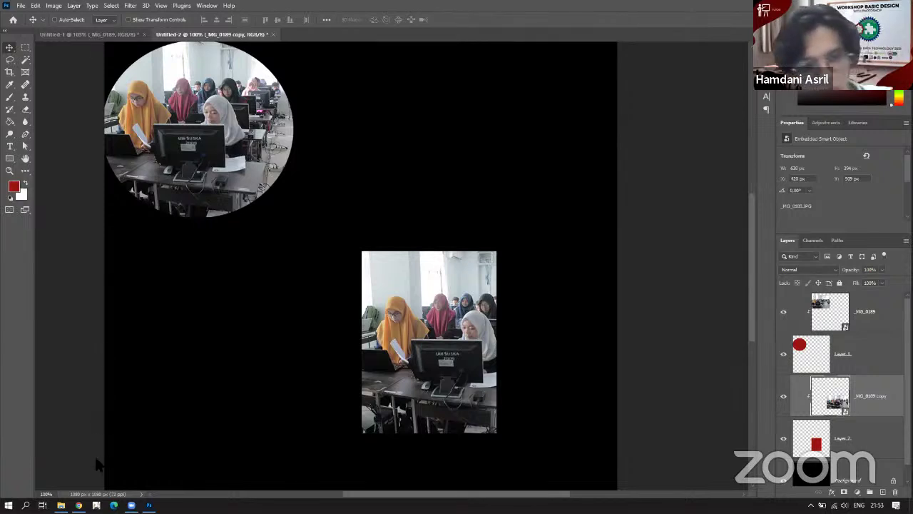
Switch from Photoshop to Chrome, where the Instagram logo PNG is showing.
click(79, 505)
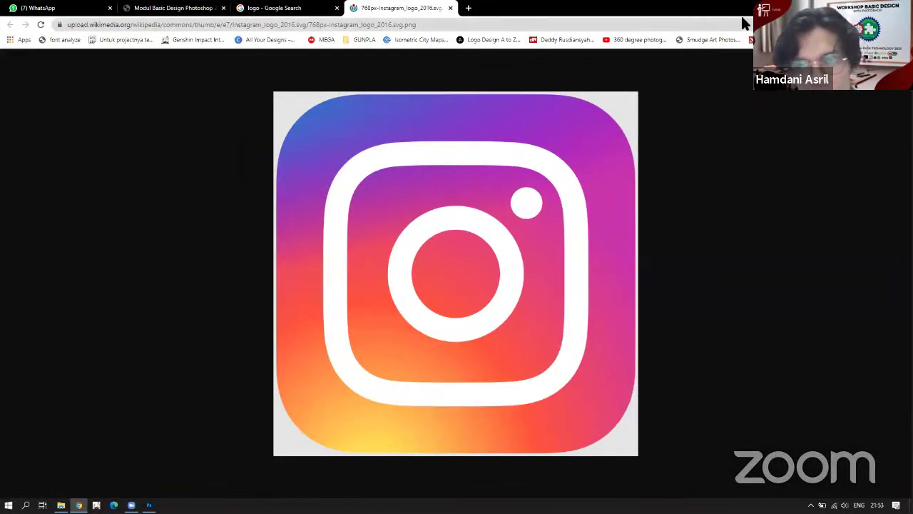
Search 'google font' and go to the Google Fonts catalogue of 1043 families.
click(709, 22)
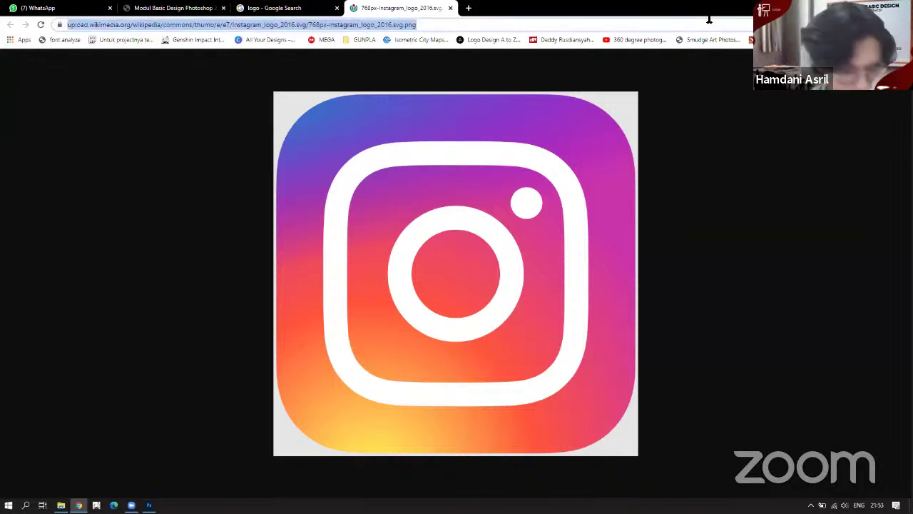
text(google fo)
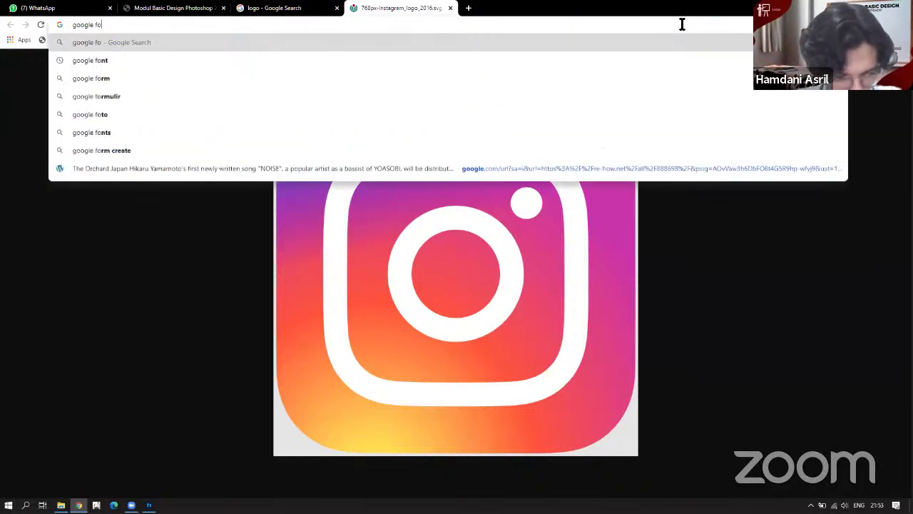
text(nt)
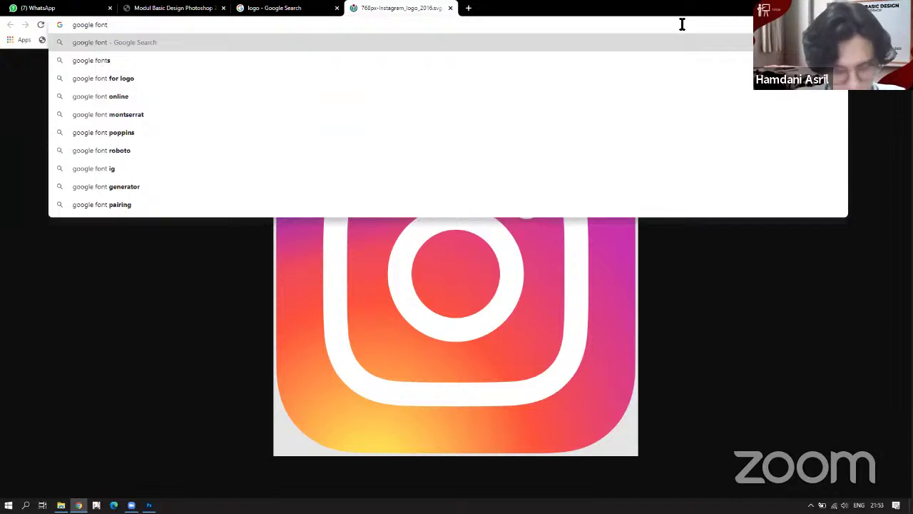
key(Return)
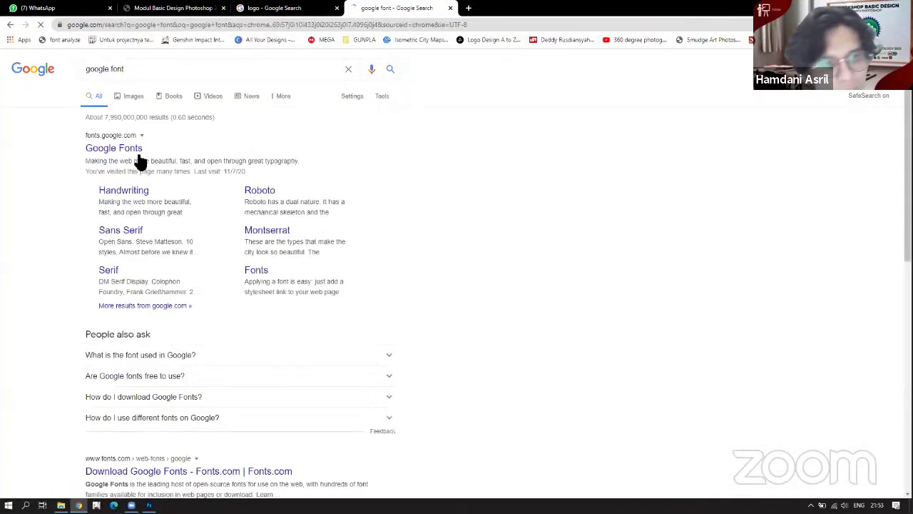
click(127, 152)
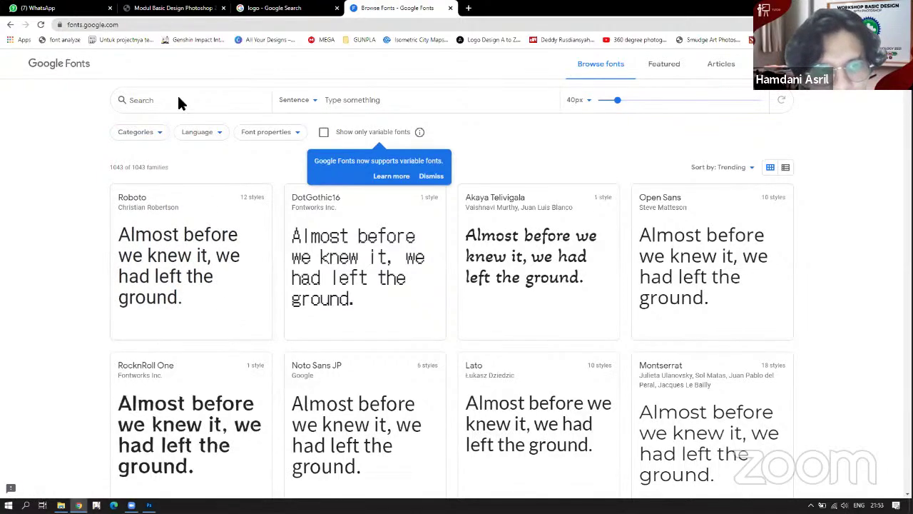
scroll(230, 275, down, 3)
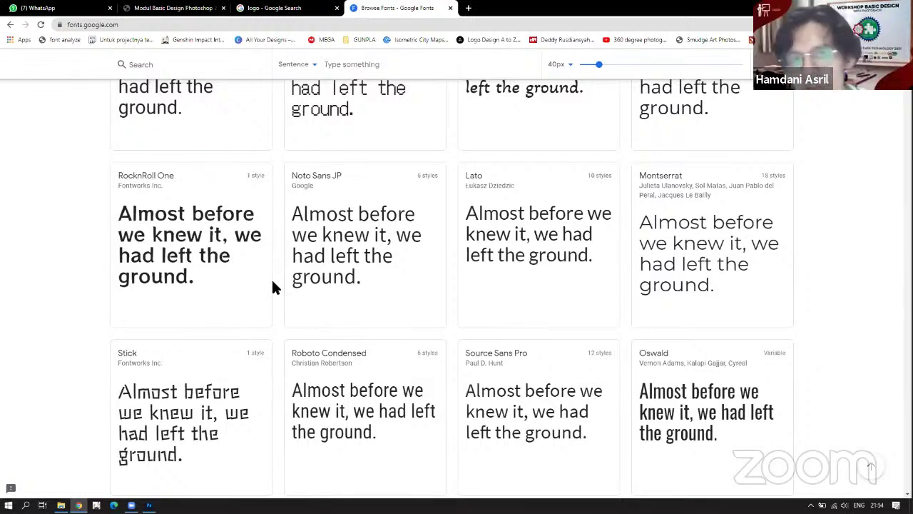
scroll(70, 242, up, 2)
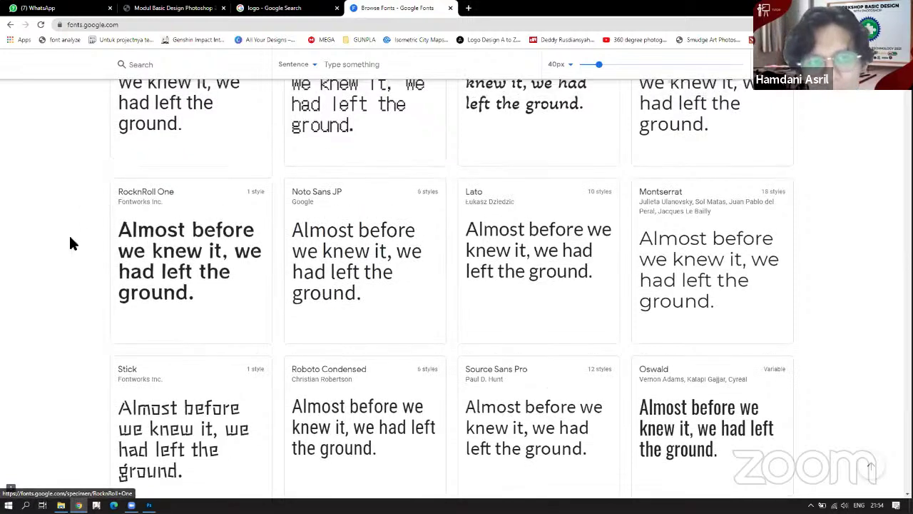
scroll(70, 243, up, 3)
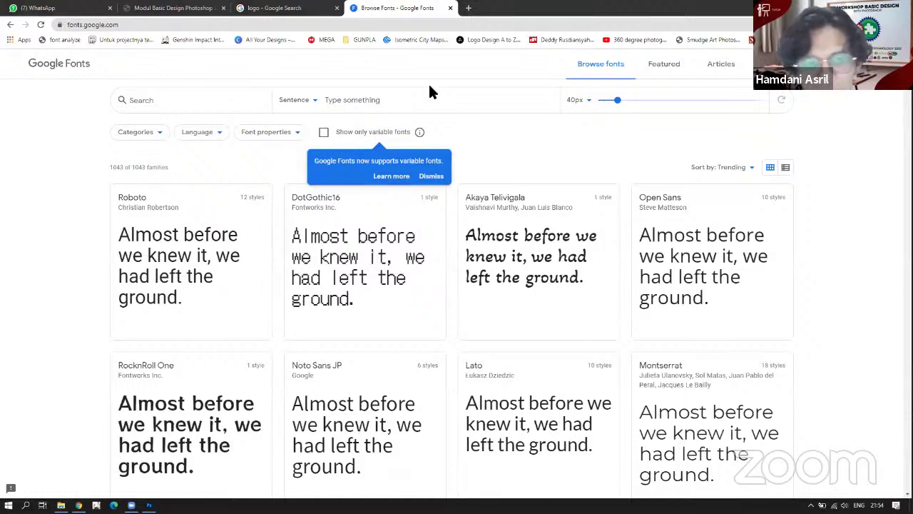
scroll(292, 247, down, 2)
scroll(291, 247, down, 3)
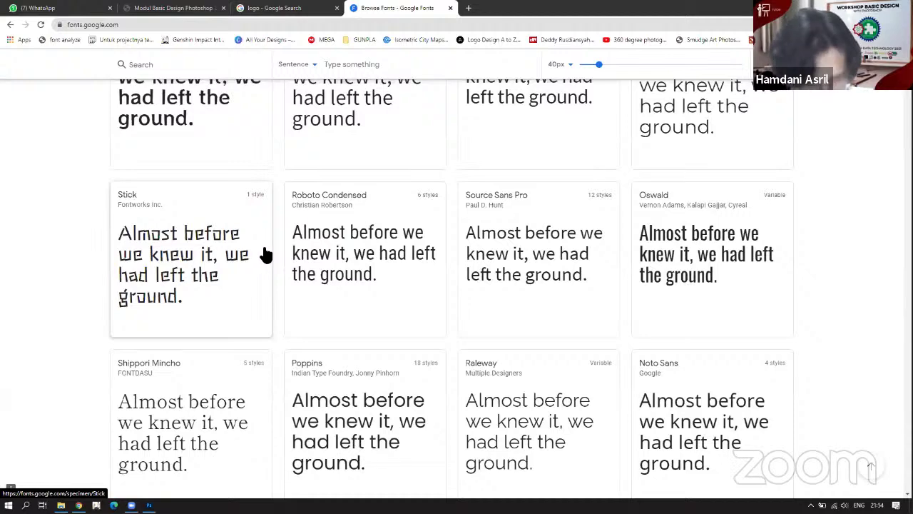
scroll(292, 255, up, 5)
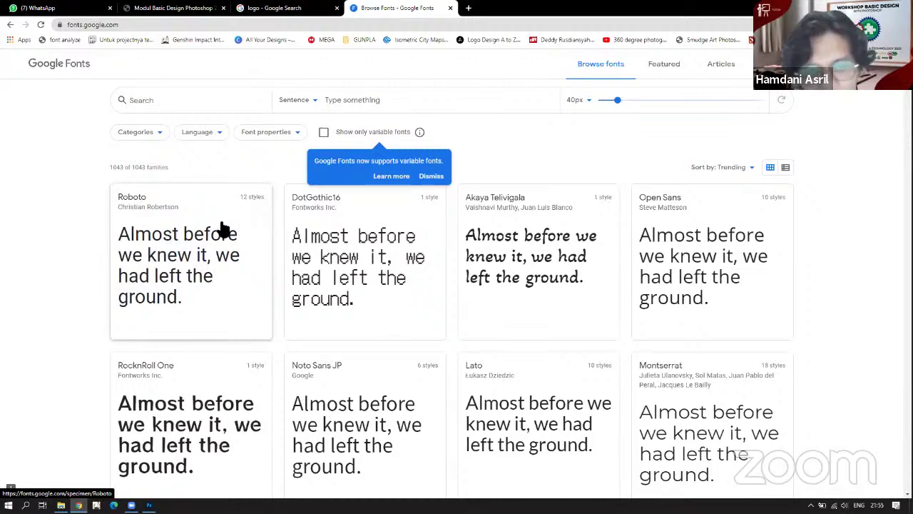
scroll(221, 231, down, 1)
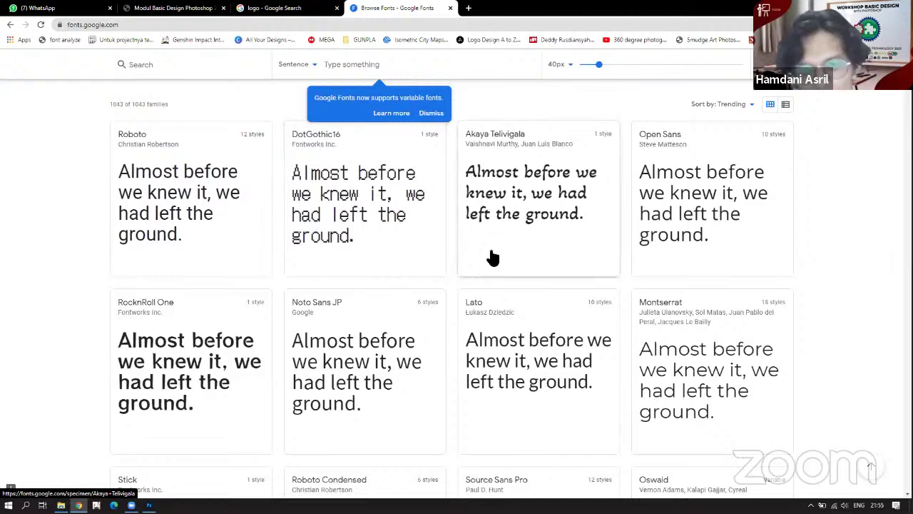
scroll(411, 261, down, 1)
scroll(448, 265, down, 4)
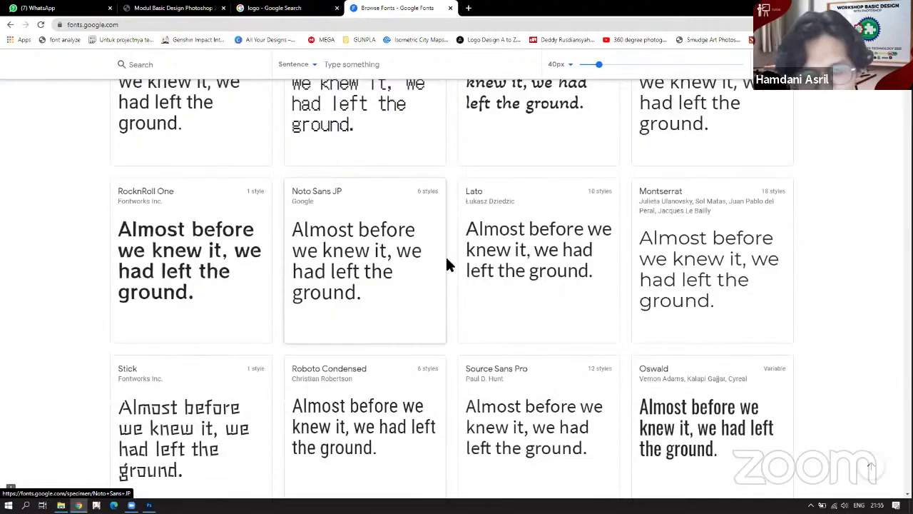
scroll(448, 265, down, 4)
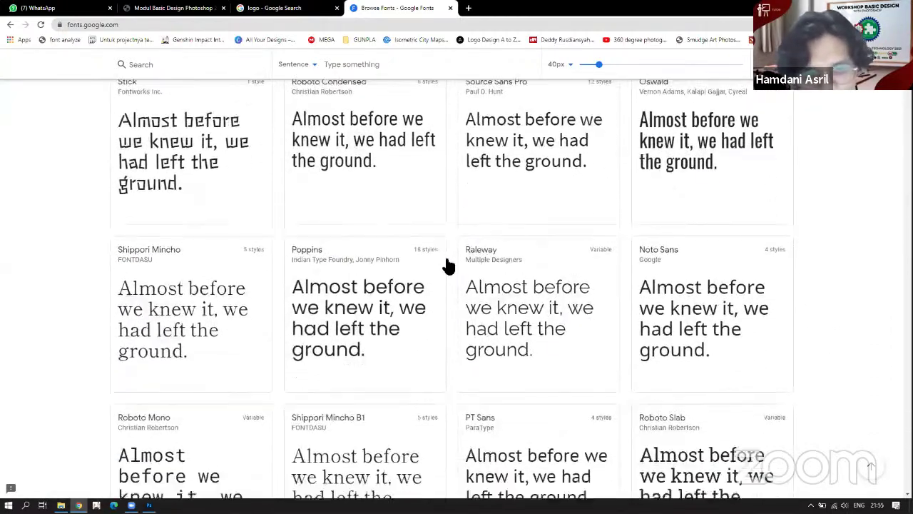
scroll(421, 274, down, 3)
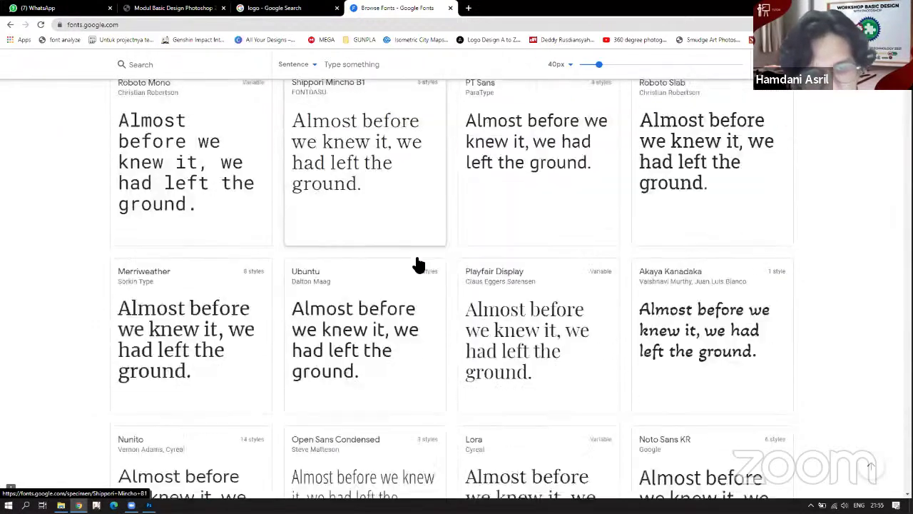
scroll(420, 258, down, 1)
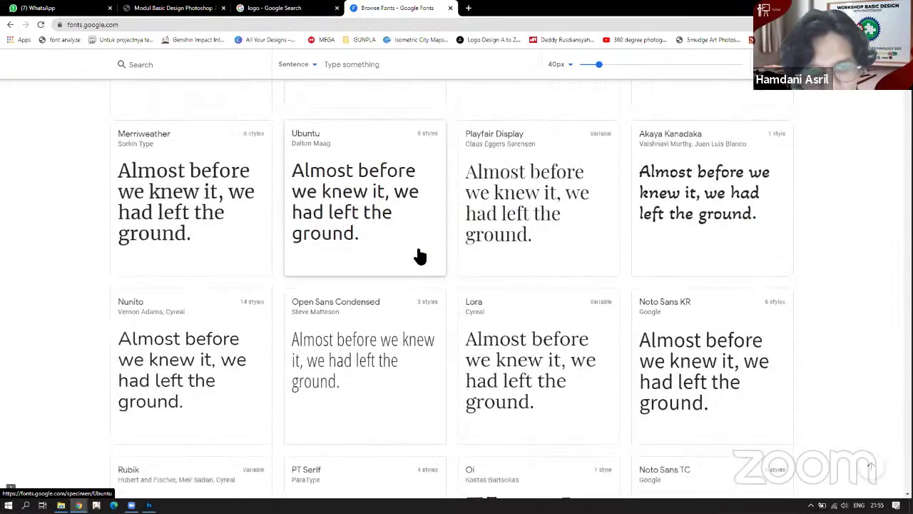
scroll(412, 251, up, 1)
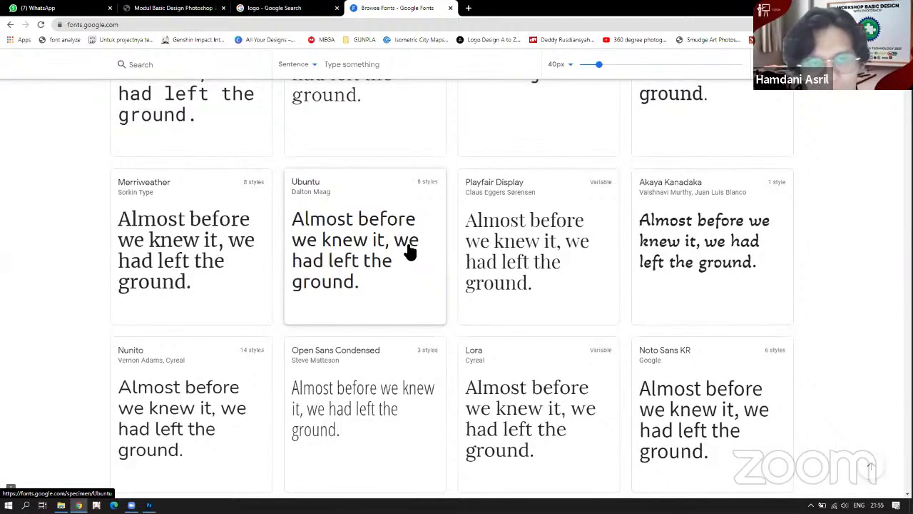
scroll(410, 250, up, 4)
scroll(381, 184, up, 3)
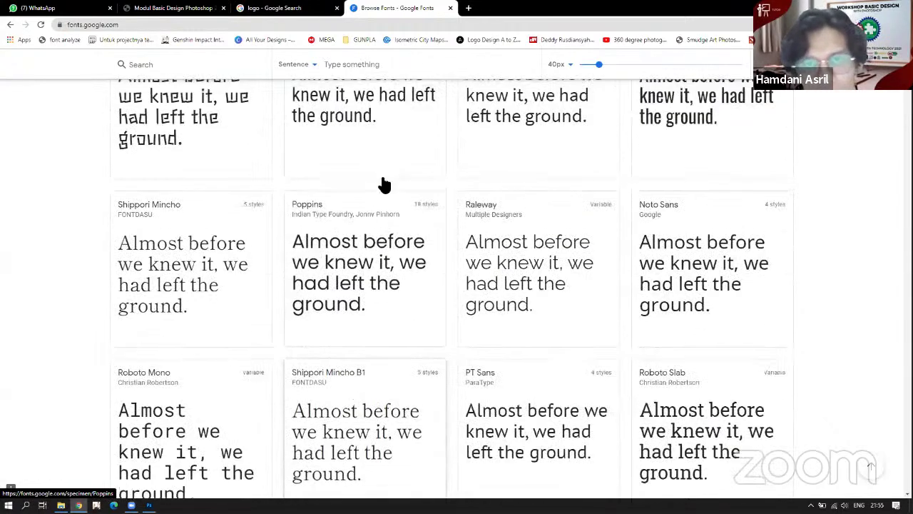
scroll(384, 184, up, 5)
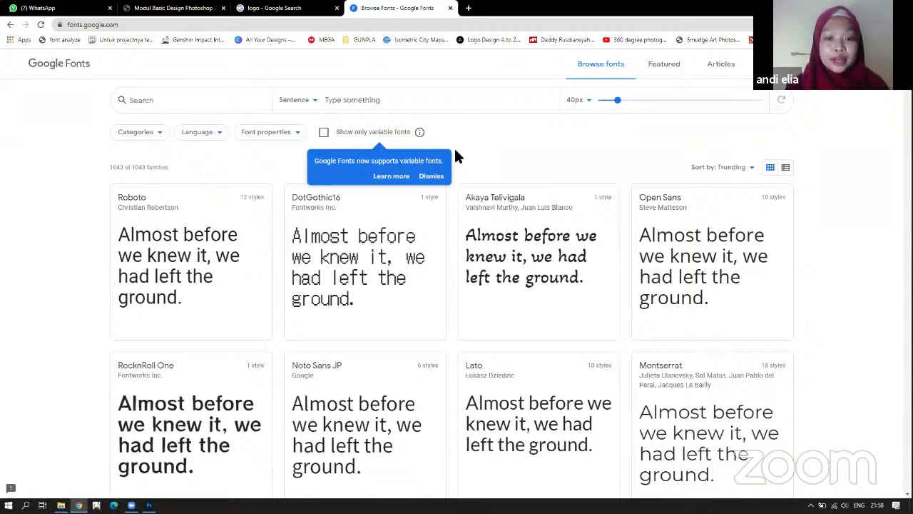
click(525, 25)
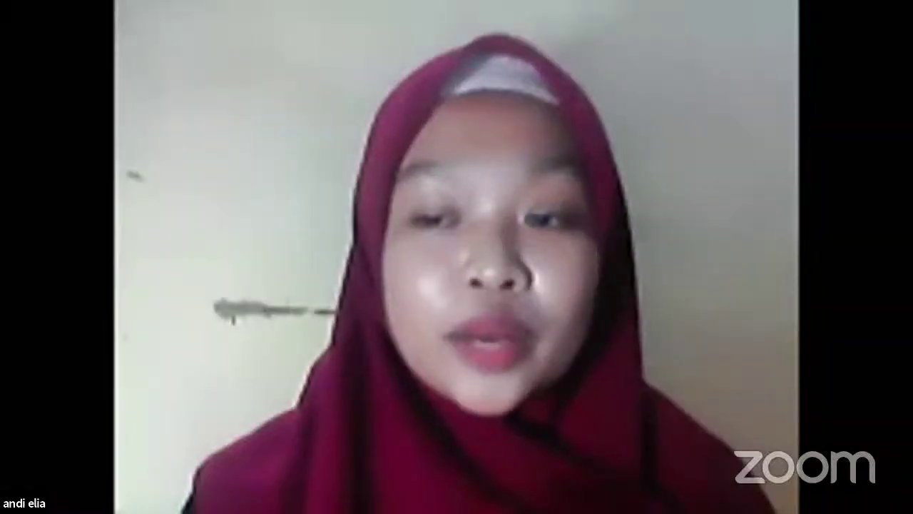